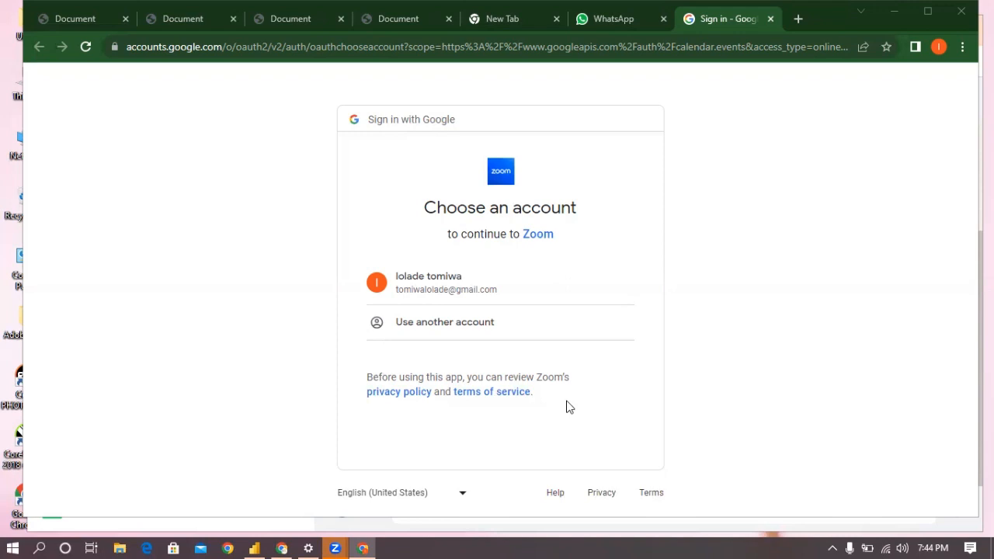
left_click(702, 39)
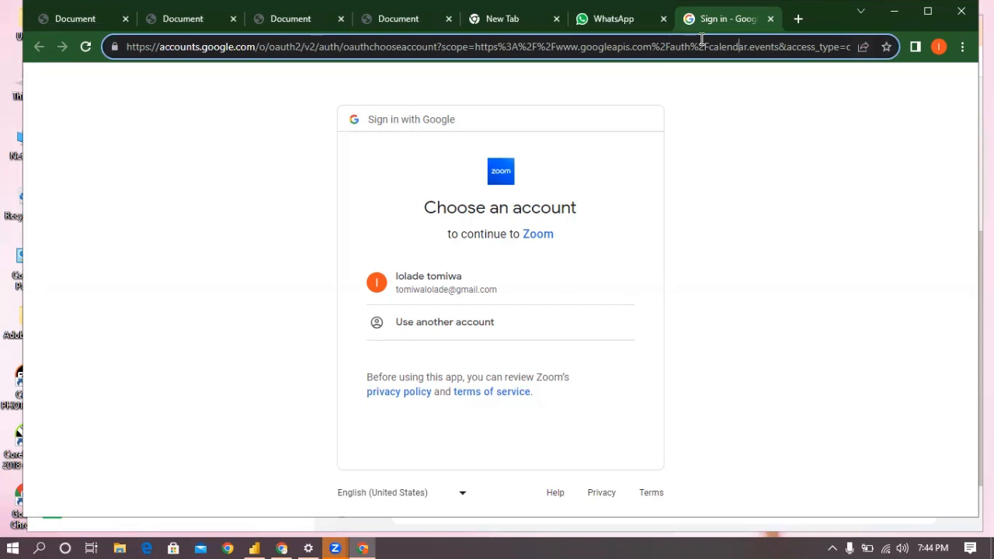
double_click(701, 39)
key("ctrl+a")
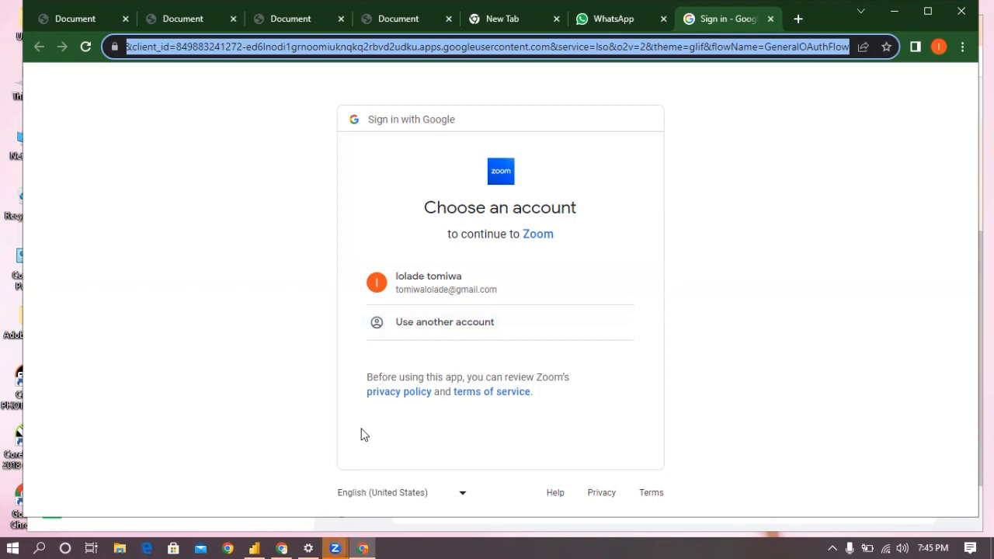
key("alt+Tab")
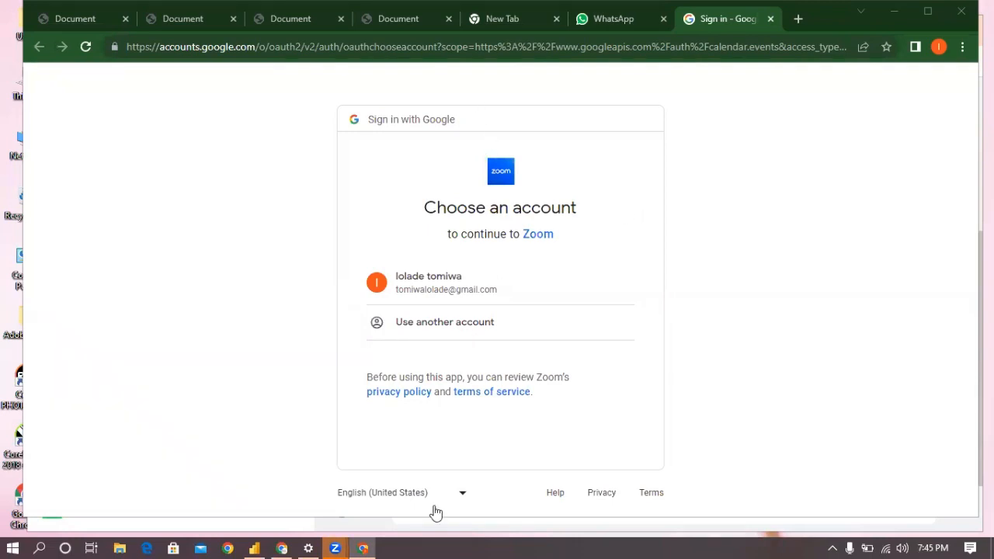
- Replace the sign-in page's address with a Google search for "office 365 e3 trial"
left_click(344, 46)
left_click(344, 48)
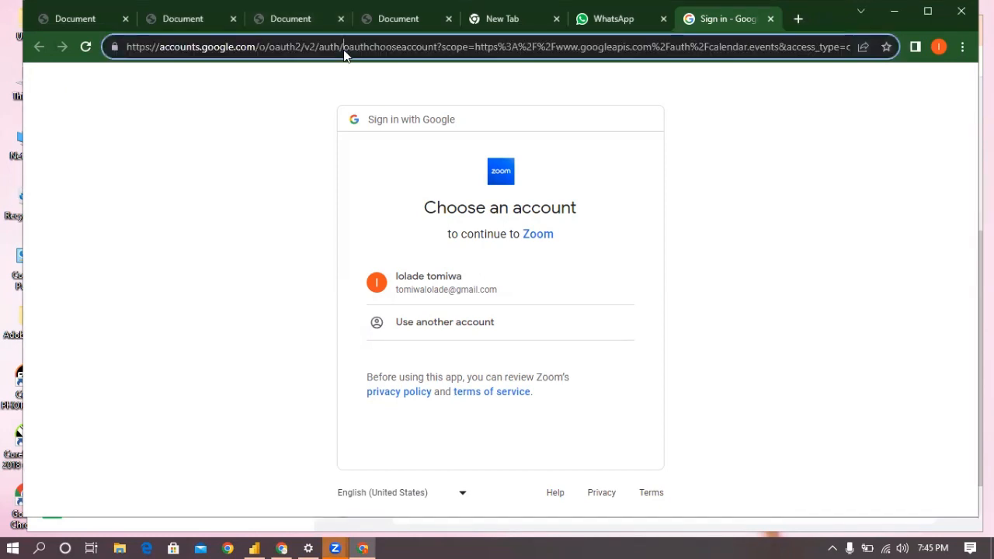
double_click(344, 49)
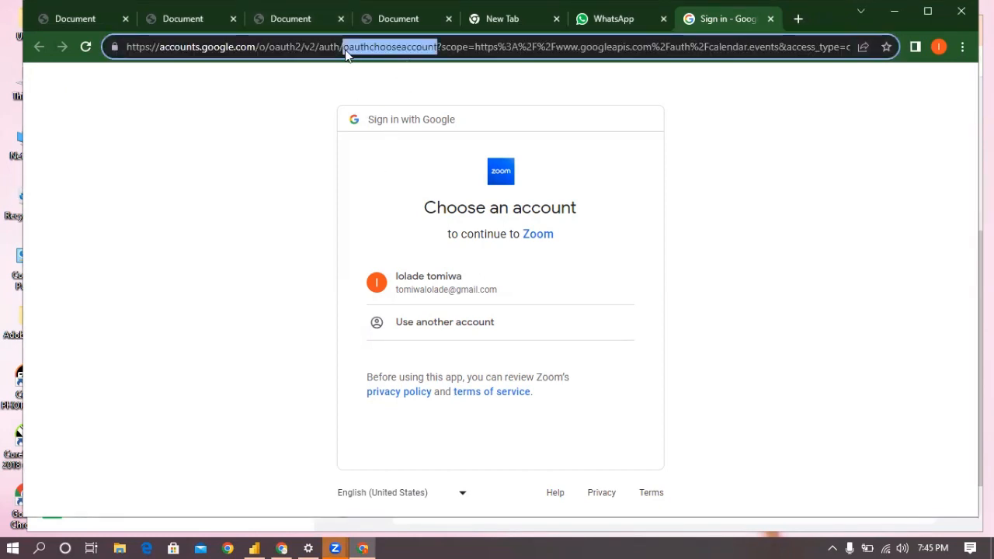
triple_click(346, 48)
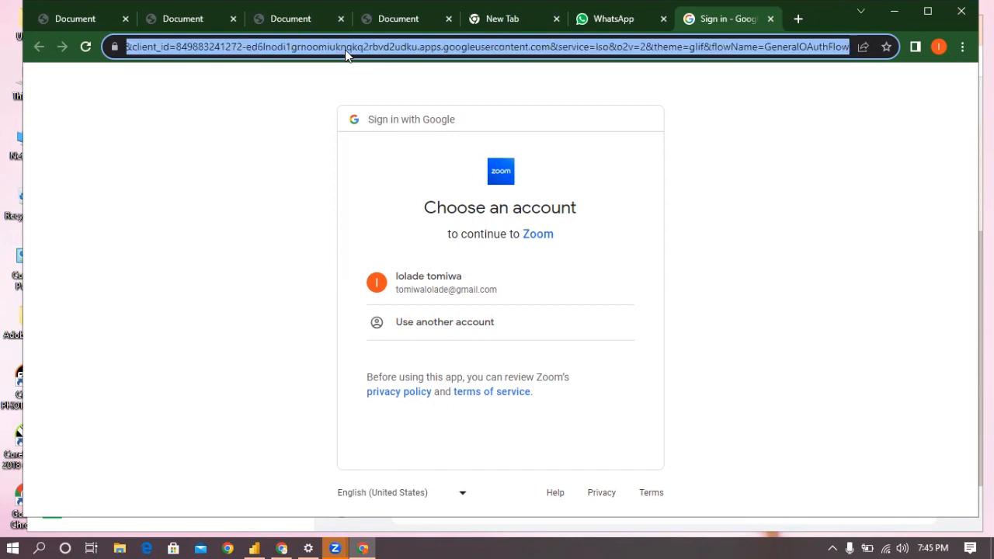
type("offic")
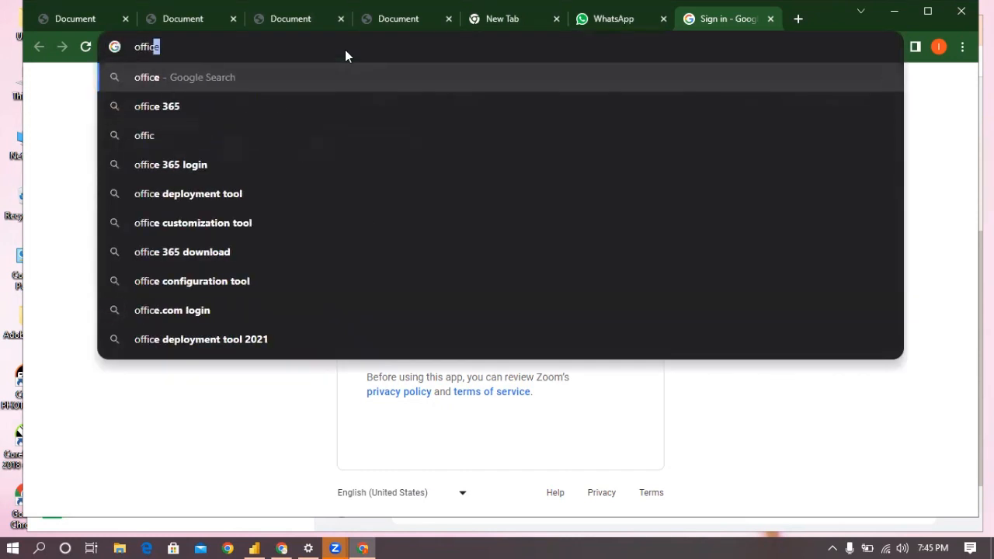
type("e 3")
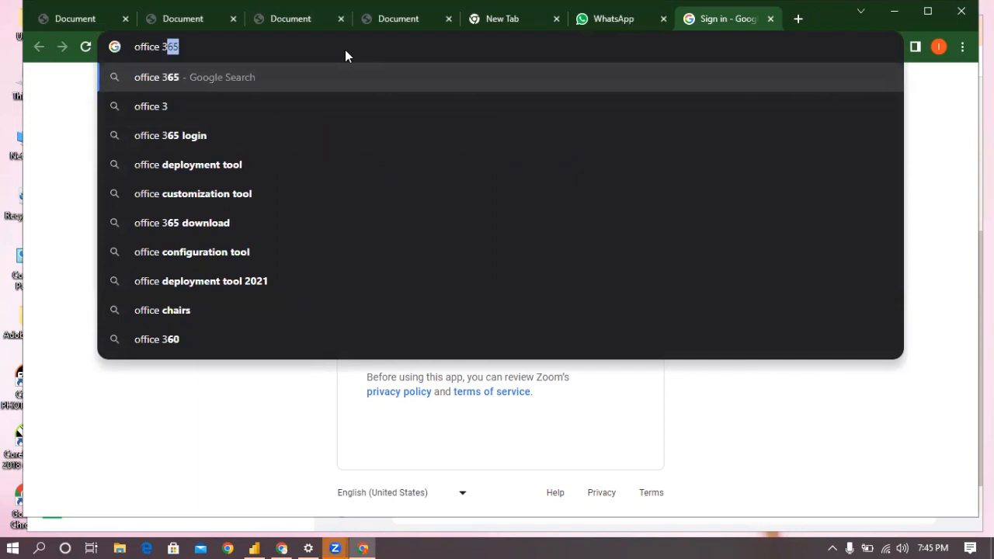
type("65")
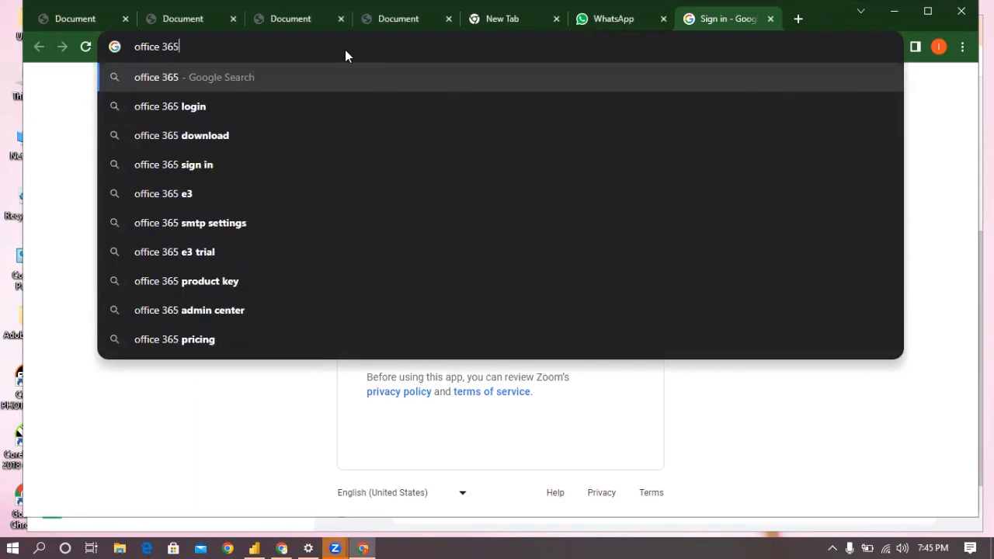
type(" e3")
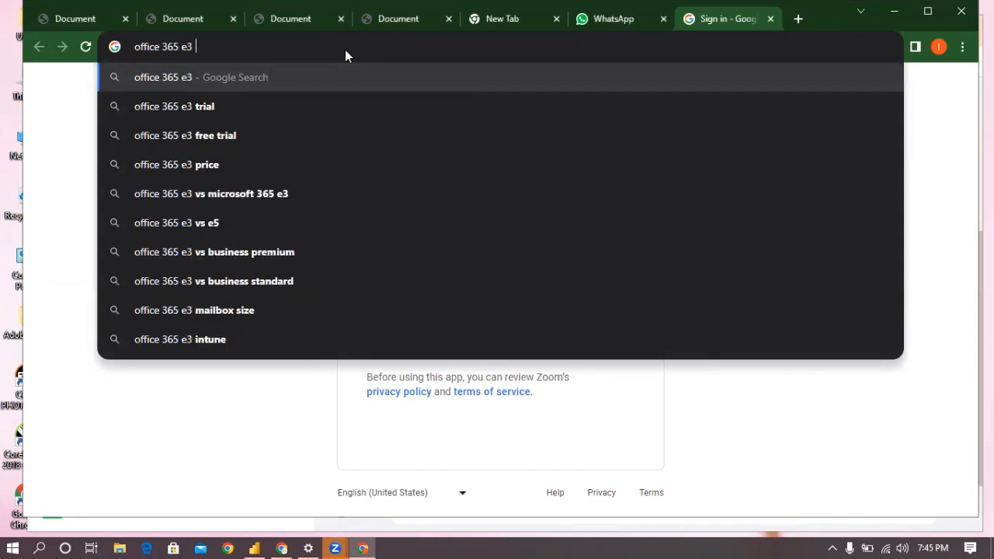
key("Down")
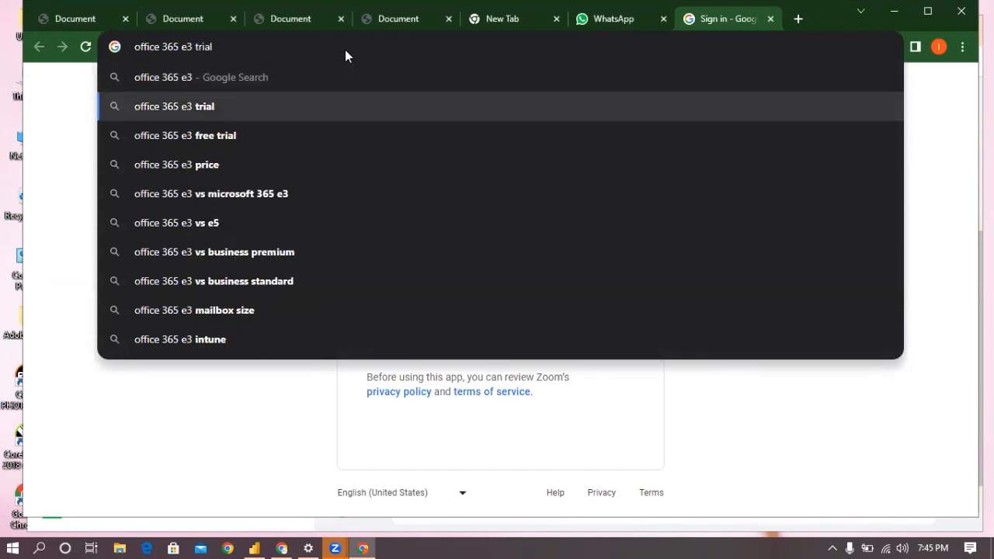
key("Return")
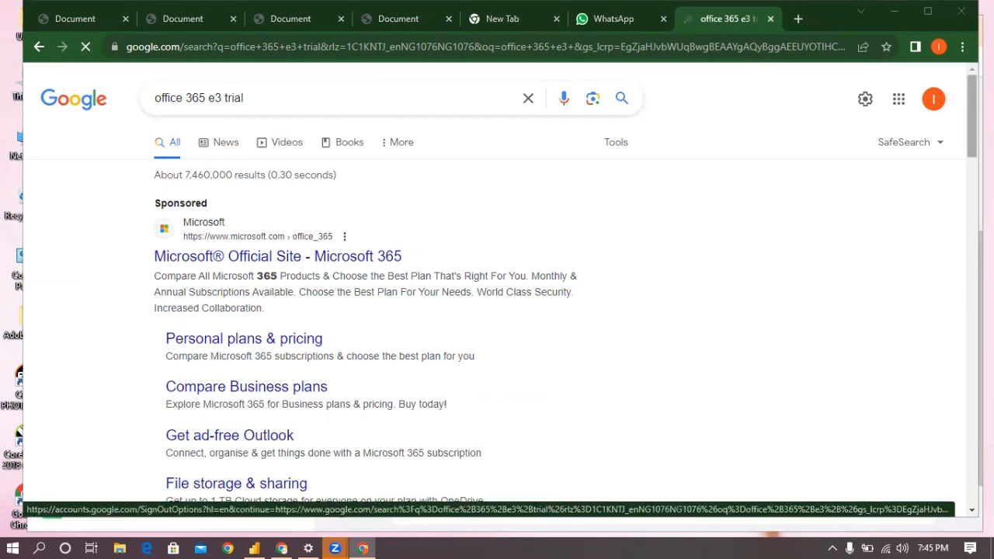
- Open Microsoft's "Office 365 E3 - Enterprise Collaboration and Productivity" search result and start its free trial signup
scroll(962, 103, "down", 5)
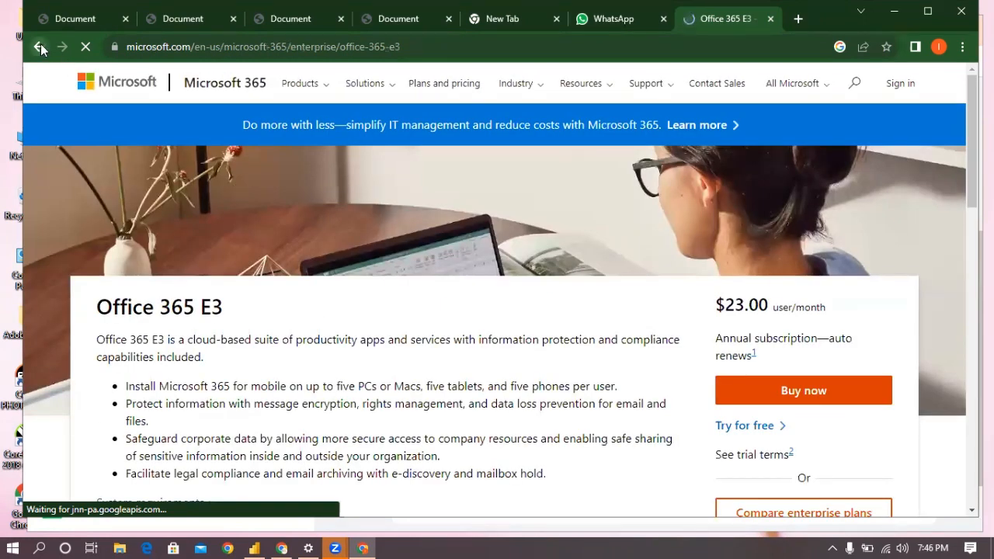
left_click(40, 45)
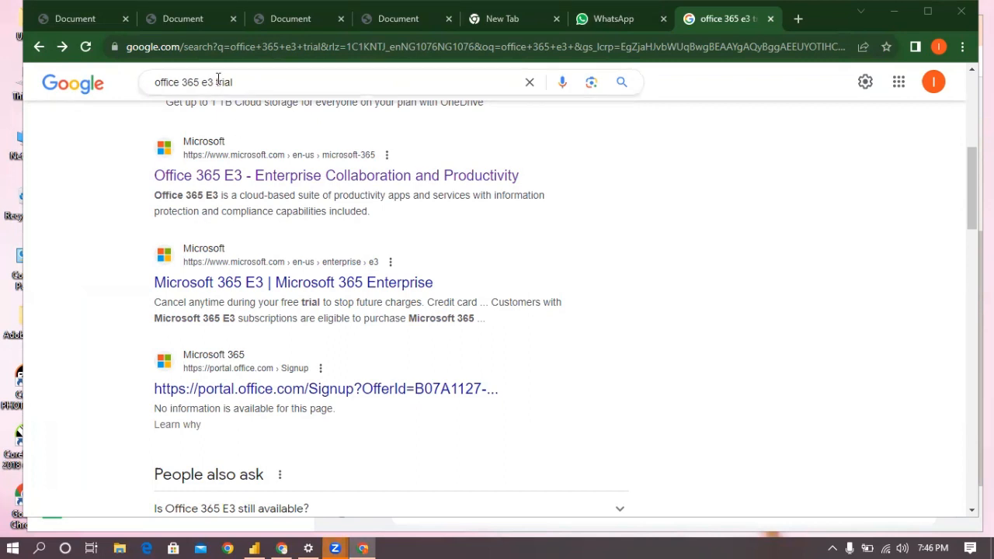
left_click(449, 179)
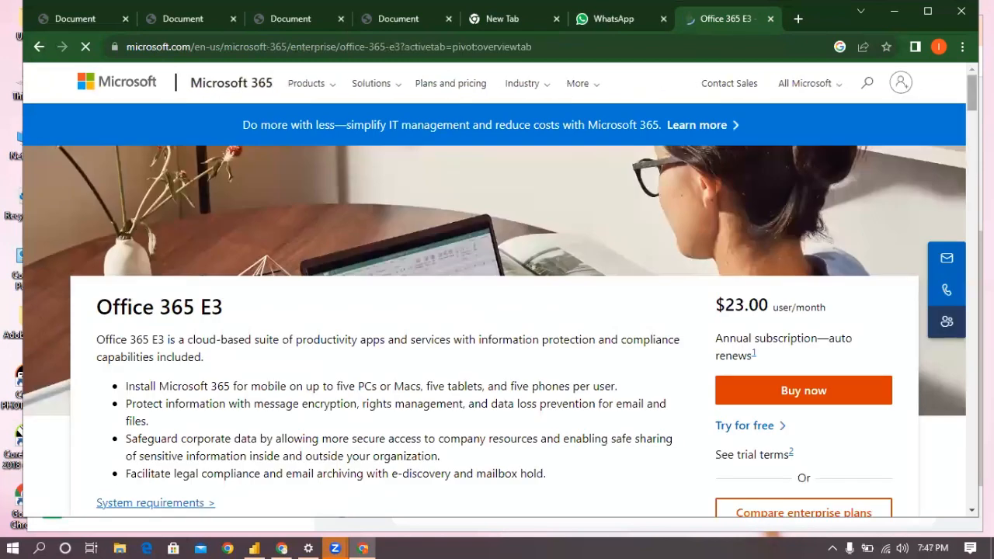
left_click_drag(970, 97, 969, 120)
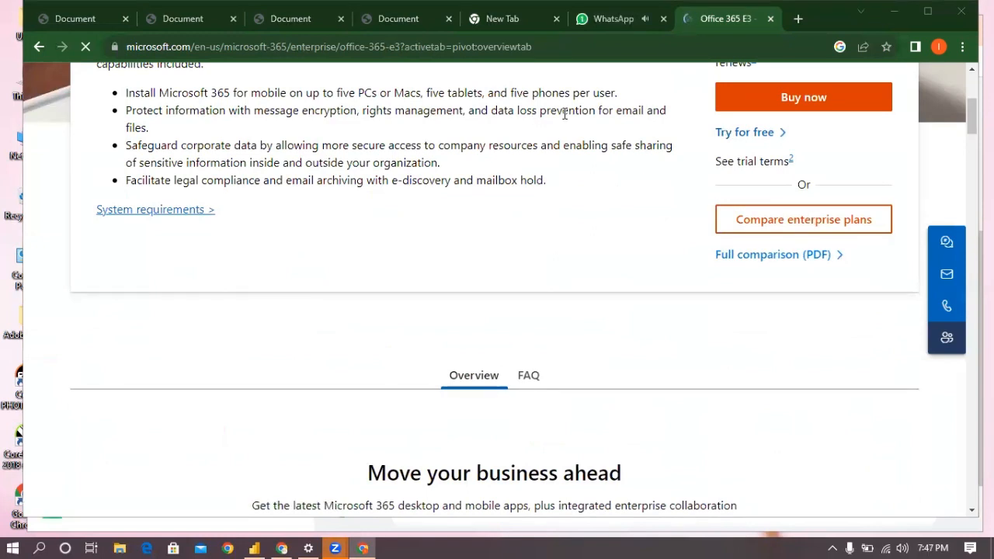
left_click(769, 133)
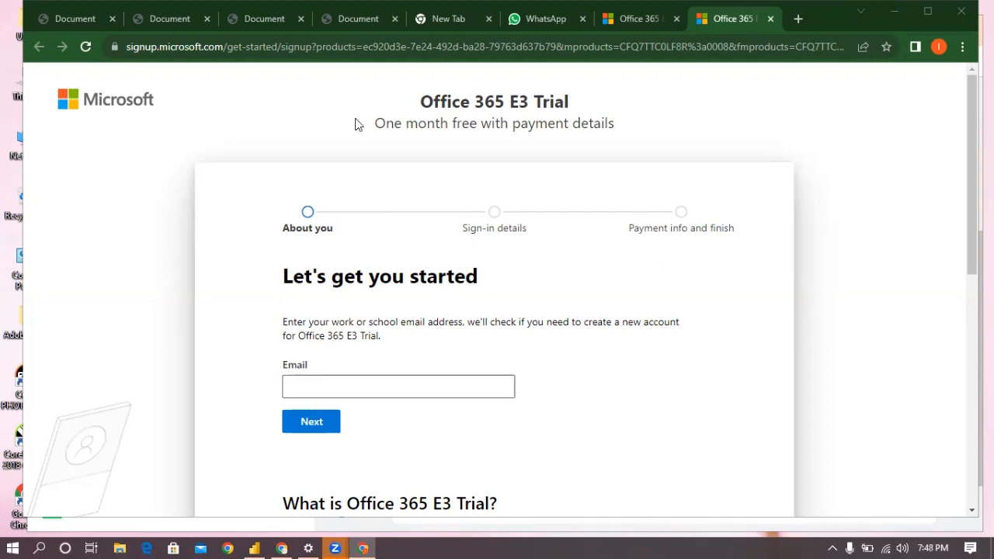
- Enter the person's email address in the Office 365 E3 Trial form as far as the mail domain
left_click(359, 384)
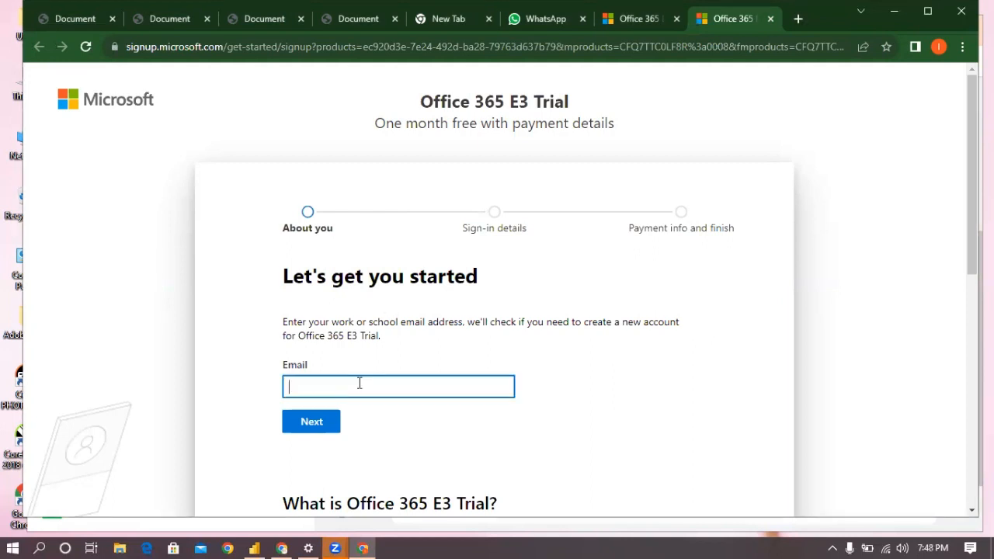
left_click(719, 126)
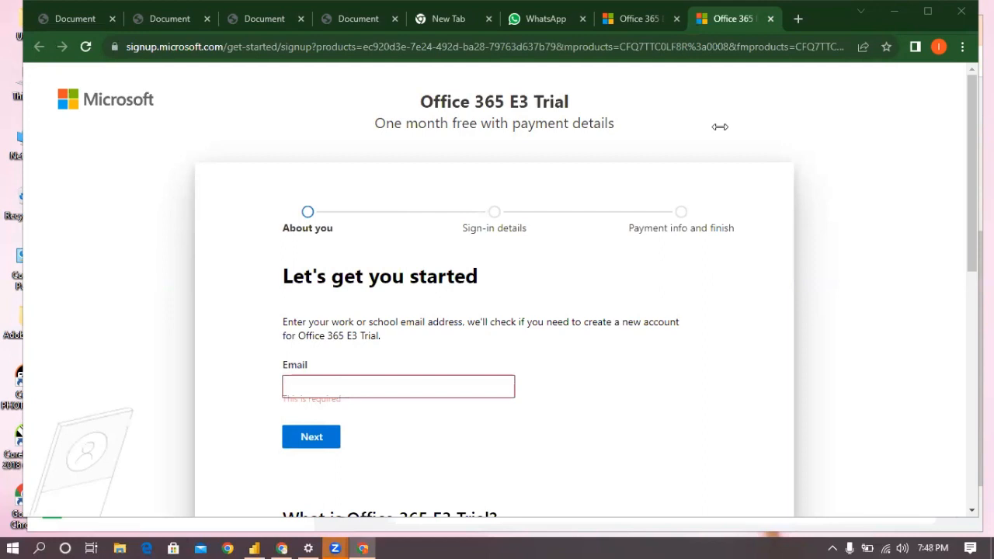
left_click(368, 392)
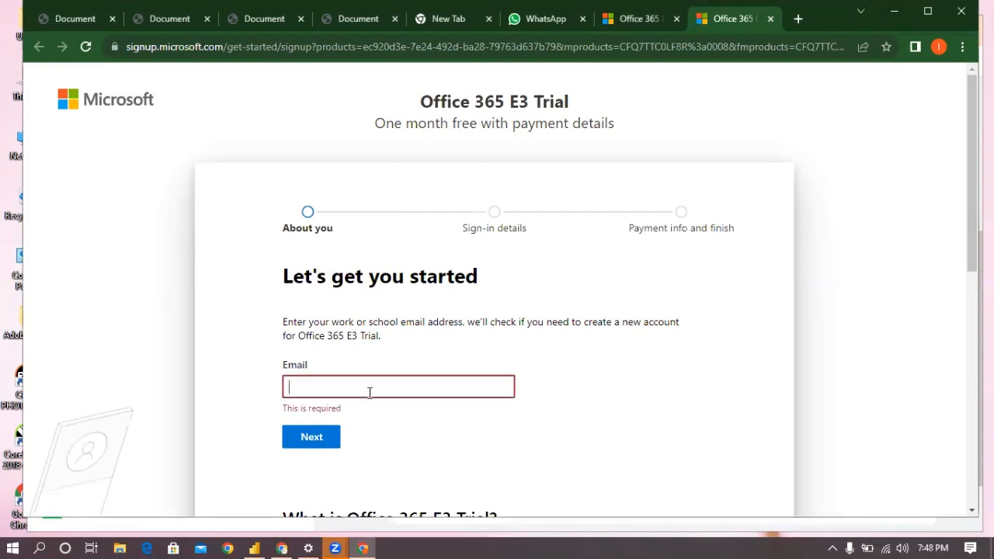
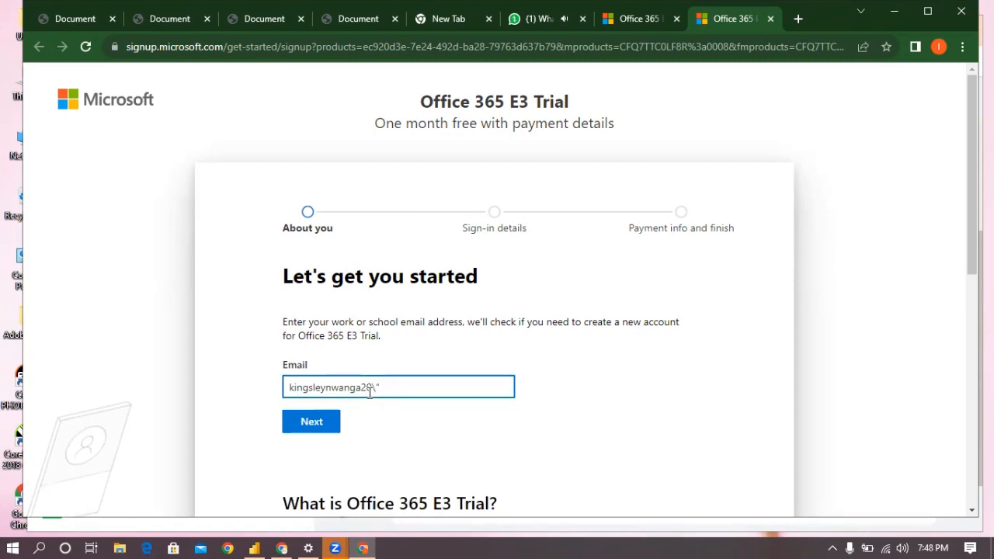
- Close WhatsApp in both browser windows and return to the Office 365 E3 Trial signup page
left_click(282, 543)
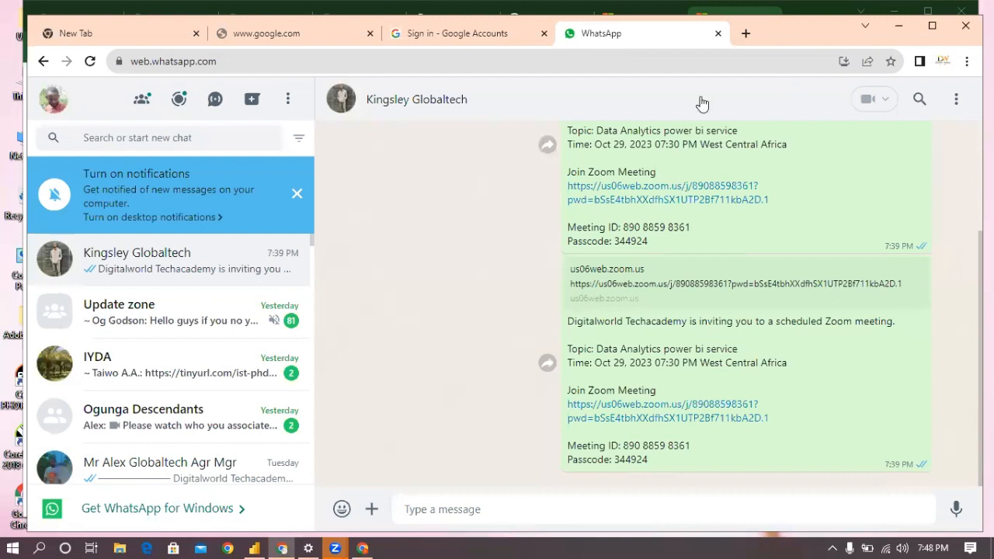
left_click(718, 34)
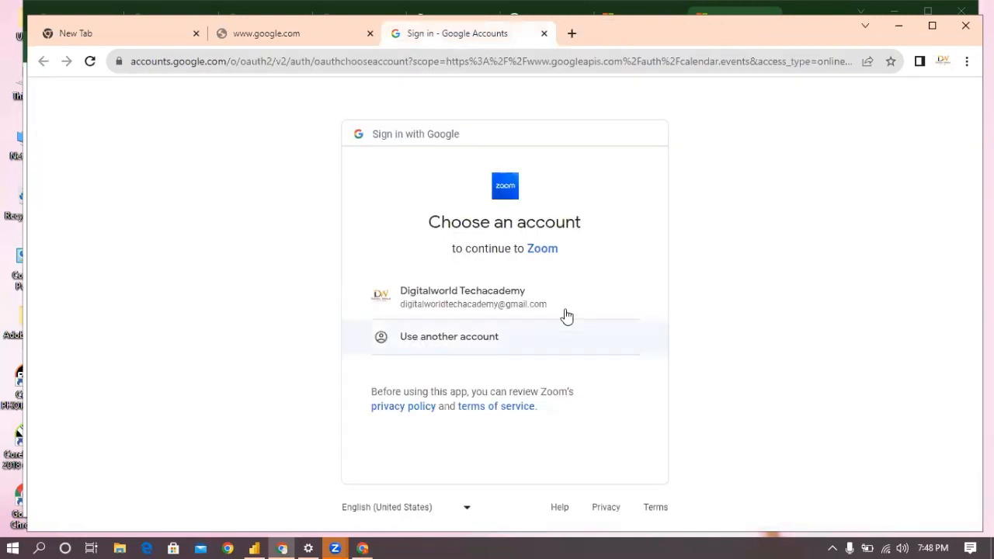
left_click(369, 543)
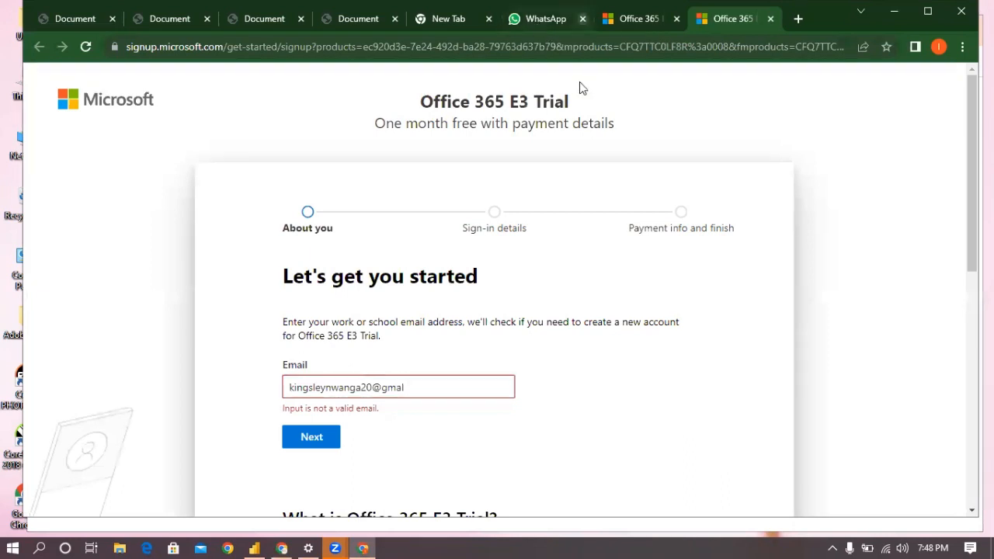
left_click(582, 18)
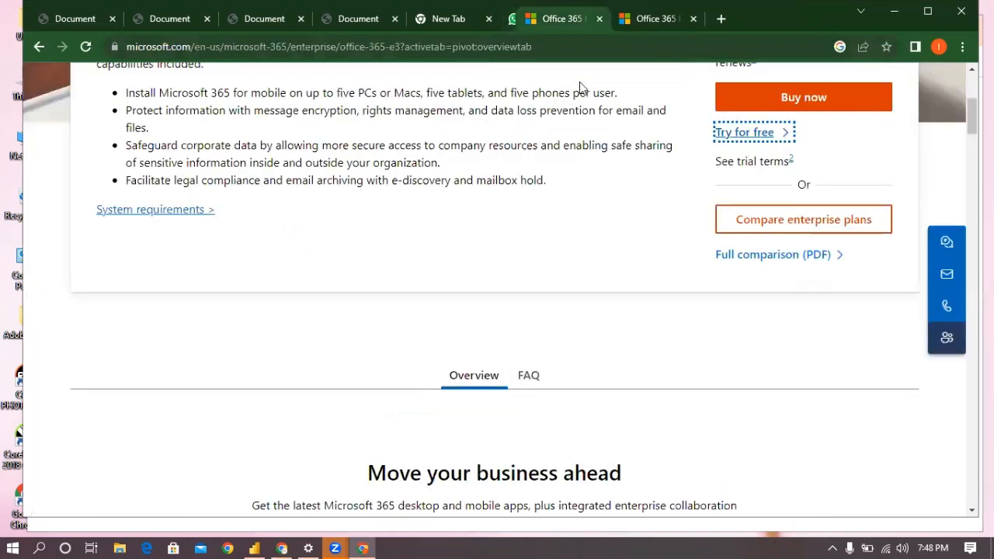
left_click(629, 21)
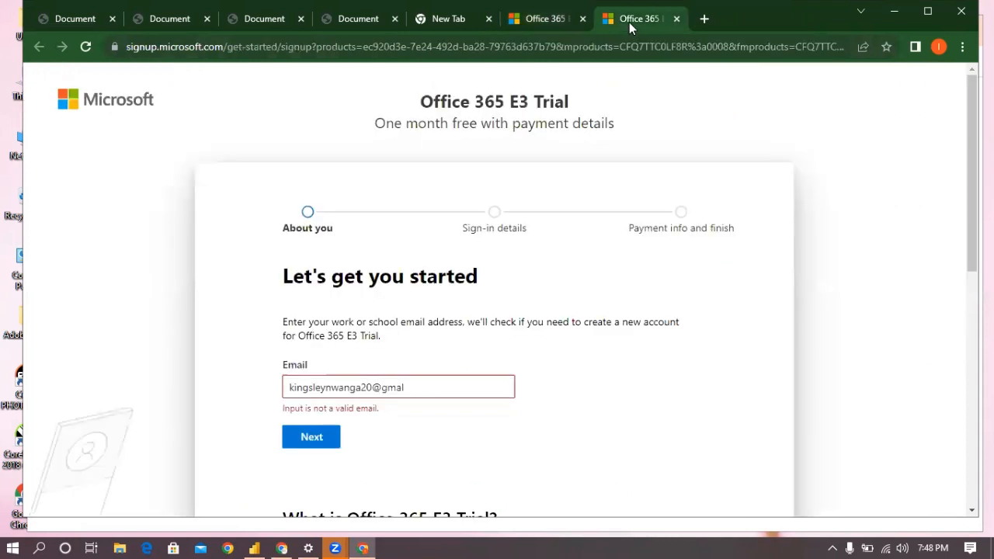
- Correct and complete the domain of the entered email address, and submit it for the trial
left_click(414, 388)
key("BackSpace")
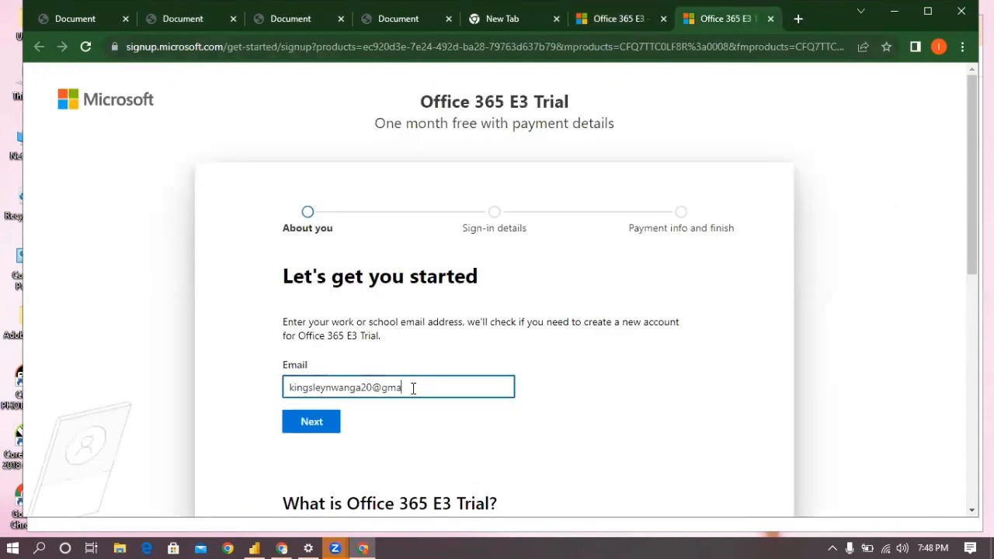
type("il.com")
left_click(311, 423)
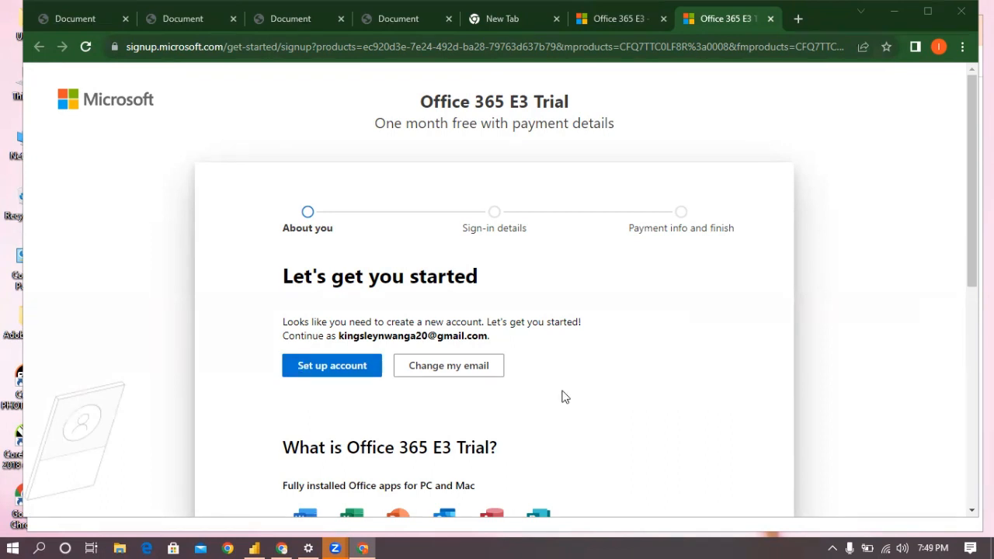
- Choose to set up a new account and fill in the person's first and middle names
left_click(331, 373)
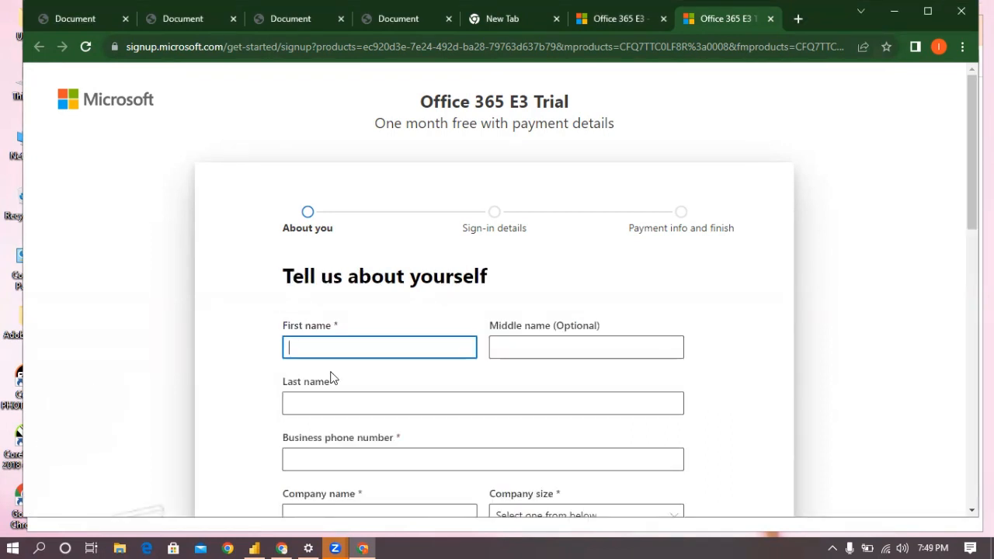
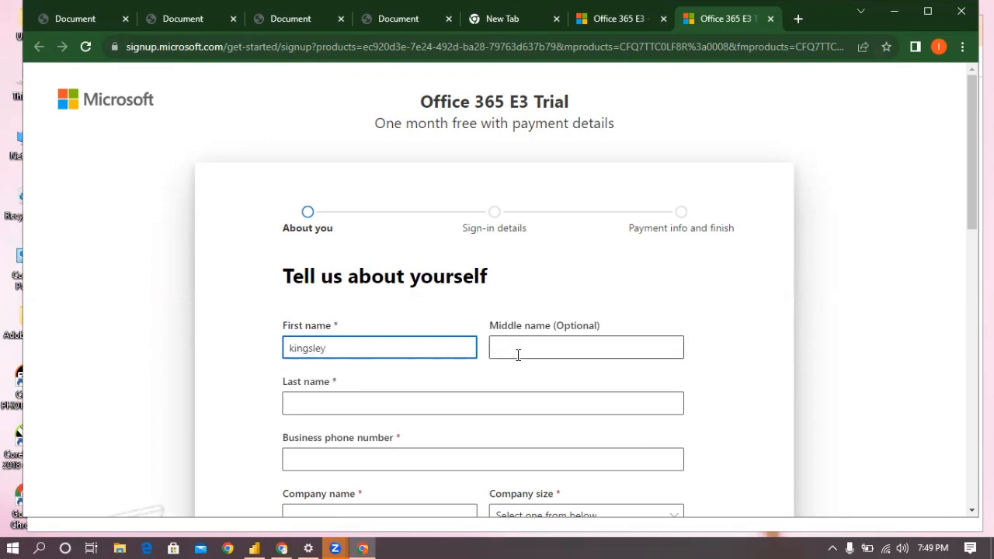
left_click(519, 349)
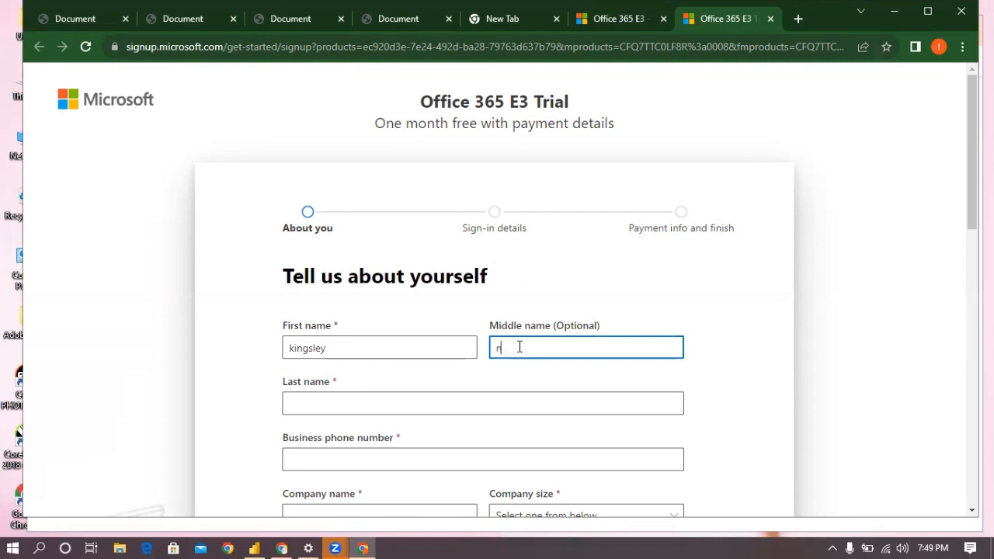
- Fill in the person's last name in the trial's personal details form
left_click(480, 400)
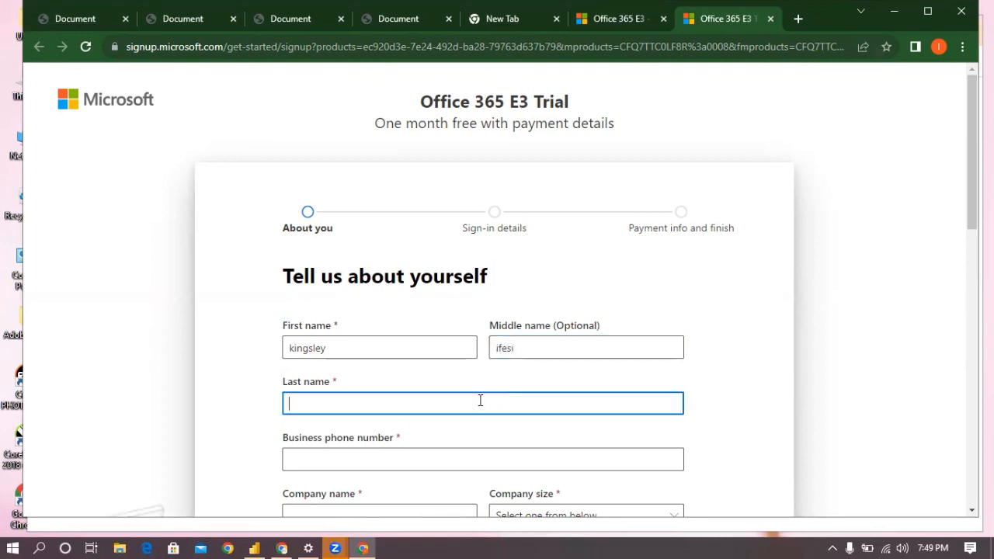
left_click(570, 281)
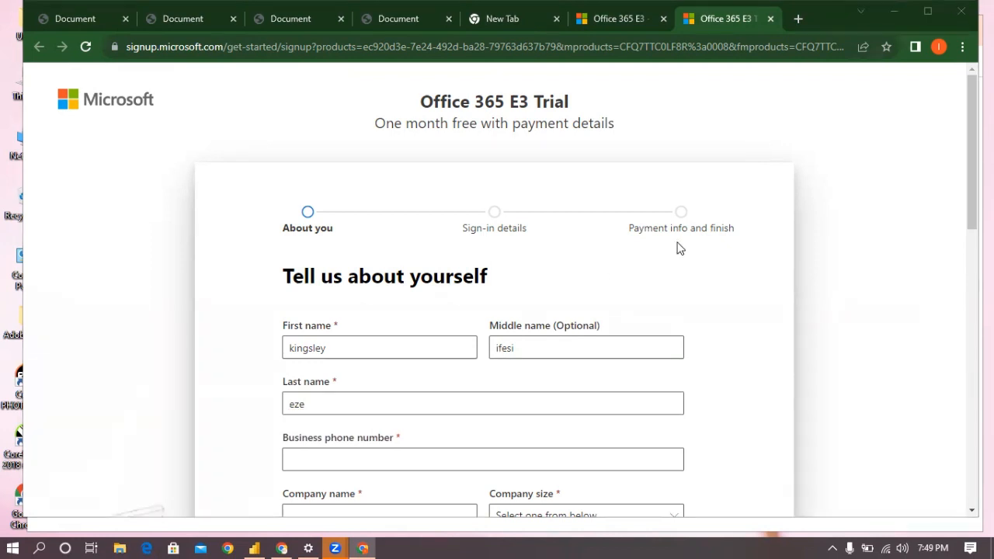
- Enter the person's business phone number in the trial's personal details form
left_click(531, 450)
type("09")
key("BackSpace")
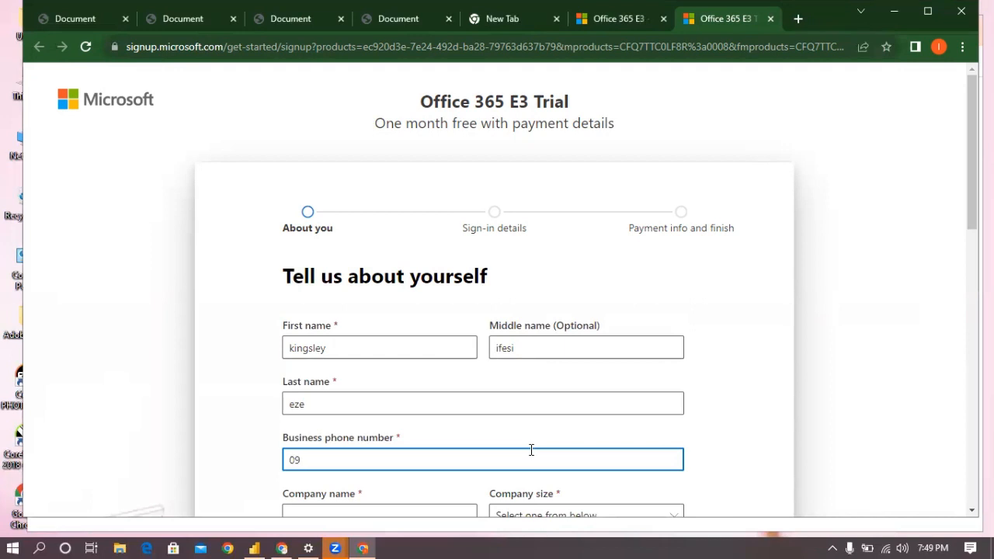
type("70")
key("BackSpace")
key("BackSpace")
left_click(665, 348)
- Set the country or region to Nigeria in the personal details form
left_click_drag(972, 148, 971, 229)
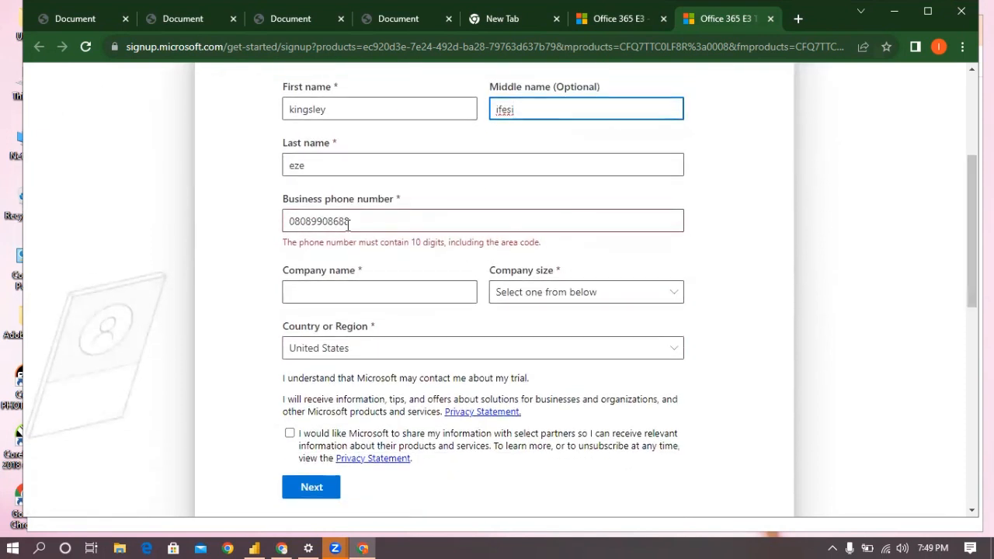
left_click(343, 353)
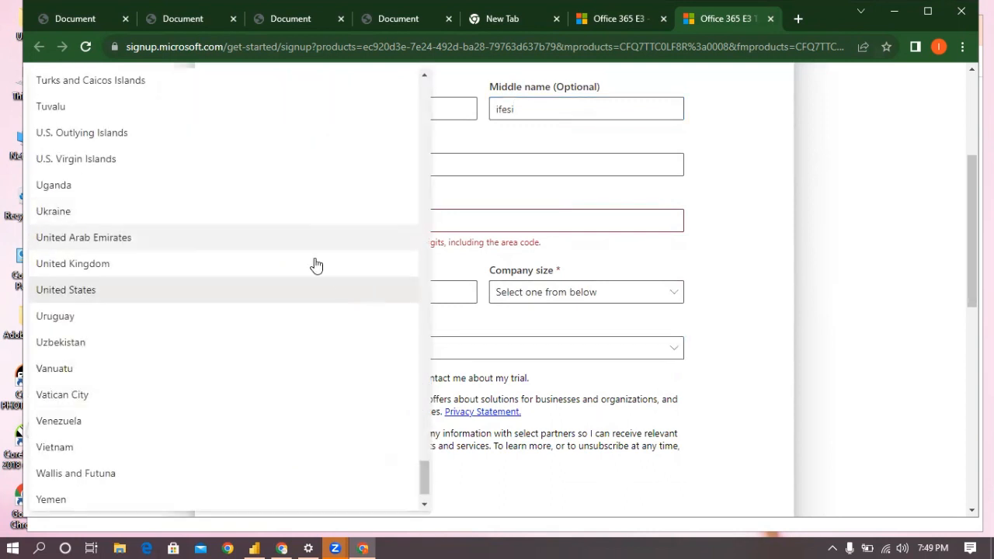
left_click_drag(426, 470, 411, 350)
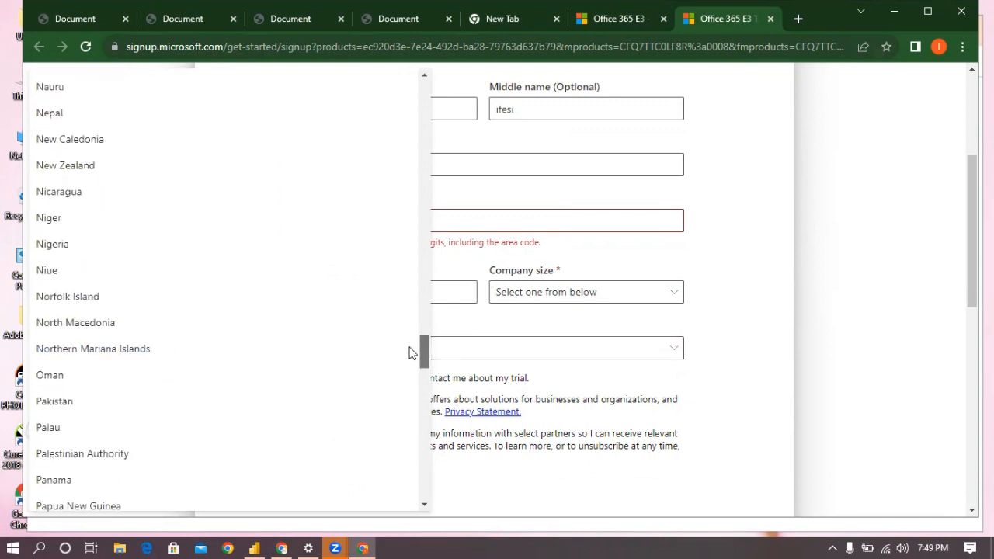
left_click(154, 249)
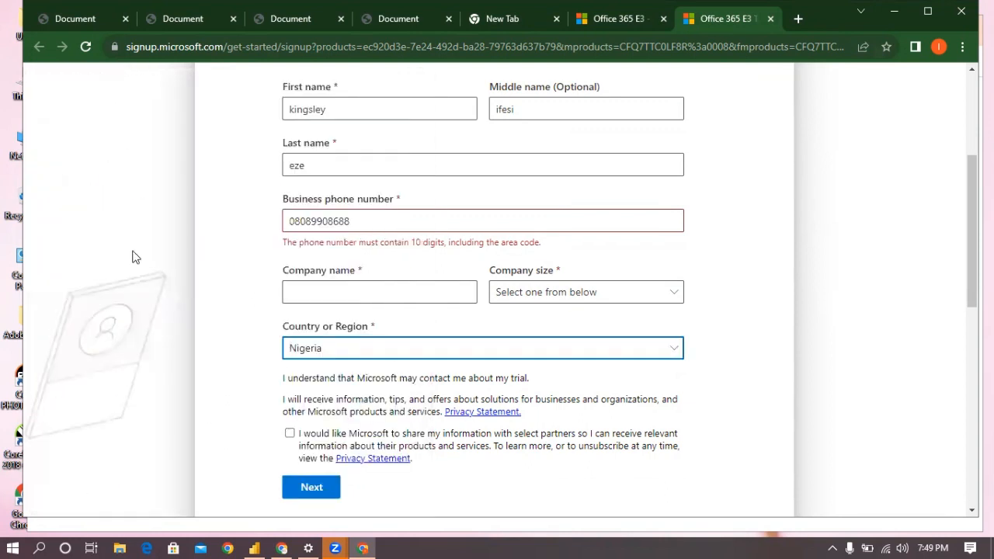
- Enter hydradma as the company name in the personal details form
left_click(645, 295)
left_click(326, 285)
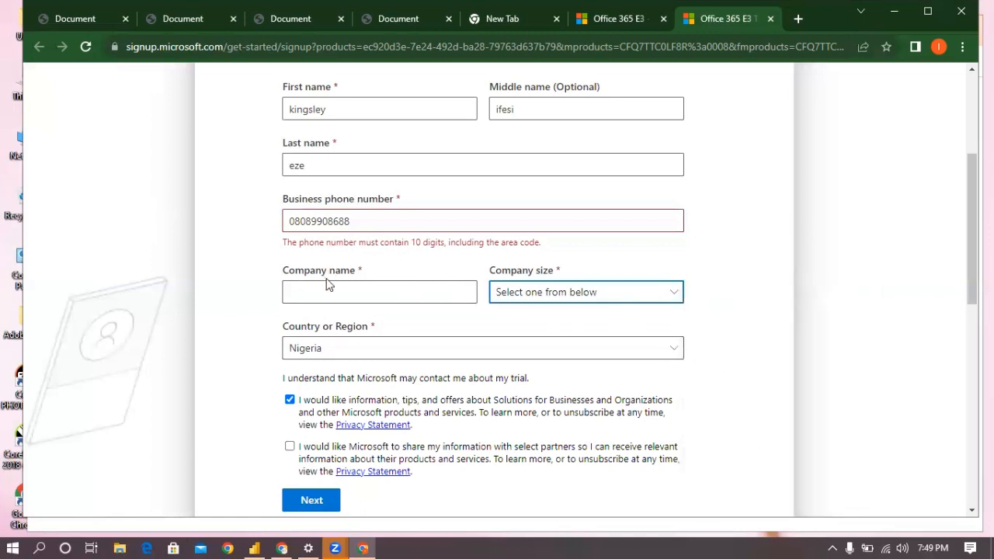
left_click(326, 290)
type("hydr")
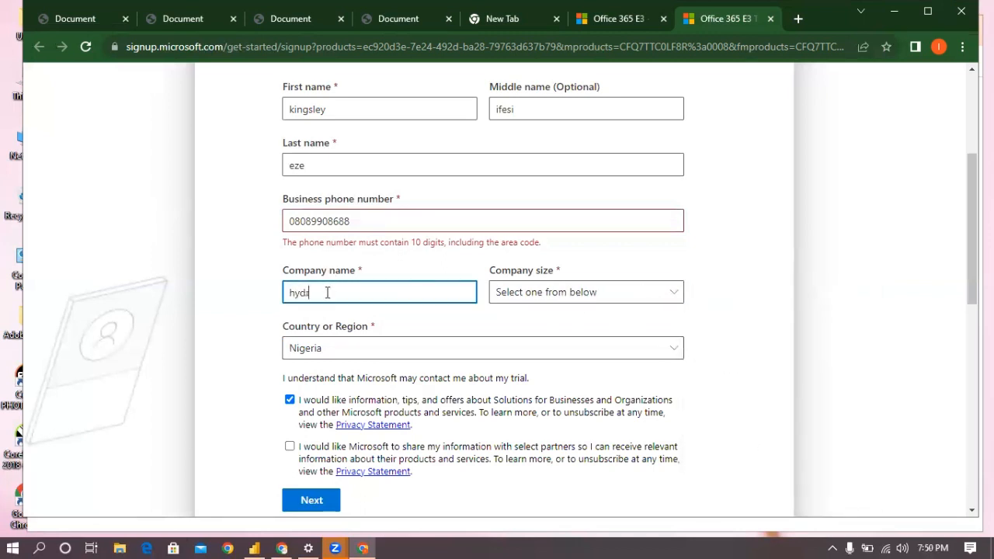
type("adma")
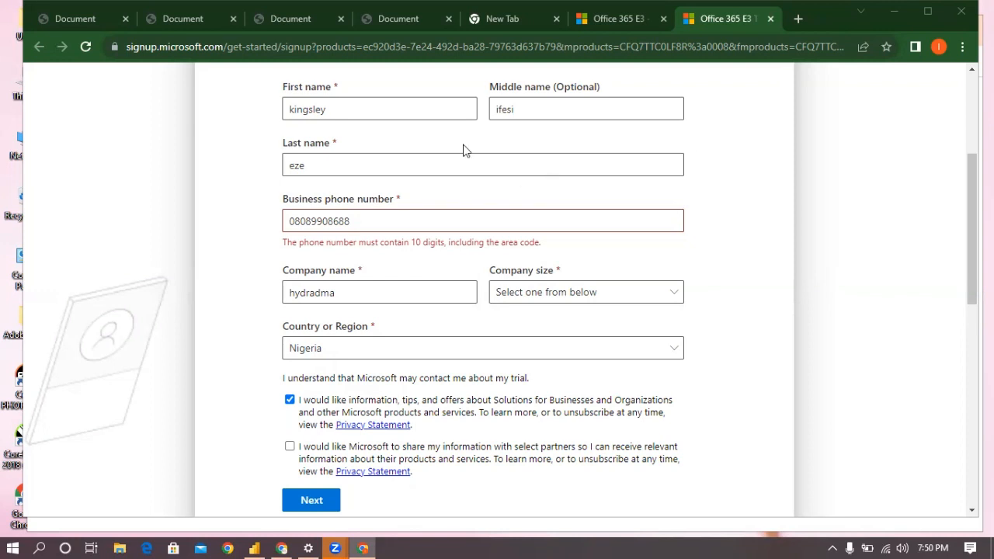
left_click(384, 163)
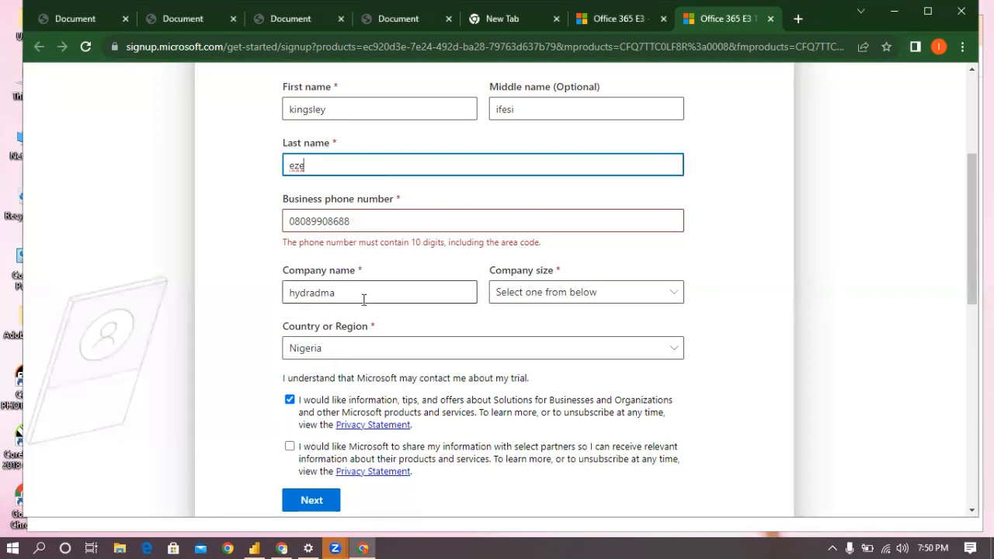
left_click(369, 351)
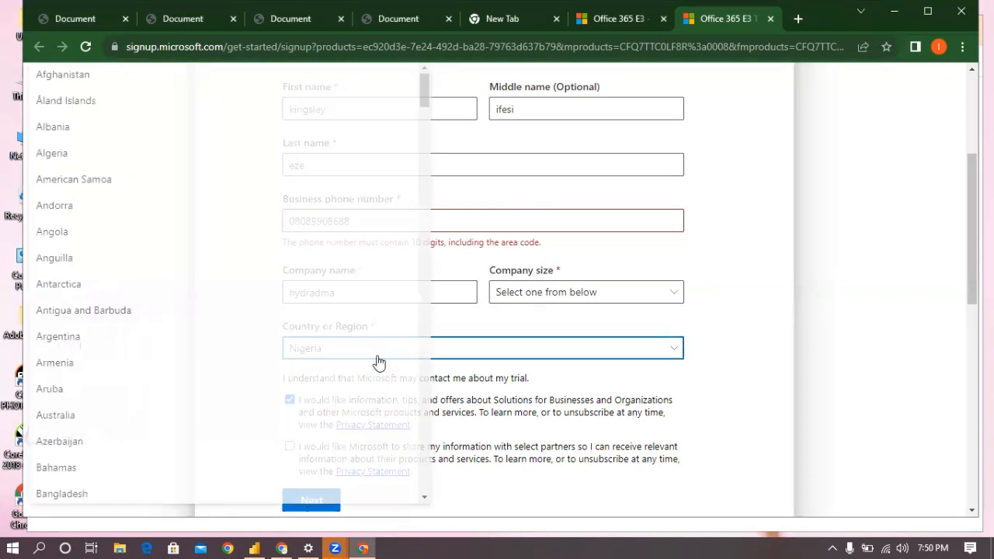
left_click(494, 376)
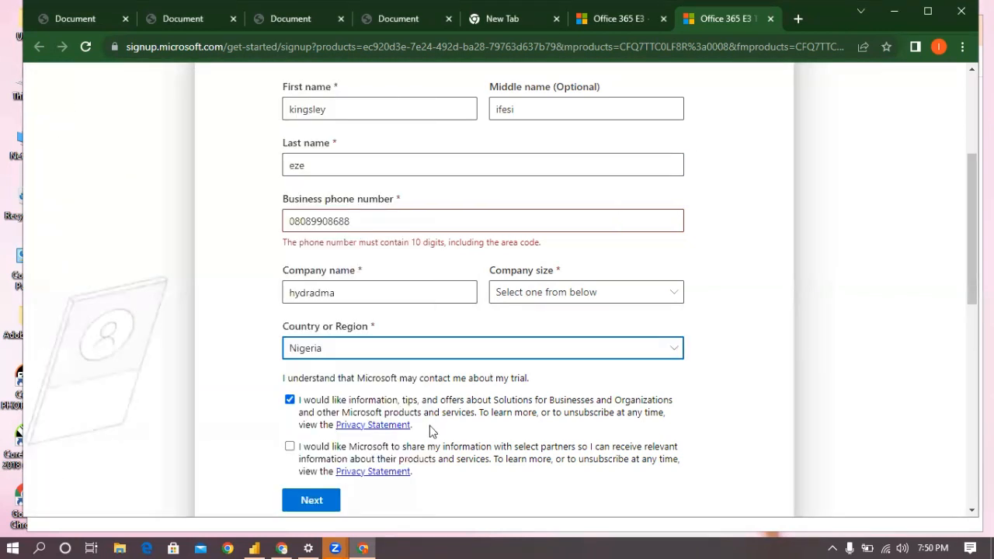
- Set the company size to 2-4 people and submit the personal details form
left_click(312, 501)
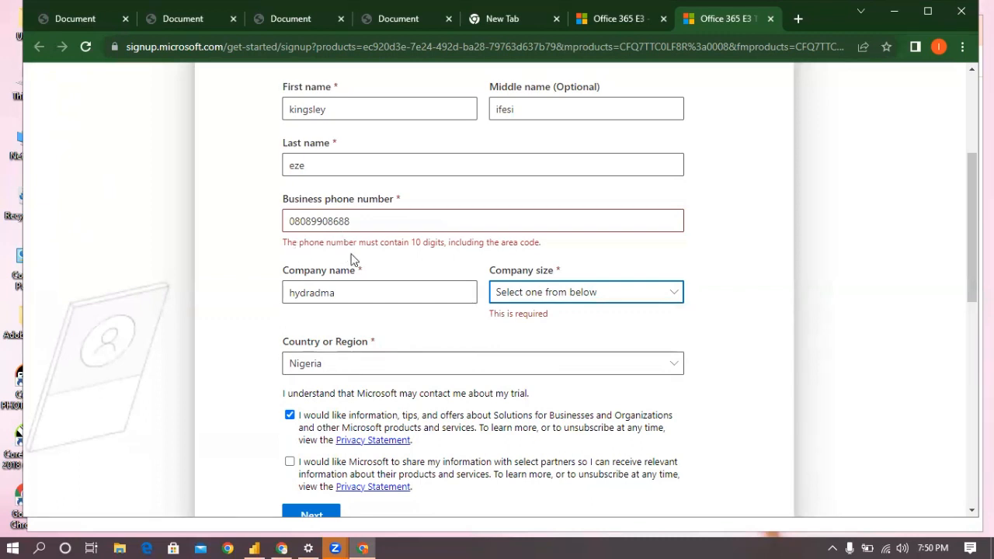
left_click(549, 299)
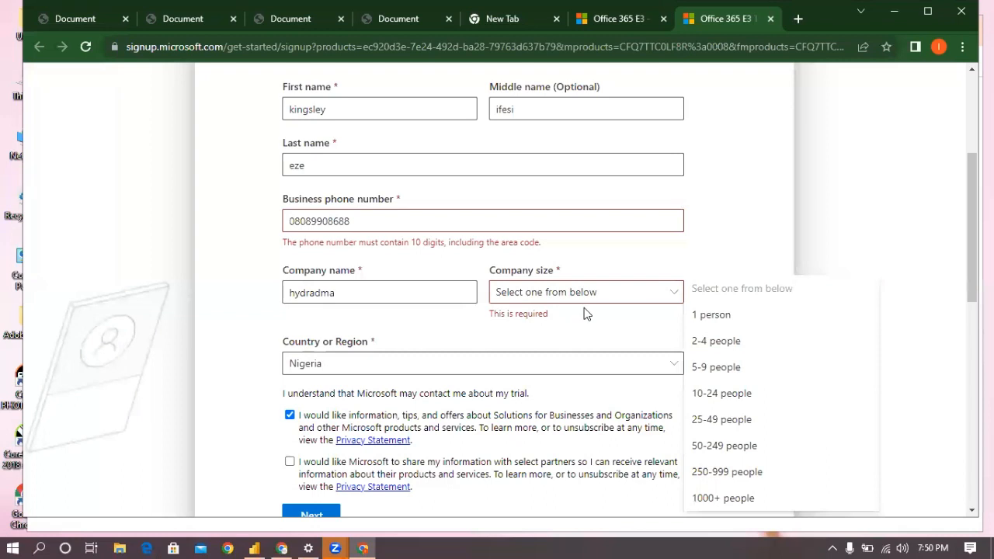
left_click(706, 350)
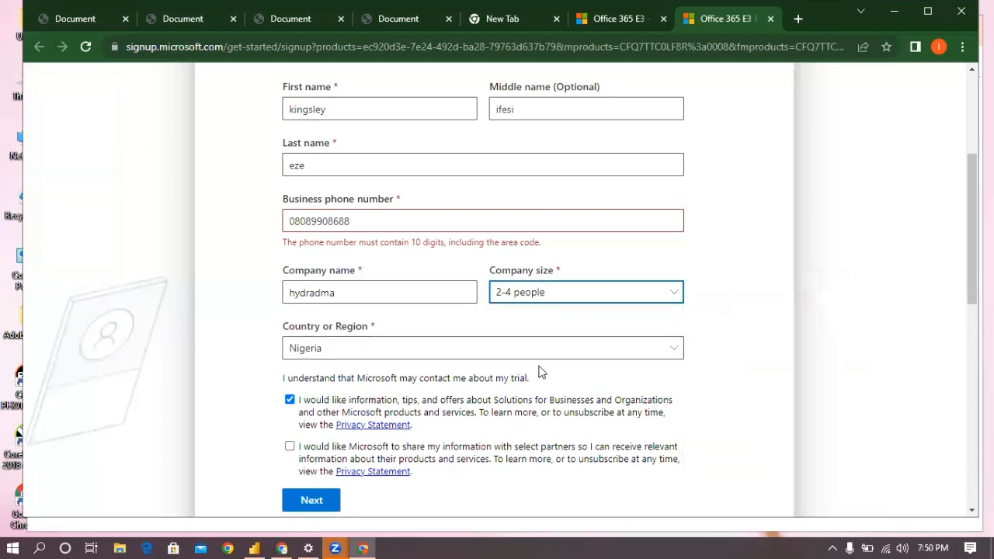
left_click(311, 501)
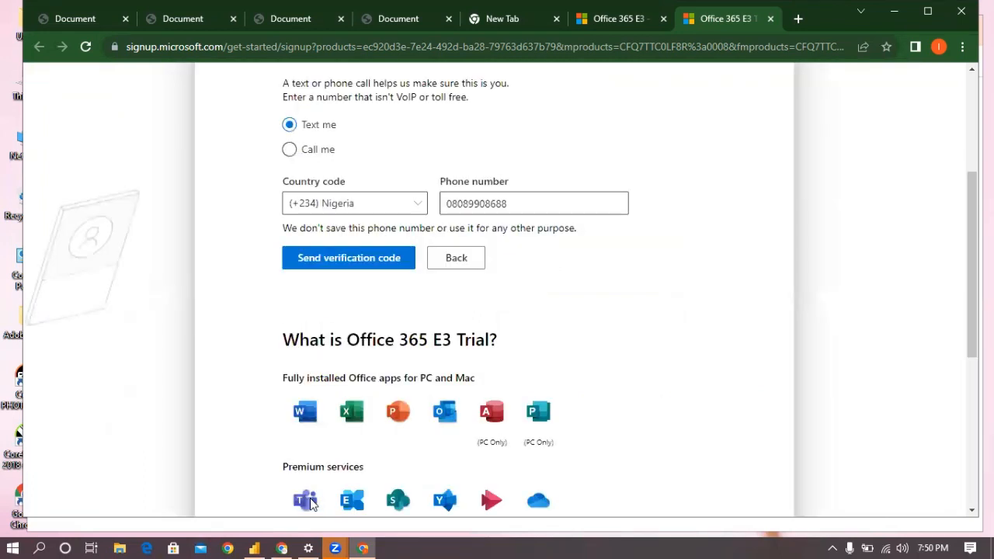
- Request the verification code by text message, then enter the received code and submit it for verification
left_click(381, 260)
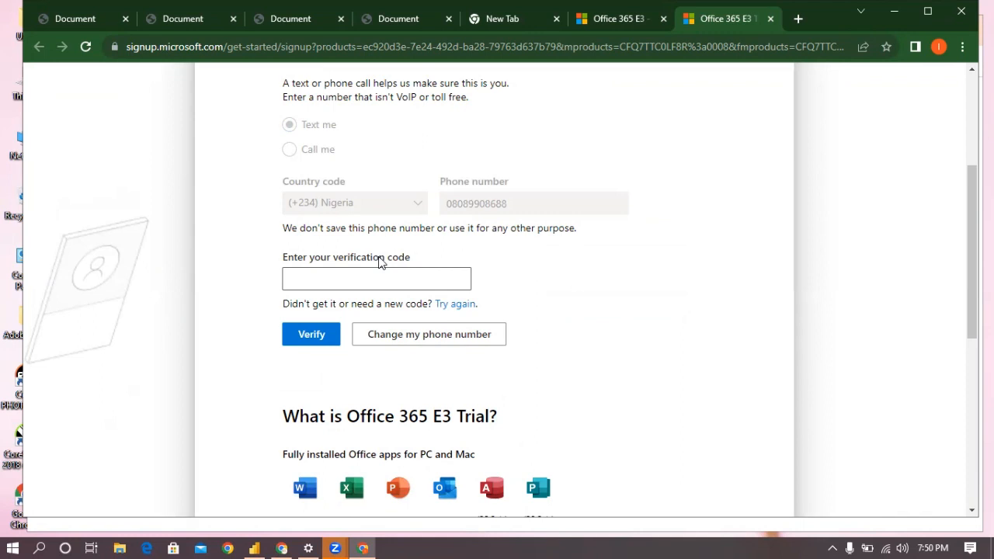
left_click(348, 276)
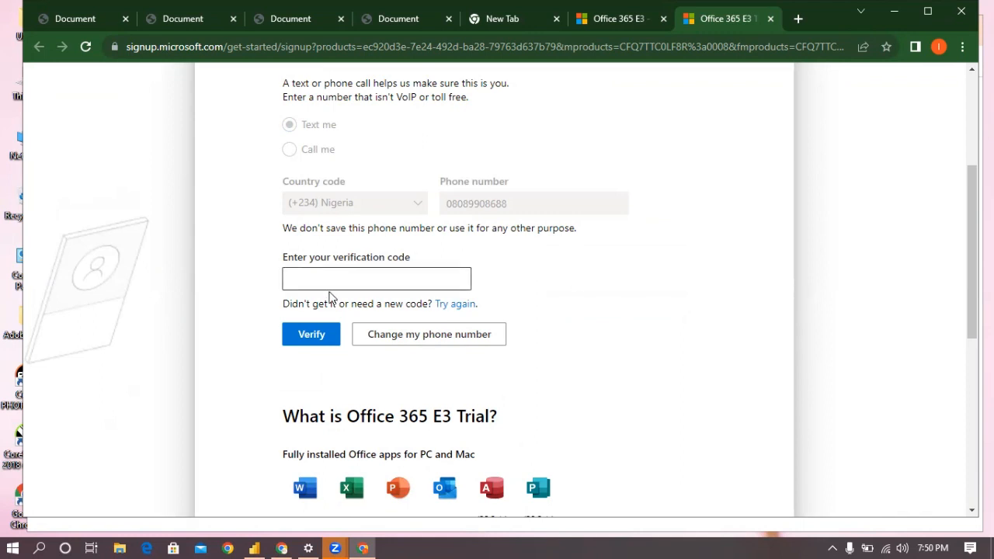
left_click(329, 278)
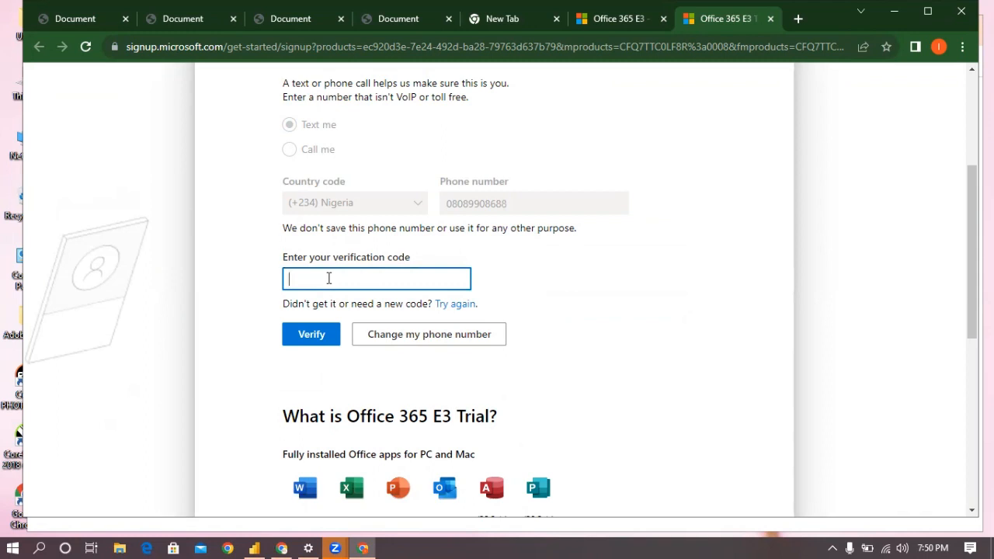
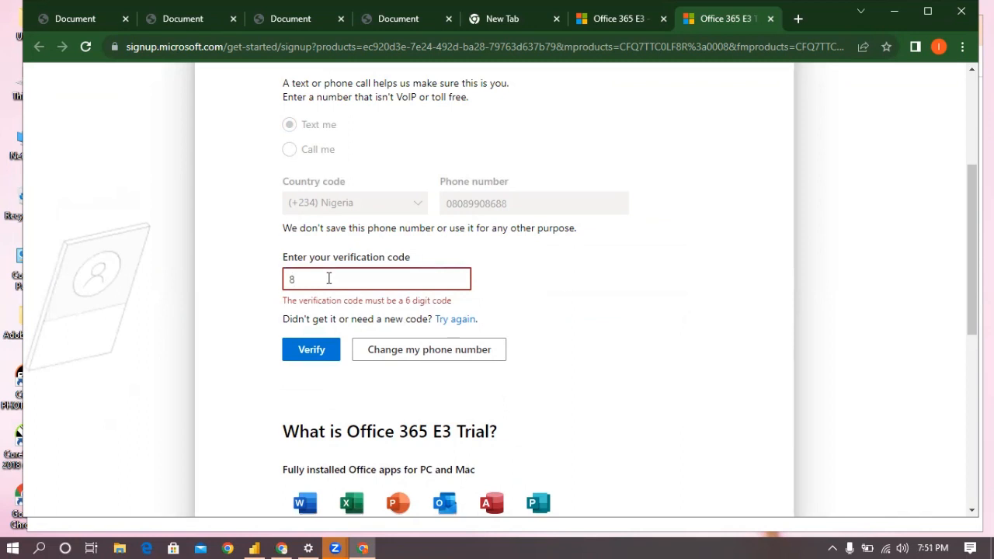
key("BackSpace")
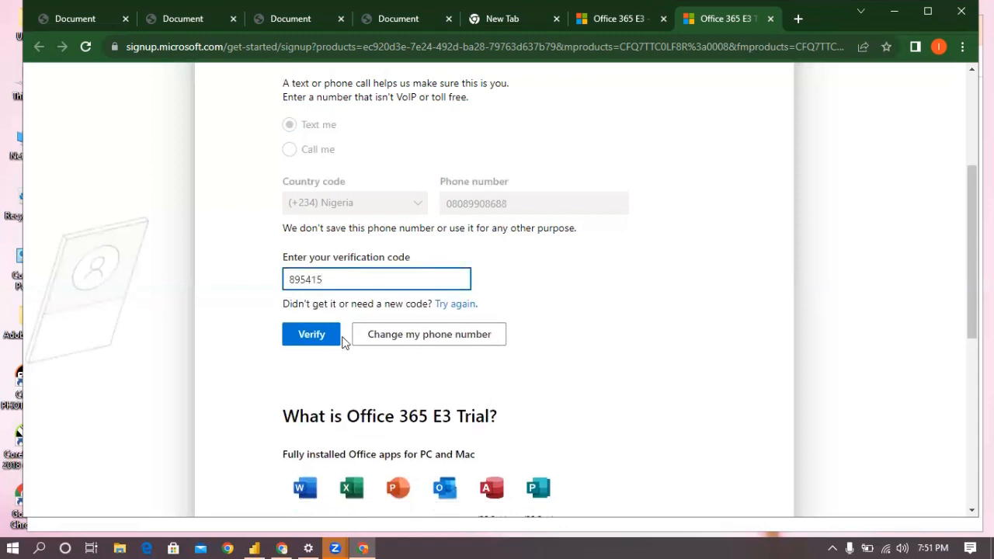
left_click(311, 334)
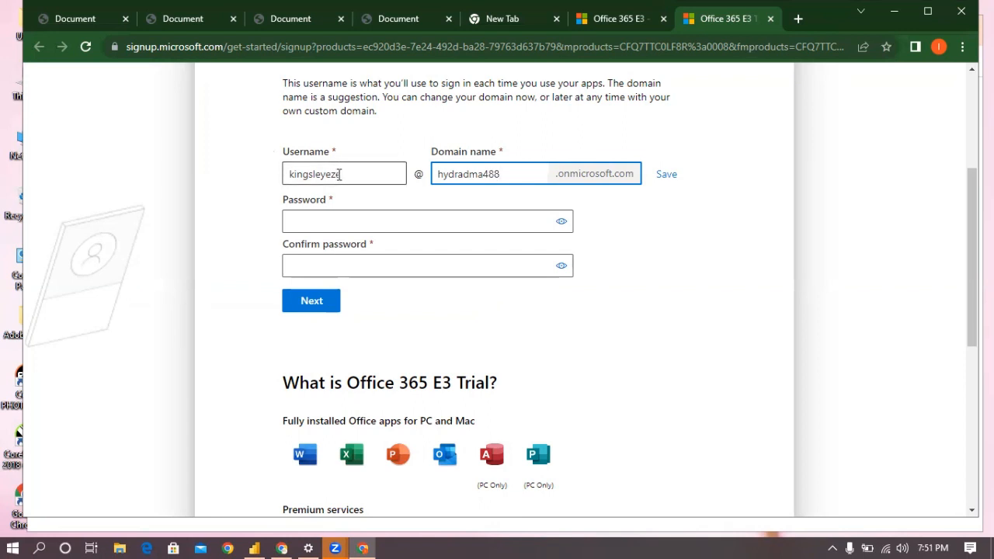
- Shorten the sign-in domain name to hydradma4 and reduce the username to the person's first name only
key("BackSpace")
key("BackSpace")
left_click(345, 174)
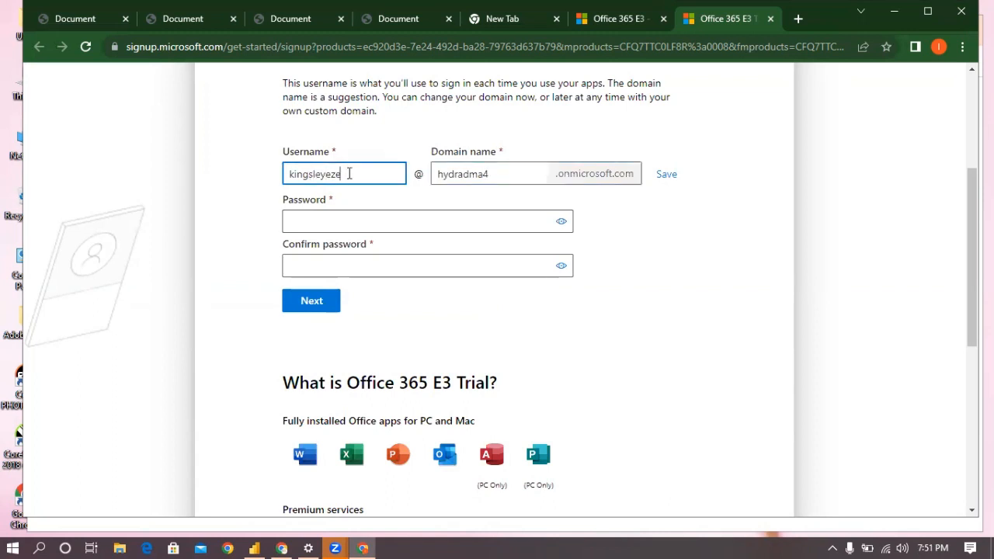
key("BackSpace")
key("BackSpace")
key("BackSpace")
left_click(606, 191)
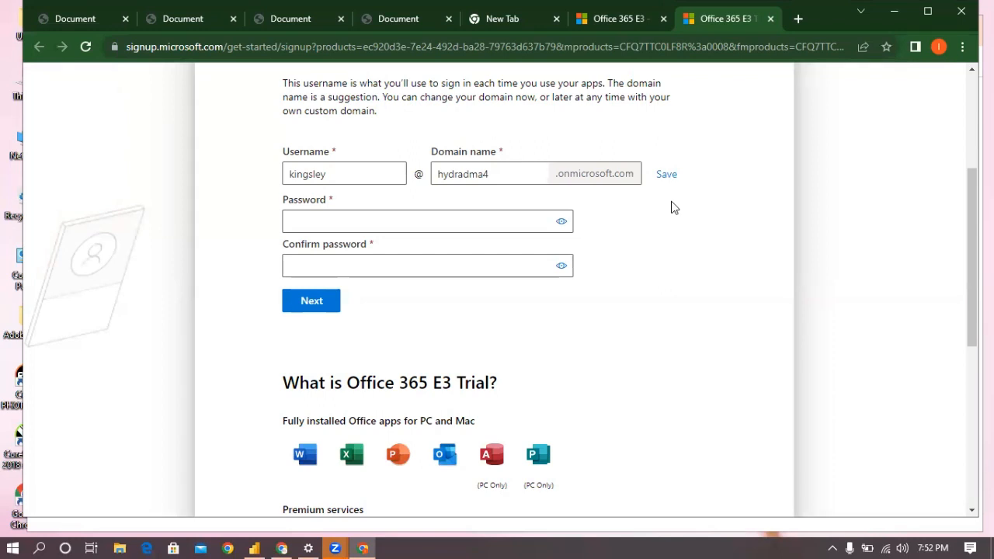
- Enter a password for the new account, using letters, a symbol and numbers
left_click(492, 215)
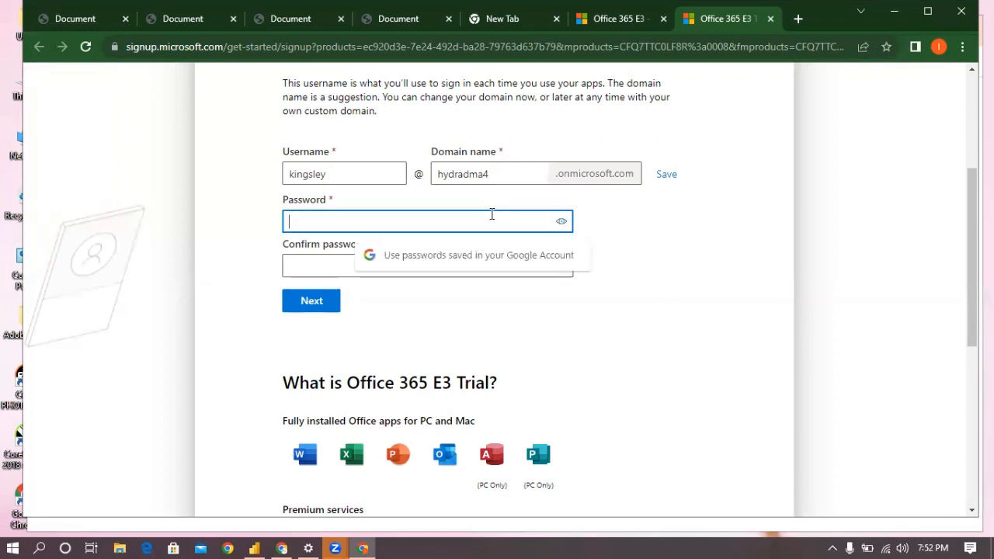
type("••••")
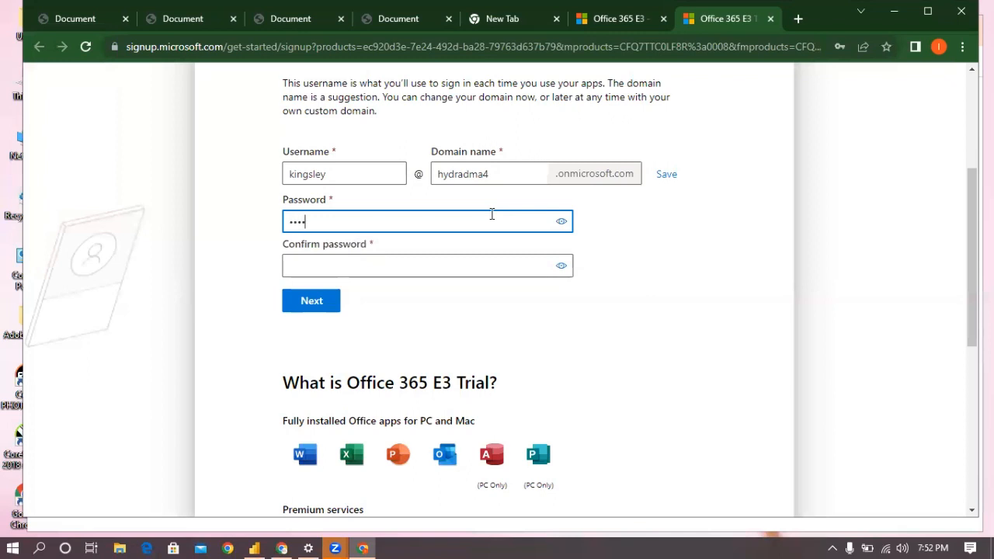
type("••")
key("BackSpace")
key("BackSpace")
key("BackSpace")
key("BackSpace")
key("BackSpace")
key("BackSpace")
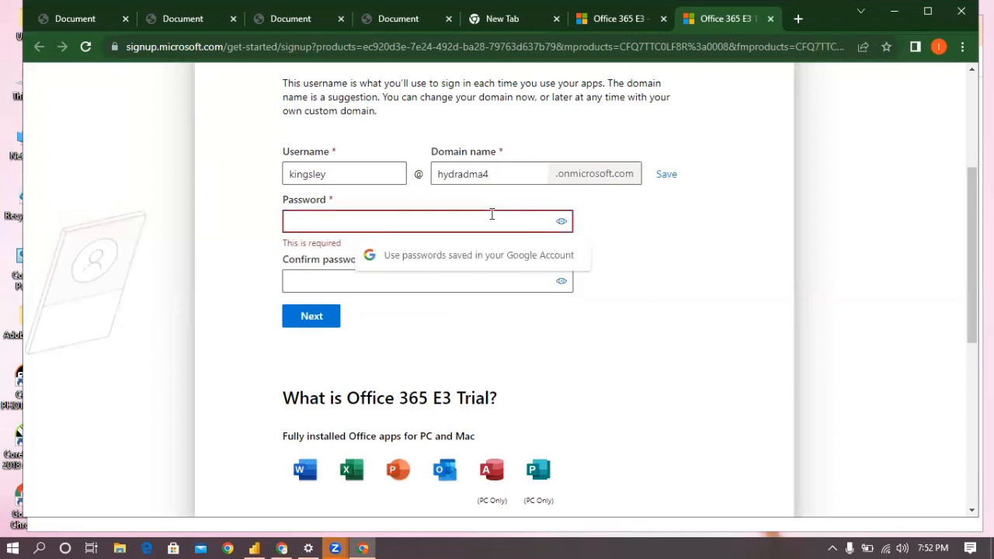
type("•••••")
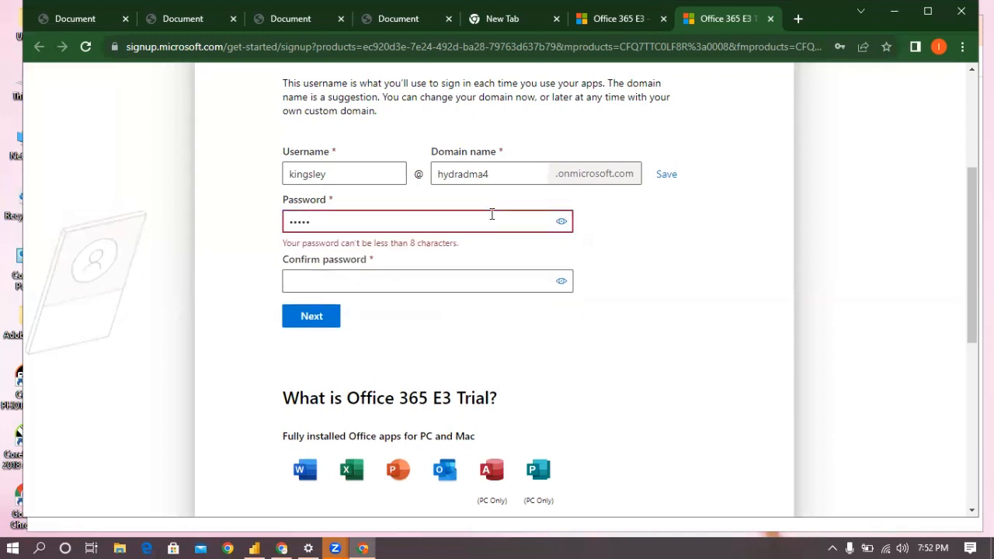
type("•••••")
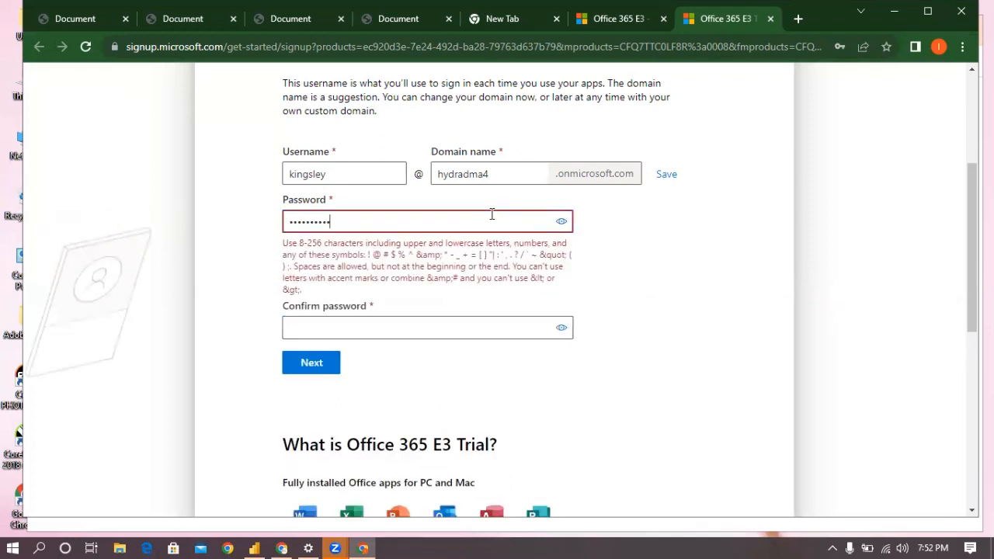
type("•")
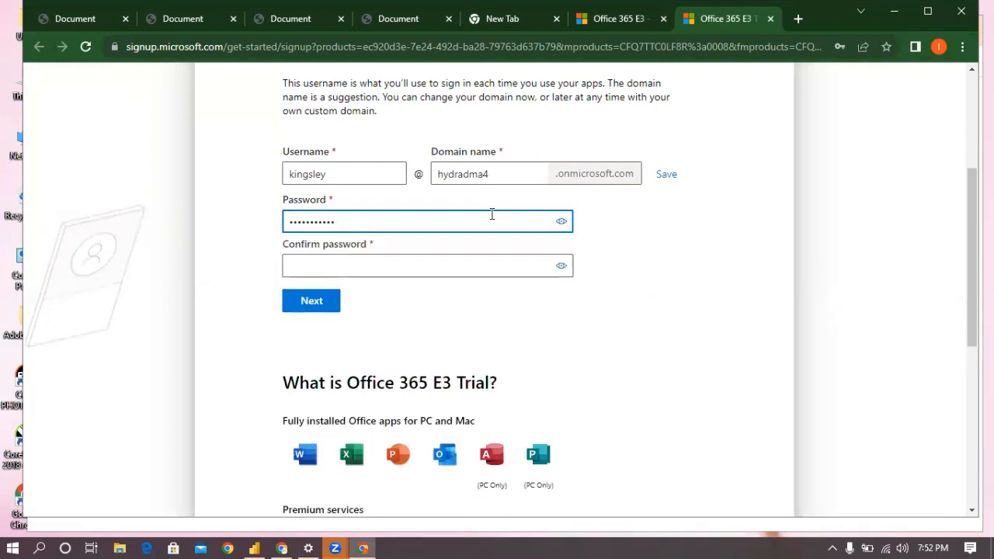
type("1")
- Reveal the account password and correct the misspelled letters in it
left_click(561, 221)
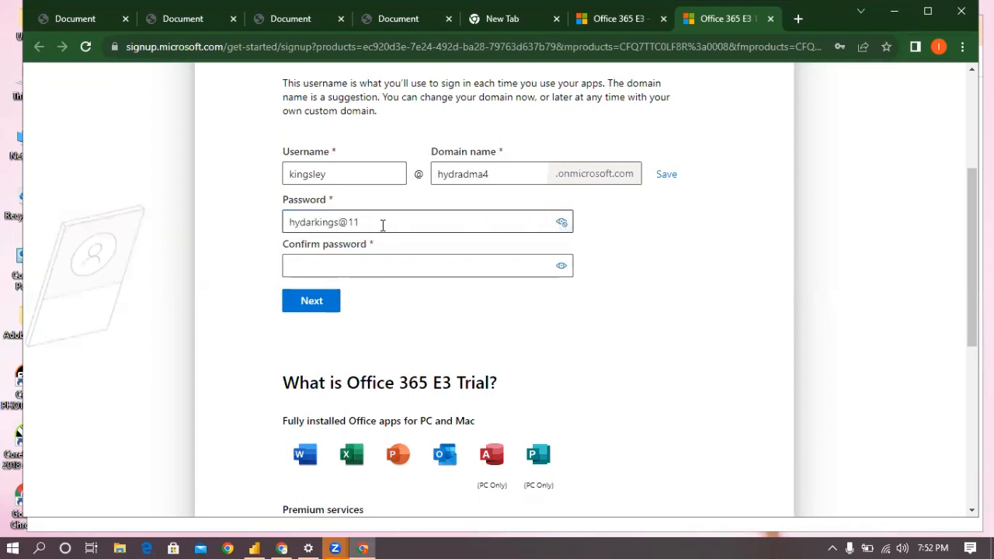
left_click_drag(364, 222, 260, 225)
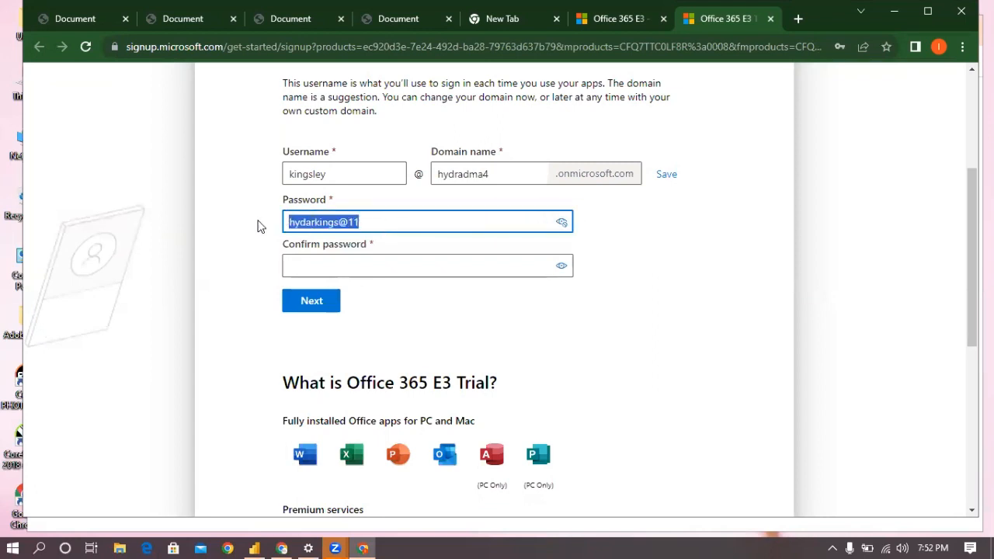
left_click(314, 222)
key("BackSpace")
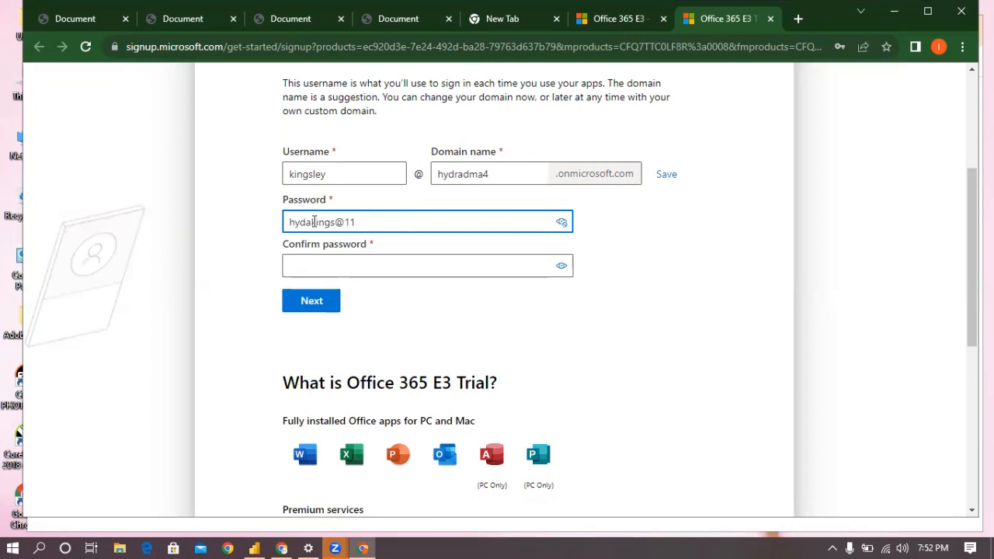
key("BackSpace")
type("ra")
- Copy the corrected account password into the Confirm password field
key("ctrl+a")
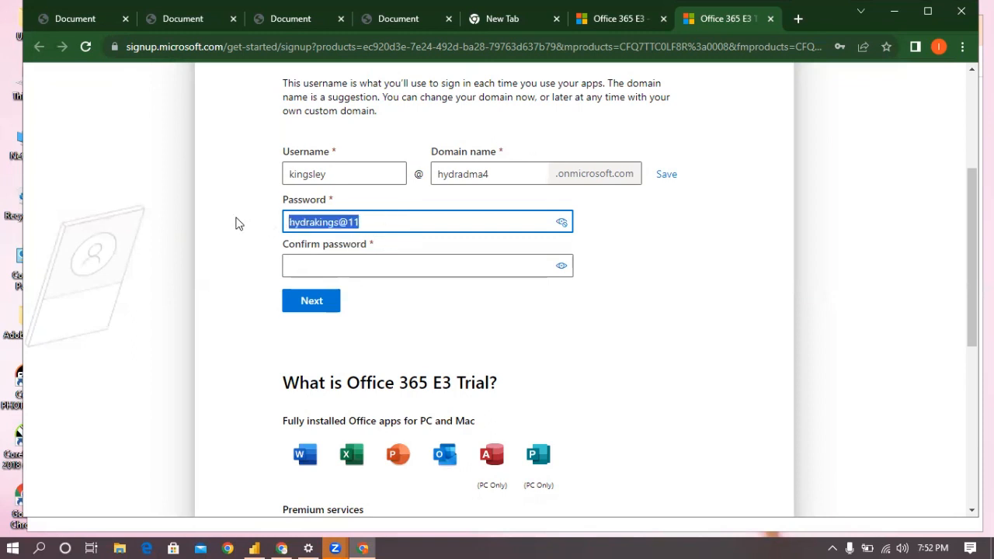
left_click(381, 262)
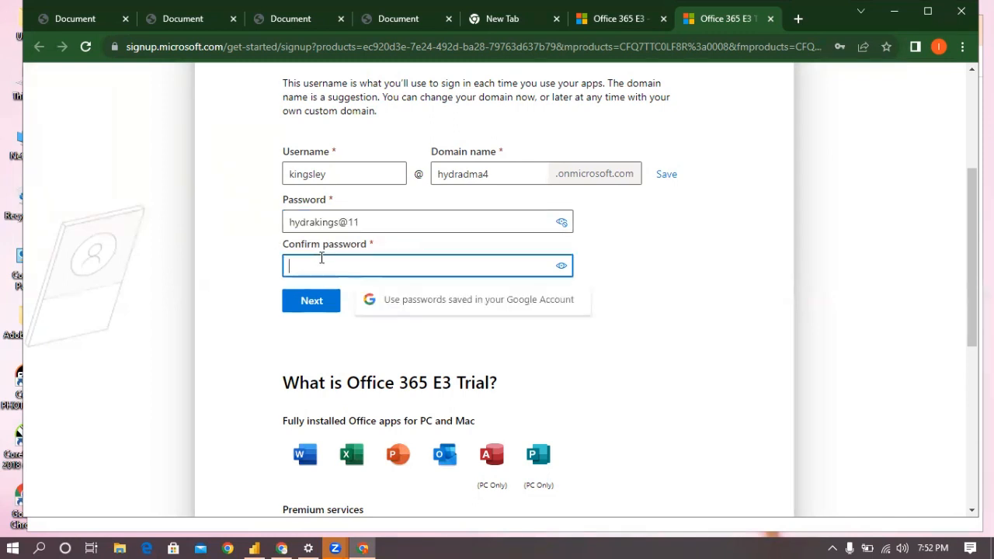
key("ctrl+v")
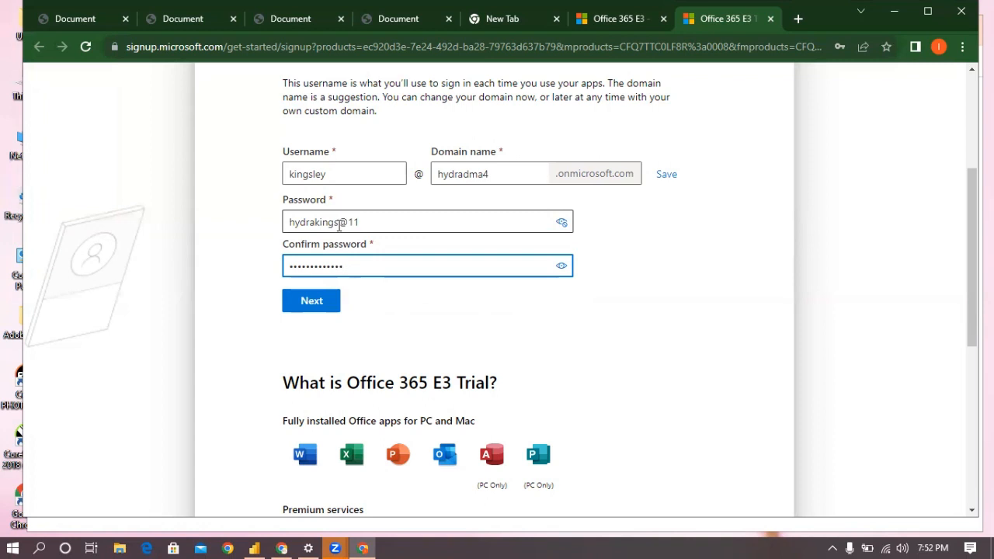
- Submit the sign-in details to reach the payment stage and dismiss the browser's offer to save the password
left_click(319, 310)
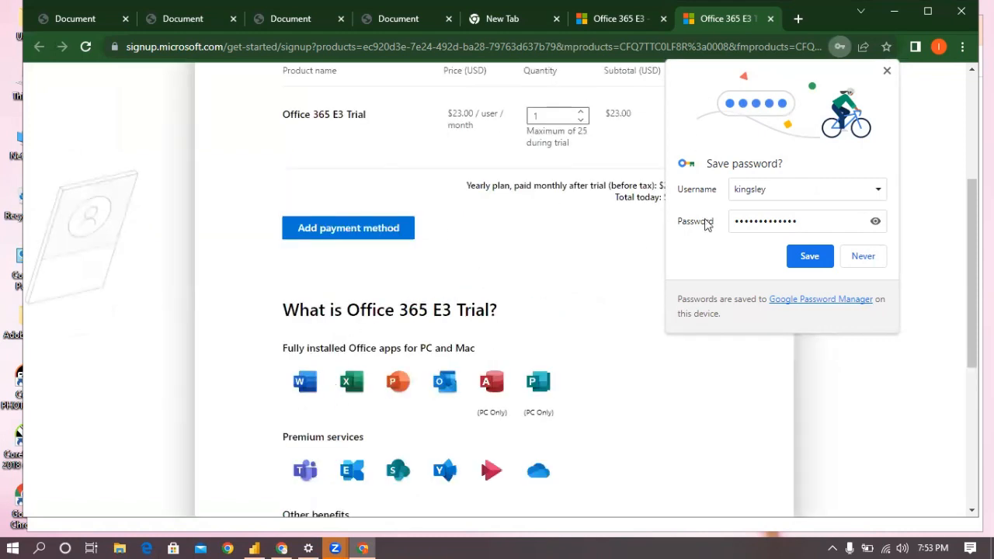
left_click(887, 70)
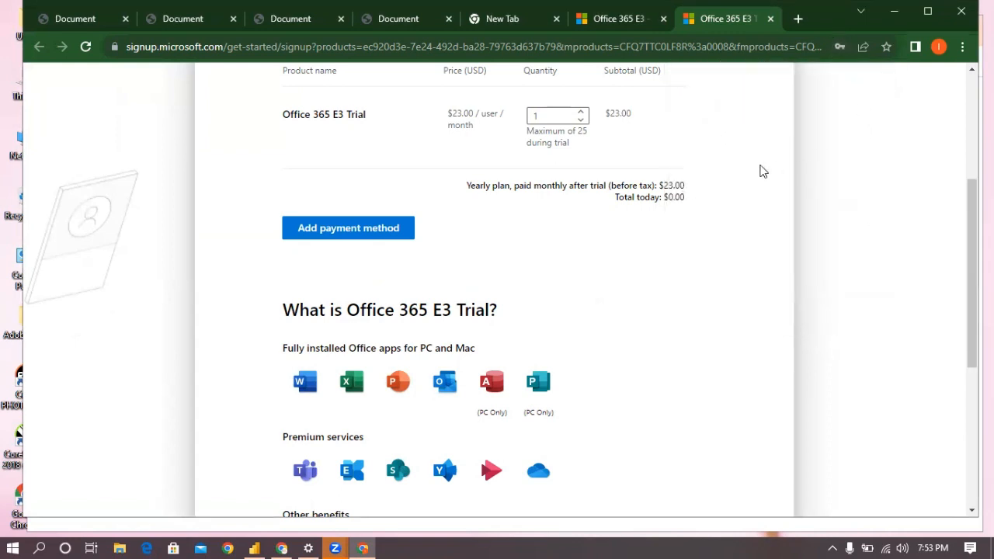
scroll(804, 117, "up", 3)
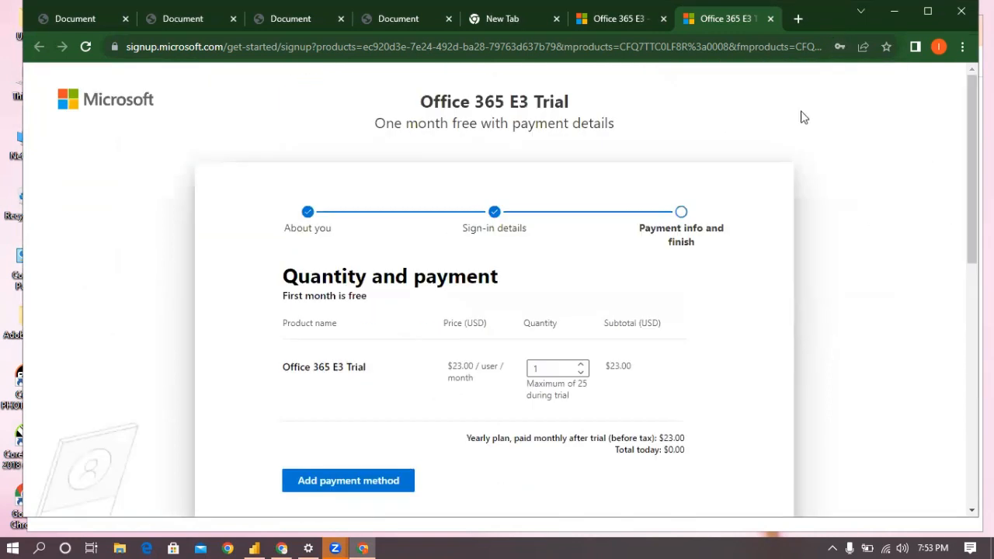
left_click(341, 542)
left_click(361, 492)
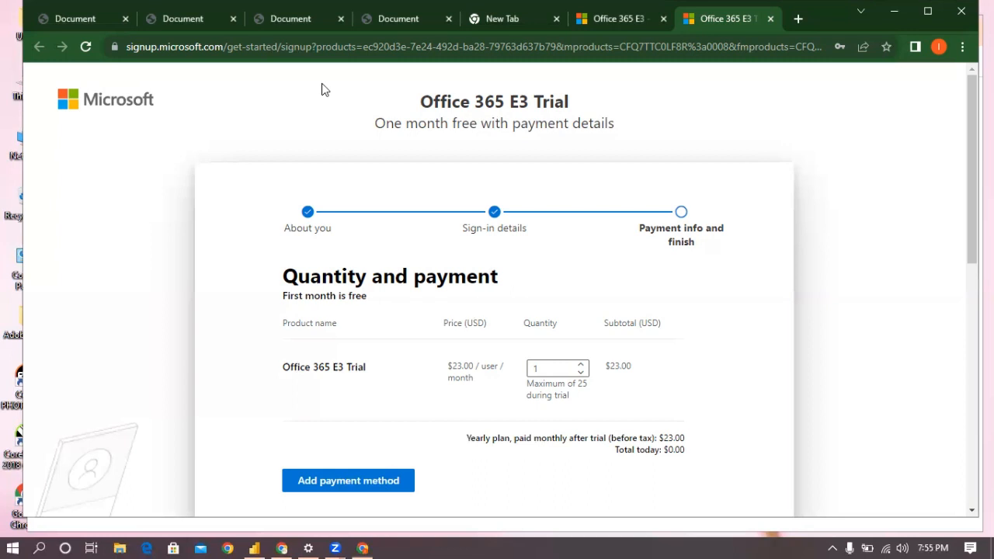
- Reopen the Office 365 E3 product page from the earlier search results and start a new free trial sign-up
key("ctrl+shift+Tab")
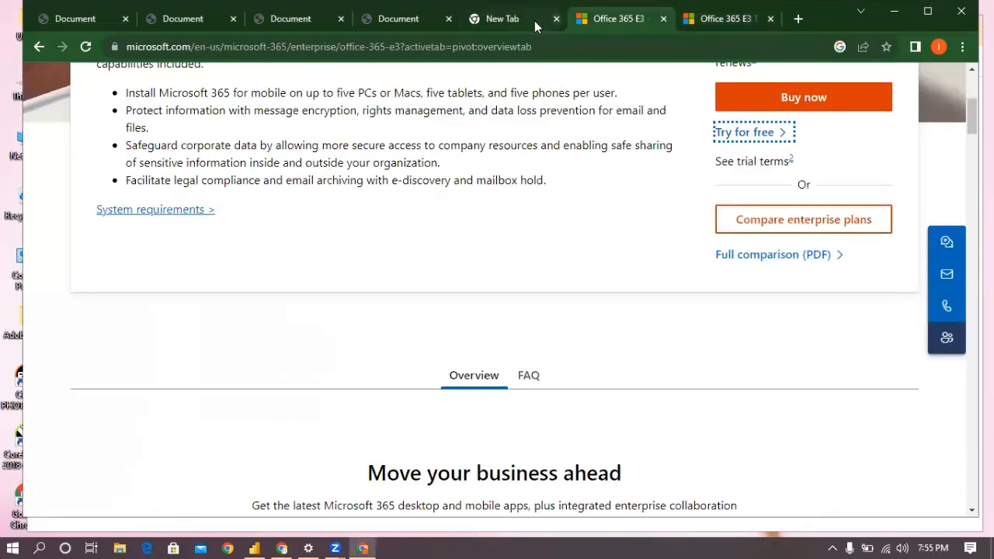
left_click(38, 48)
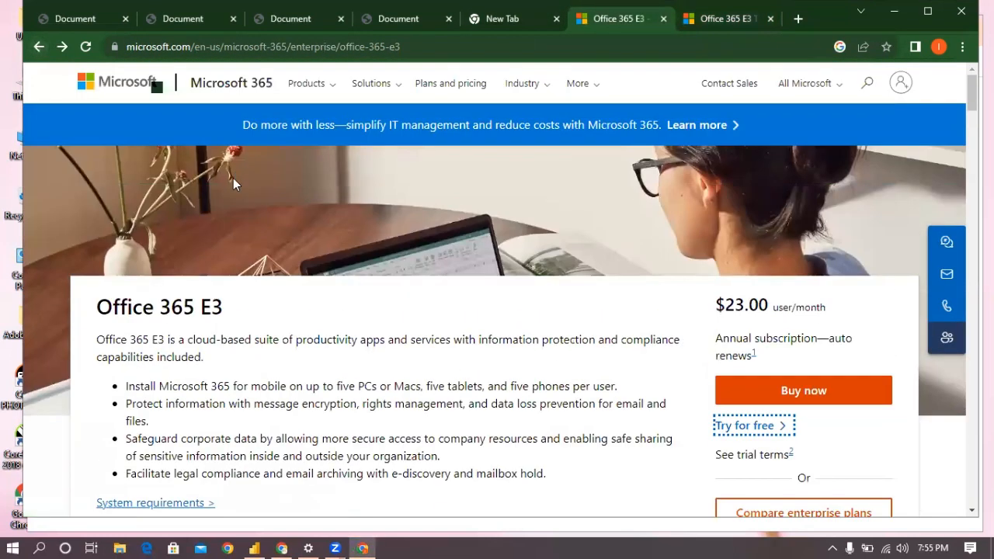
left_click(39, 49)
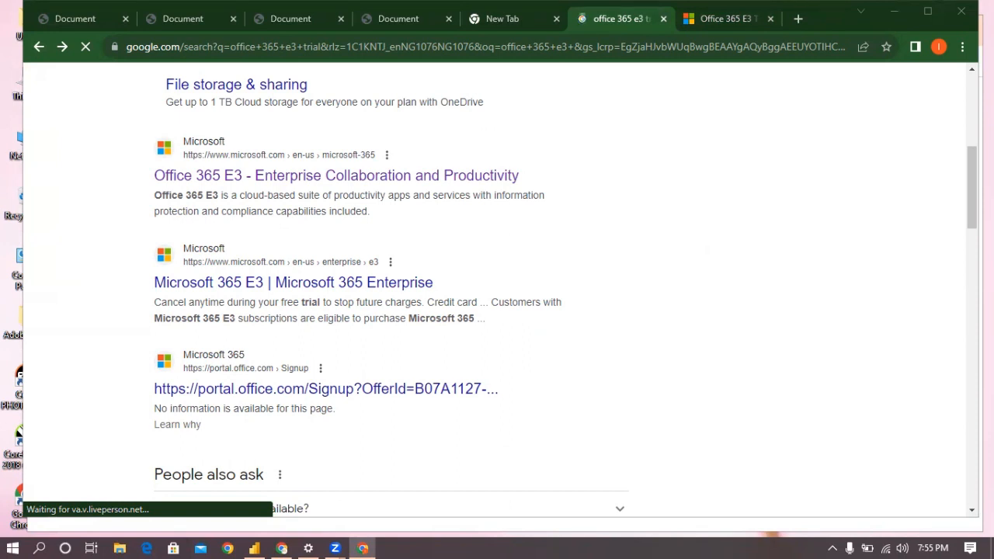
mouse_move(971, 172)
left_mouse_down()
mouse_move(952, 90)
mouse_move(969, 95)
mouse_move(961, 166)
left_mouse_up()
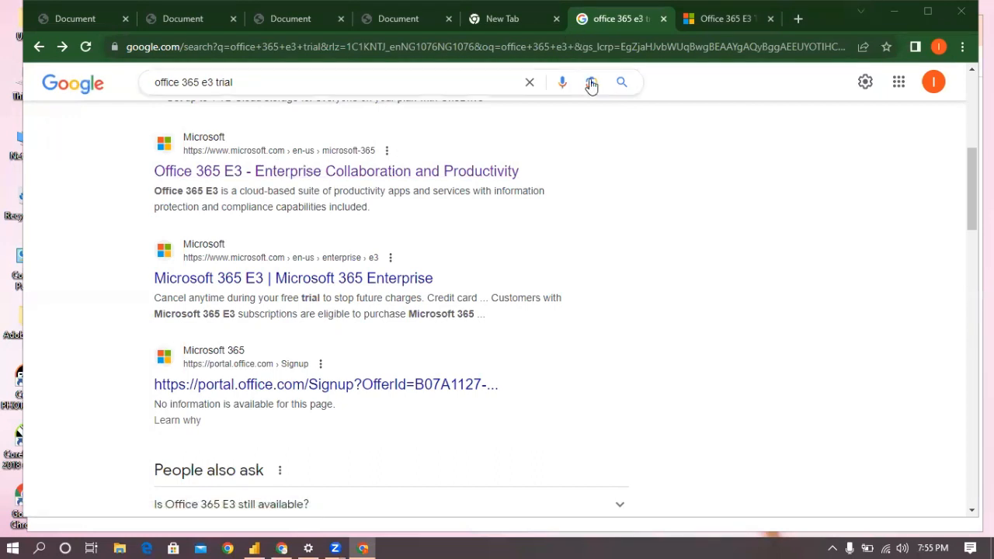
left_click(433, 173)
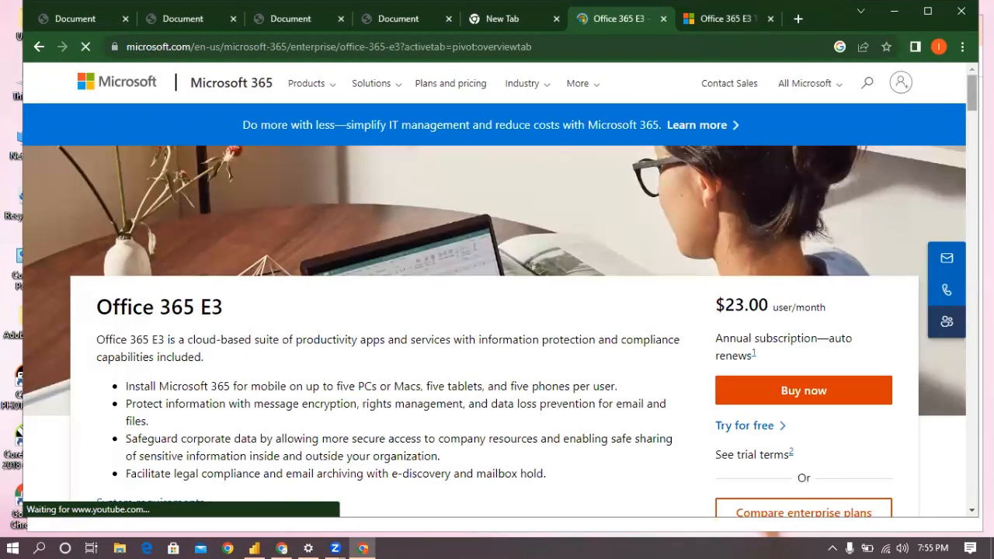
scroll(964, 113, "down", 4)
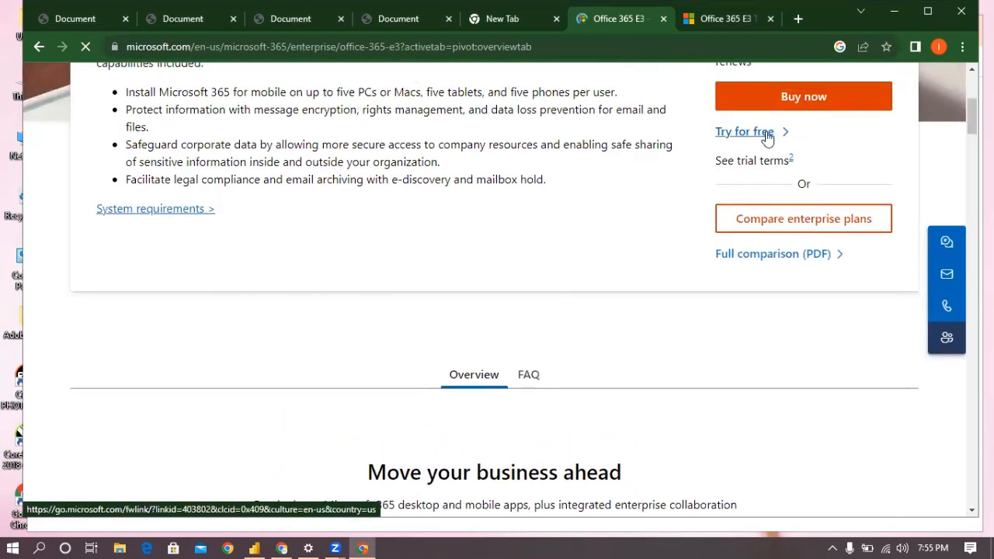
left_click(750, 133)
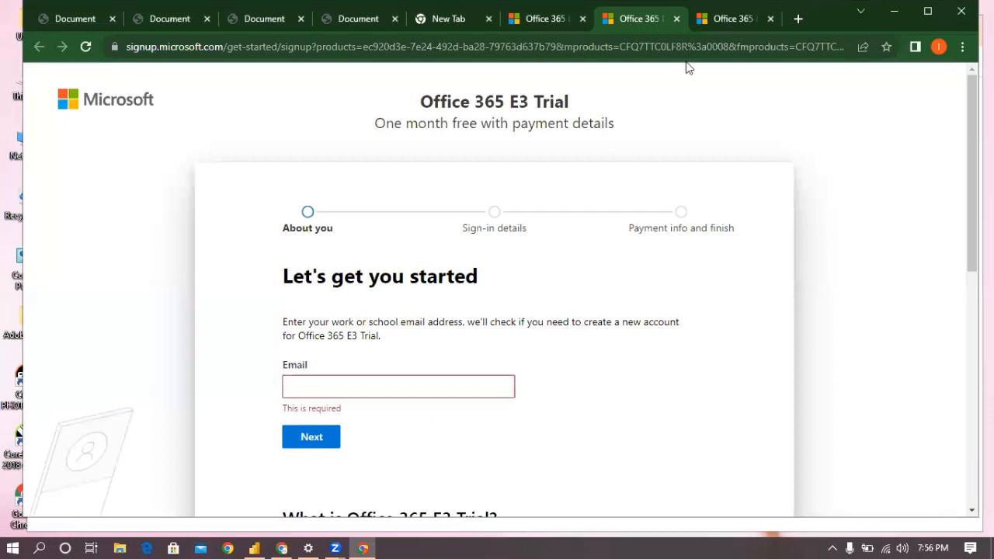
- Fill in the email field with the saved address and continue to setting up a new account
left_click(389, 381)
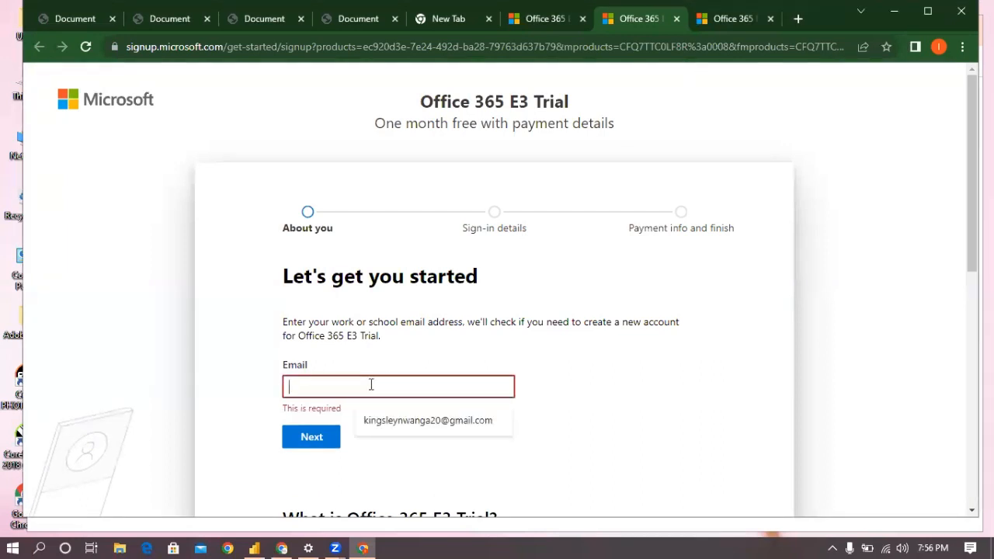
left_click(391, 423)
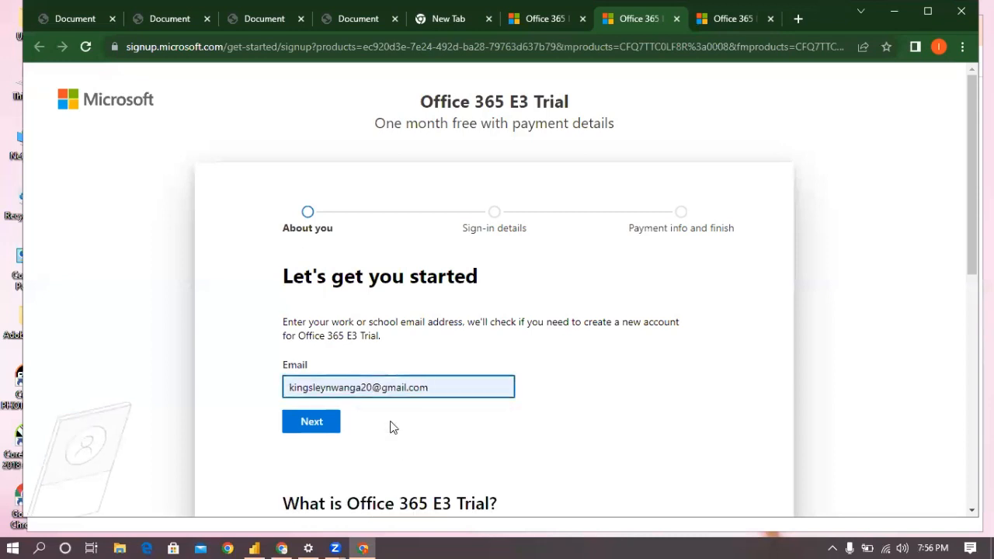
left_click(320, 420)
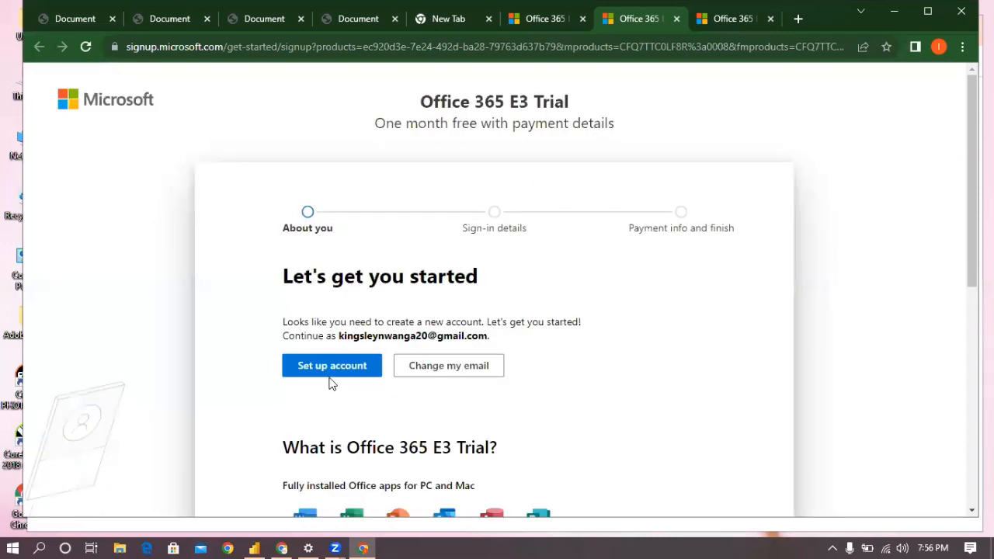
left_click(328, 371)
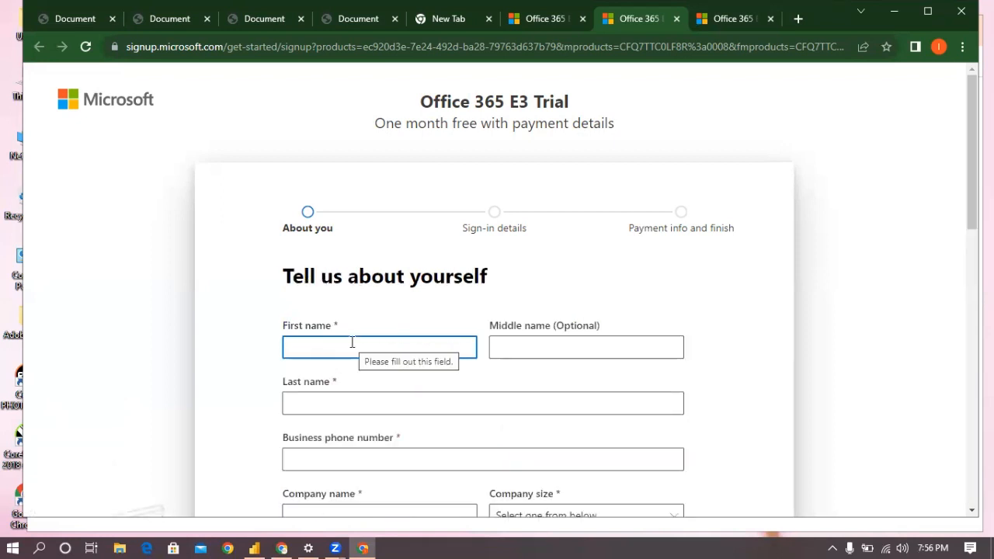
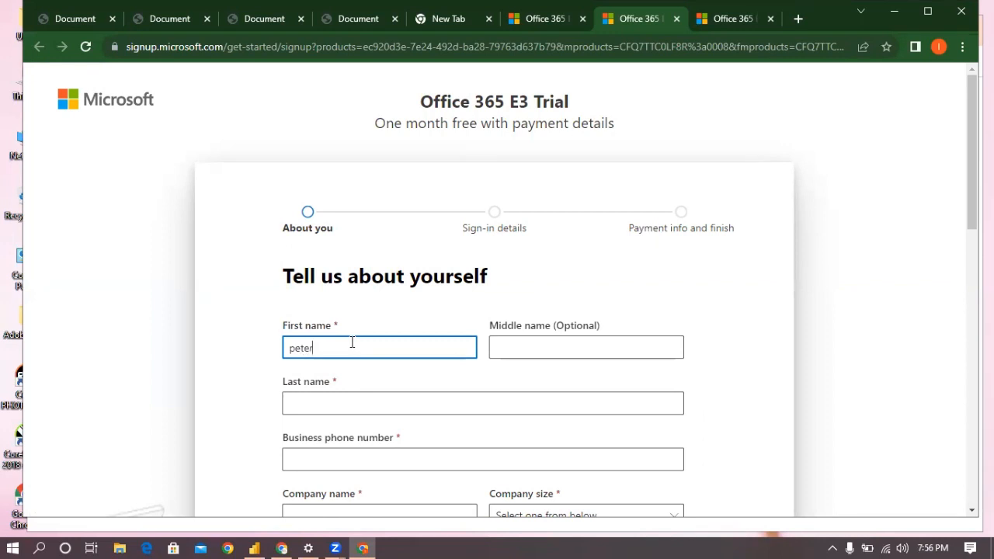
- Enter the person's first name and middle name in the Tell us about yourself form
left_click(512, 346)
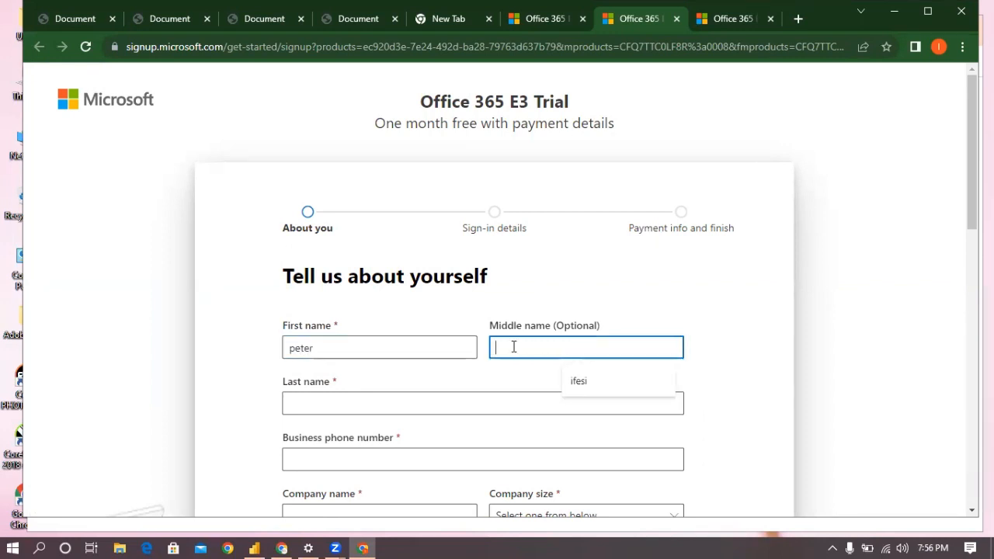
type("e")
key("BackSpace")
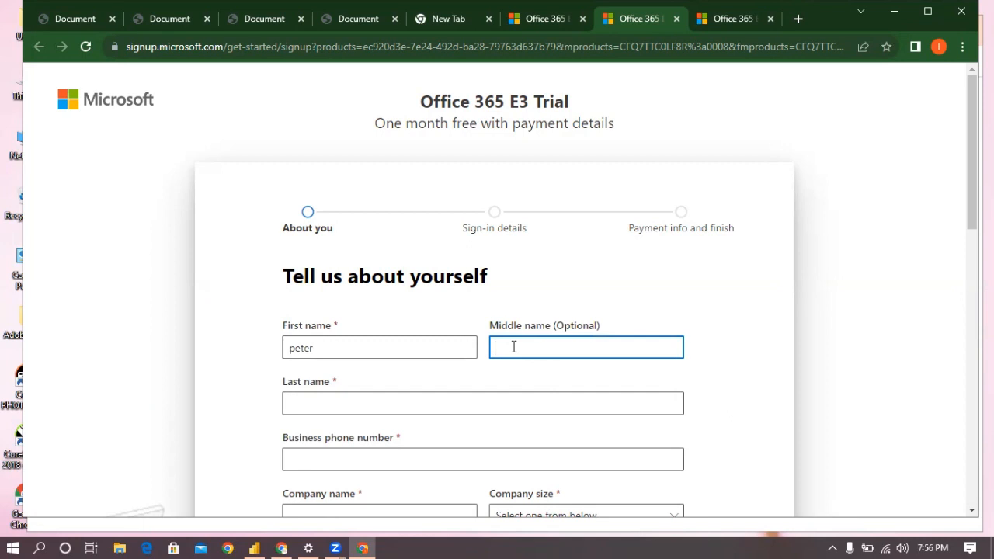
- Enter the person's last name and correct its misspelling
left_click(410, 406)
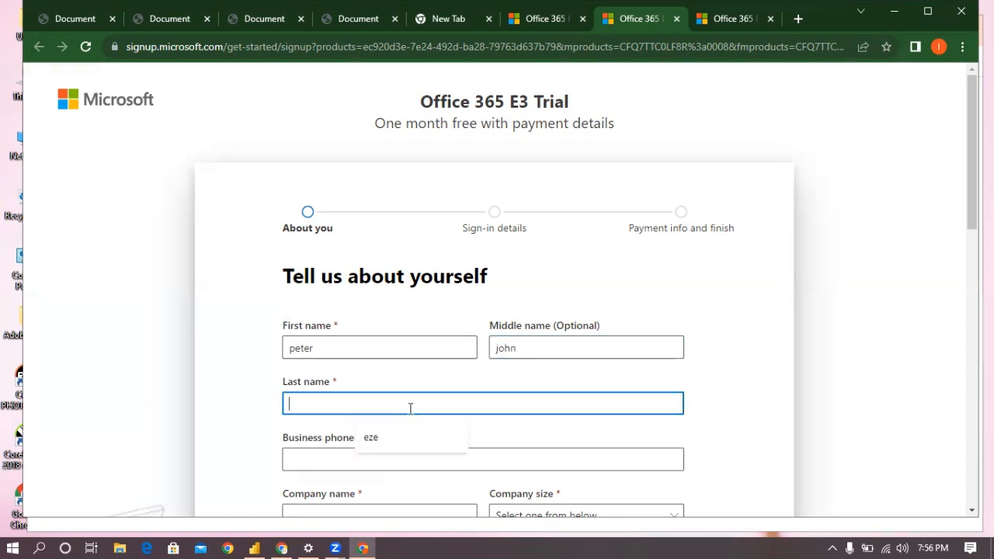
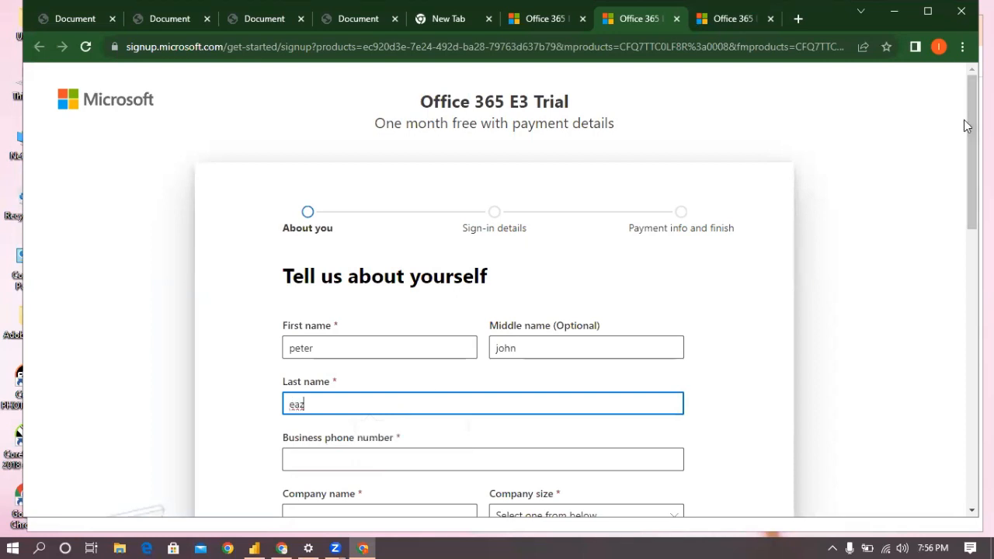
left_click_drag(971, 125, 971, 183)
left_click(425, 304)
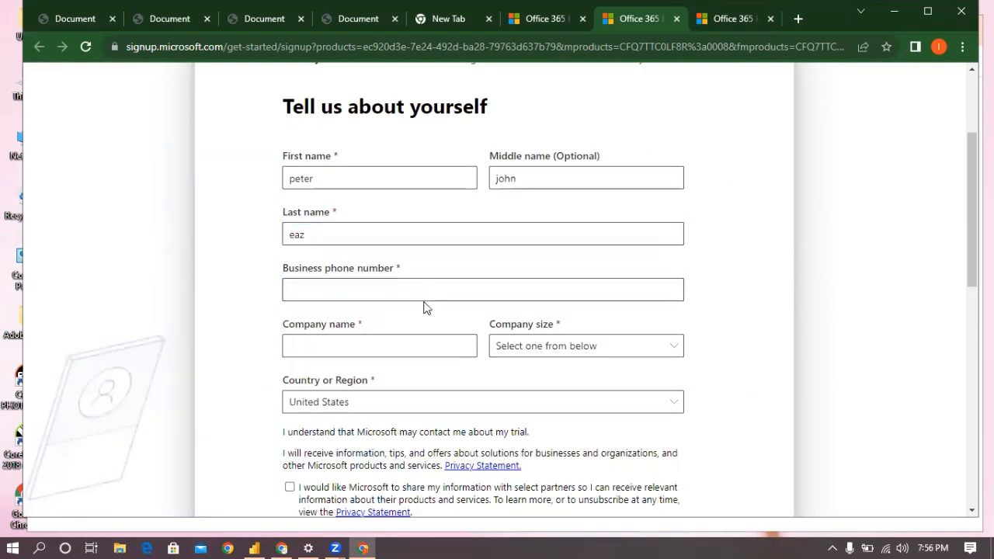
left_click(336, 236)
key("BackSpace")
key("BackSpace")
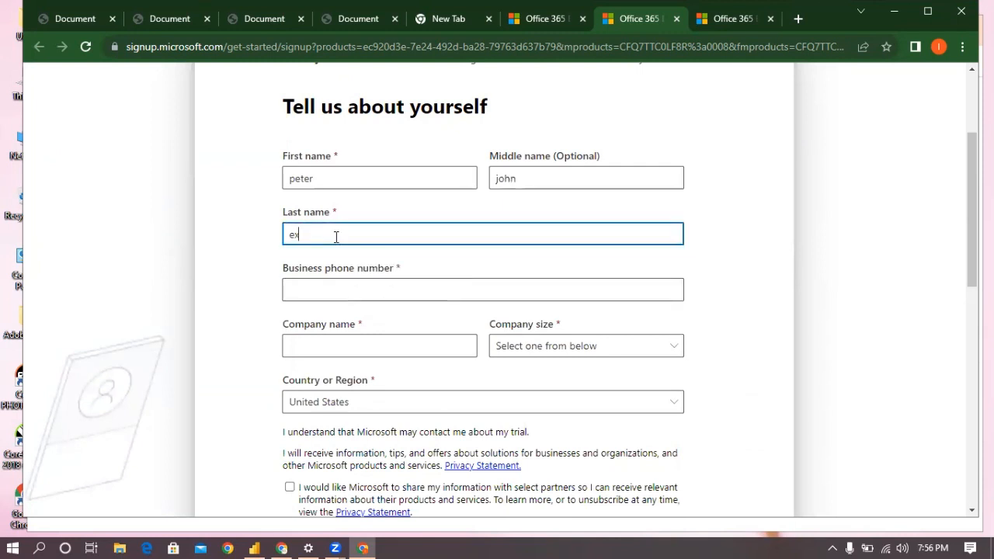
- Fill in the saved business phone number and the company name hydradma
left_click(333, 288)
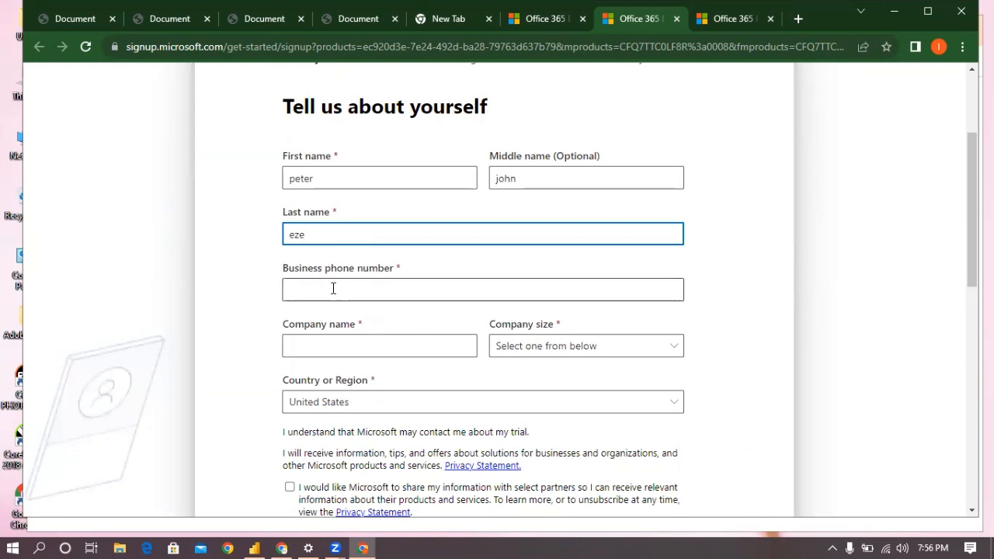
left_click(381, 332)
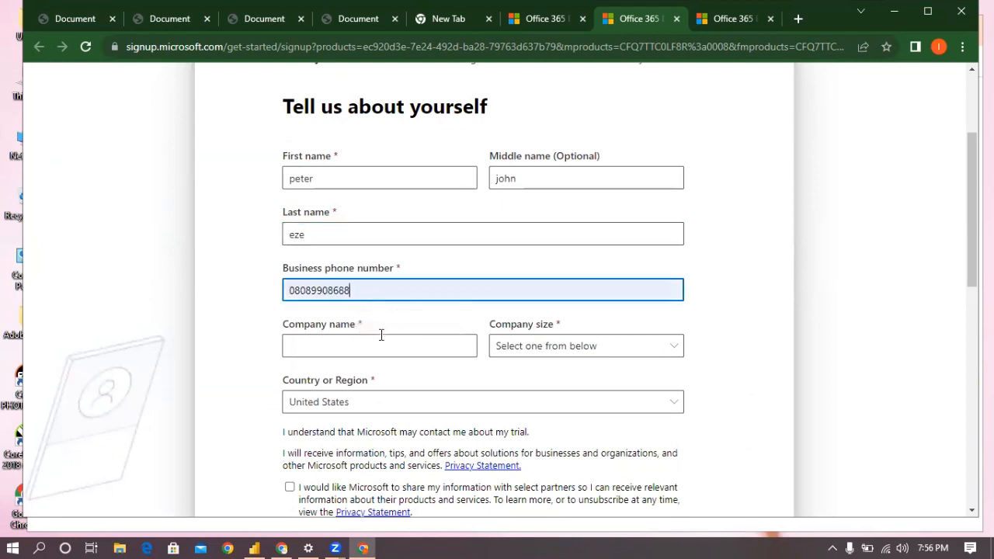
left_click(382, 346)
left_click(401, 383)
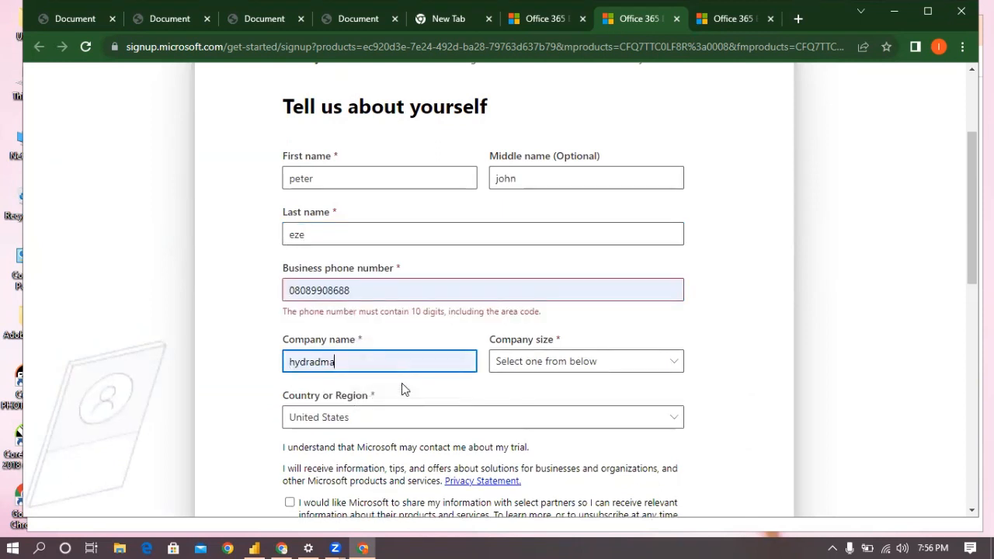
- Set the company size to 2-4 people and the country to Nigeria, and submit the personal details
left_click(522, 372)
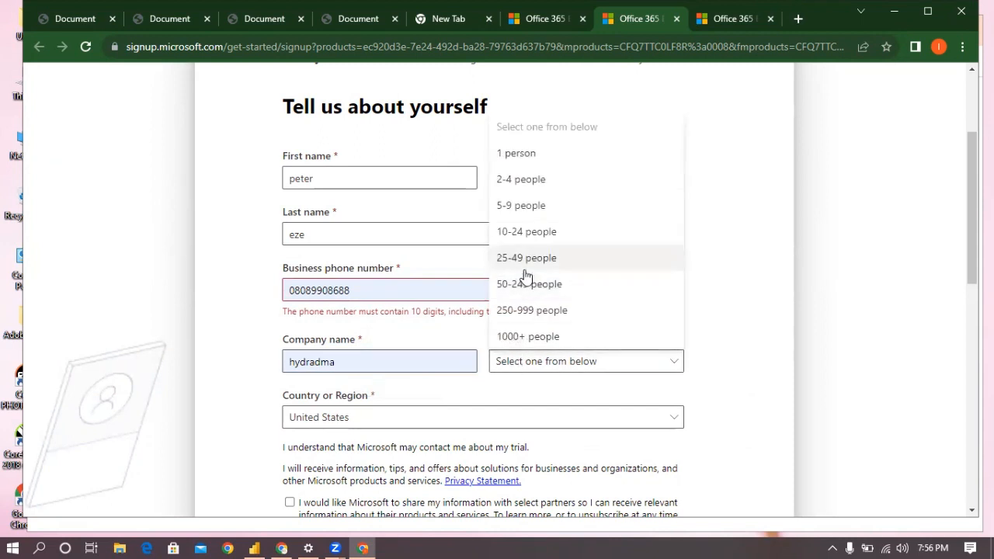
left_click(524, 183)
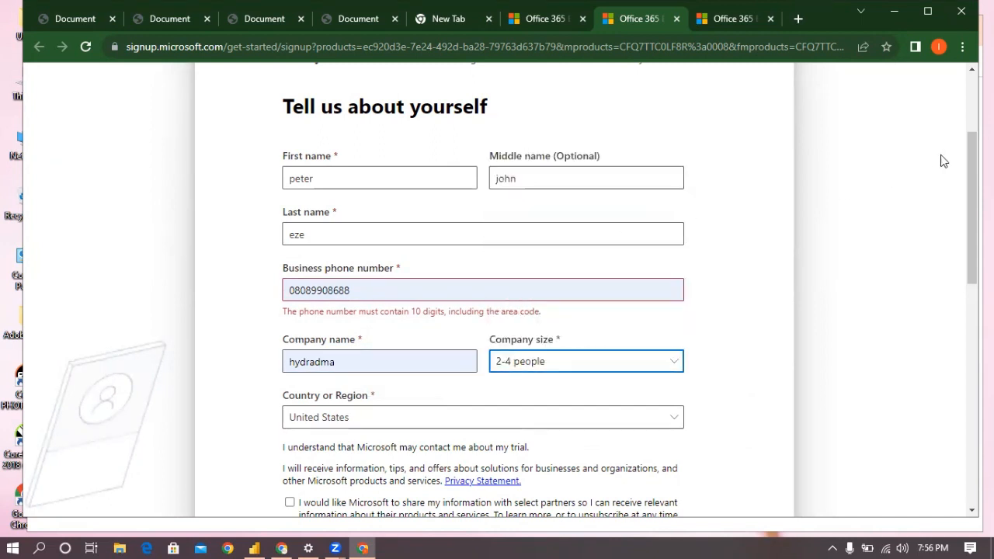
scroll(972, 202, "down", 1)
scroll(501, 303, "down", 2)
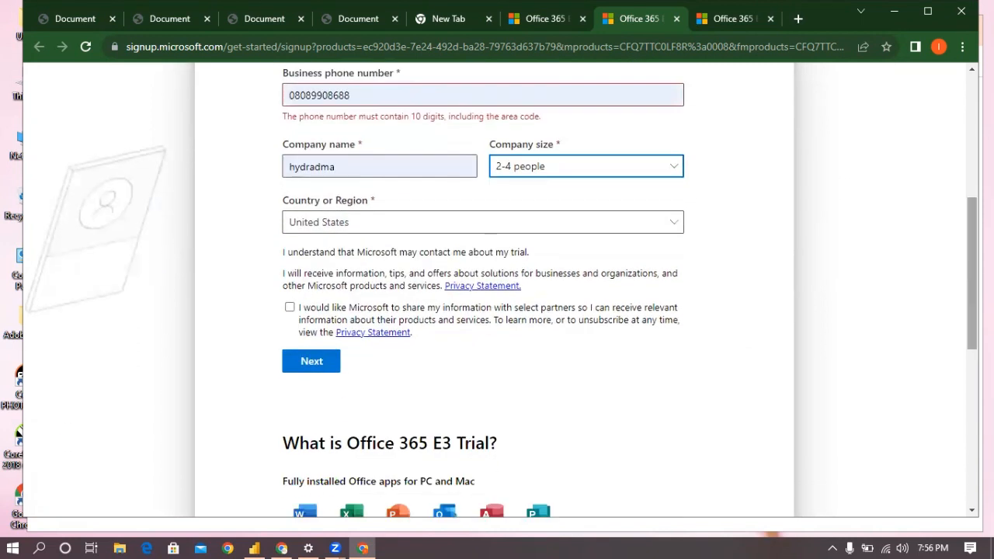
left_click(461, 225)
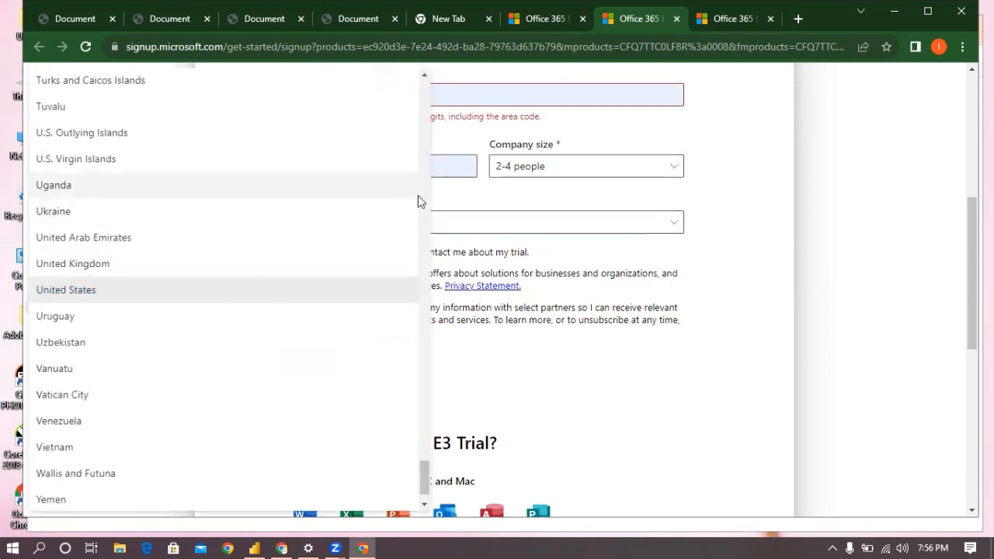
left_click_drag(424, 476, 402, 337)
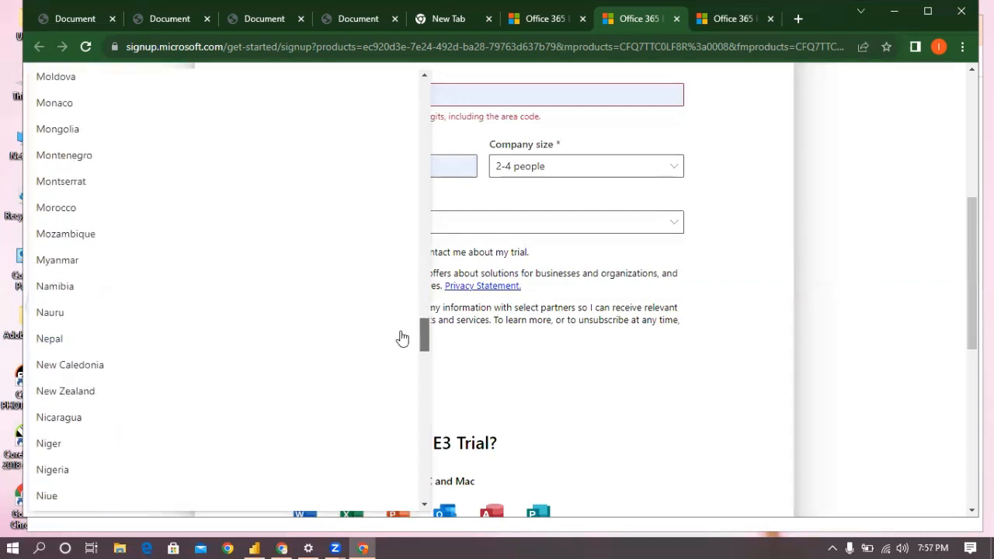
left_click(108, 474)
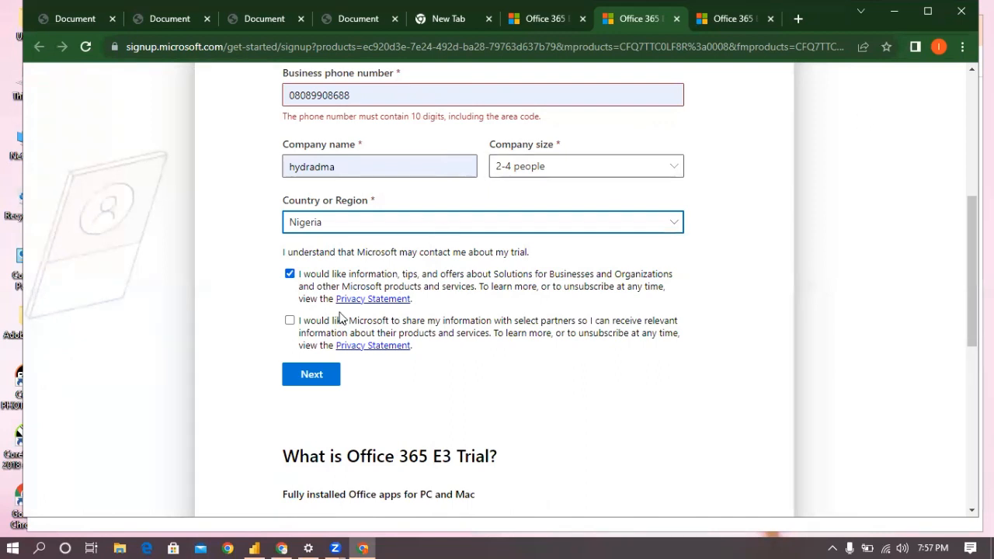
left_click(316, 381)
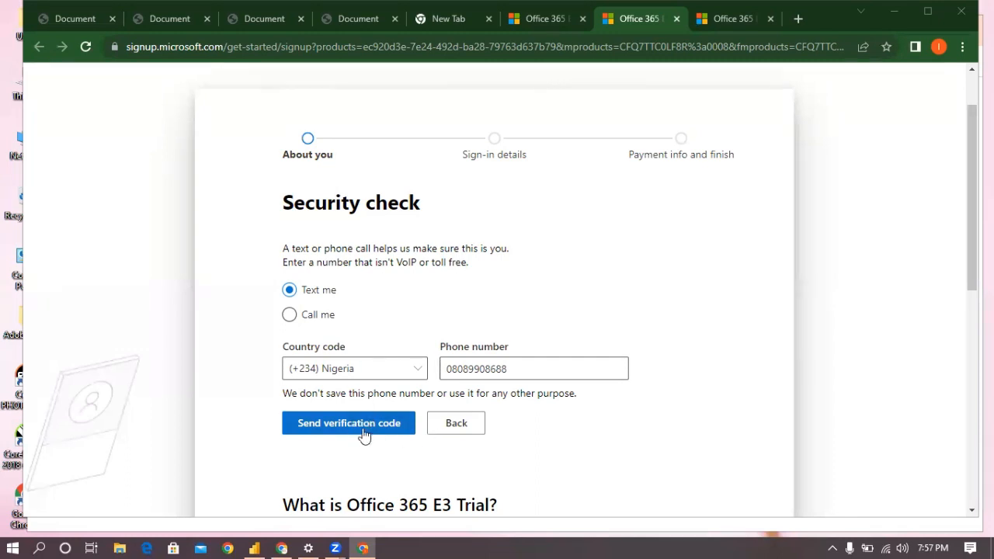
- Try to verify the prefilled phone number with a texted verification code, and return to changing the phone number
left_click(324, 436)
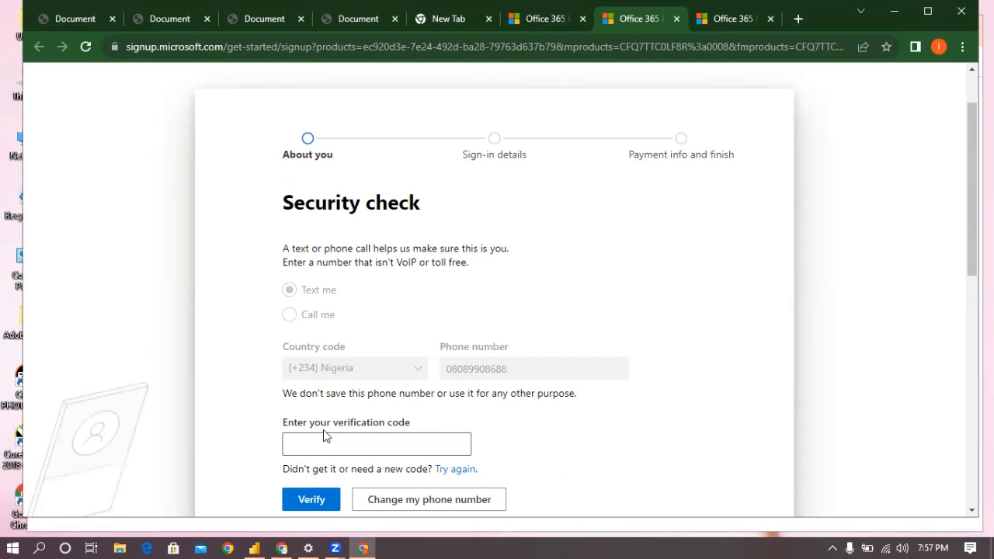
left_click(323, 436)
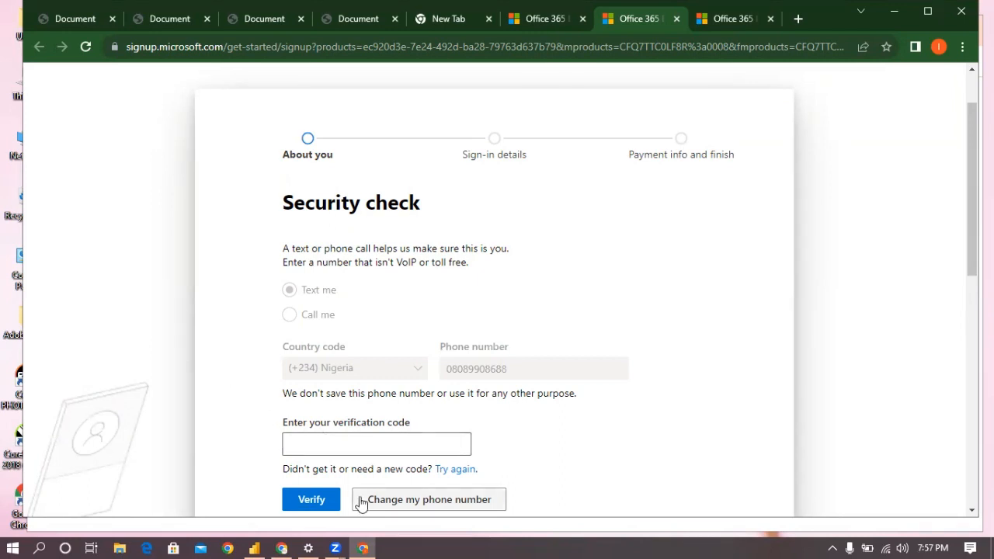
left_click(433, 501)
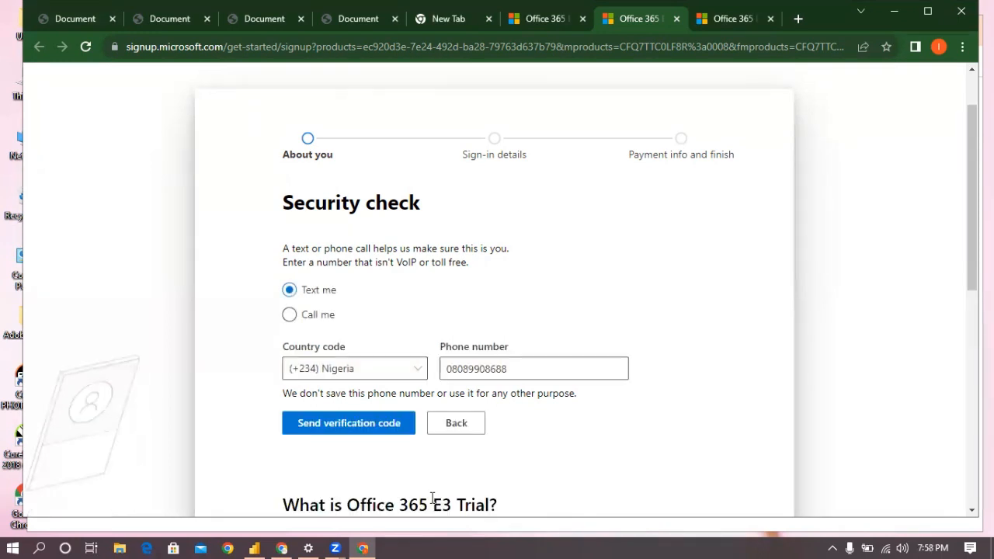
- Replace the security check phone number with a different Nigerian number and send the verification code by text
double_click(524, 375)
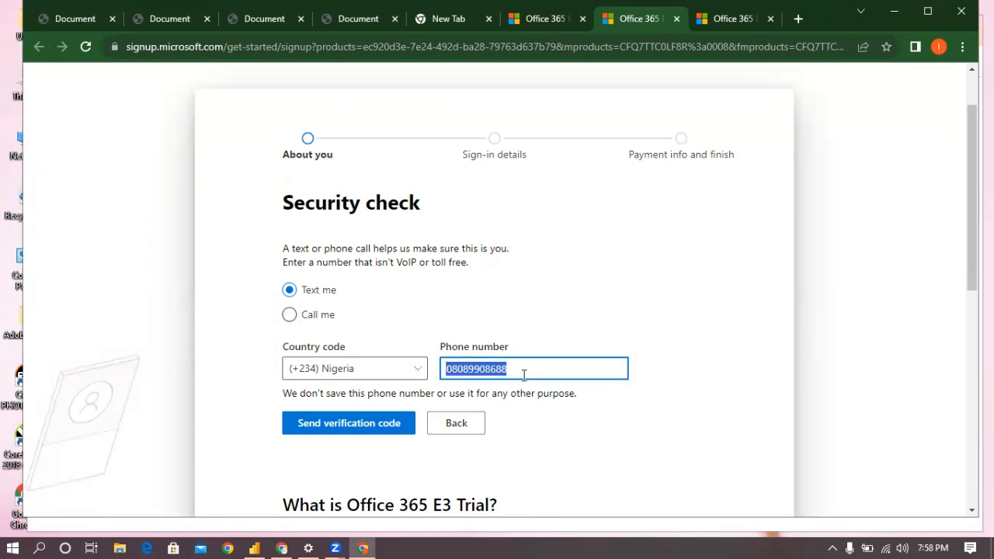
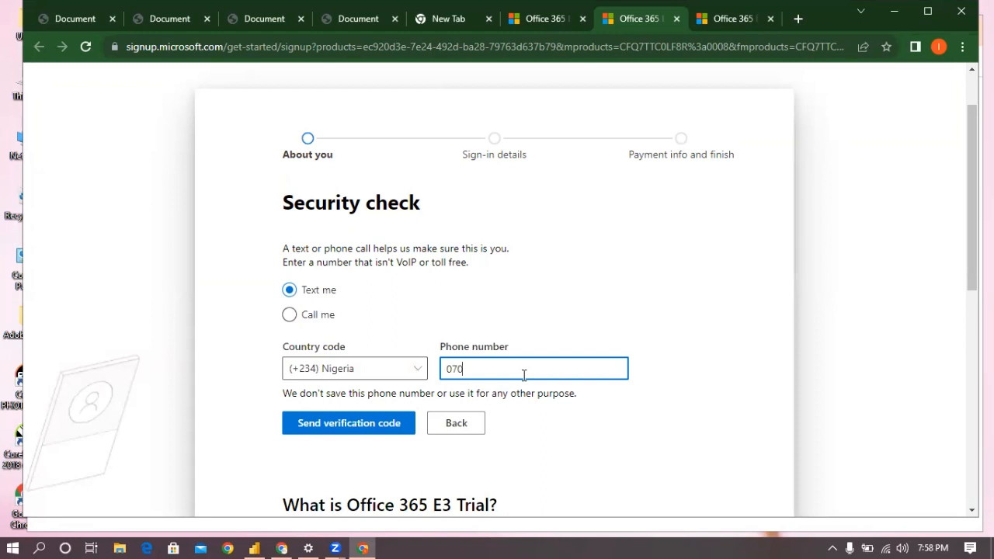
left_click(370, 423)
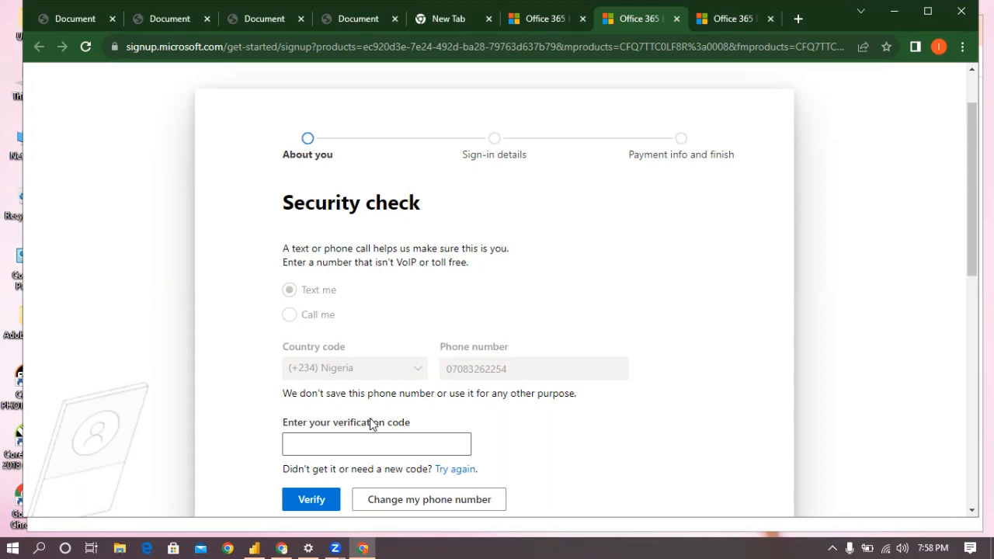
- Request the text code again, and switch the verification method to Call me to request the code by phone call
left_click(454, 469)
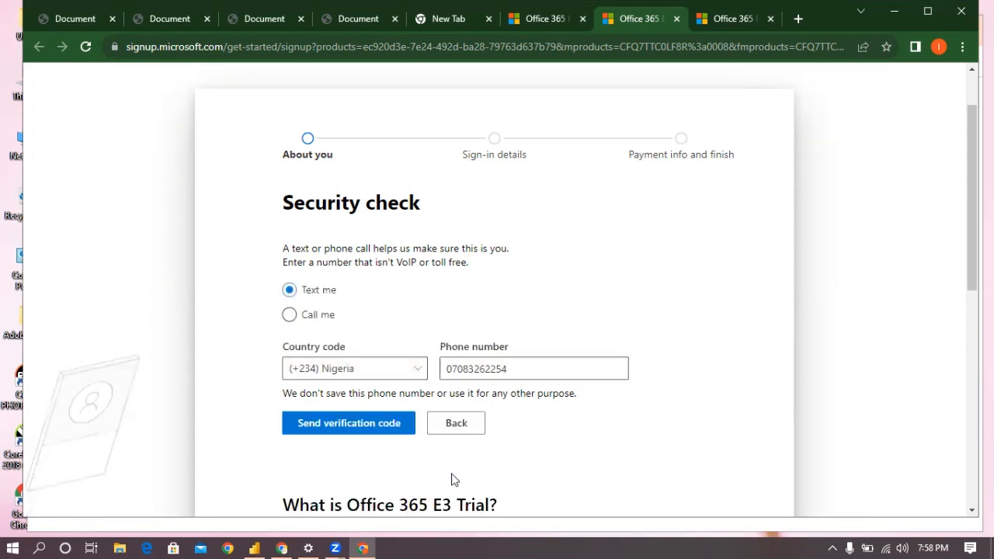
left_click(365, 440)
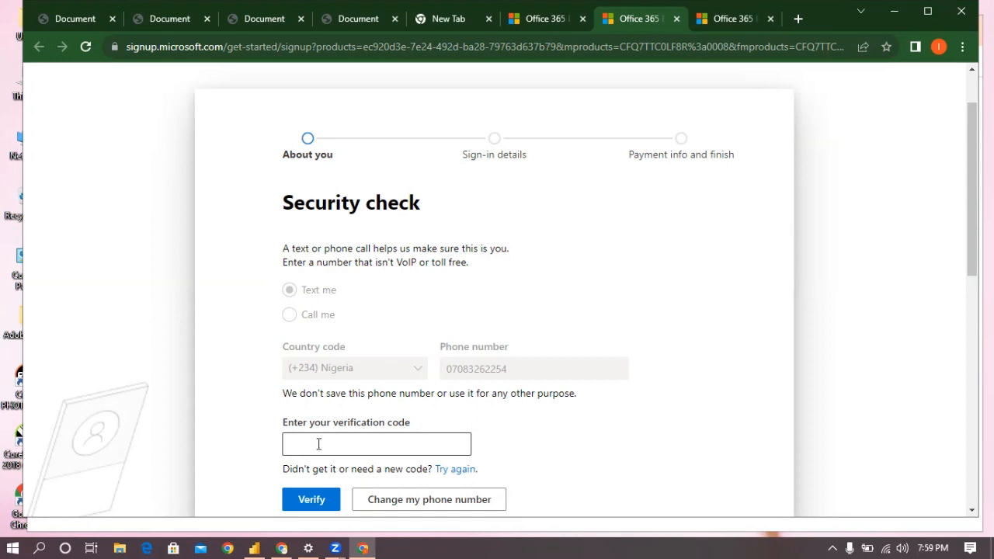
left_click(437, 470)
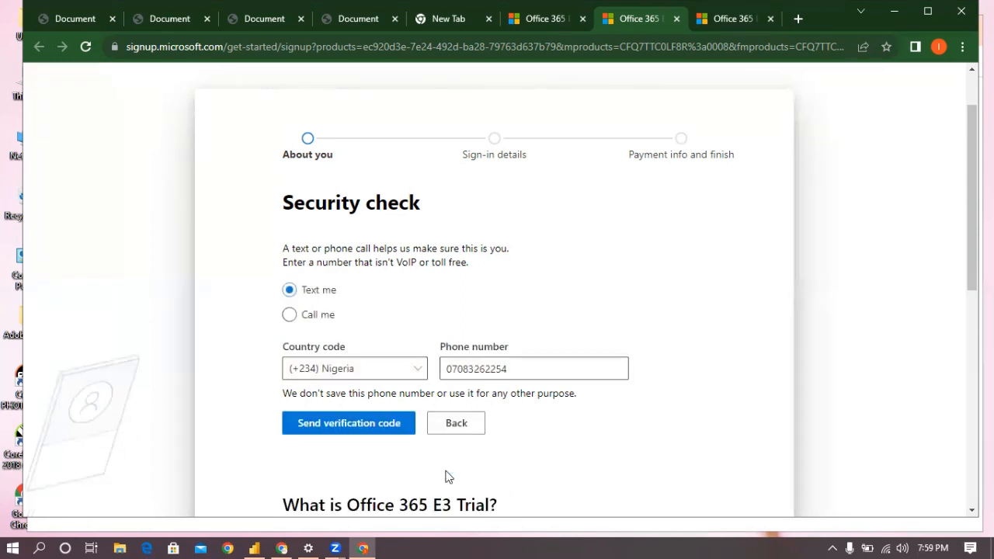
left_click(289, 315)
left_click(370, 424)
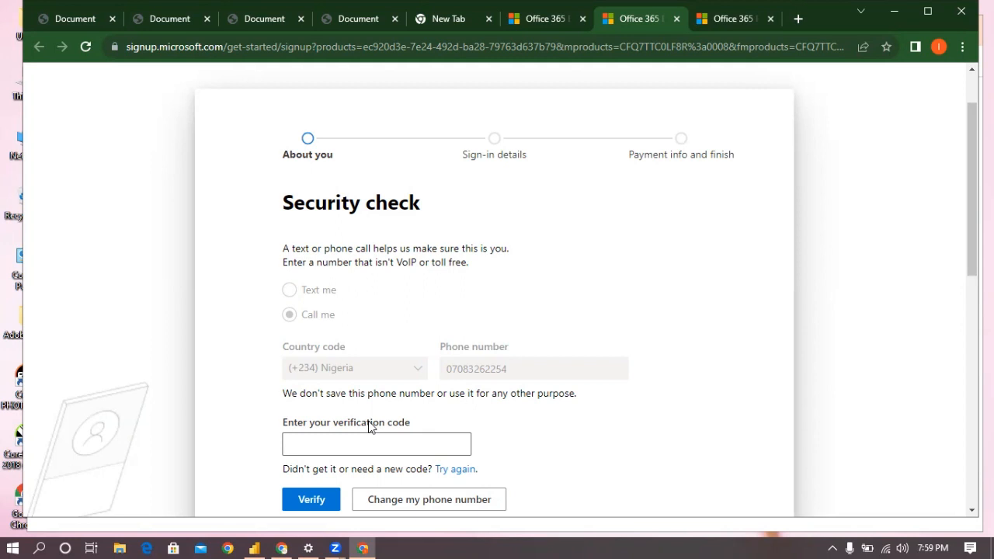
- Enter the received verification code and verify the phone number
left_click(328, 443)
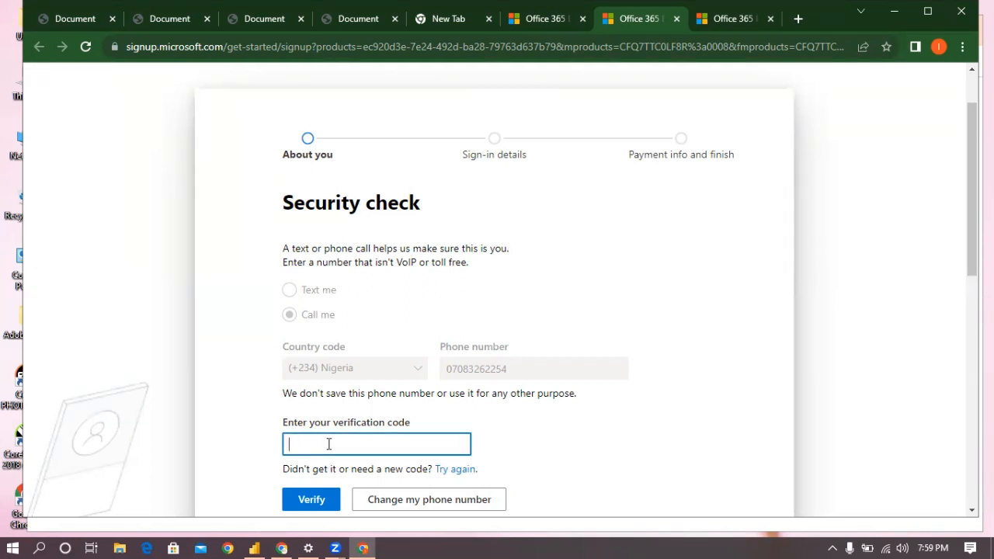
left_click(315, 496)
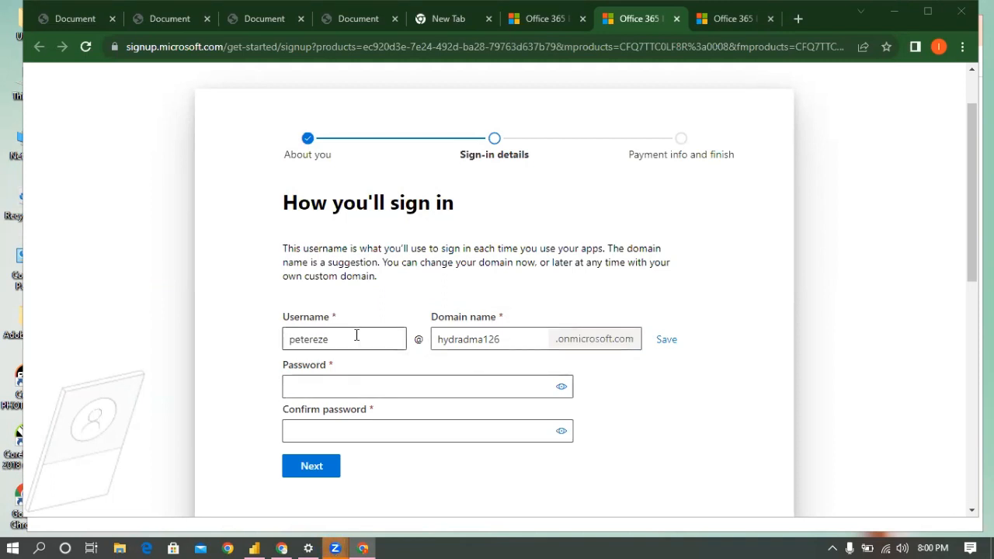
- Change the sign-in domain name to hydradma4
left_click(518, 339)
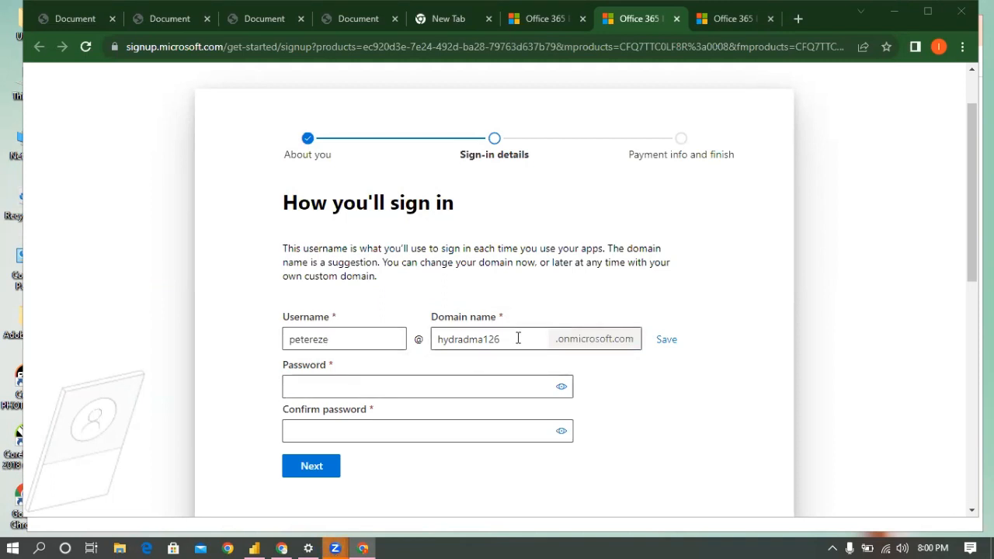
key("BackSpace")
key("BackSpace")
key("BackSpace")
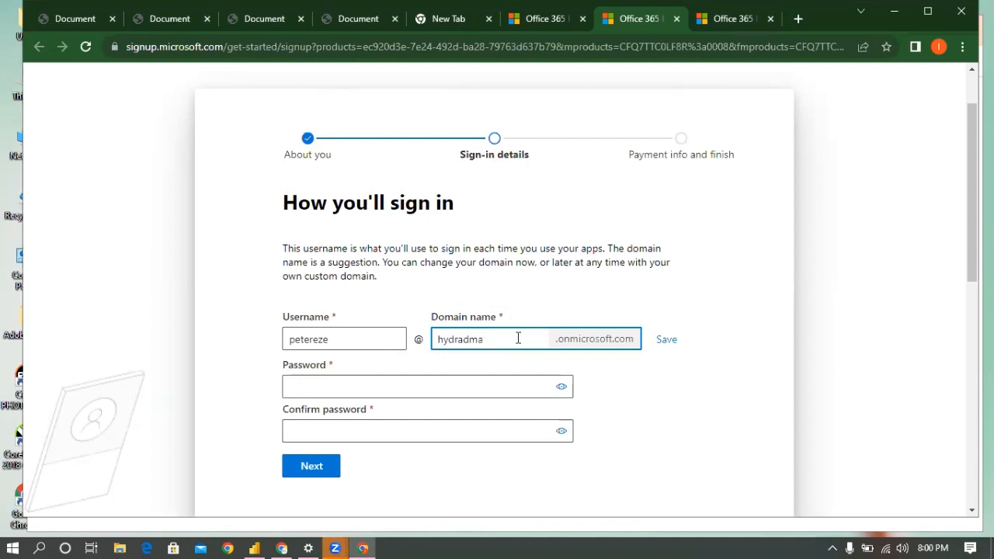
type("4")
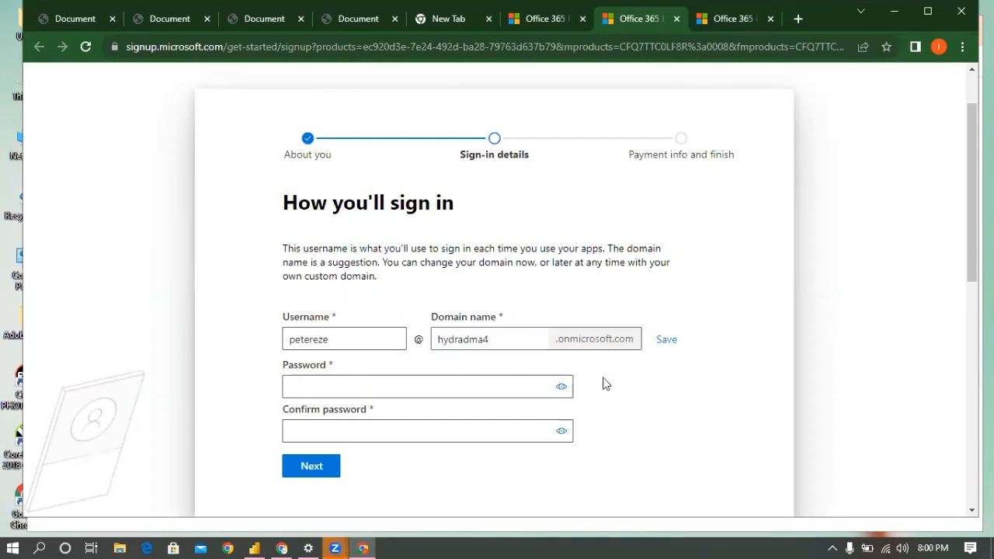
- Shorten the sign-in username to the person's first name only
left_click(367, 386)
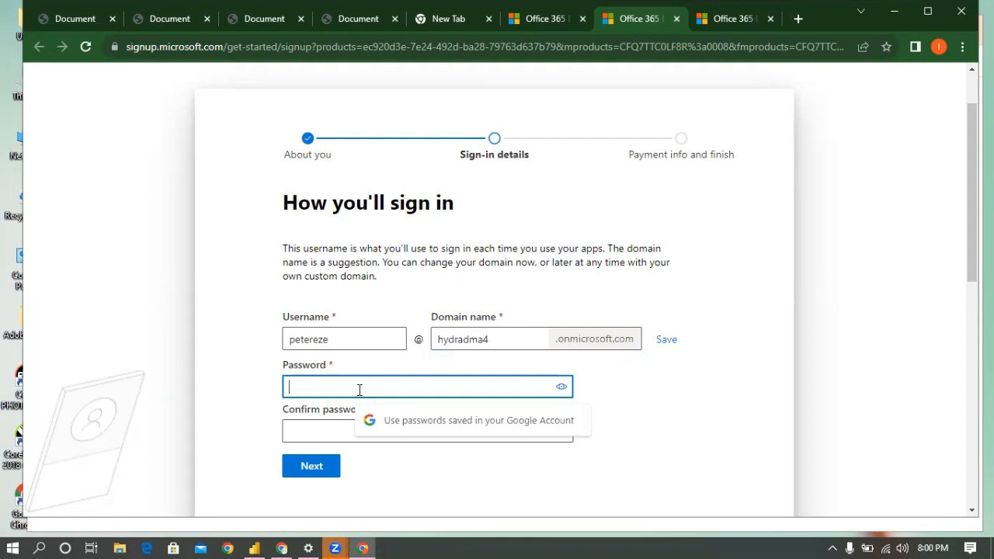
left_click(338, 339)
key("BackSpace")
key("BackSpace")
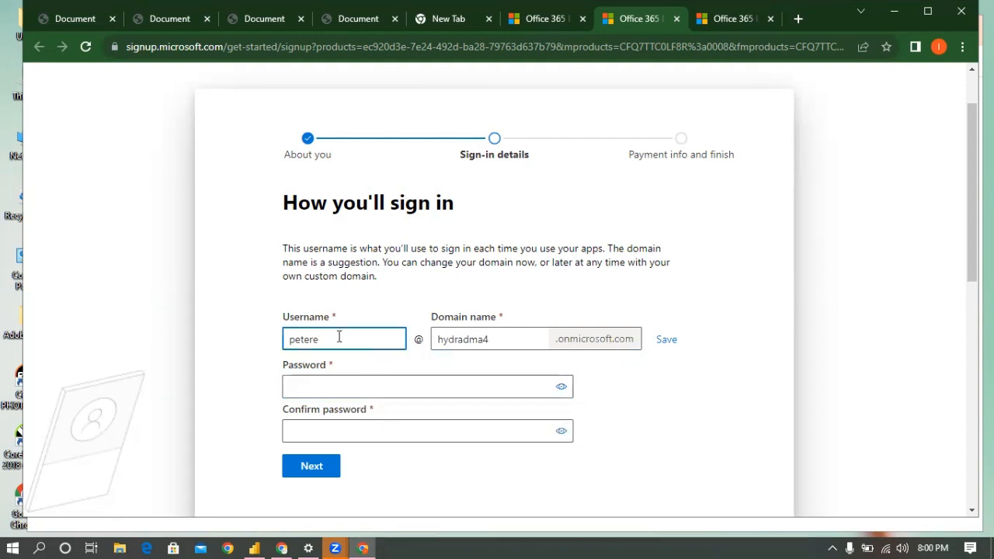
key("BackSpace")
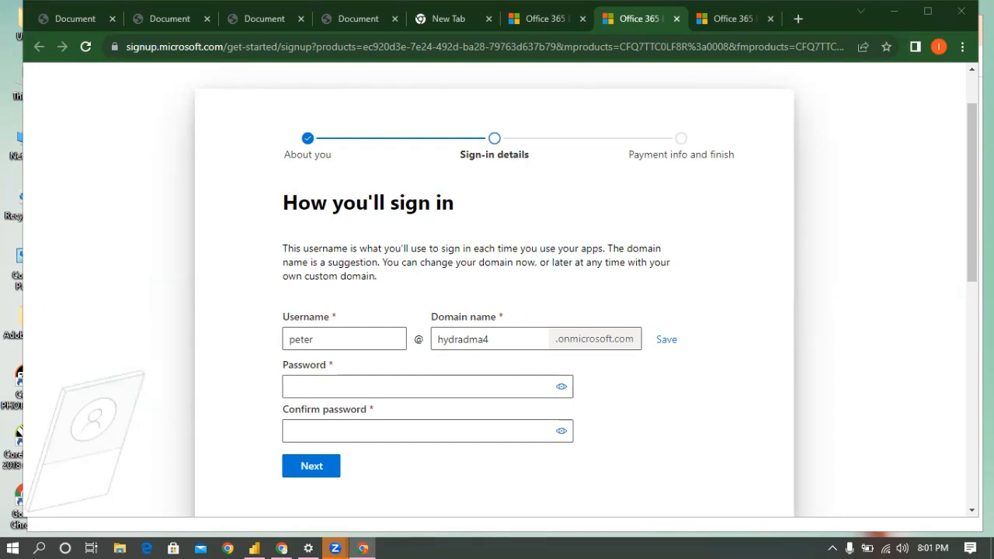
- Enter the account password with its text shown, correcting the misspelling and including a symbol and a number
left_click(403, 388)
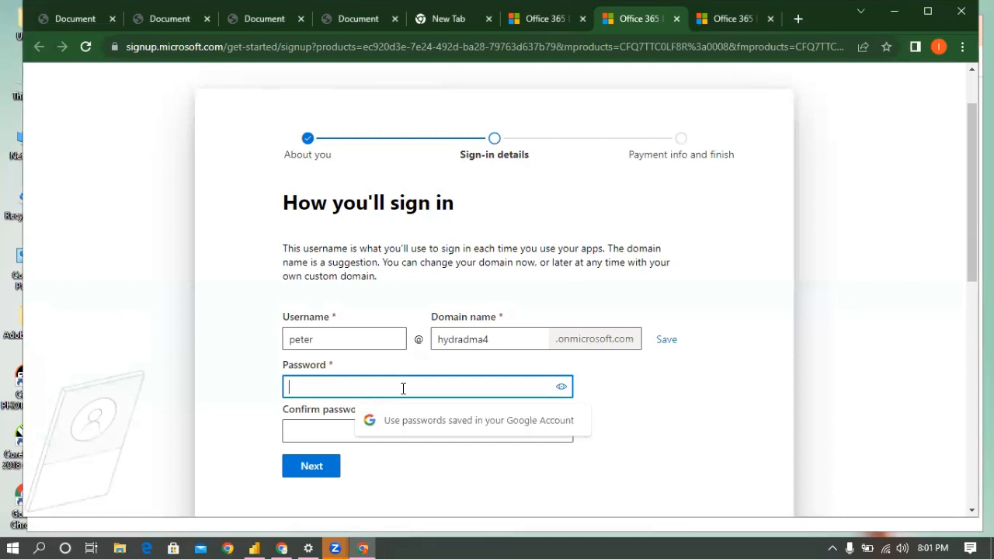
type("•••")
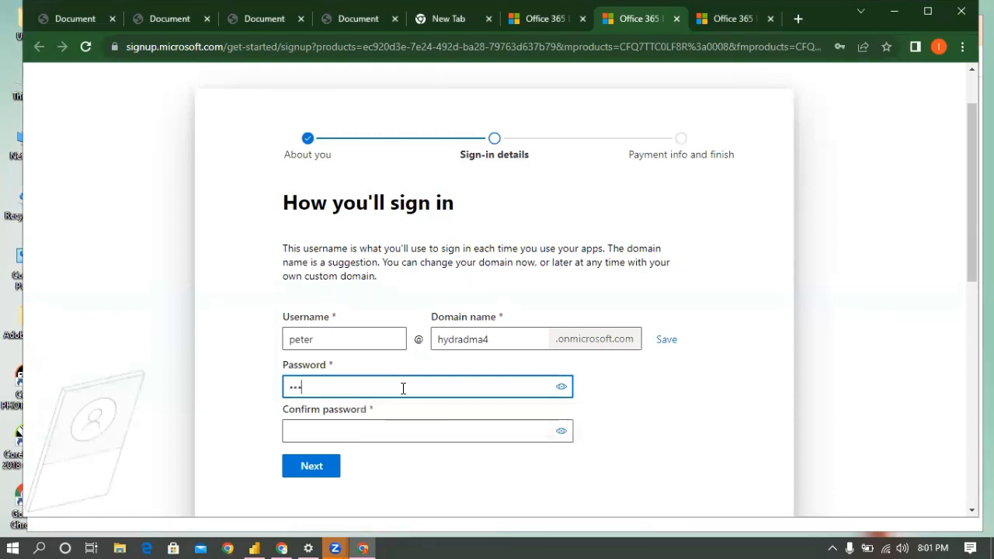
type("ar")
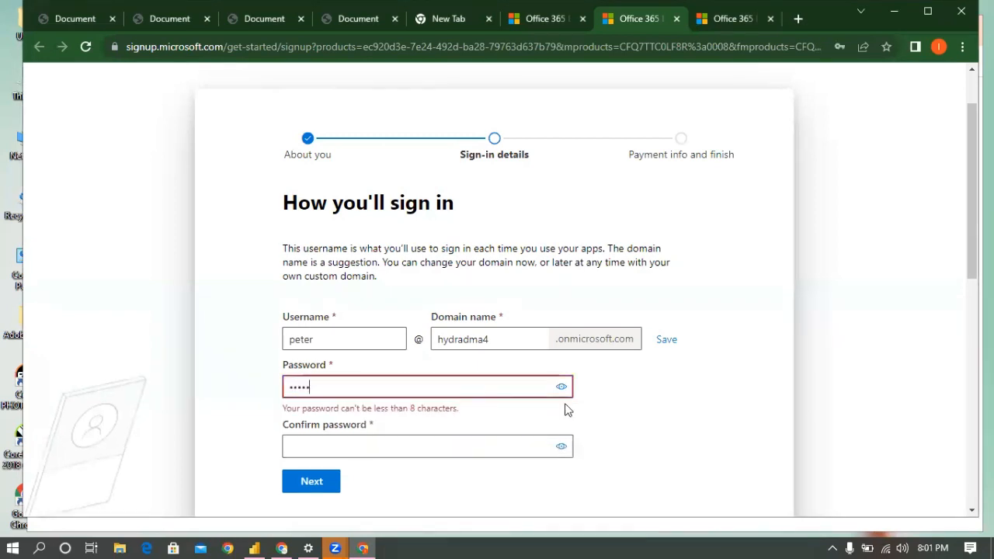
left_click(561, 388)
left_click(335, 388)
key("BackSpace")
key("BackSpace")
type("ra")
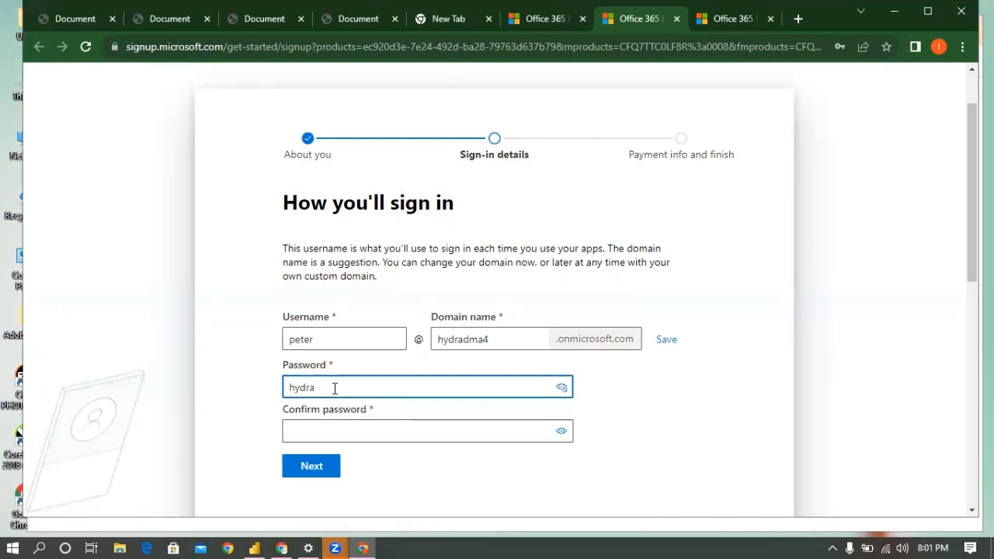
key("BackSpace")
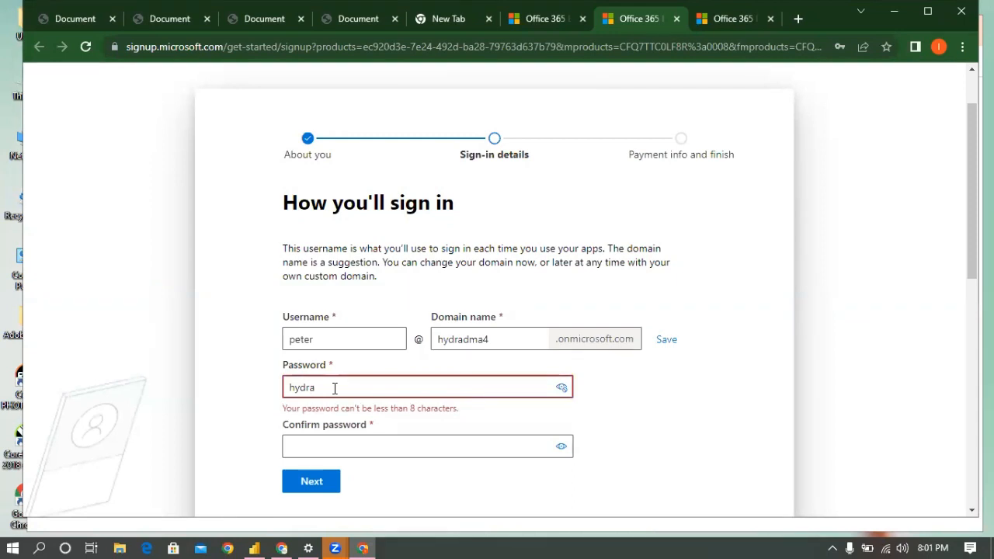
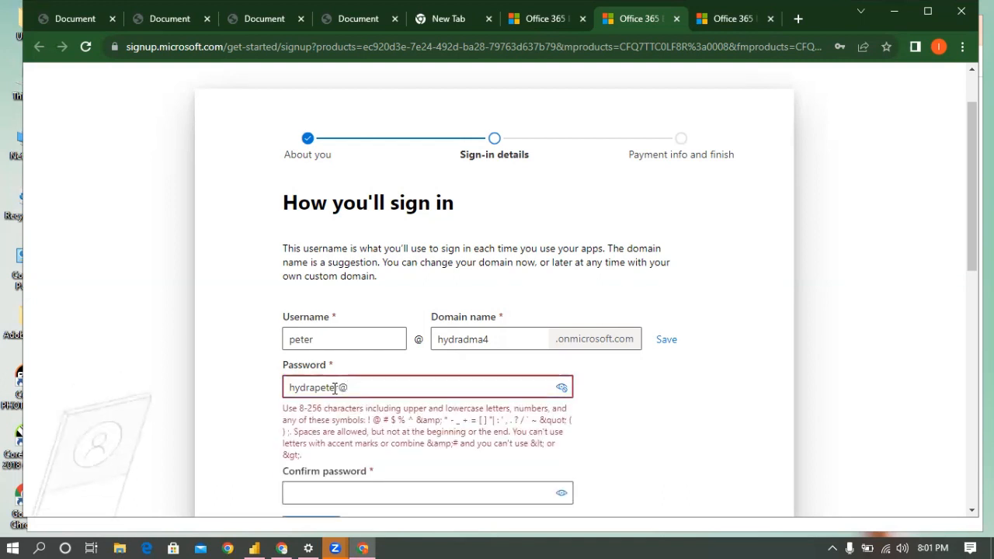
- Try to copy the password into the Confirm password field and submit the sign-in details
key("ctrl+a")
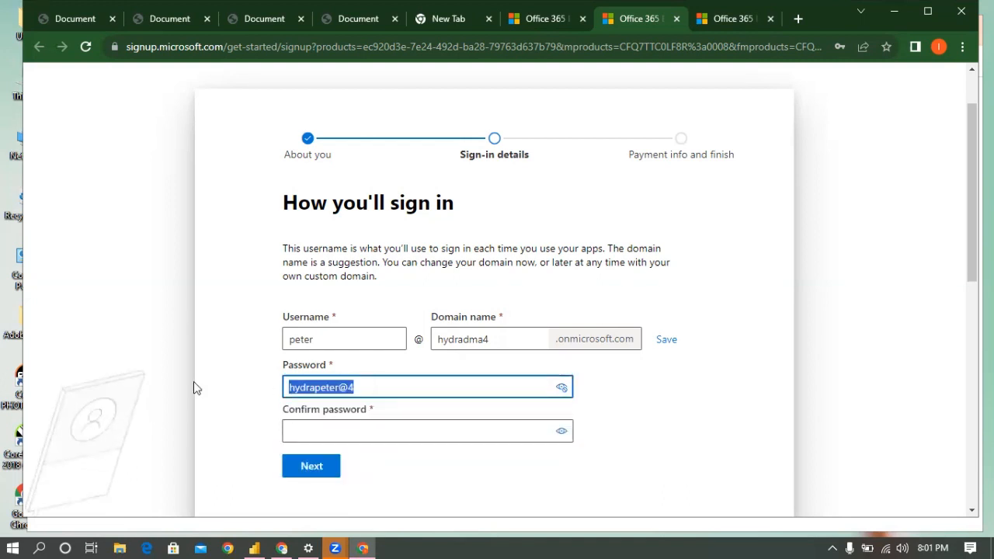
left_click(299, 436)
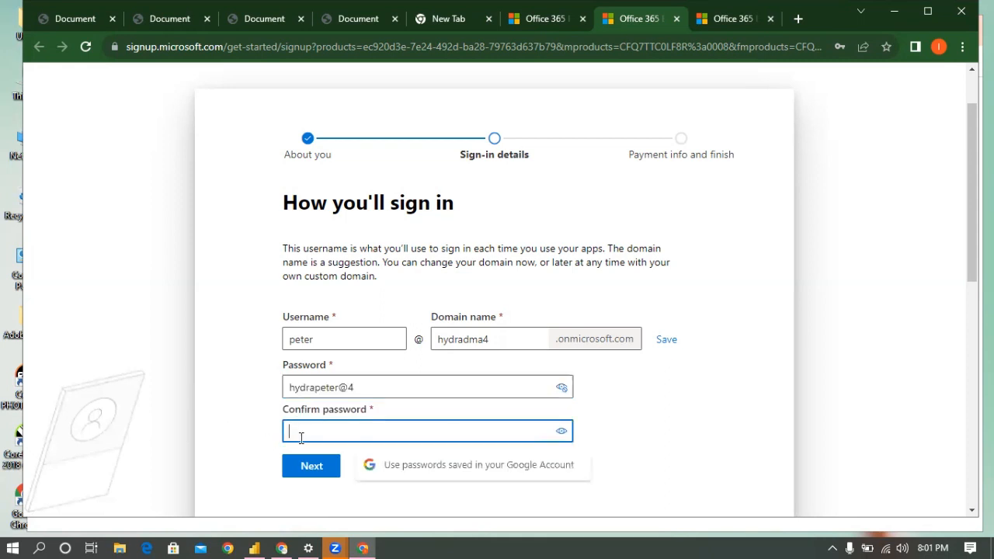
key("ctrl+v")
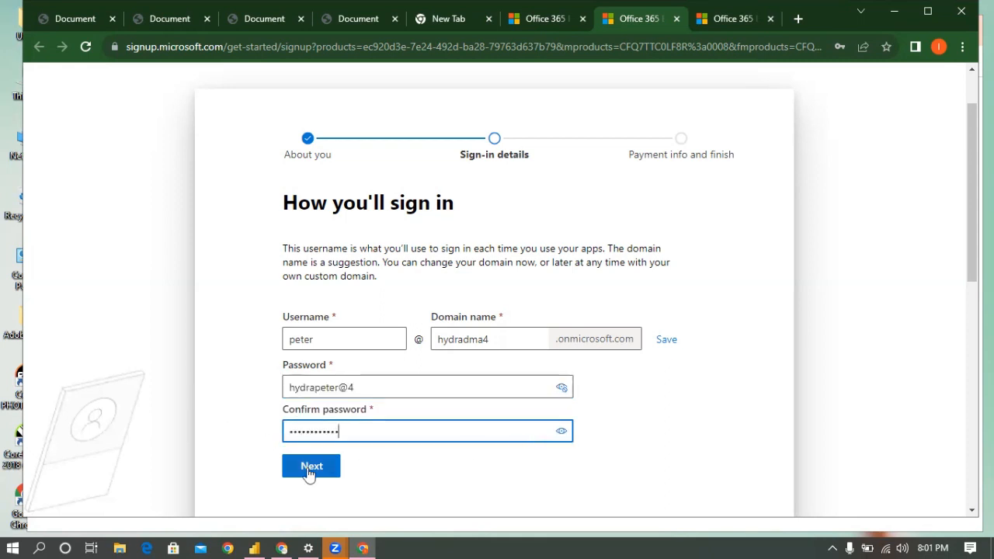
left_click(305, 473)
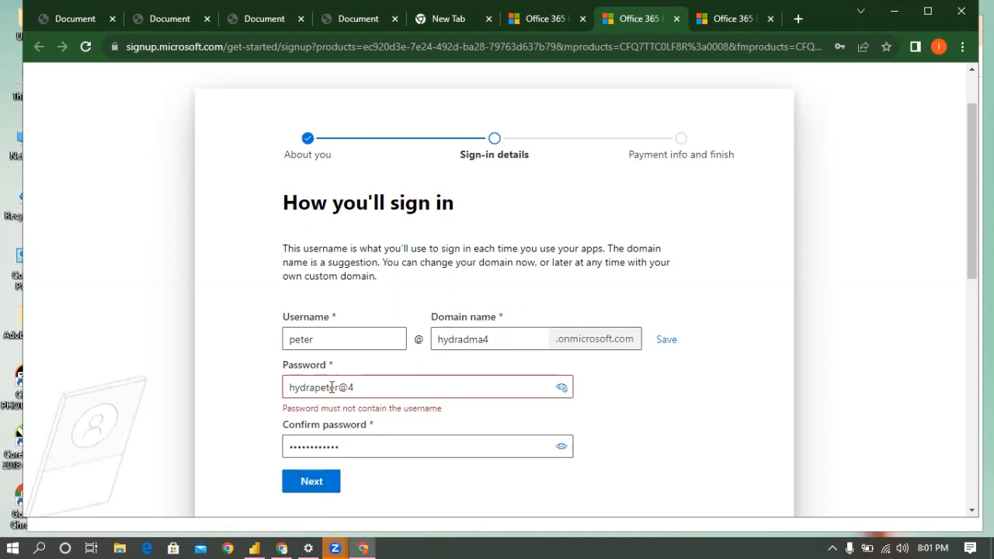
- Replace the username part inside the account password with a different word
left_click(337, 388)
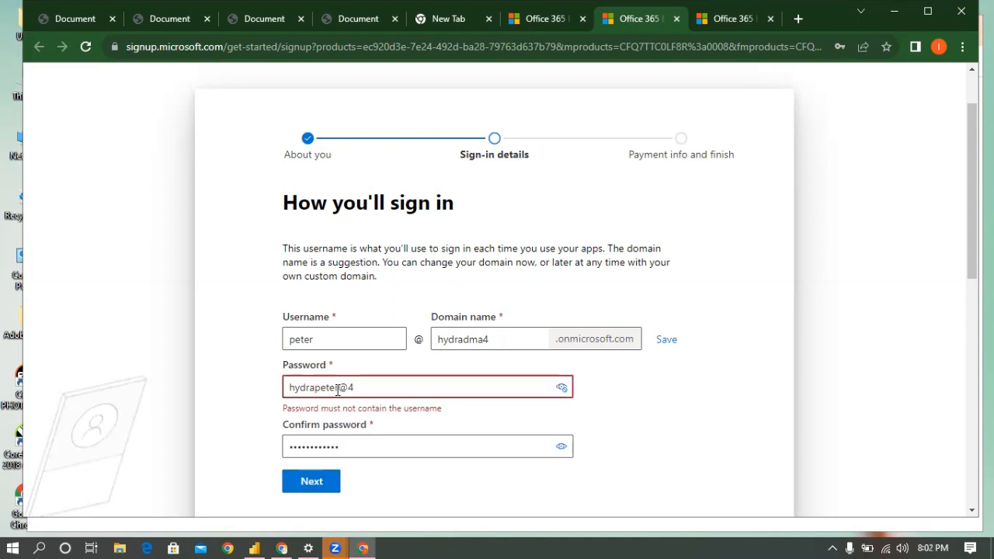
key("BackSpace")
key("BackSpace")
key("BackSpace")
key("BackSpace")
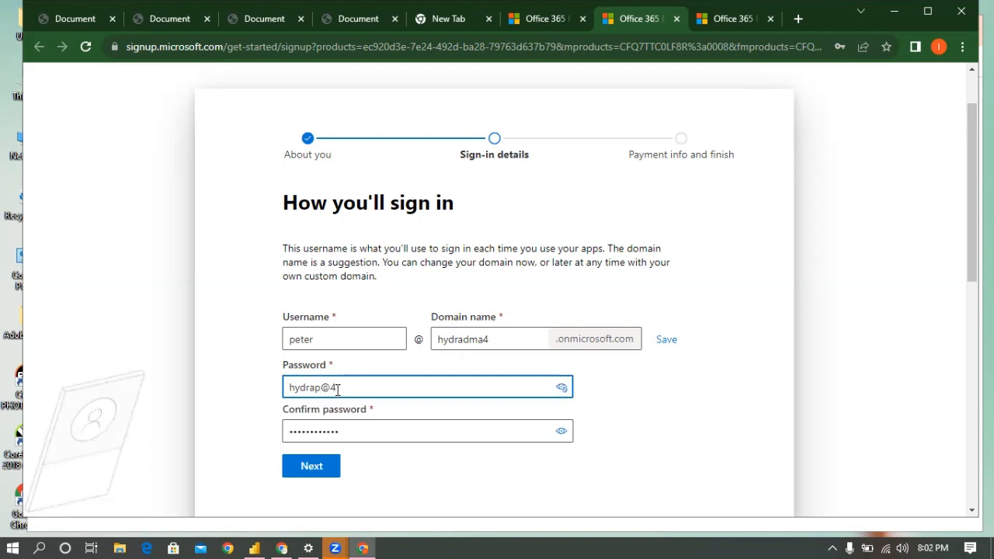
key("BackSpace")
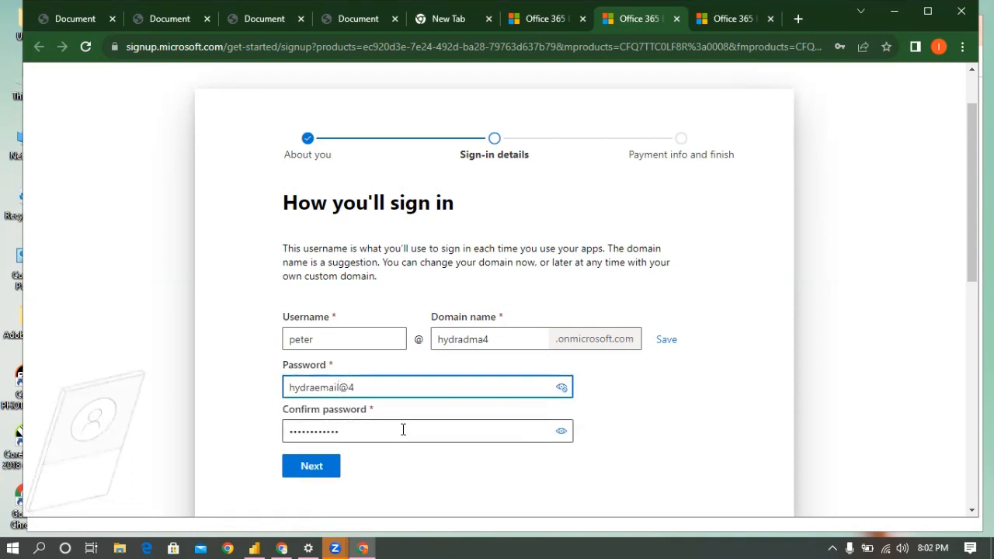
- Replace the Confirm password entry with a copy of the revised account password and submit the sign-in details
left_click_drag(396, 391, 248, 394)
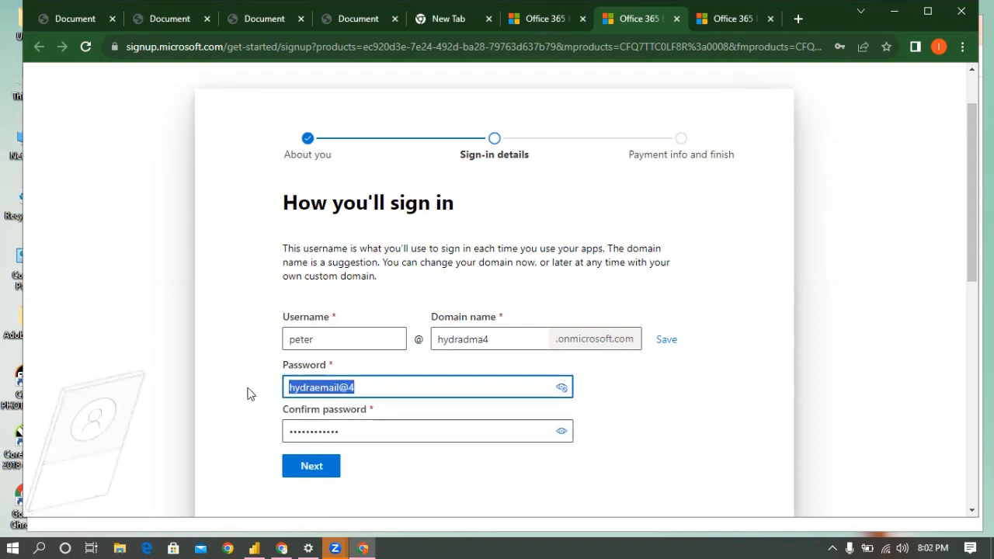
left_click_drag(371, 432, 233, 430)
key("ctrl+v")
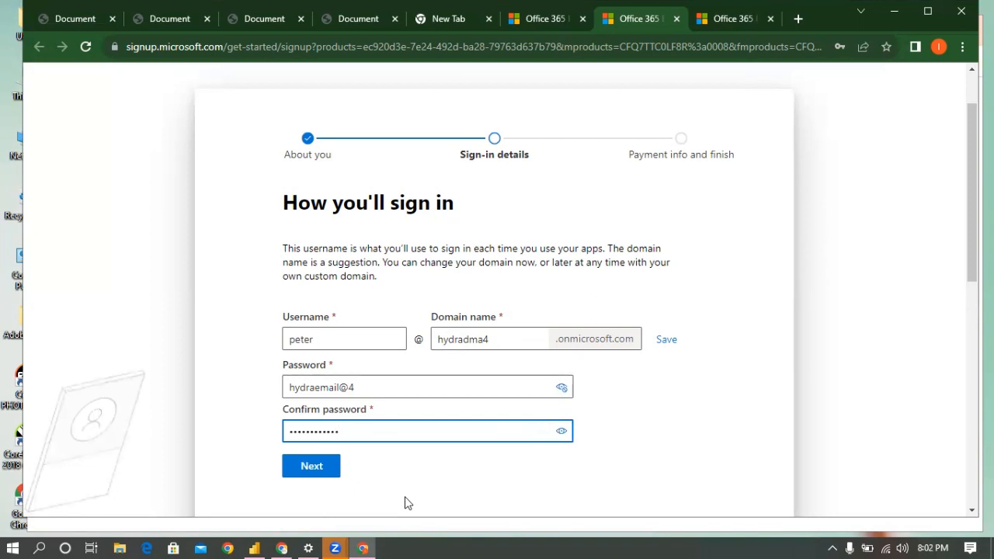
left_click(313, 465)
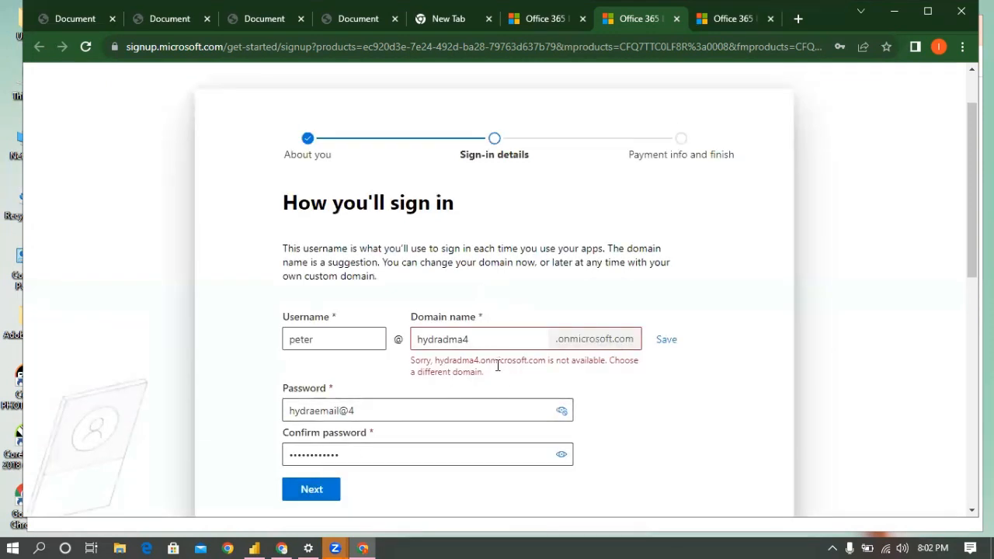
- Change the domain name to hydradma2 and submit the sign-in details, dismissing the browser's offer to save the password
double_click(523, 341)
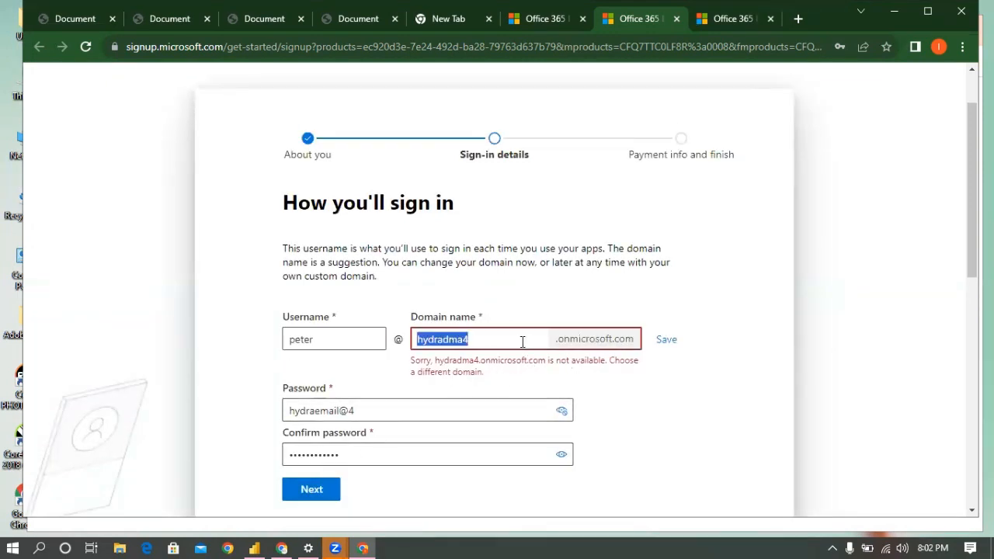
left_click(523, 341)
key("BackSpace")
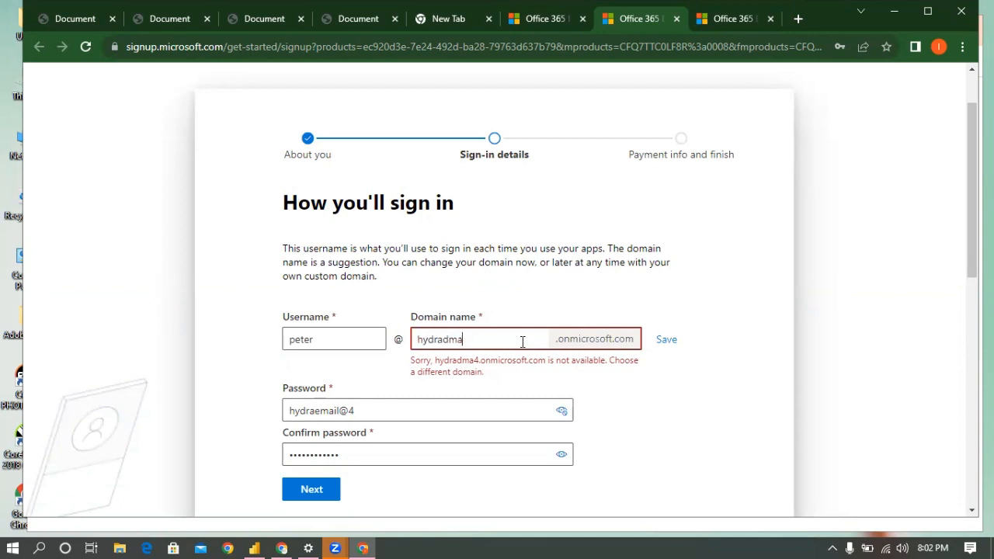
type("2")
left_click(315, 490)
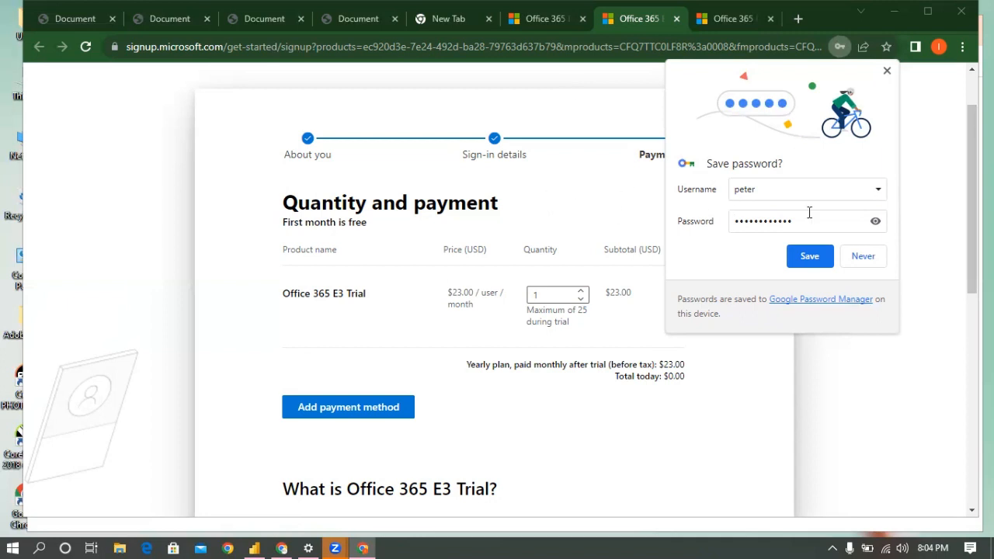
left_click(887, 70)
- Open app.powerbi.com in a new browser tab, view the sign-in form for another account and return to the account list
left_click(798, 18)
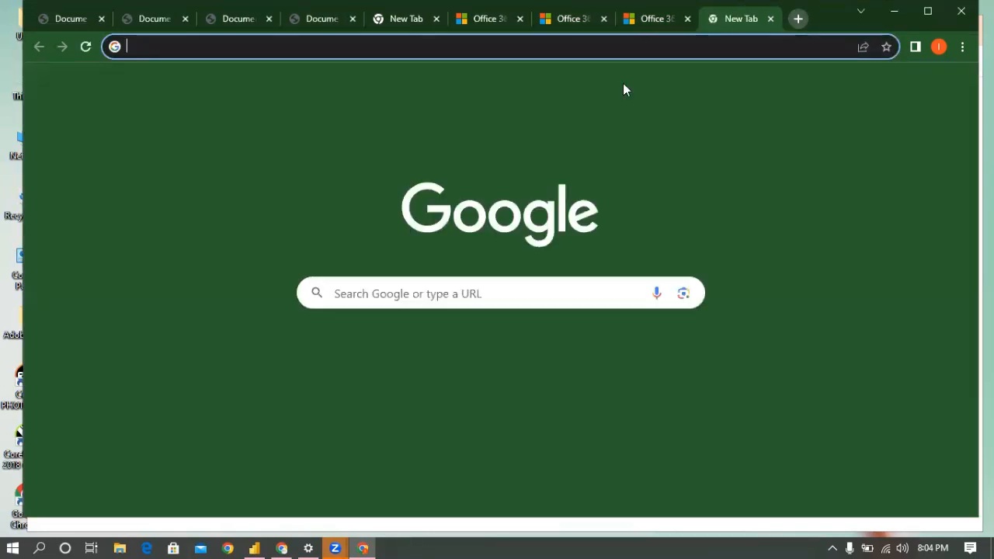
type("app")
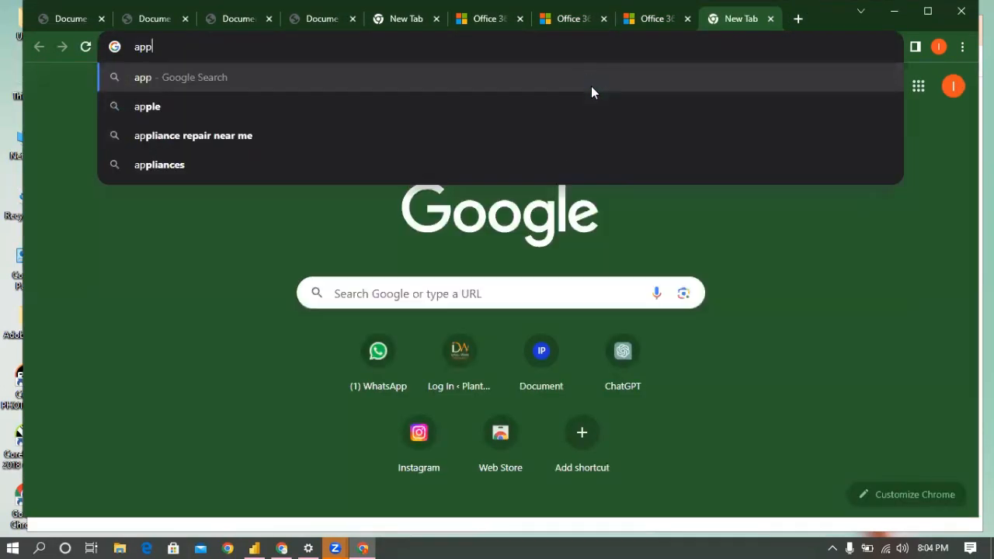
type(".p")
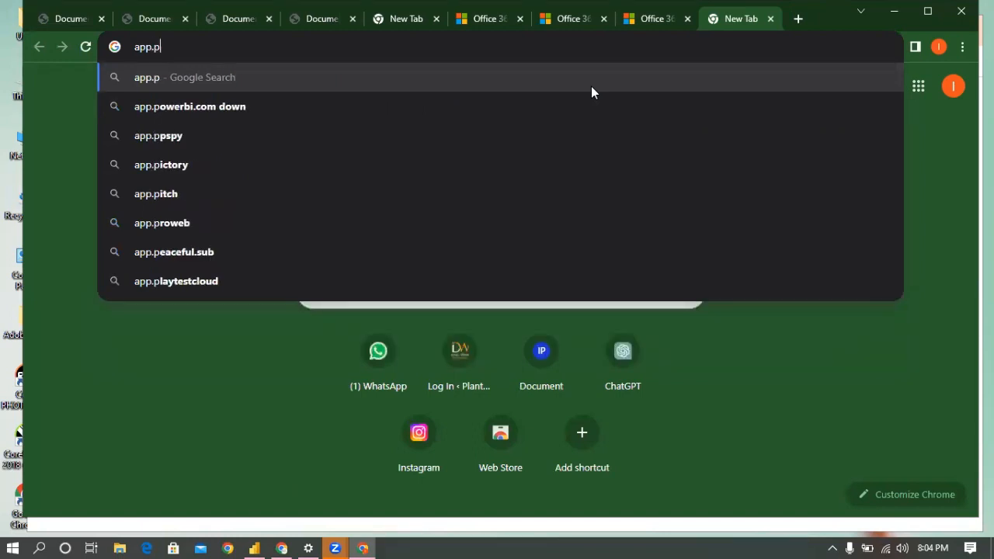
key("Down")
key("Down")
key("Up")
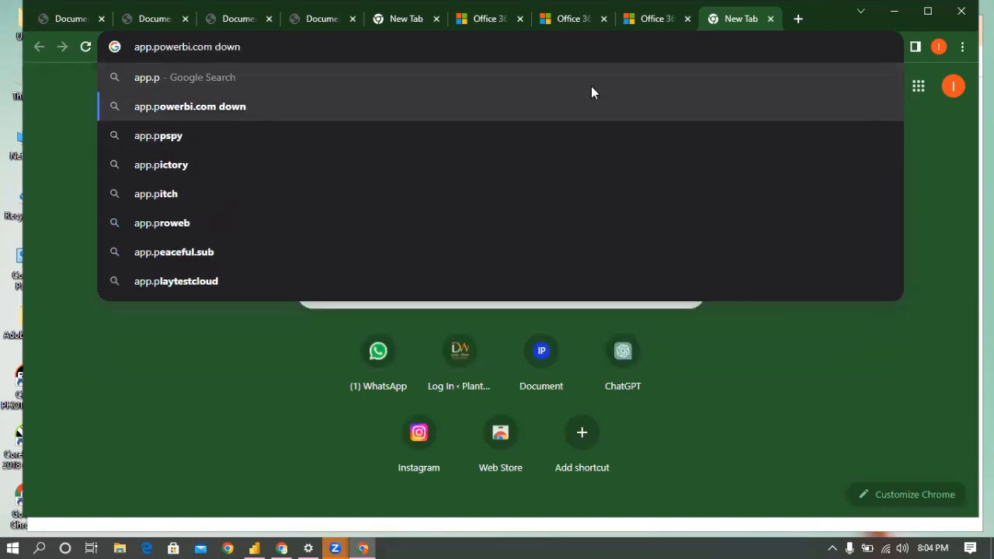
key("BackSpace")
key("BackSpace")
key("BackSpace")
key("BackSpace")
key("BackSpace")
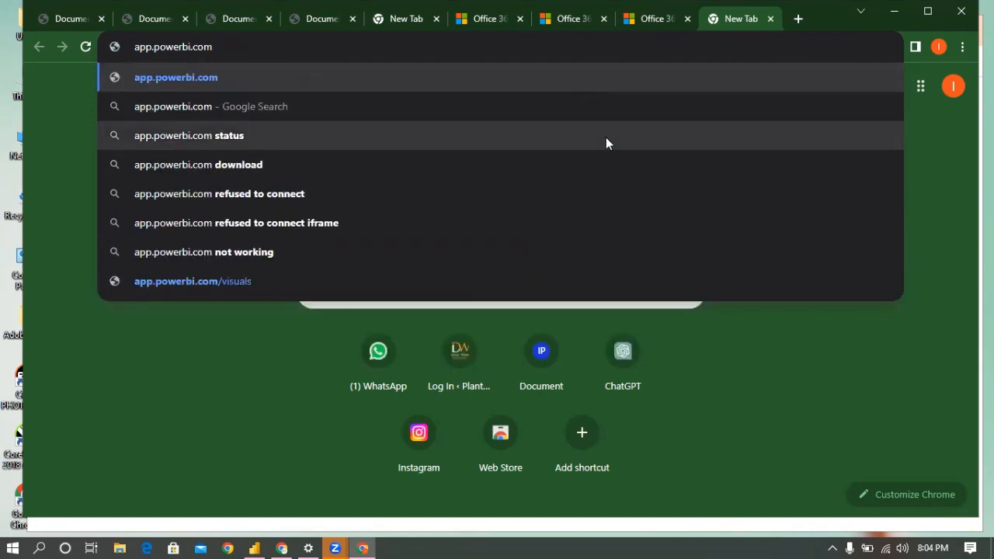
key("Return")
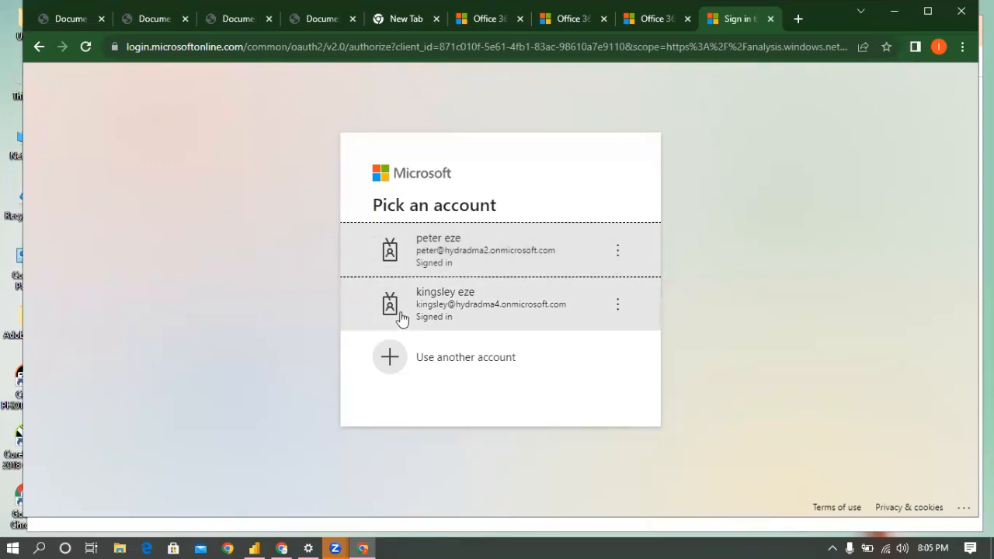
left_click(457, 355)
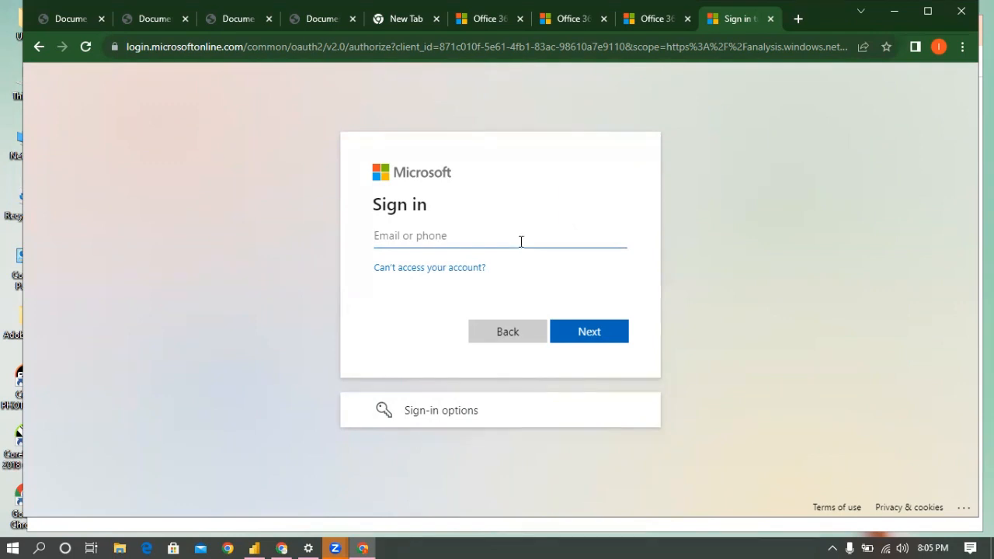
left_click(489, 332)
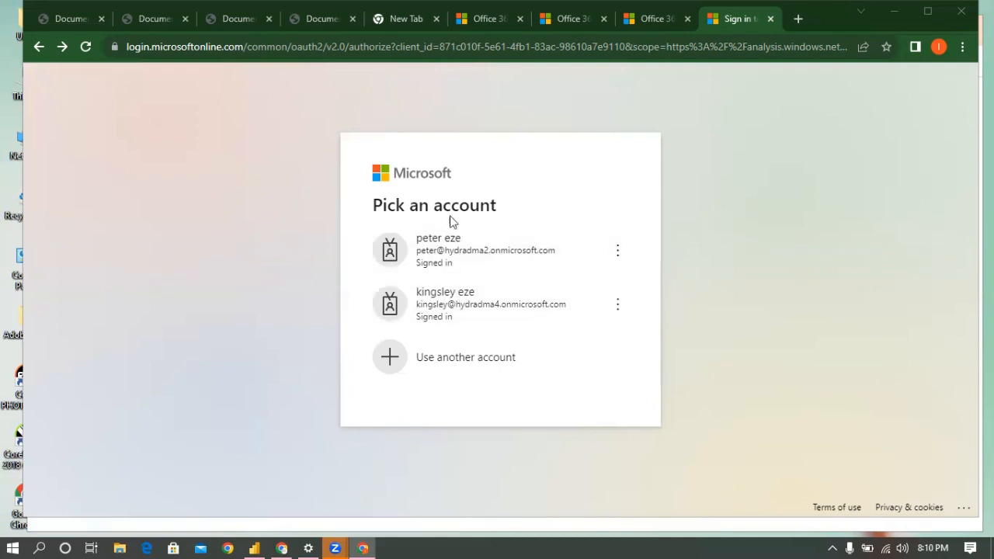
- Switch to the other Chrome window and open app.powerbi.com in a new tab, ready for the email entry
left_click(285, 547)
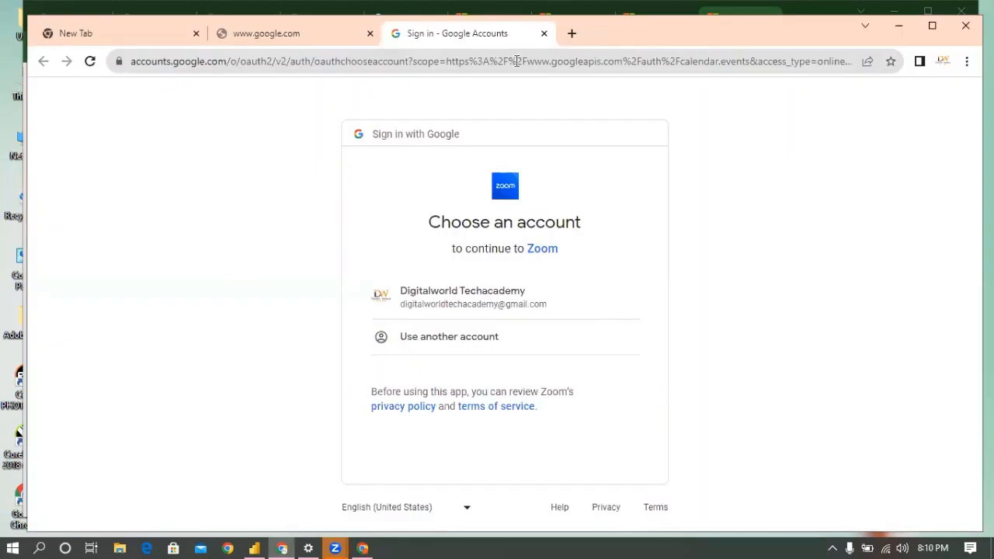
left_click(575, 36)
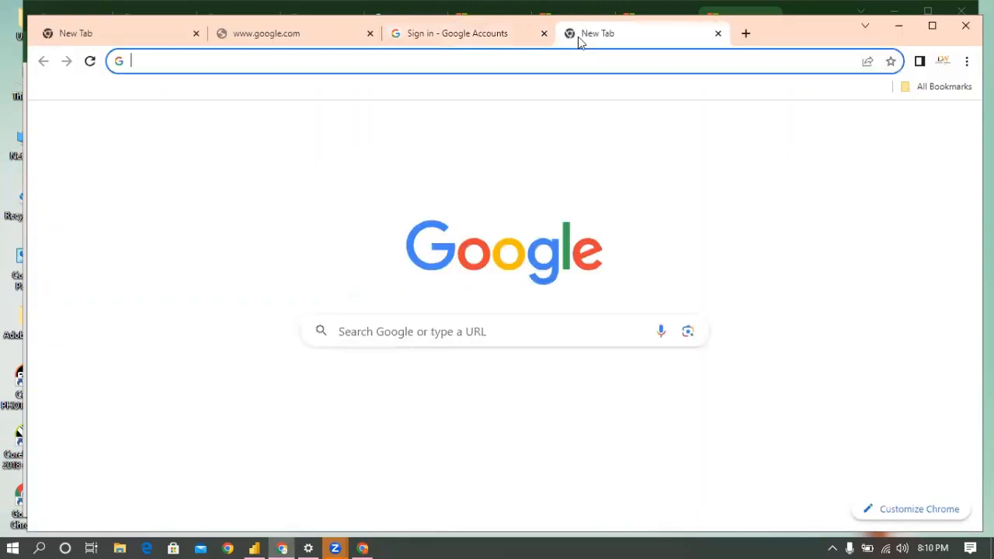
type("app.poe")
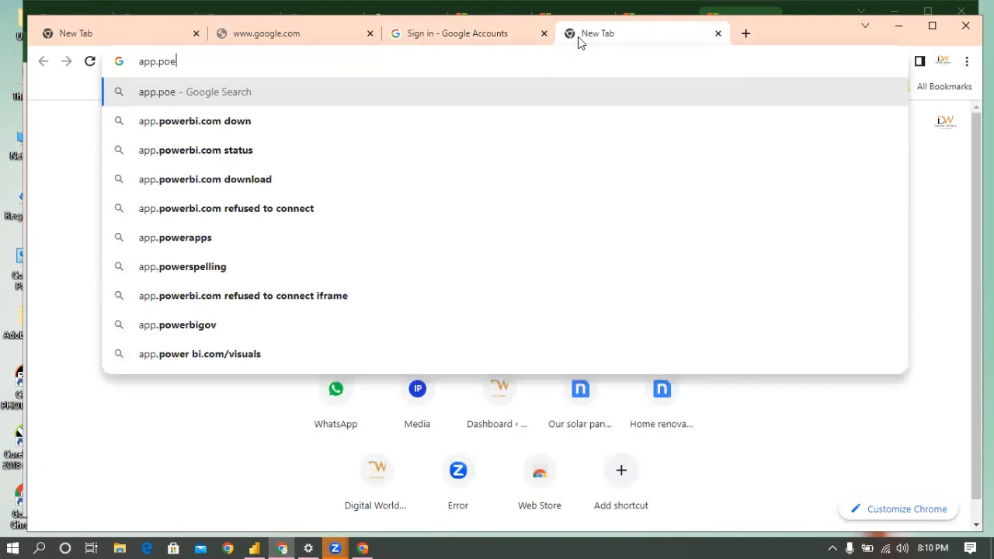
key("BackSpace")
type("wr")
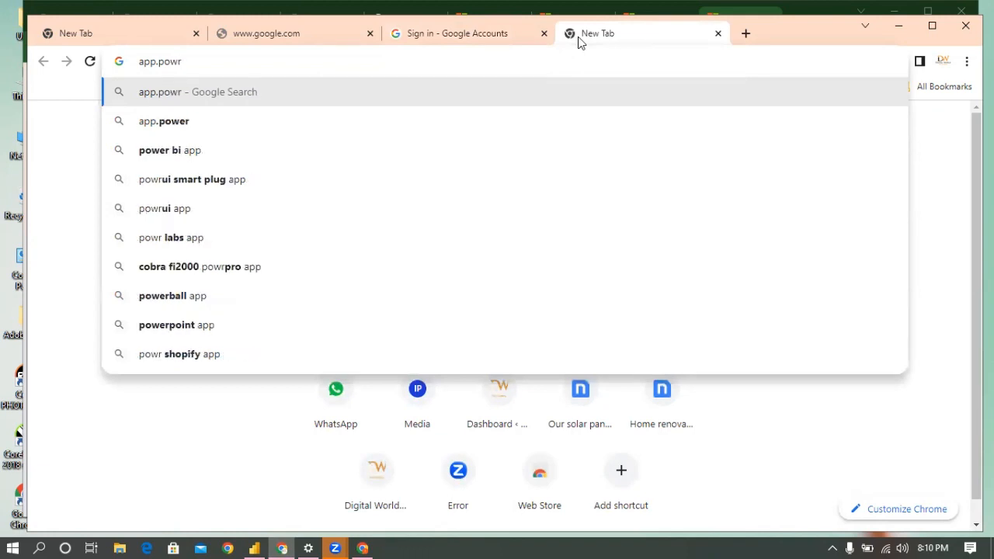
key("BackSpace")
key("BackSpace")
key("Down")
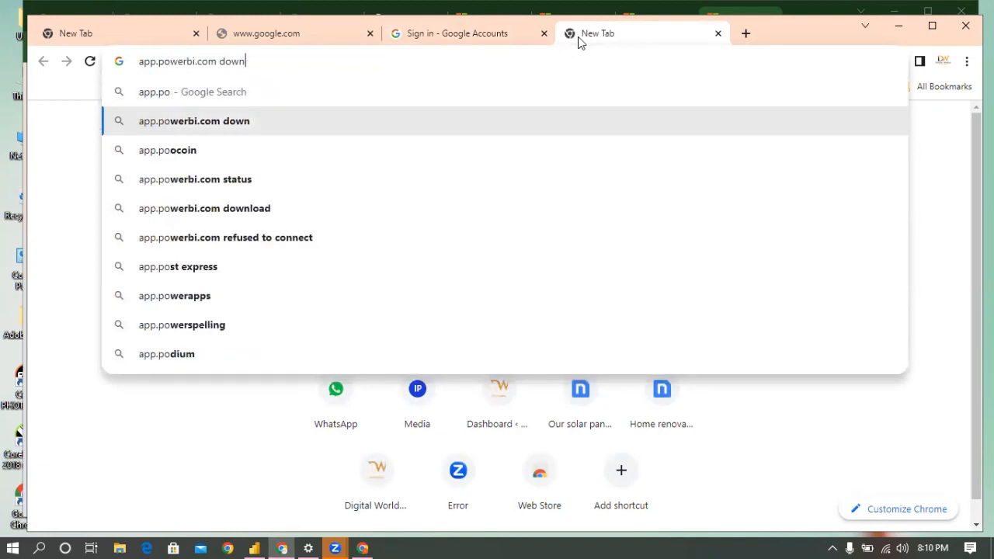
key("BackSpace")
key("BackSpace")
key("BackSpace")
key("BackSpace")
key("BackSpace")
key("Return")
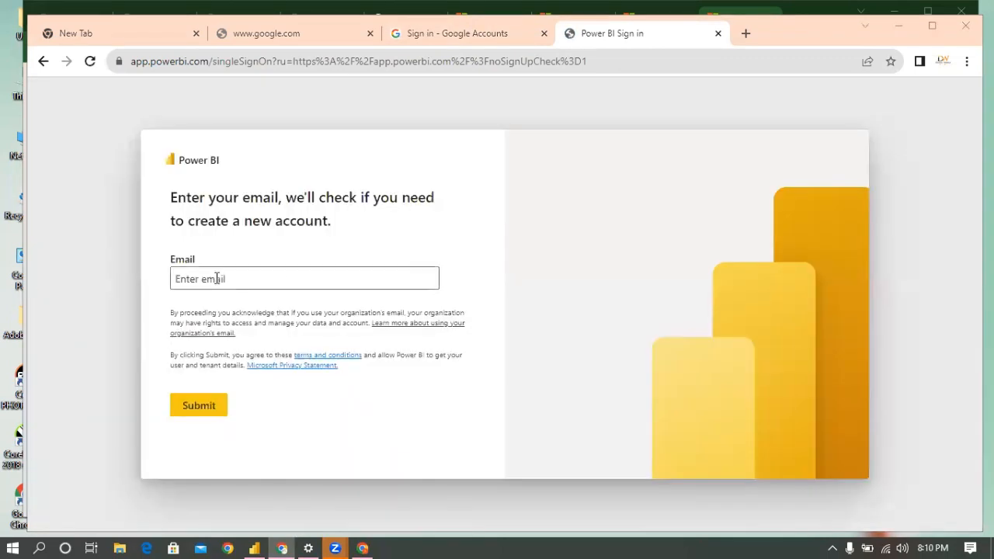
left_click(215, 278)
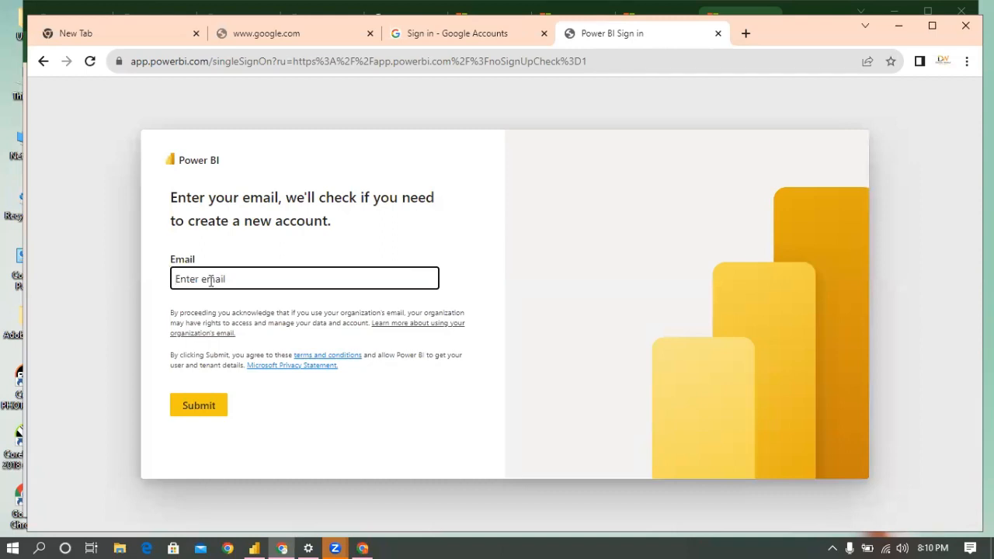
- Check the signed-in Microsoft accounts and the browser profile in the first Chrome window, and return to the Power BI page
left_click(362, 547)
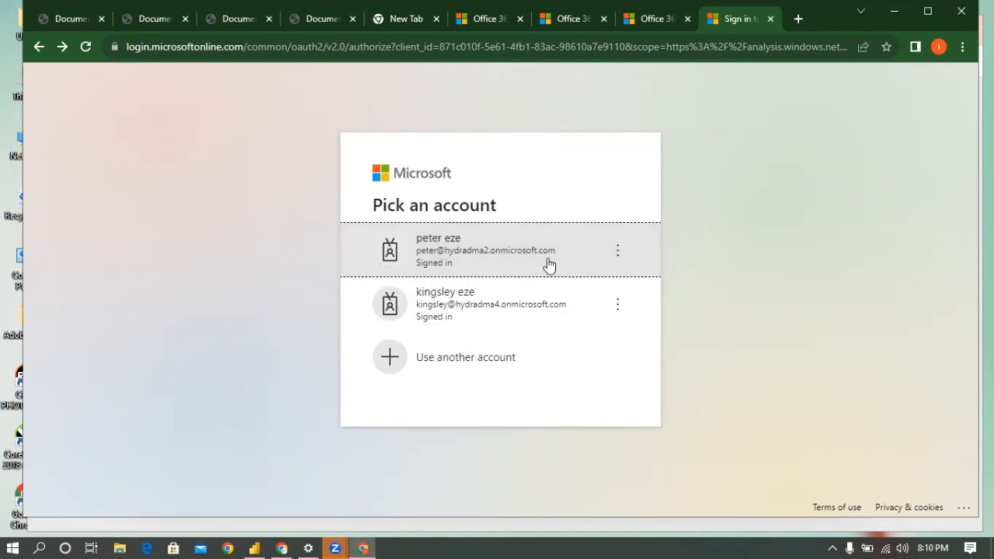
left_click(940, 48)
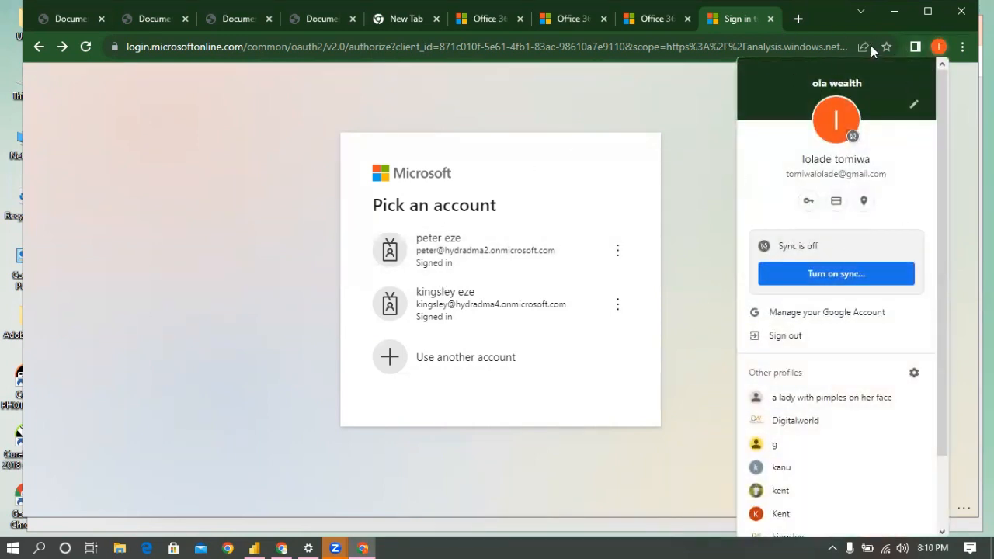
left_click(576, 125)
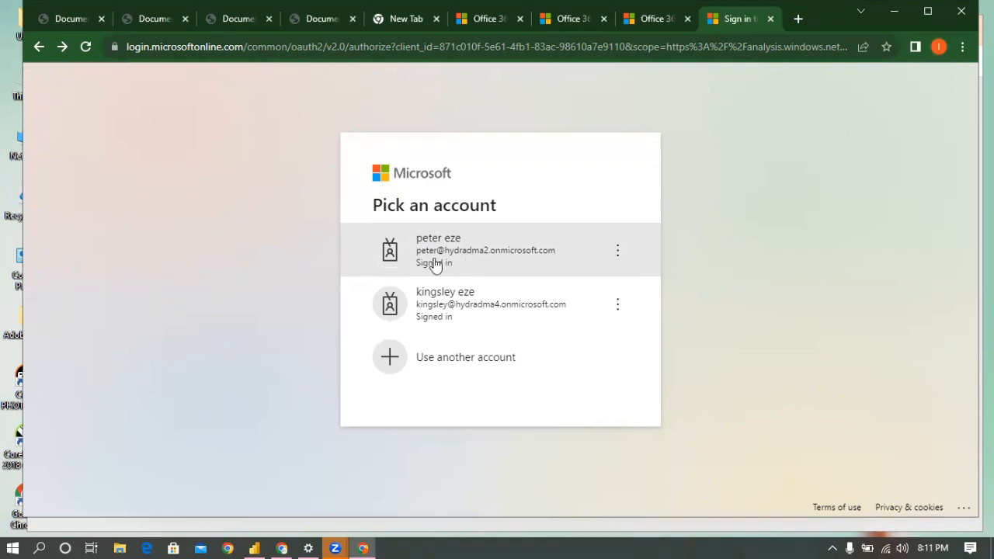
left_click(283, 546)
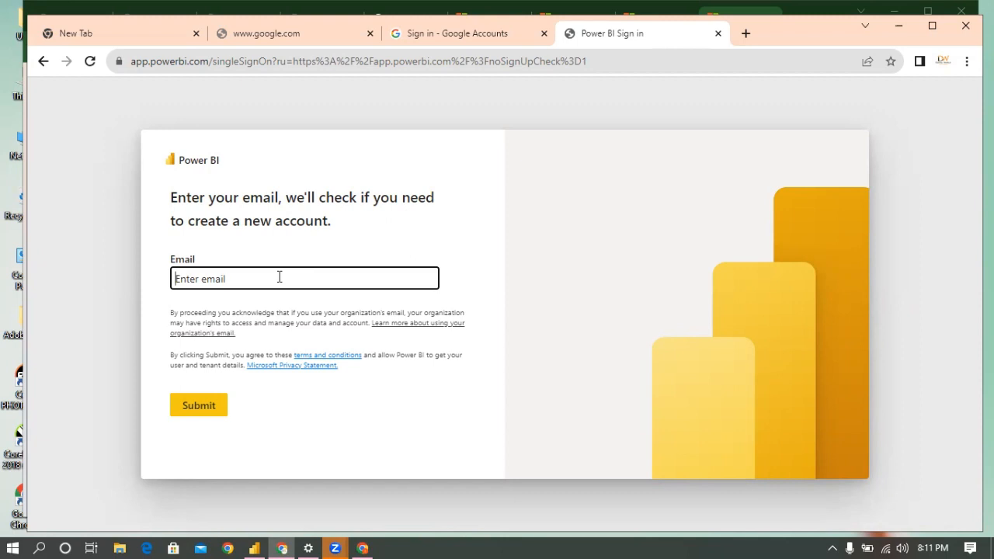
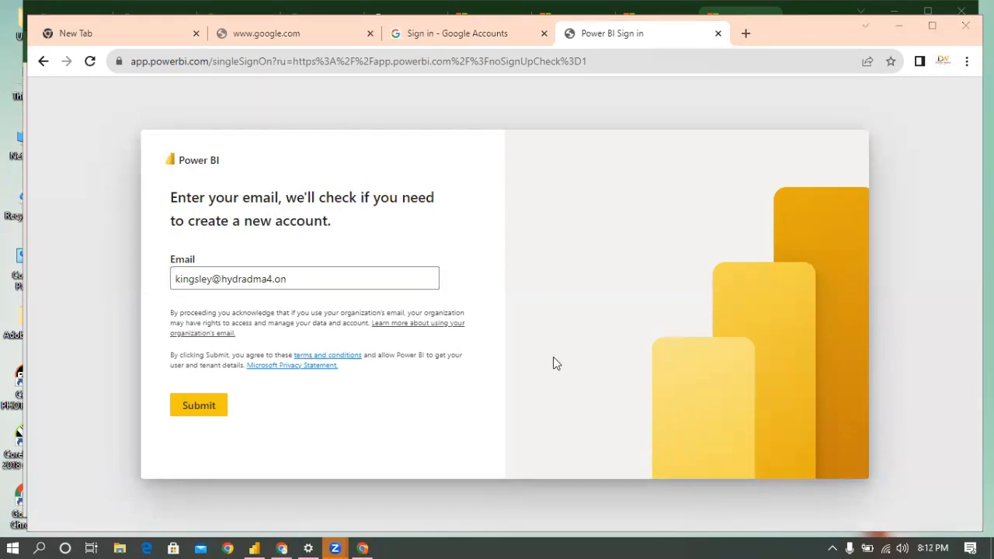
- Enter the email address of the account on hydradma4.onmicrosoft.com in the Power BI sign-in form and submit it
left_click(299, 283)
type("micro")
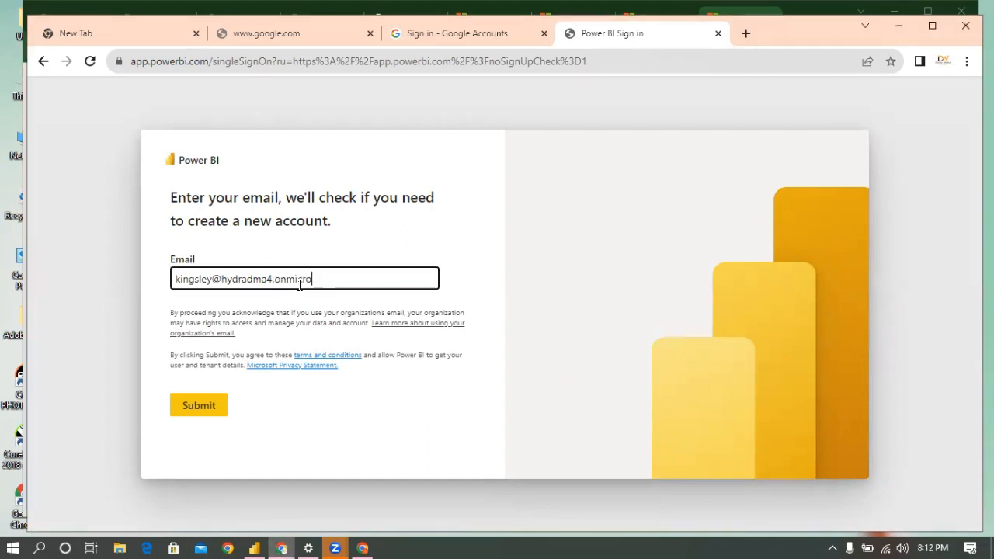
type("soft")
type(".com")
left_click(216, 404)
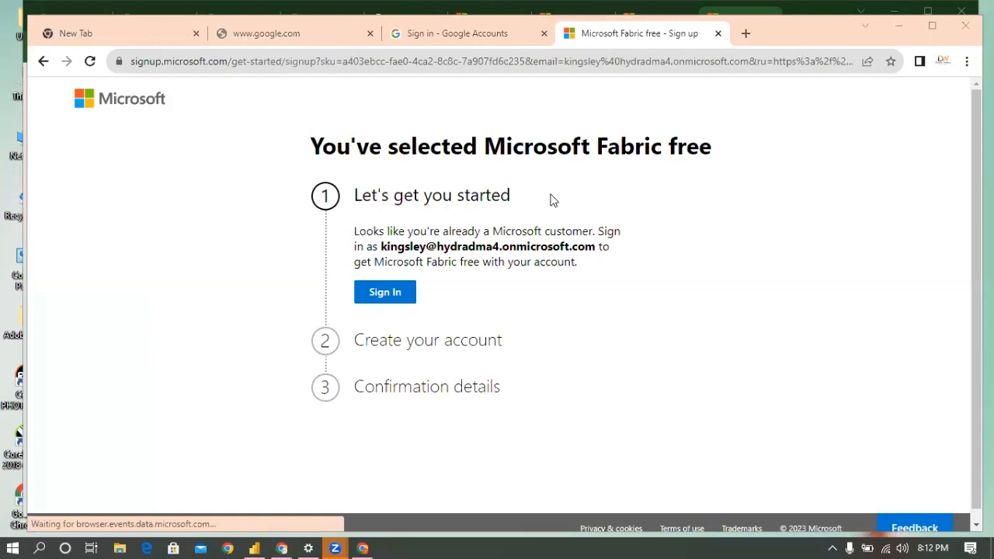
- Start signing in for Microsoft Fabric free, checking the account list in the other Chrome window and returning to the sign-in window
left_click(394, 301)
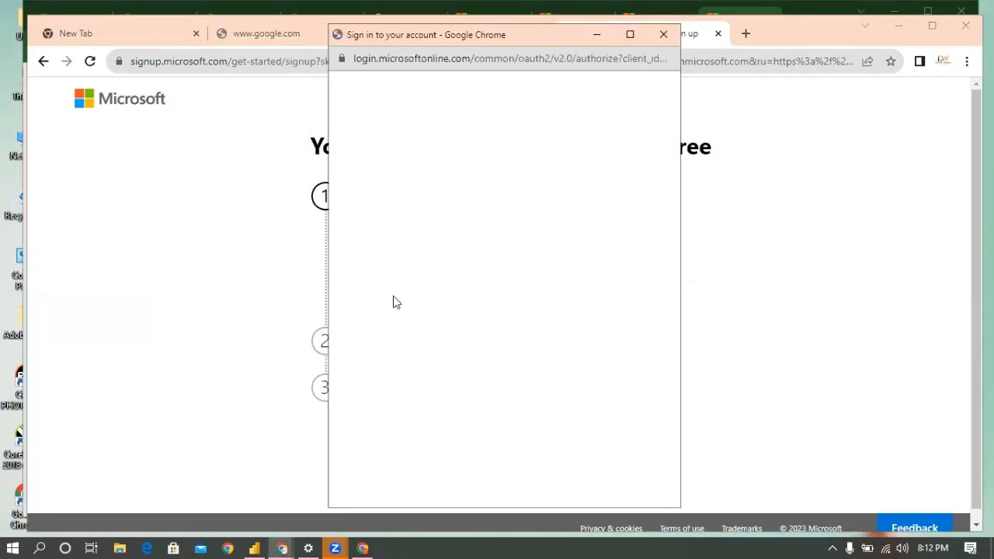
left_click(730, 163)
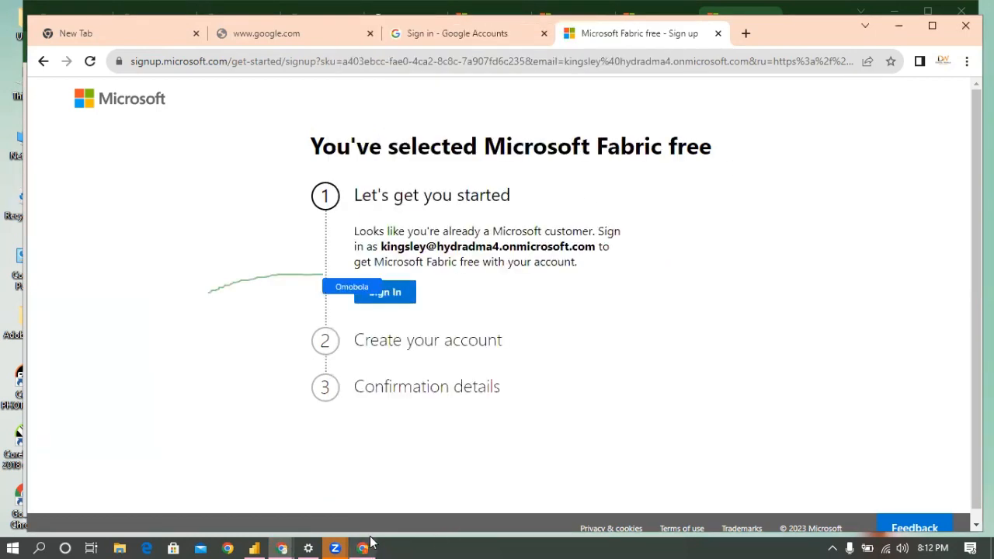
mouse_move(371, 544)
left_click(362, 452)
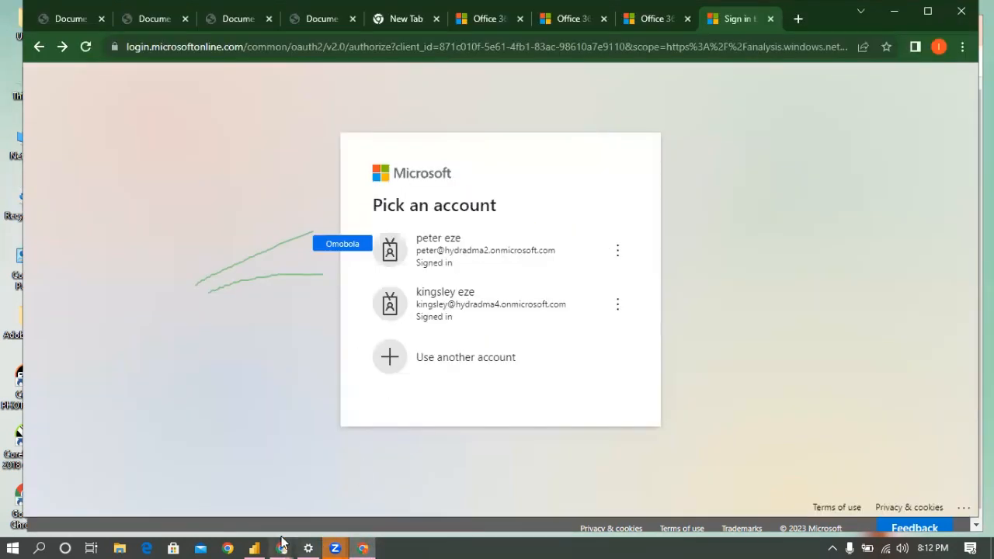
left_click(344, 466)
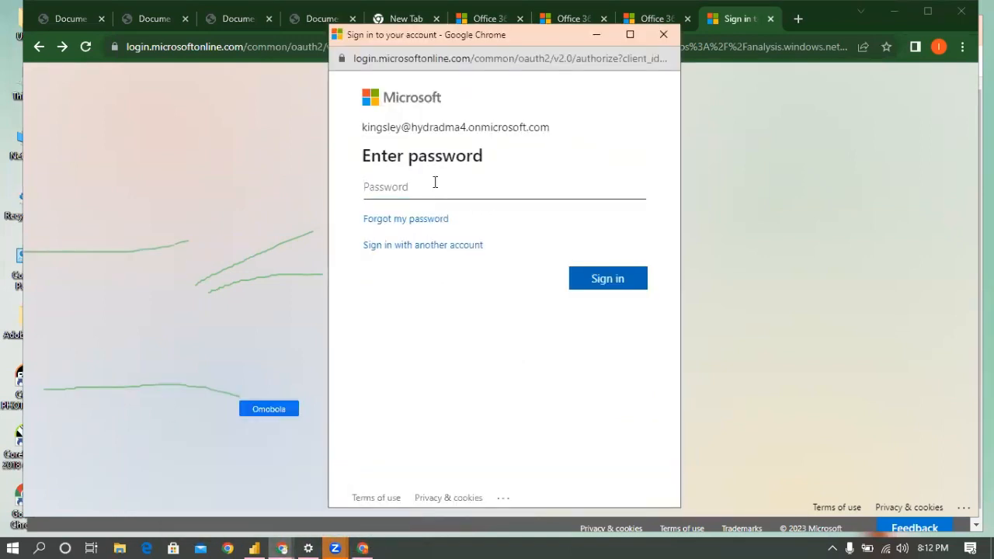
- Enter the account password in the Microsoft sign-in window, correcting the mistyped beginning
type("•••")
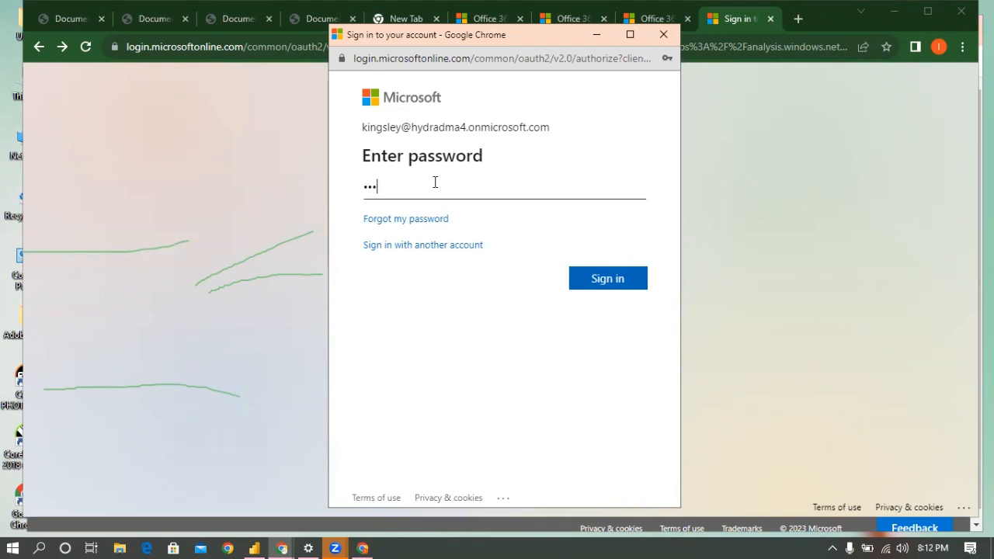
type("••")
key("BackSpace")
key("BackSpace")
key("BackSpace")
key("BackSpace")
key("BackSpace")
type("••••")
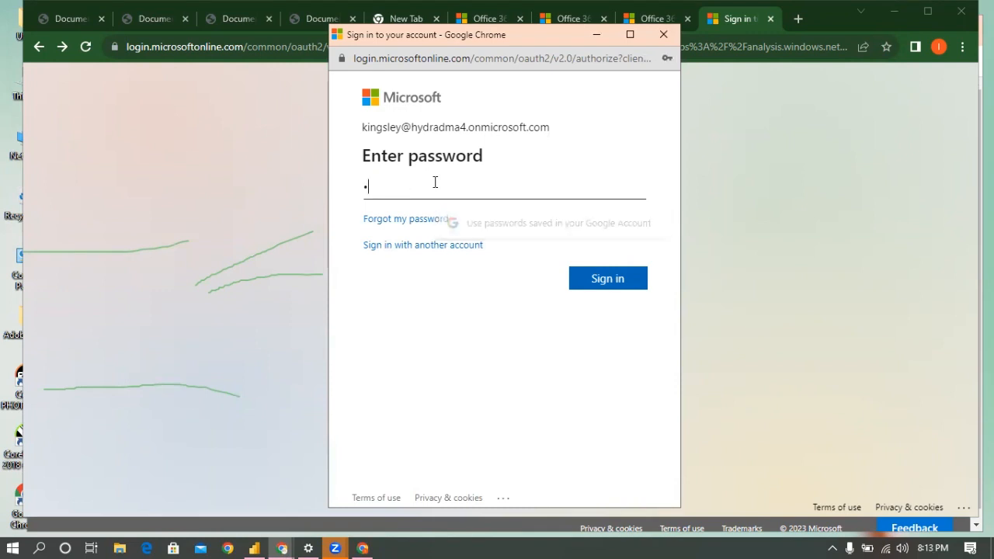
type("•")
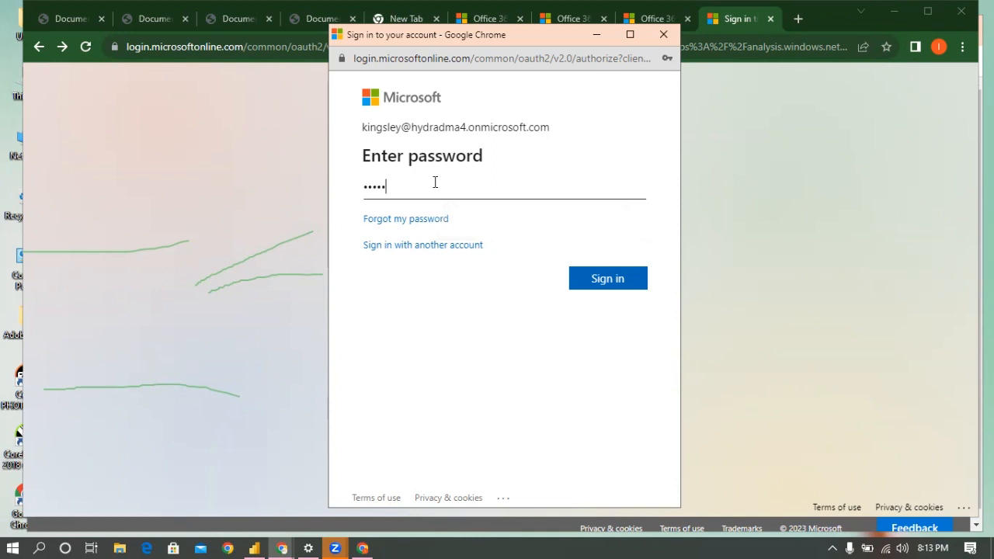
type("•••••••")
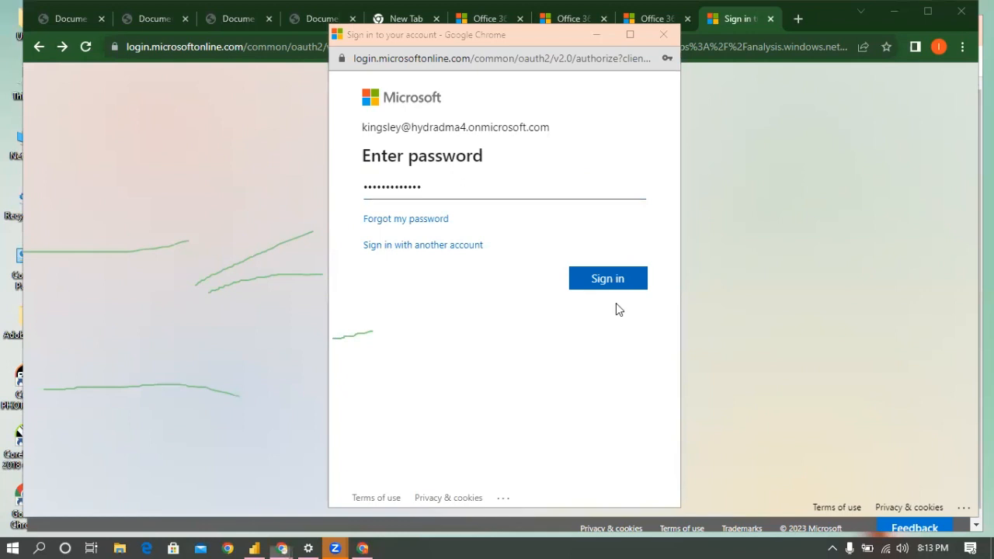
- Complete the Microsoft sign-in, declining to save the password in the browser and choosing to stay signed in
left_click(605, 281)
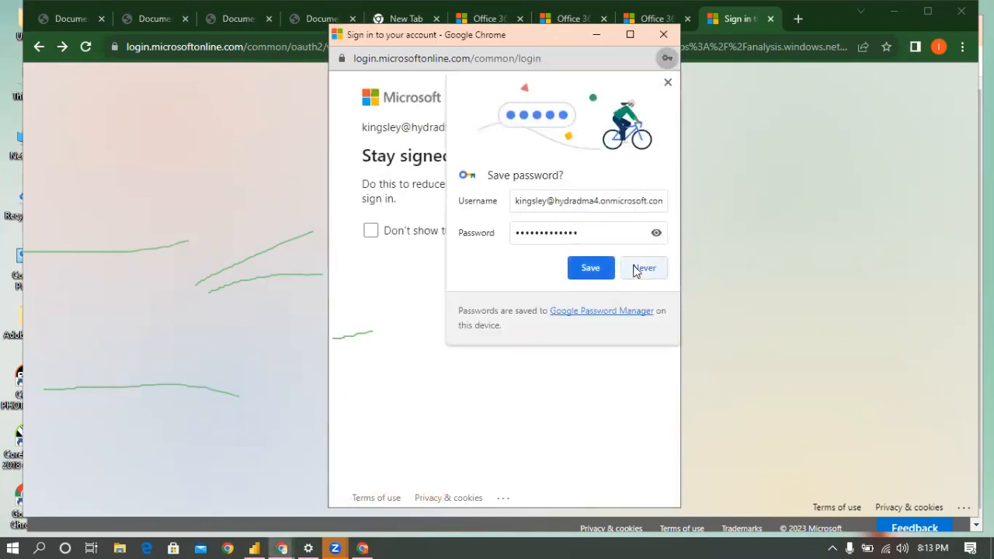
left_click(629, 271)
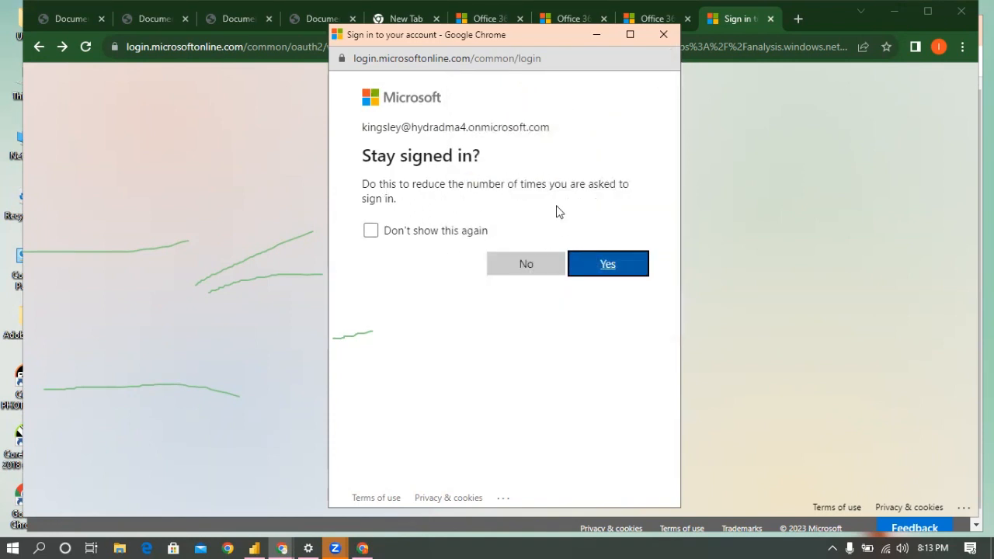
left_click(602, 264)
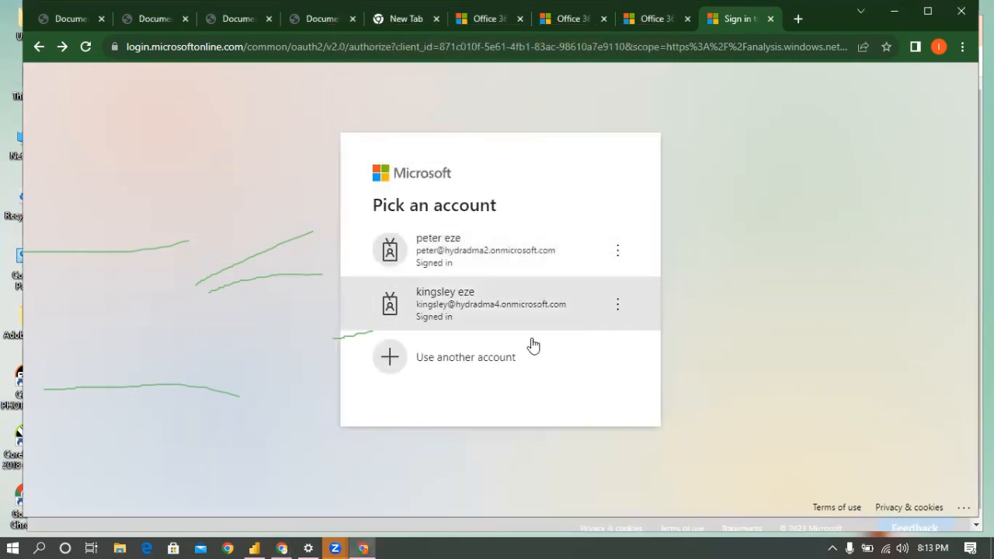
- Switch back to the Chrome window with the Microsoft Fabric free sign-up page
left_click(281, 548)
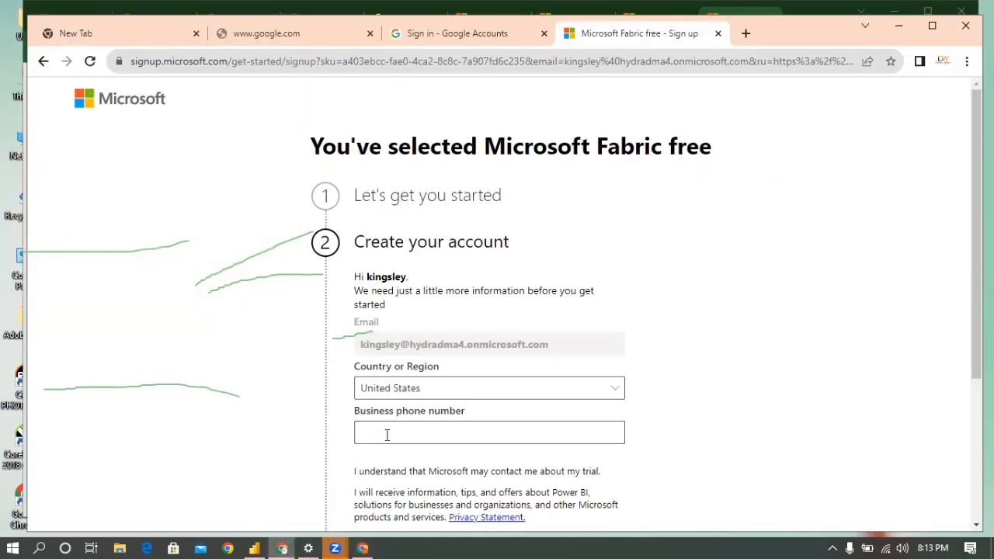
mouse_move(303, 543)
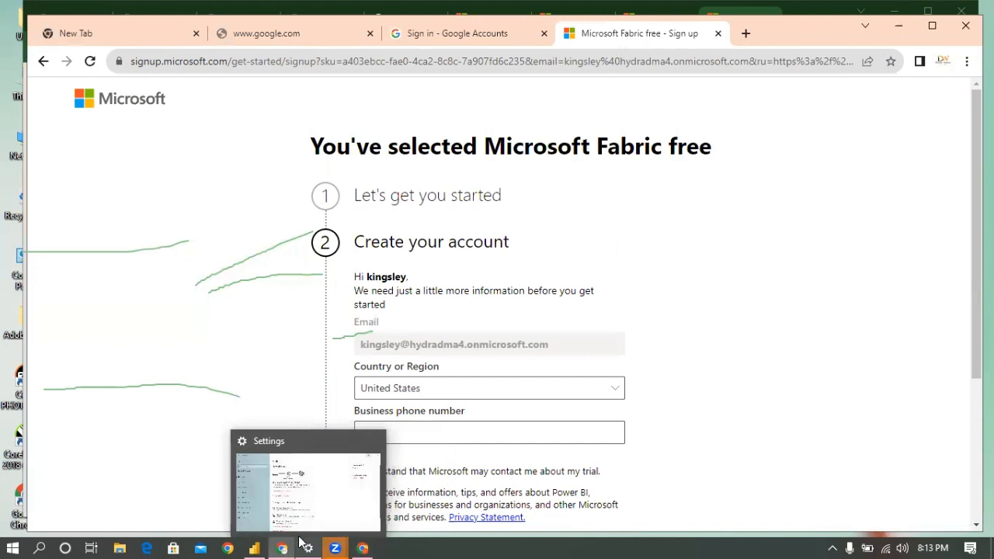
left_click(283, 546)
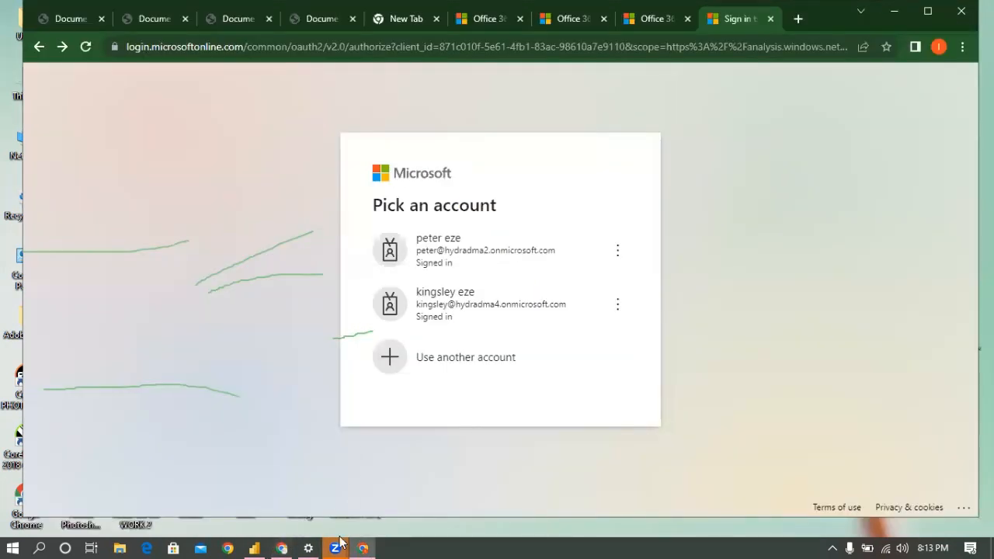
left_click(280, 546)
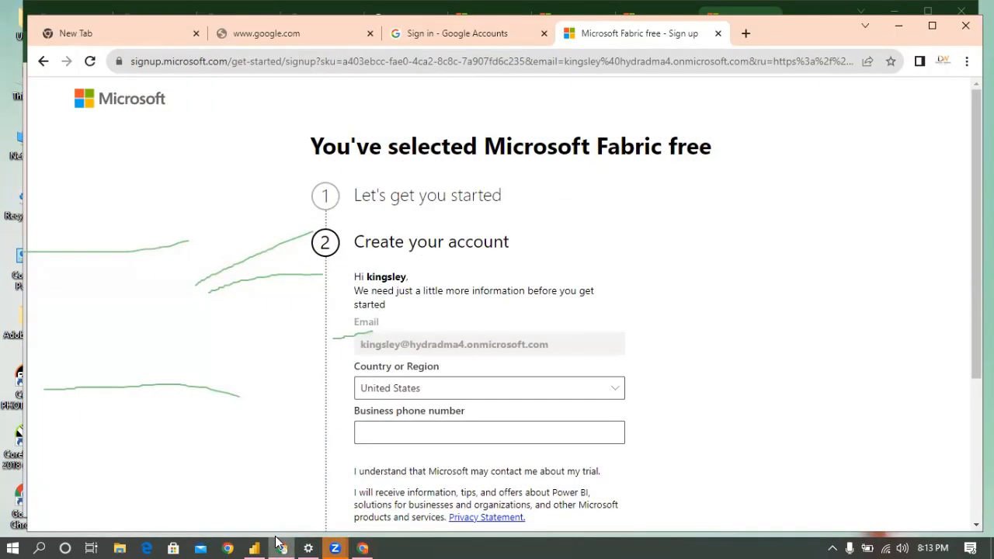
left_click(279, 547)
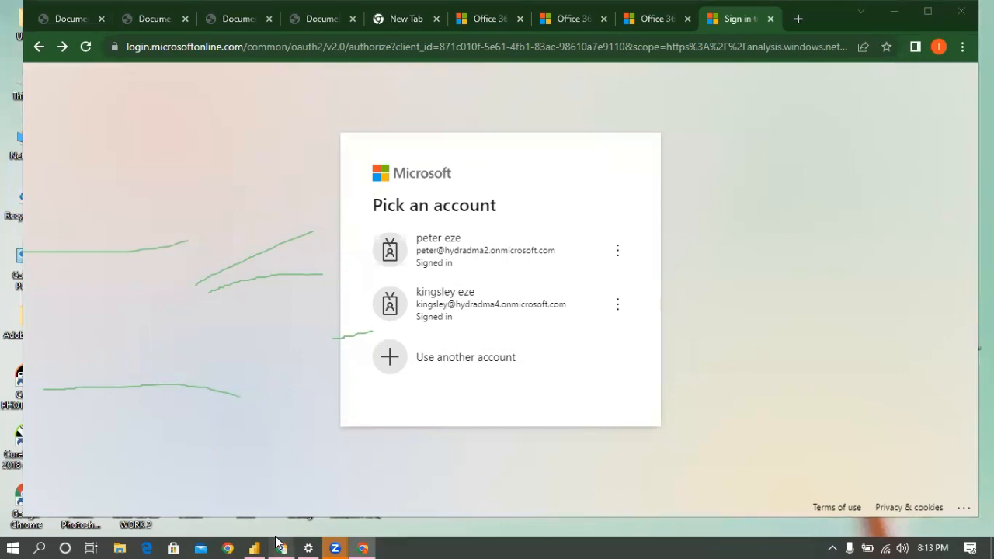
left_click(278, 543)
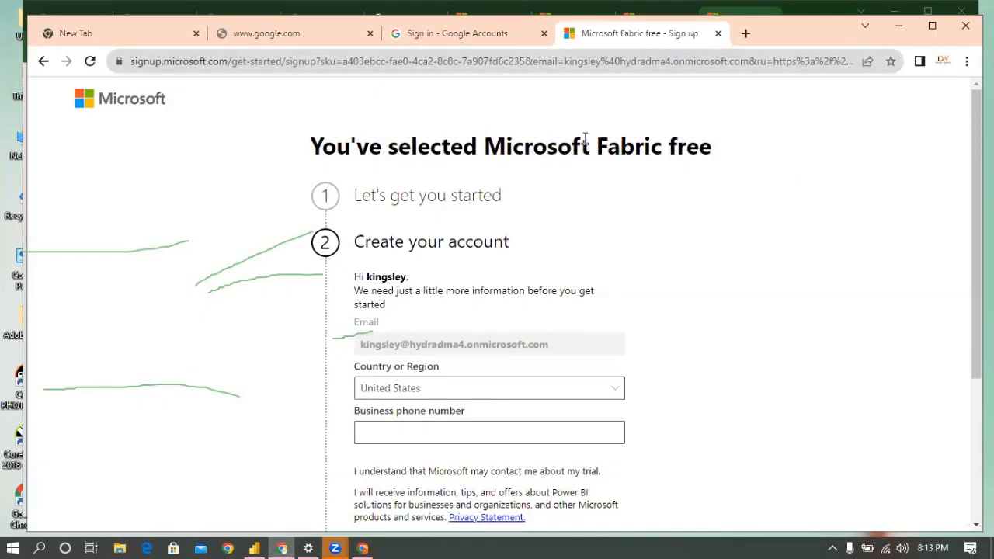
left_click(837, 325)
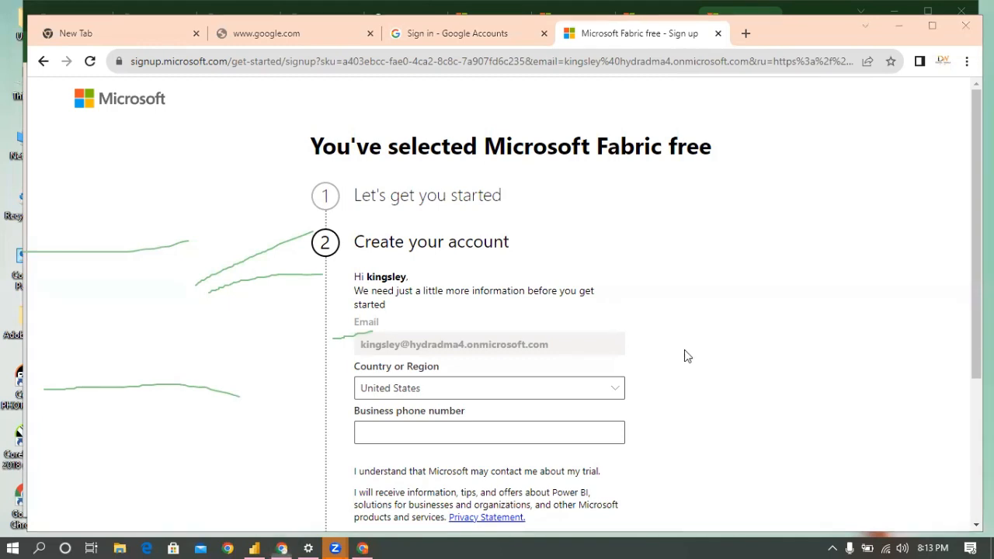
- Set the country or region in the Microsoft Fabric free sign-up form to Nigeria
left_click(601, 392)
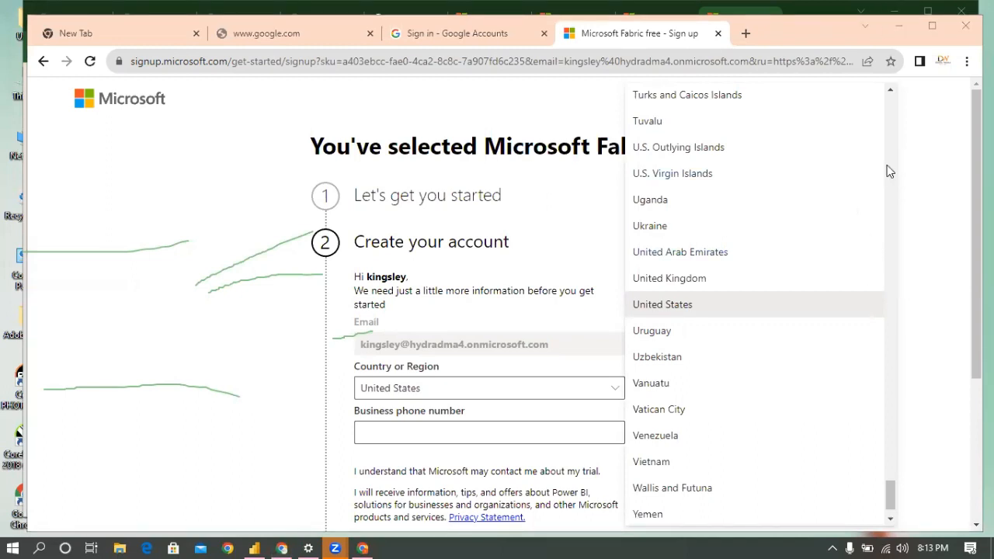
scroll(891, 171, "up", 20)
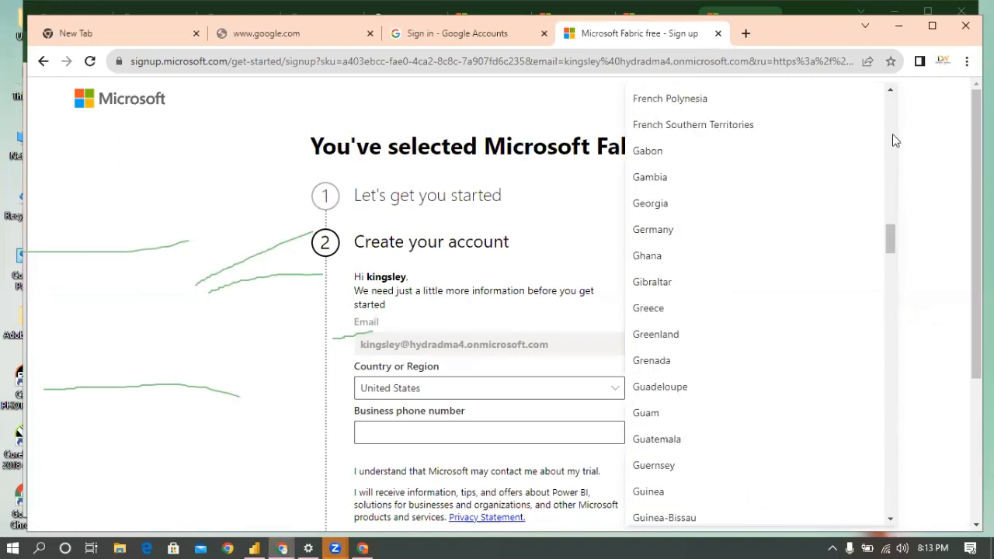
left_click_drag(889, 244, 849, 327)
scroll(846, 326, "up", 5)
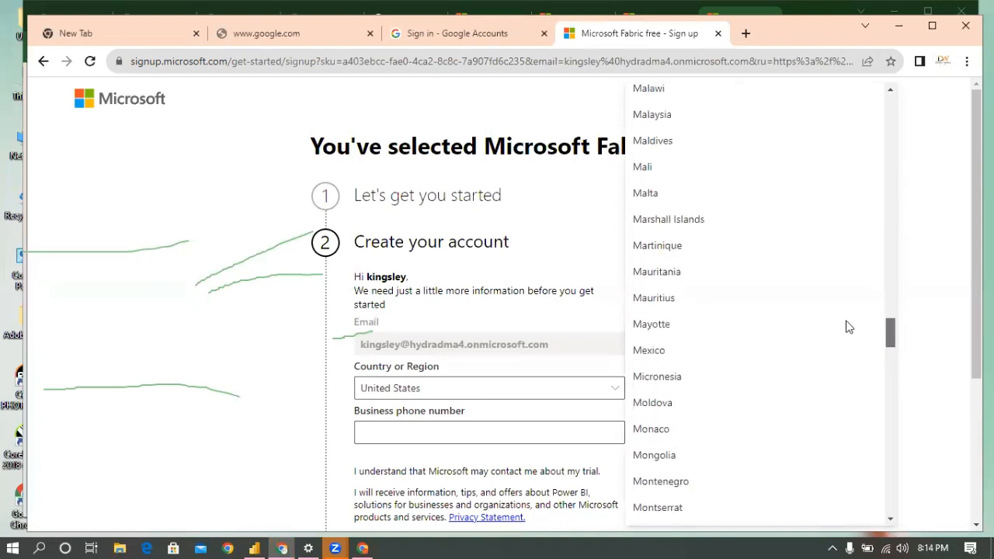
scroll(836, 312, "up", 2)
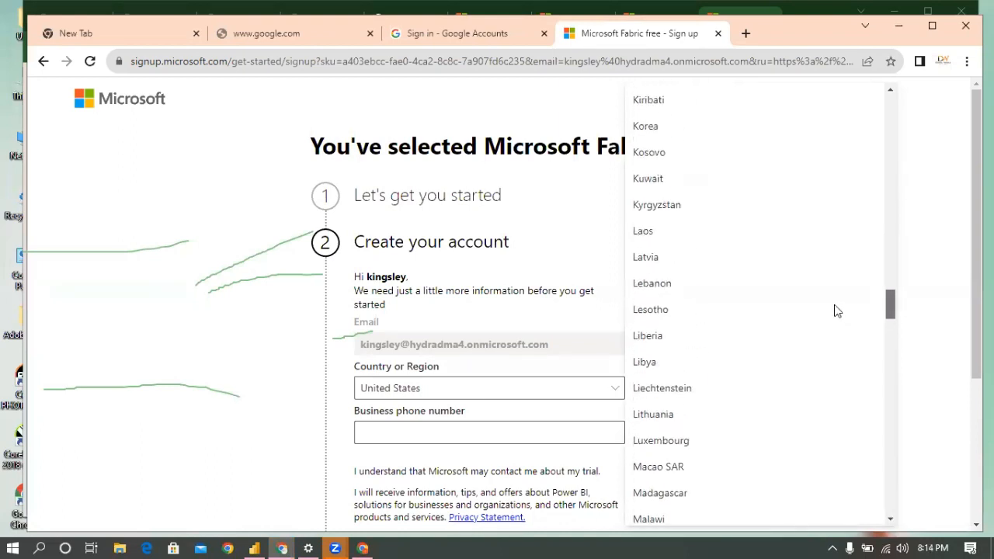
scroll(835, 319, "down", 10)
scroll(835, 321, "up", 4)
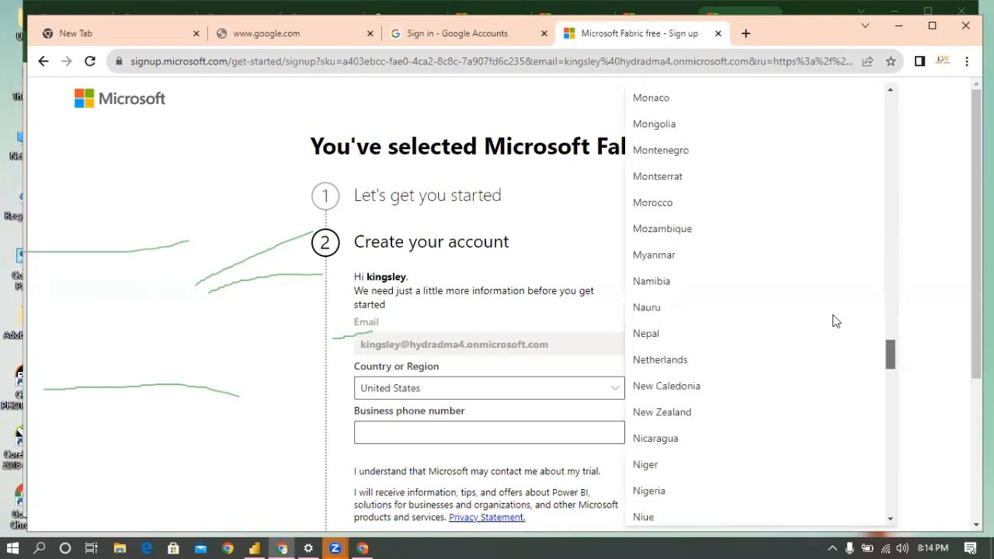
left_click(649, 501)
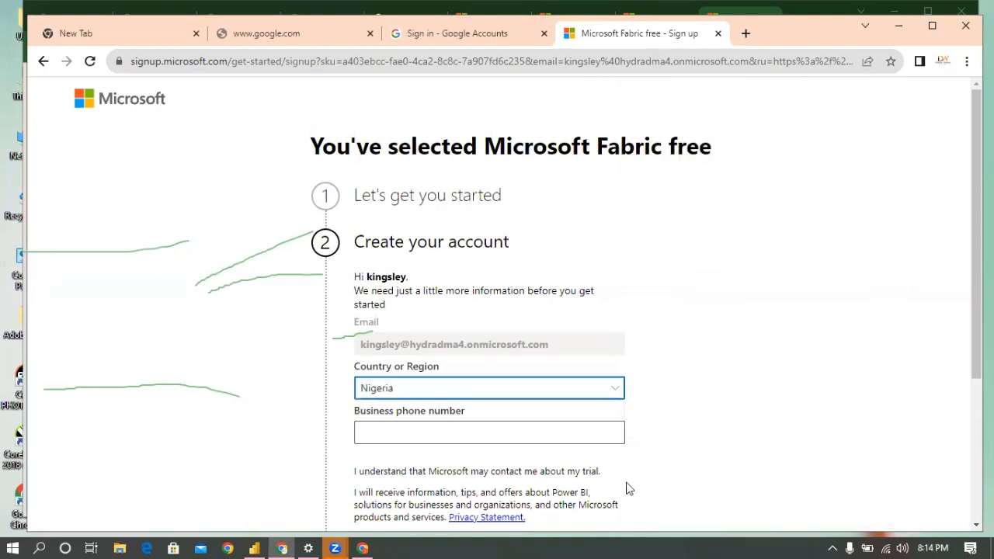
- Enter the business phone number in the sign-up form, correcting the mistyped digits
left_click_drag(439, 454, 406, 405)
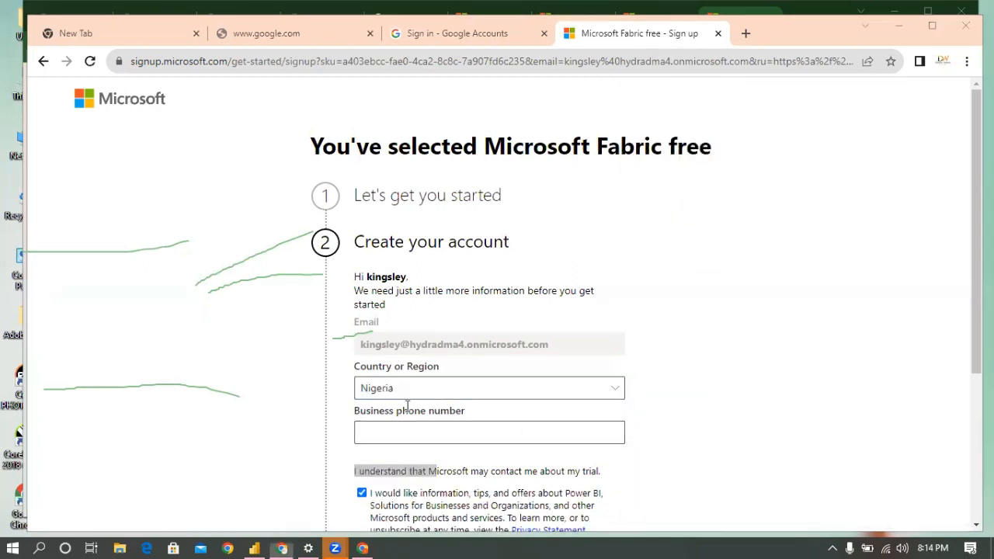
left_click(416, 431)
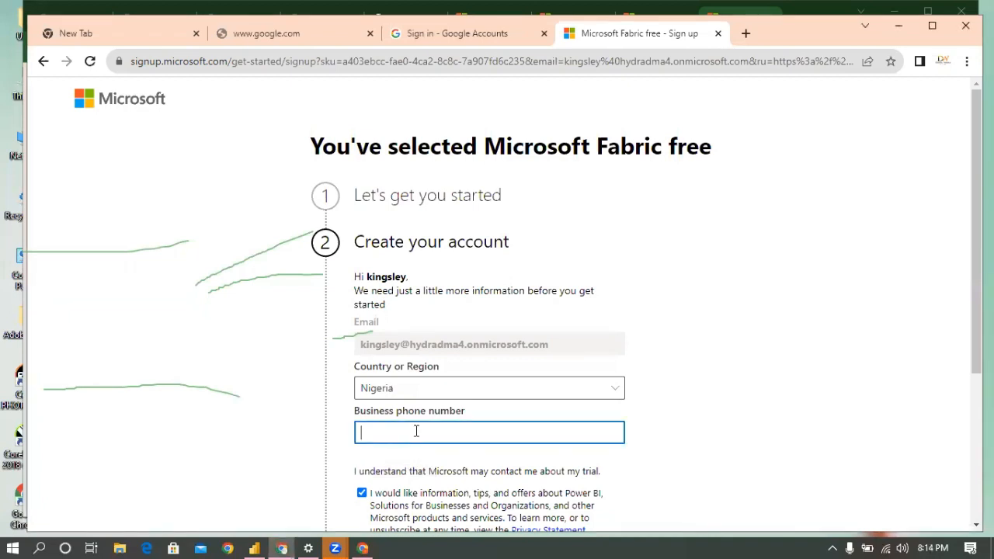
left_click(665, 406)
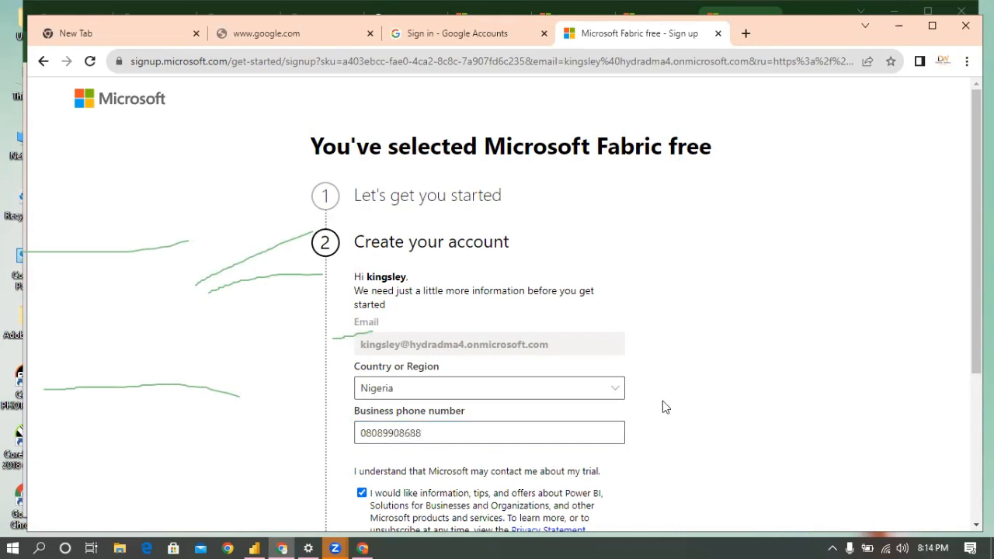
- Submit the account details with the preselected contact preferences and get started from the confirmation details
scroll(961, 284, "down", 2)
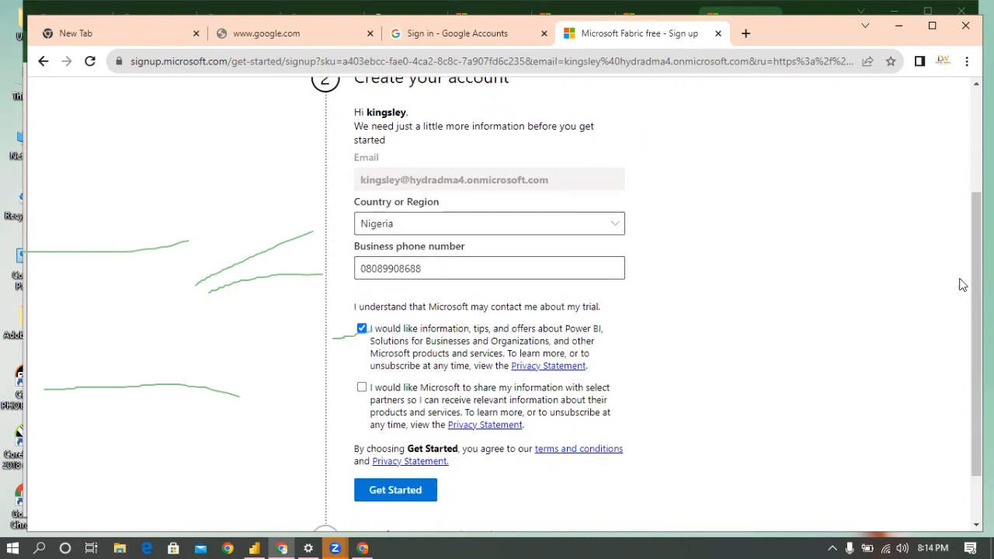
left_click(414, 490)
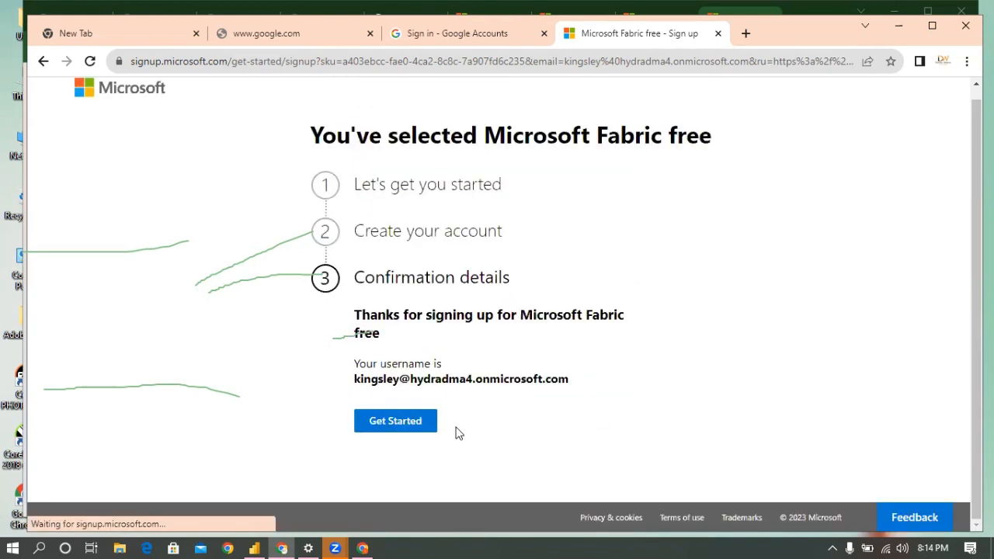
left_click(432, 430)
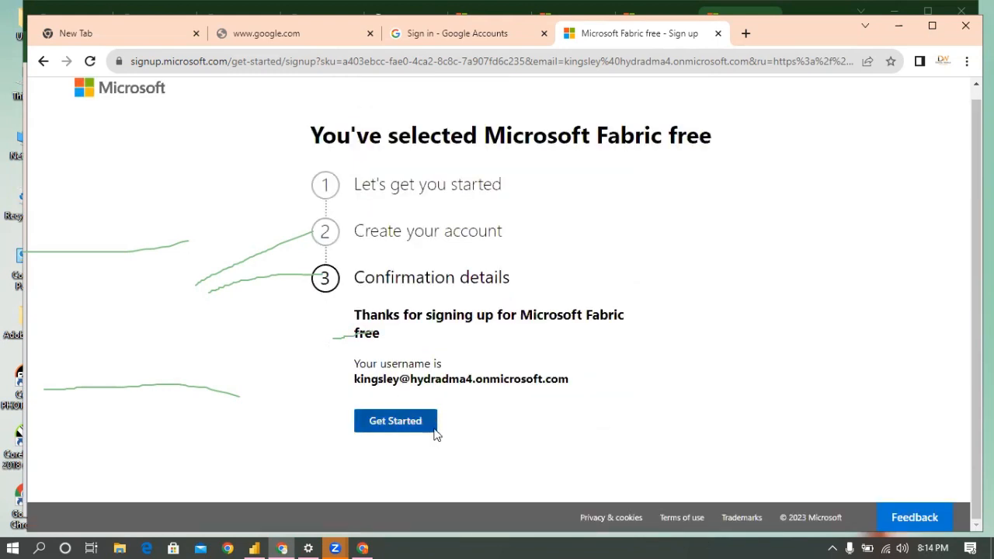
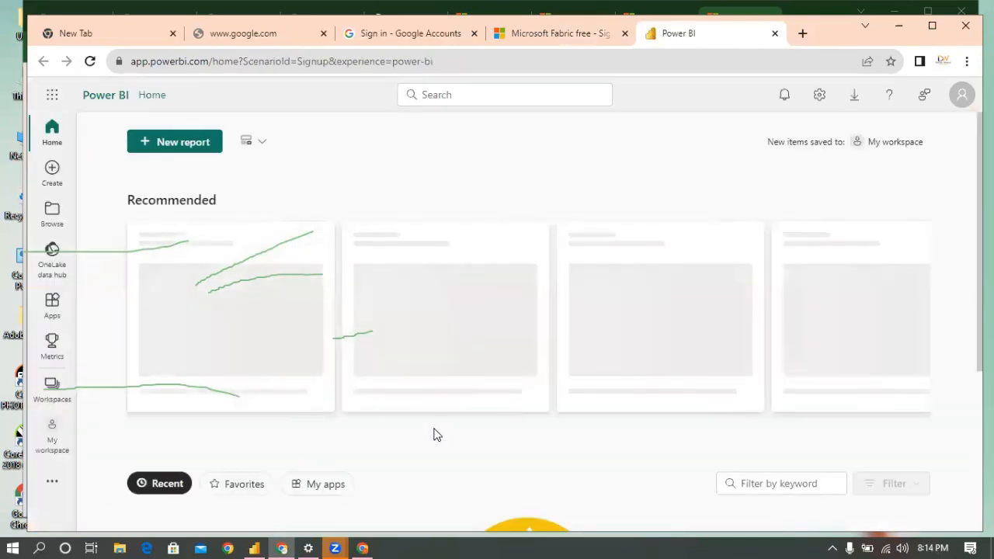
- Maximize the browser window with the Power BI home page and erase the green annotation strokes over the Recommended section
left_click(933, 27)
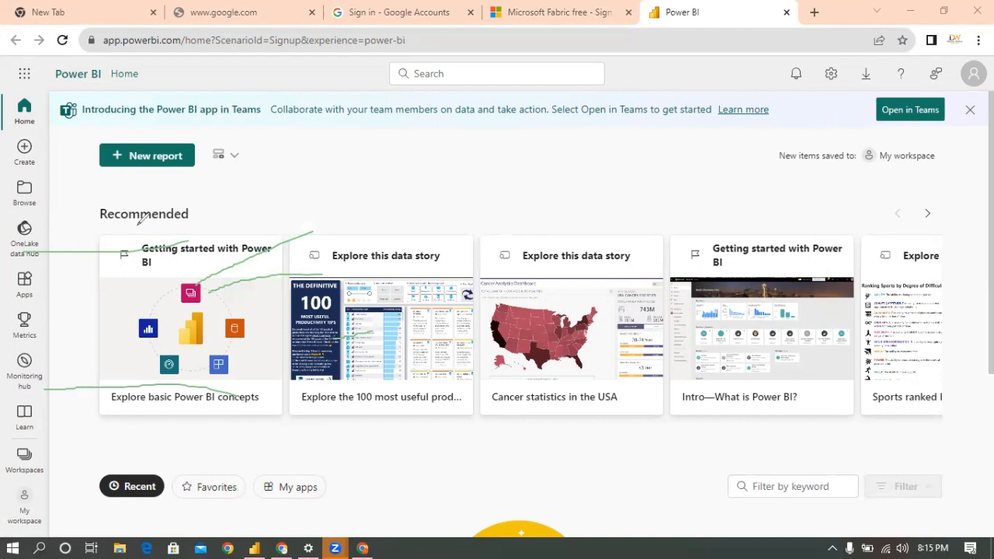
left_click(173, 243)
left_click(239, 266)
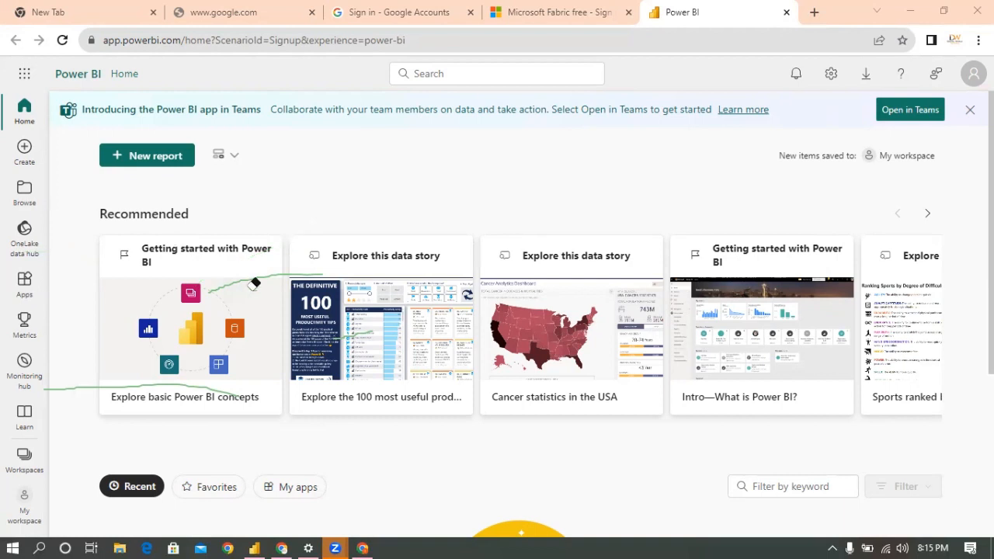
left_click(253, 282)
left_click(148, 379)
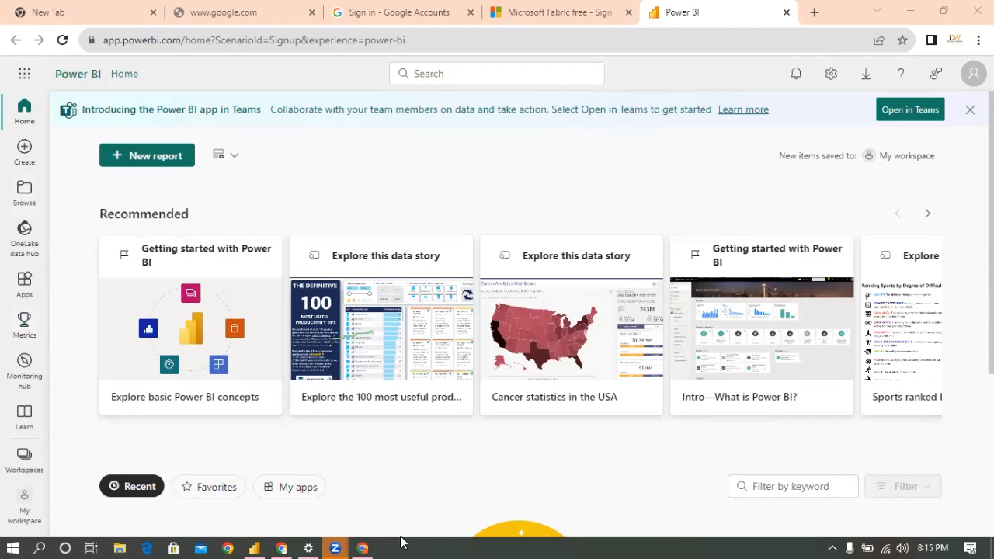
- Sign in to Power BI in the other Chrome window with the second listed work account, and return to the first Chrome window
left_click(365, 544)
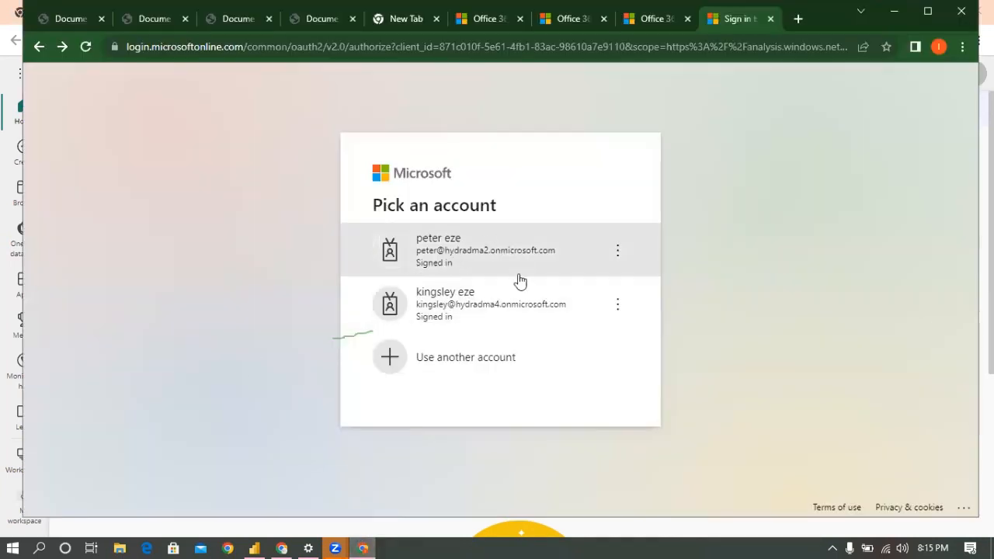
left_click(470, 308)
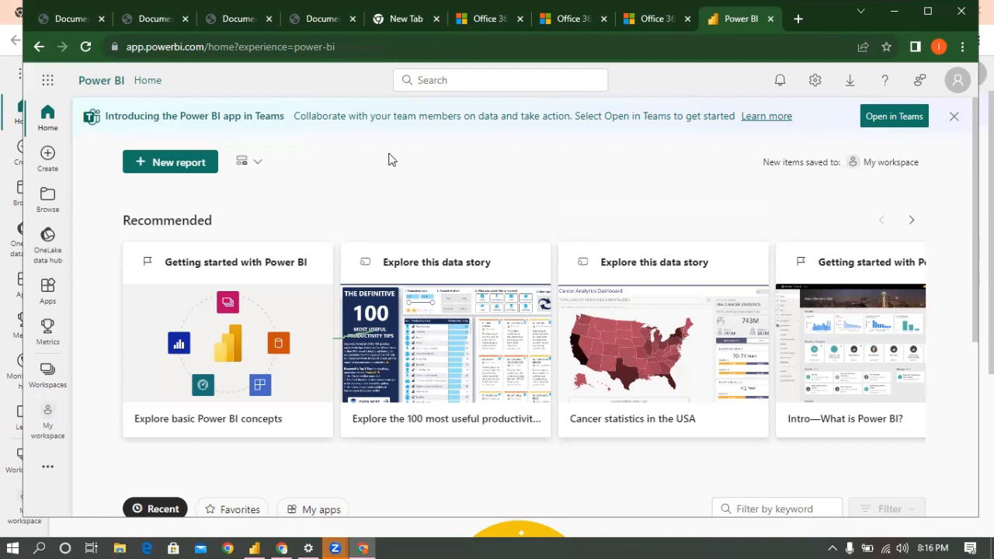
left_click(362, 540)
left_click(363, 543)
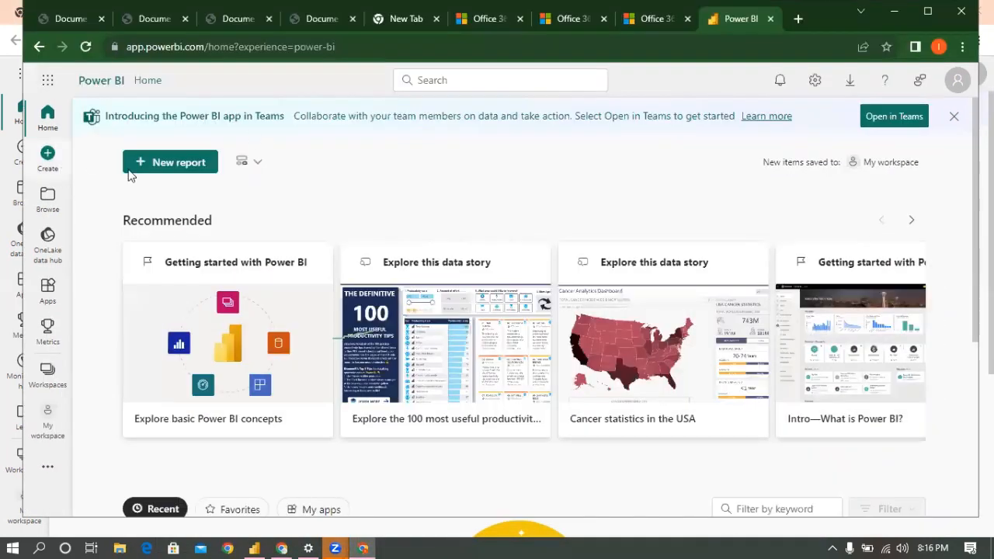
left_click(287, 542)
left_click(363, 544)
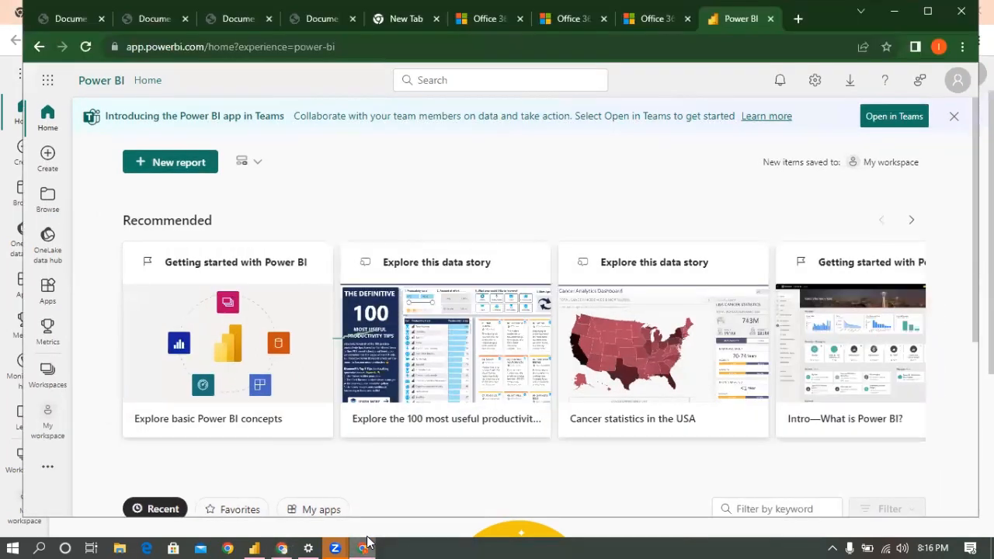
left_click(283, 546)
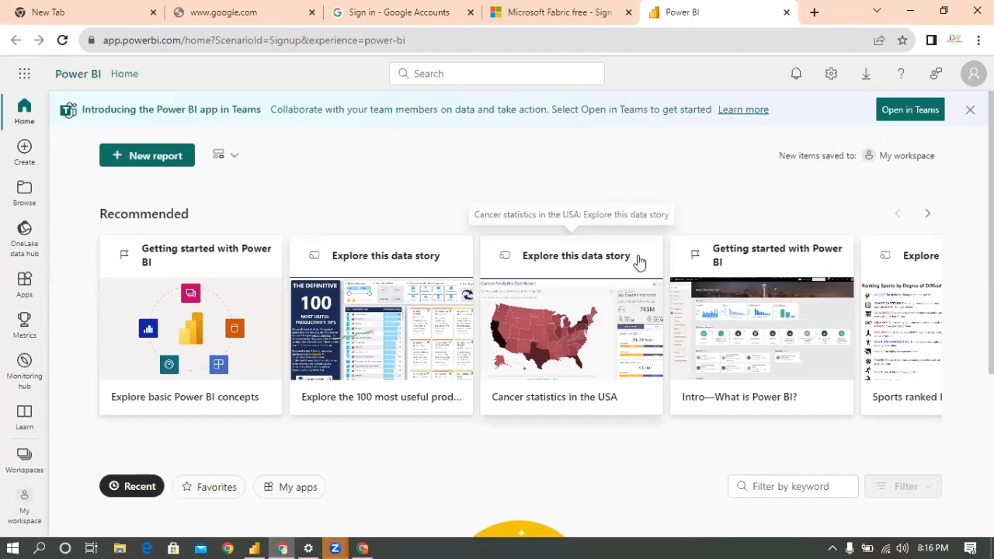
- View the sample report "Explore the 100 most useful productivity tips" and return to the Power BI home page
left_click(391, 323)
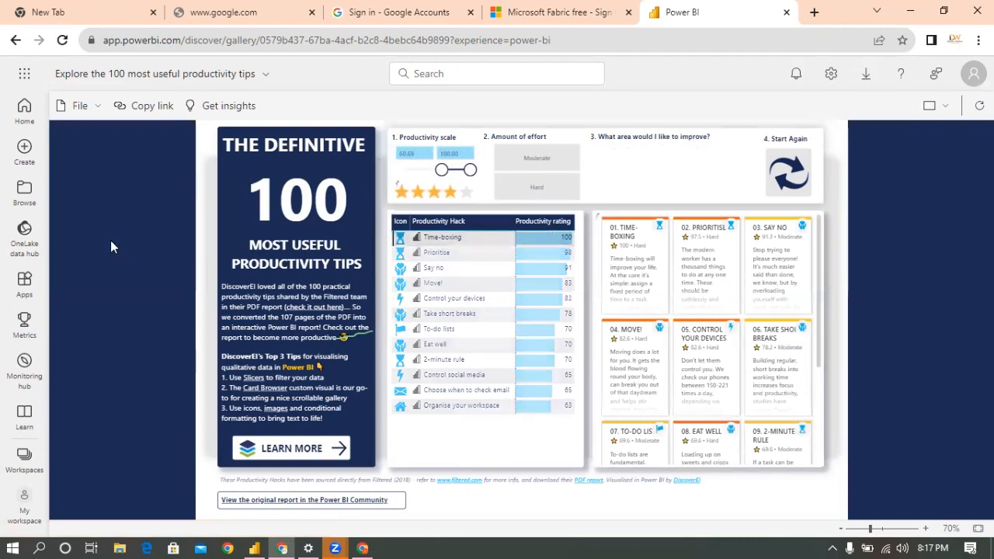
left_click(25, 110)
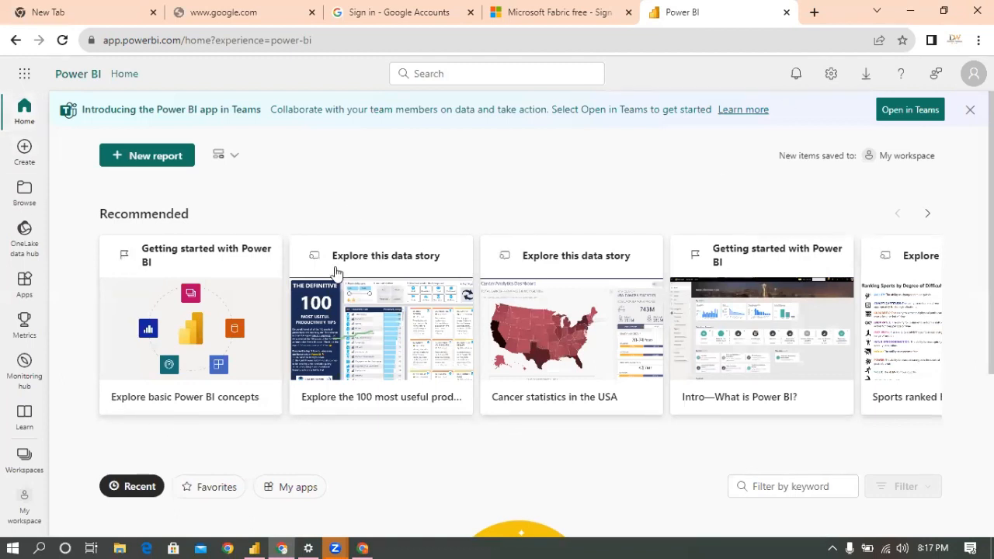
- View the options for building a new report, and look through the recent and shared items under Browse
left_click(172, 158)
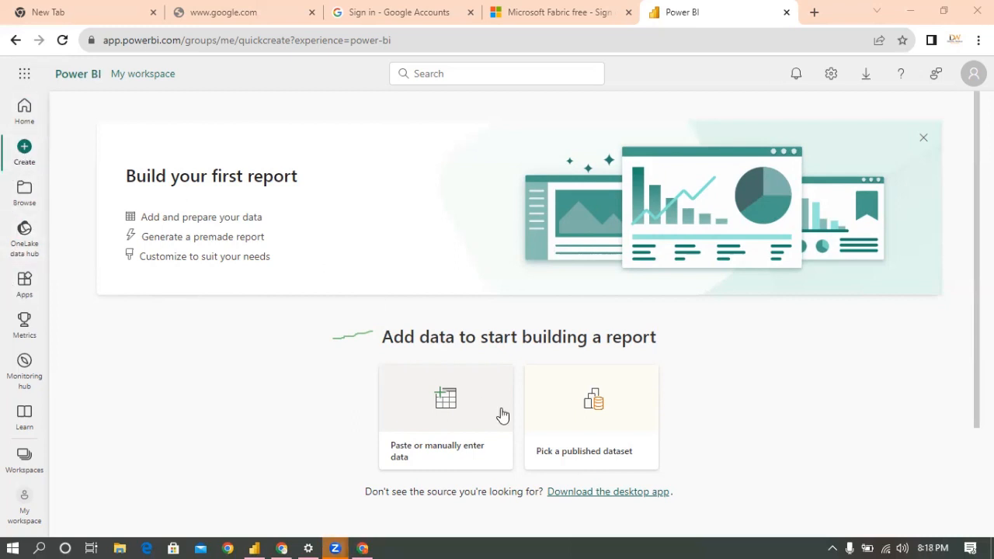
left_click(27, 203)
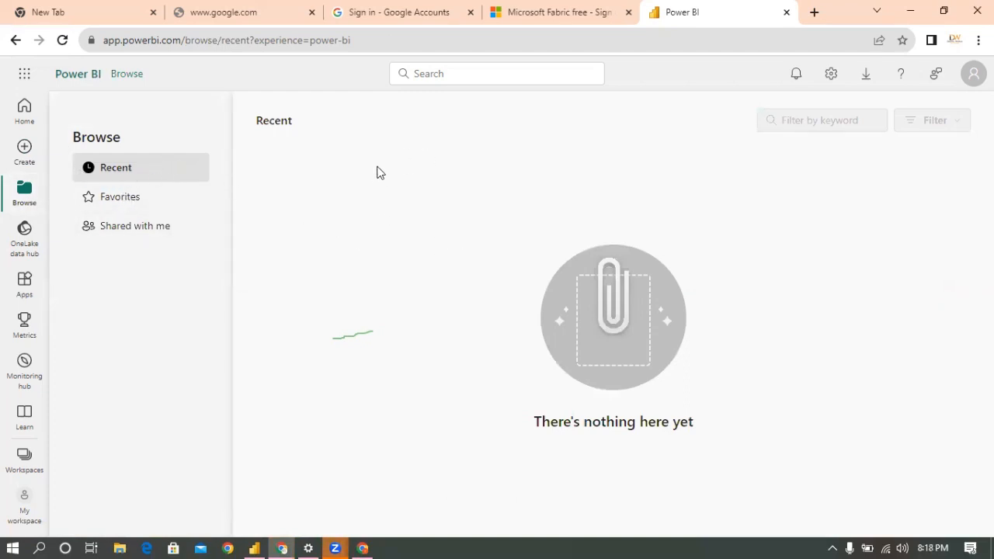
left_click(170, 221)
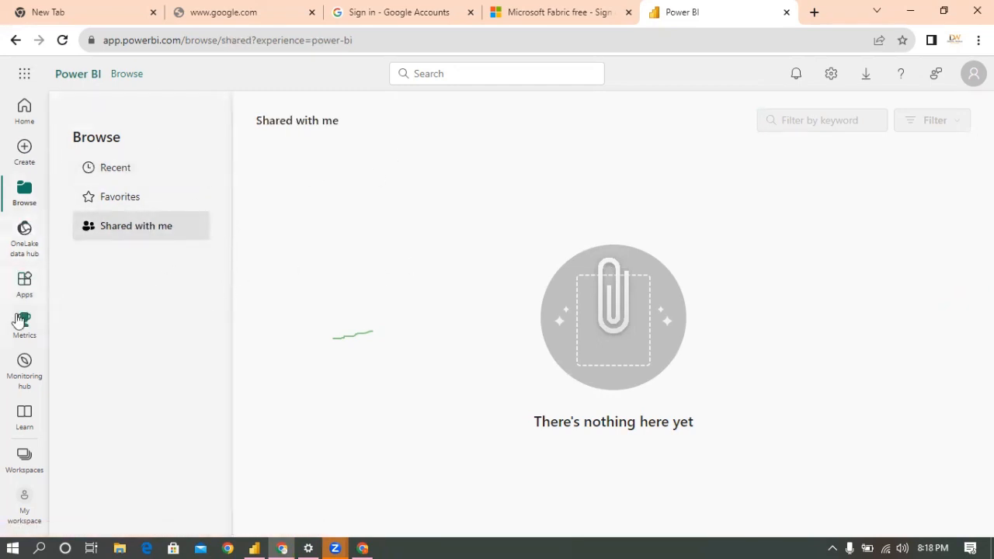
- Check the options of My workspace in the workspace list and open the Admin monitoring workspace
left_click(33, 470)
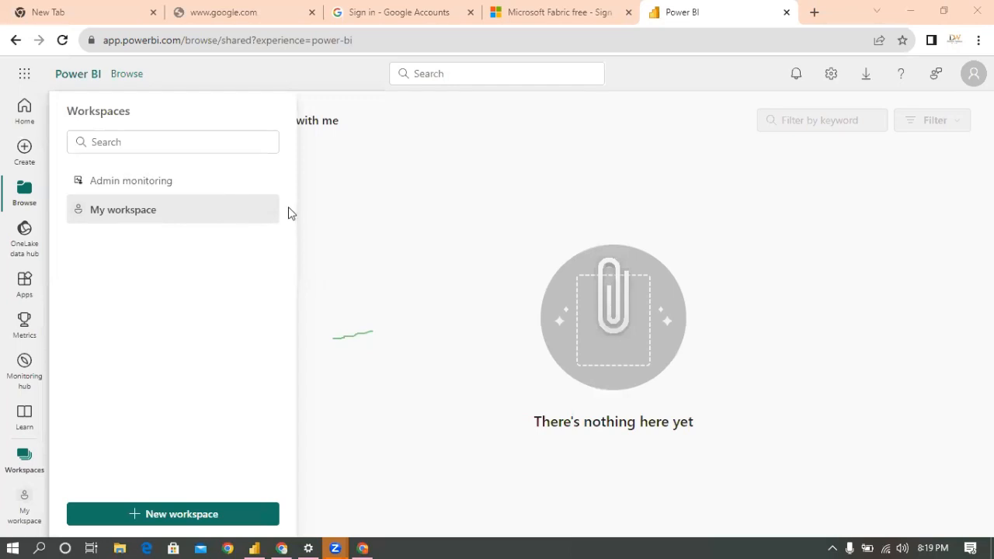
left_click(261, 218)
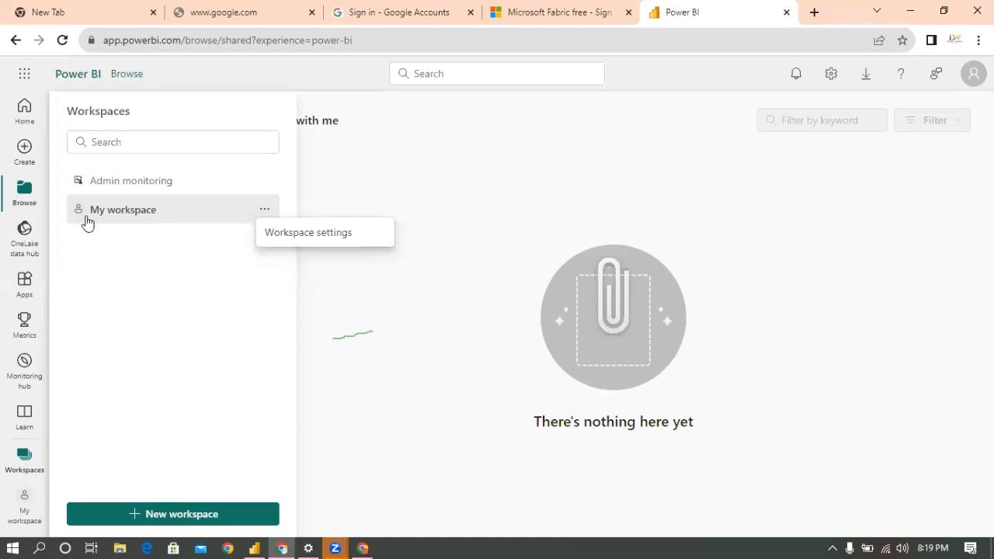
left_click(122, 187)
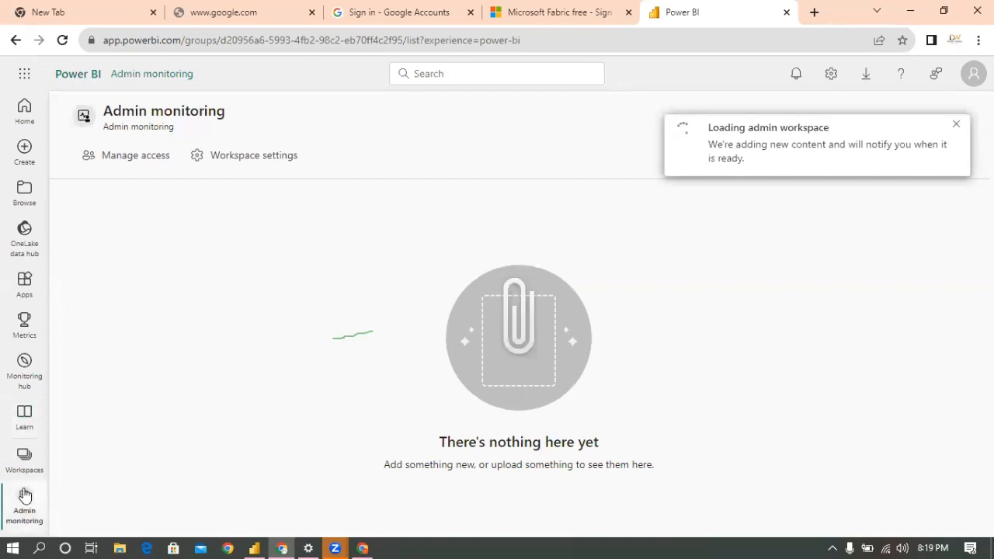
right_click(69, 515)
left_click(34, 514)
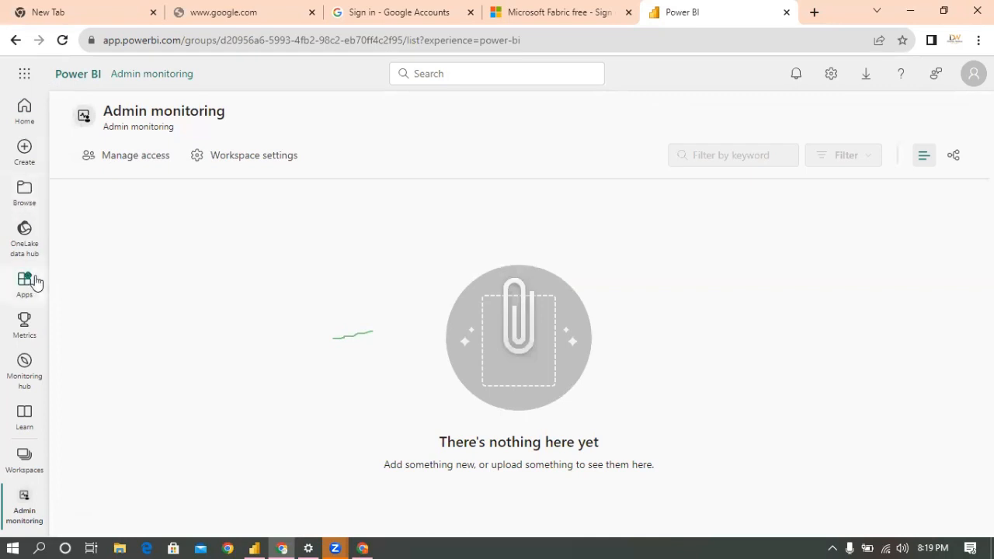
left_click(25, 459)
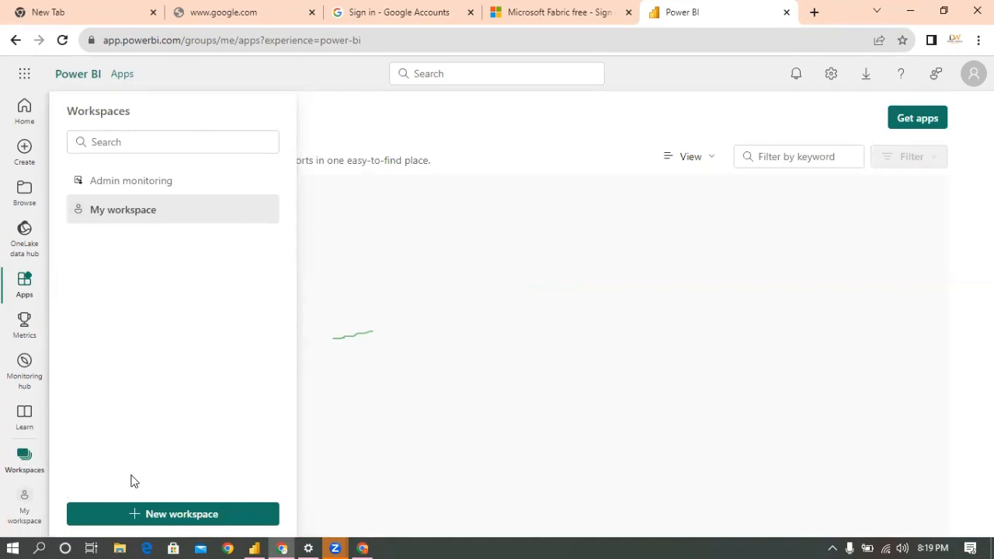
left_click(157, 515)
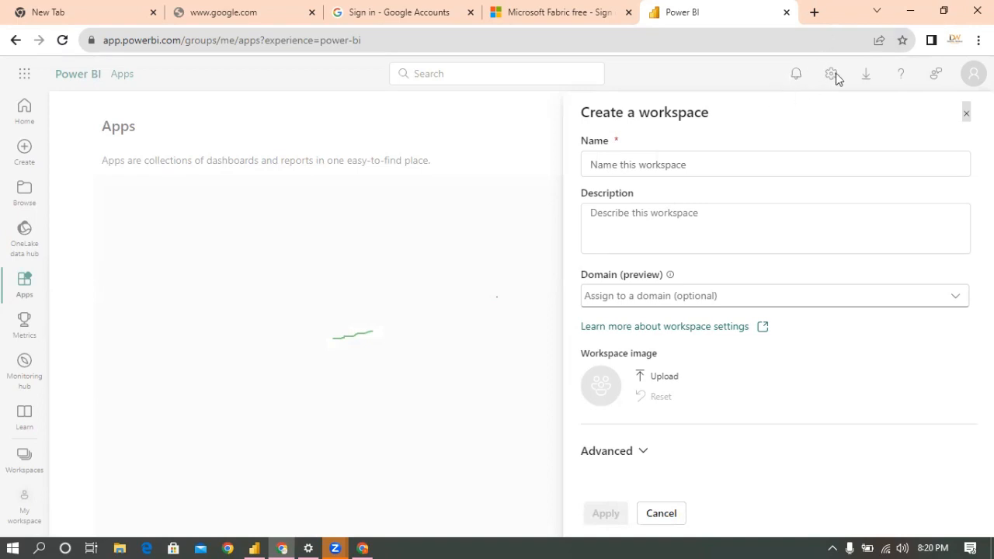
left_click(863, 83)
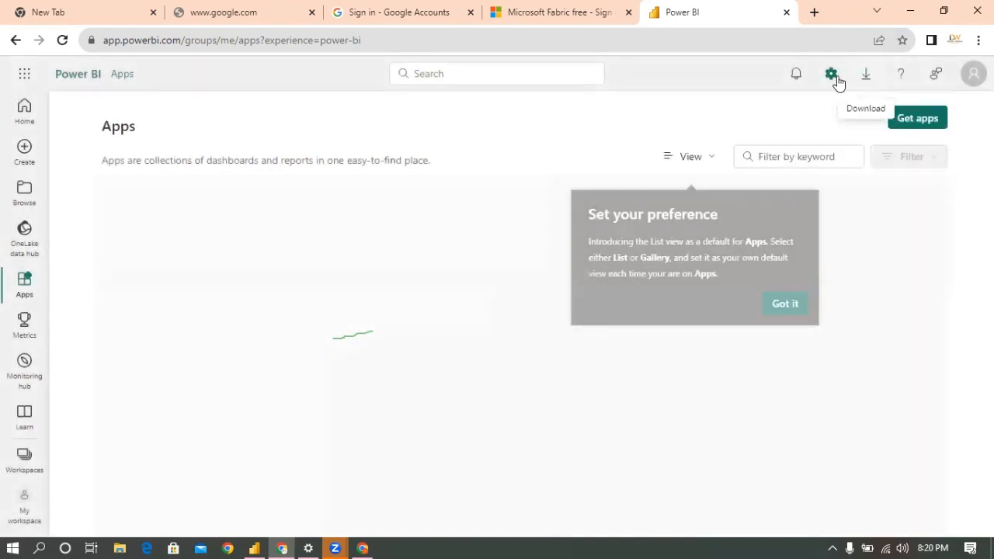
left_click(833, 77)
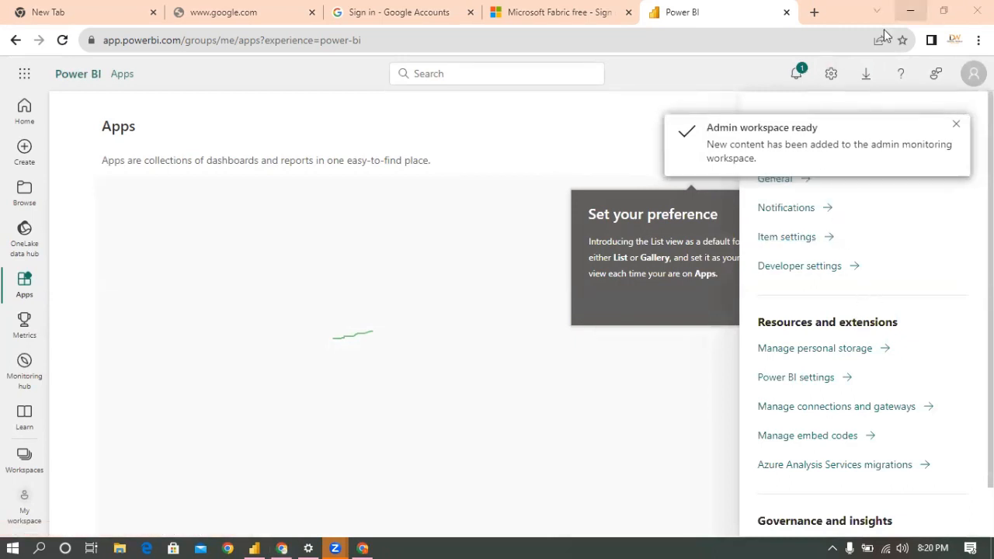
left_click(935, 73)
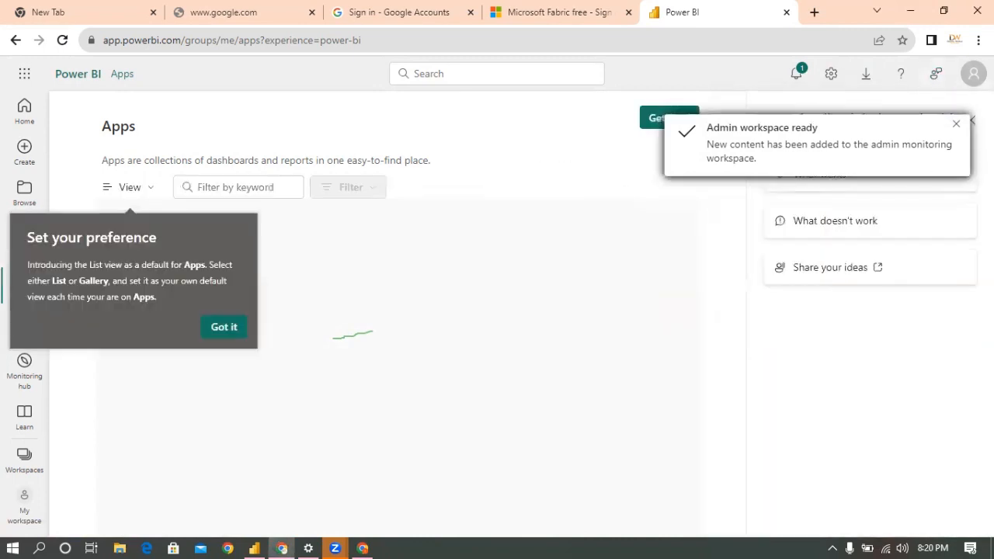
- Start the free Microsoft Fabric (preview) trial from the account details and stay on the current page
left_click(972, 74)
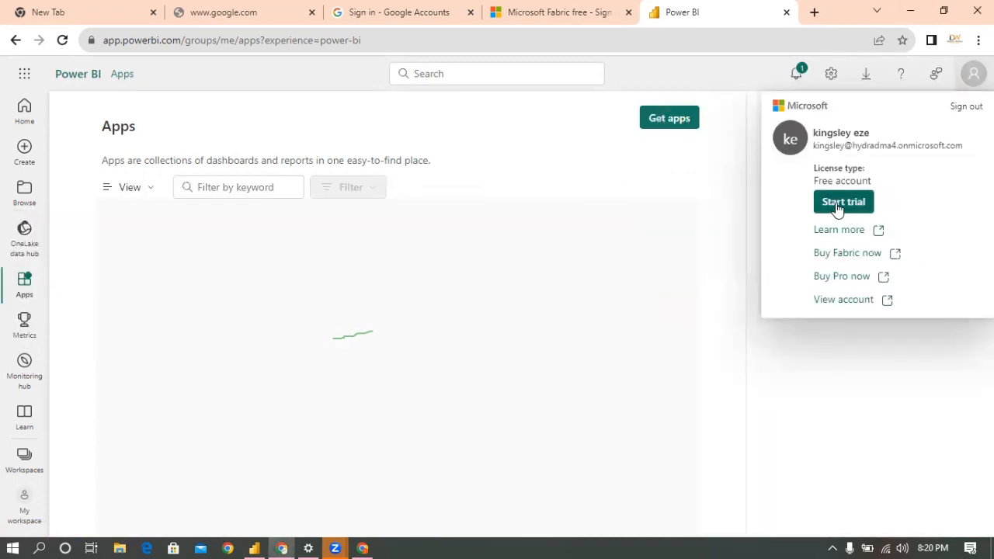
left_click(838, 208)
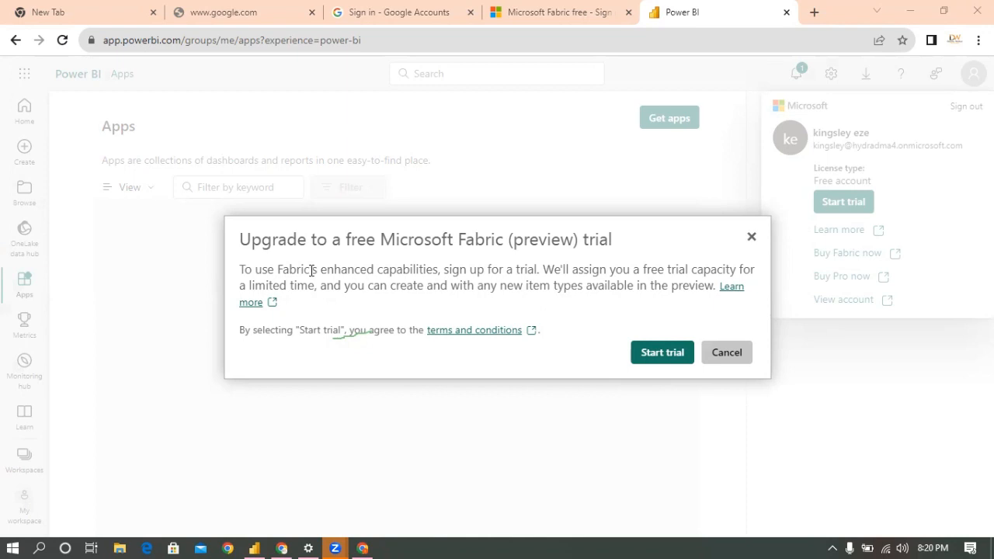
left_click(661, 352)
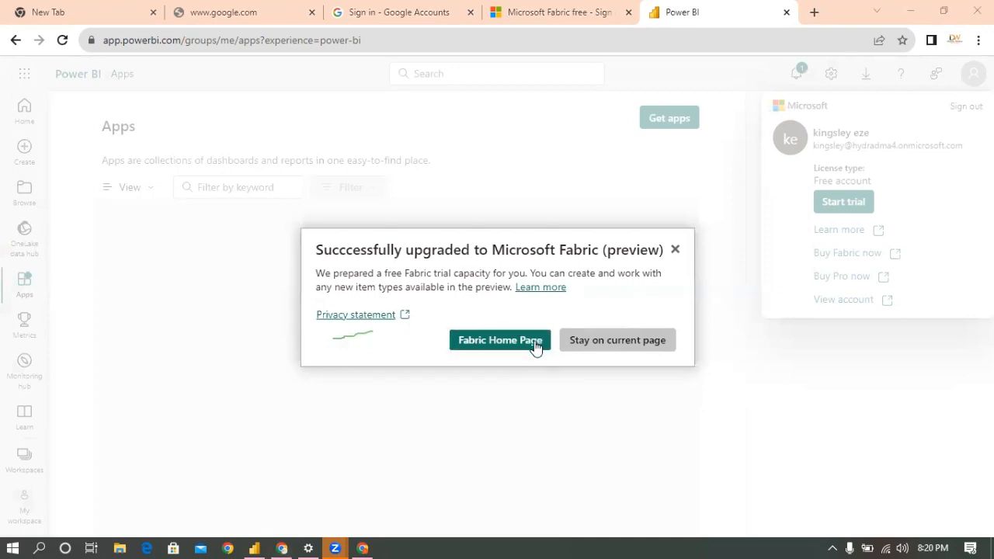
left_click(535, 345)
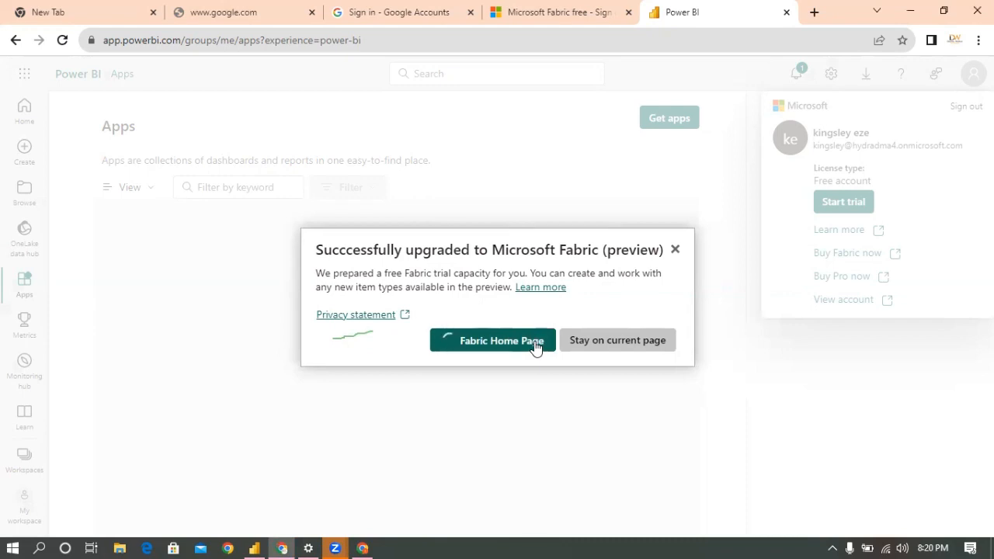
left_click(610, 342)
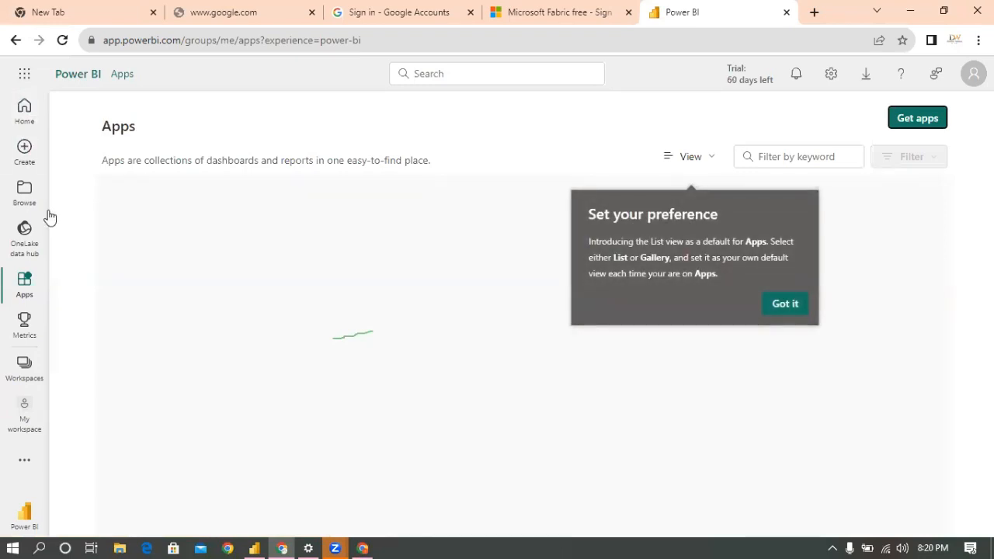
- Start creating a new workspace and name it digitalworld
left_click(29, 368)
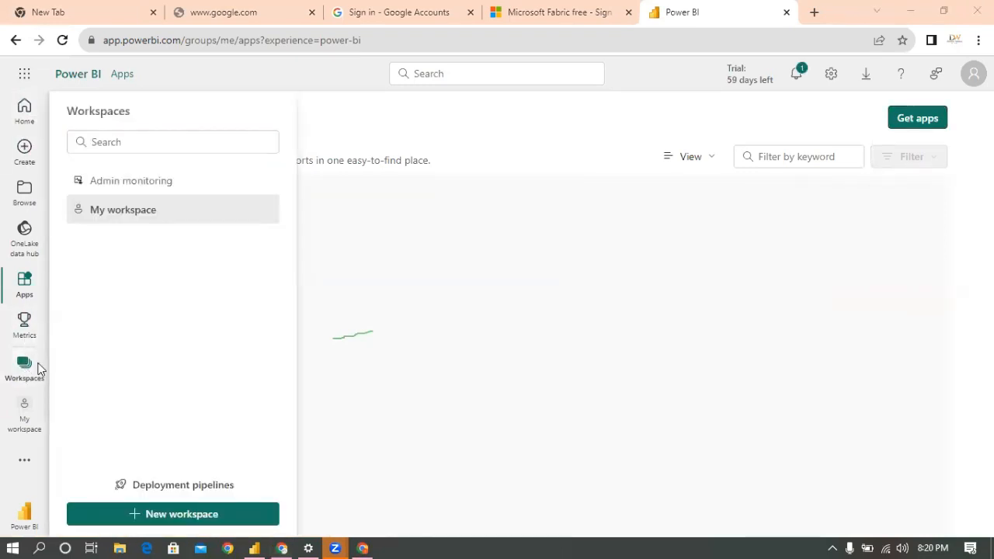
left_click(161, 511)
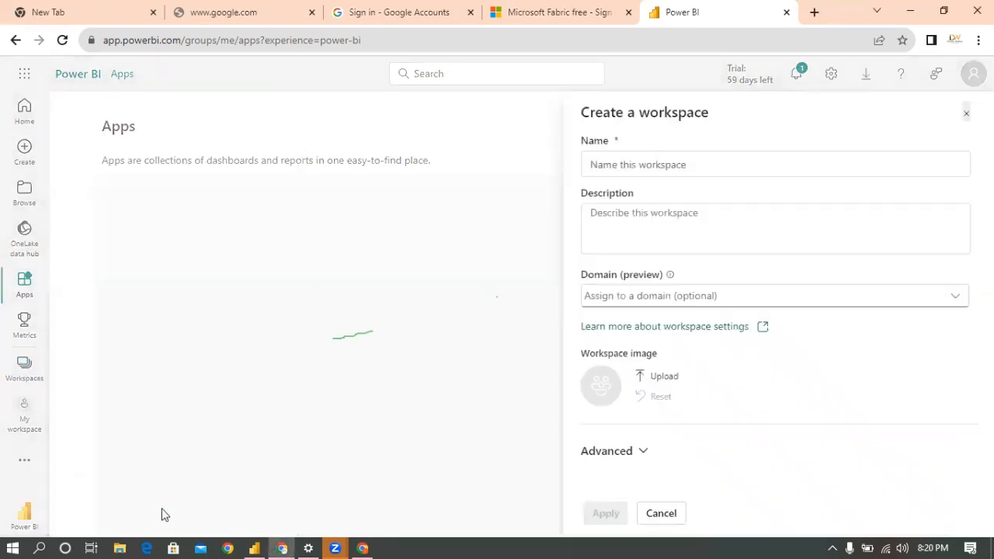
left_click(700, 174)
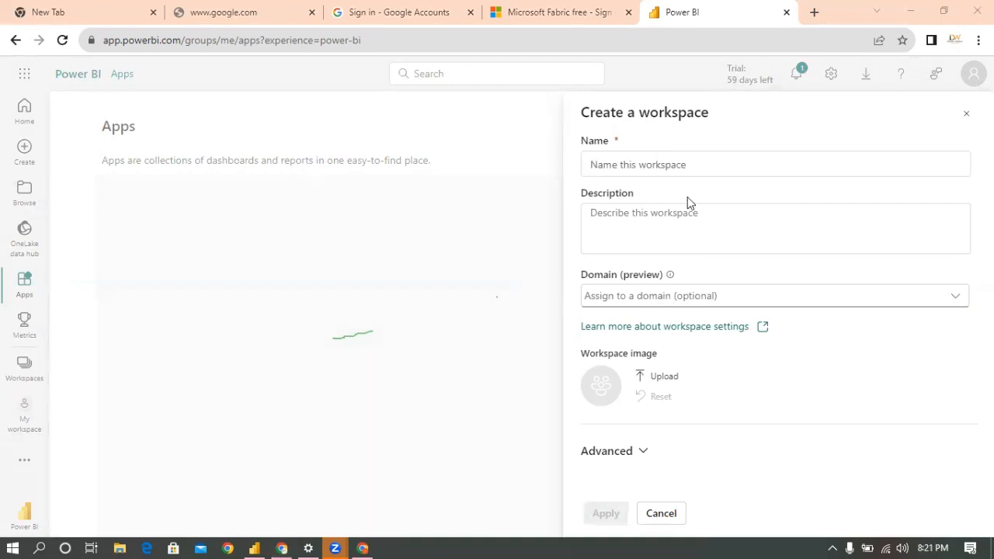
left_click(693, 157)
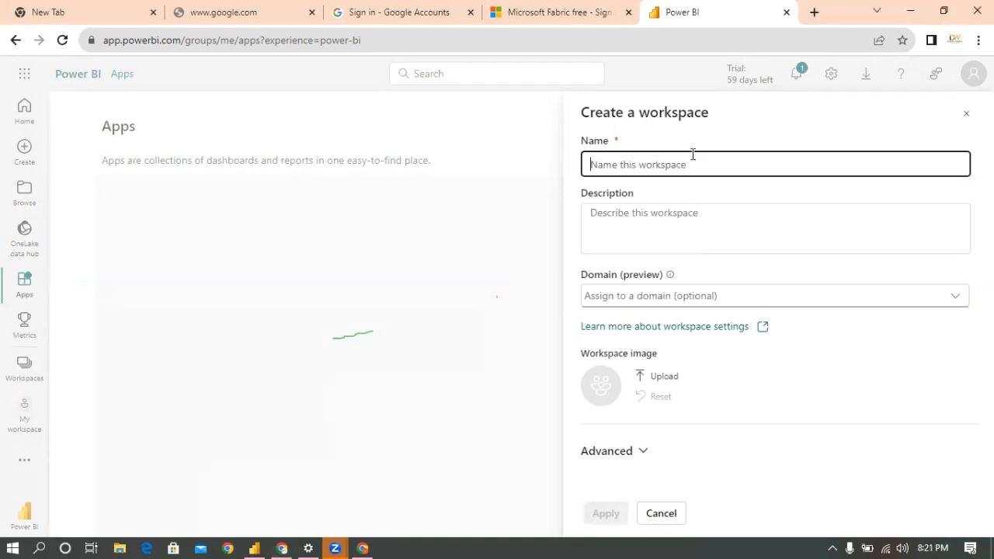
type("dig")
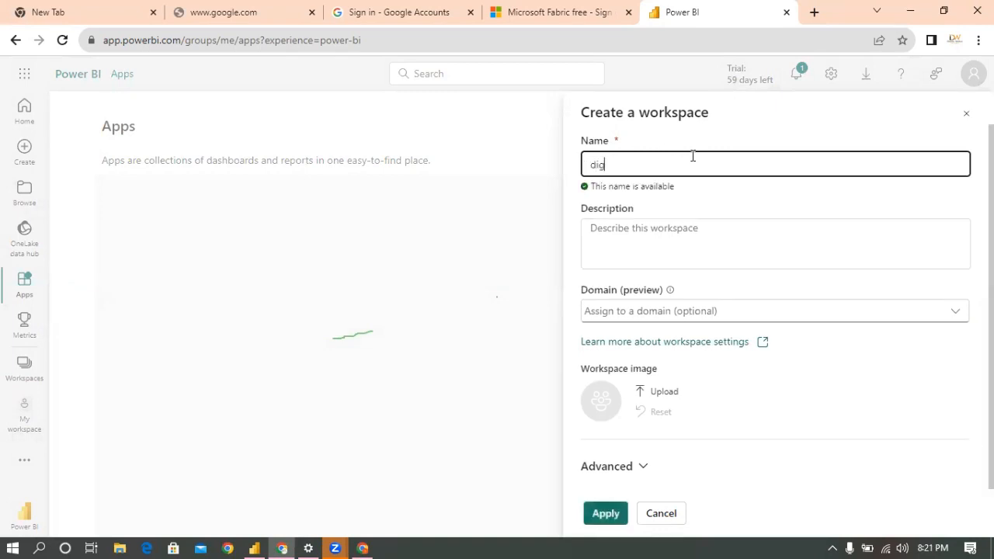
type("italworld")
left_click_drag(991, 311, 991, 312)
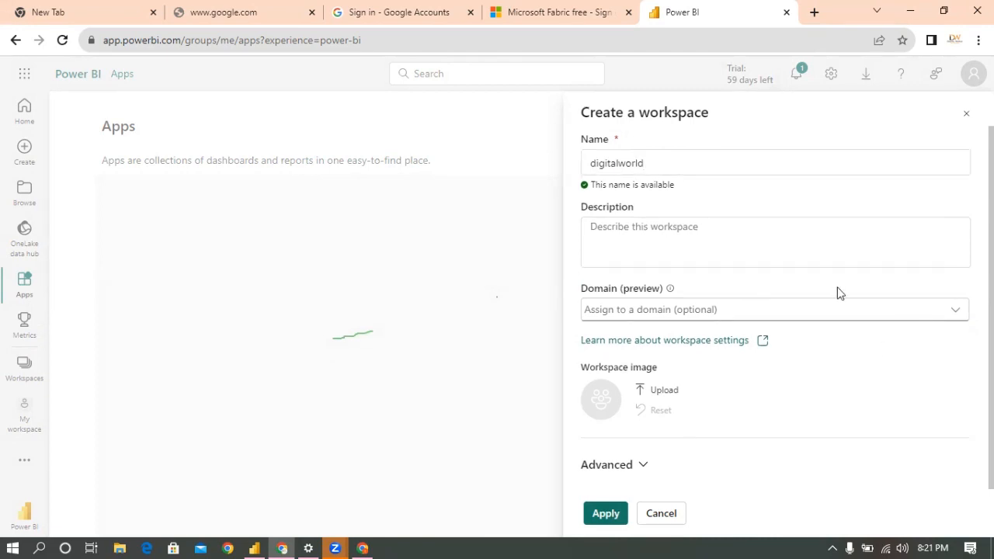
- Choose the Pro license mode in the advanced settings of the digitalworld workspace and create the workspace
left_click(646, 466)
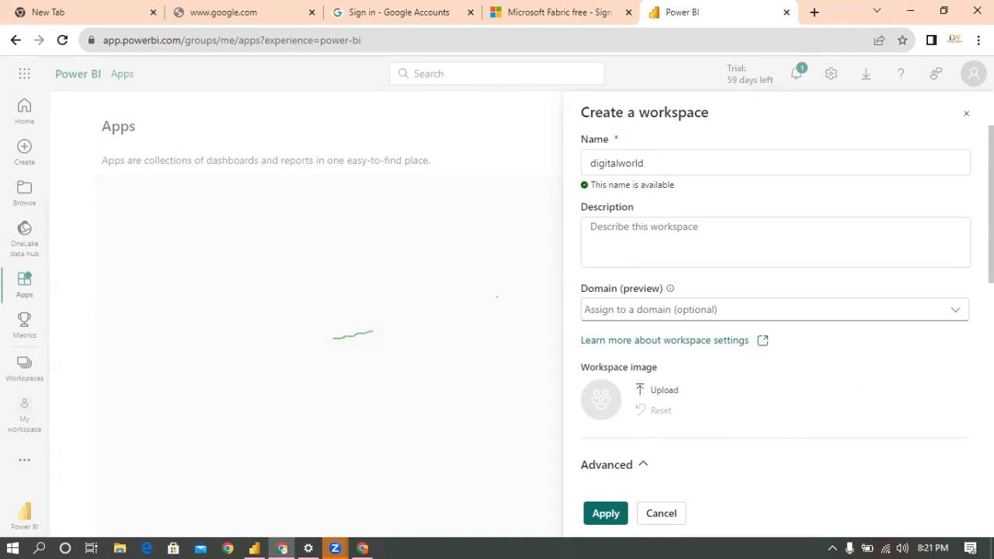
scroll(775, 310, "down", 5)
scroll(775, 311, "up", 5)
scroll(833, 358, "down", 5)
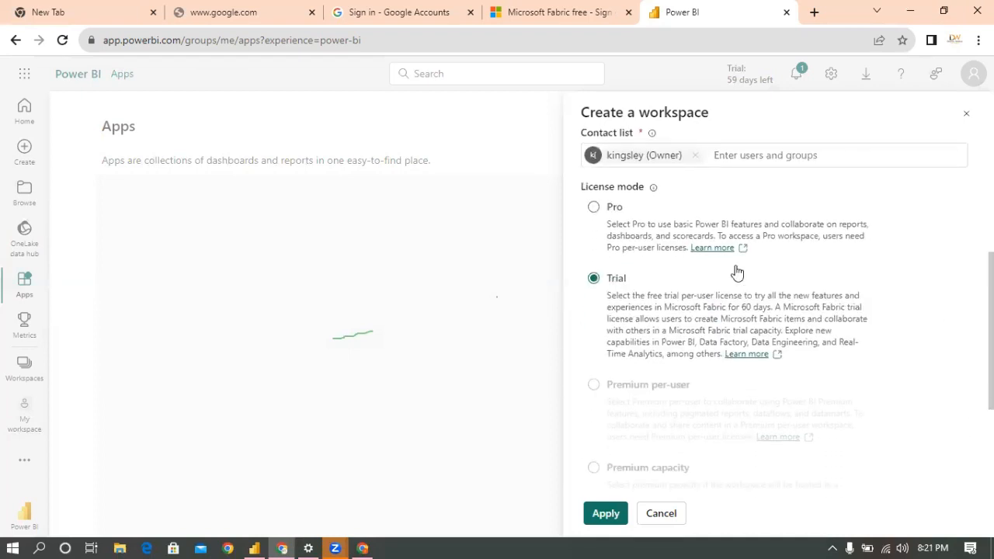
left_click(595, 208)
left_click(605, 515)
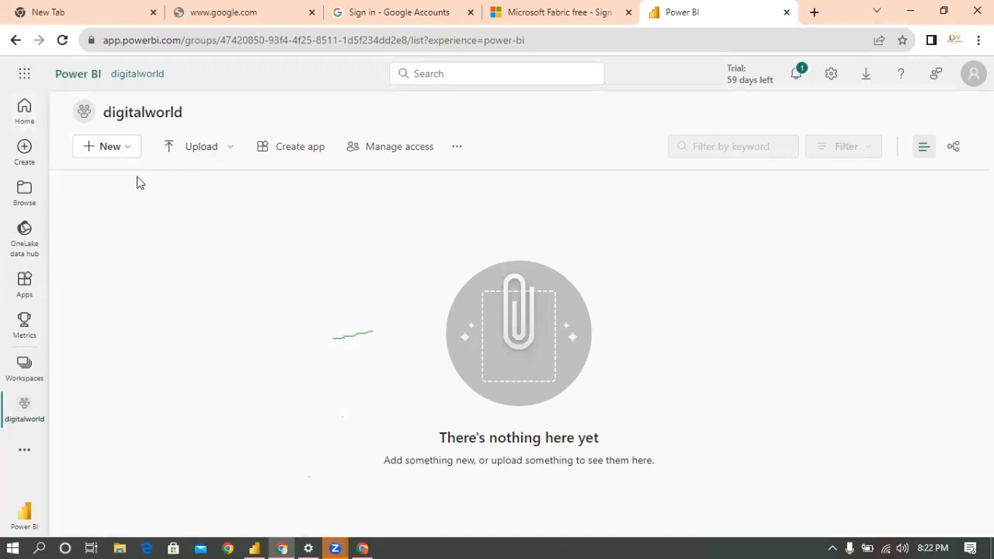
- View the options for adding new items and the access settings of the digitalworld workspace
left_click(127, 154)
left_click(128, 154)
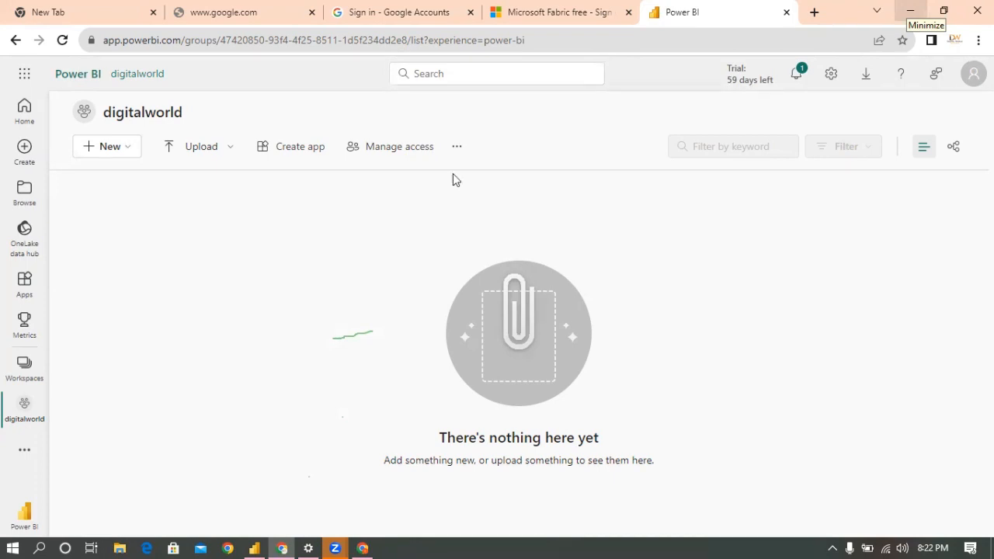
left_click(380, 147)
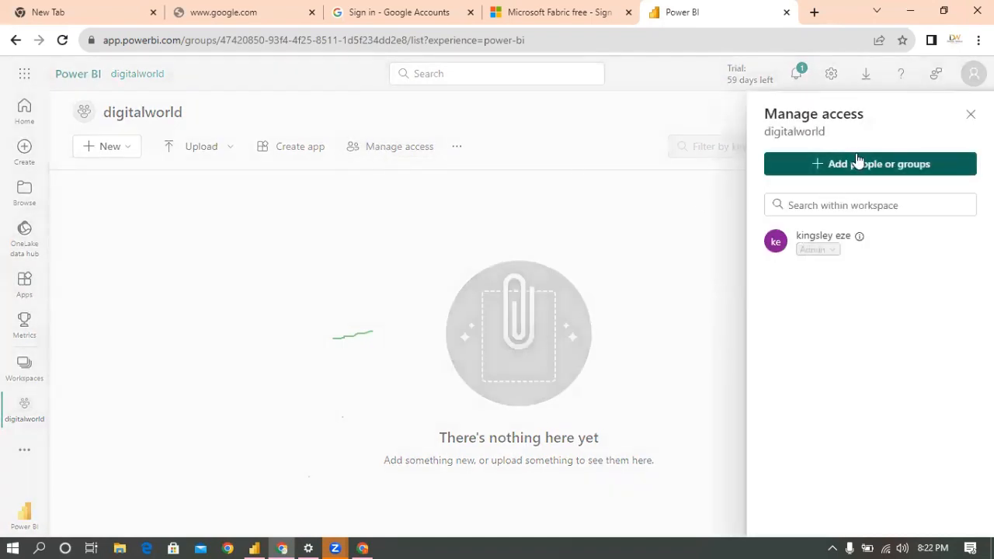
left_click(400, 153)
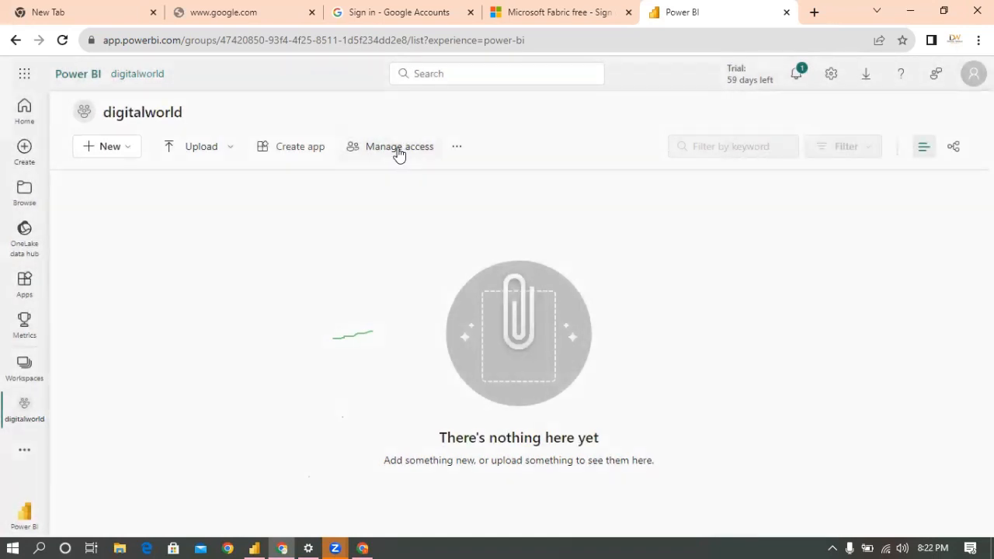
- Reopen the workspace's access settings, try out the search for members within the workspace, and close the settings
left_click(400, 153)
left_click(824, 205)
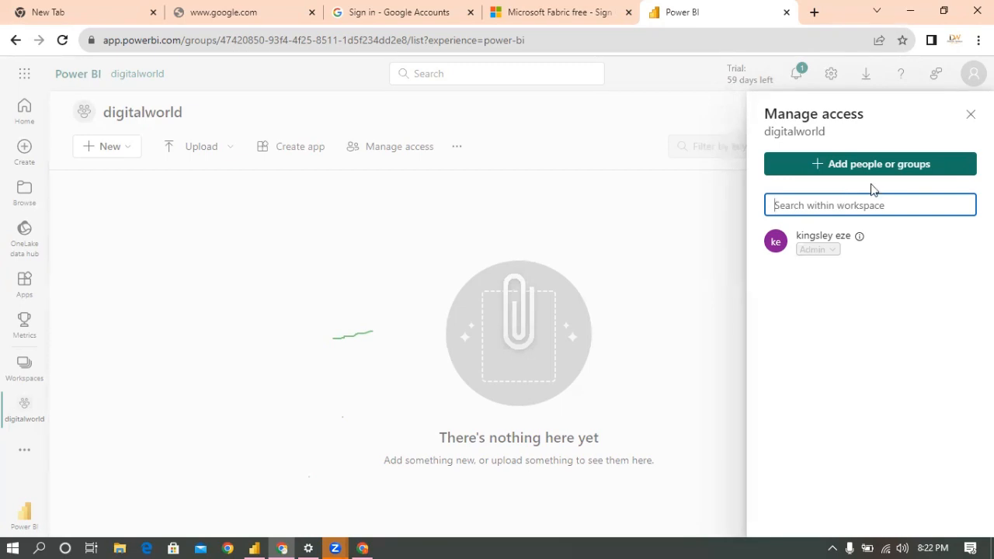
left_click(966, 136)
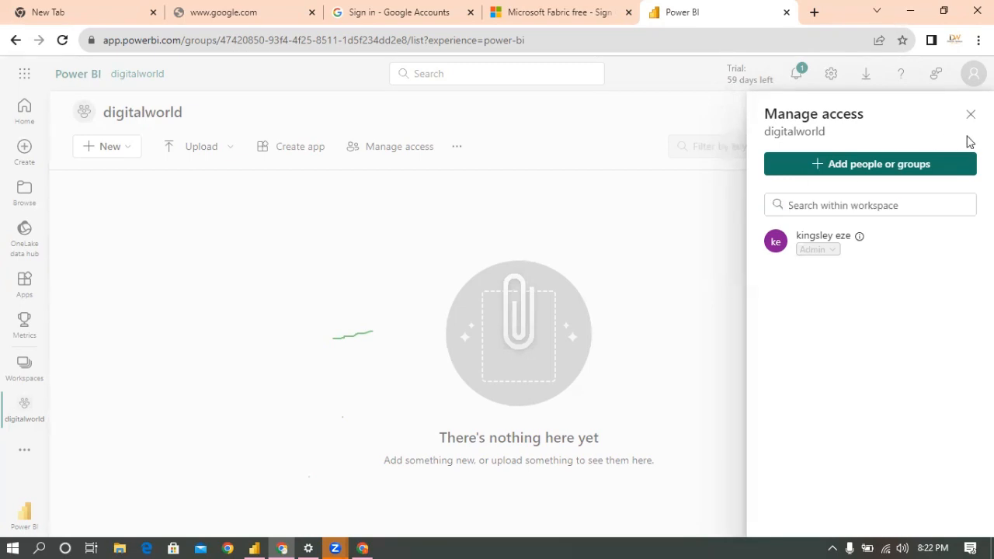
left_click(878, 201)
type("kin")
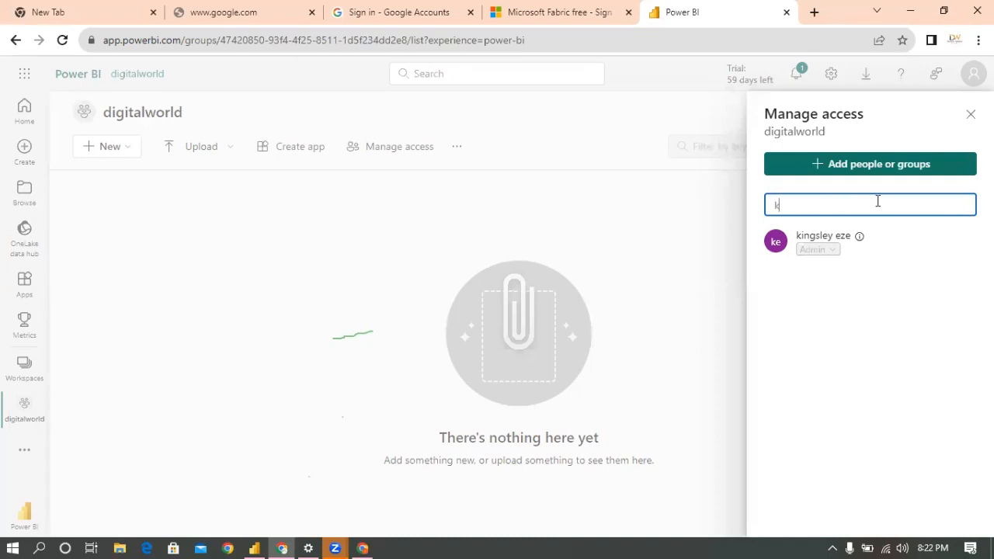
key("BackSpace")
key("BackSpace")
key("BackSpace")
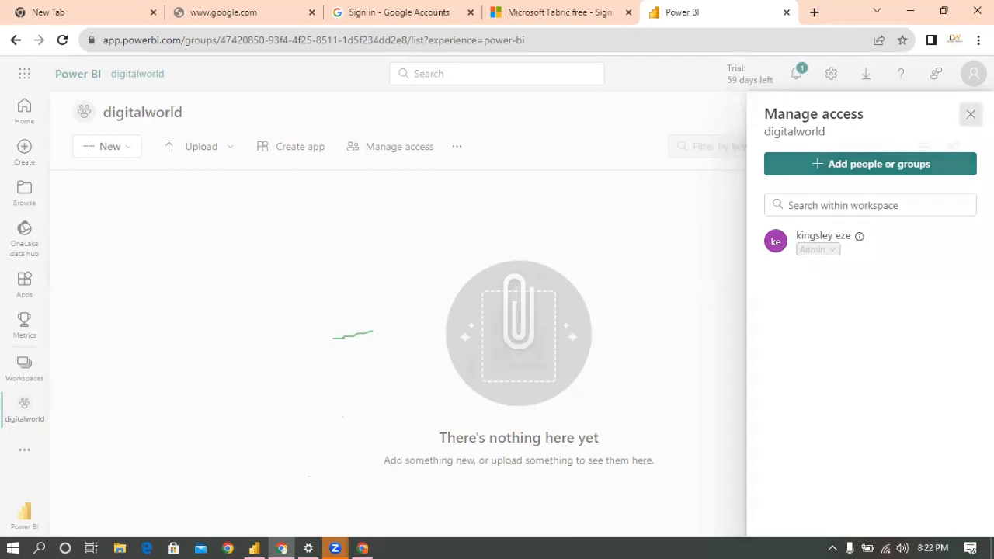
left_click(970, 114)
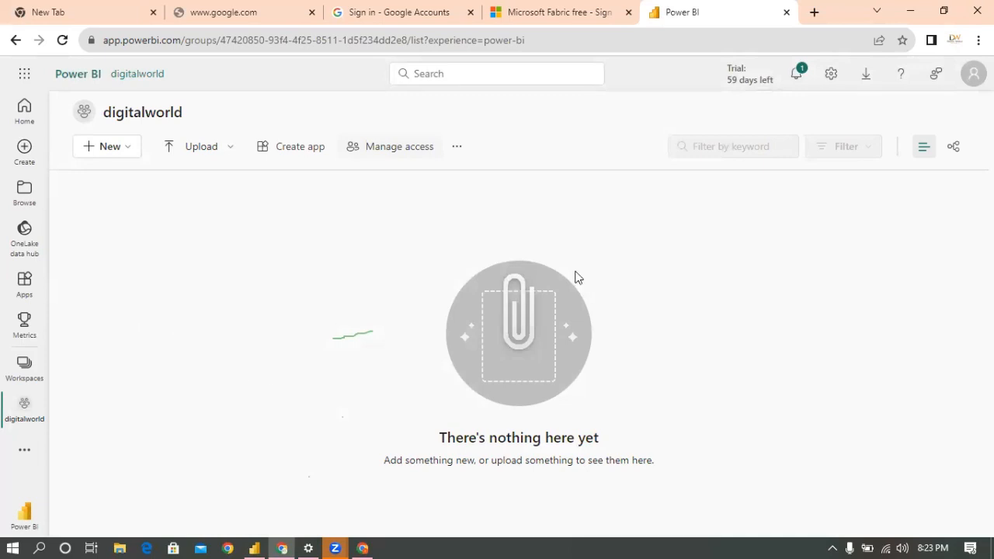
- Switch to Power BI Desktop and start signing in
left_click(255, 547)
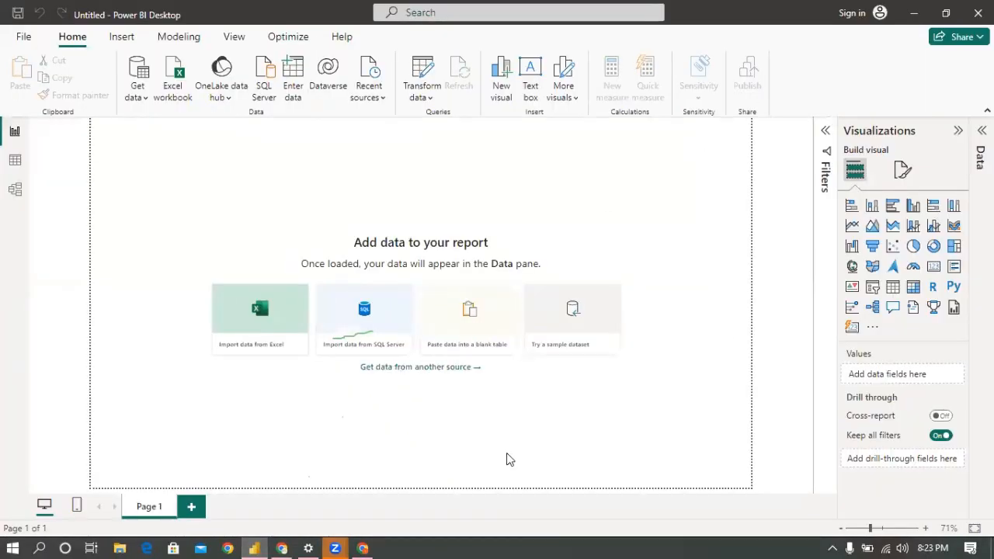
left_click(362, 548)
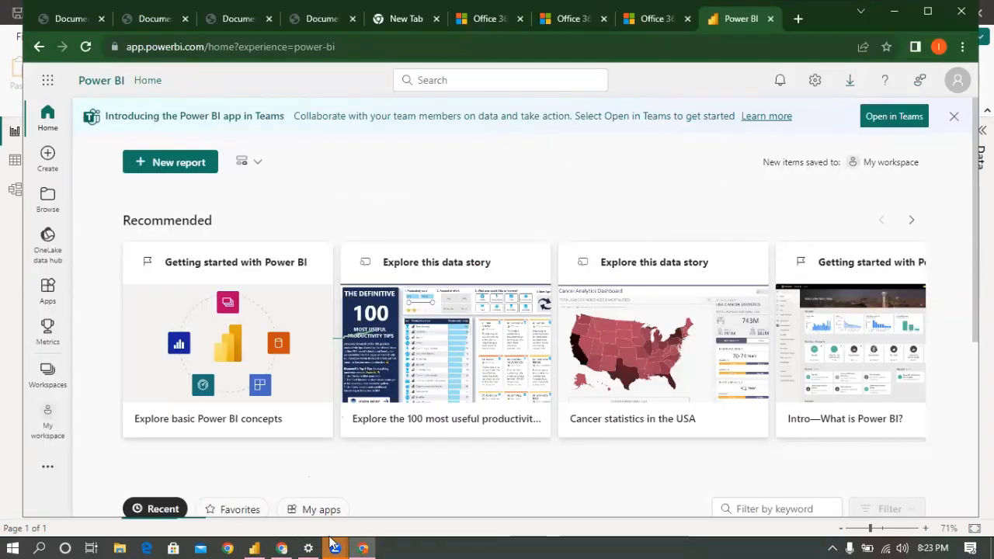
left_click(254, 548)
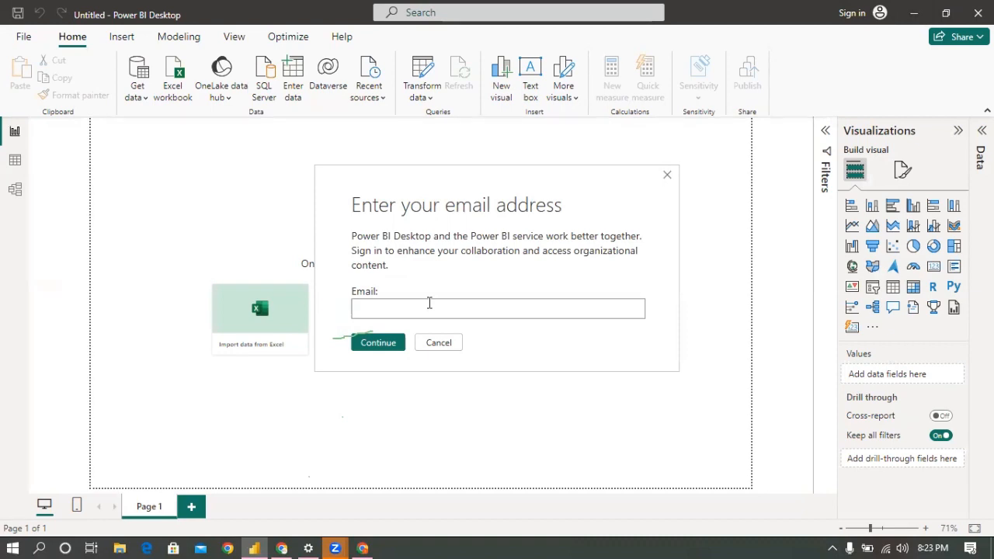
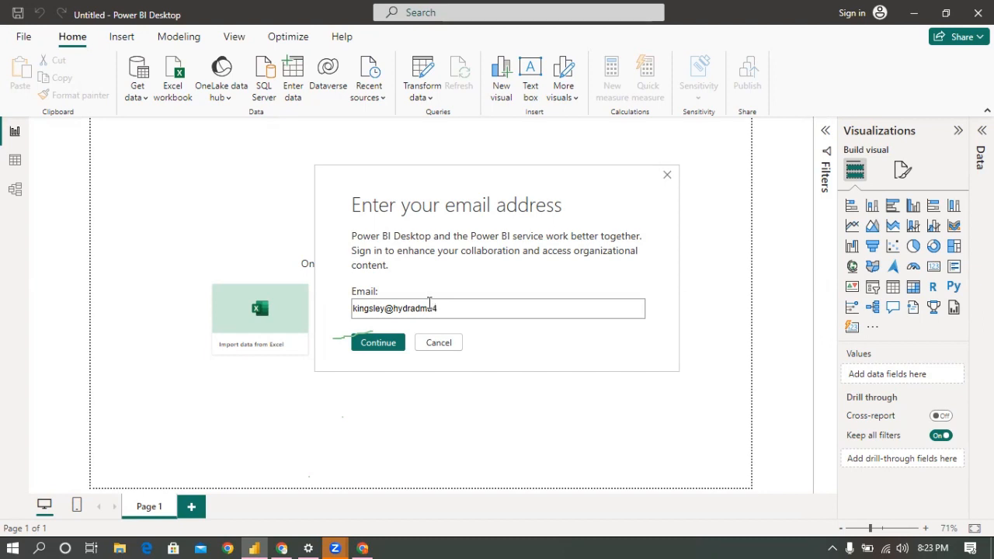
- Enter the work account's email address in the sign-in dialog and submit it
left_click(388, 344)
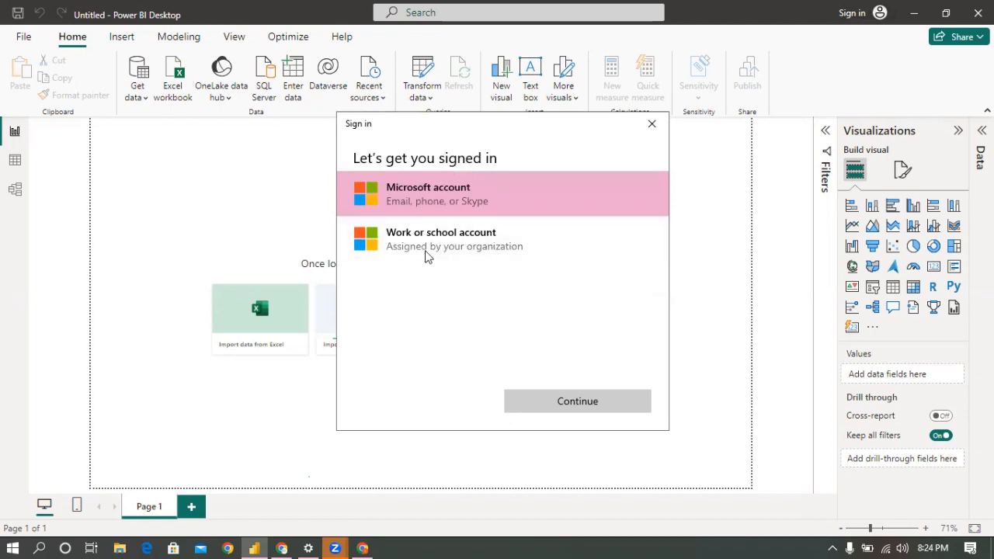
- Try to continue the sign-in with the Microsoft account option
left_click(422, 192)
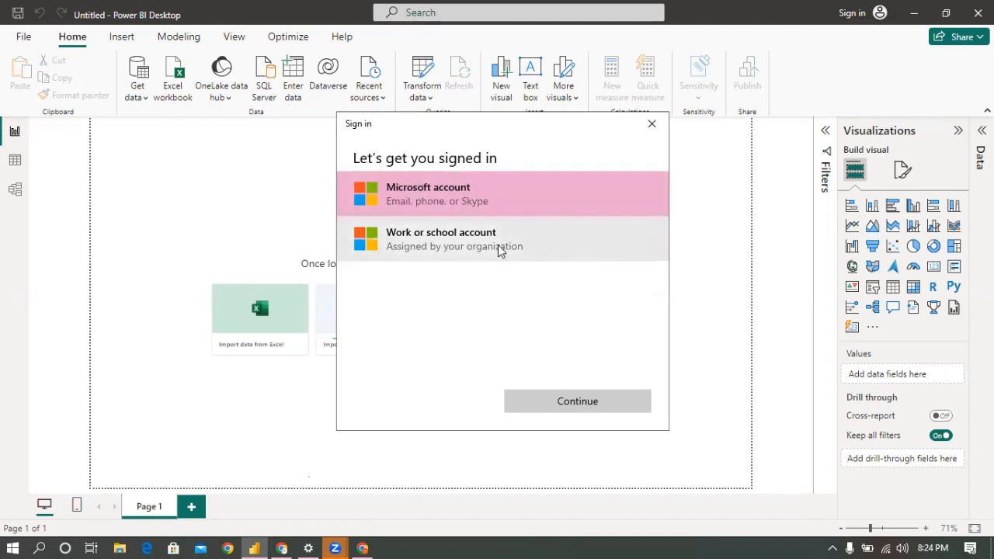
left_click(499, 246)
left_click(471, 210)
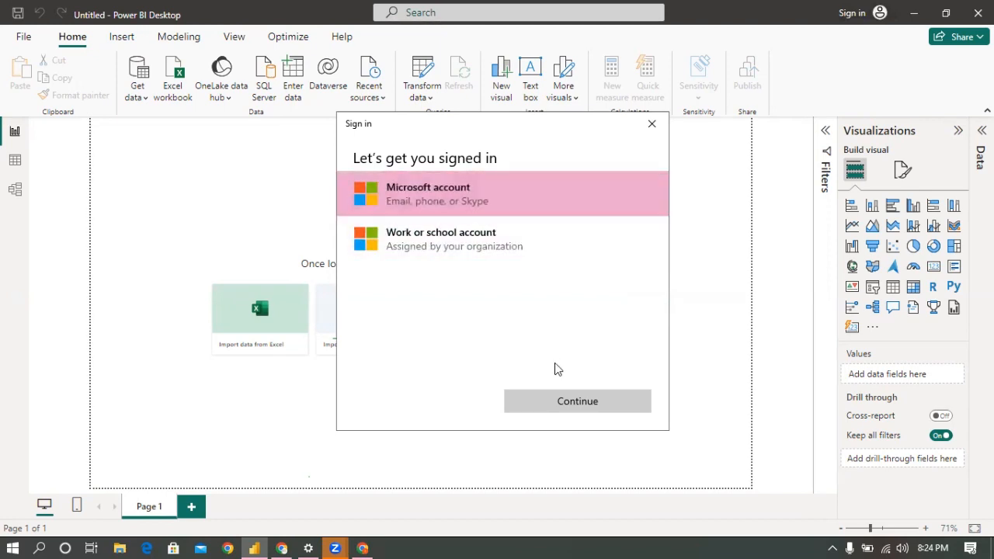
left_click(577, 402)
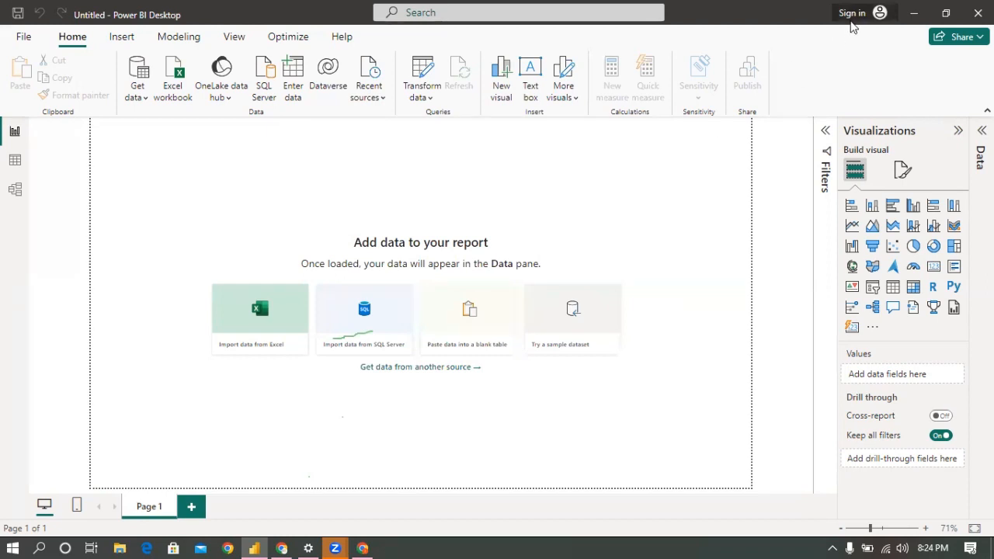
- Restart the Power BI Desktop sign-in and submit the work account's email address again
left_click(851, 21)
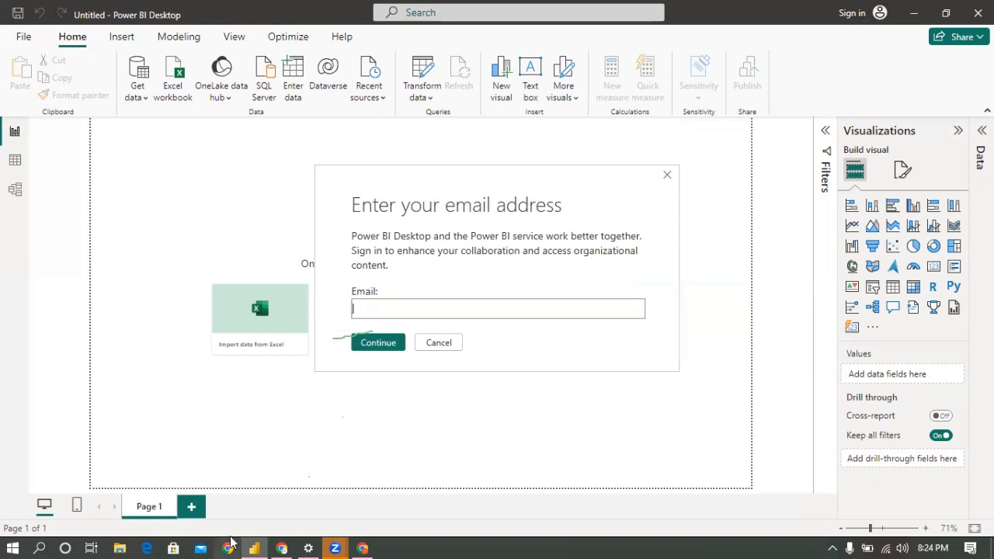
left_click(281, 546)
left_click(281, 546)
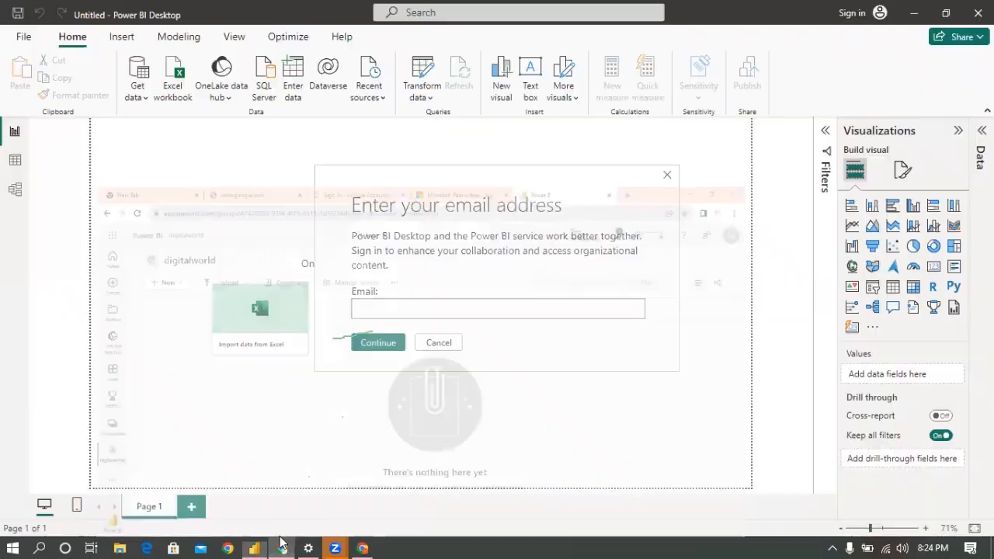
left_click(403, 317)
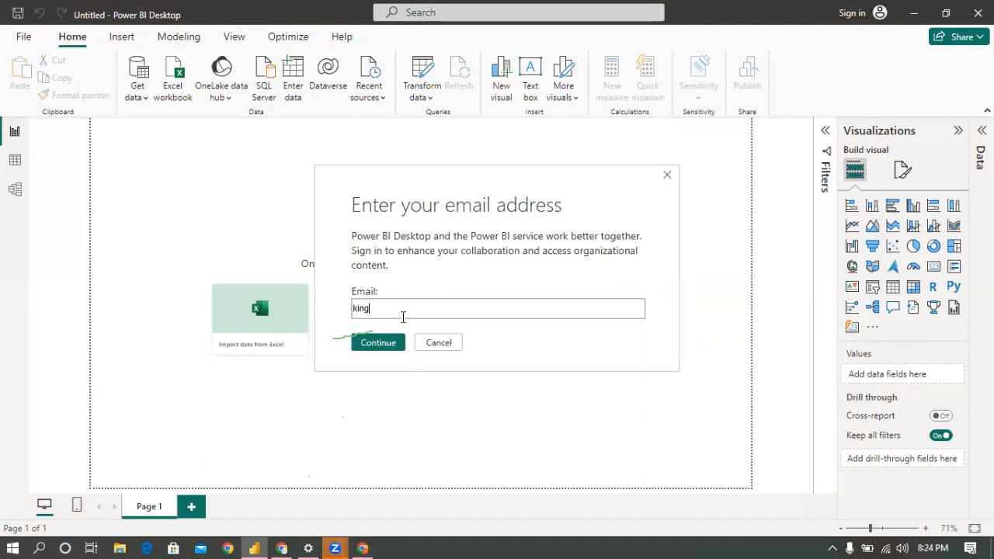
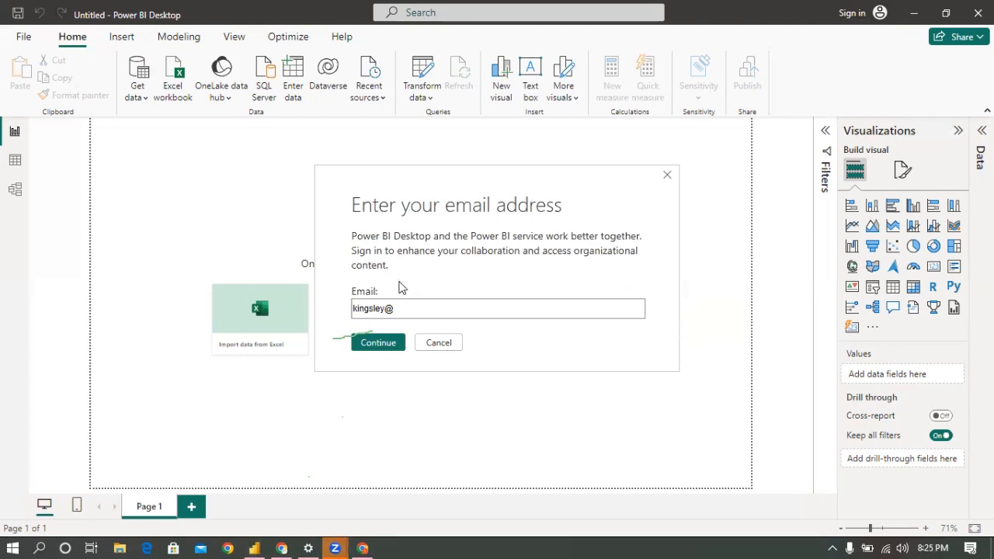
left_click(408, 312)
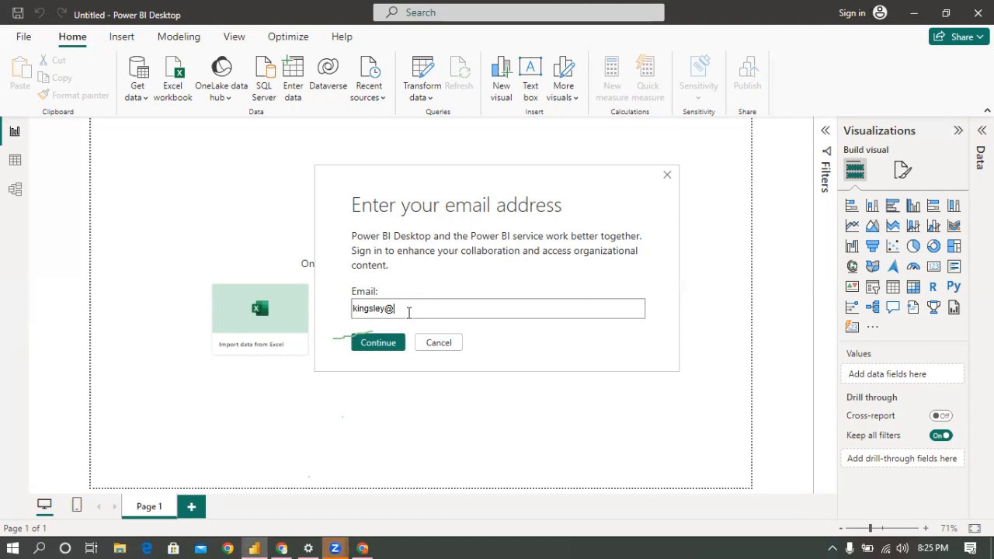
type("hyd")
key("BackSpace")
type("radma")
type("4.onmicrosoft.")
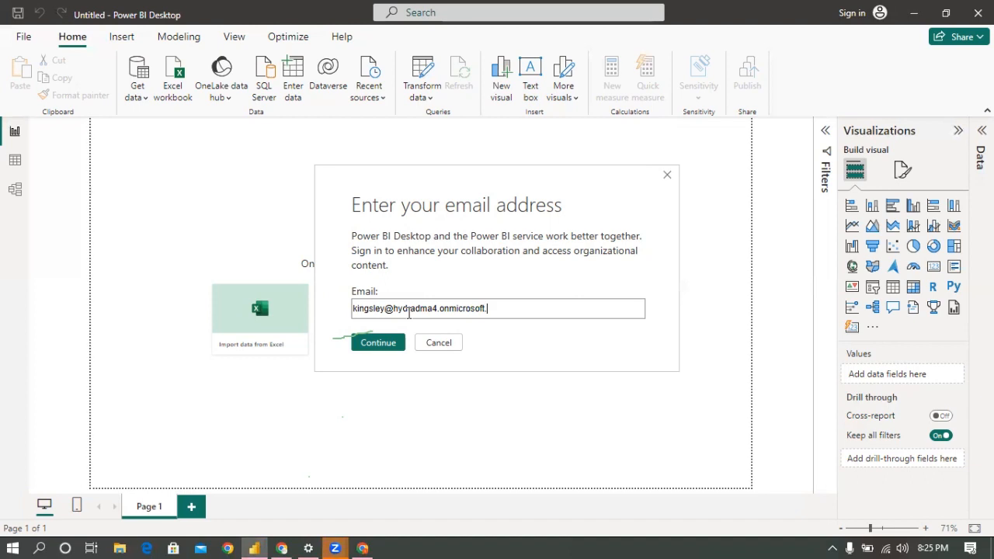
type("com")
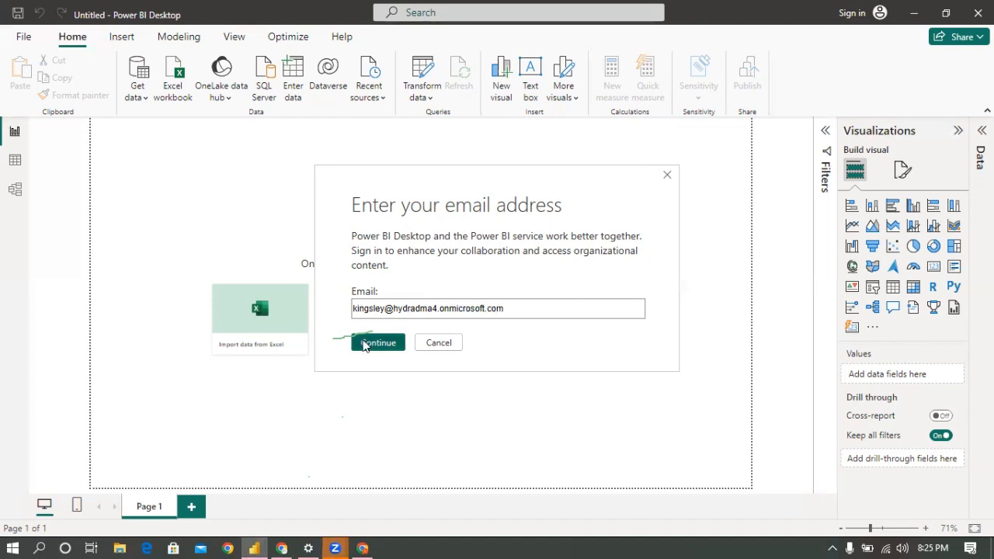
left_click(377, 342)
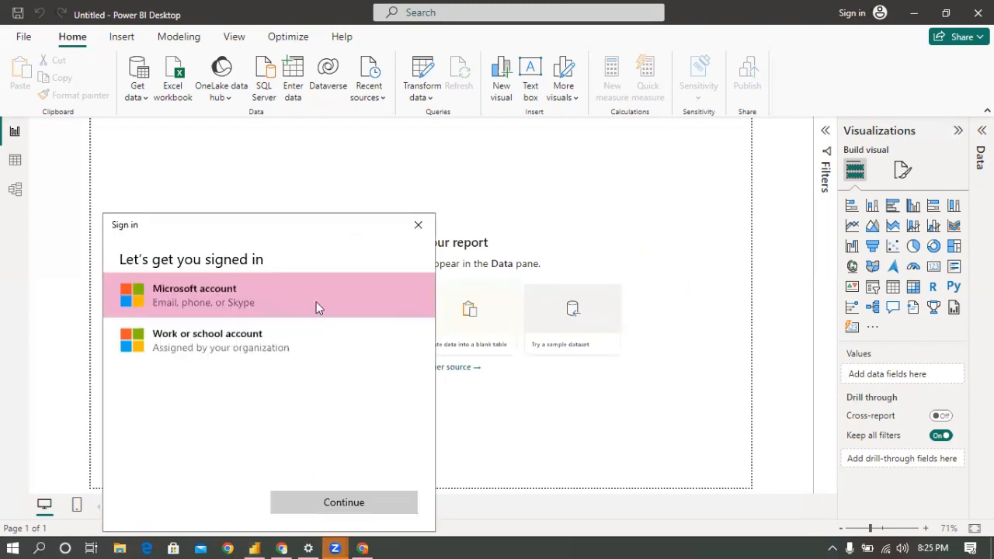
- Continue with the Microsoft account option and submit the work account's email address on the Microsoft sign-in page
left_click(318, 503)
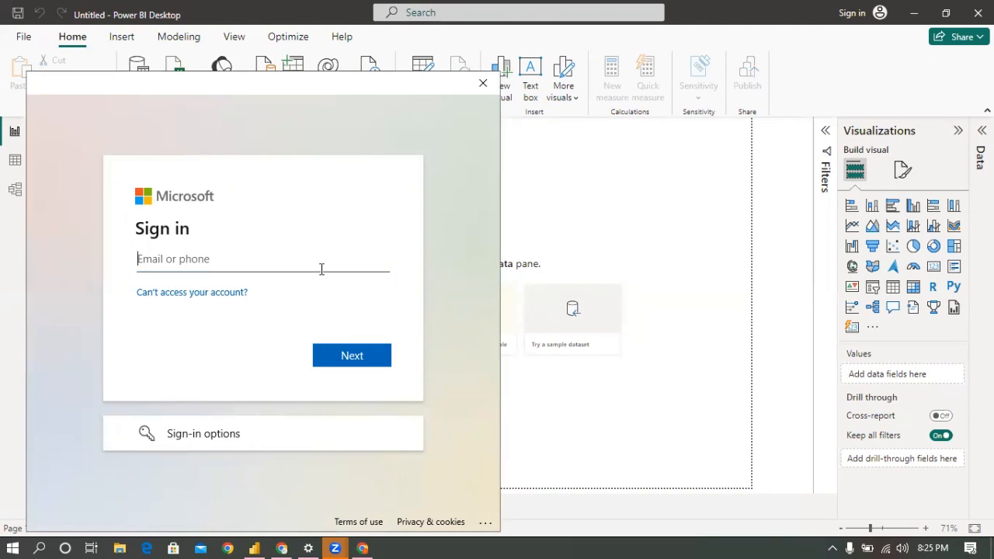
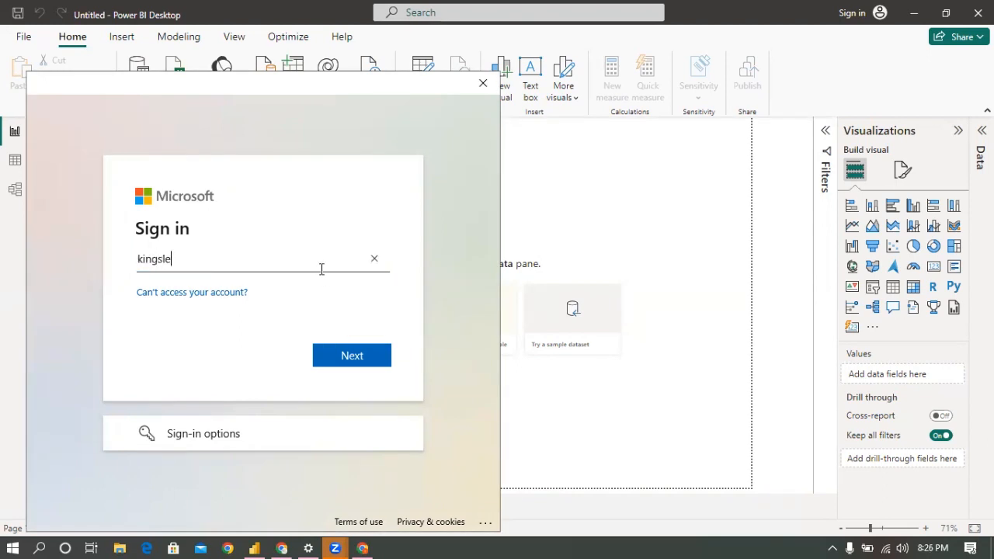
key("Left")
key("Left")
key("Left")
key("Left")
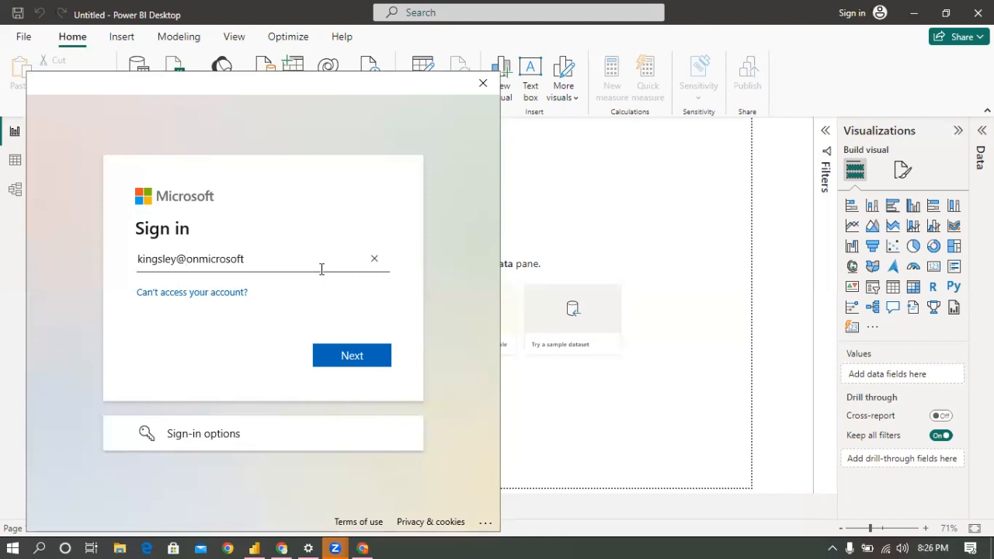
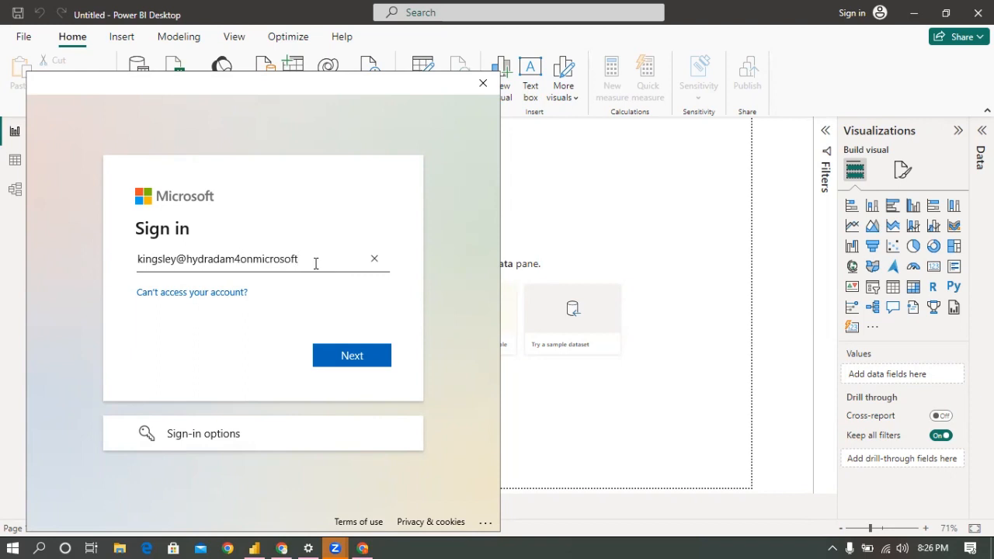
left_click(242, 259)
type(".")
left_click(329, 356)
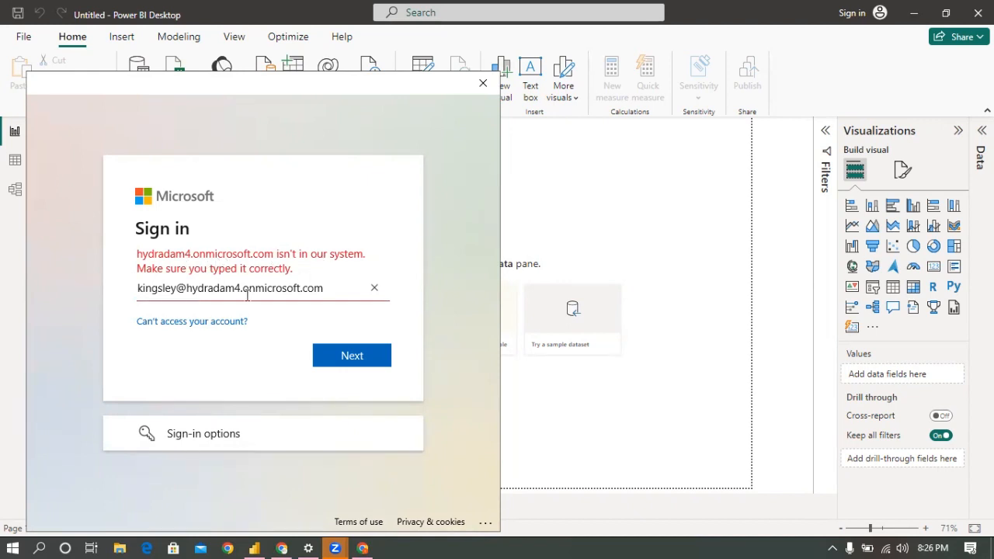
- Correct the misspelled domain in the work account's email address and submit it
left_click(230, 288)
key("BackSpace")
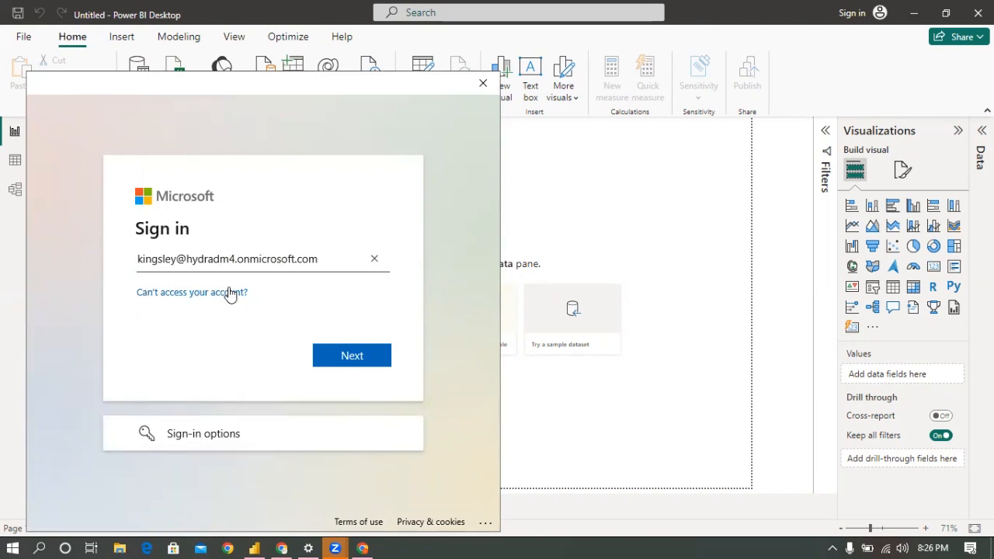
type("a")
left_click(340, 360)
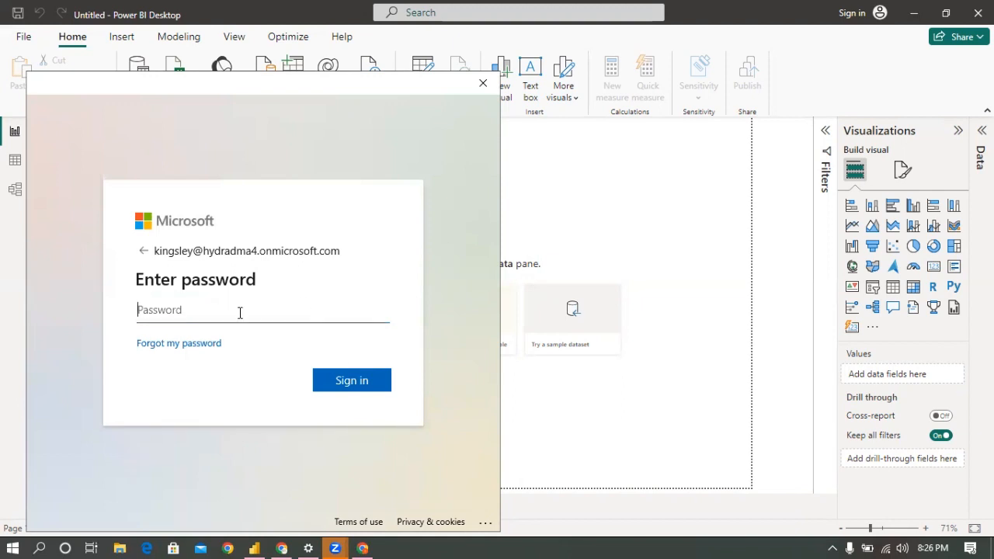
- Enter the work account's password and sign in
type("***")
key("BackSpace")
key("BackSpace")
key("BackSpace")
type("***********11")
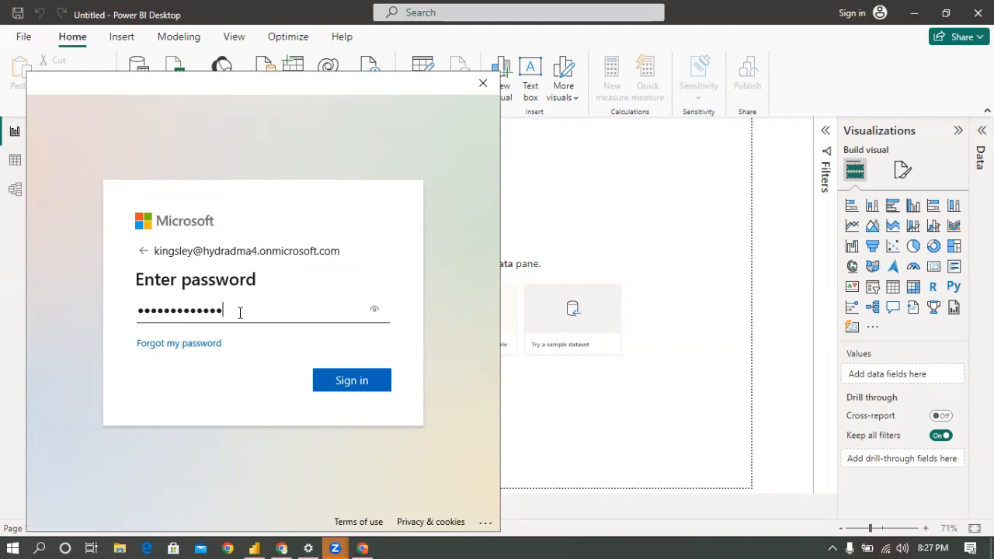
left_click(376, 310)
left_click(348, 393)
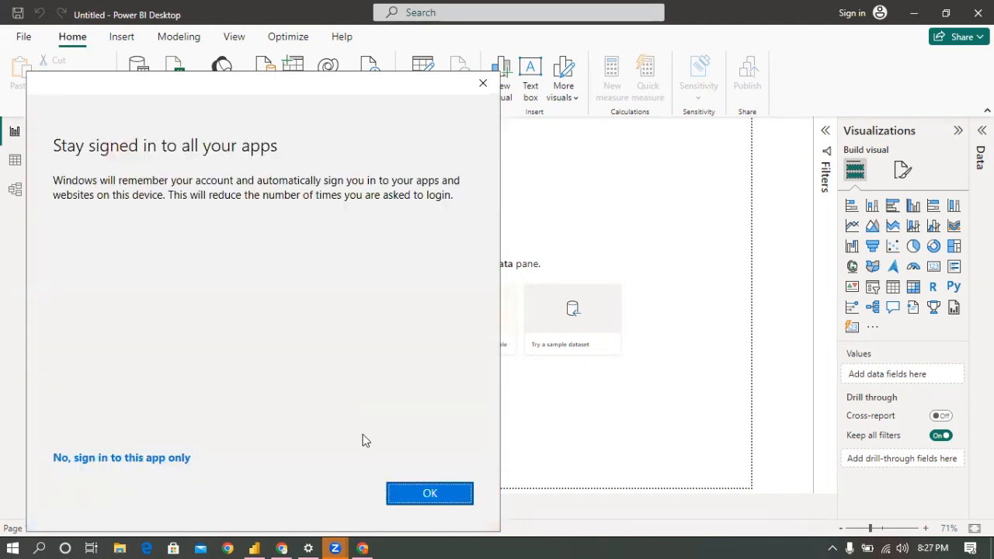
- Agree to stay signed in to all apps, finish the account setup, and check the signed-in account's details
left_click(429, 500)
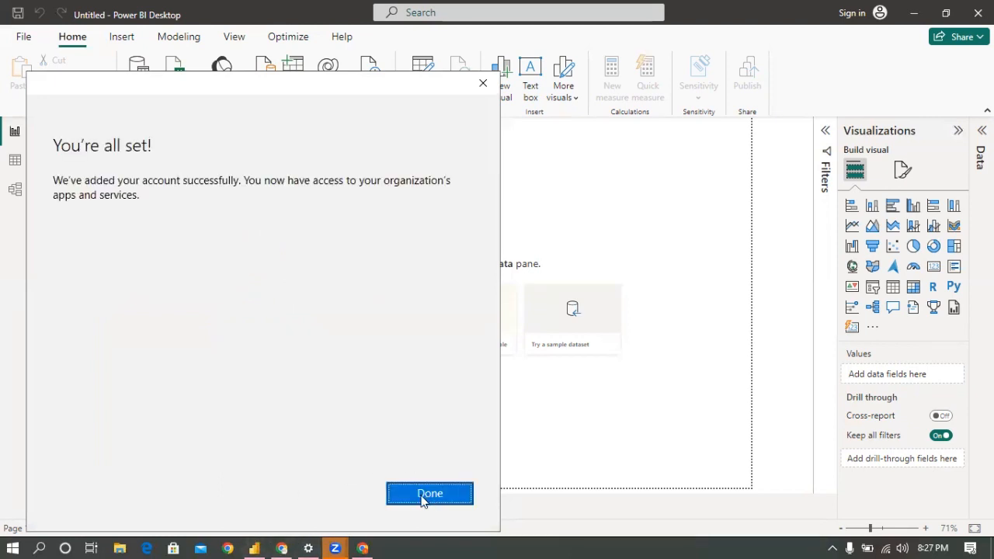
left_click(424, 499)
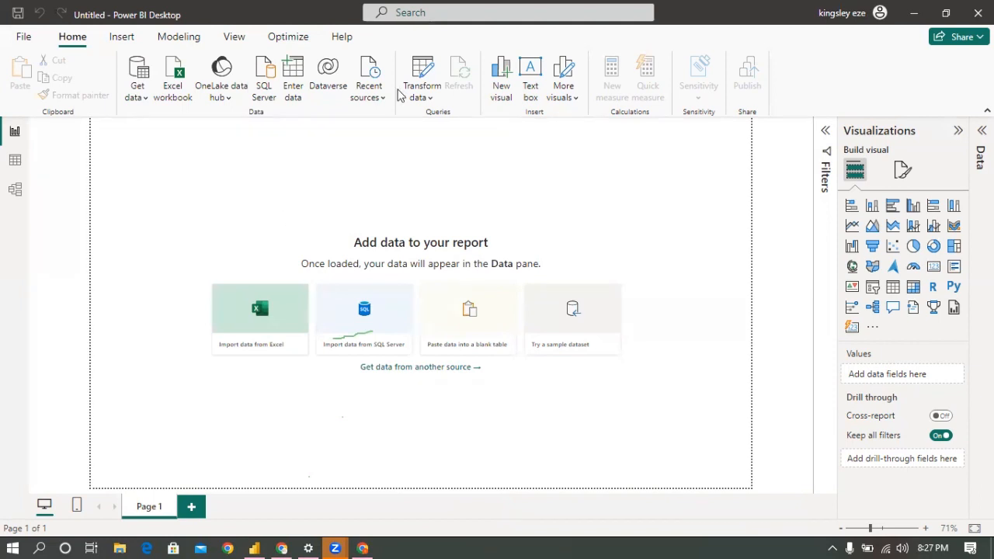
left_click(842, 12)
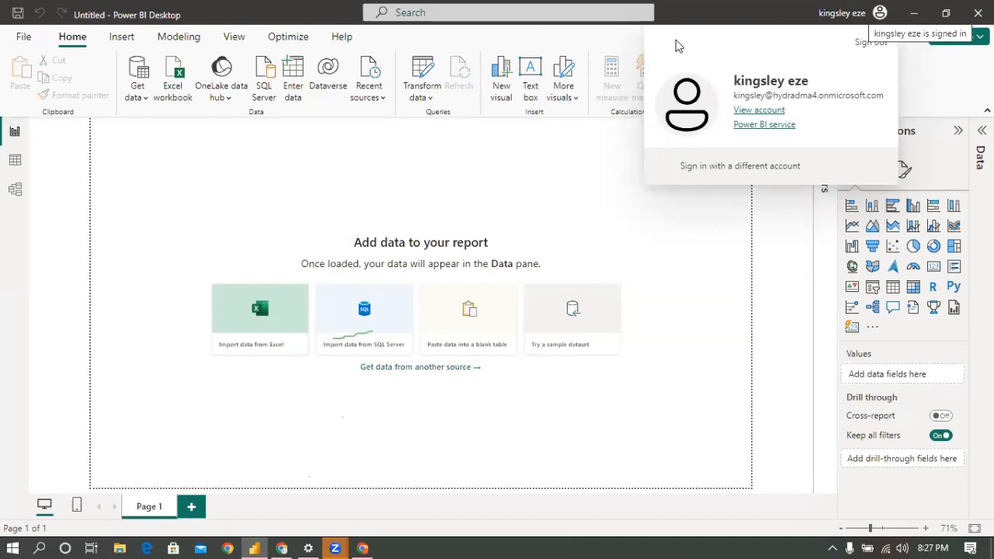
left_click(331, 209)
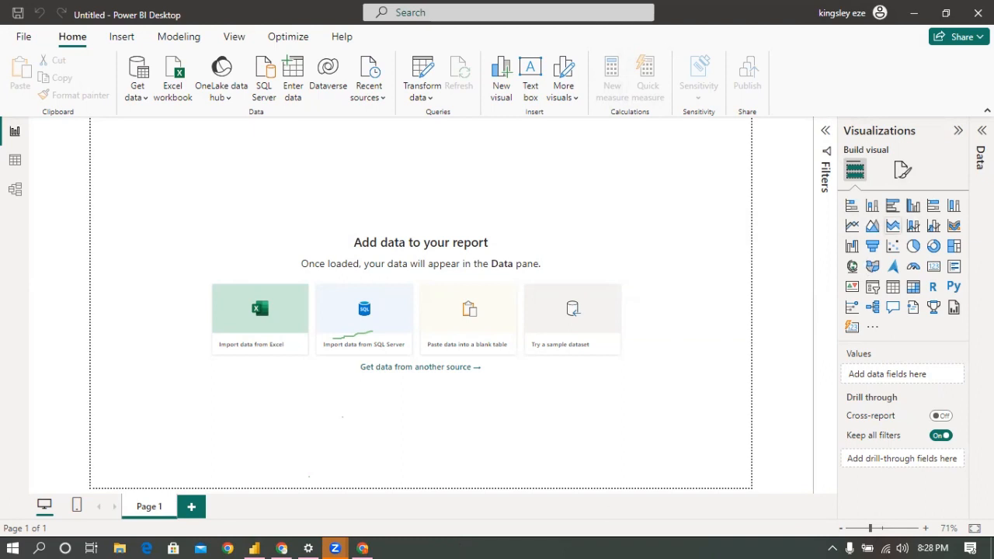
left_click(913, 12)
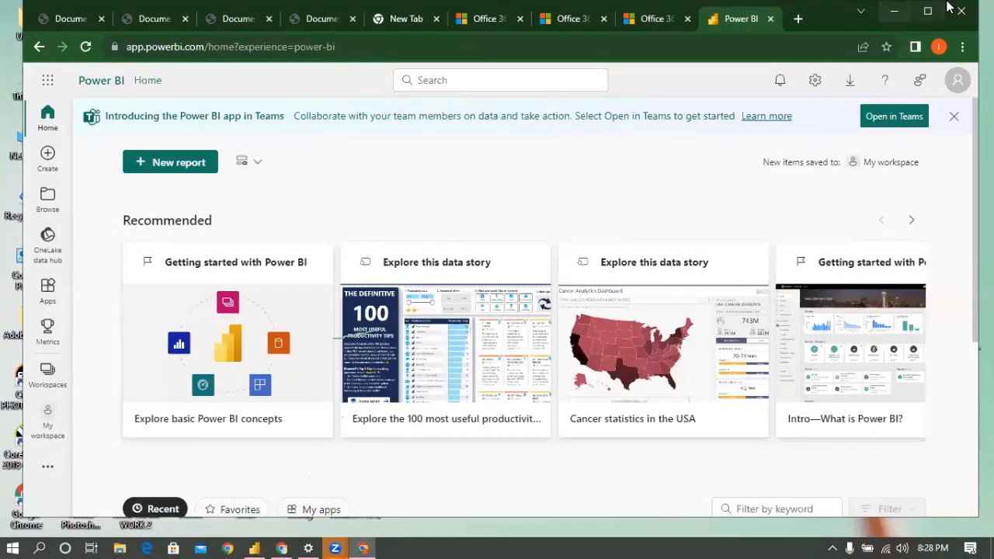
left_click(894, 11)
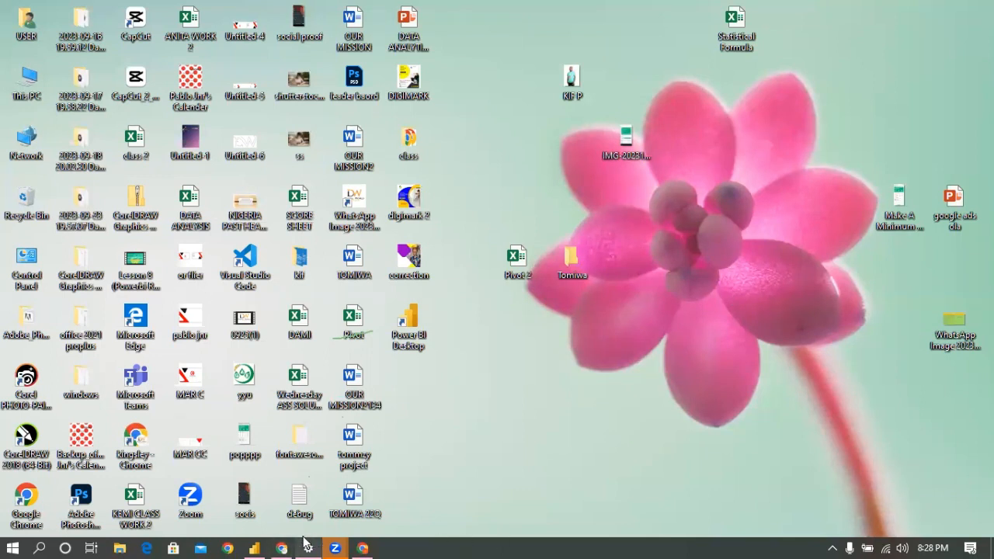
left_click(256, 545)
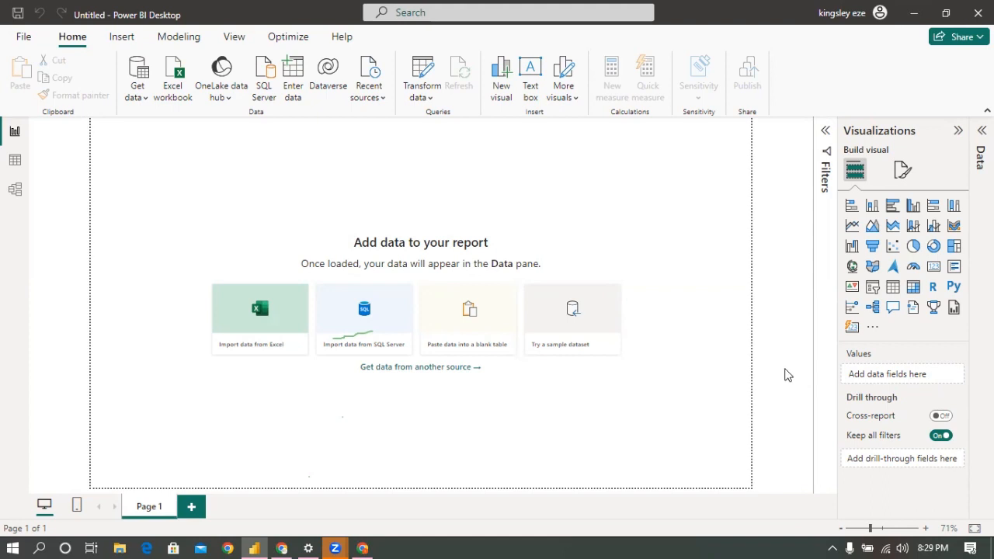
mouse_move(361, 543)
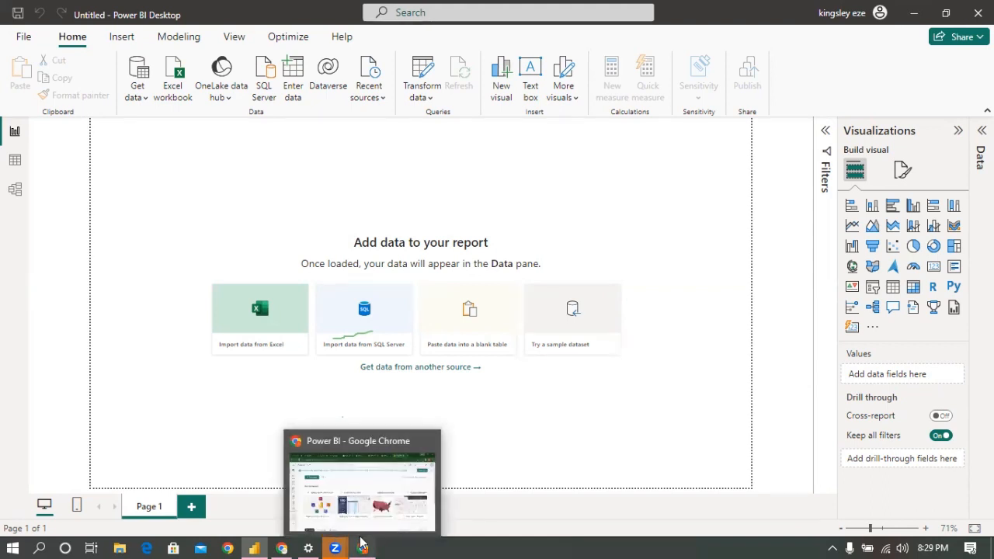
left_click(362, 547)
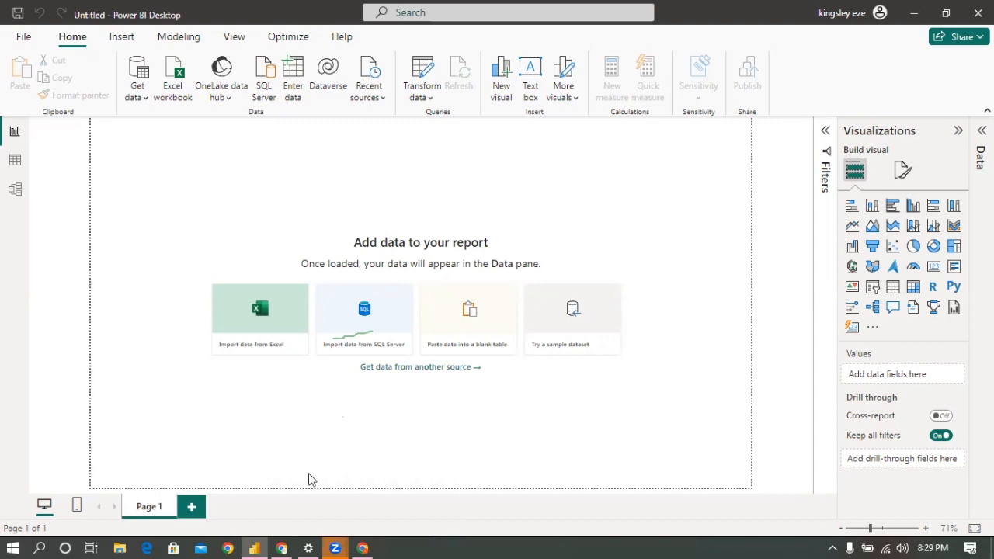
- Switch to the Power BI service in Chrome, show its Home page and briefly open the "Intro—What is Power BI?" item
left_click(288, 545)
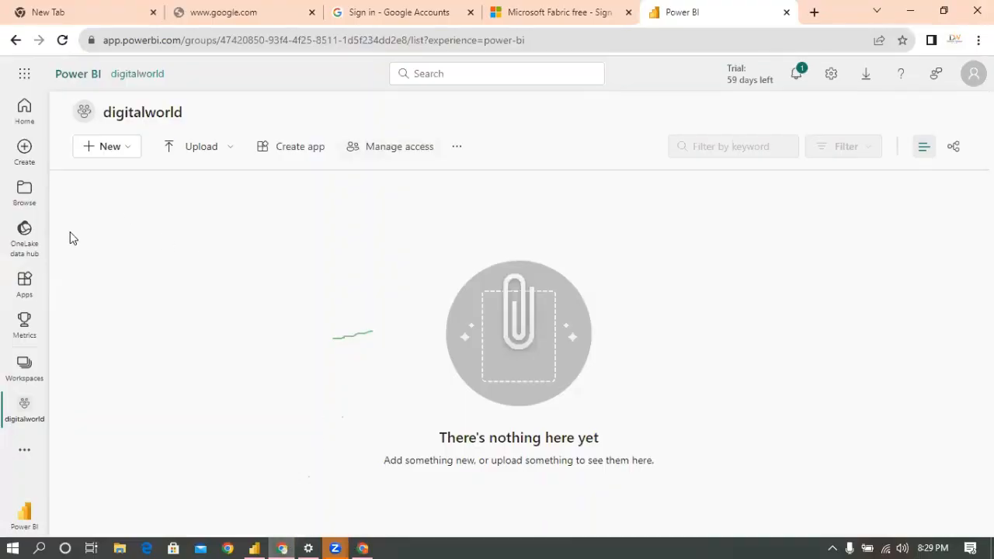
left_click(25, 110)
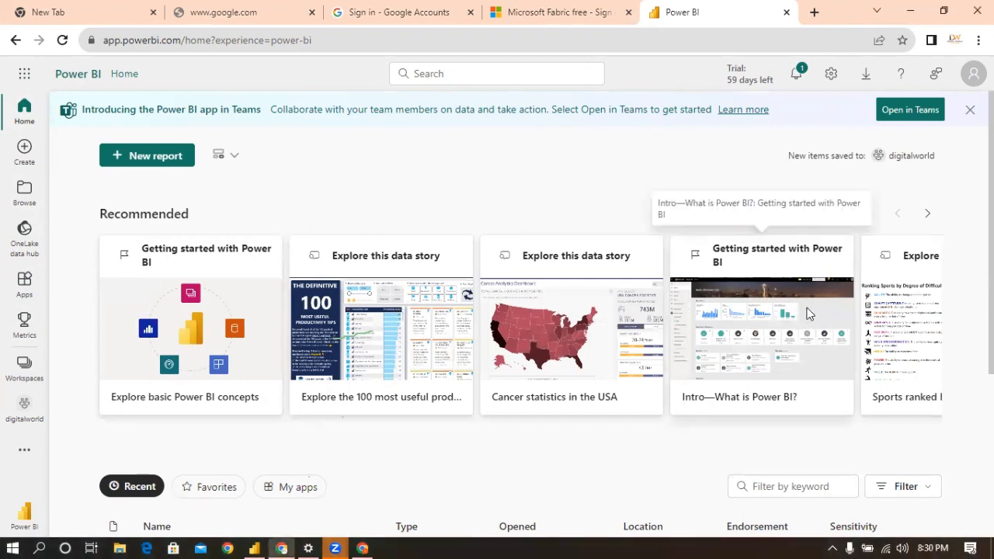
left_click(807, 314)
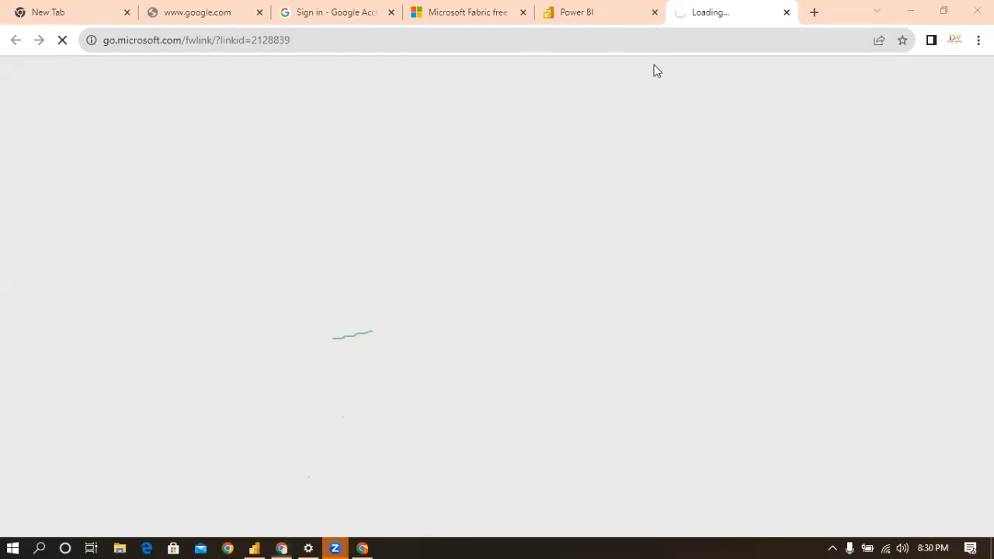
left_click(595, 9)
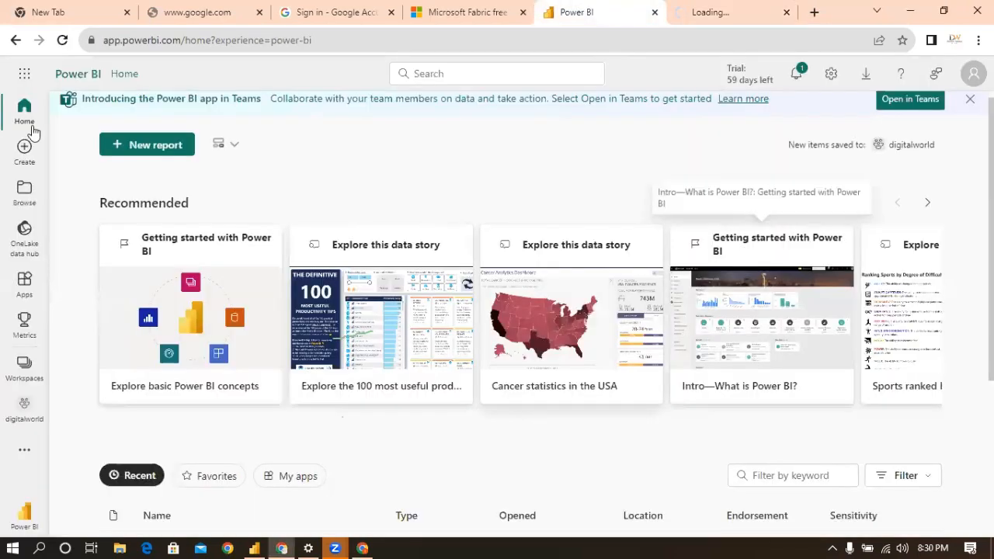
- Browse the published datasets offered for a new report, open the Purview Hub dataset in its own page, and leave the dataset picker
left_click(22, 148)
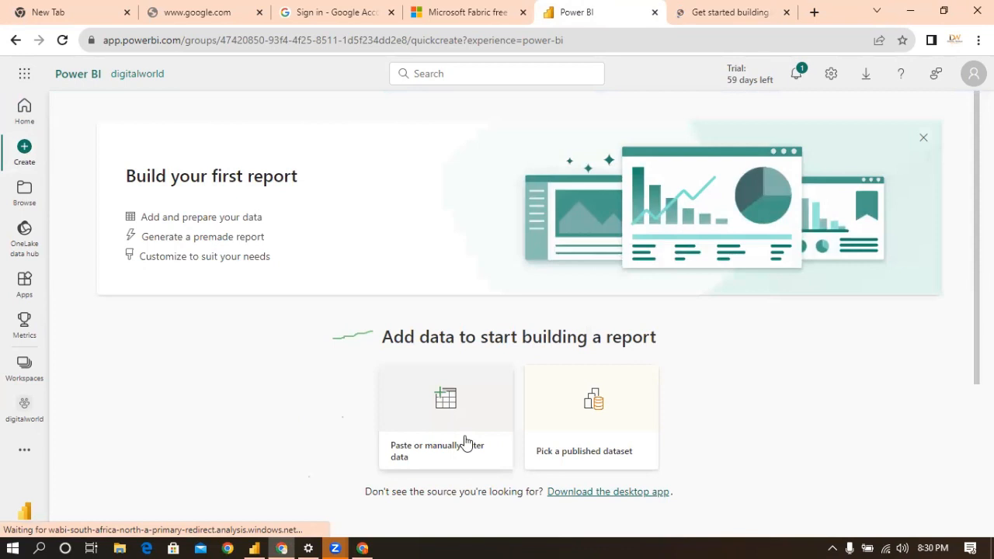
left_click(575, 429)
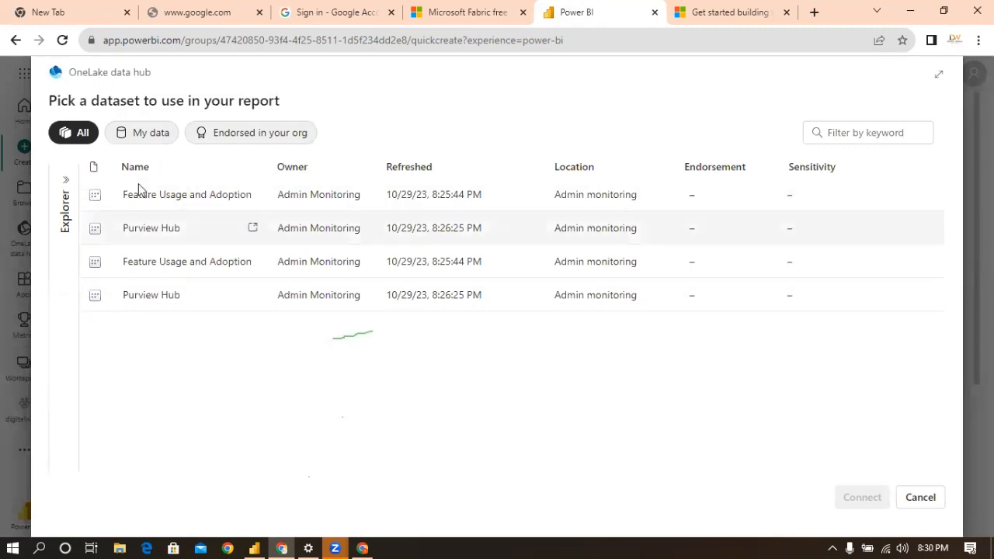
left_click(146, 226)
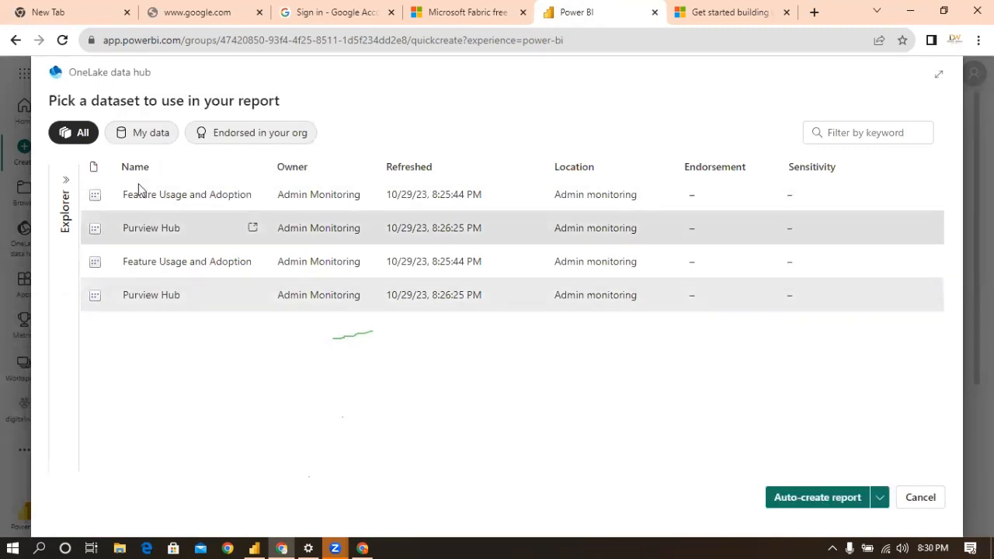
left_click(160, 274)
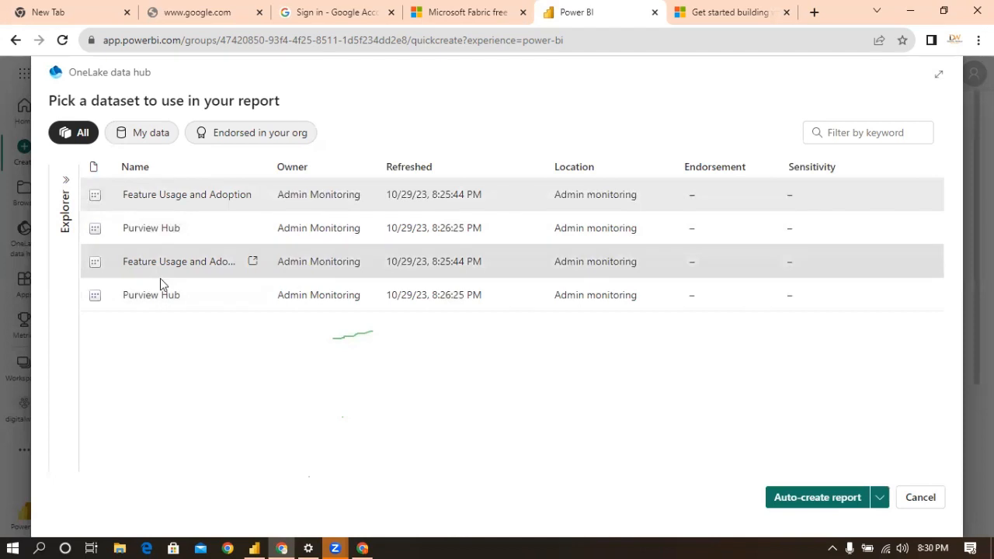
left_click(178, 300)
left_click(253, 298)
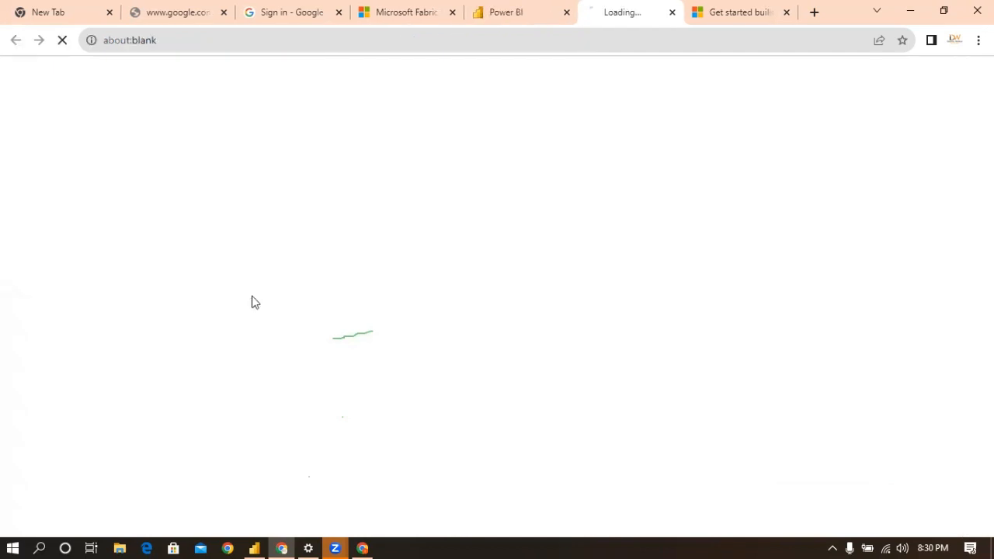
left_click(505, 9)
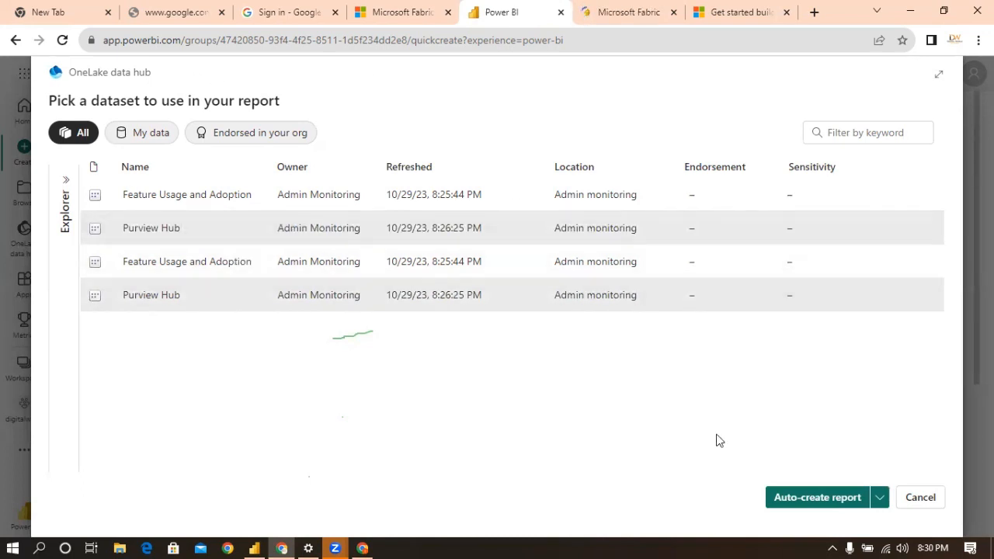
left_click(915, 497)
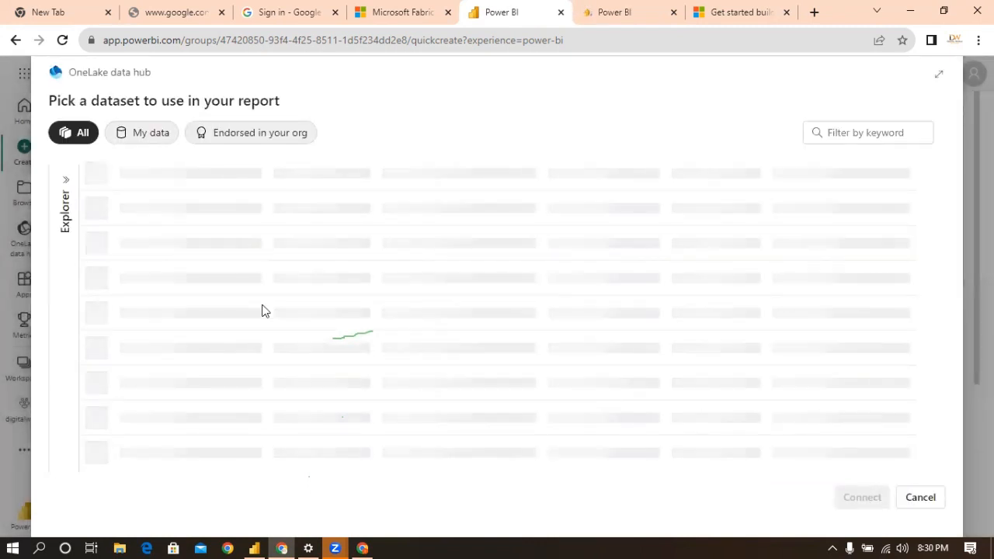
left_click(910, 501)
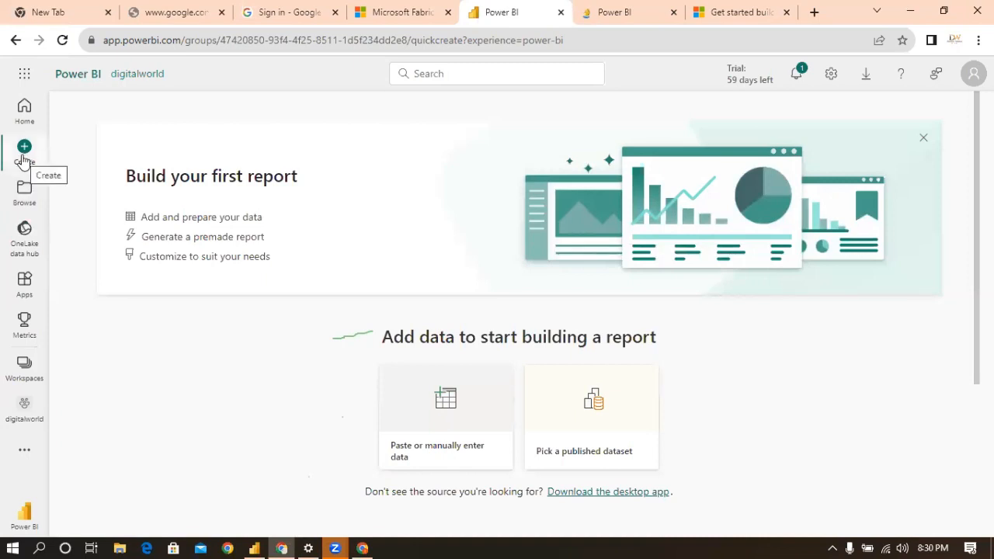
- Create a new report automatically from the published Feature Usage and Adoption dataset
left_click(27, 107)
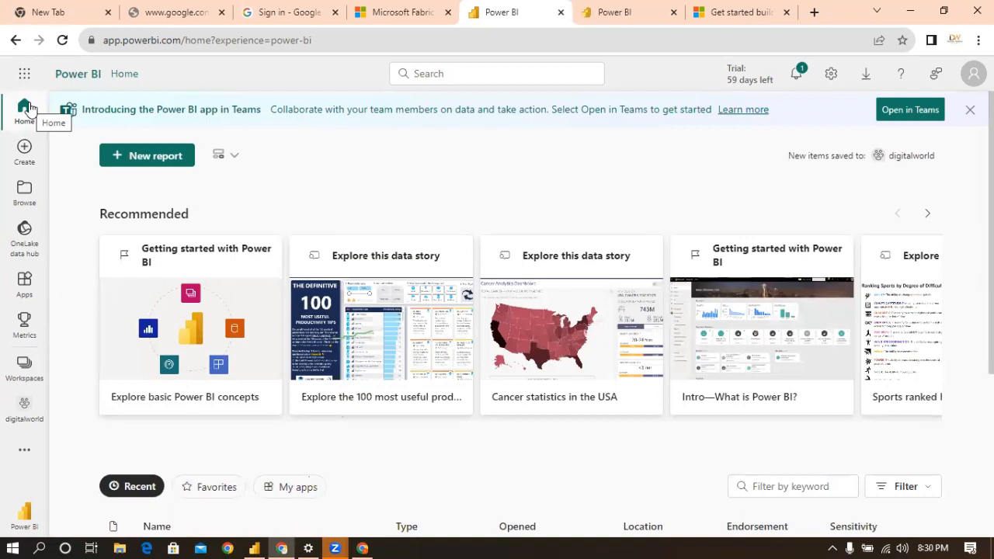
left_click(24, 150)
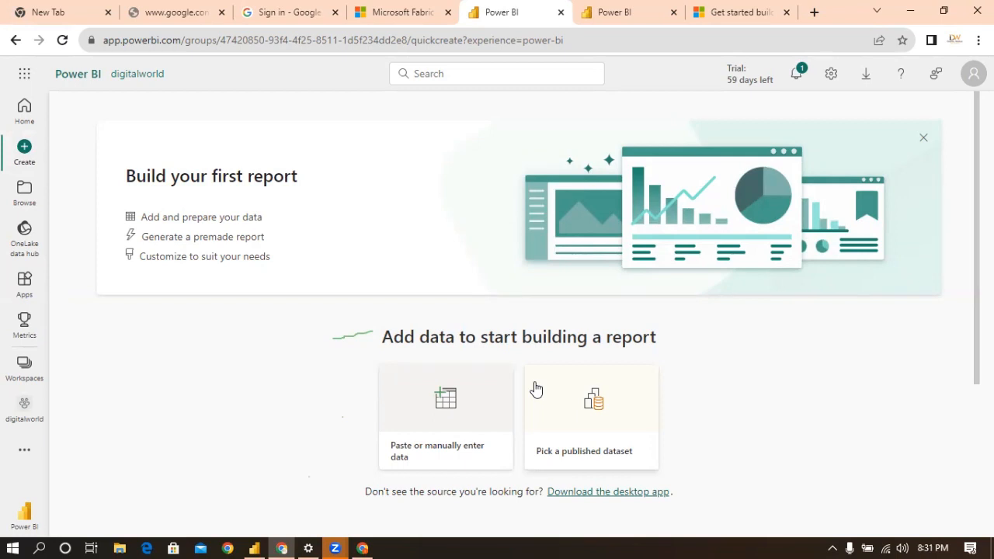
left_click(536, 389)
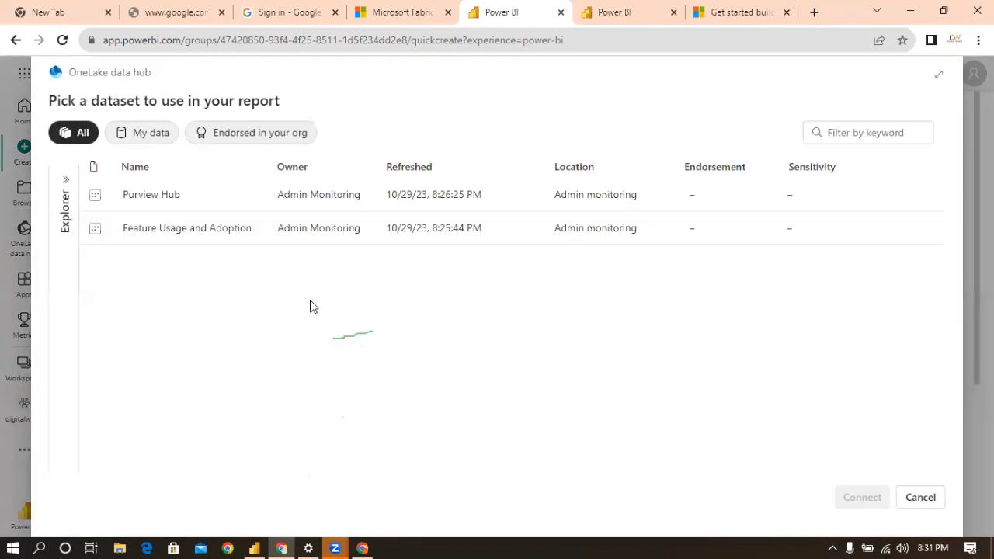
left_click(186, 228)
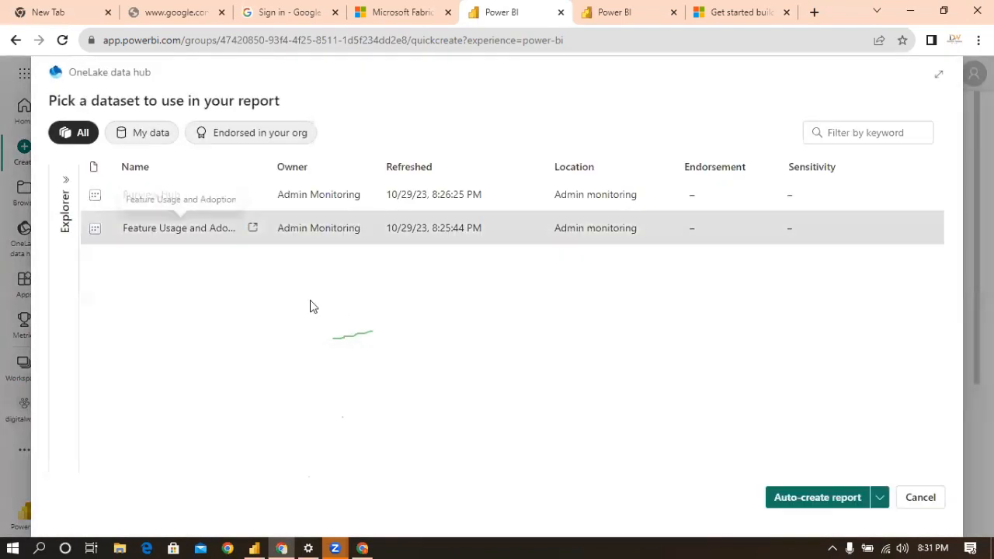
left_click(825, 501)
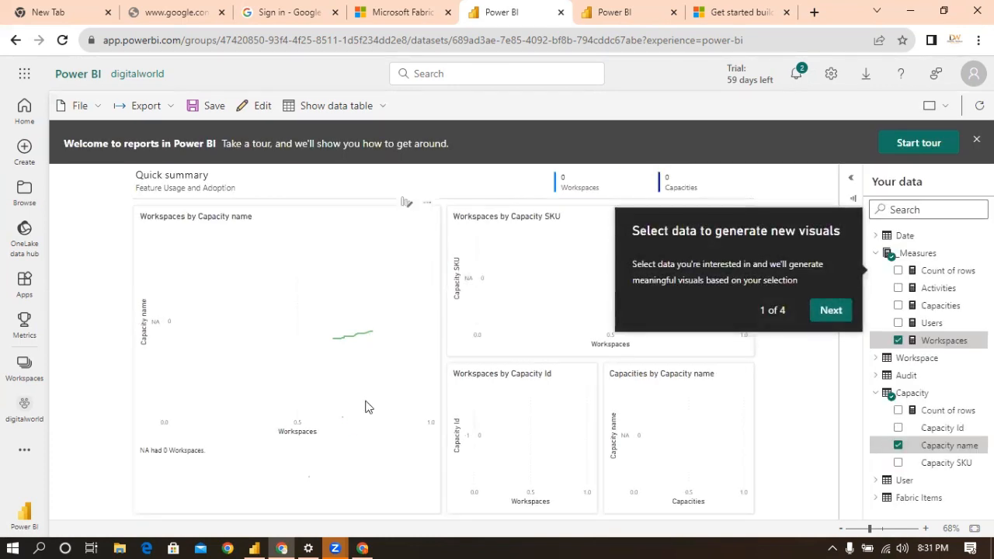
- Discard the auto-created report without saving, view the published dataset list again, and return to the Home page
left_click(26, 157)
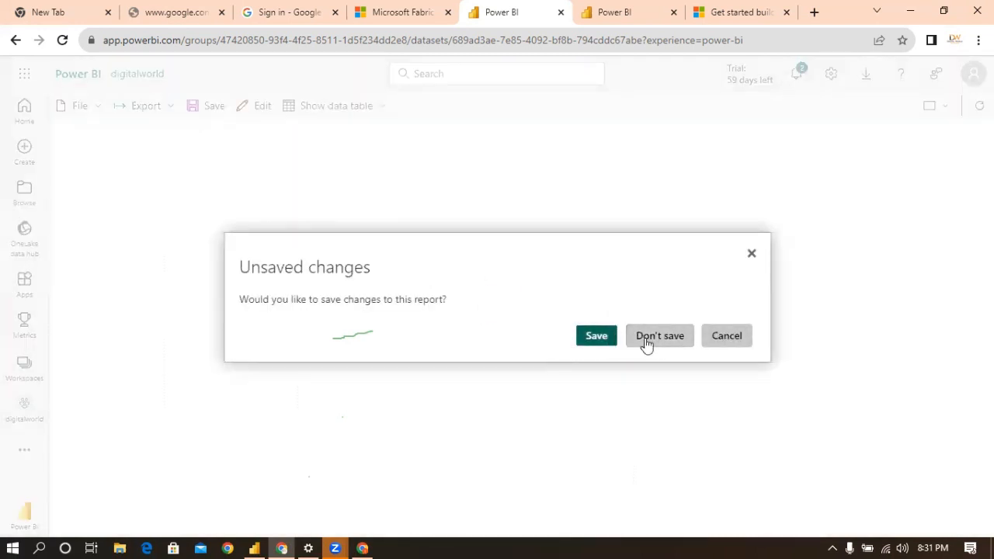
left_click(646, 339)
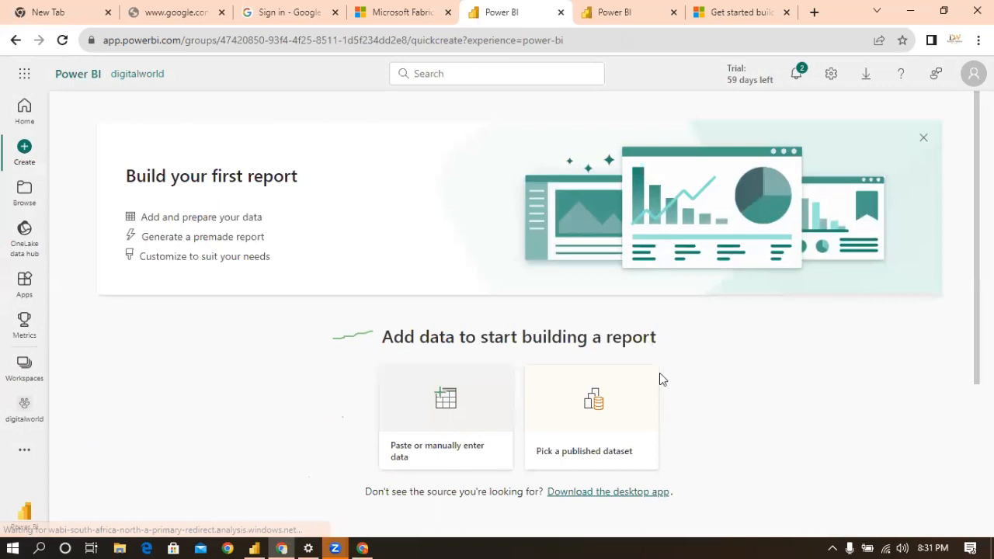
left_click(639, 402)
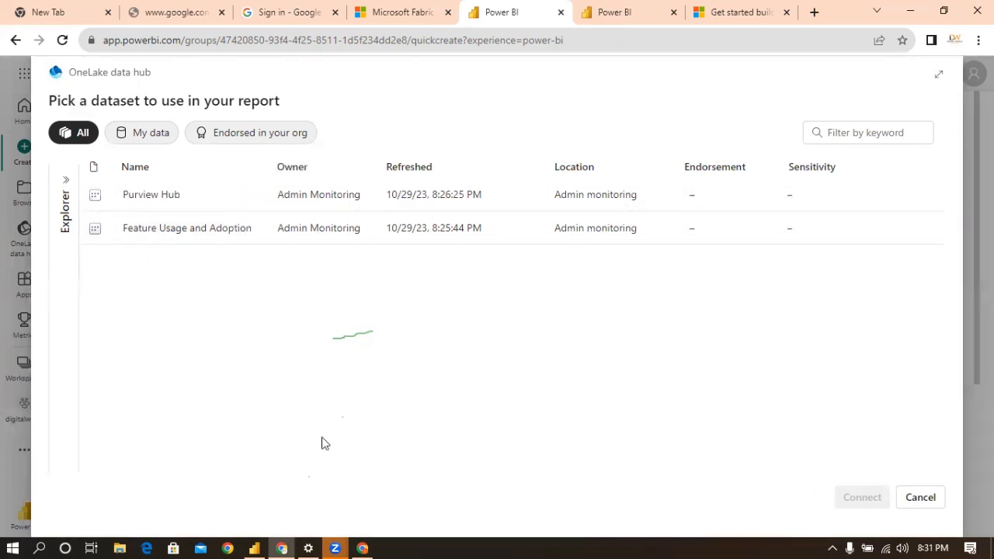
left_click(3, 489)
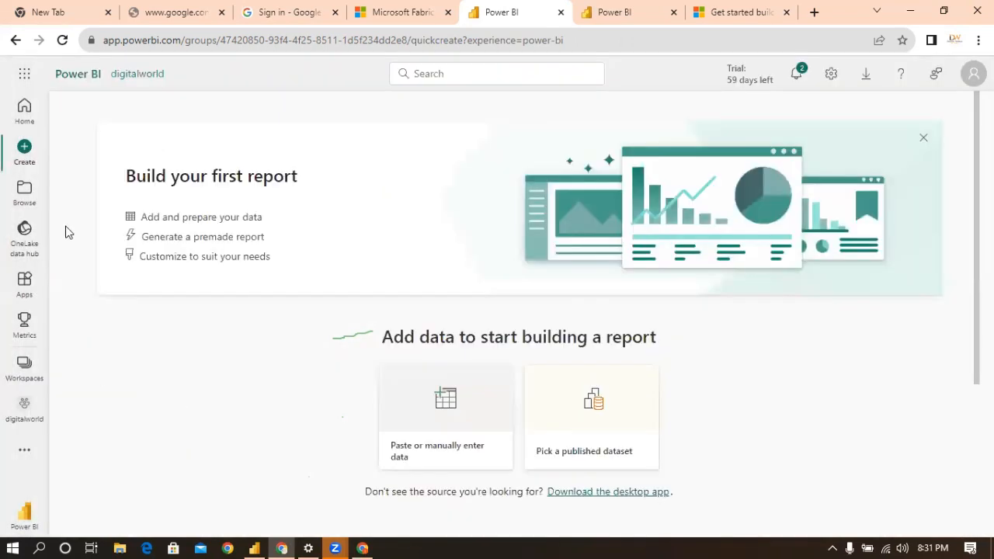
left_click(36, 122)
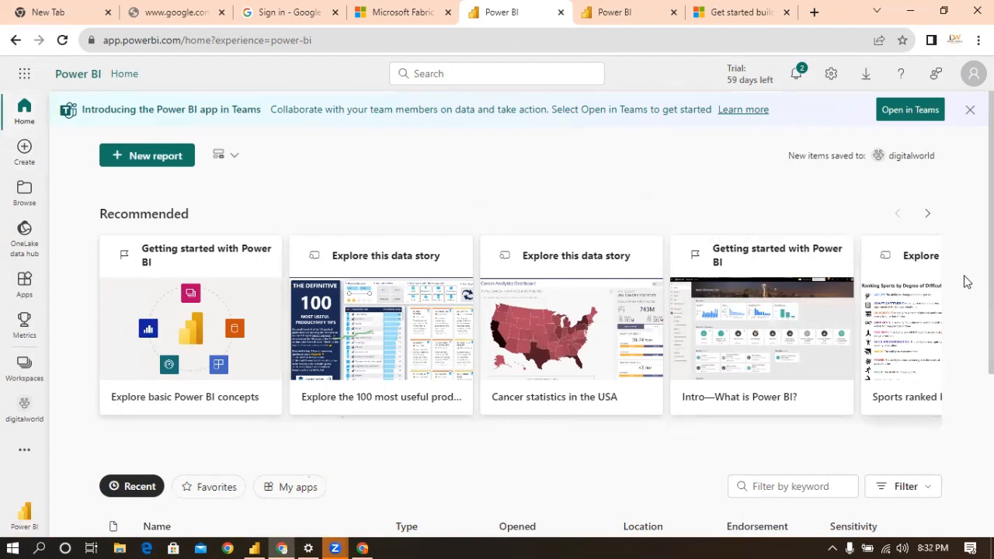
- Create a blank report from the published Purview Hub dataset
left_click(24, 150)
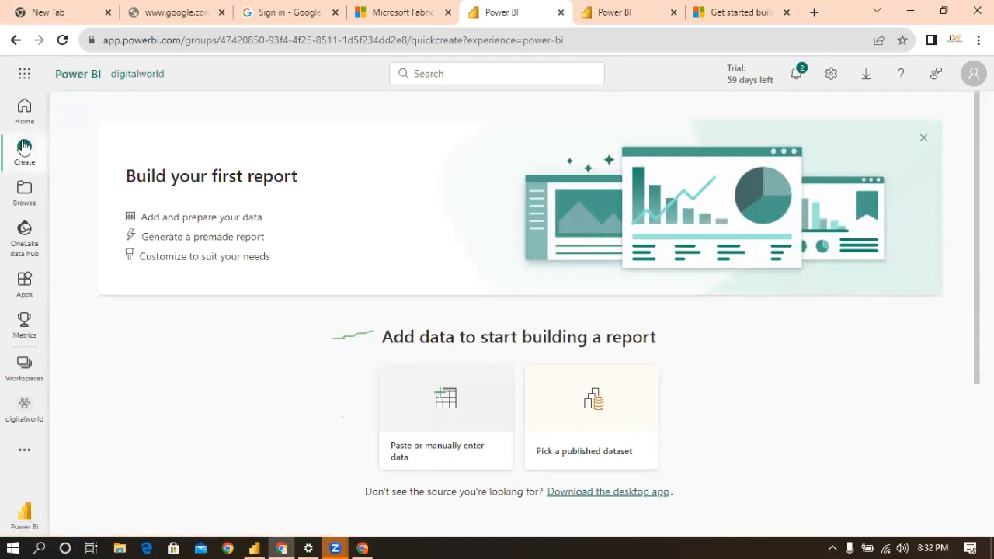
left_click(588, 426)
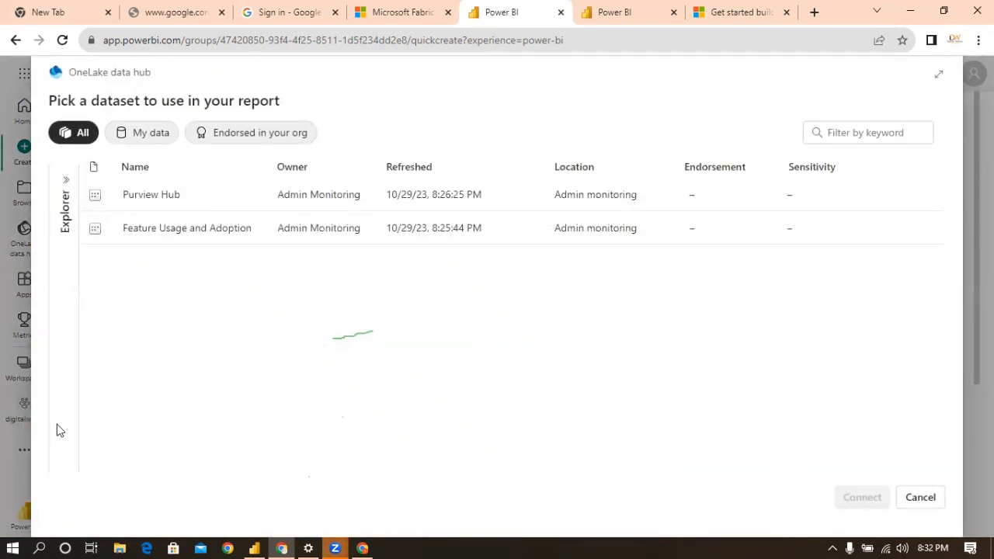
left_click(303, 194)
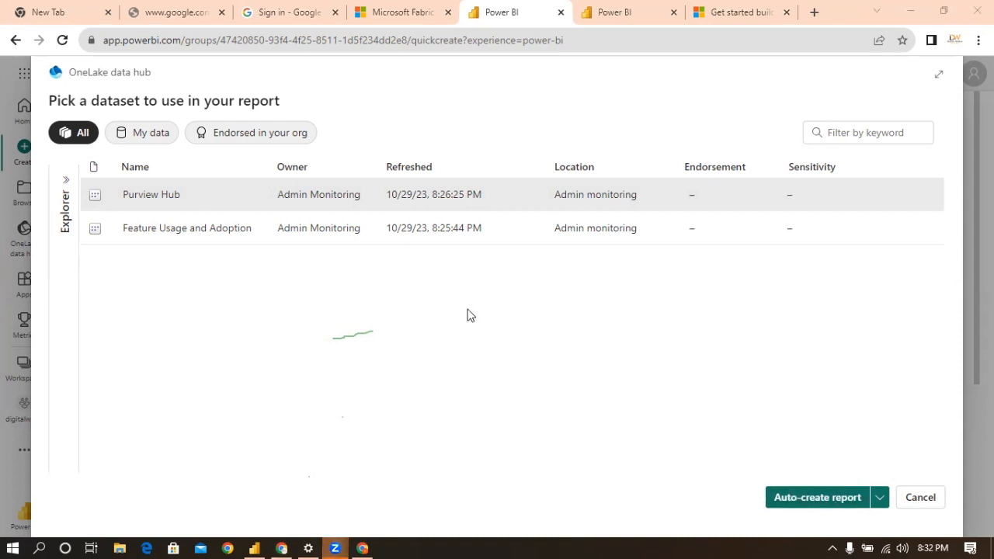
left_click(882, 499)
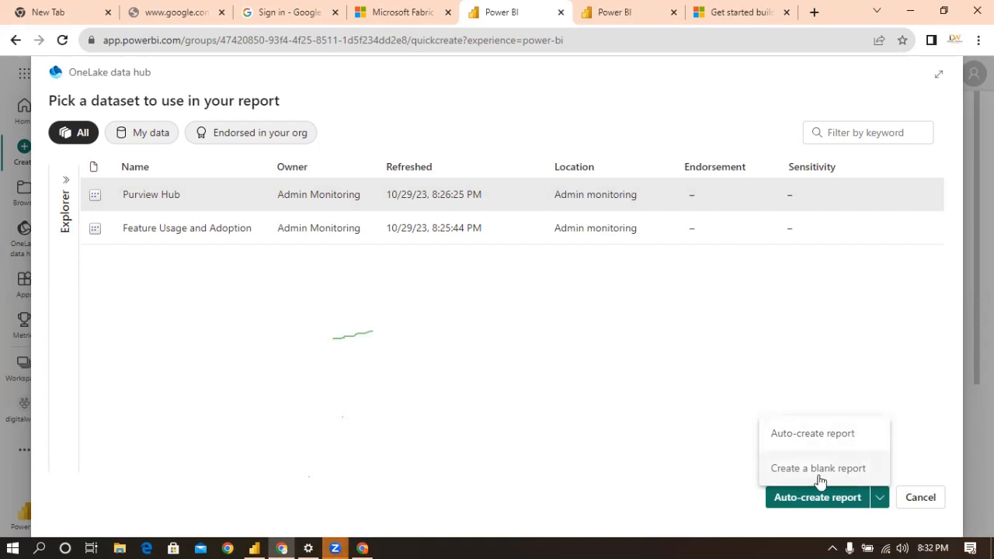
left_click(821, 468)
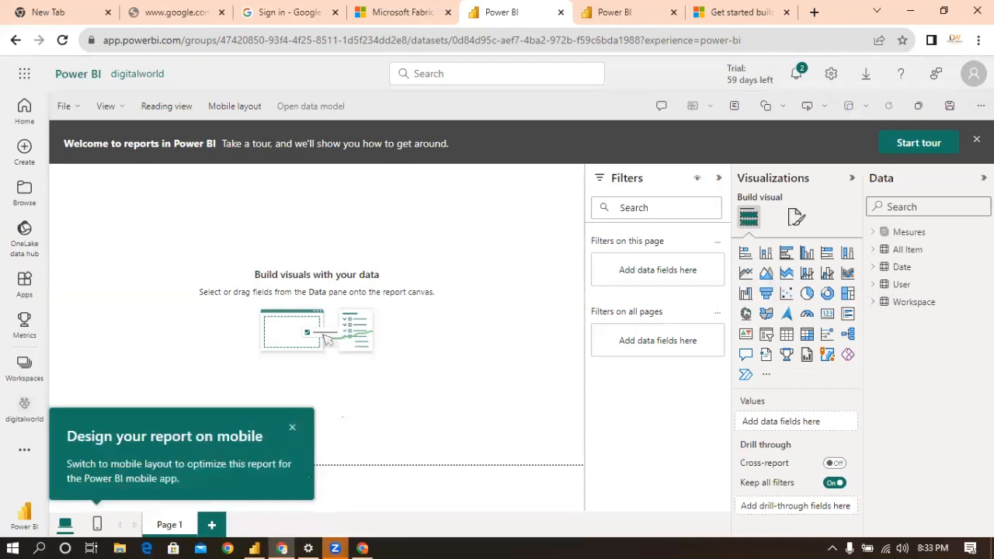
- Dismiss the report tour banner and the mobile design tip, and expand the Mesures table in the report's data fields
left_click(976, 140)
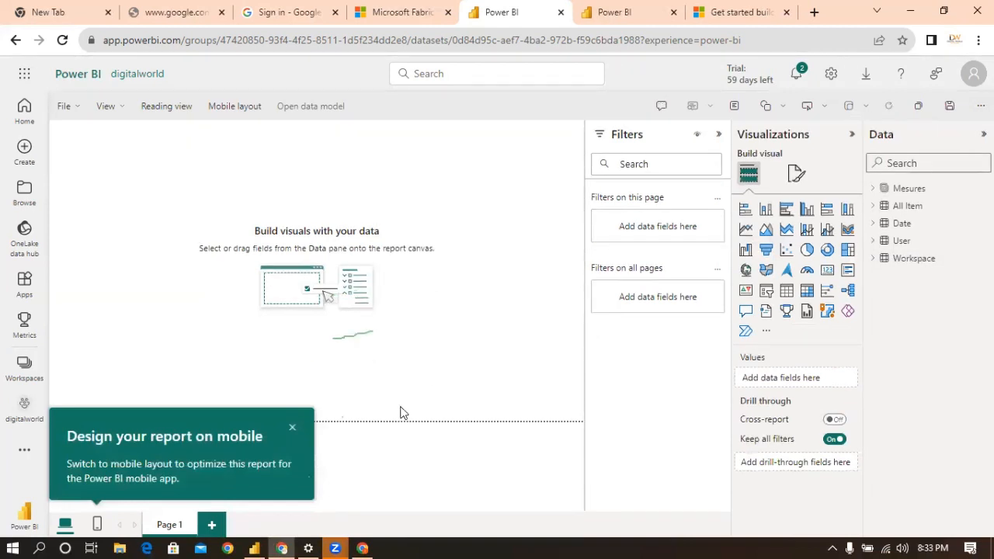
left_click(879, 190)
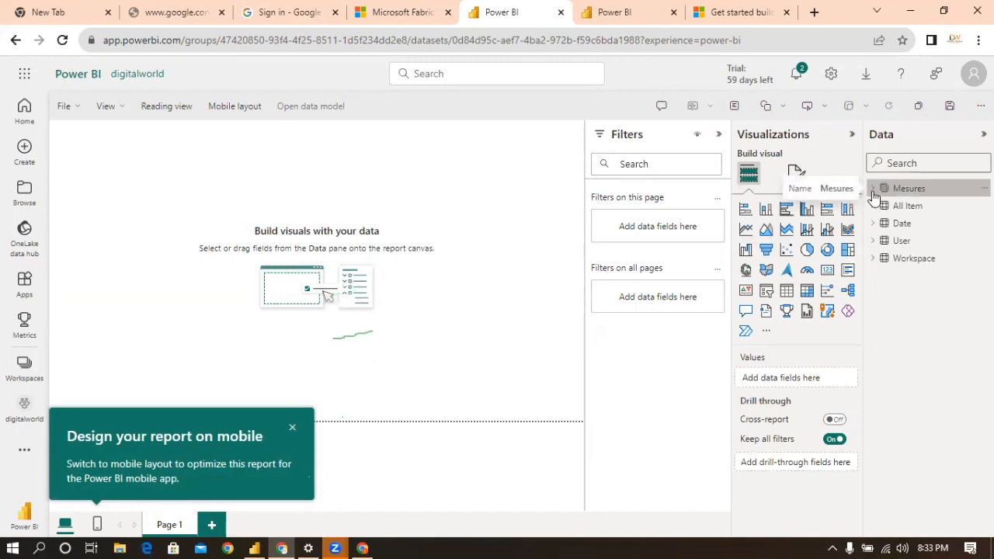
left_click(873, 190)
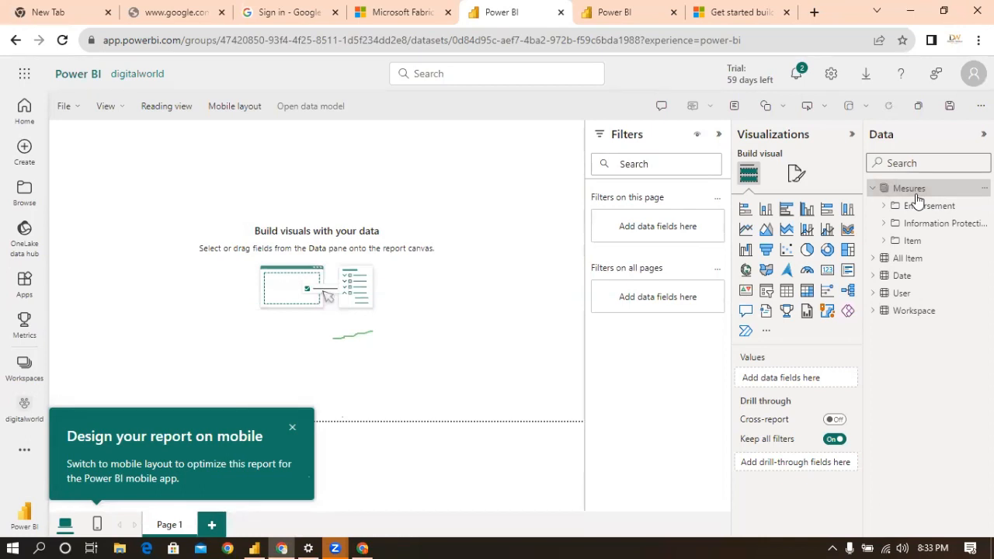
left_click(292, 429)
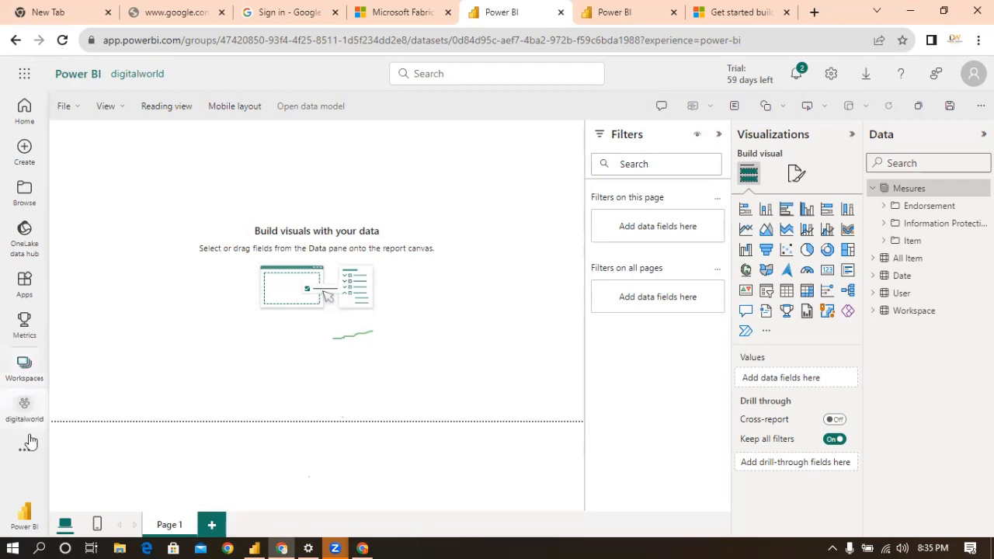
- Start a new workspace, name it hydradma, and expand its advanced settings down to the contact list and license mode
left_click(26, 384)
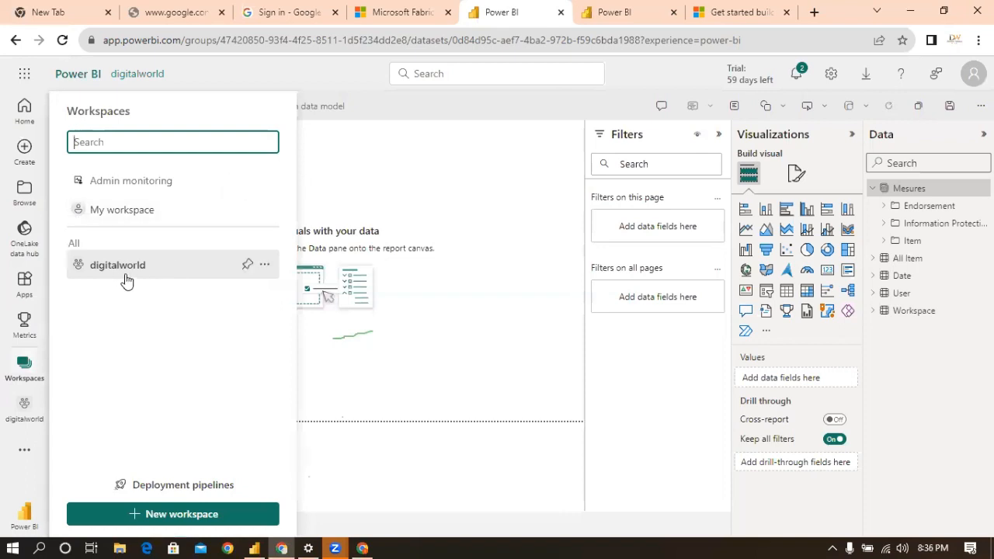
left_click(173, 513)
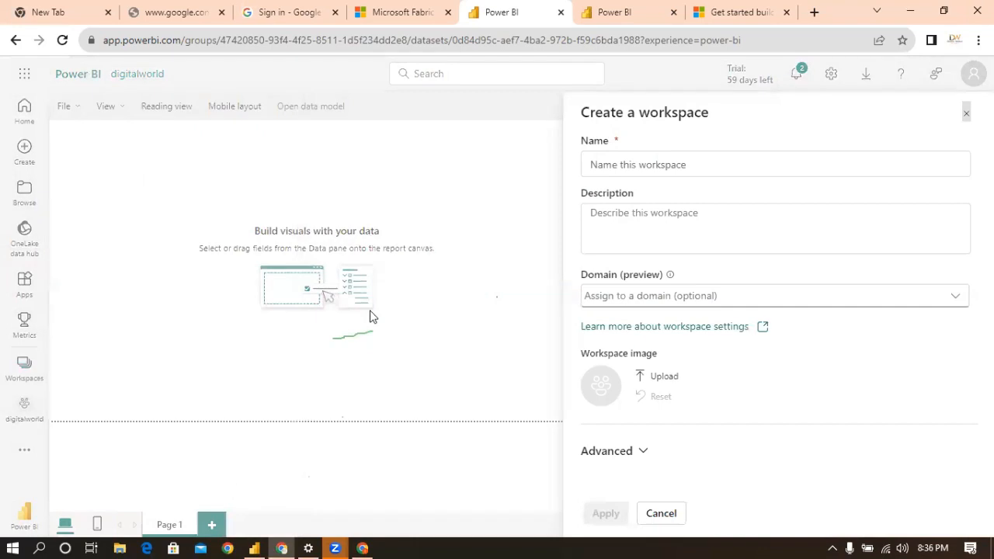
left_click(662, 160)
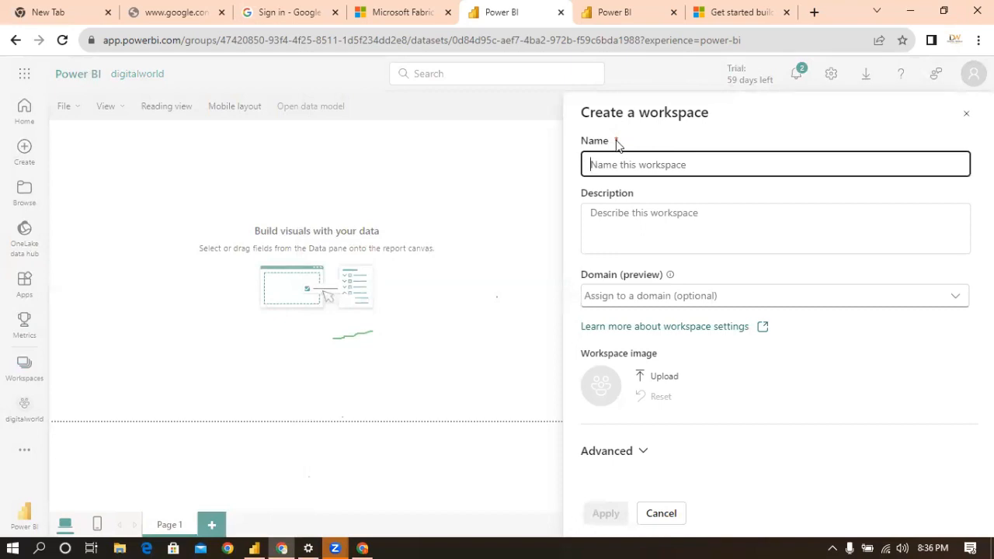
type("g")
key("BackSpace")
type("hy")
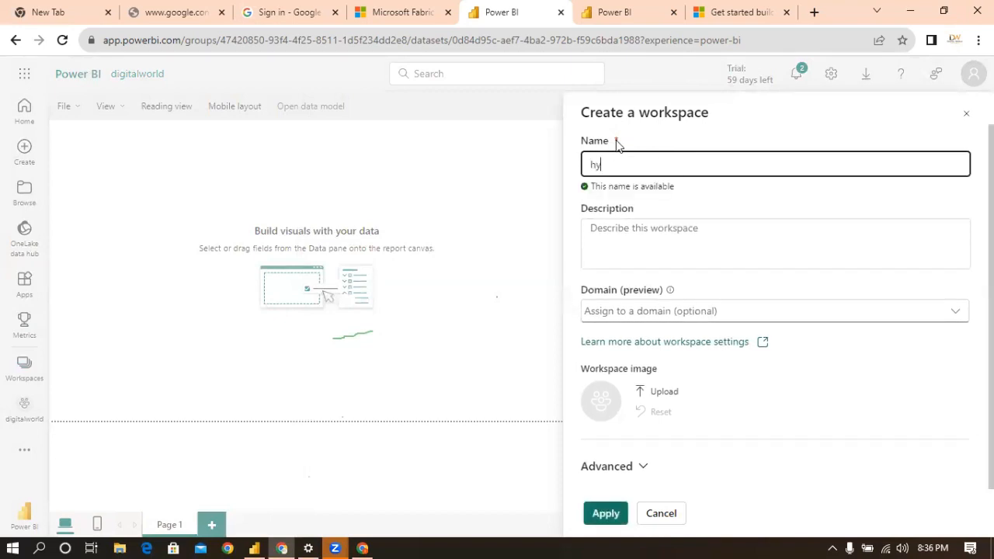
type("dradma")
left_click(835, 427)
scroll(835, 428, "down", 2)
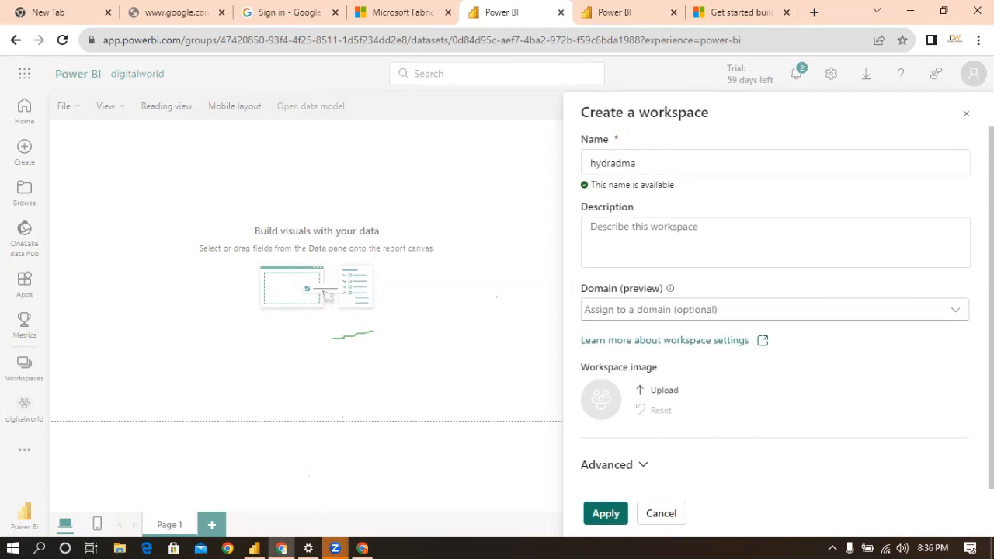
left_click(636, 469)
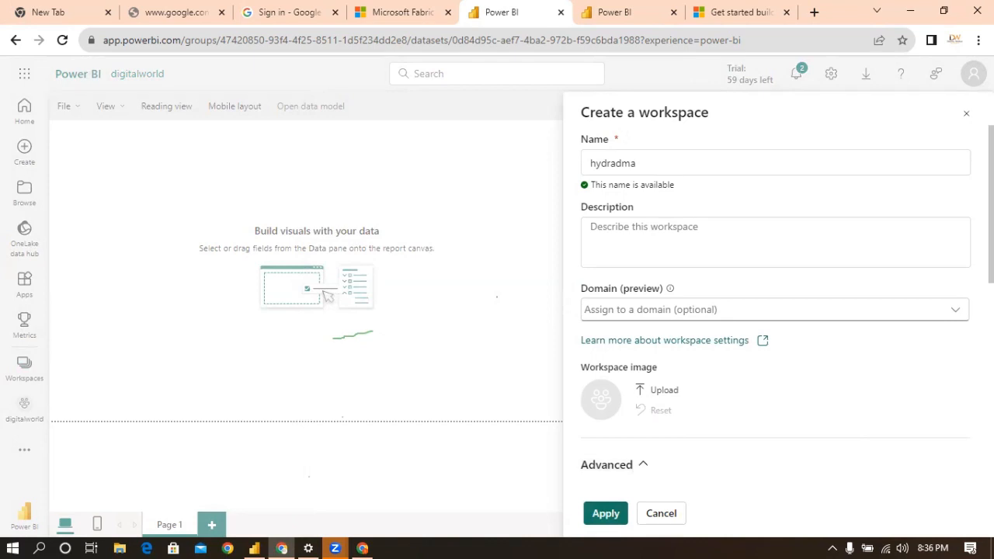
scroll(943, 337, "down", 3)
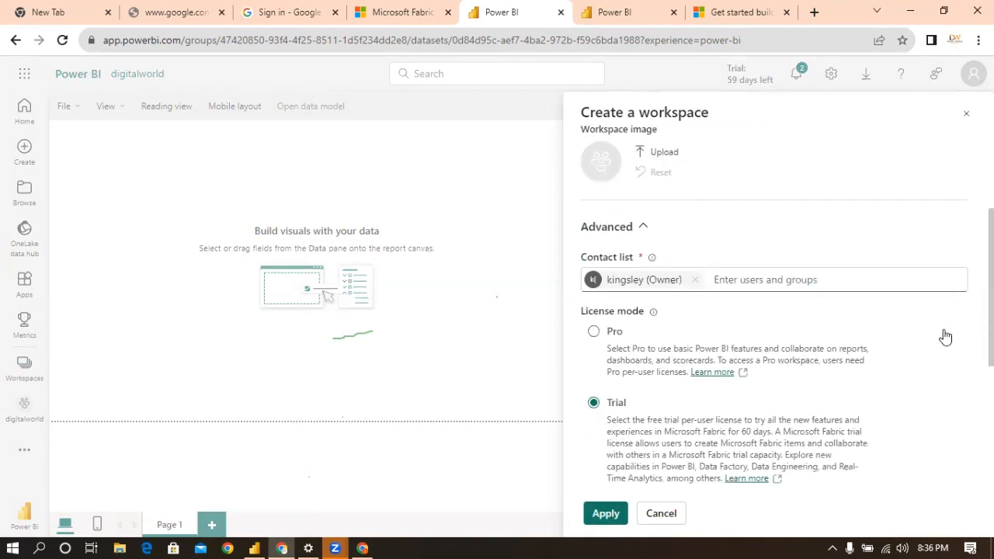
left_click(809, 284)
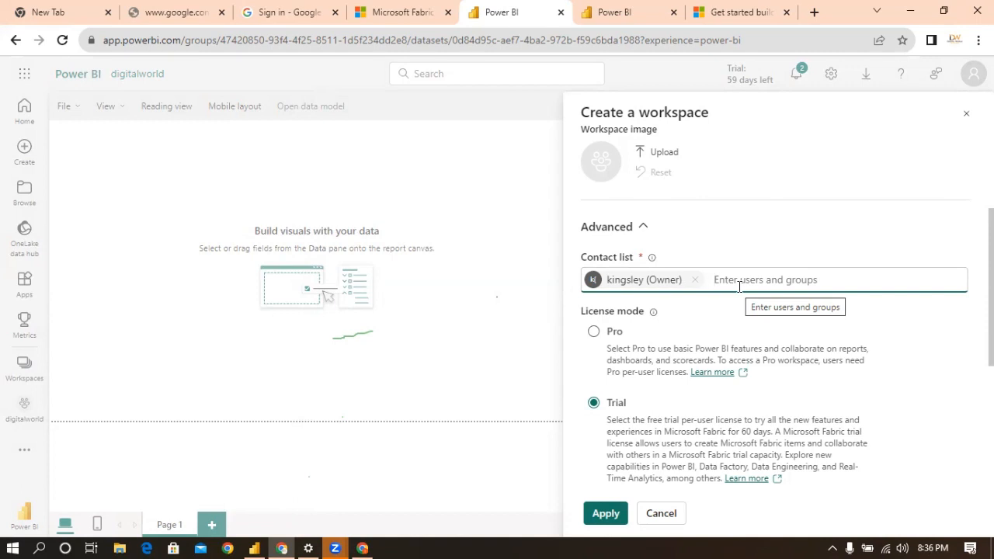
type("k")
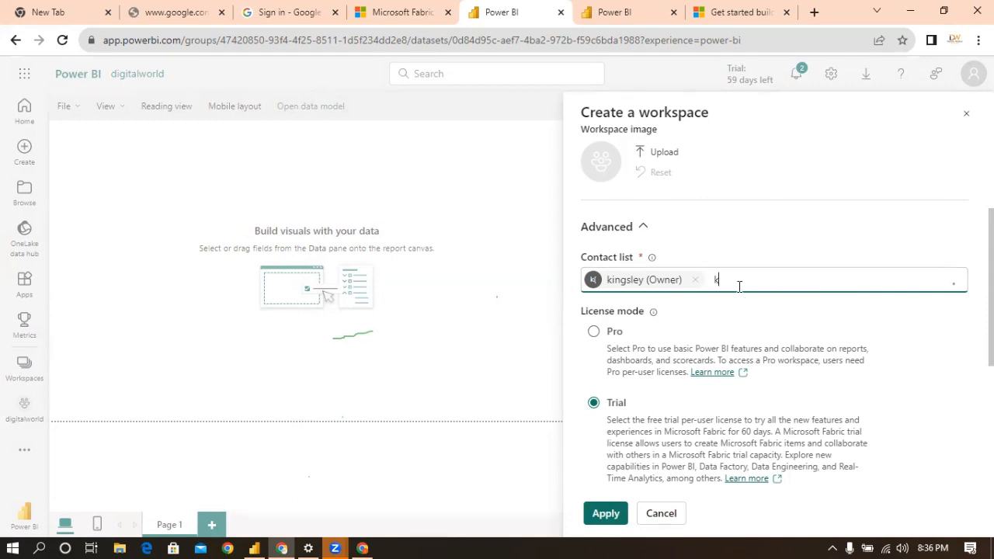
type("in")
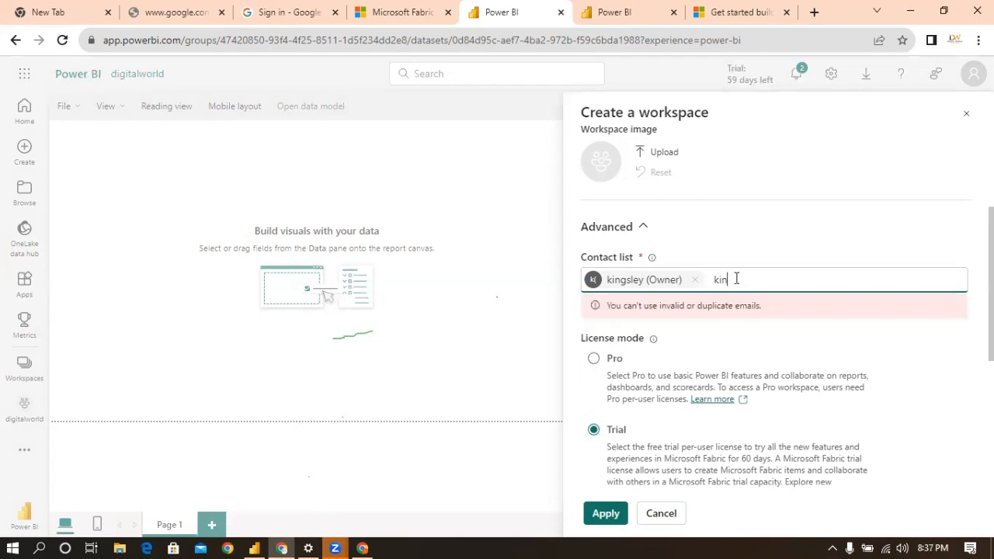
key("BackSpace")
key("BackSpace")
key("BackSpace")
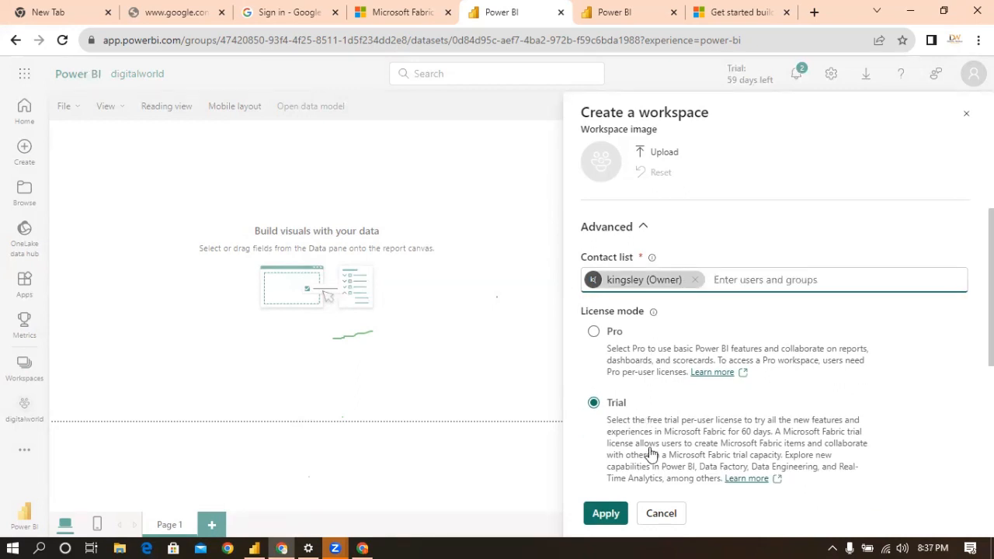
- Set the new workspace's license mode to Pro and apply the settings to create it
left_click(597, 332)
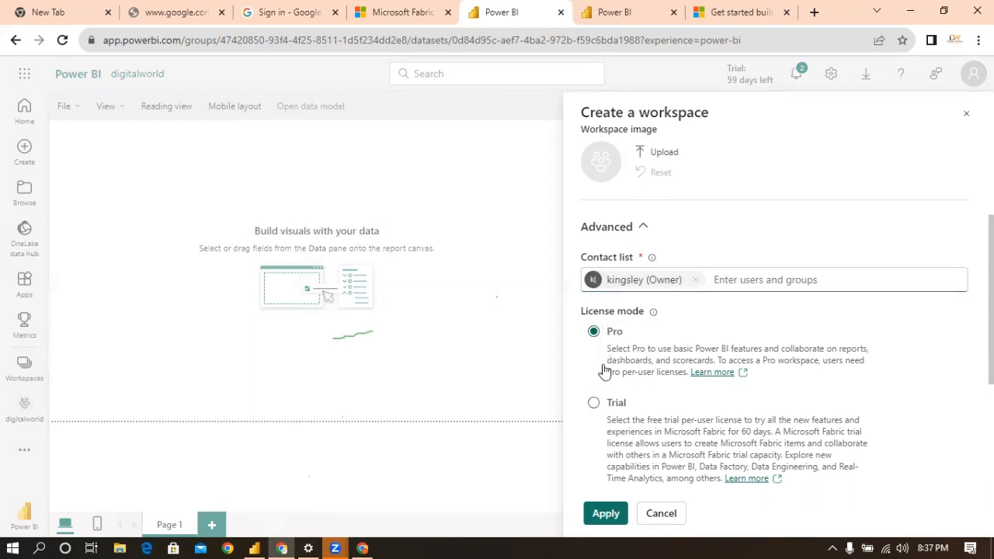
left_click(607, 515)
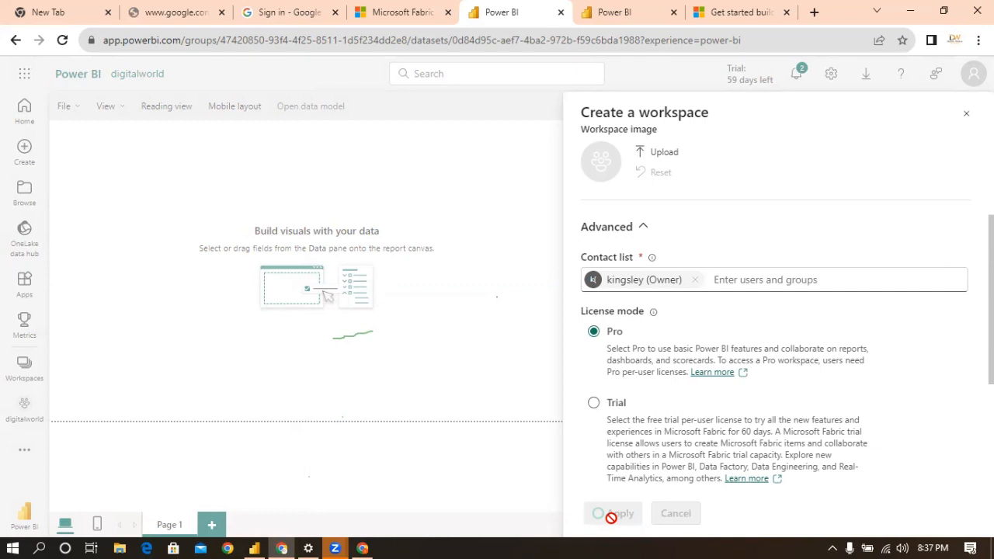
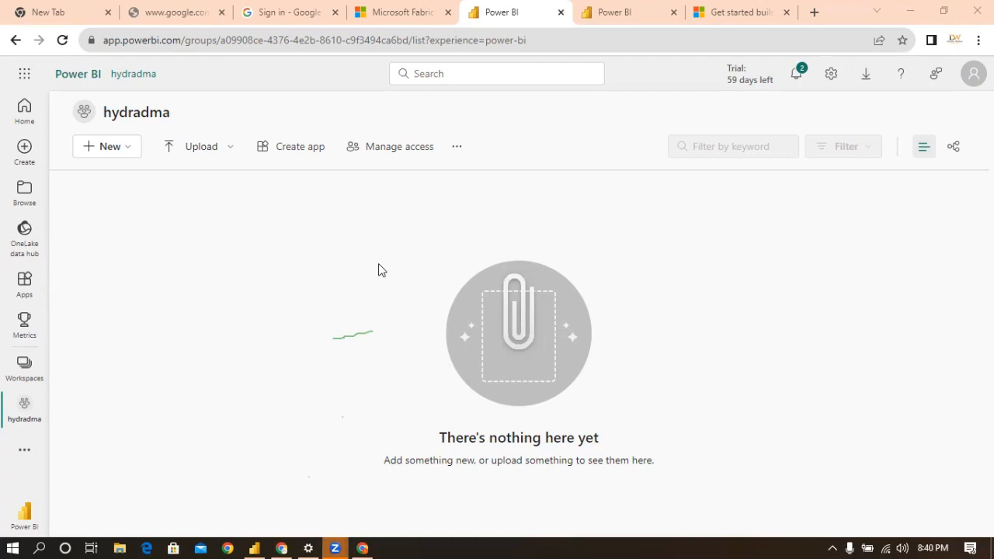
- Display the list of workspaces and close it again
left_click(7, 389)
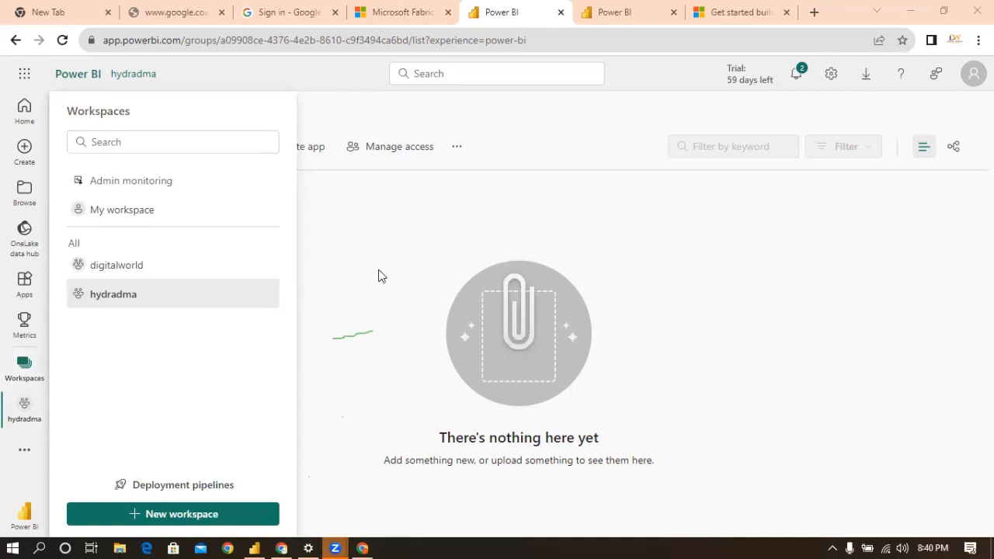
left_click(397, 329)
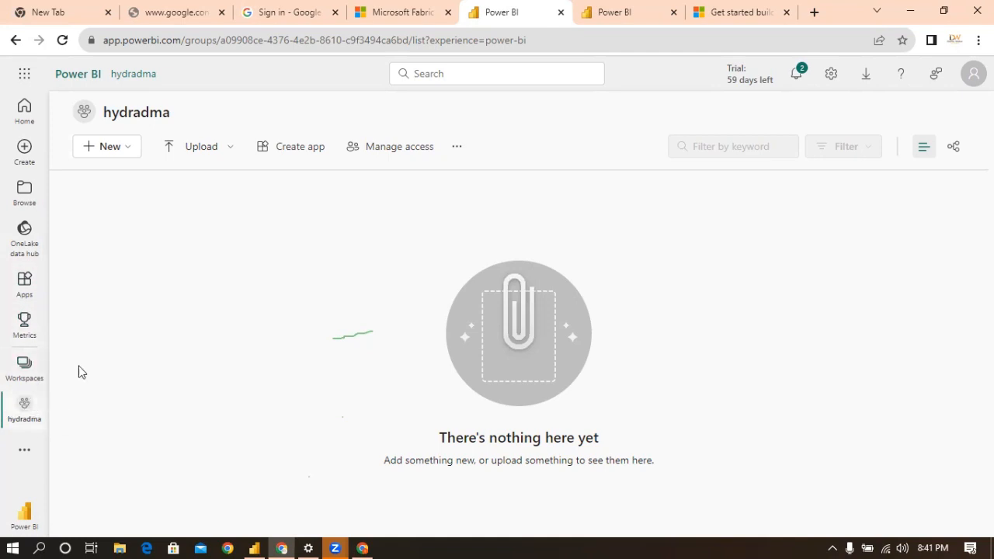
- Minimize both browser windows and open the Pivot 2 workbook from the desktop in Excel
left_click(908, 11)
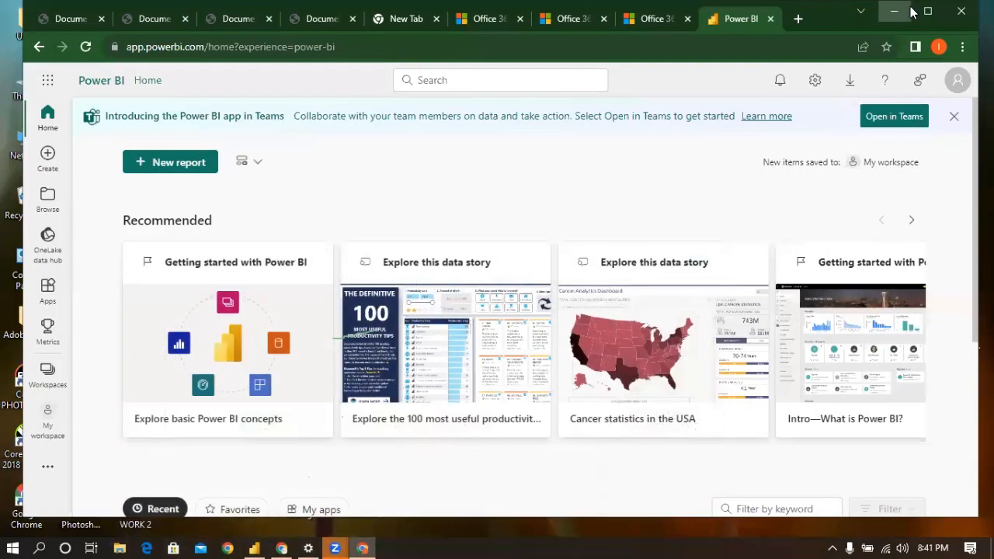
left_click(894, 11)
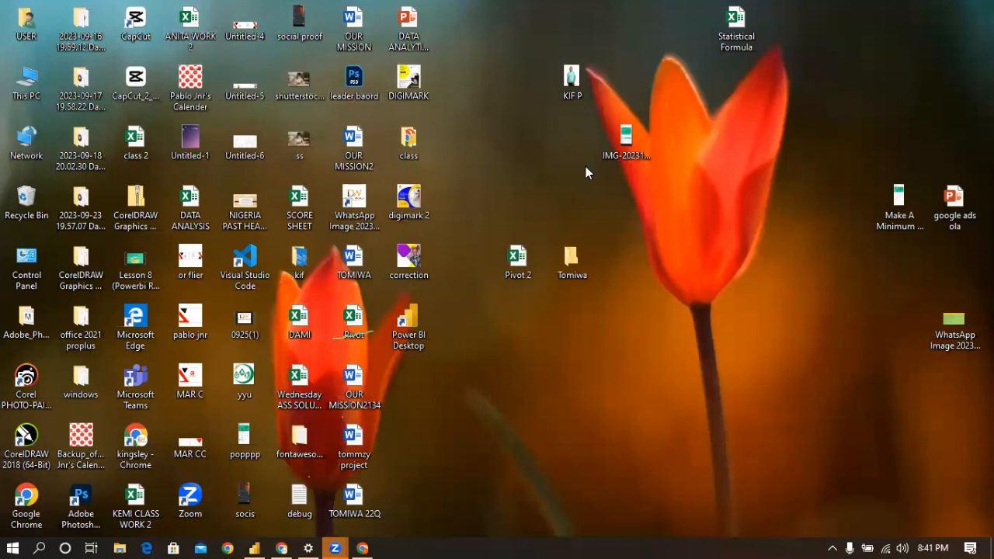
double_click(516, 264)
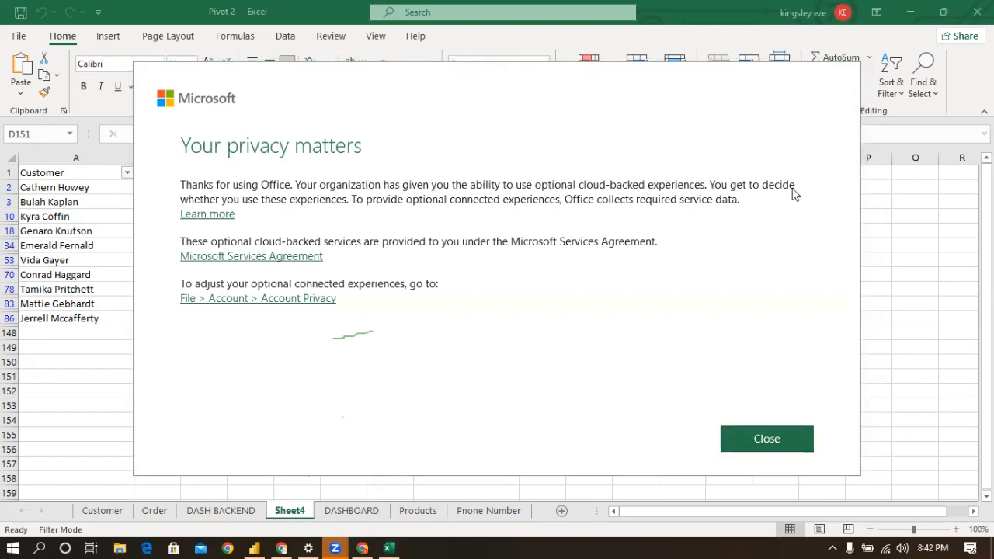
- Switch to Power BI Desktop and import the Pivot Excel workbook from the Desktop folder
left_click(254, 549)
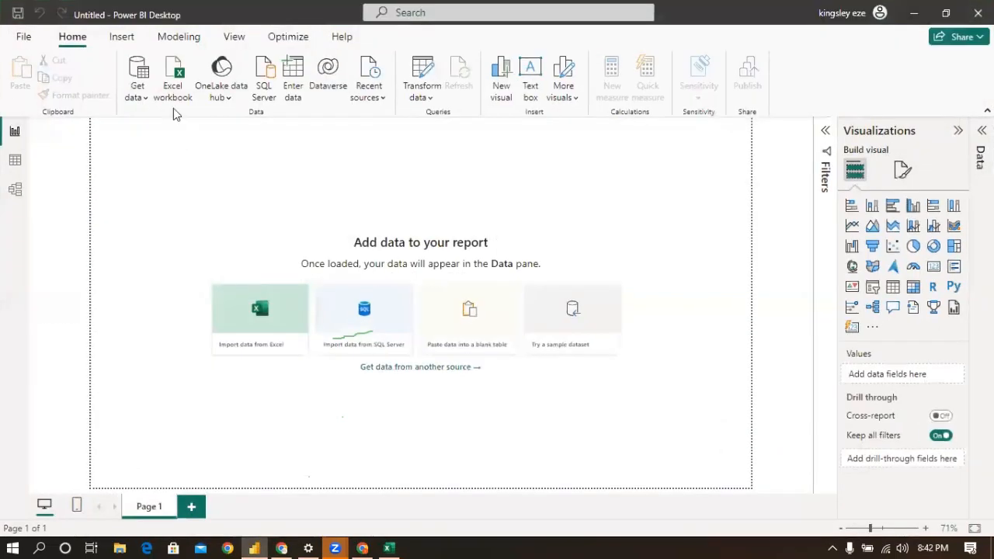
left_click(24, 37)
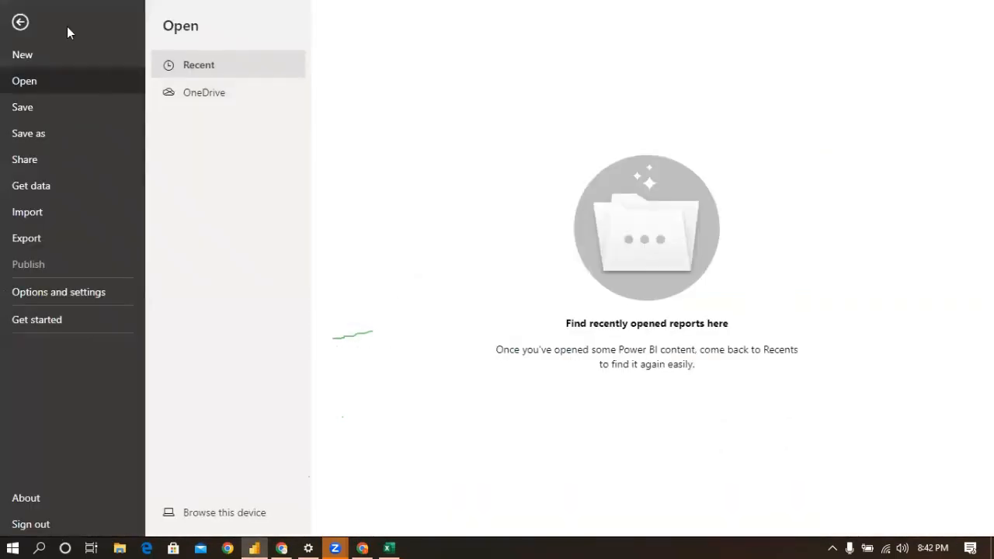
left_click(21, 21)
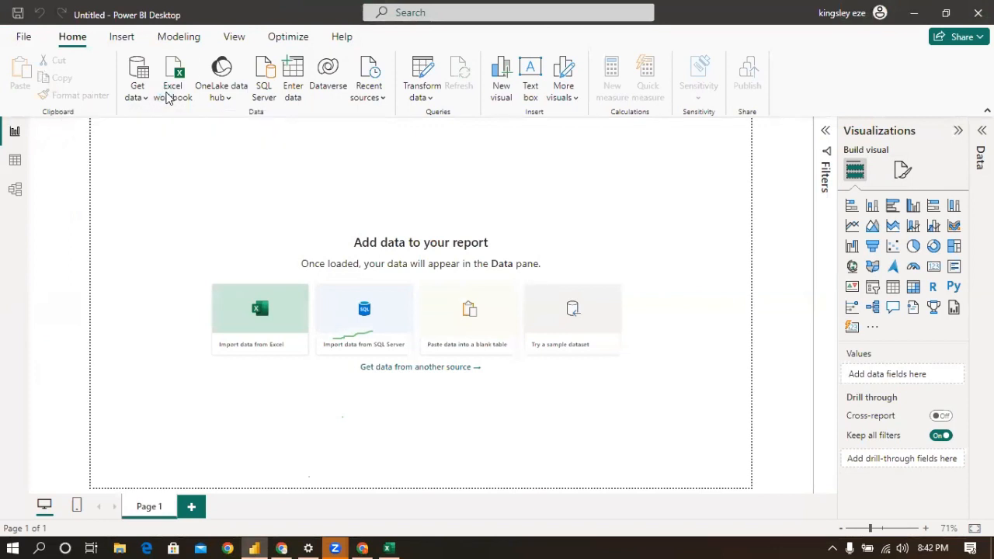
left_click(168, 95)
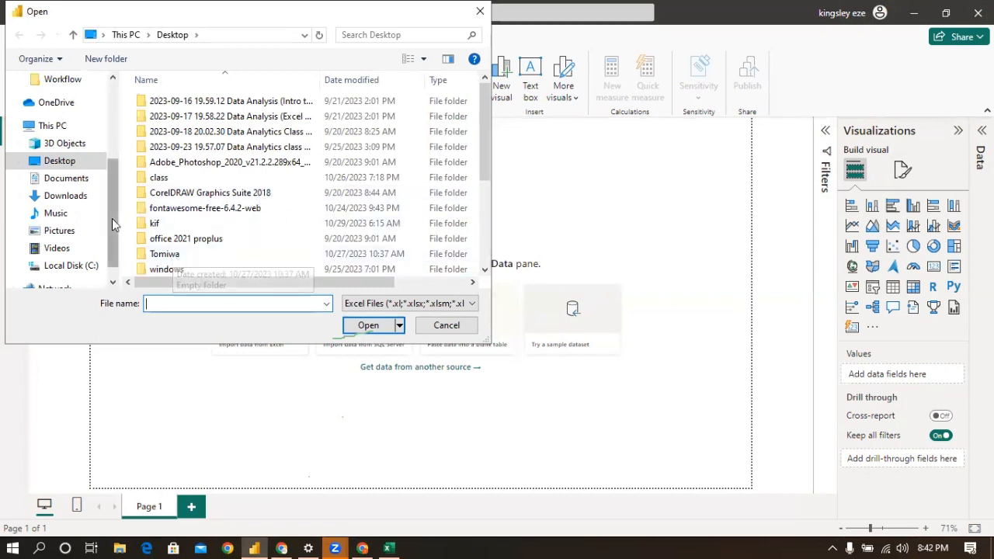
left_click_drag(481, 153, 251, 213)
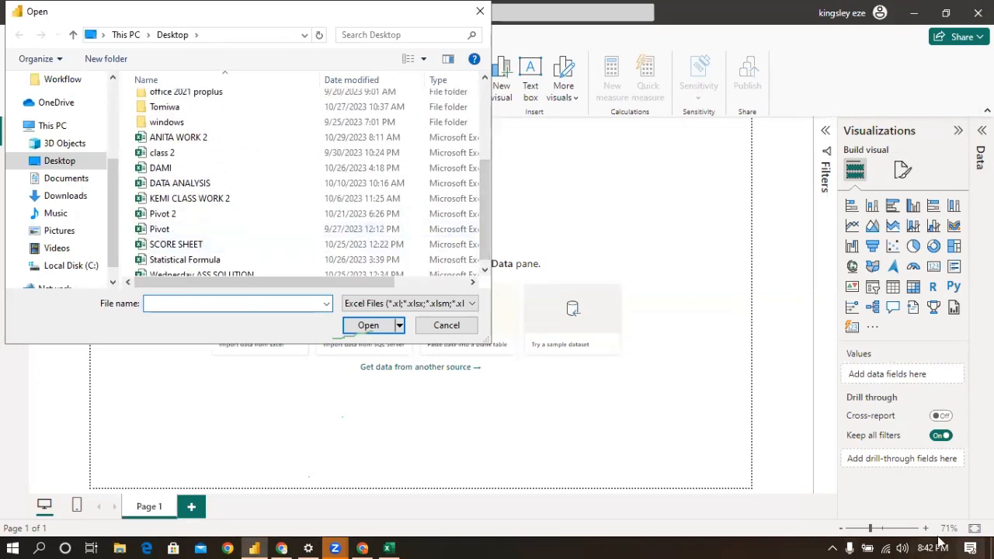
left_click(215, 232)
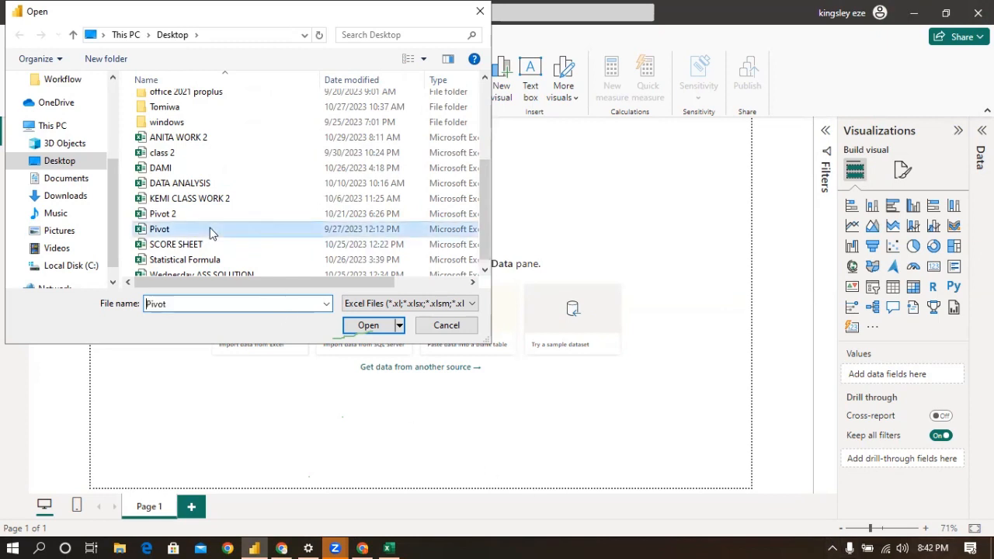
left_click(370, 331)
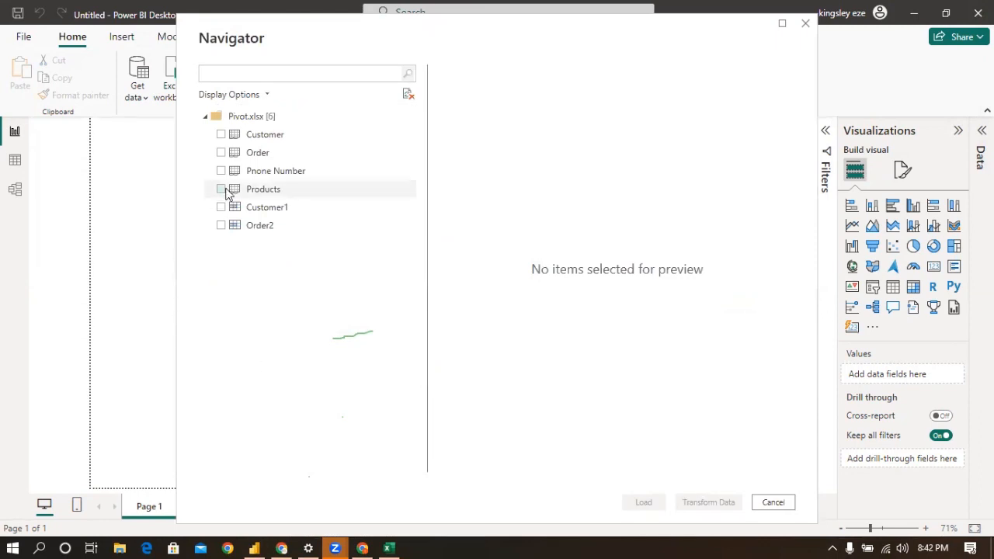
- Choose the Customer, Order, Pnone Number and Products sheets for transformation and maximize the Power Query Editor
left_click(222, 135)
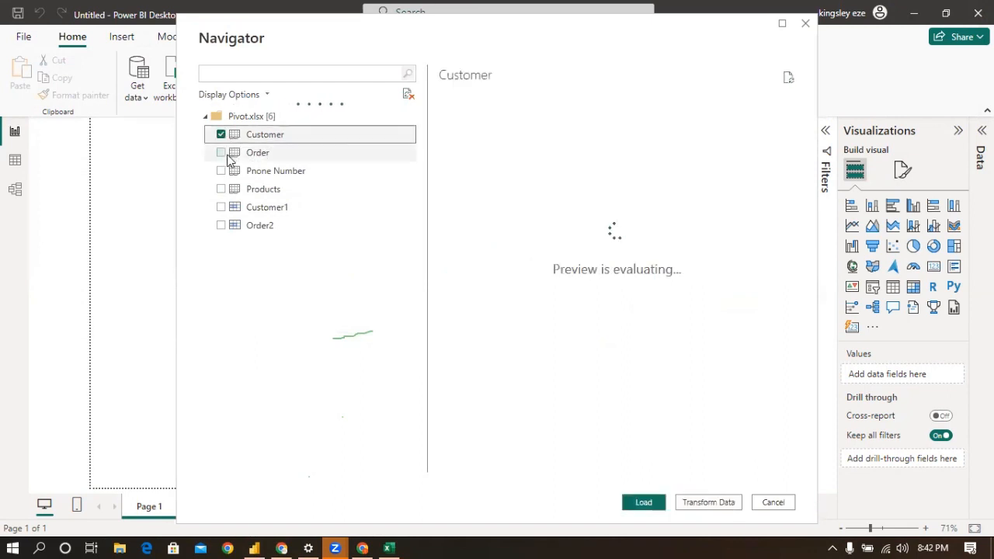
left_click(222, 154)
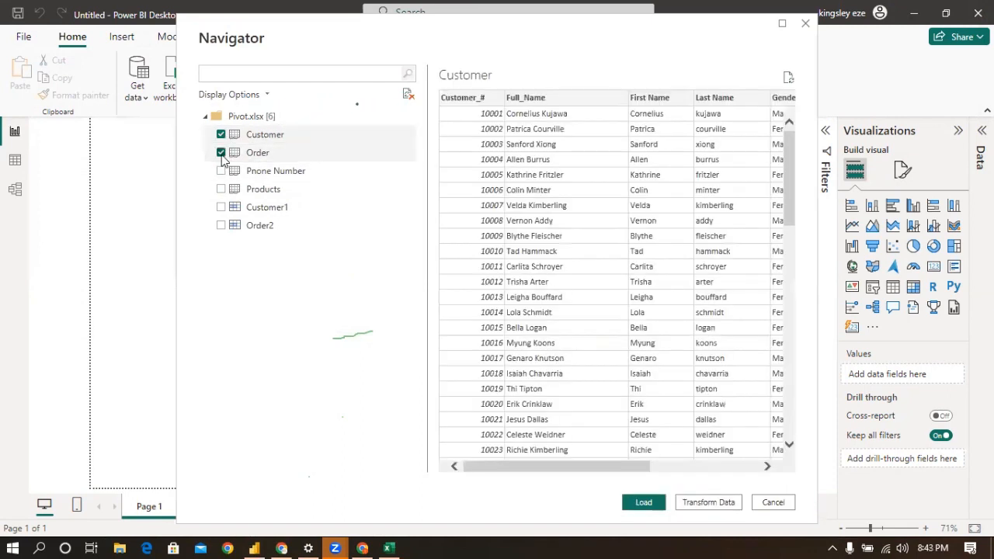
left_click(224, 157)
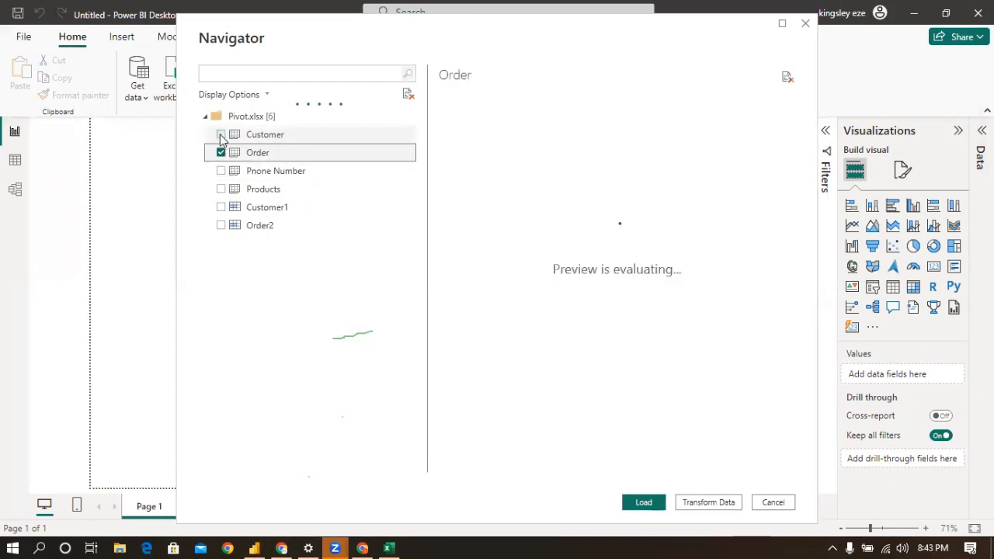
left_click(222, 136)
left_click(222, 136)
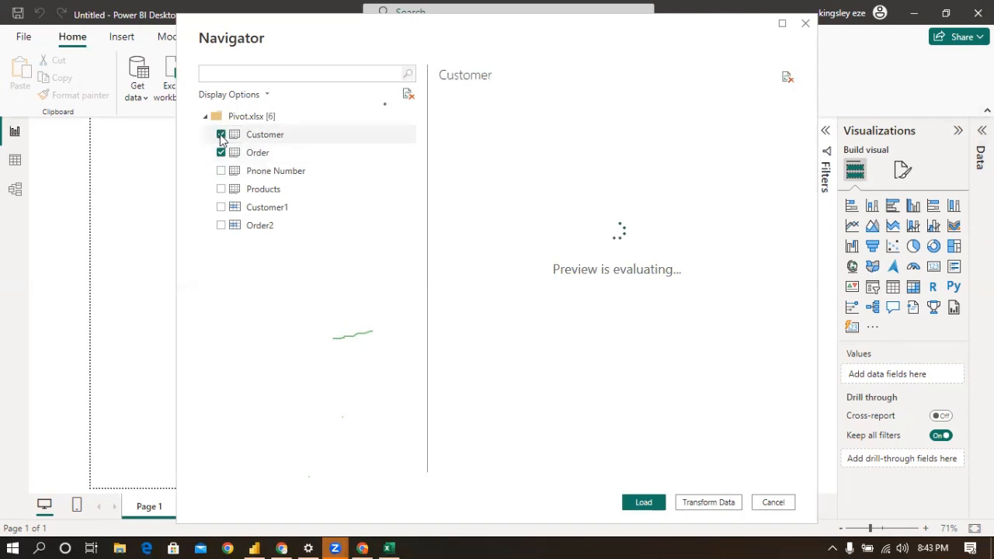
left_click(221, 177)
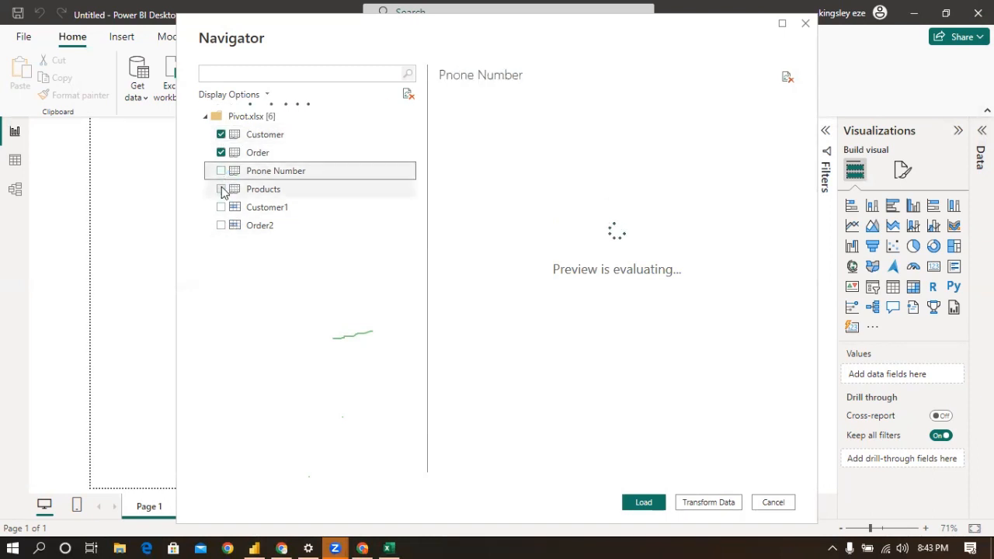
left_click(221, 189)
left_click(220, 171)
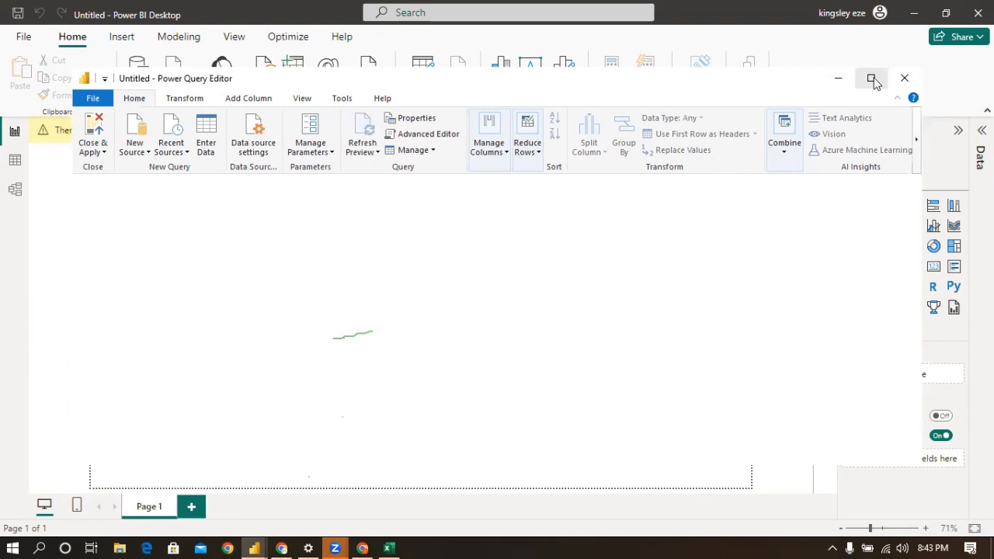
left_click(872, 78)
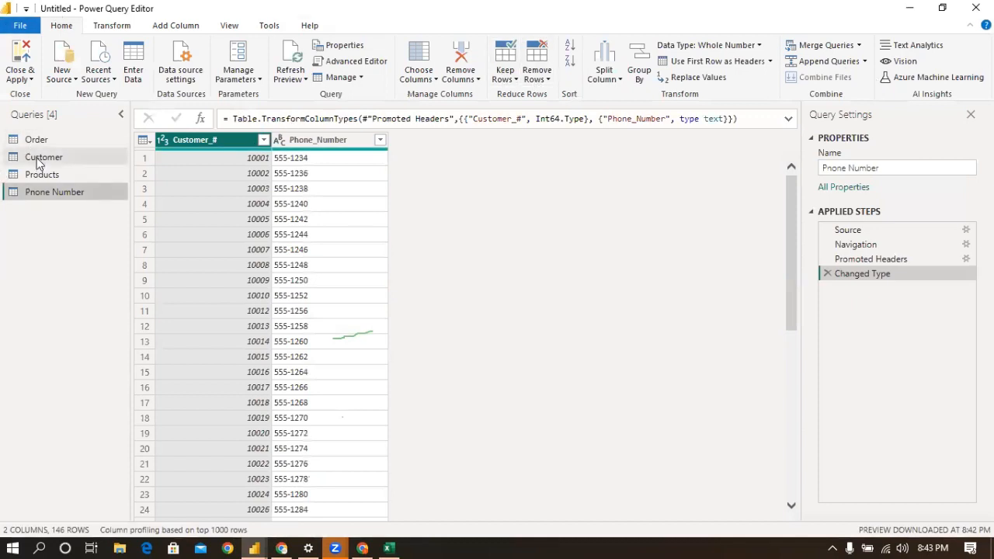
- Look through the data of the Customer query and the columns of the Order query
left_click(37, 159)
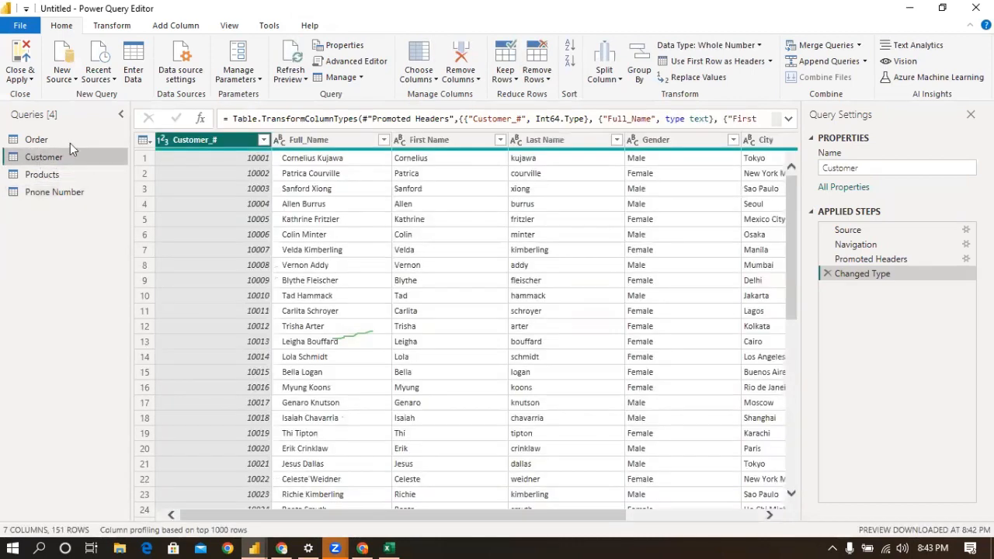
left_click(75, 139)
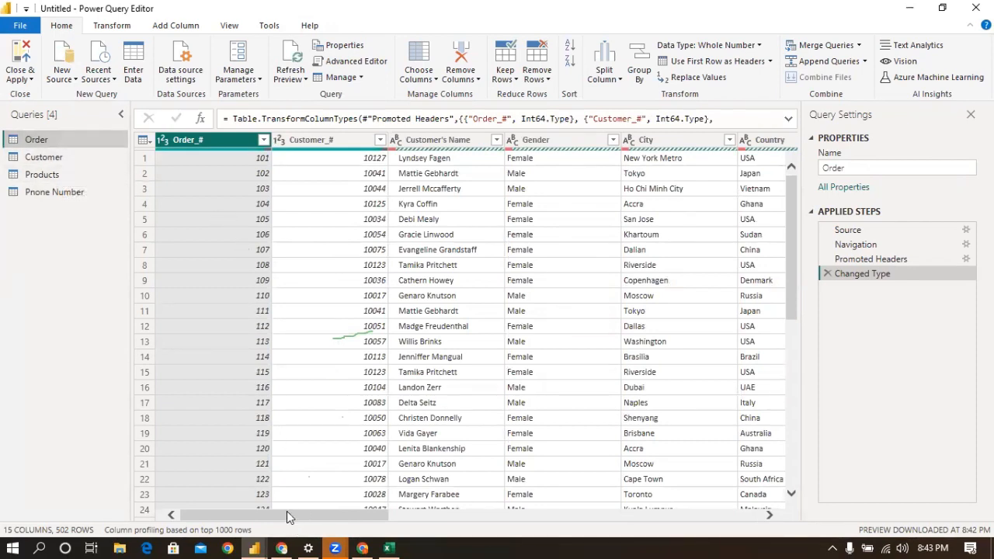
left_click_drag(287, 511, 643, 493)
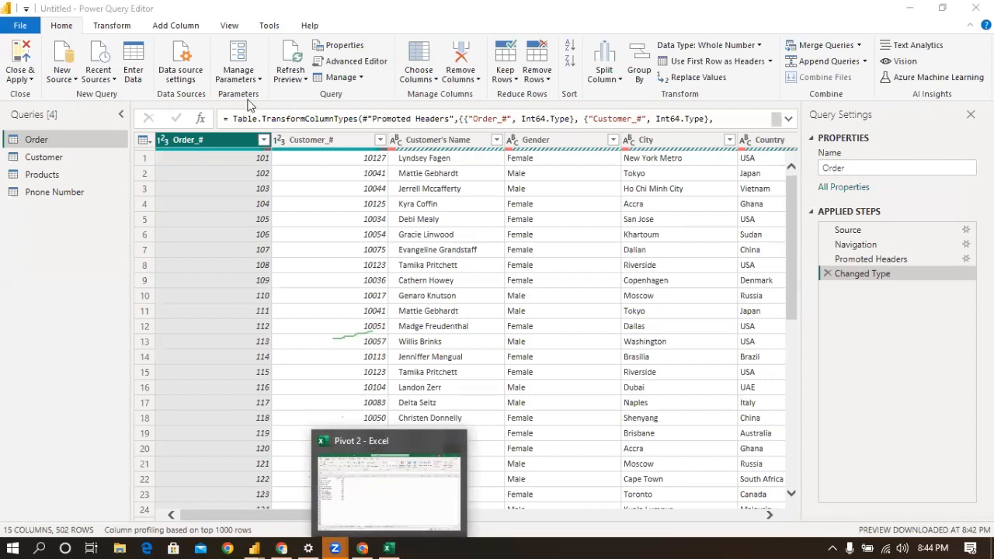
- Close the Power Query Editor and apply the four queries to load them into the report
left_click(14, 79)
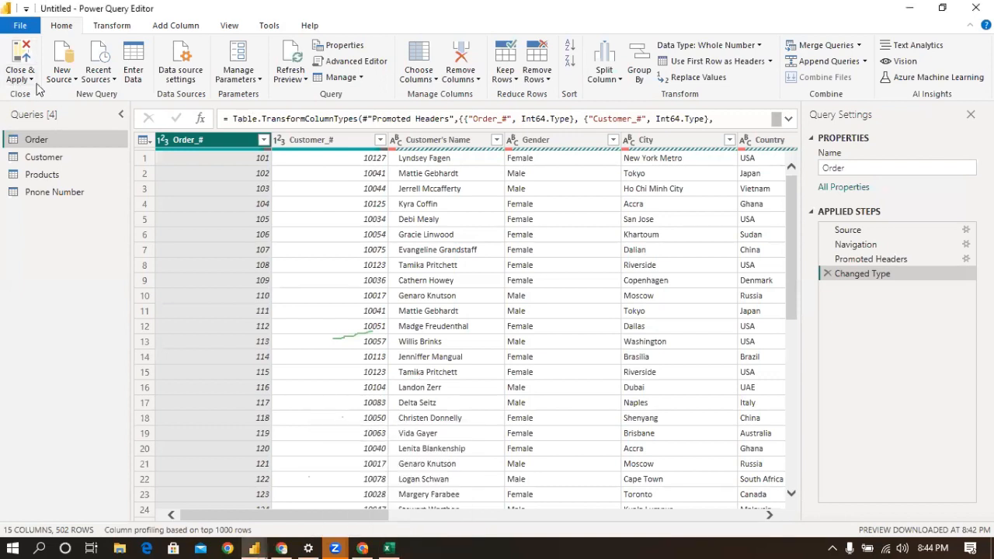
left_click(30, 80)
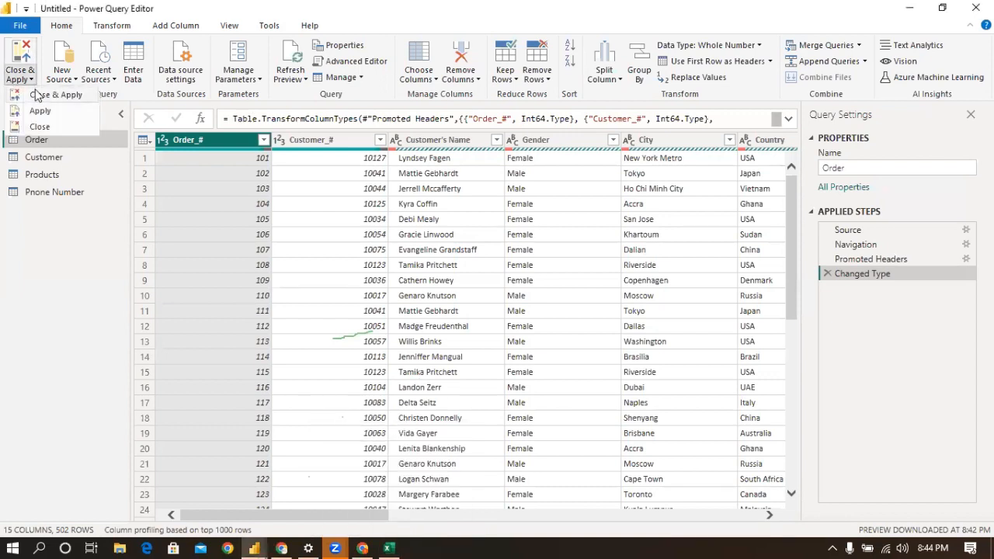
left_click(35, 94)
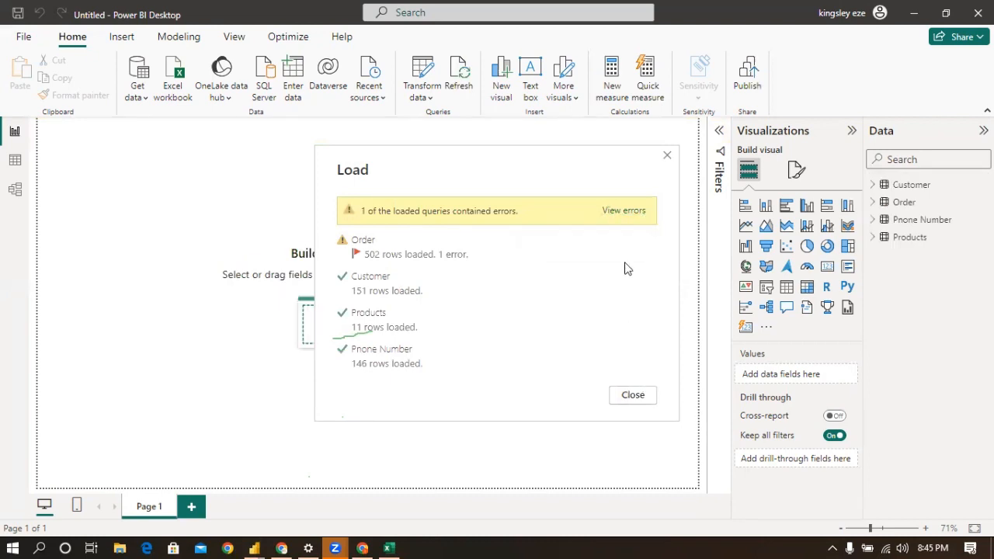
- View the errors from the data load and bring up the errors query in the Power Query Editor
left_click(623, 212)
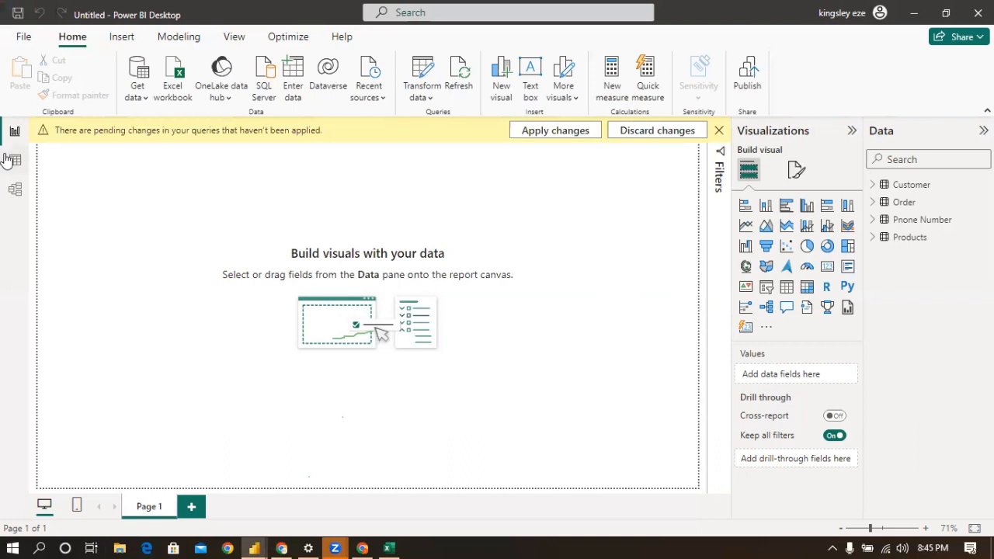
left_click(13, 160)
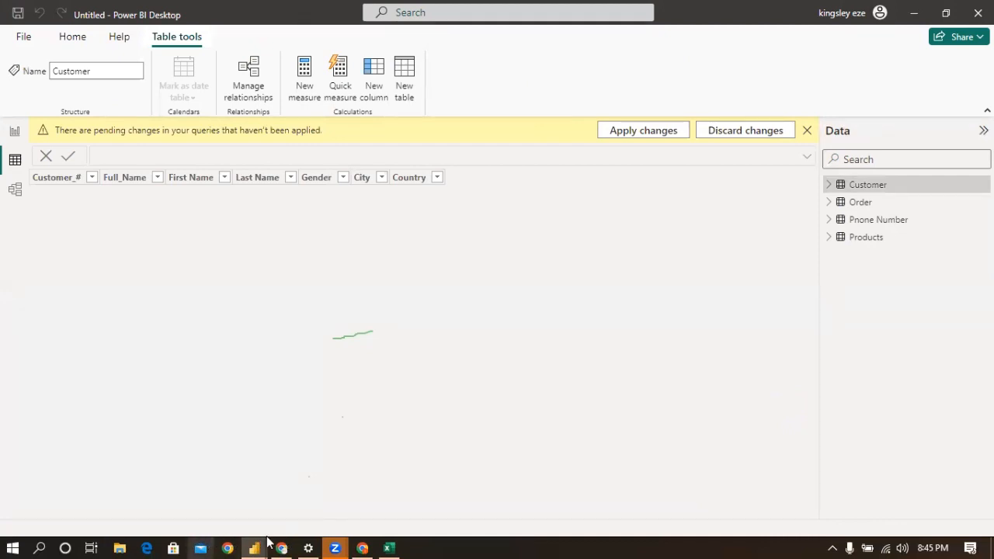
mouse_move(255, 541)
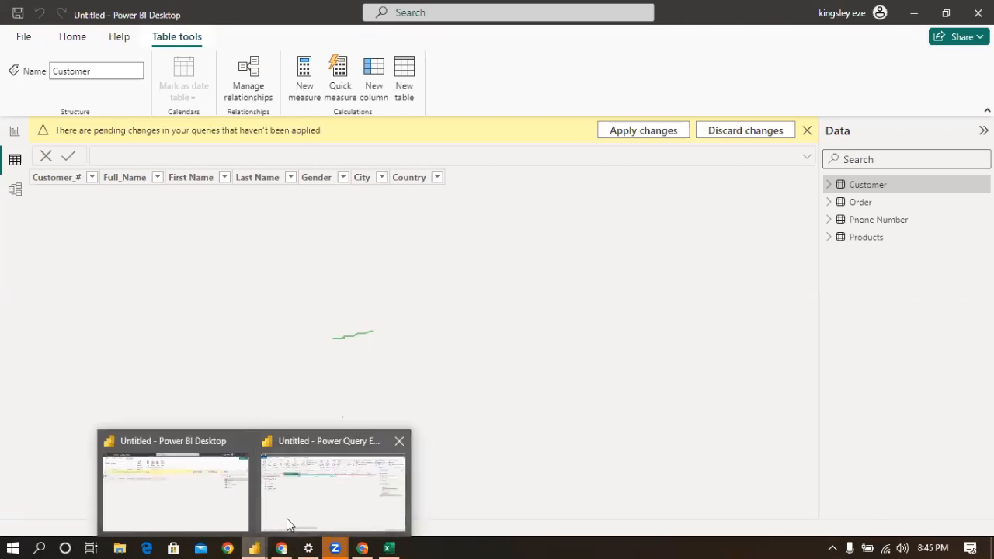
left_click(288, 525)
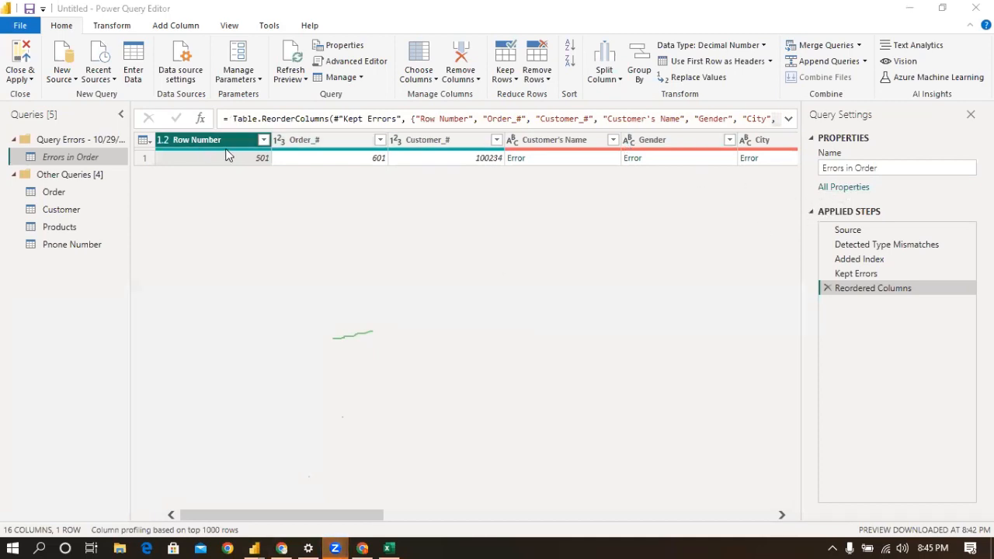
- Remove 1 row from the bottom of the Errors in Order query
left_click(261, 160)
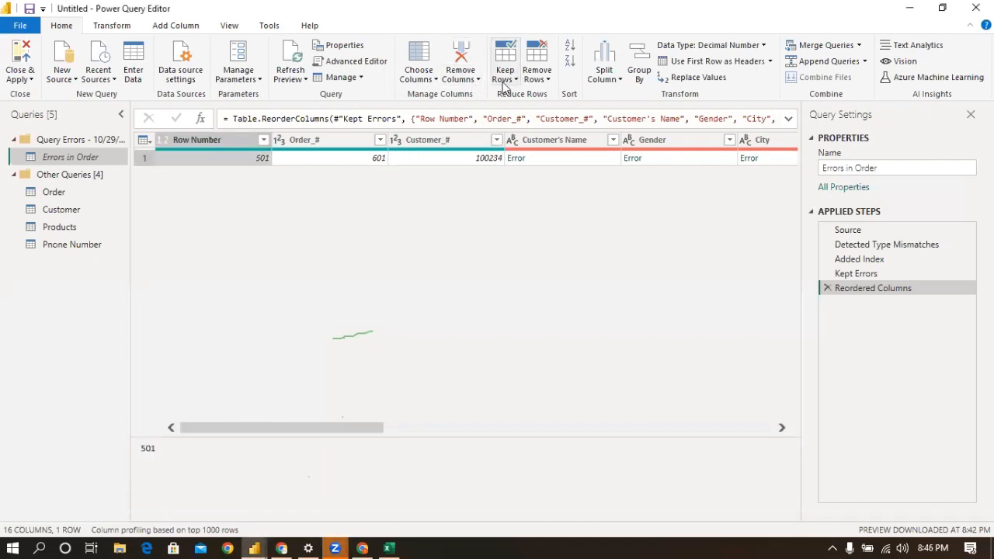
left_click(503, 80)
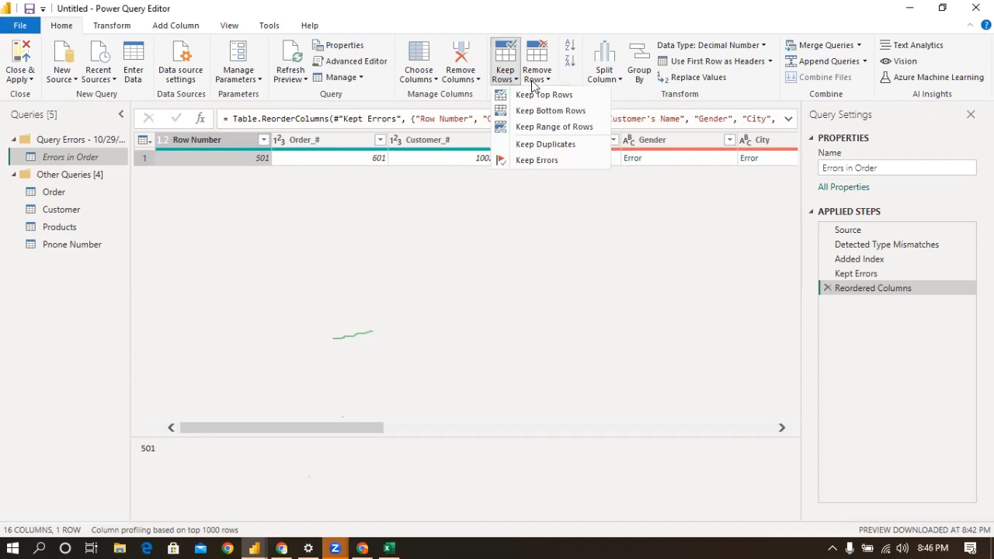
left_click(537, 75)
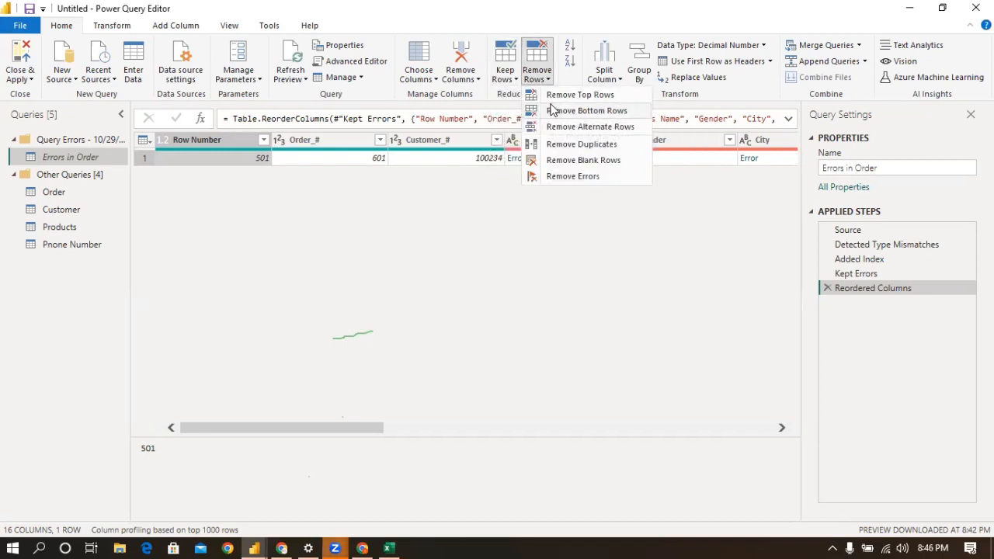
left_click(552, 112)
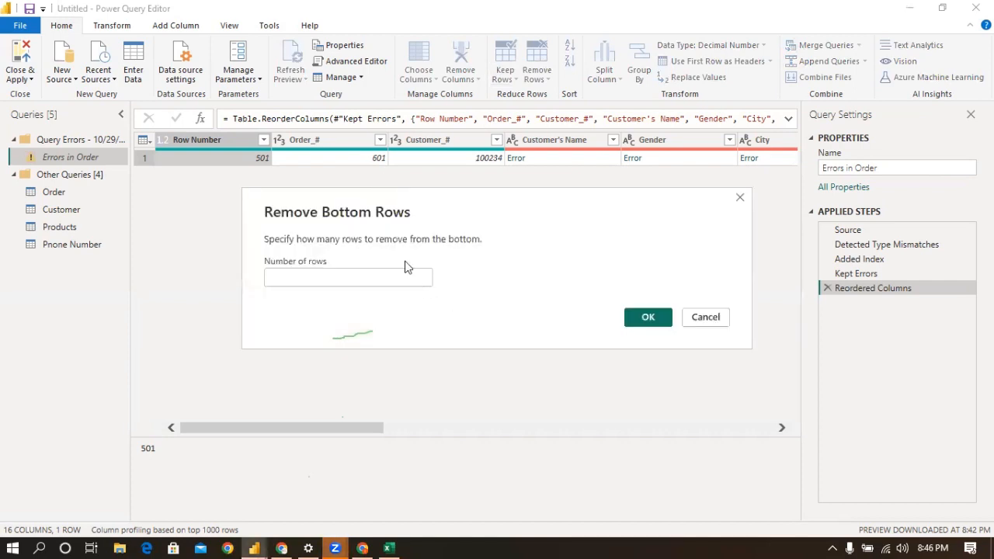
left_click(405, 275)
type("1")
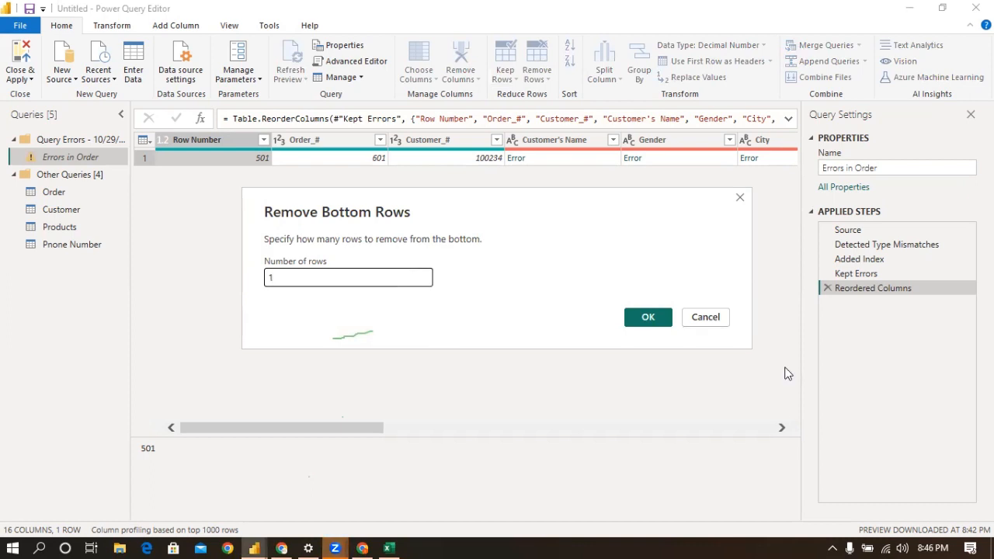
left_click(648, 317)
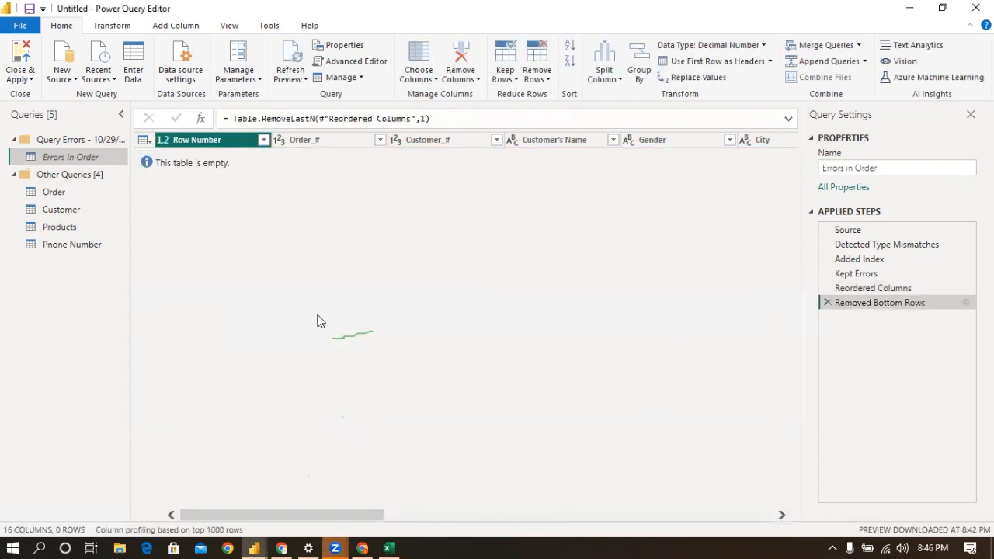
- Close the Power Query Editor with the changes applied and bring up the Order table's data
left_click(20, 80)
left_click(38, 94)
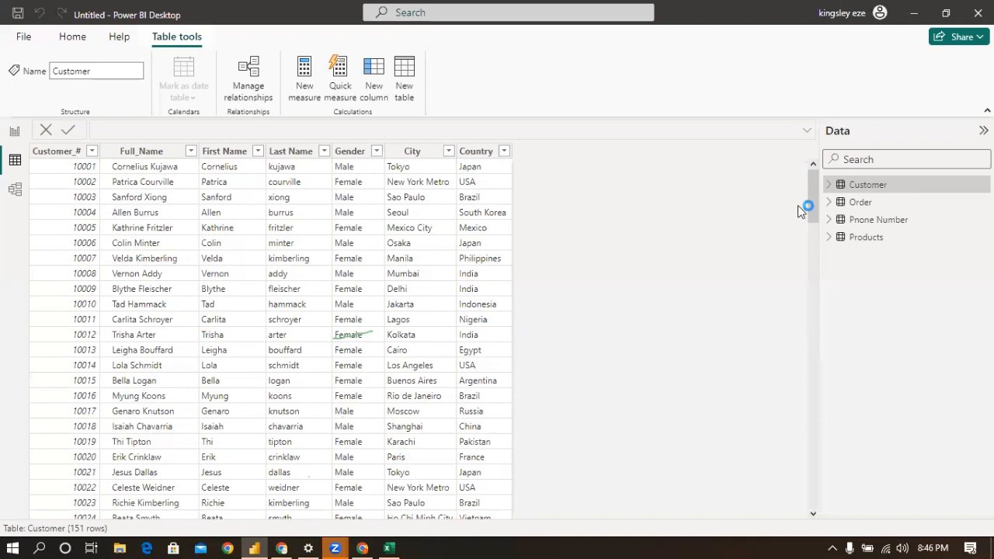
left_click(893, 202)
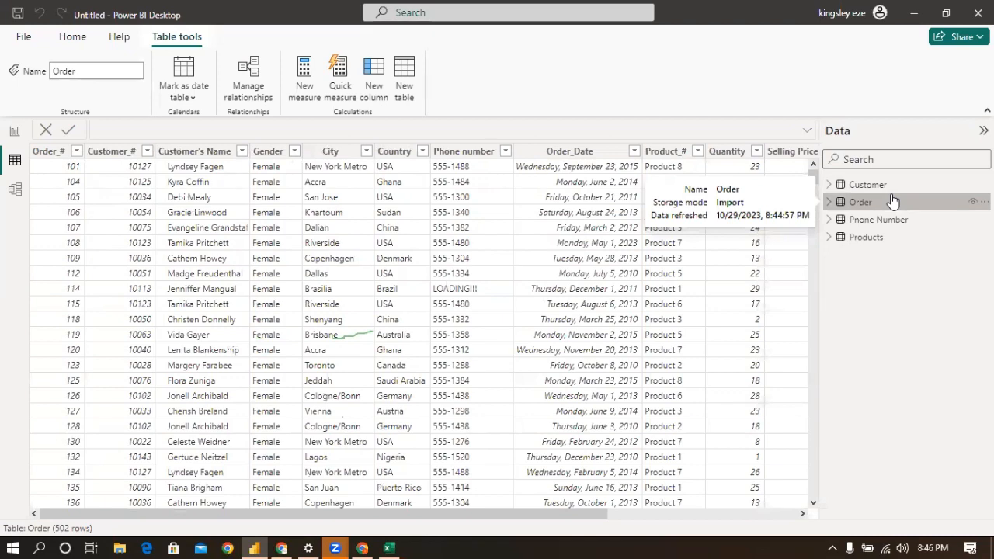
- Add a card visual to the report page showing the sum of Quantity from the Order table, and enlarge the card
left_click(14, 131)
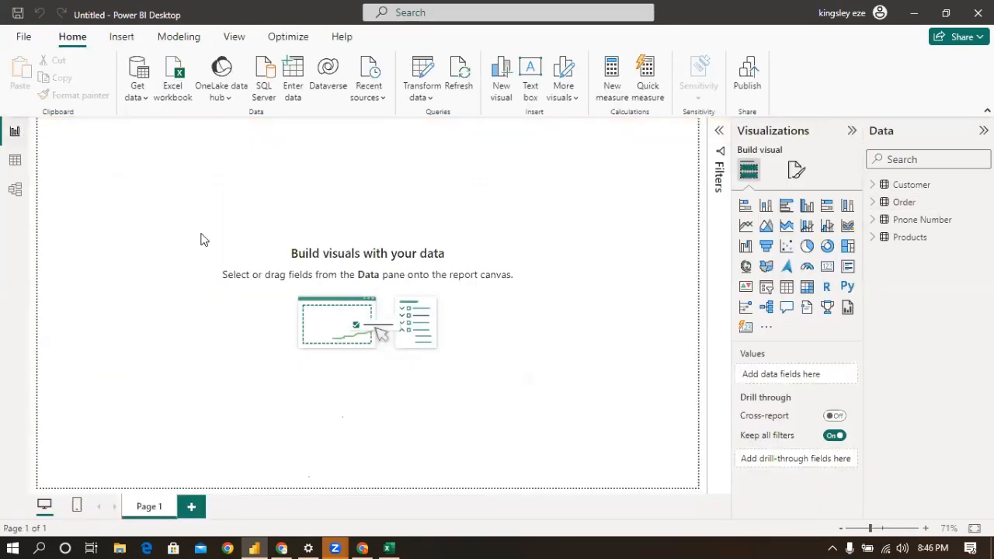
left_click(827, 268)
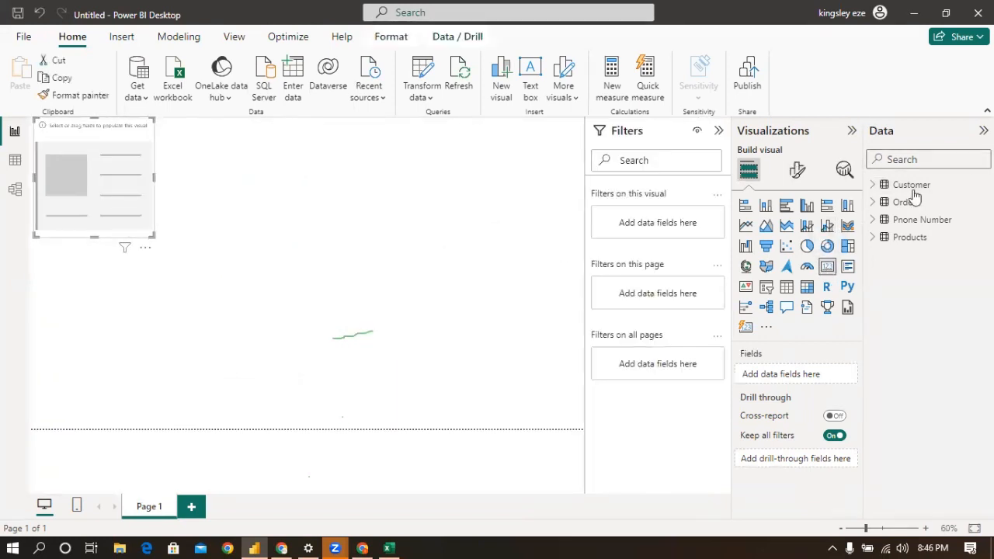
left_click(873, 203)
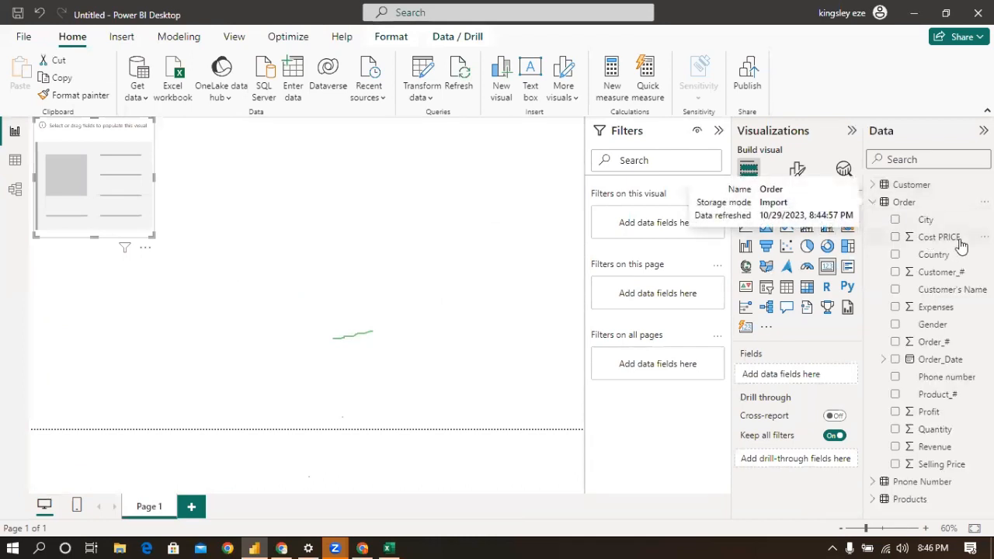
left_click(895, 429)
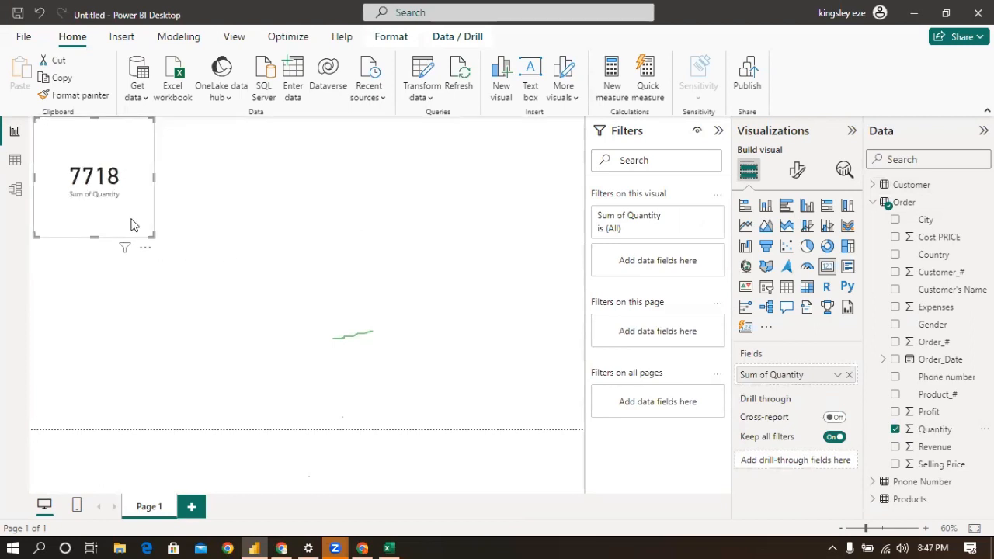
left_click_drag(154, 234, 271, 280)
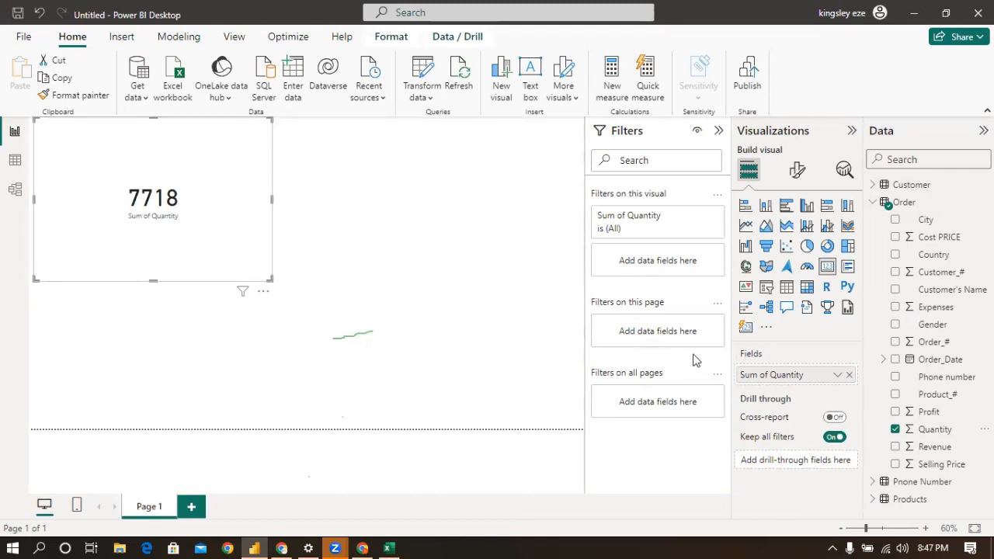
- Add a wide stacked bar chart below the card showing the sum of Profit by Product_# from the Order table
left_click(555, 354)
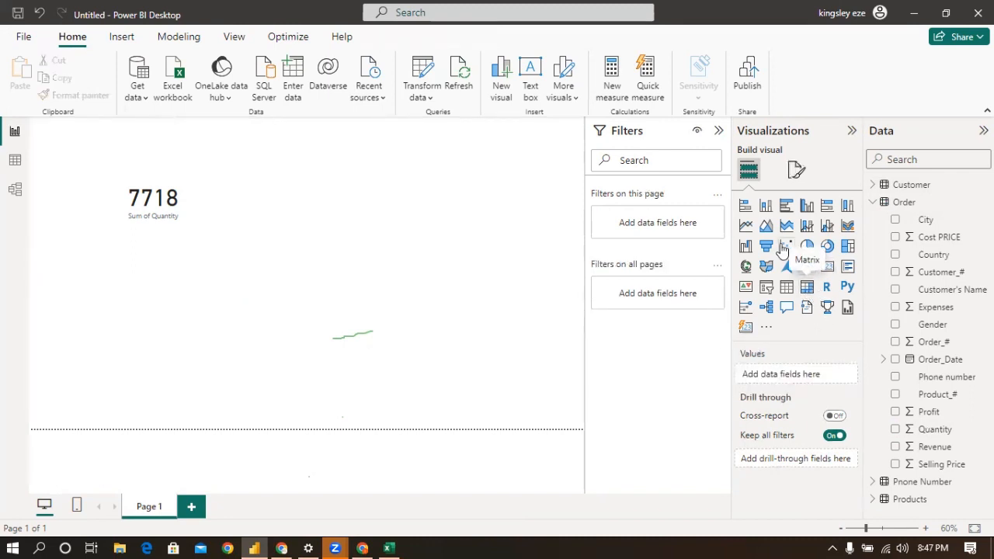
left_click(746, 208)
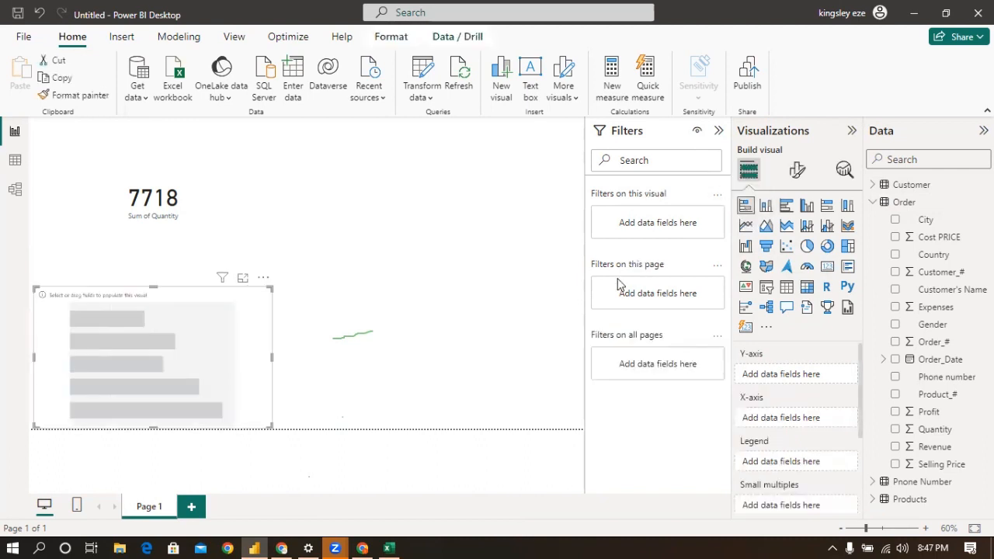
left_click_drag(276, 427, 562, 443)
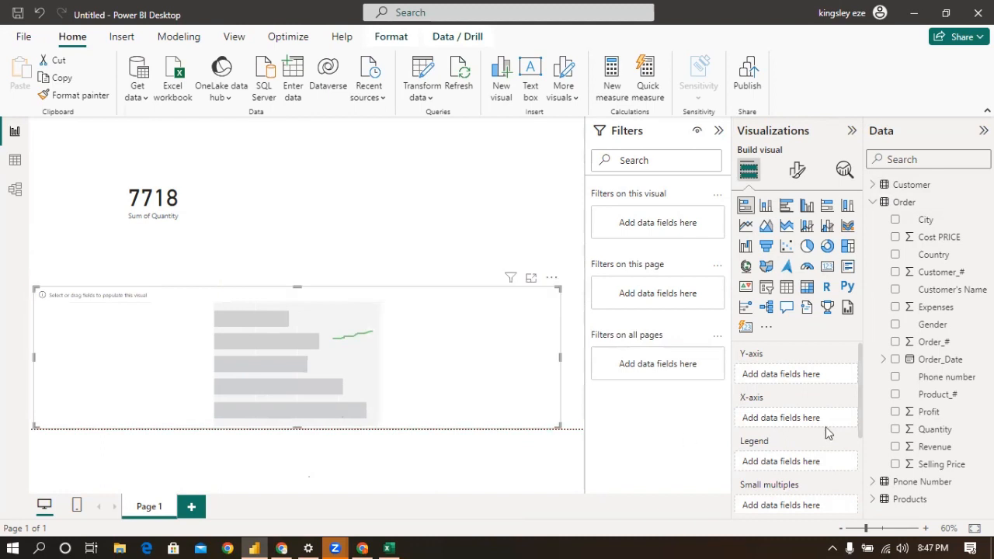
left_click(896, 412)
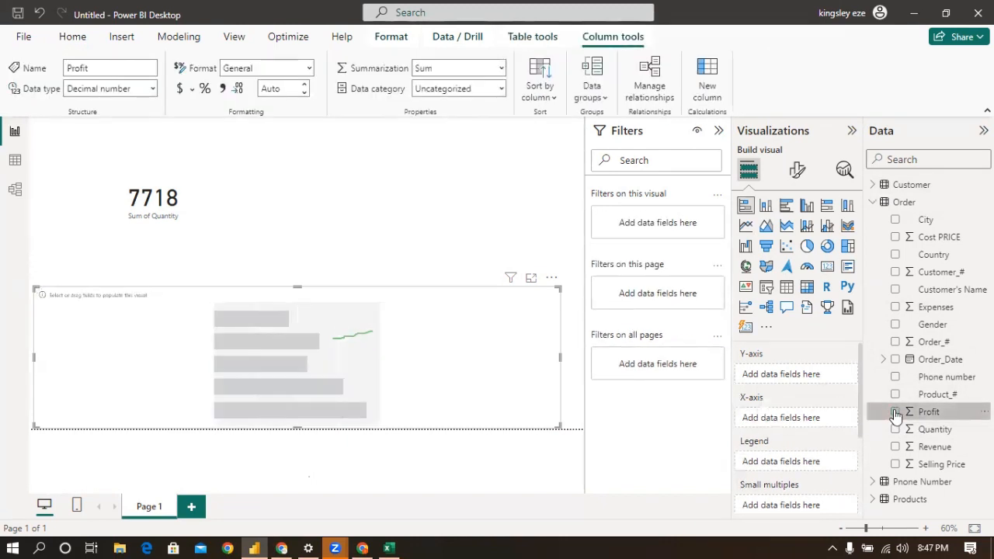
left_click(896, 395)
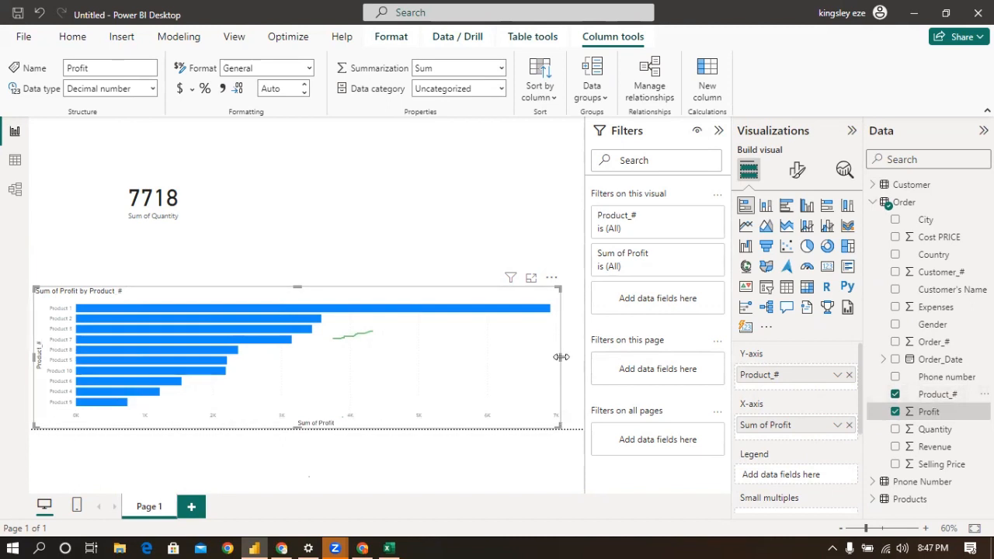
- Set the background color of the quantity card to bright blue
left_click(192, 199)
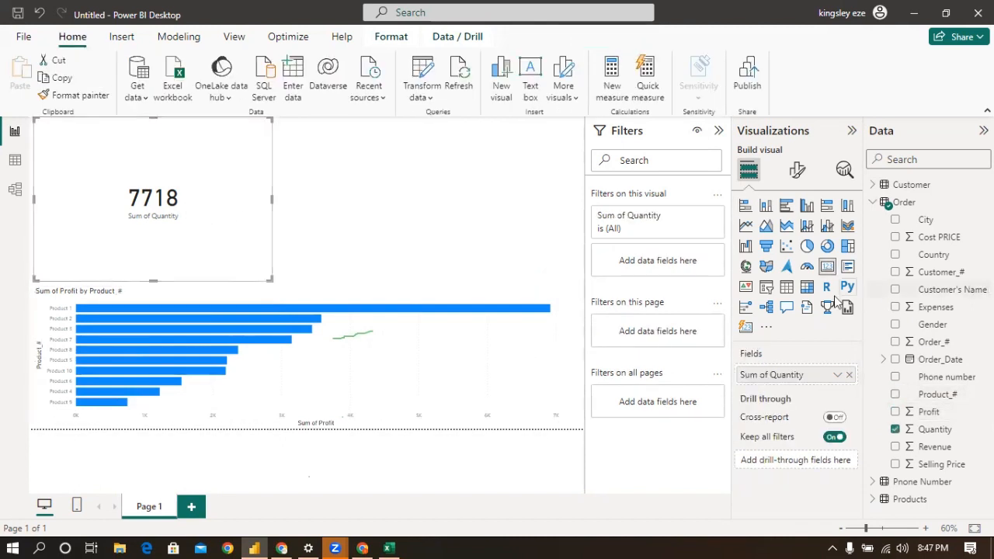
left_click(797, 170)
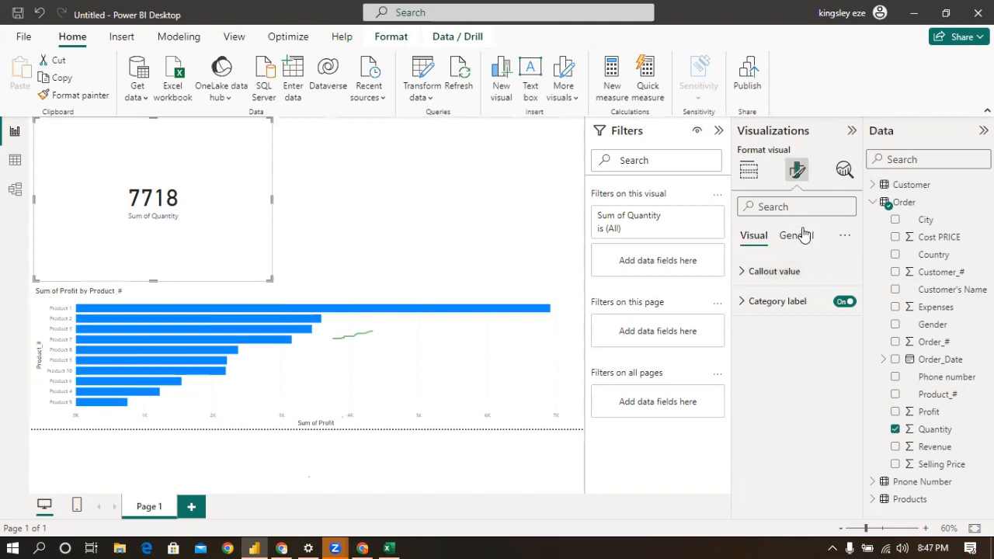
left_click(803, 233)
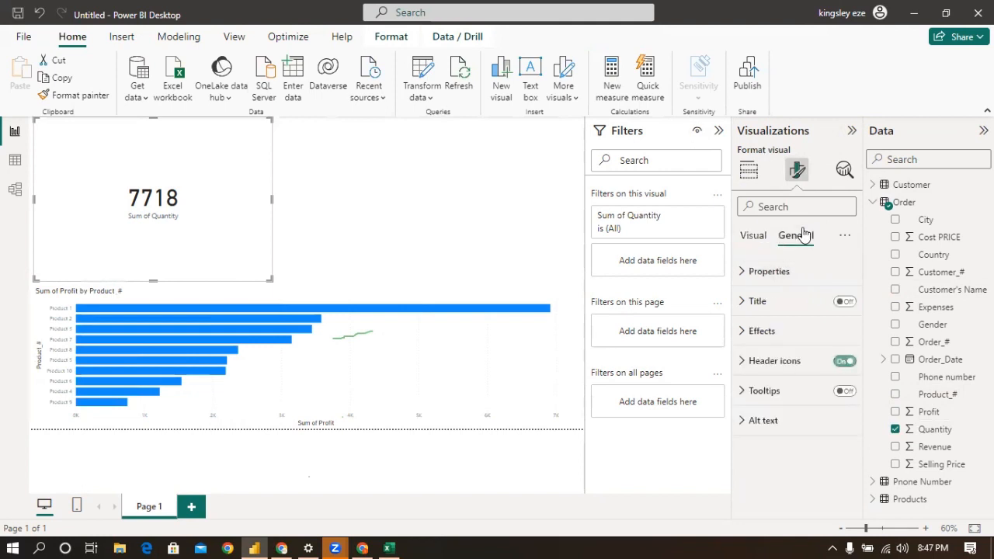
left_click(755, 332)
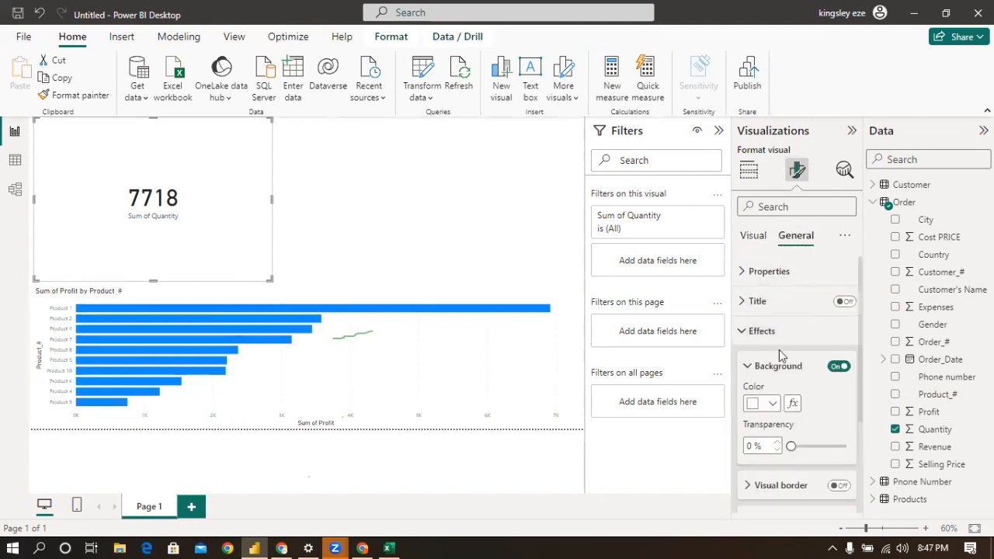
left_click(772, 403)
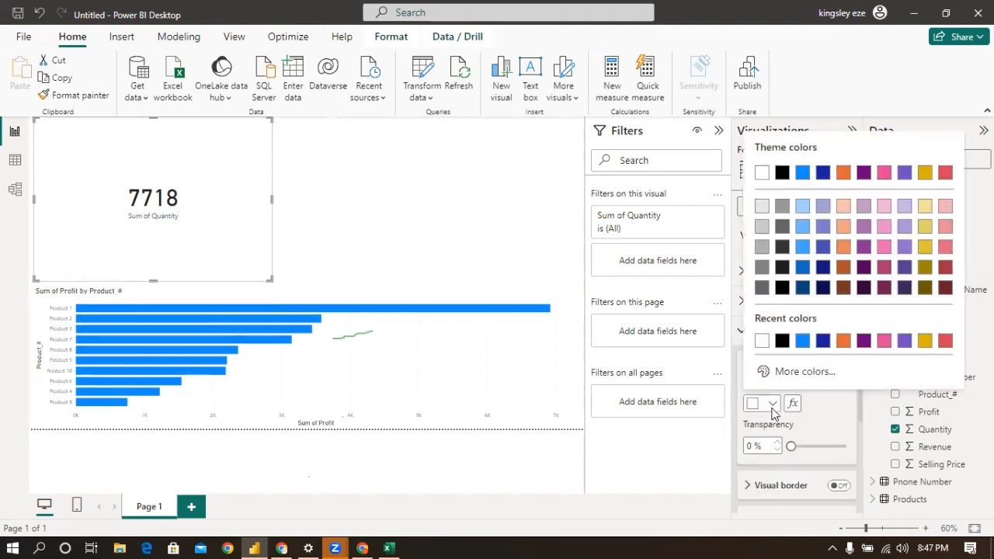
left_click(822, 341)
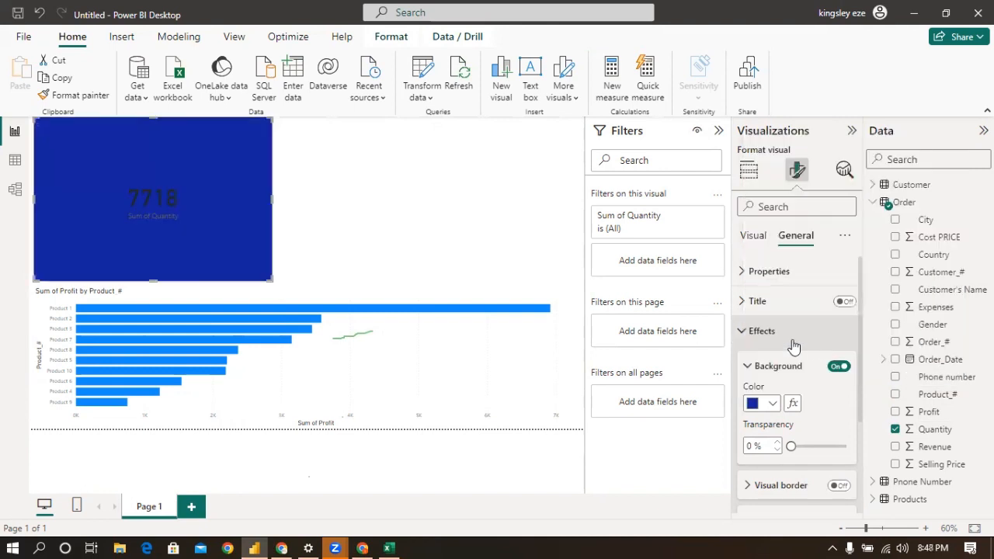
left_click(772, 403)
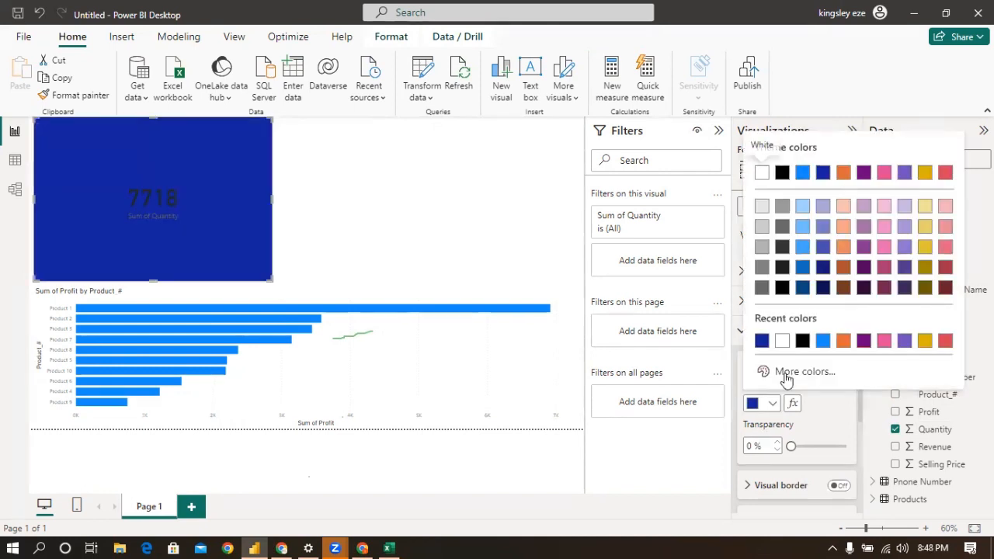
left_click(827, 342)
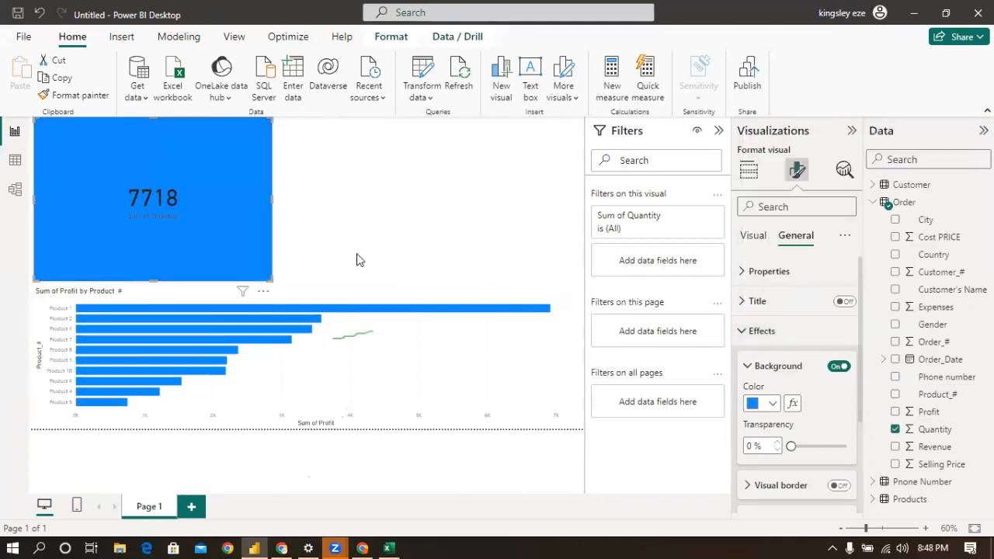
- Duplicate the blue quantity card and place the copy beside the original above the bar chart
key("ctrl+c")
key("ctrl+v")
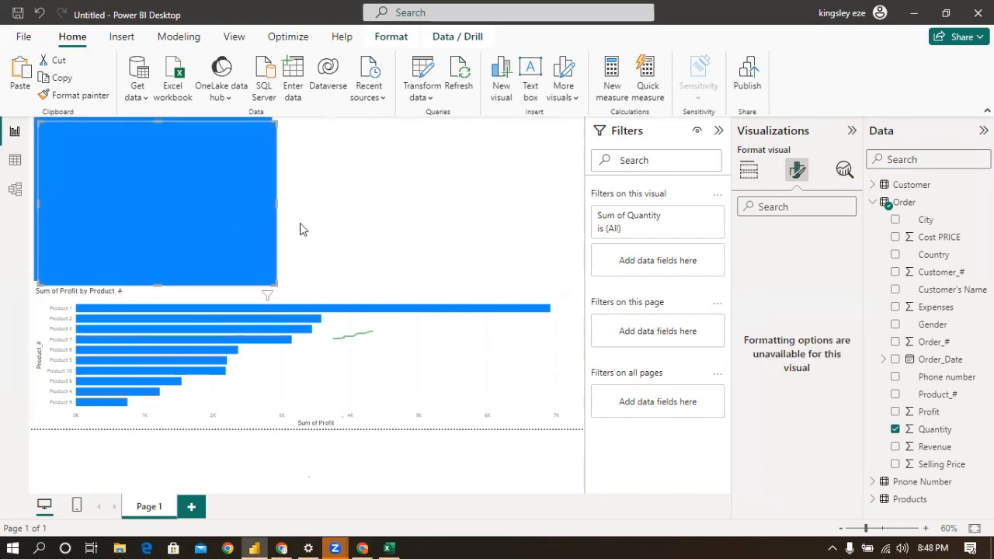
left_click_drag(262, 206, 469, 199)
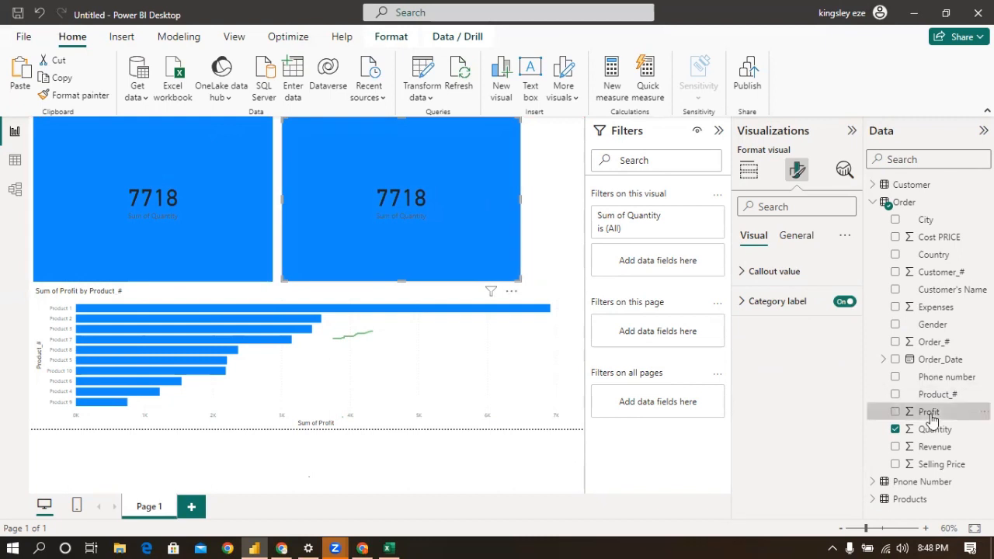
- Replace the Quantity field of the duplicated card with Profit from the Order table
left_click(749, 169)
left_click(849, 376)
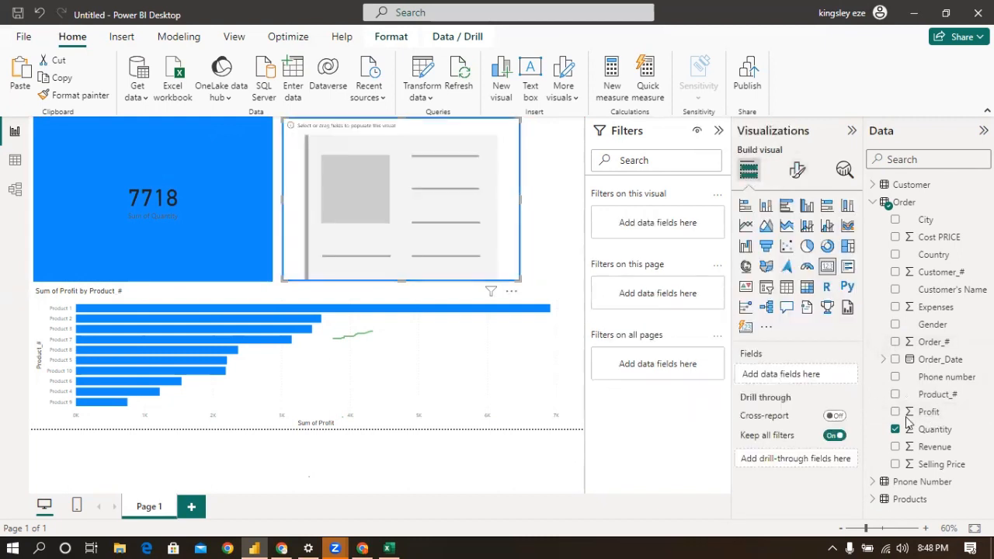
left_click_drag(905, 429, 810, 380)
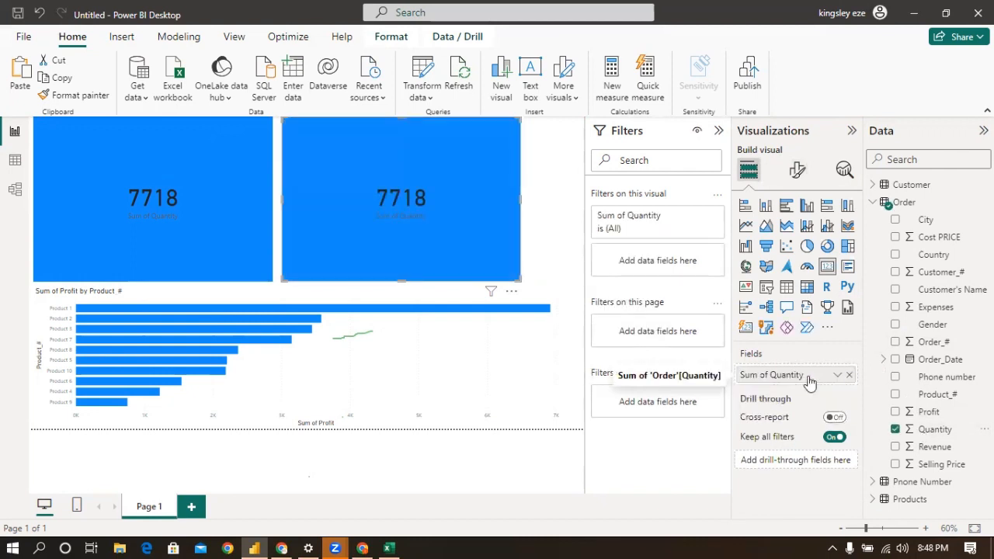
left_click(849, 375)
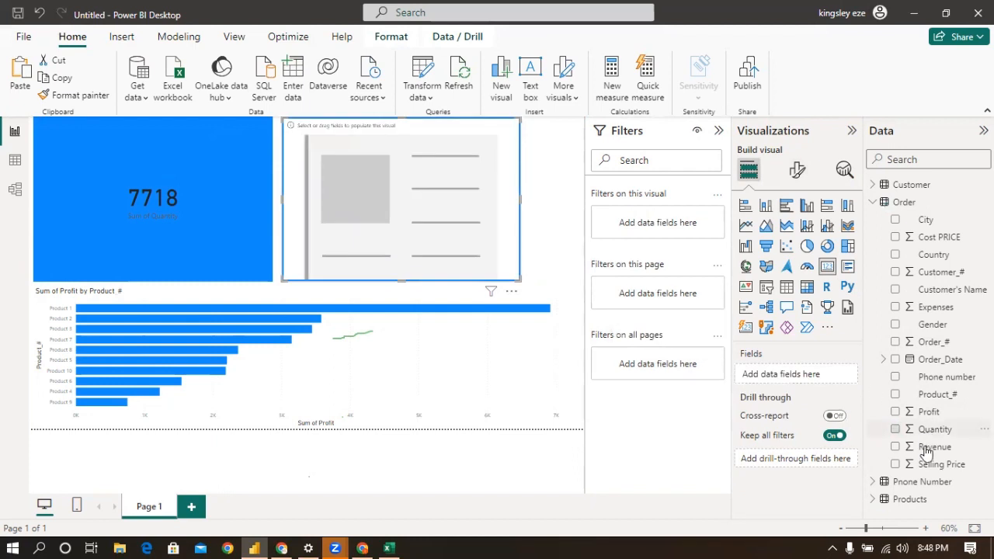
left_click_drag(915, 414, 796, 388)
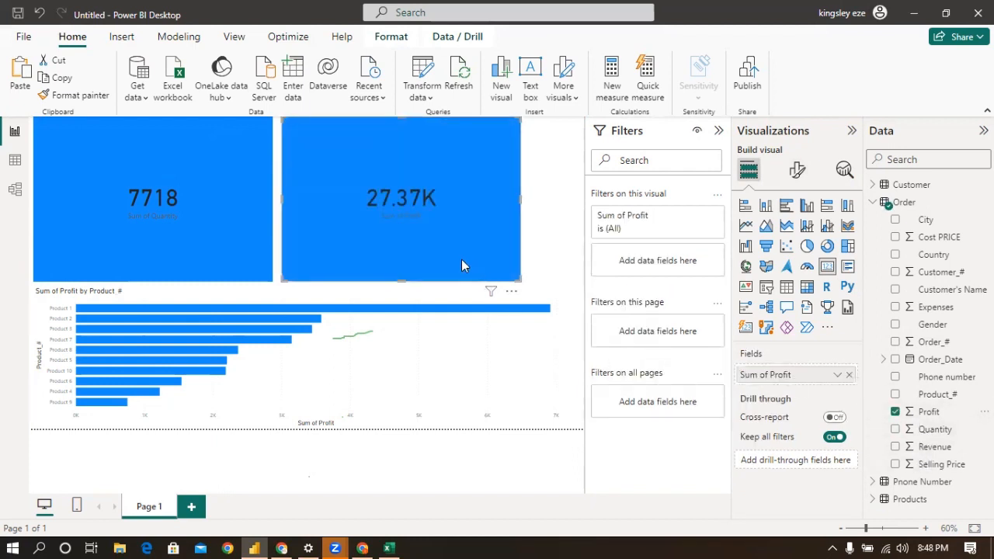
- Narrow the quantity and profit cards and add a copy of the profit card, lining up three cards in one row
left_click(212, 265)
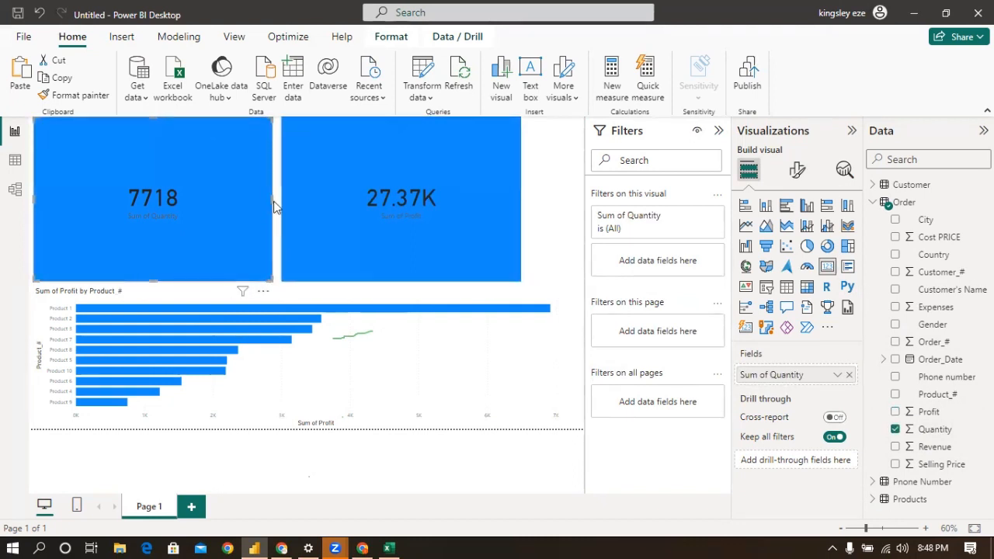
left_click_drag(273, 200, 210, 202)
left_click_drag(293, 225, 381, 231)
left_click_drag(344, 200, 233, 206)
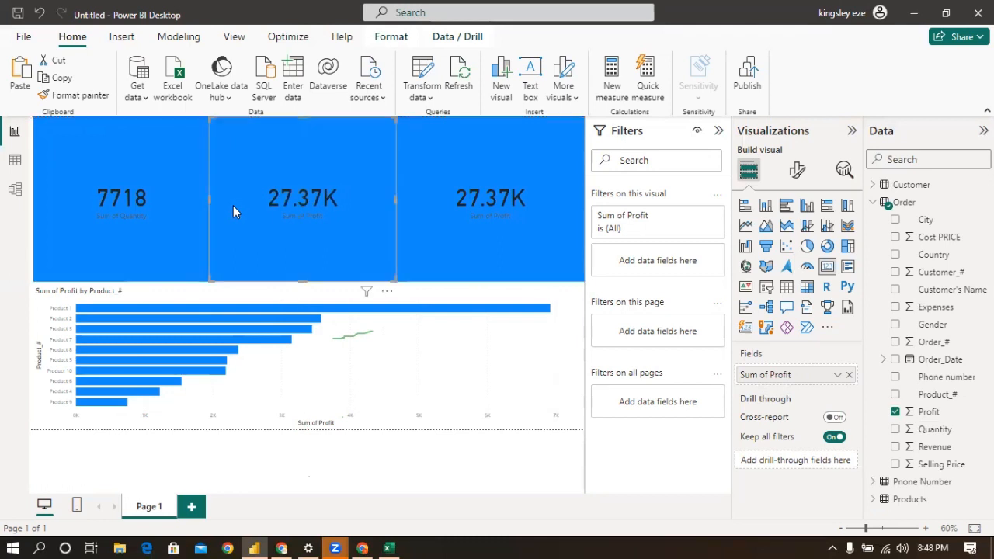
- Narrow the first two cards, then move and widen the third so the row fills the page width
left_click(138, 216)
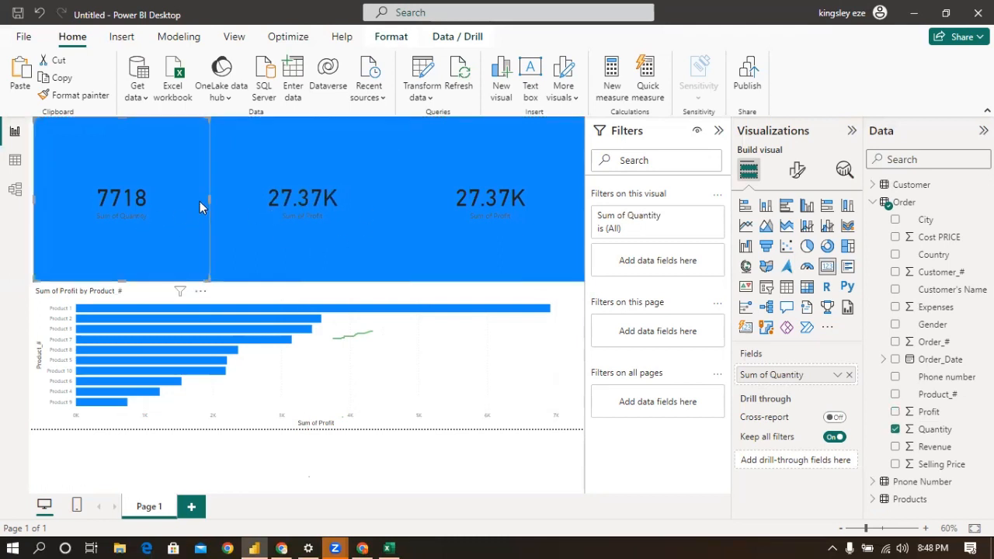
left_click_drag(209, 200, 196, 199)
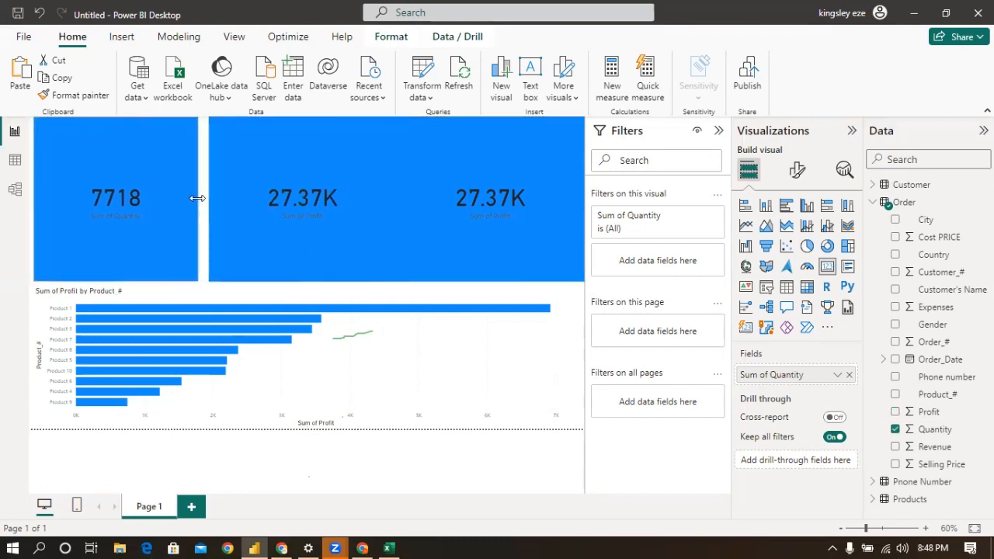
left_click(258, 206)
left_click_drag(400, 201, 341, 219)
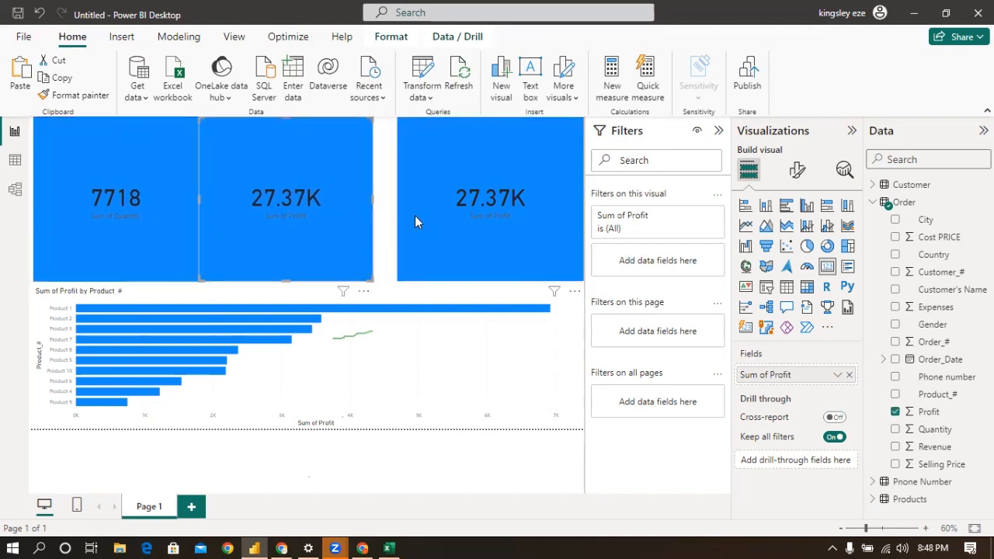
left_click_drag(414, 215, 404, 216)
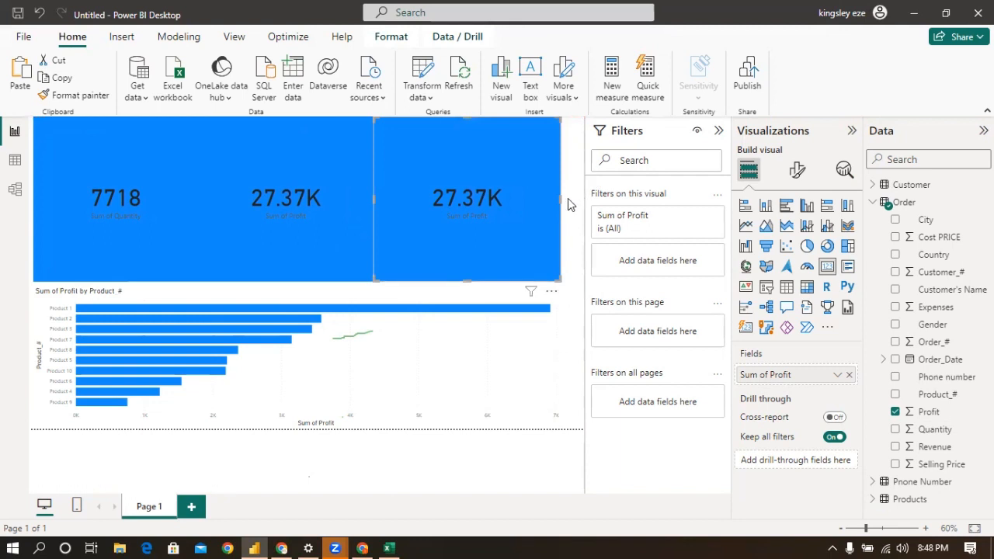
left_click_drag(563, 202, 581, 199)
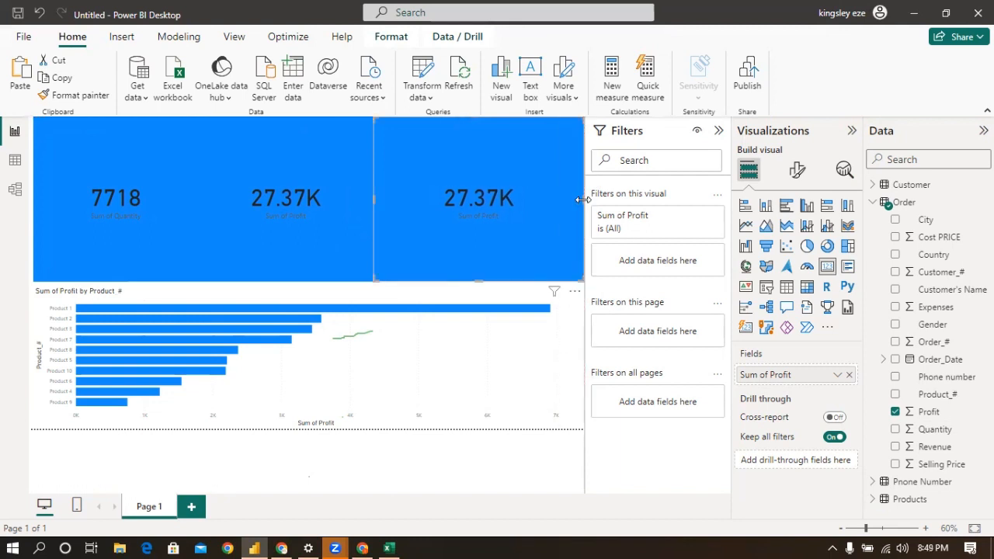
- Nudge the middle profit card slightly to the right, away from the quantity card
left_click(339, 239)
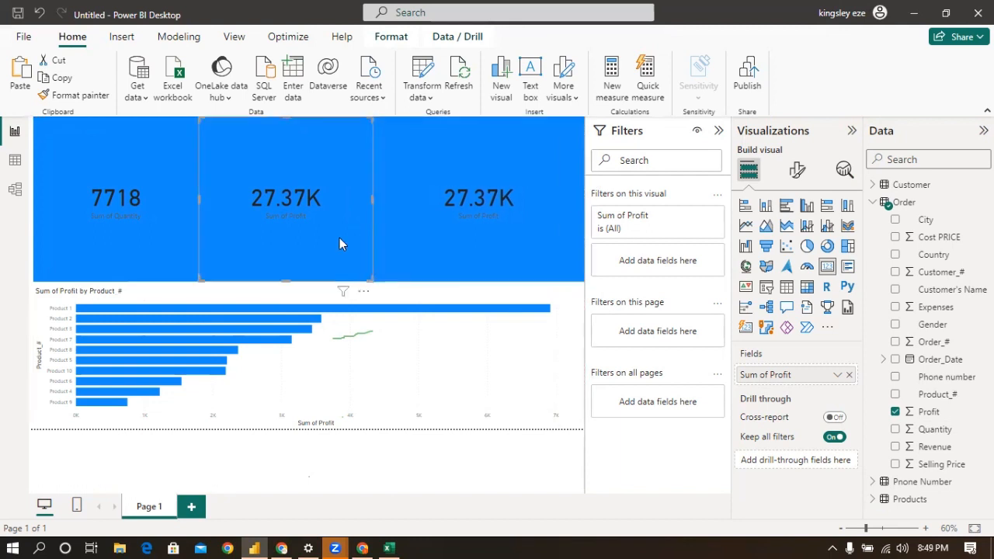
key("Right")
key("Right")
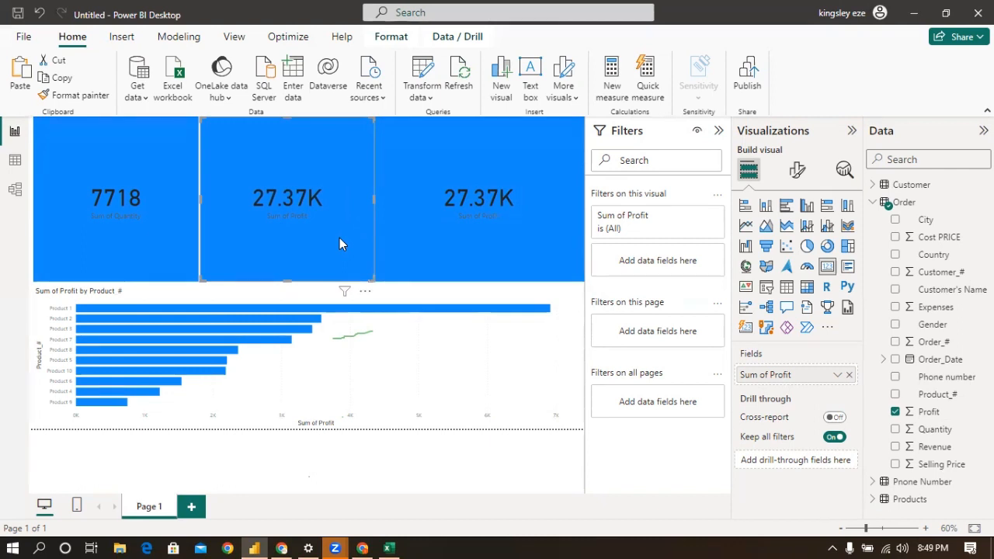
- Nudge the middle card slightly left and replace its Profit field with Revenue from the Order table
key("Left")
key("Left")
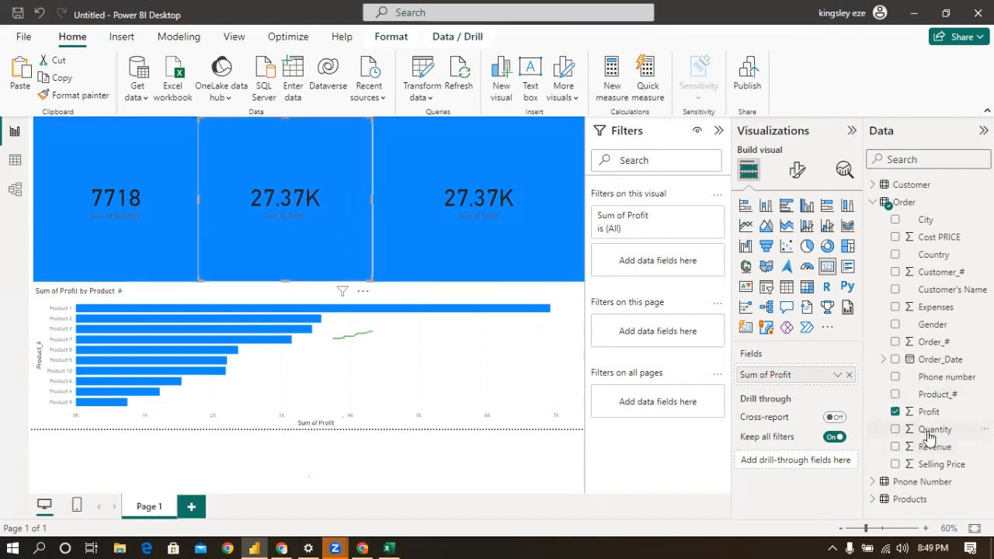
left_click_drag(934, 447, 793, 376)
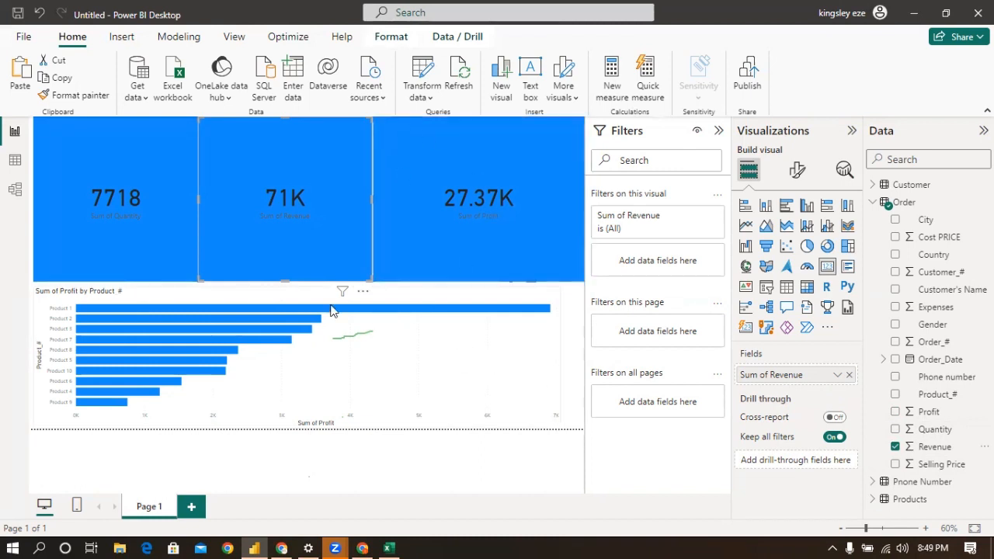
- Start publishing the report and save it in Documents under the file name class
mouse_move(331, 309)
left_click(747, 74)
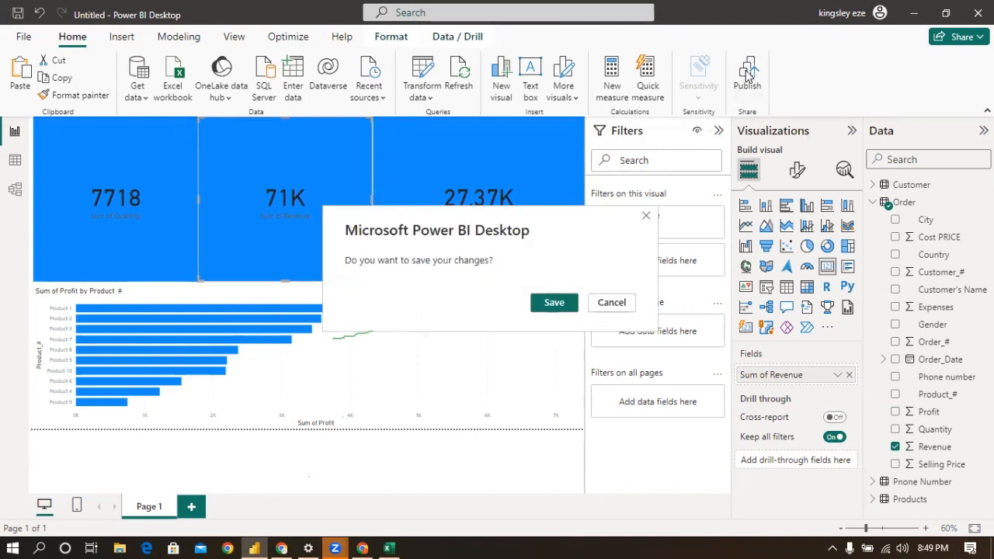
left_click(552, 303)
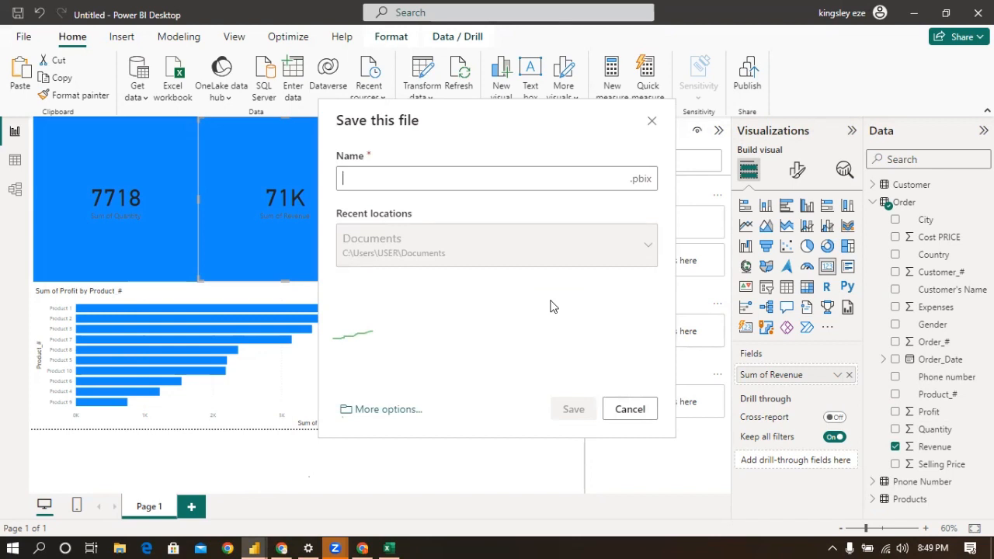
type("class")
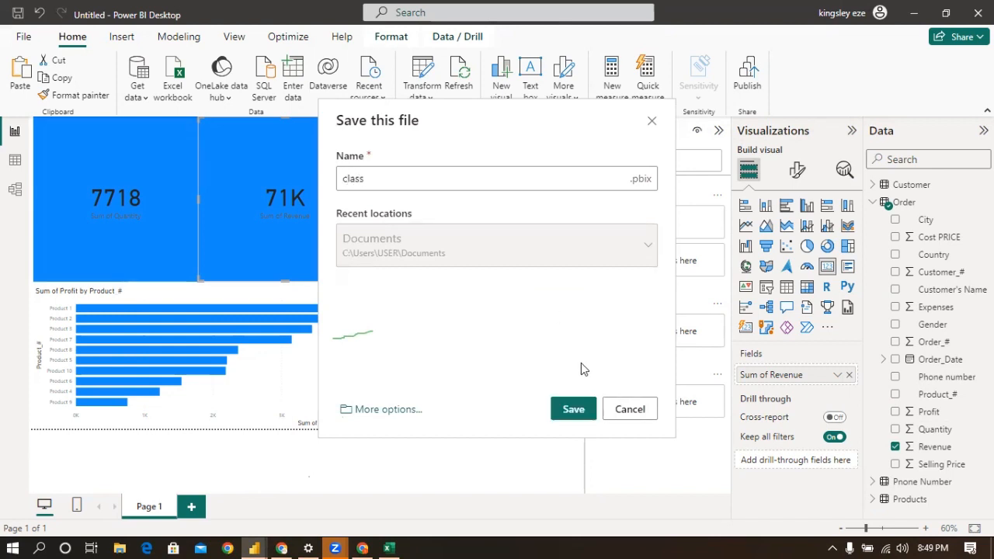
left_click(573, 409)
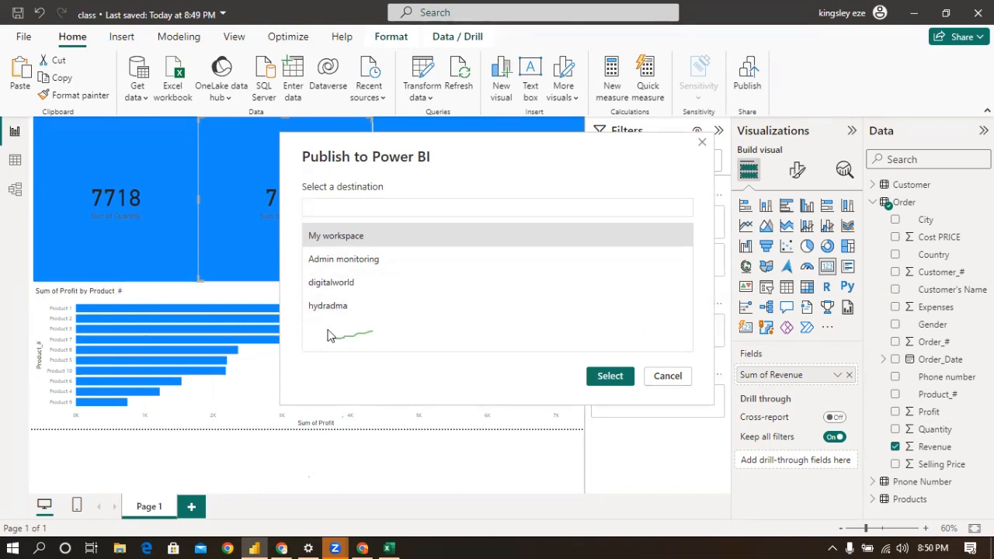
- Publish the saved report to the digitalworld workspace and dismiss the publishing dialog
left_click(349, 286)
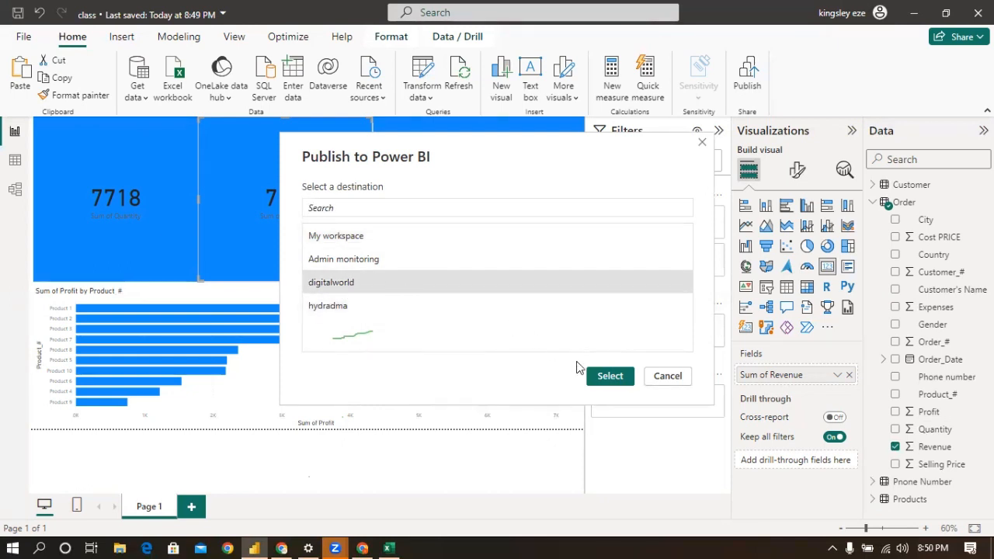
left_click(610, 376)
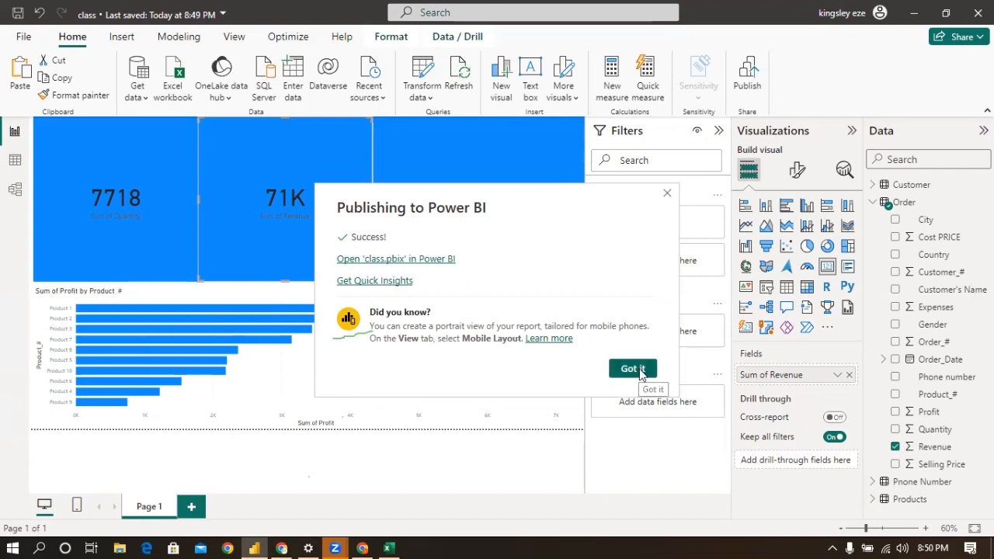
left_click(638, 372)
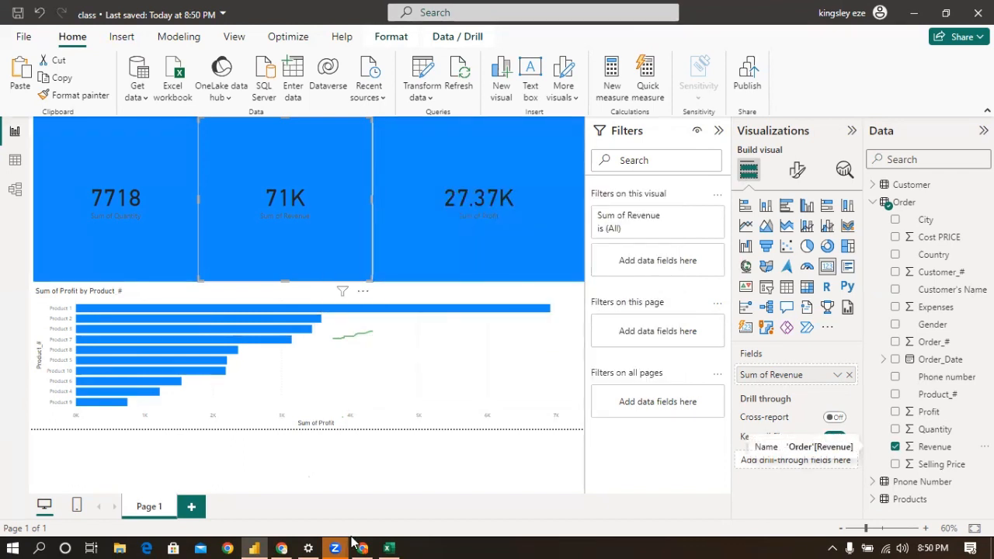
- Switch to the Power BI service in Chrome and open the class report from the digitalworld workspace
left_click(286, 545)
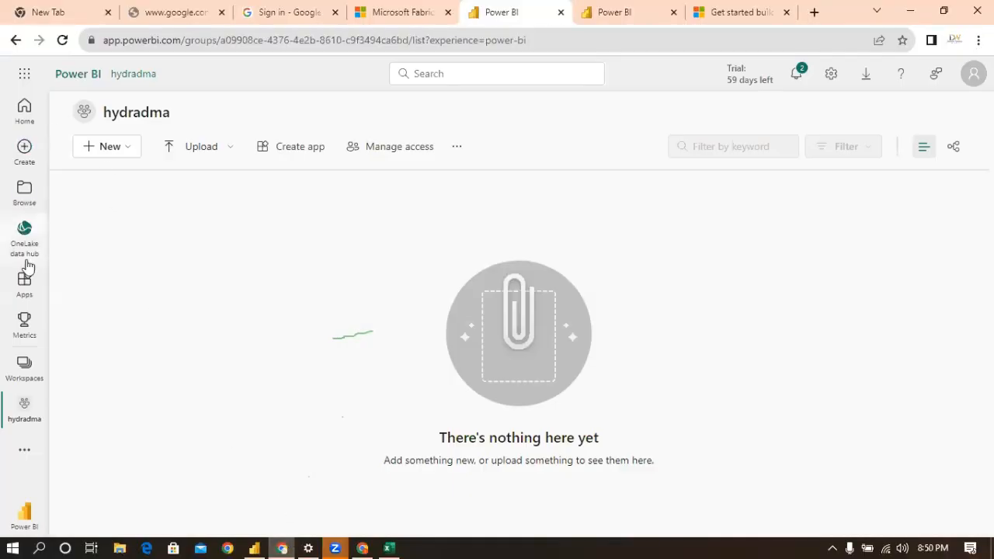
left_click(26, 379)
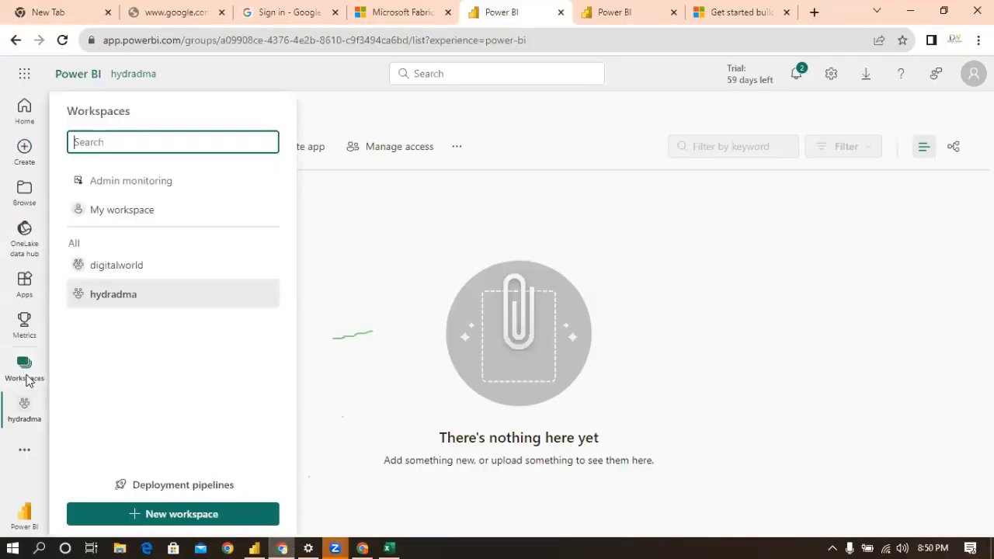
left_click(114, 273)
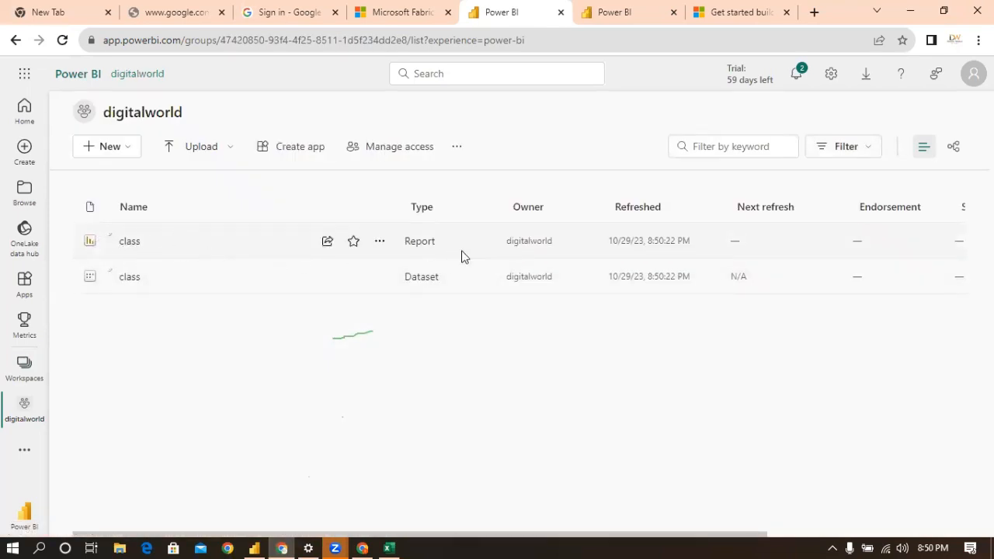
left_click(207, 250)
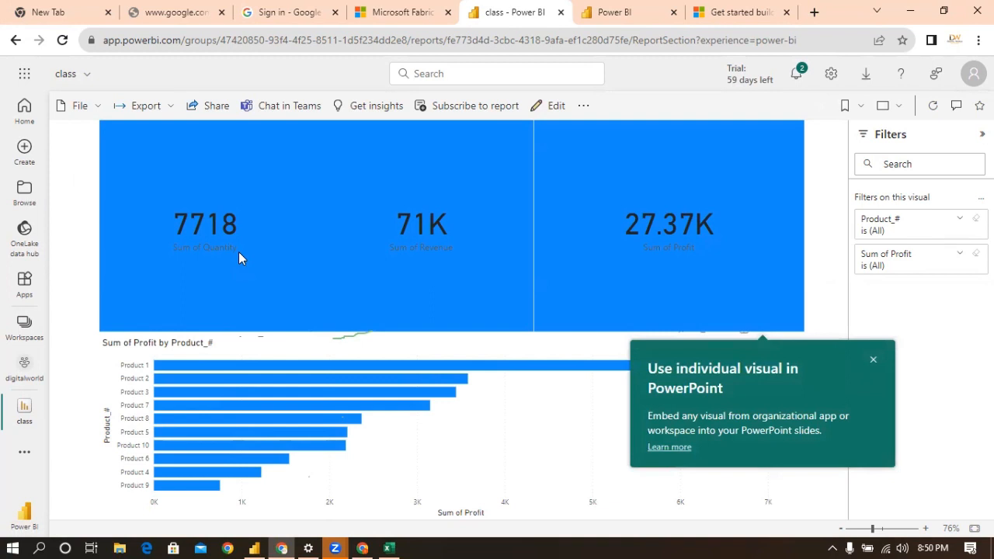
left_click(873, 361)
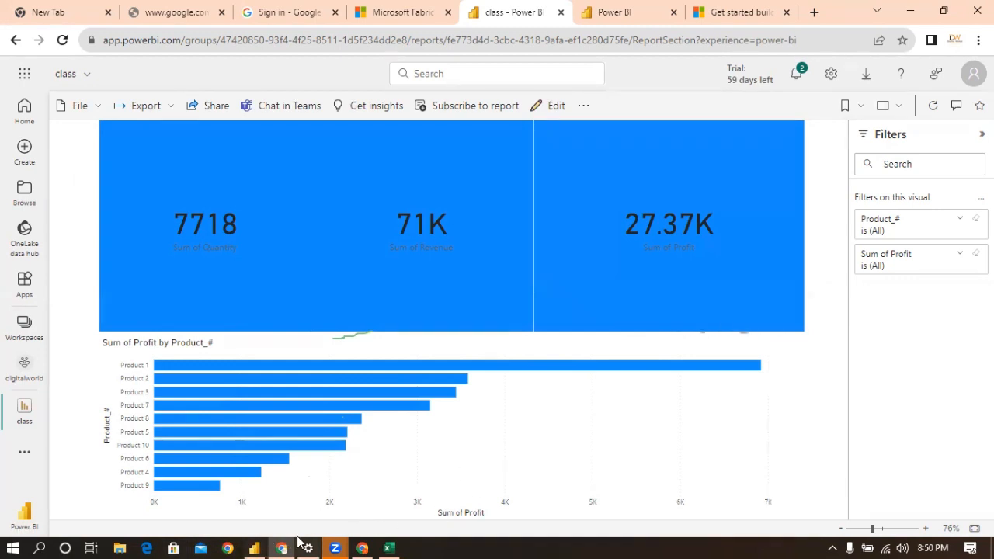
- Switch back to Power BI Desktop and add a second report page, keeping it when asked about deletion
left_click(254, 548)
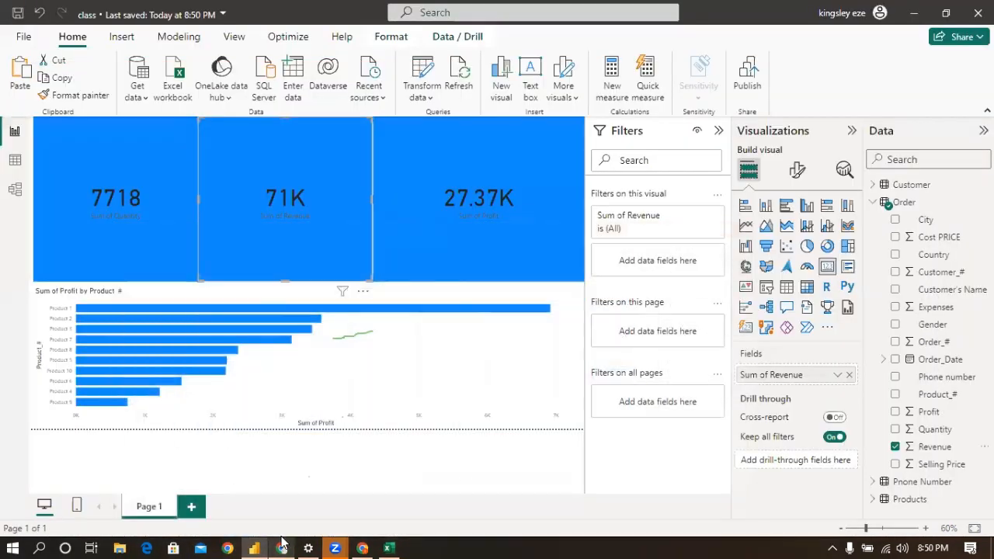
left_click(193, 506)
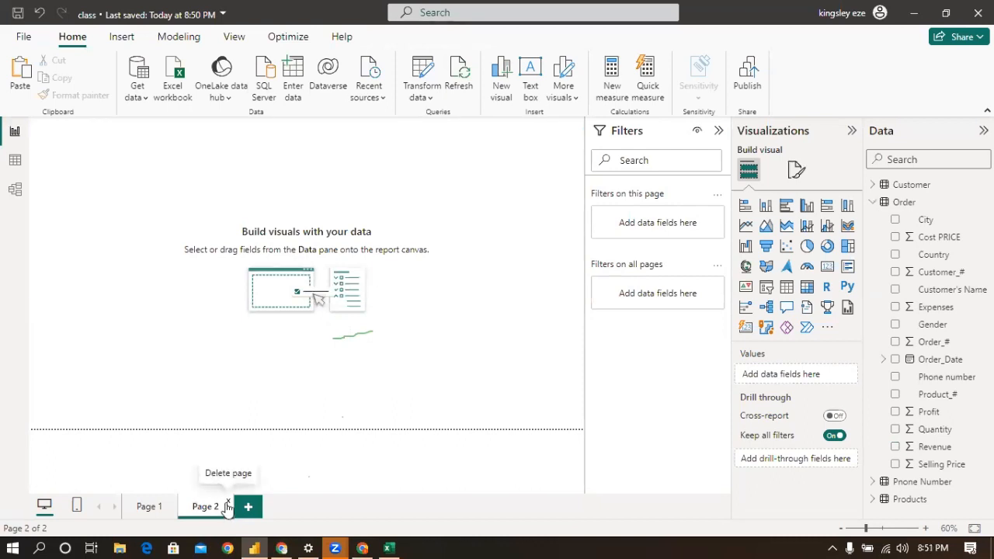
left_click(227, 506)
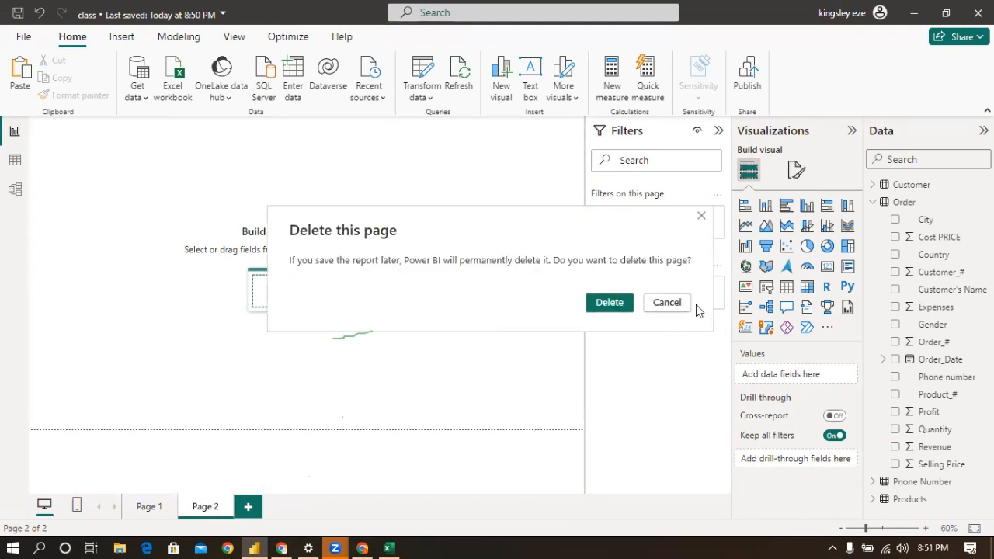
left_click(667, 303)
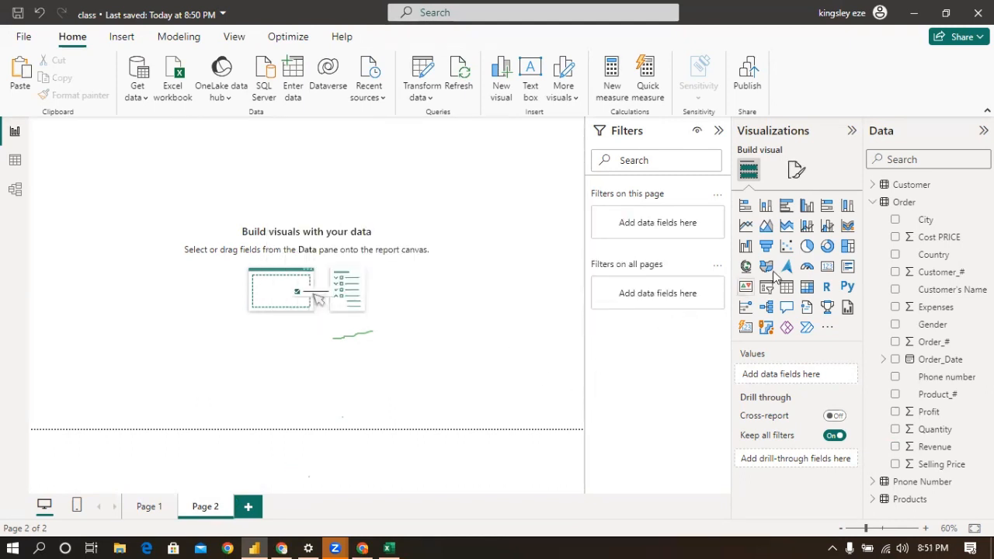
- Add a matrix of Customer's Name rows with Profit values, sized about 456 wide by 719 high along the page's left edge
left_click(804, 289)
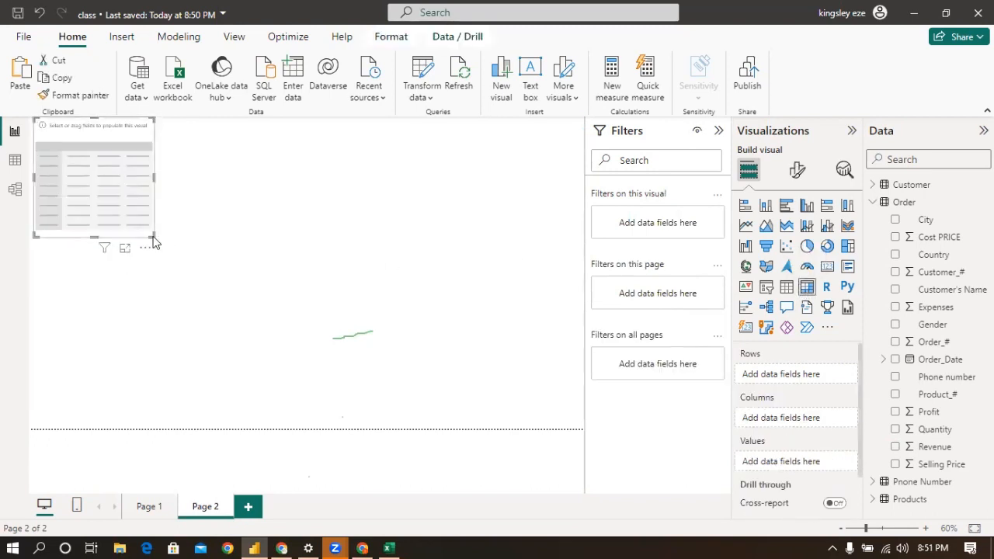
left_click_drag(149, 239, 229, 477)
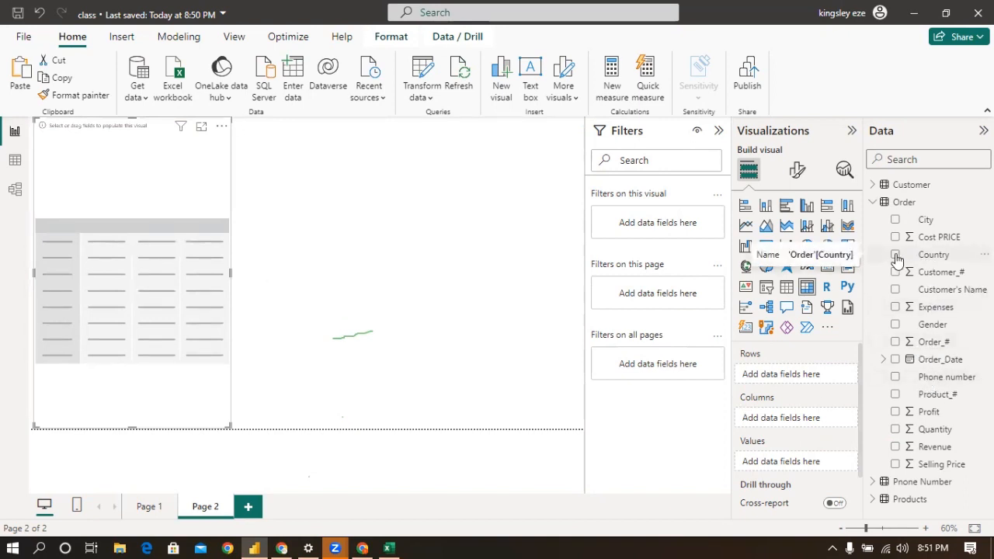
left_click(896, 290)
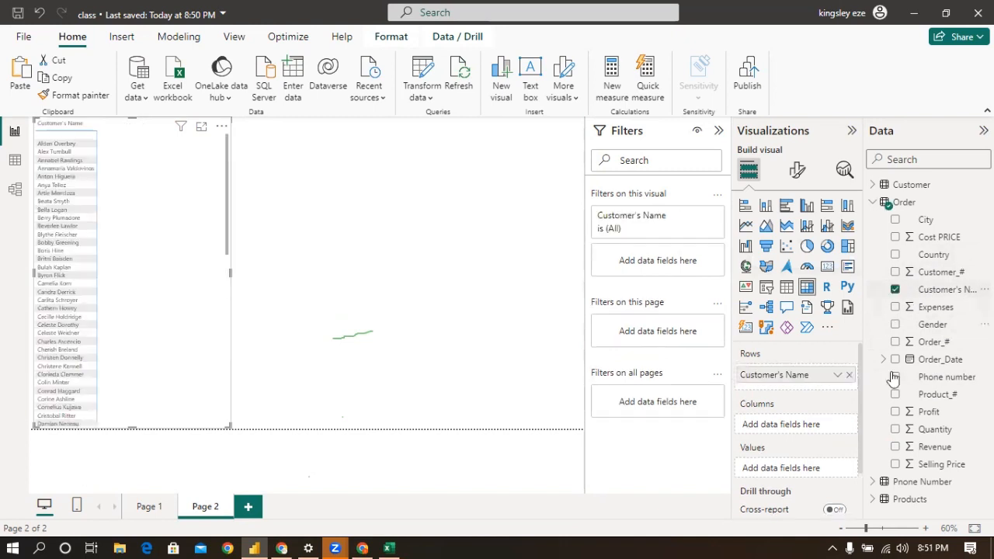
left_click(895, 411)
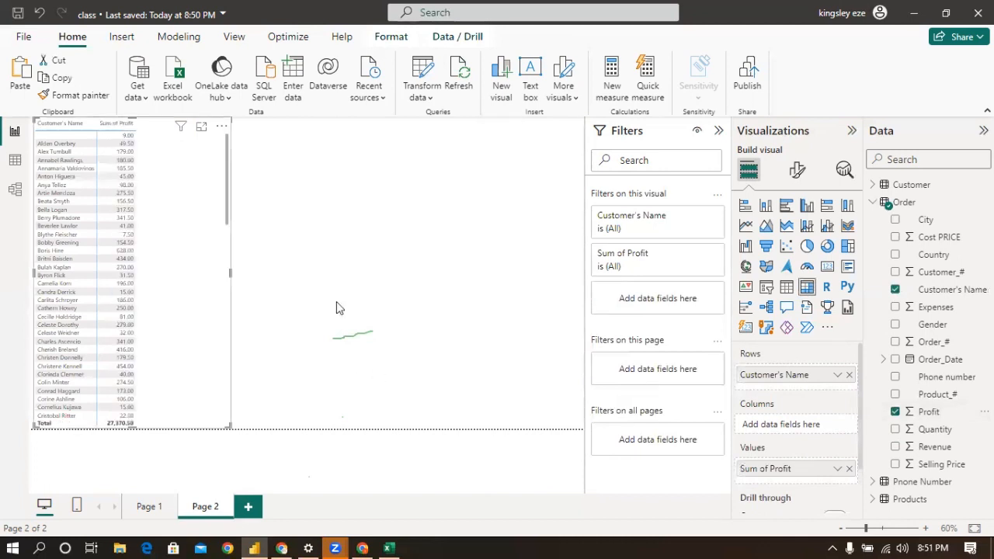
left_click(463, 335)
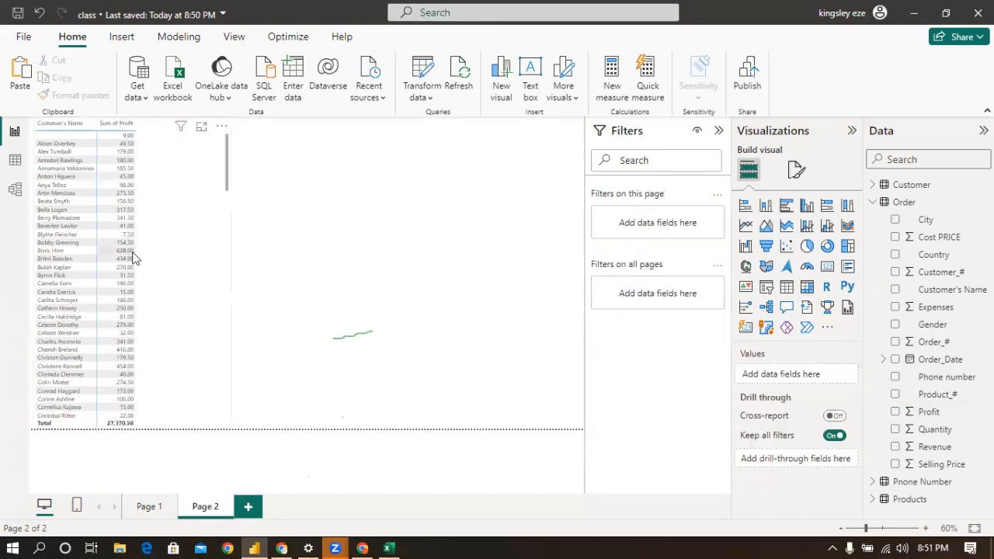
- Give the matrix a blue background and narrow it to just fit its two columns
left_click(797, 183)
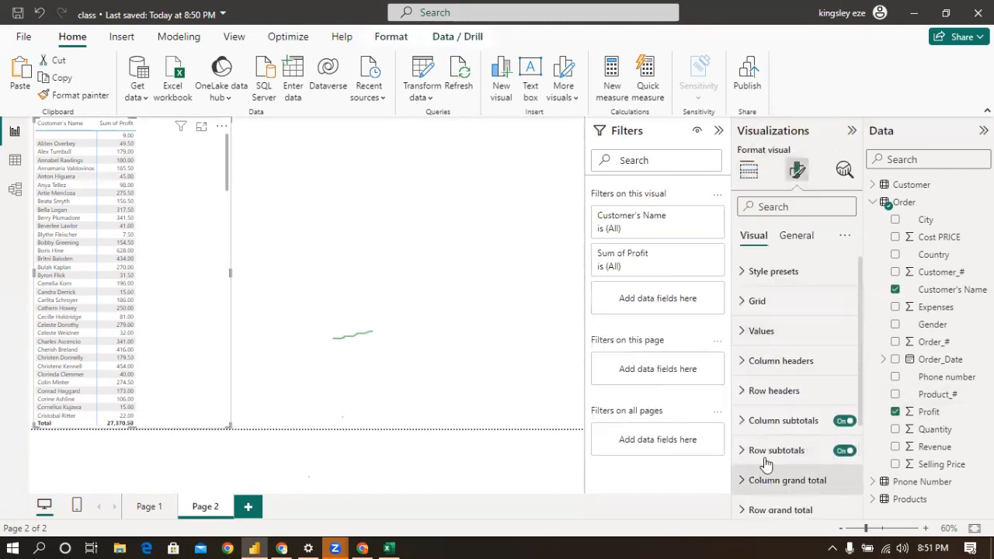
left_click(792, 240)
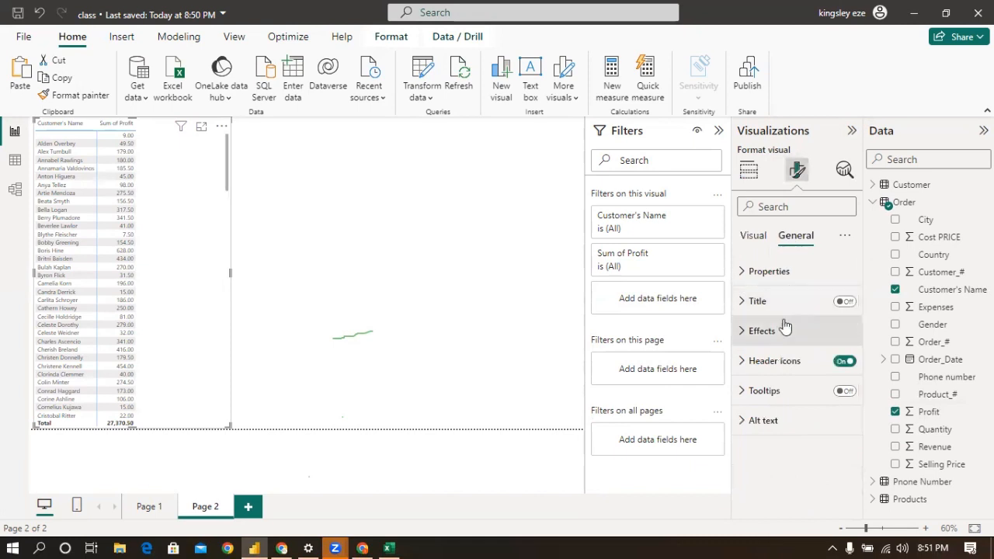
left_click(744, 272)
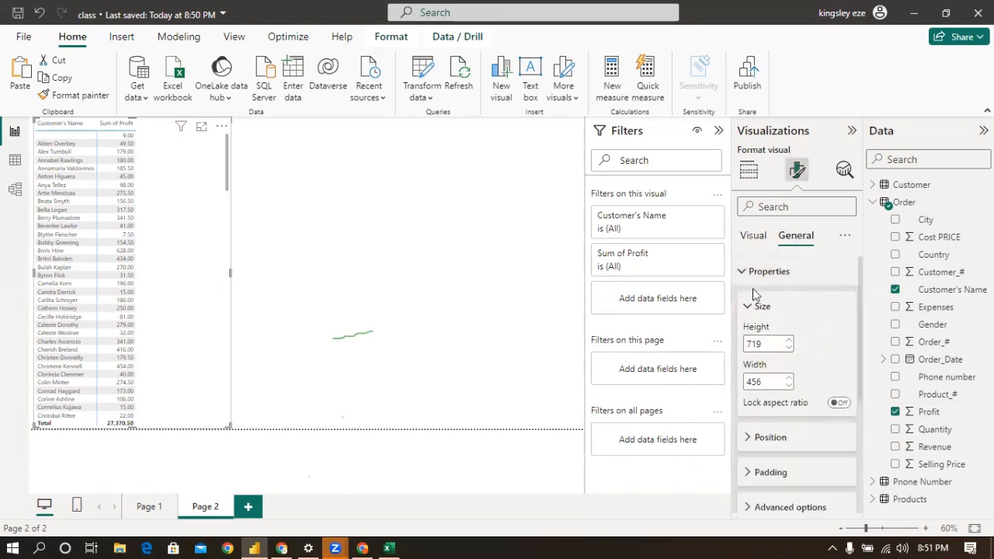
left_click(746, 271)
left_click(746, 331)
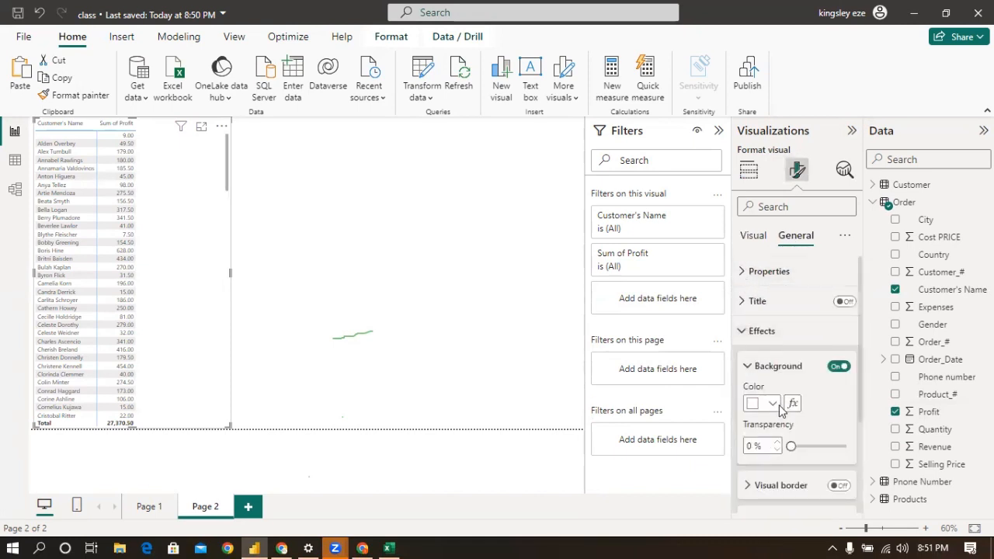
left_click(774, 403)
left_click(761, 341)
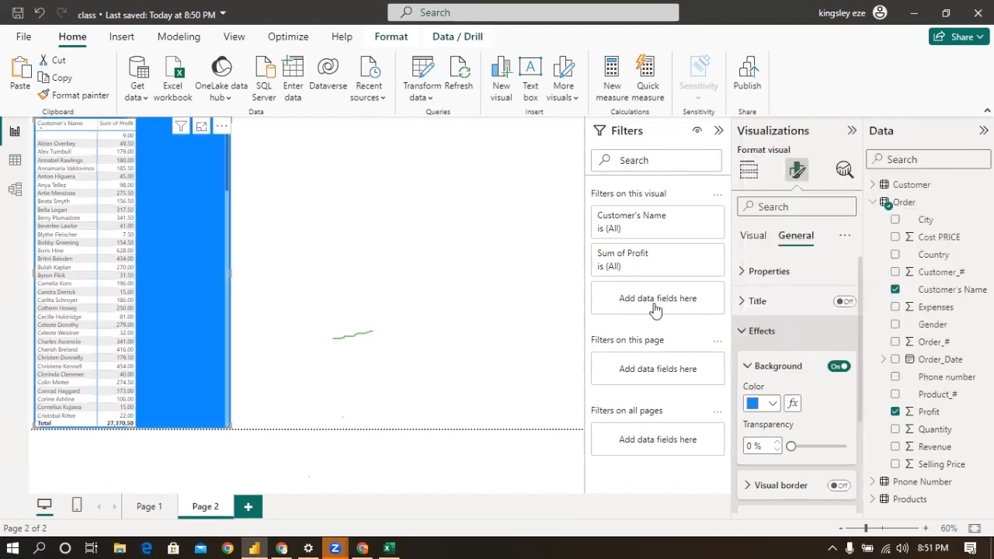
left_click(463, 323)
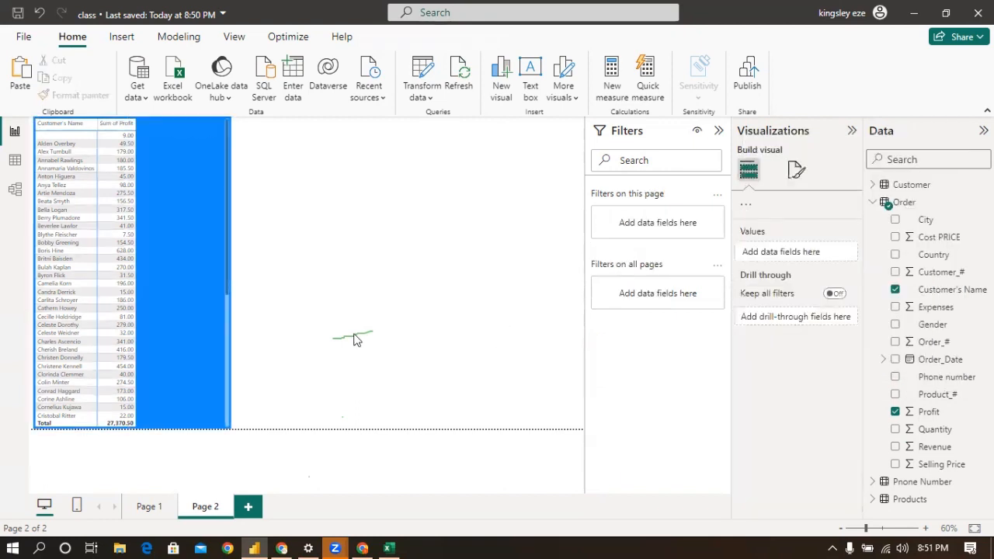
left_click(225, 284)
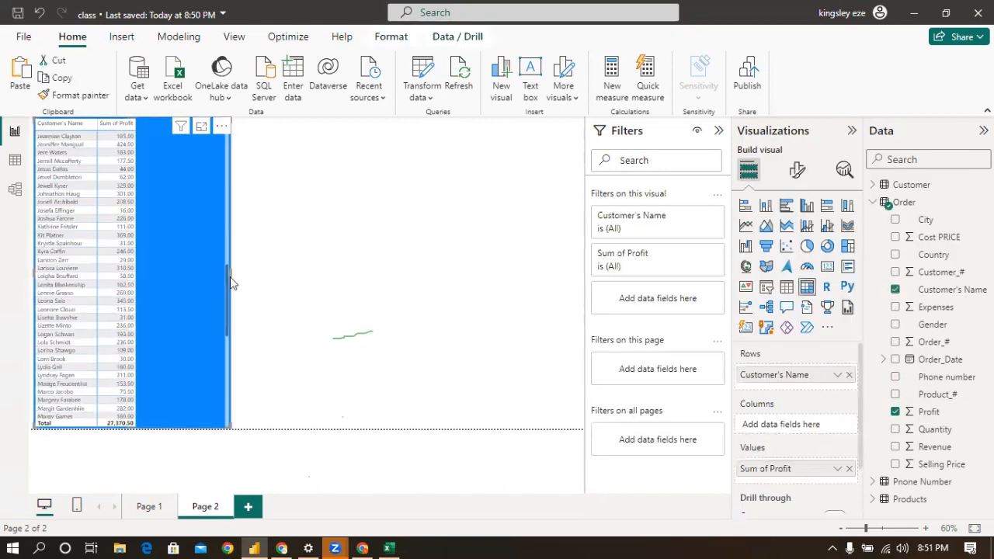
left_click_drag(231, 269, 152, 269)
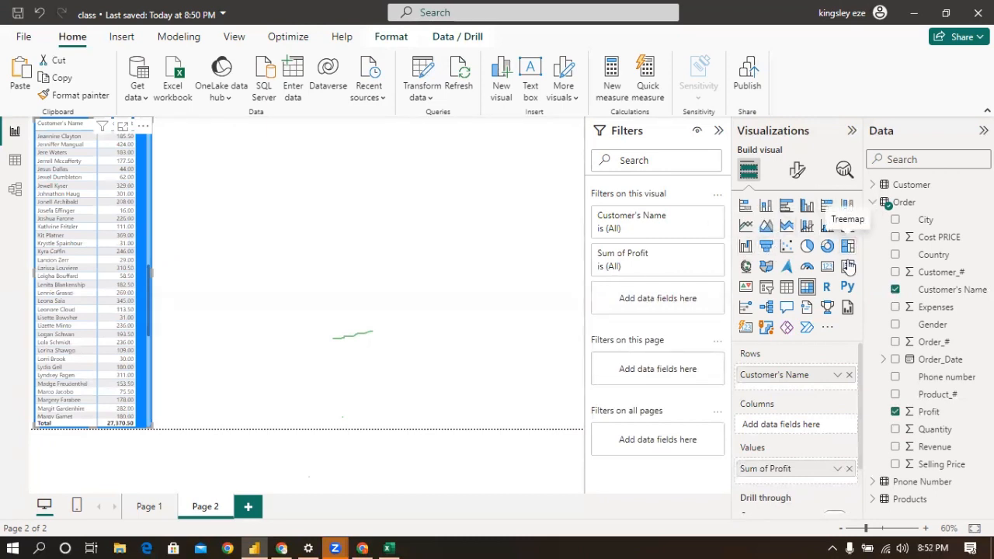
- Try converting the matrix to a decomposition tree, and undo the conversion
left_click(771, 310)
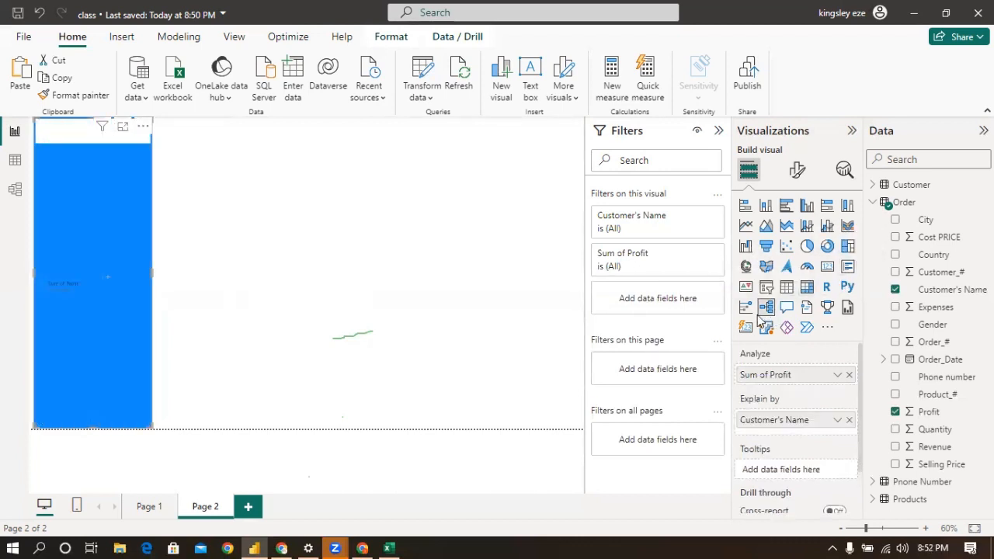
key("ctrl+z")
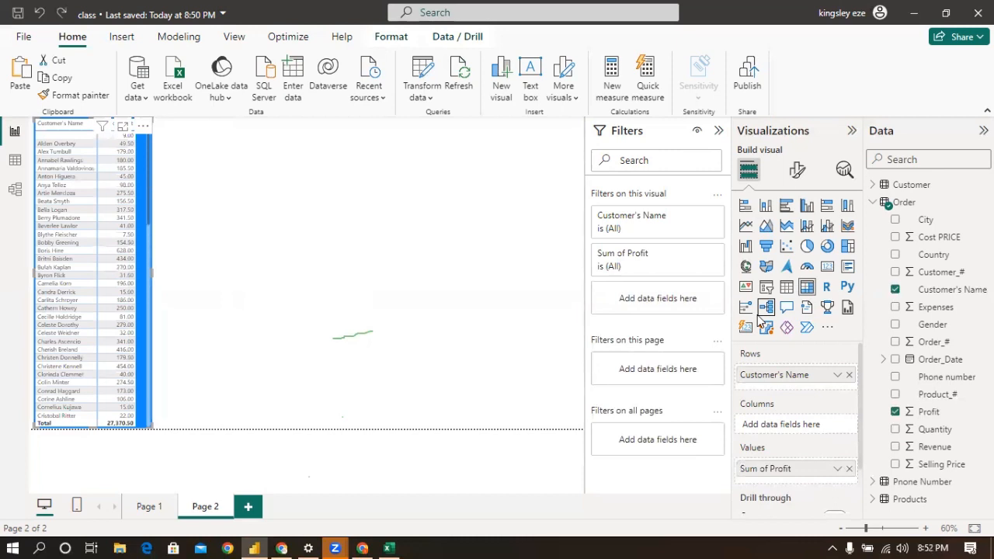
- Add a decomposition tree to the page and widen it until it meets the matrix's edge
left_click(486, 332)
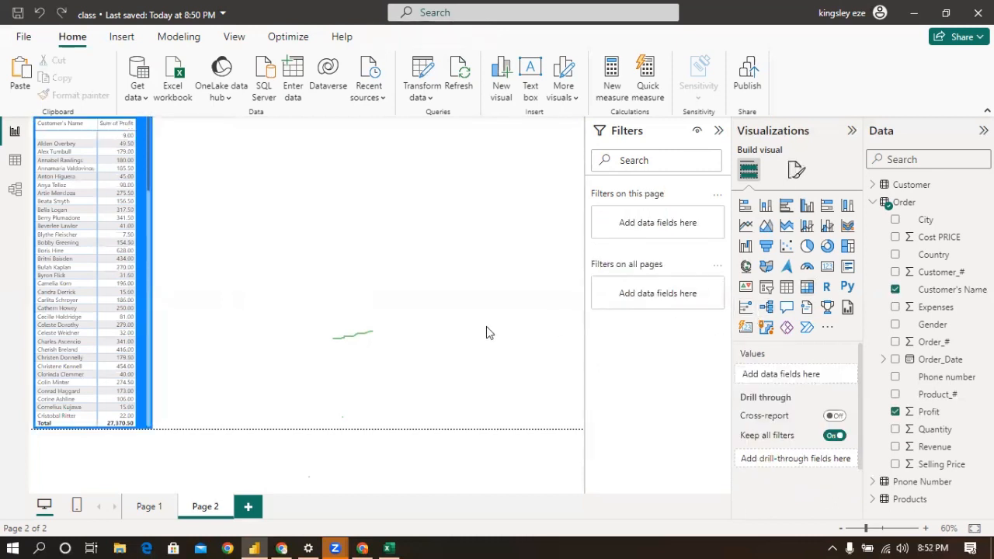
left_click(767, 287)
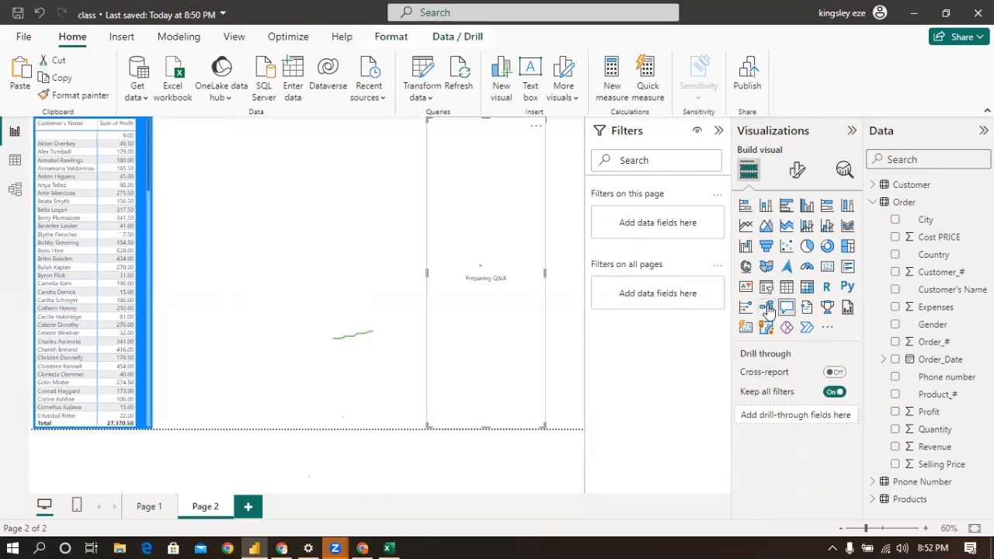
left_click(767, 307)
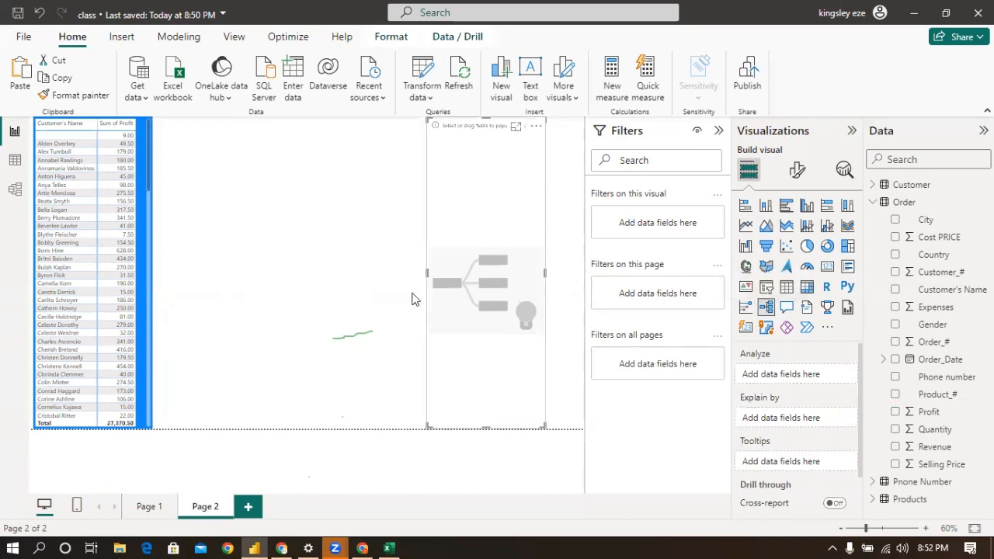
left_click_drag(426, 275, 153, 273)
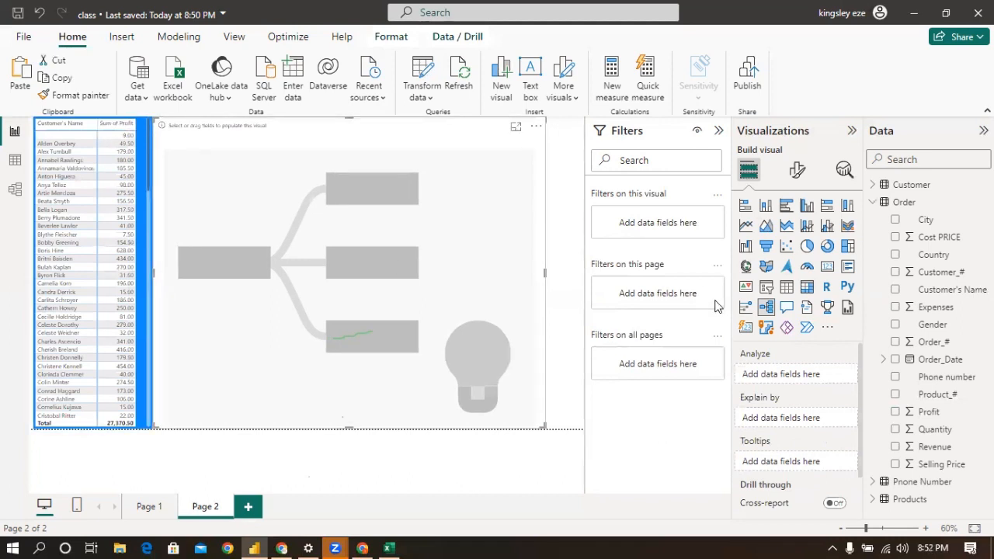
- Set the decomposition tree to analyze Profit, explained by Gender, with Selling Price as its tooltip
left_click(894, 413)
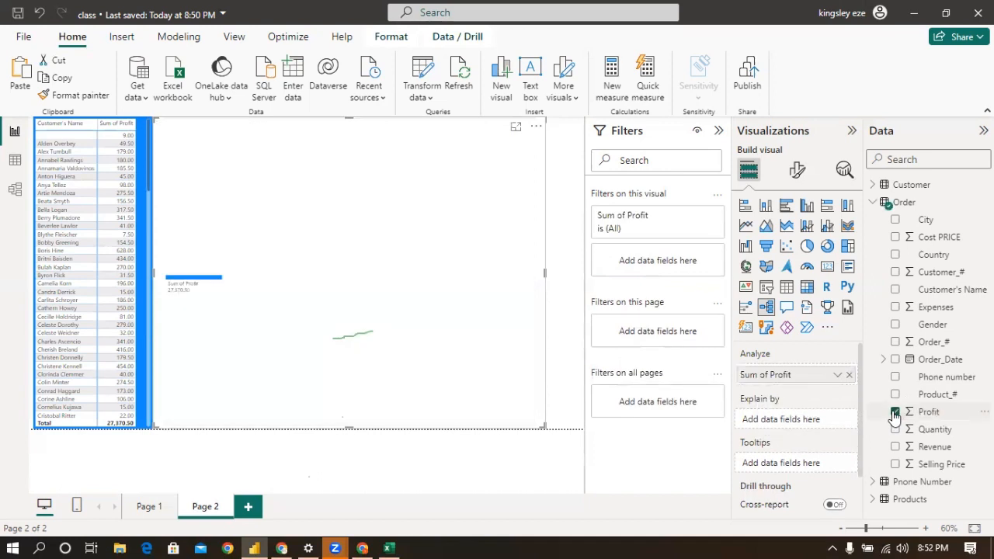
left_click(894, 326)
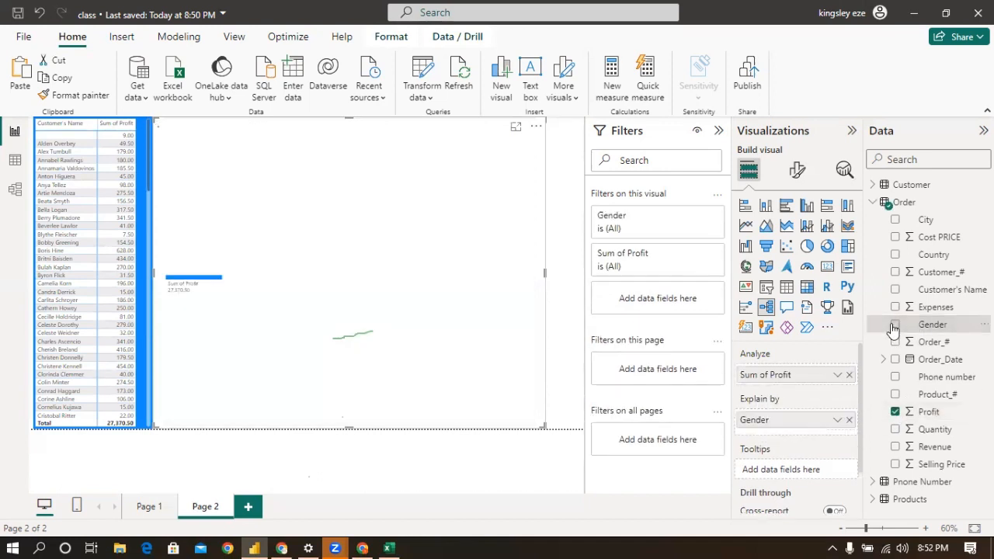
left_click(895, 308)
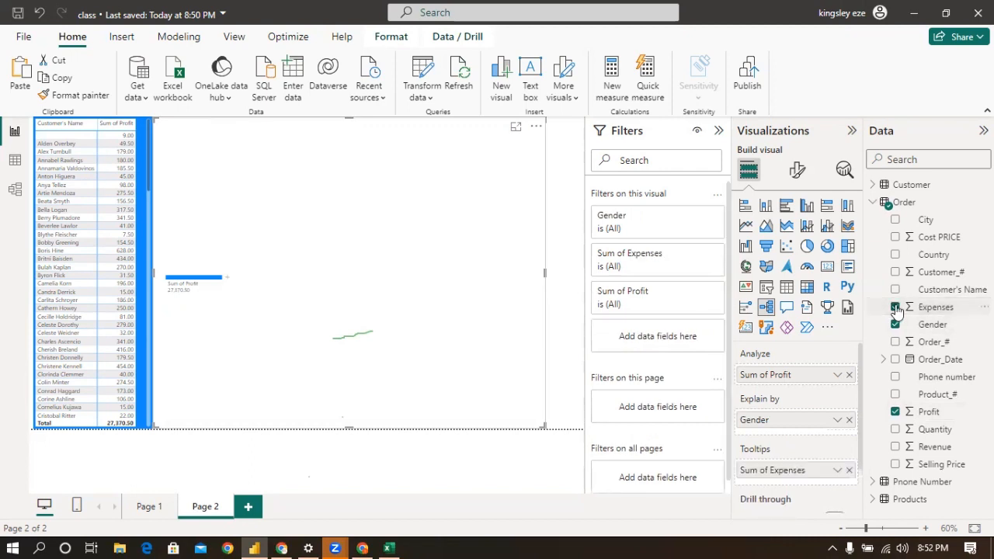
left_click(895, 308)
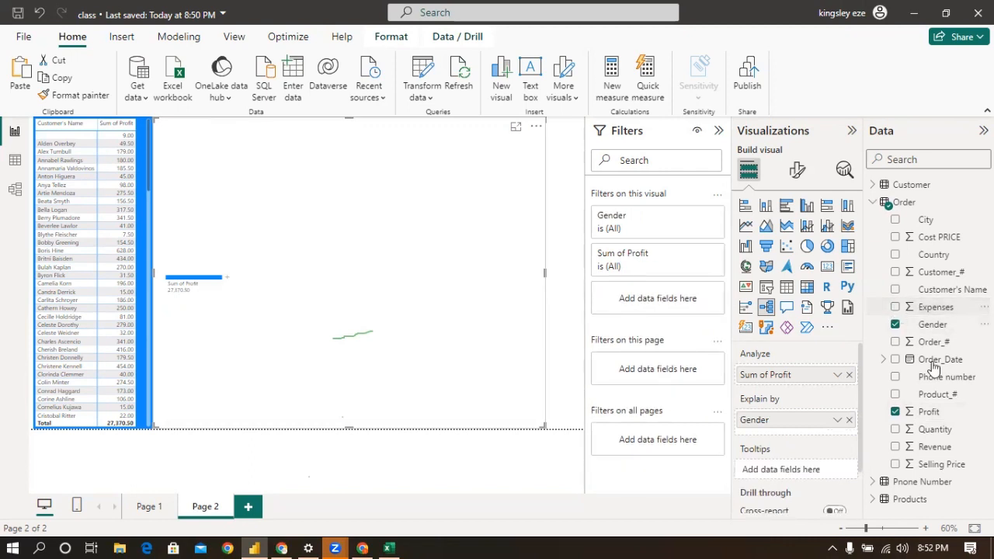
left_click(895, 463)
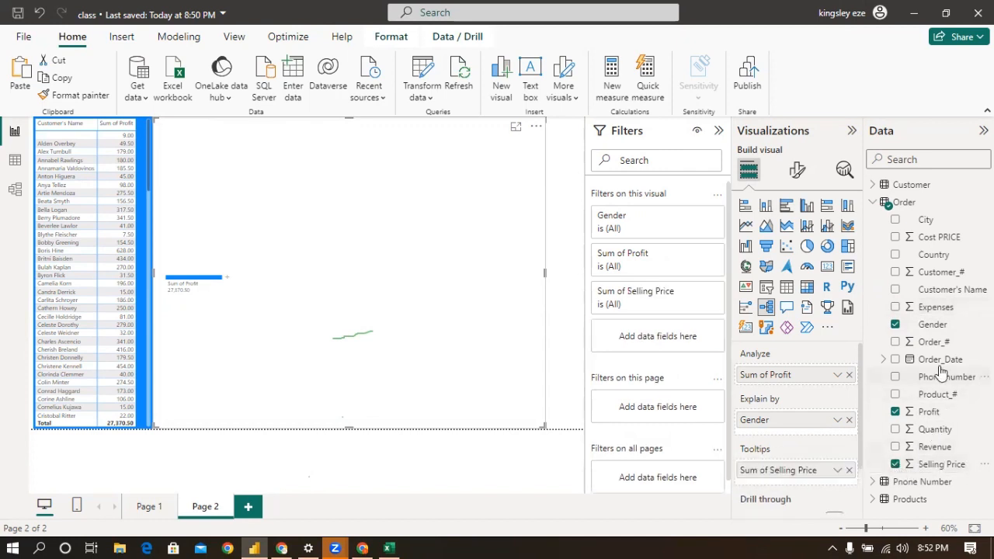
- Add Order_Date, City, Country and Product_# from the Order table to the tree's explain-by fields
left_click(897, 361)
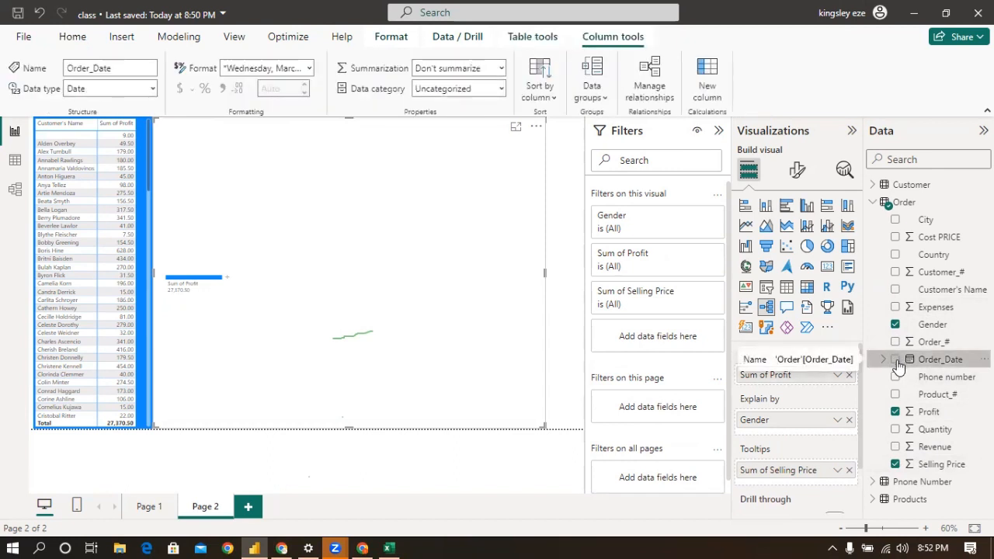
left_click(896, 360)
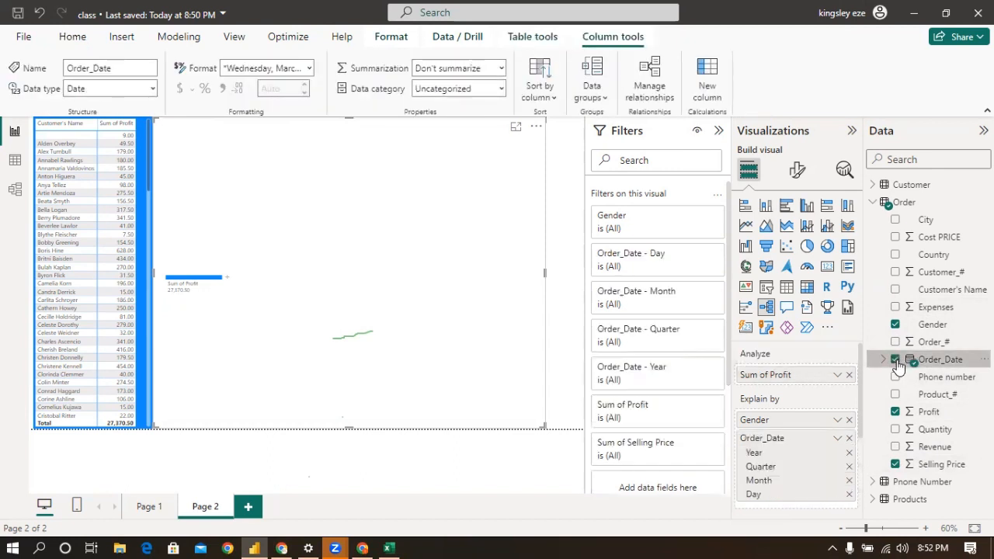
left_click(897, 221)
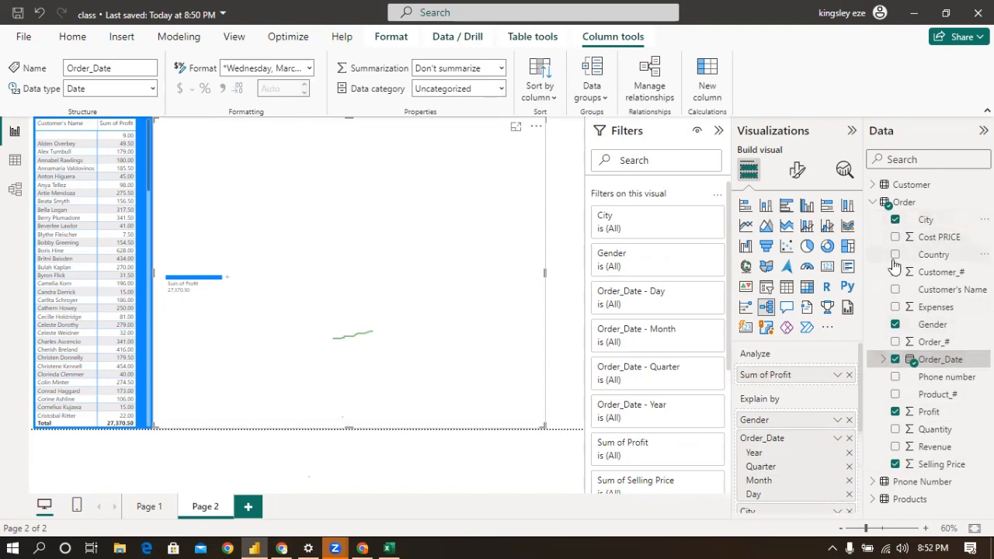
left_click(895, 257)
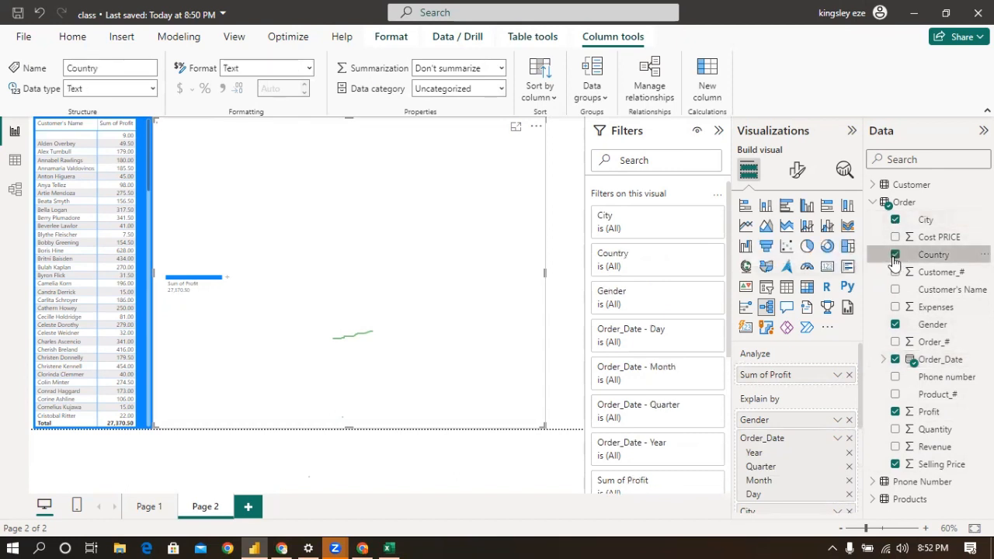
left_click(885, 501)
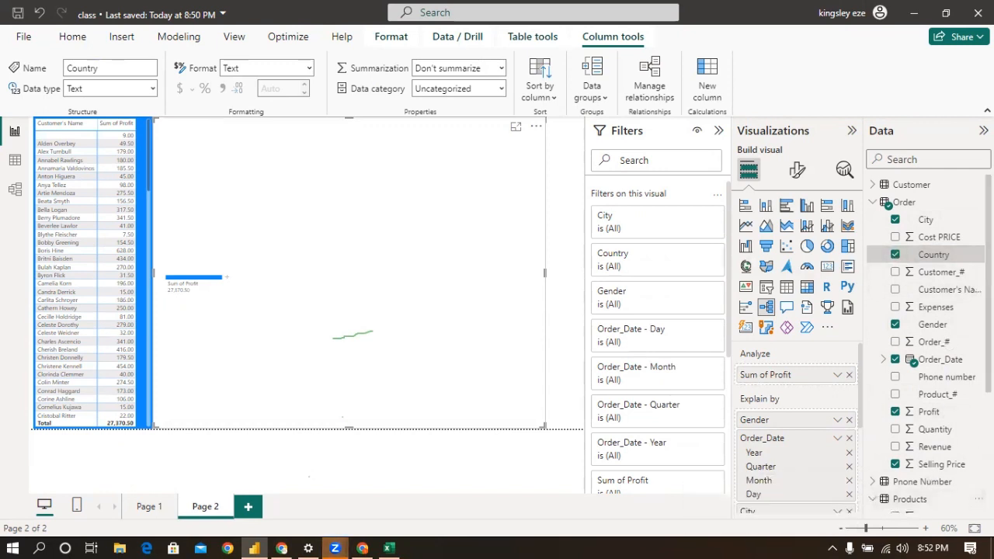
left_click(896, 396)
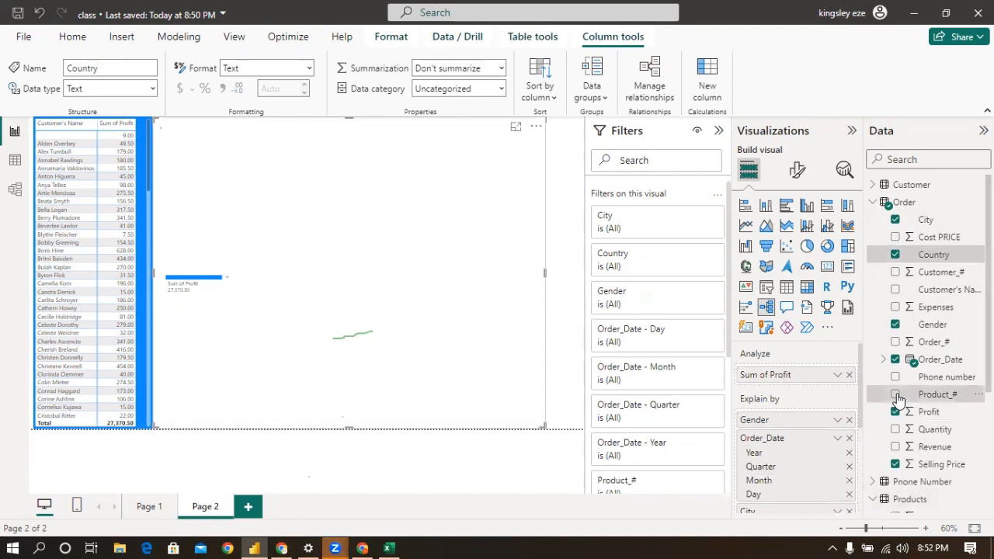
left_click(228, 277)
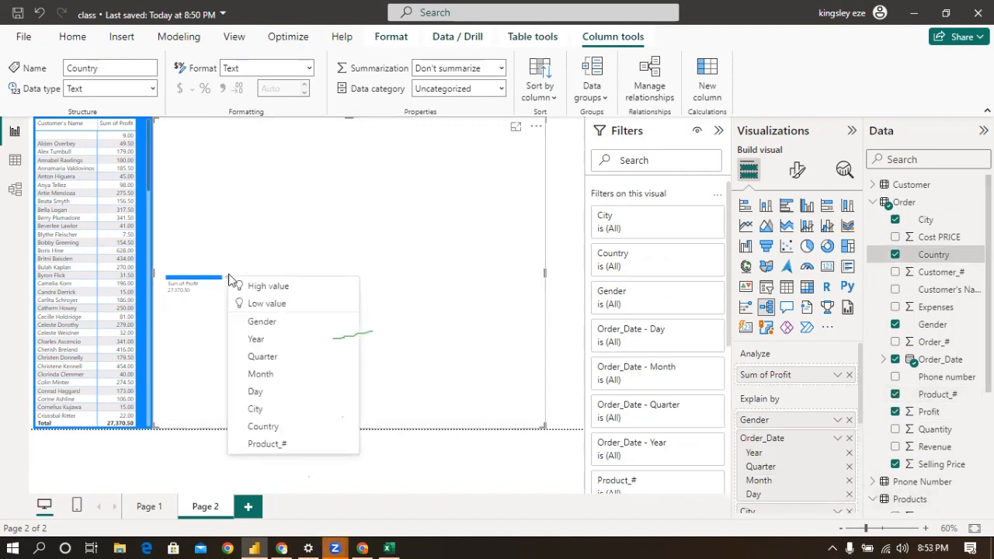
left_click(263, 323)
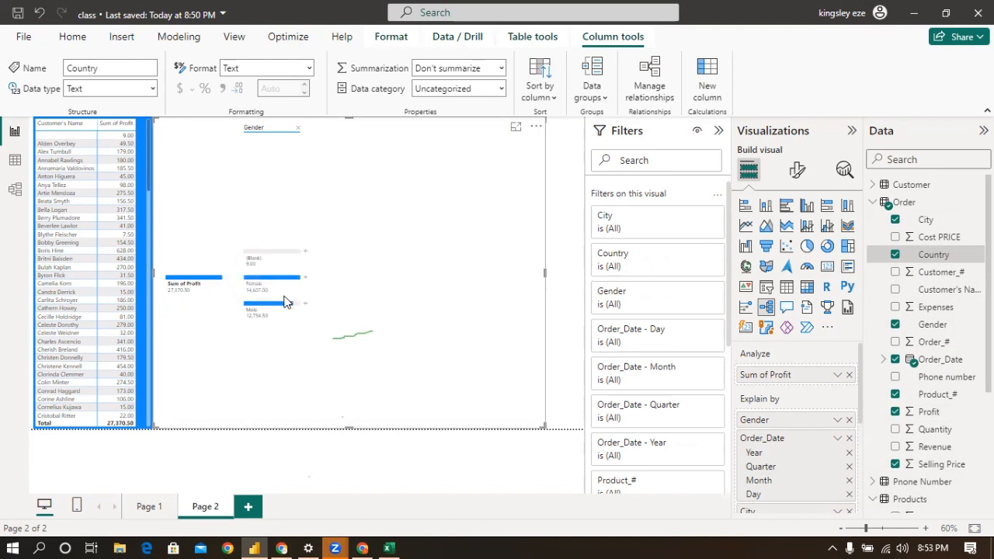
left_click(298, 131)
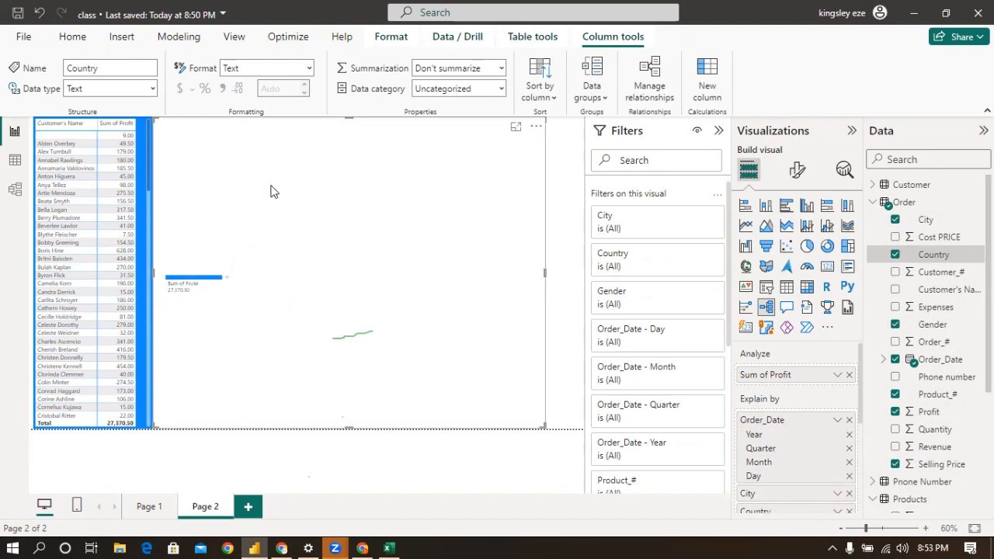
- Expand the total profit by High value, and expand the Female branch by High value as well
left_click(228, 278)
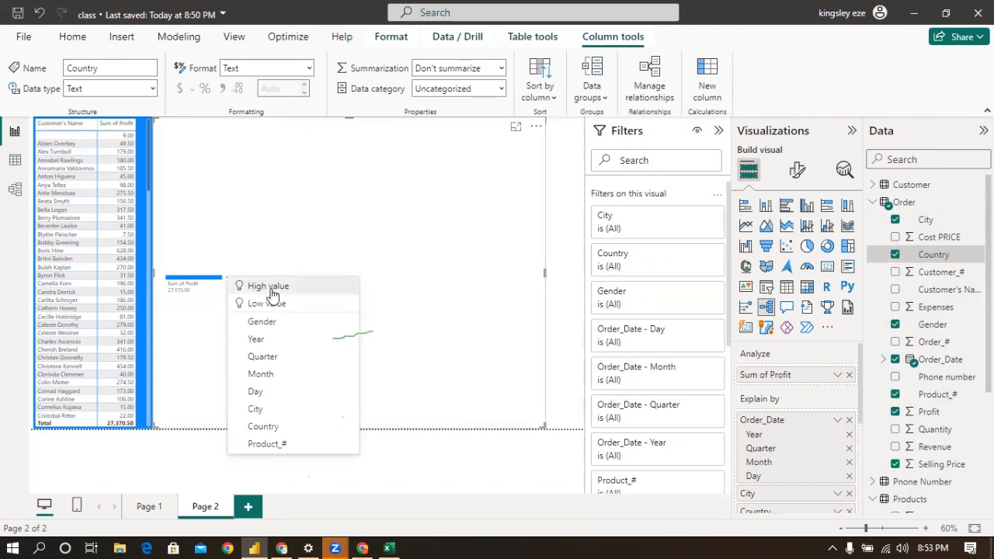
left_click(412, 69)
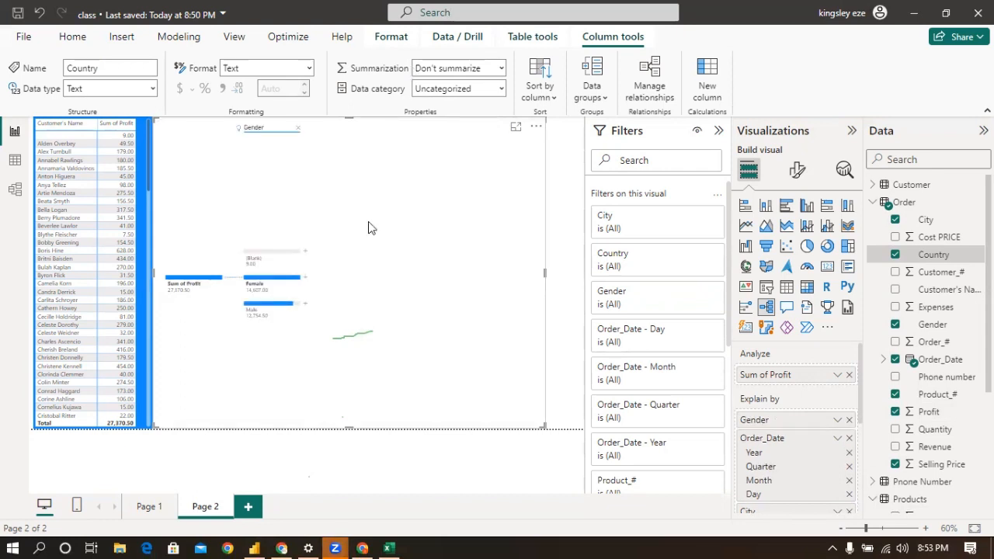
left_click(306, 279)
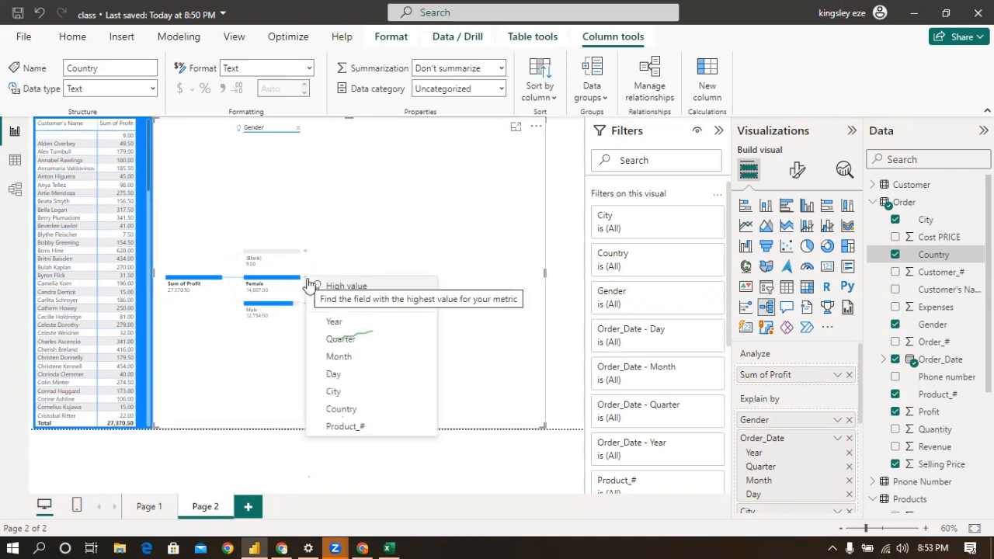
left_click(339, 287)
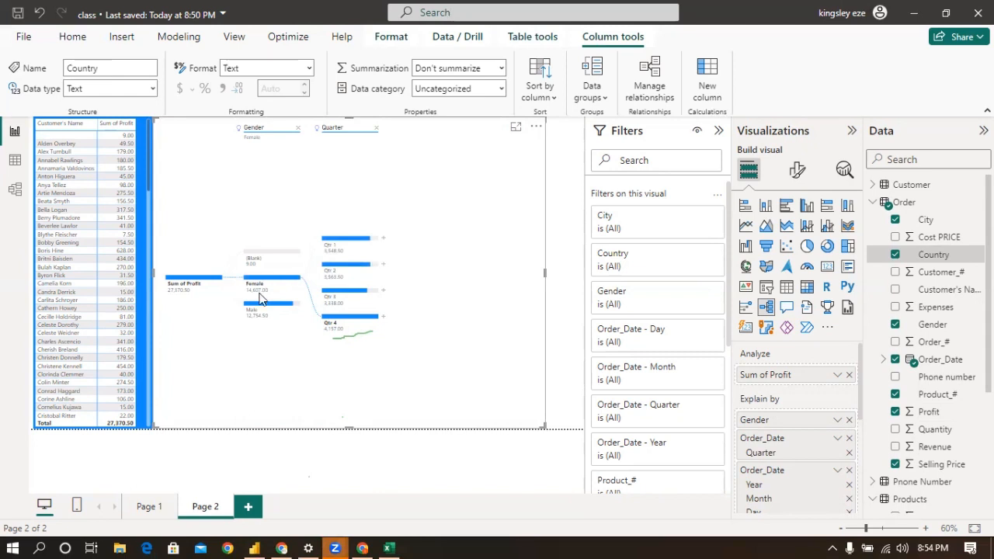
- Break the Qtr 1 branch down by Country and look through the countries to the end of the list
left_click(385, 239)
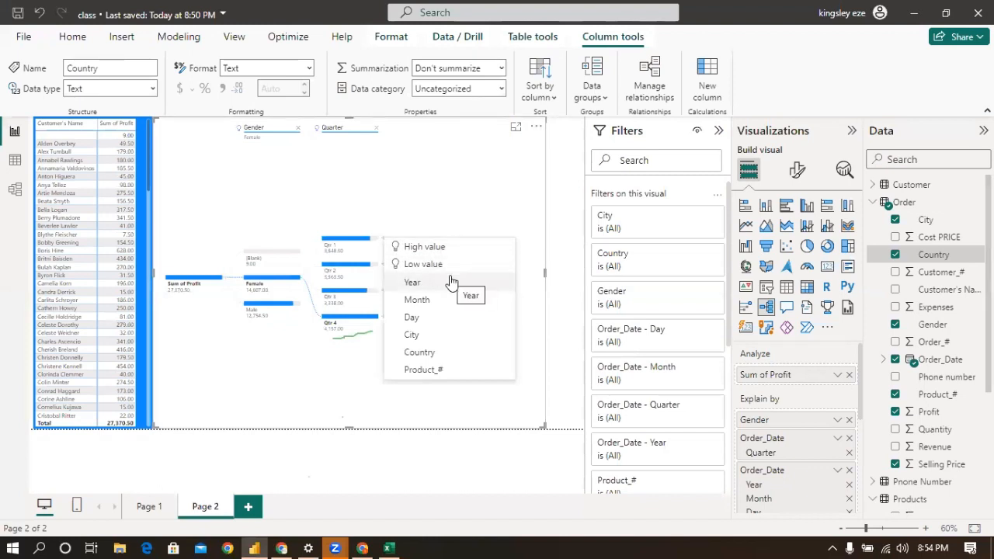
left_click(426, 354)
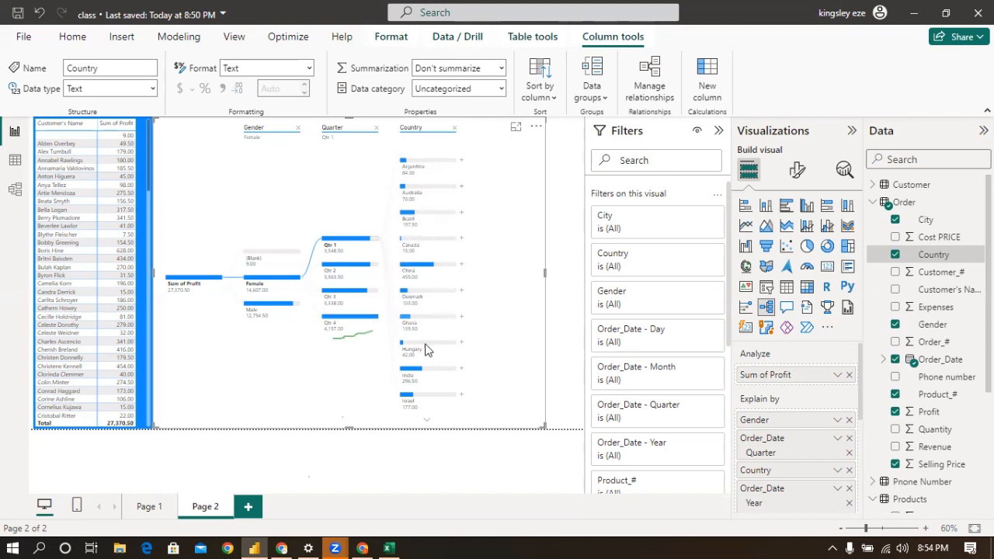
mouse_move(434, 383)
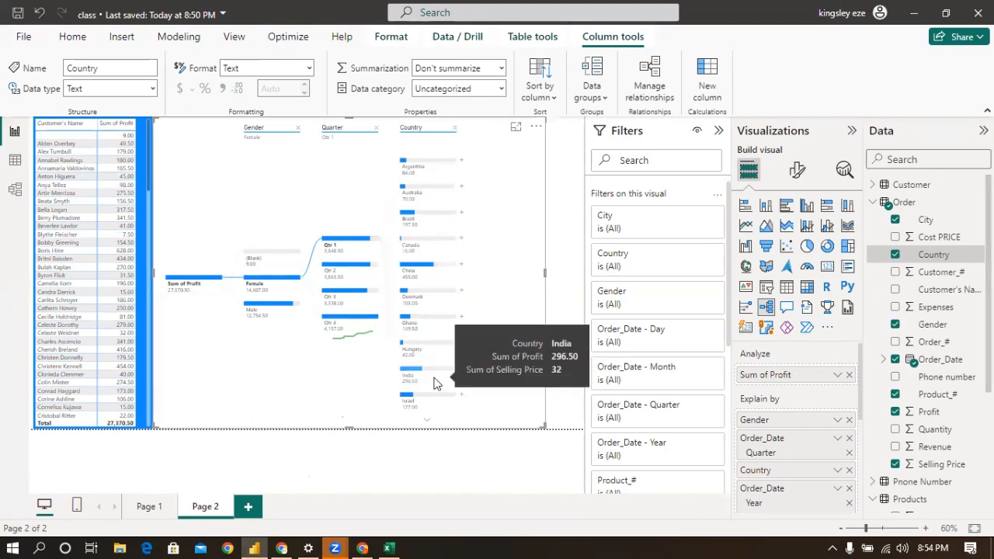
left_click(425, 424)
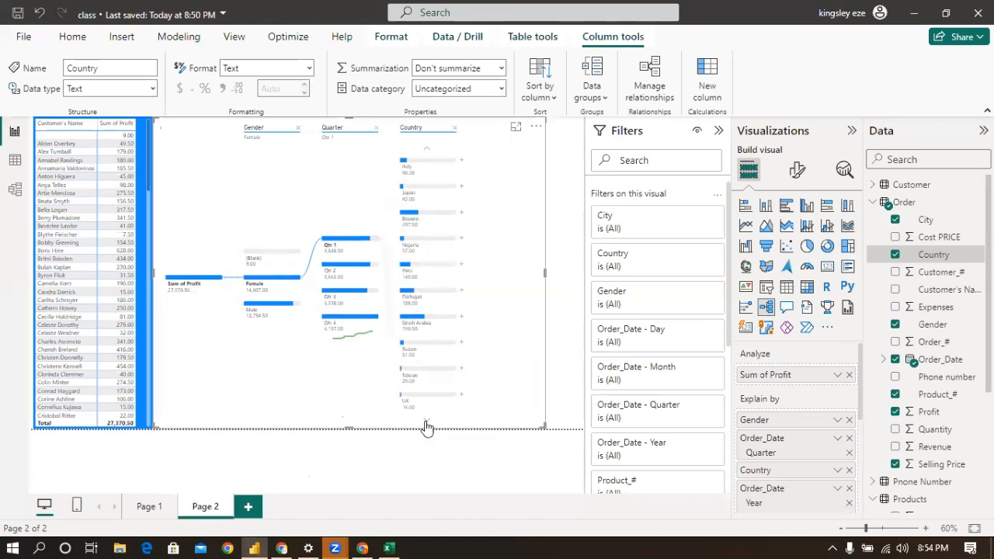
left_click(426, 423)
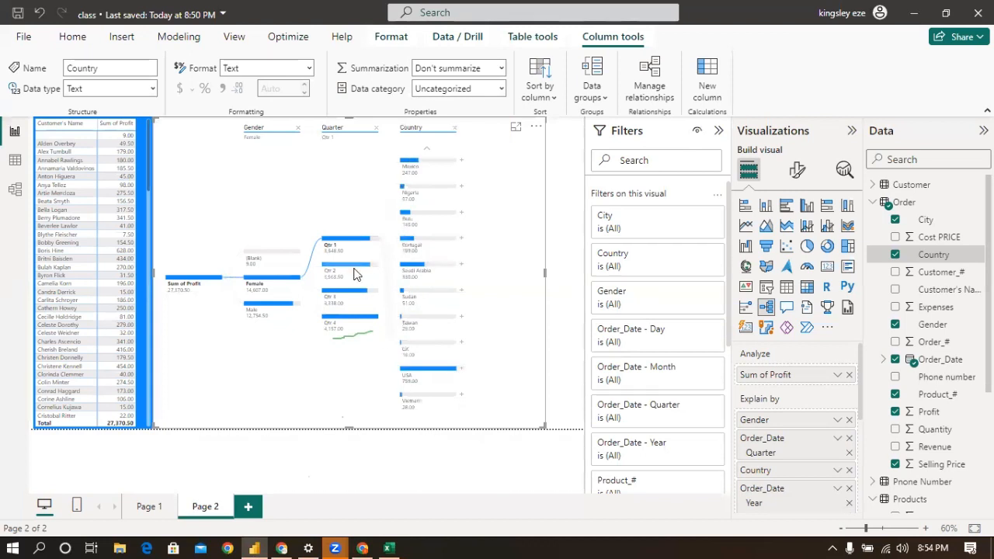
- Switch the tree's country breakdown to the Qtr 2 branch and from there to Qtr 3
mouse_move(355, 273)
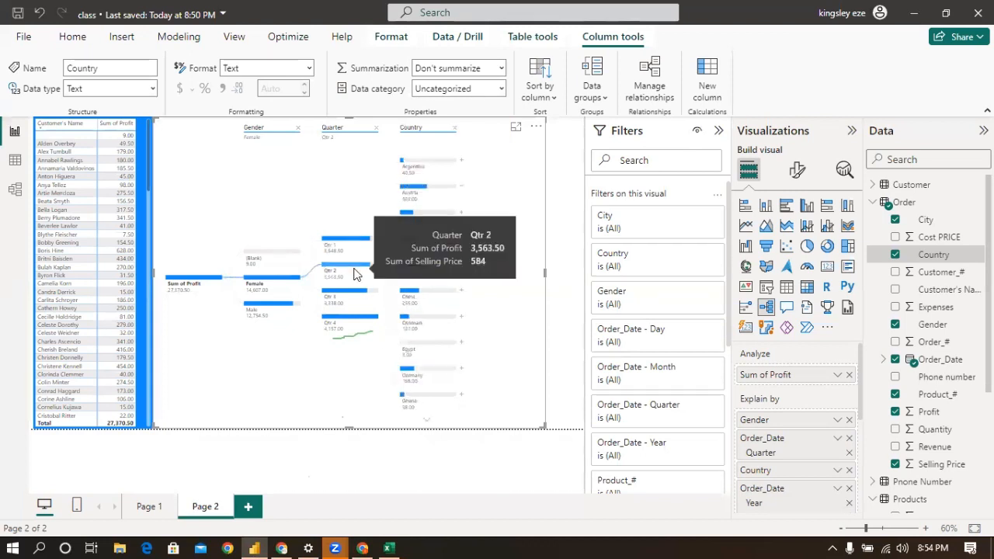
left_click(355, 273)
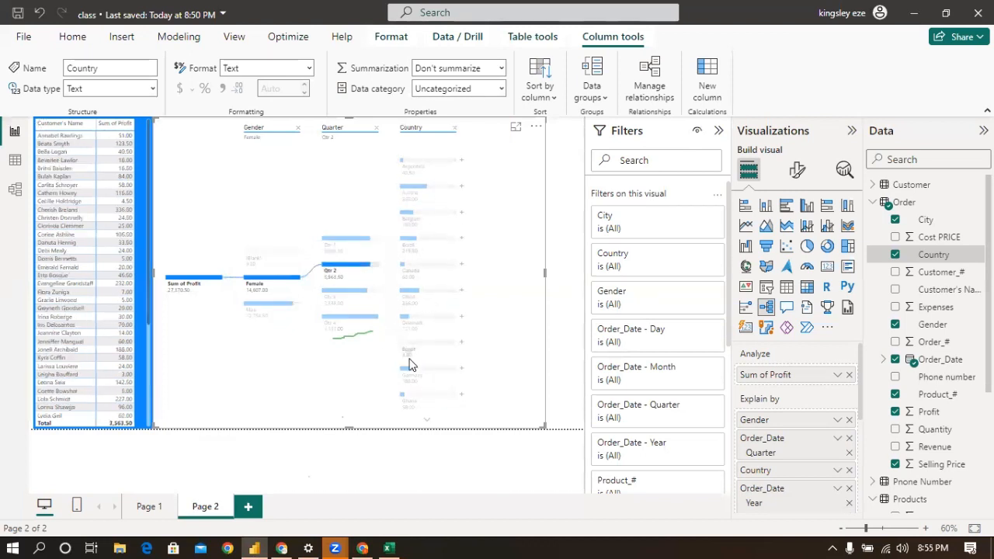
left_click(337, 299)
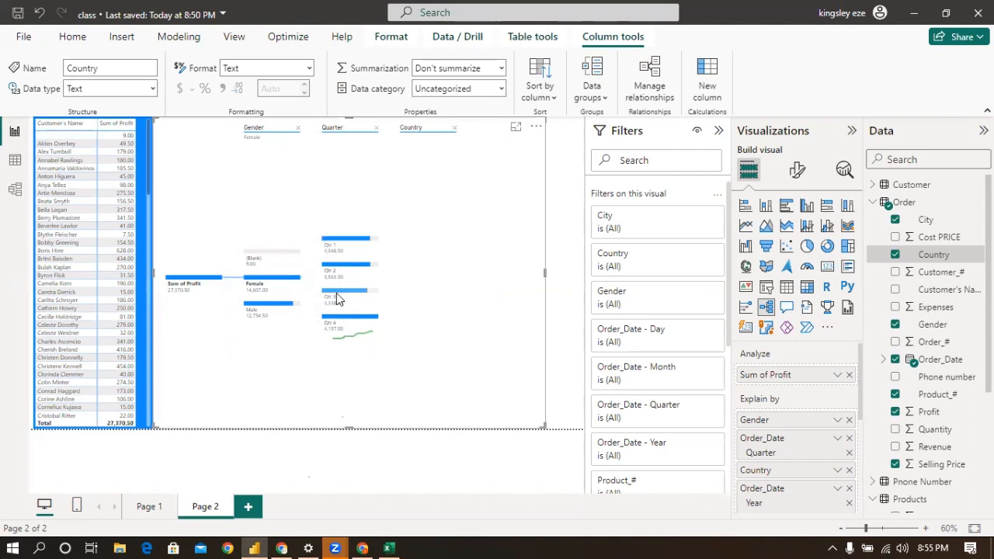
left_click(377, 292)
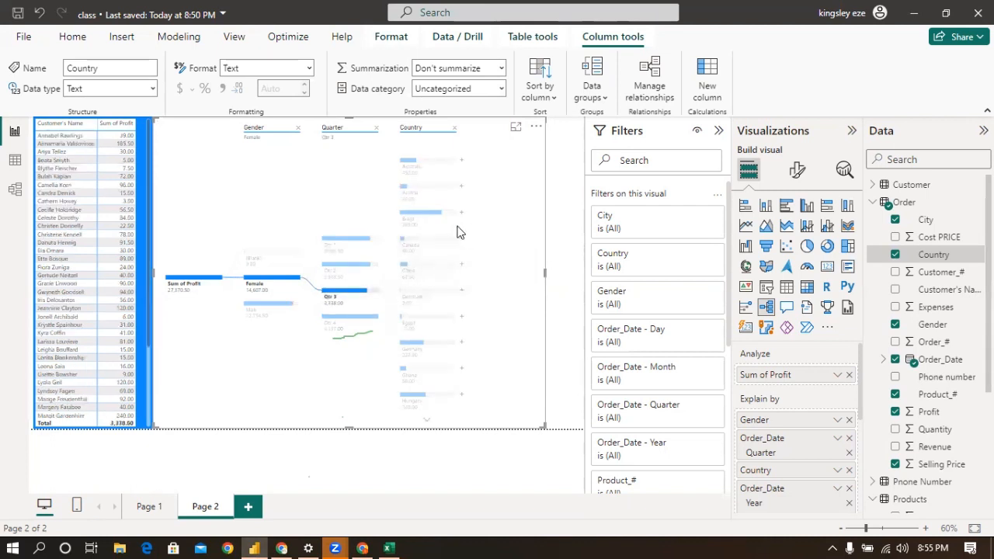
left_click(364, 292)
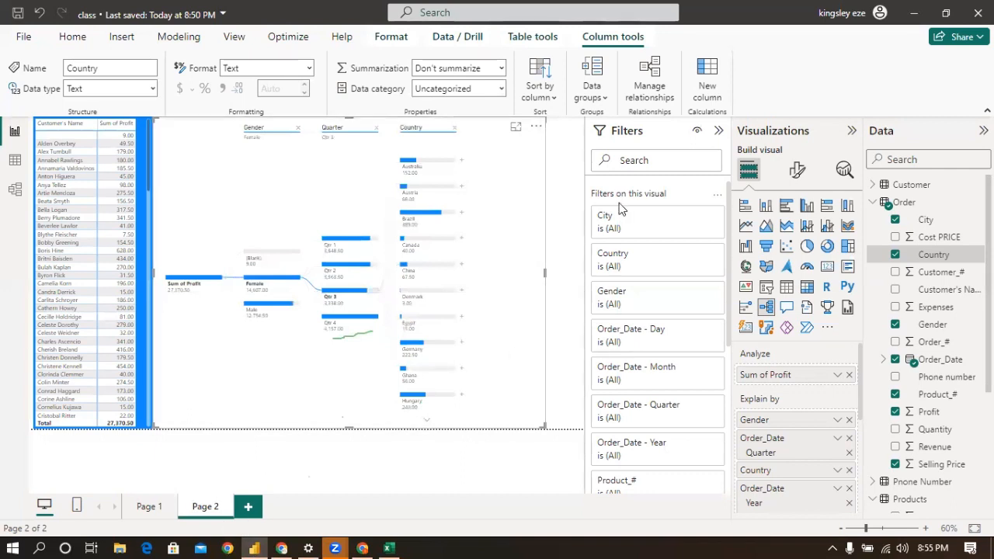
- Widen the decomposition tree to the page's edge and set its background colour to dark blue
left_click_drag(543, 271, 584, 271)
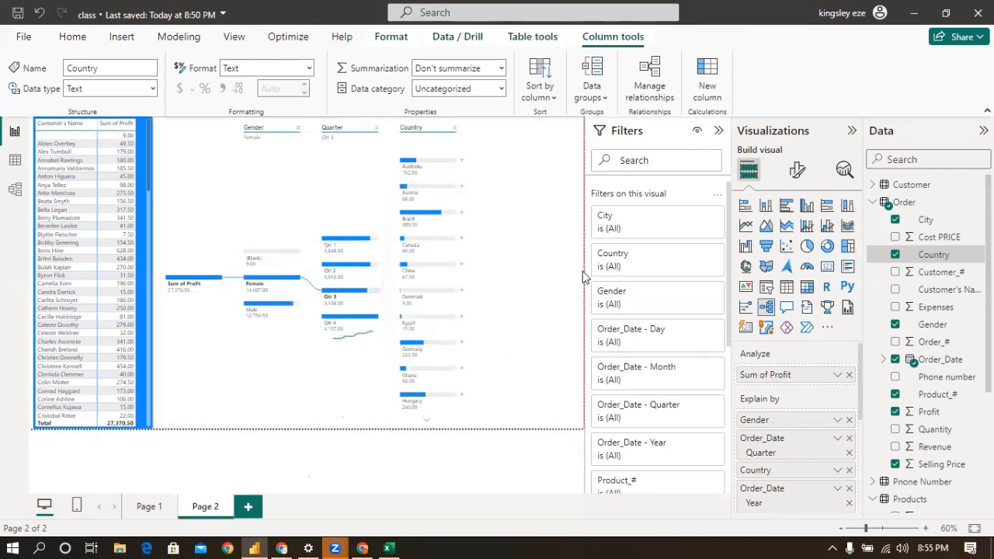
left_click(798, 169)
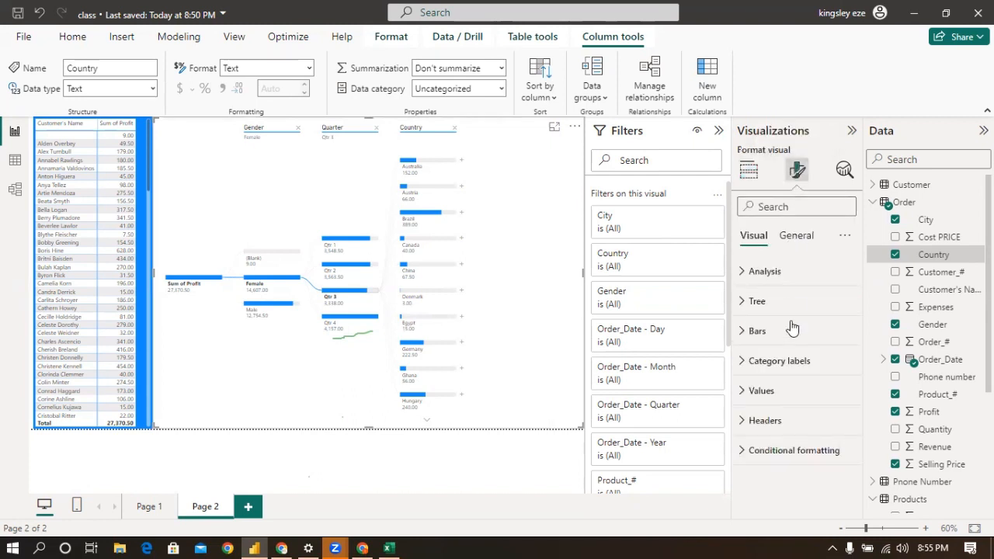
left_click(796, 236)
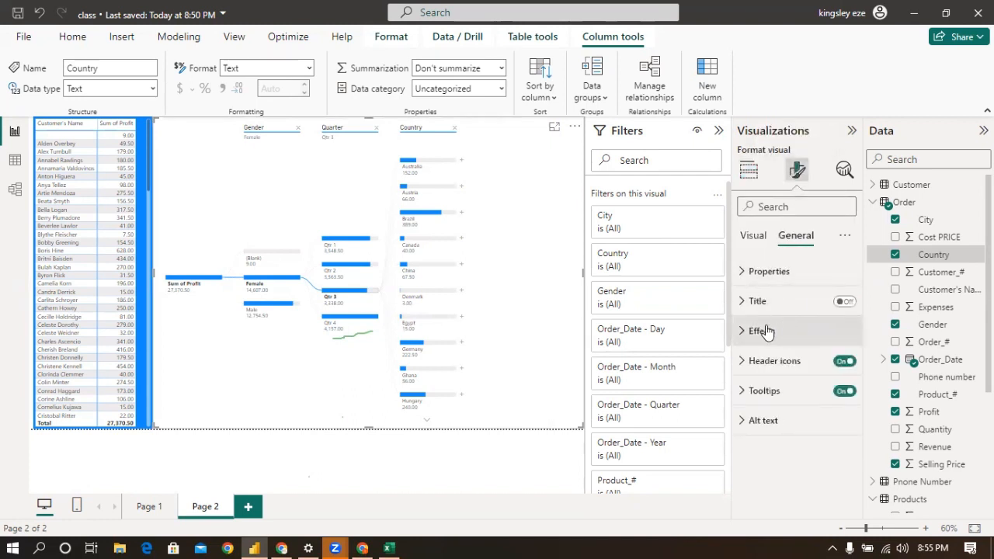
left_click(759, 331)
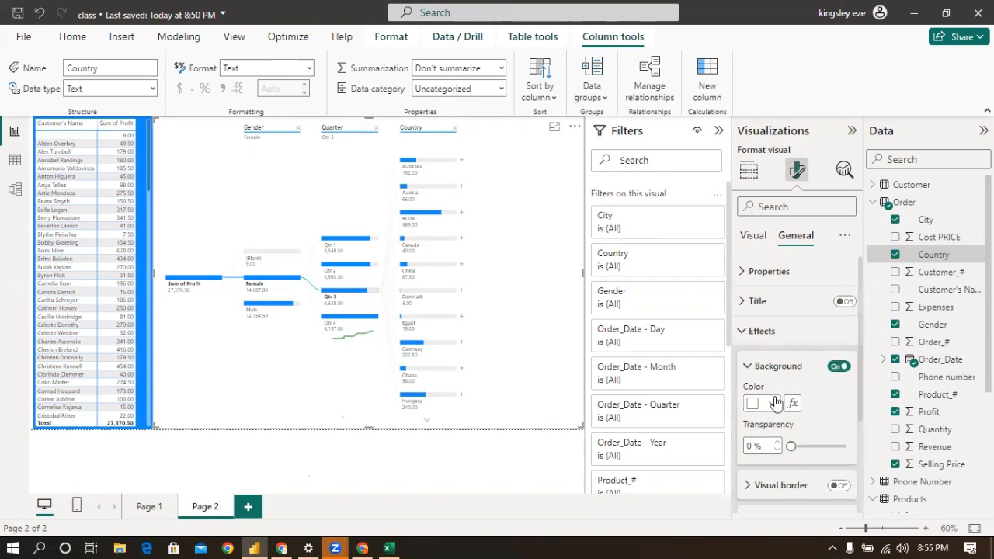
left_click(773, 404)
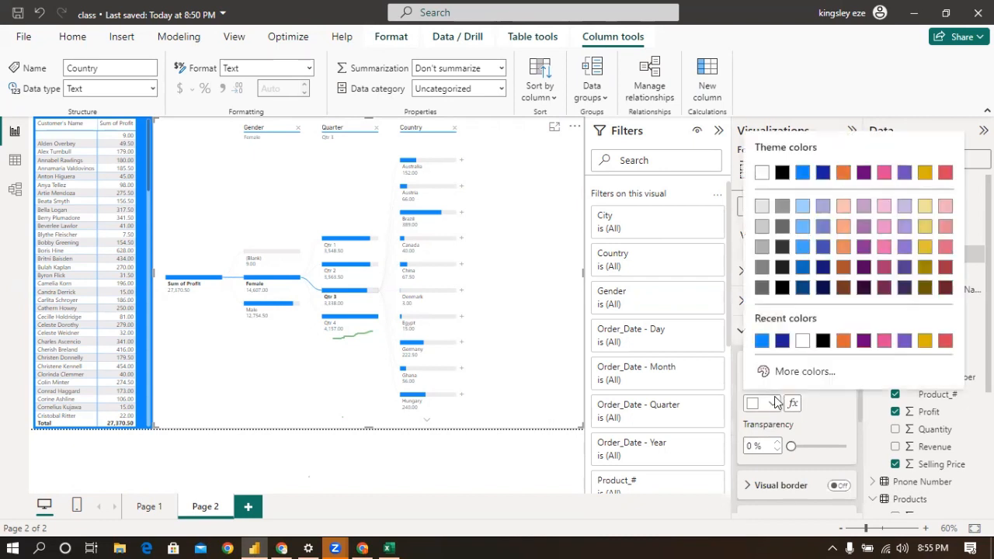
left_click(761, 341)
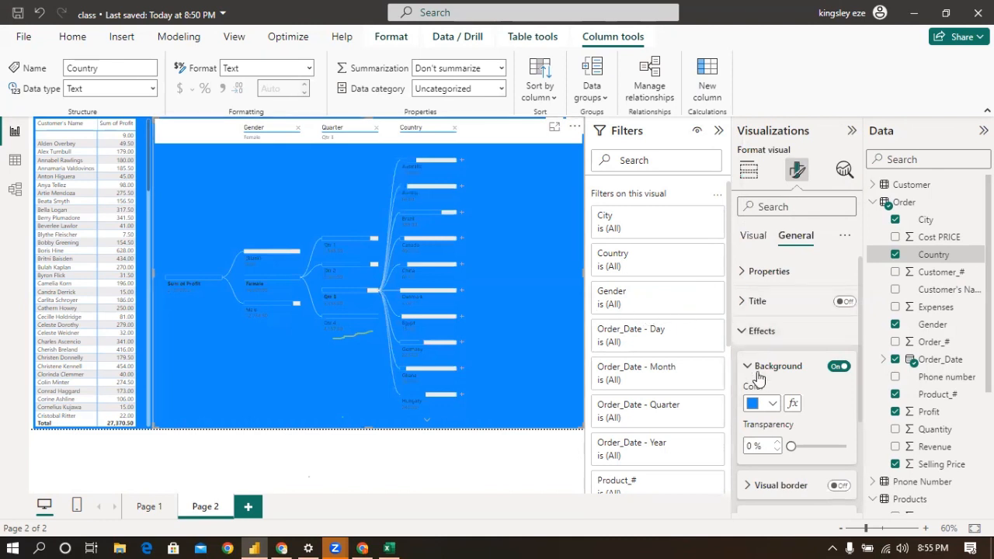
left_click(771, 403)
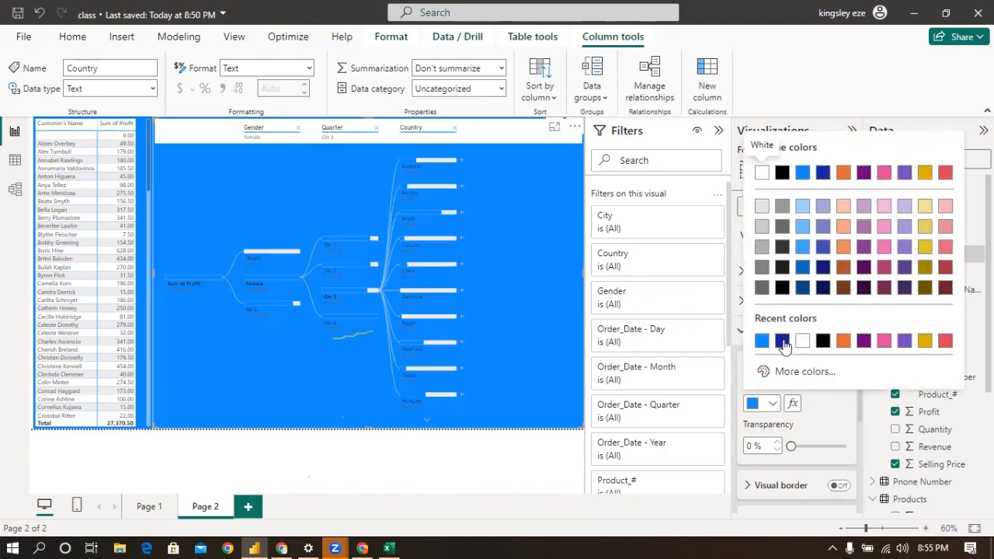
left_click(782, 341)
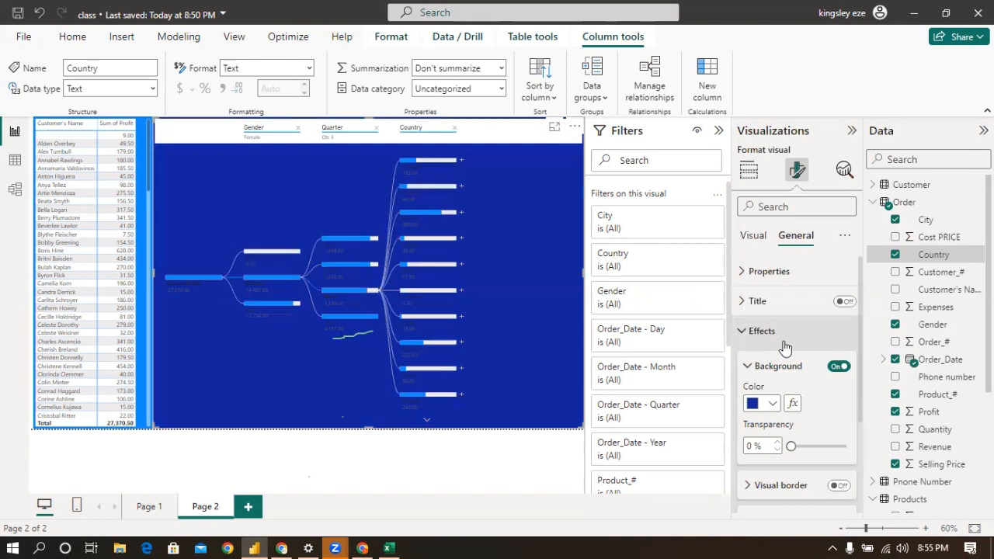
- Set the font colour of the decomposition tree's values and category labels to white
left_click(753, 235)
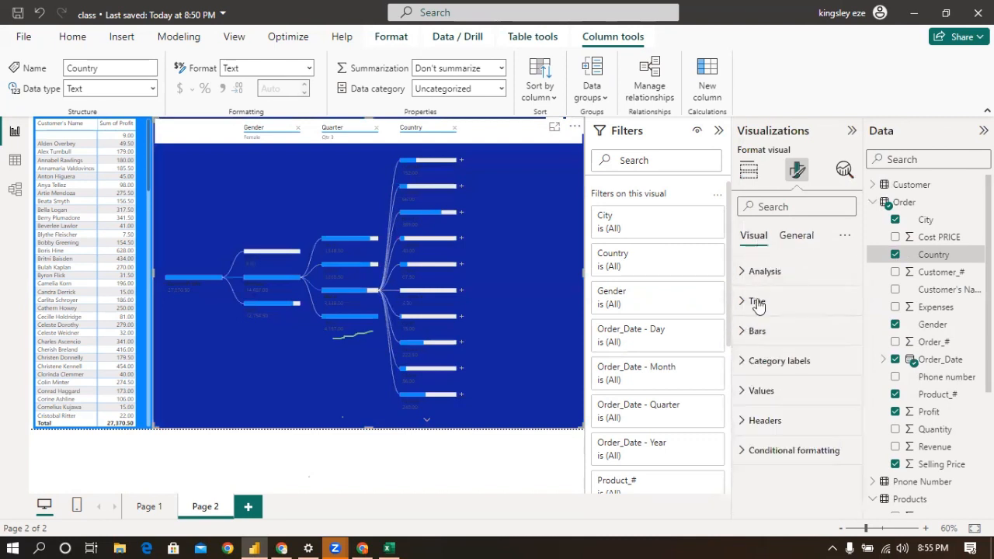
left_click(755, 390)
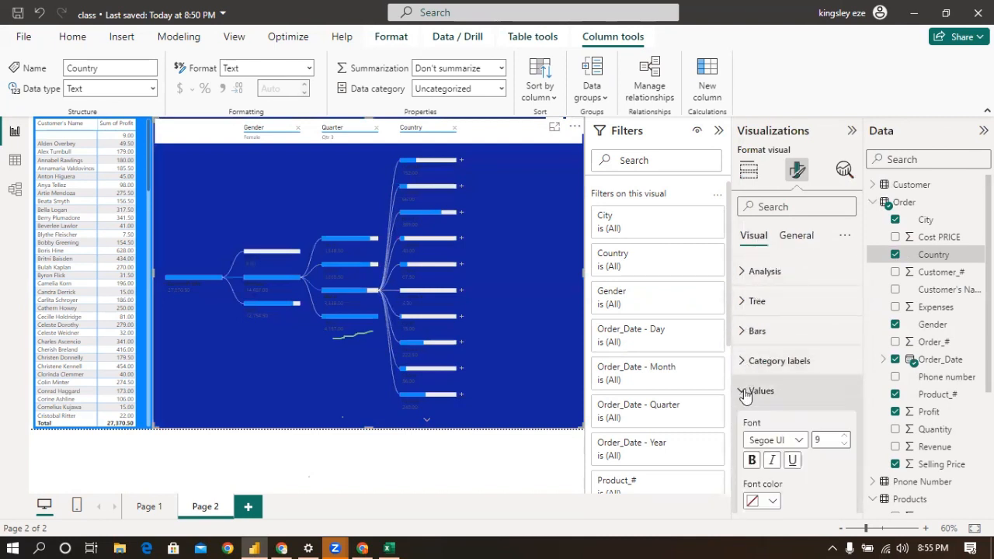
left_click(771, 501)
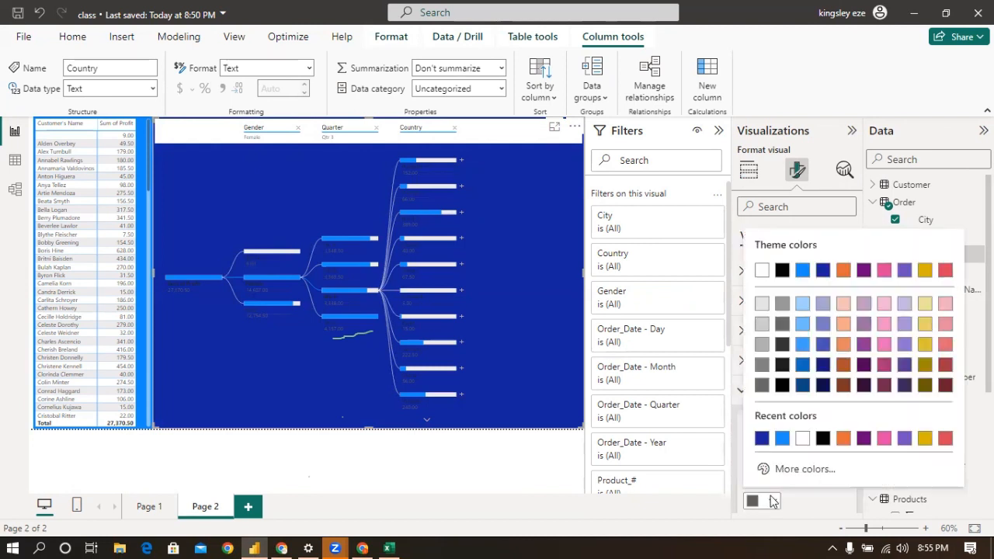
left_click(761, 274)
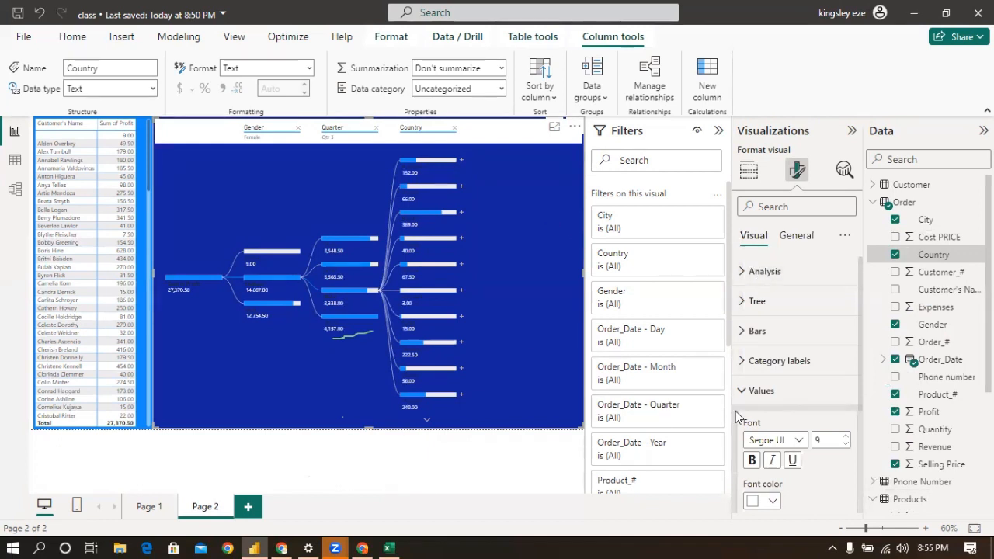
left_click(747, 361)
left_click(770, 495)
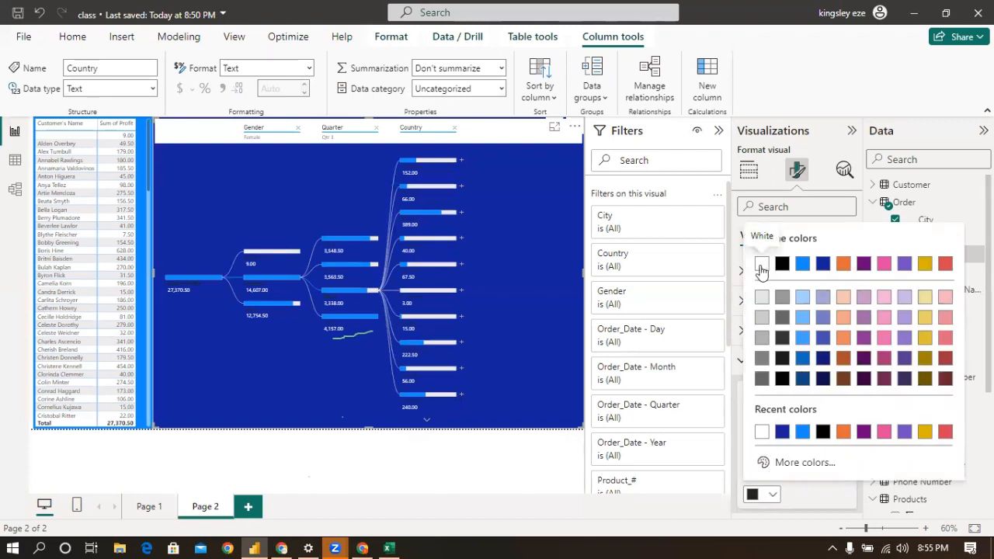
left_click(761, 268)
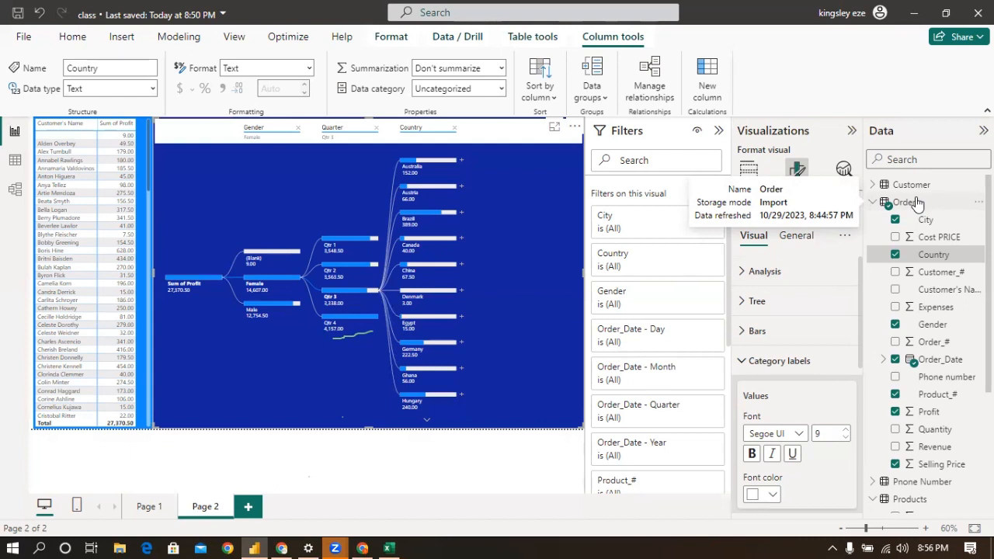
- Create a new measure in the Order table and name it monthlytarget
left_click(748, 171)
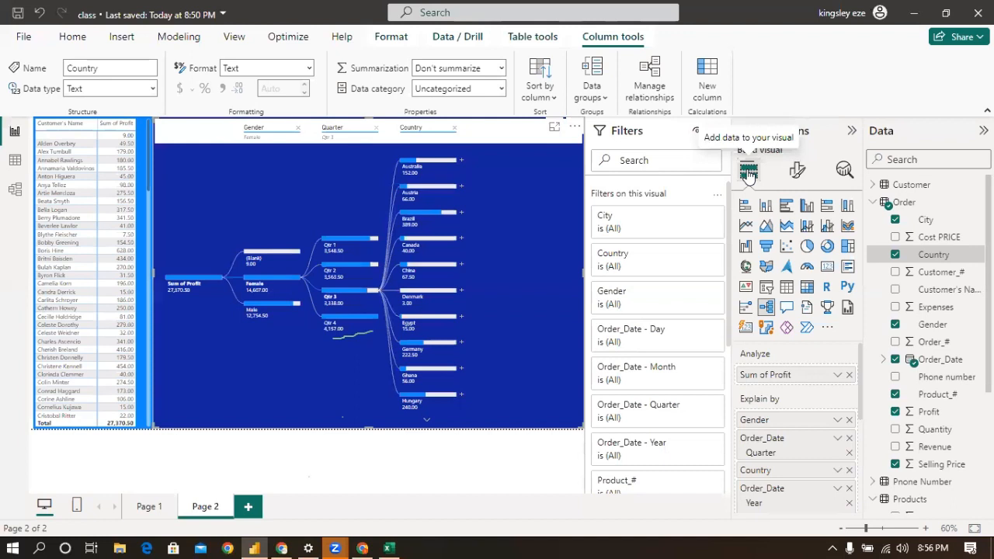
right_click(917, 201)
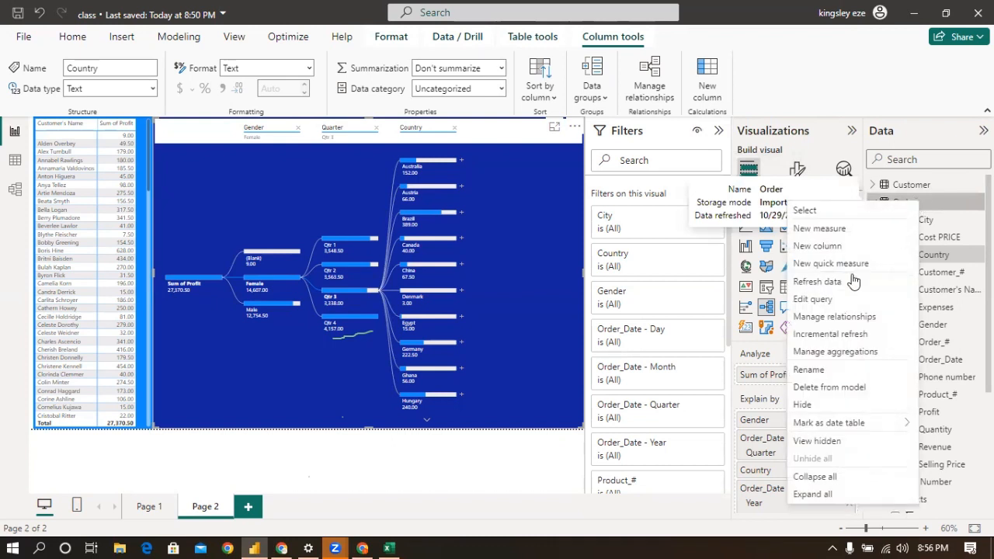
left_click(828, 233)
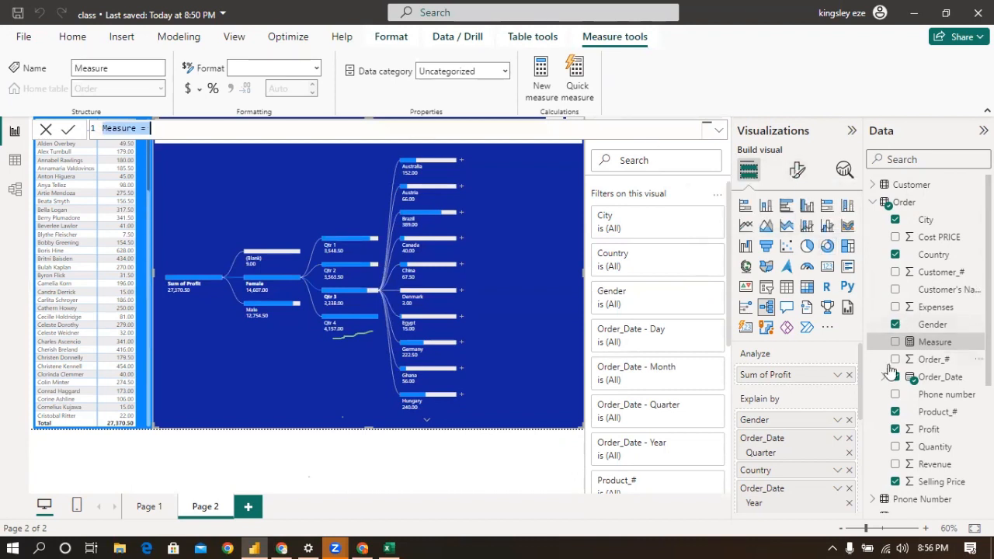
double_click(131, 128)
type("t")
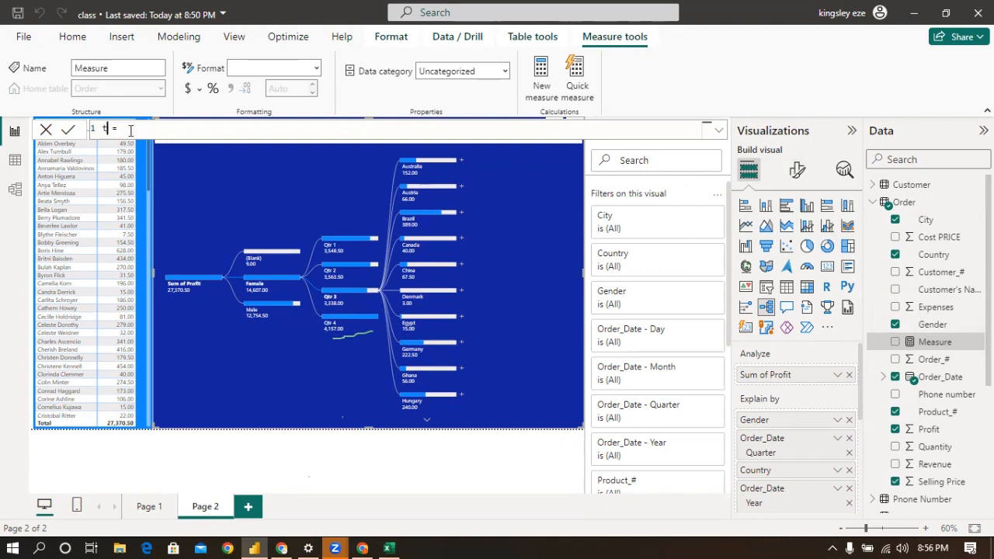
type("arget")
type("mon ")
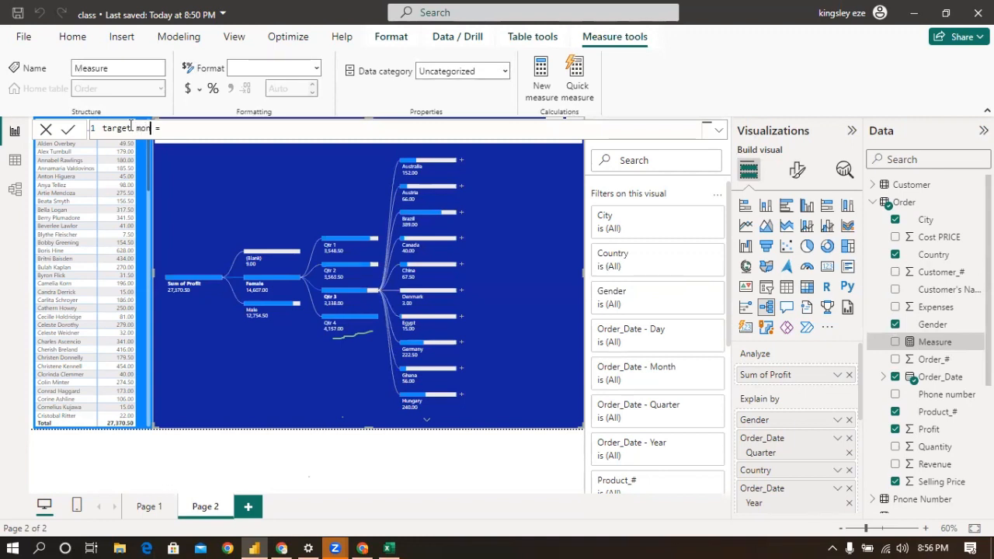
type("th")
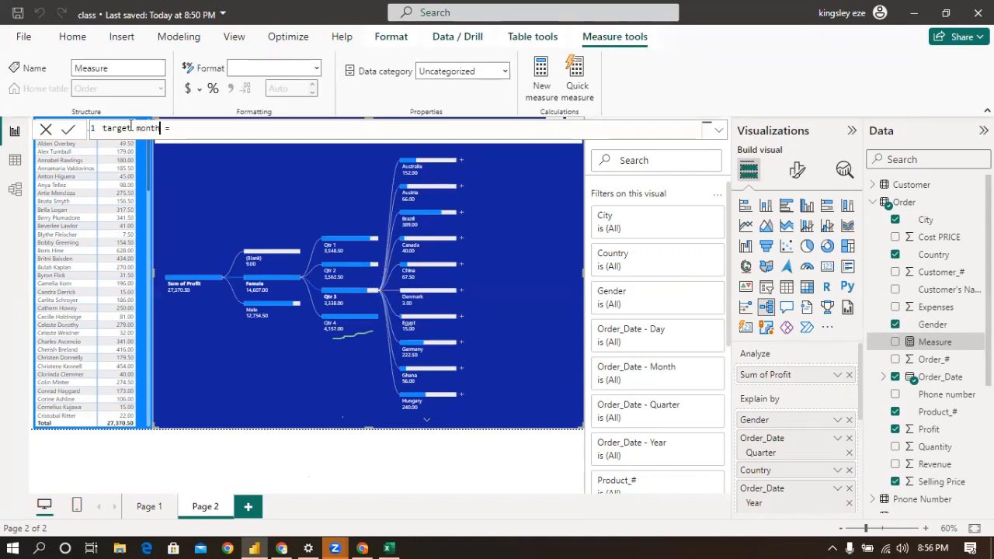
type("l")
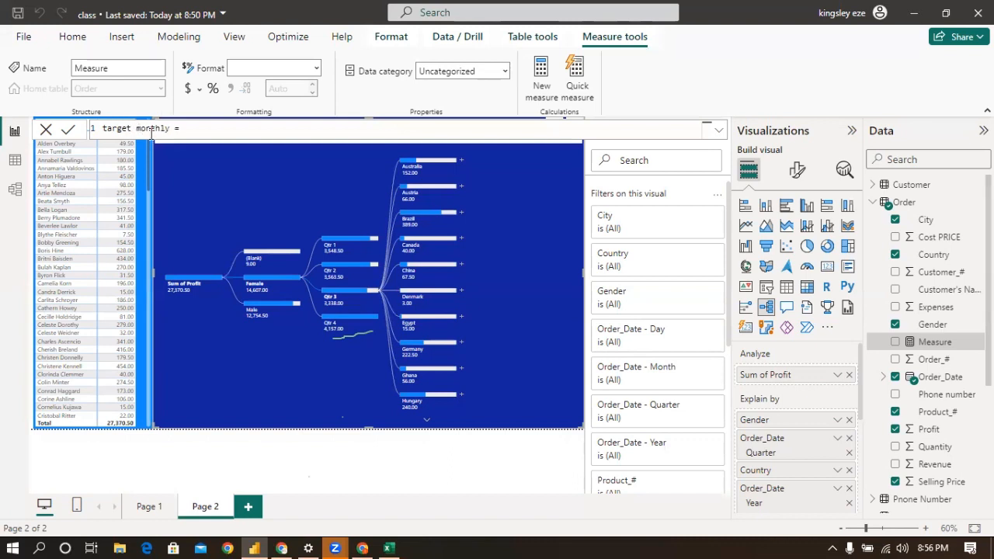
type("y")
double_click(138, 129)
left_click_drag(139, 129, 171, 129)
key("ctrl+c")
key("BackSpace")
double_click(103, 129)
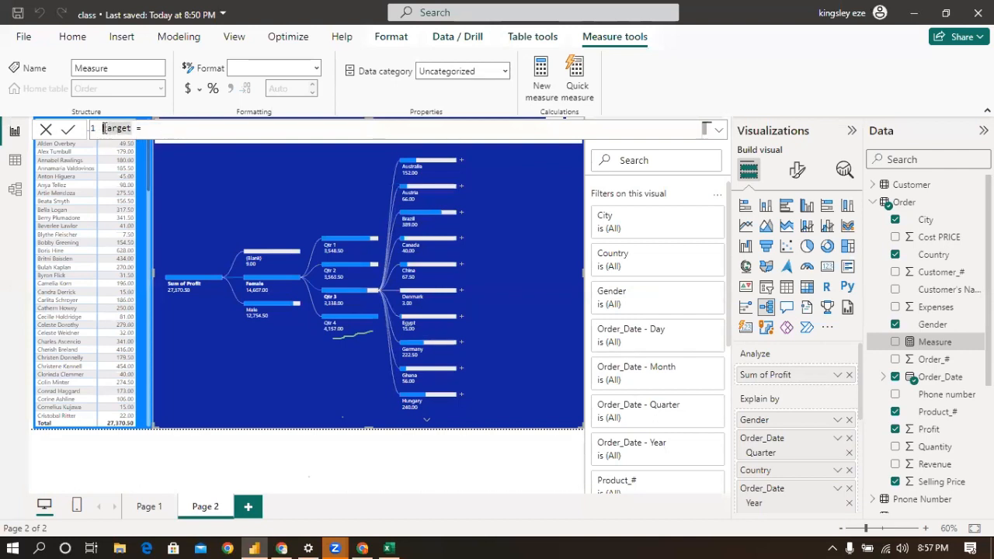
key("ctrl+v")
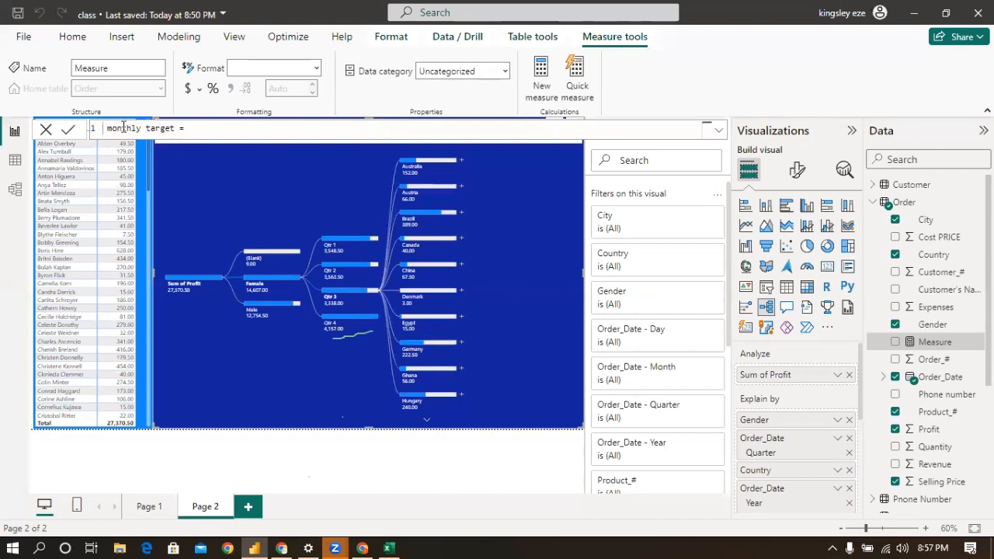
key("BackSpace")
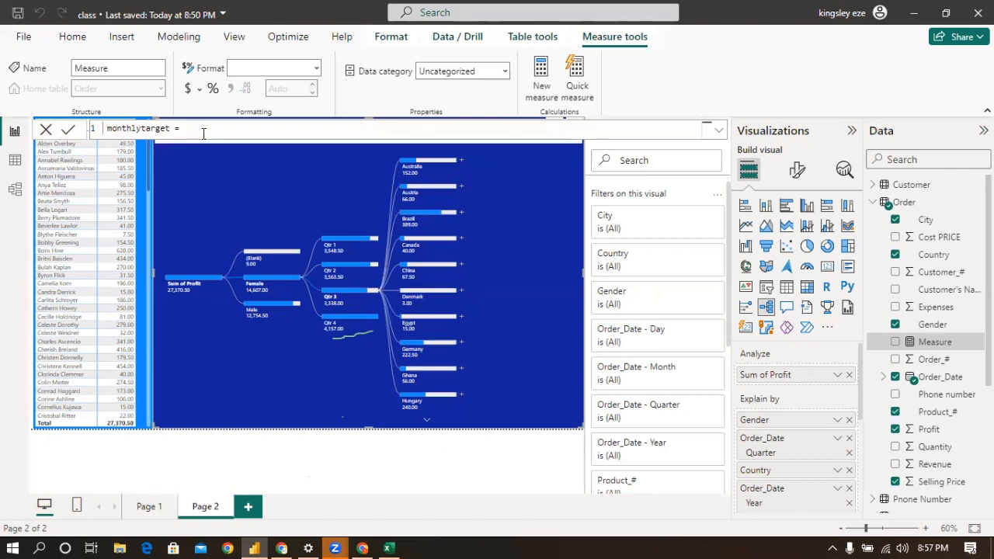
- Define the monthlytarget measure as 400000 and format it as Currency
type("400000")
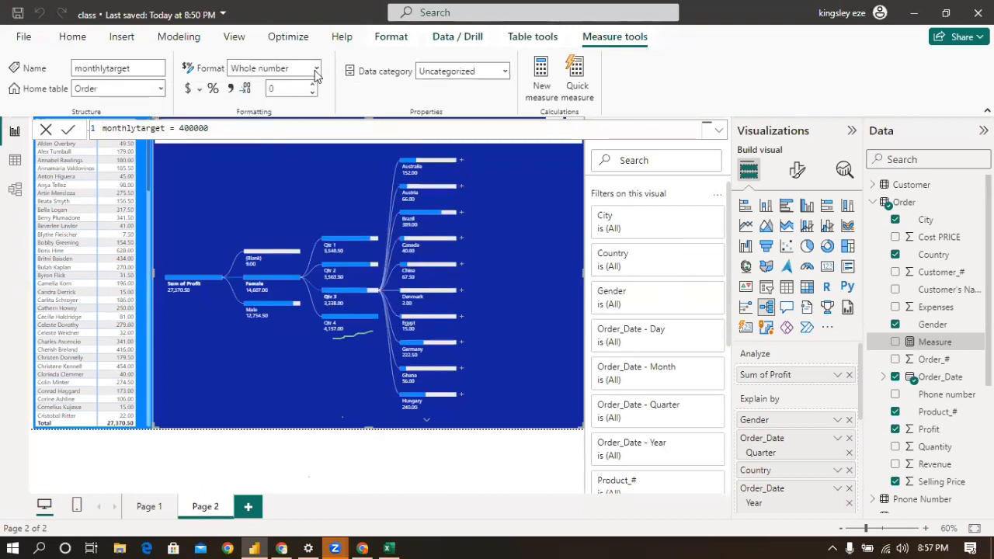
left_click(315, 69)
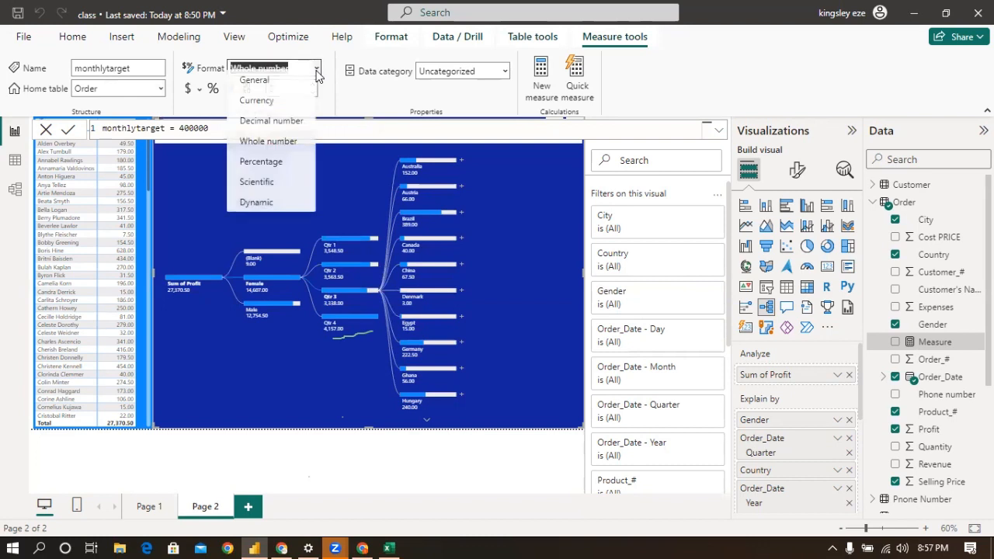
left_click(271, 110)
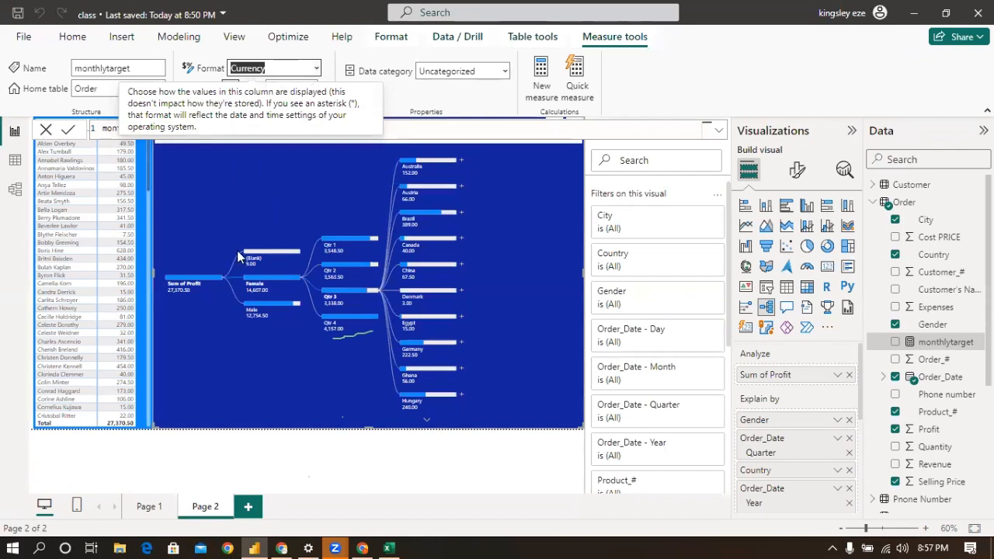
left_click(416, 125)
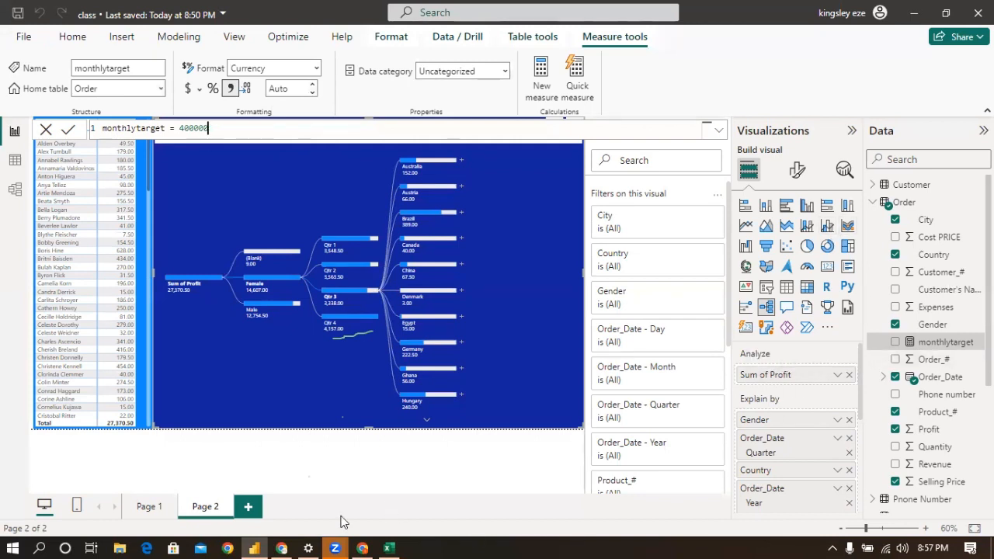
- Add a third report page and rename it target
left_click(253, 508)
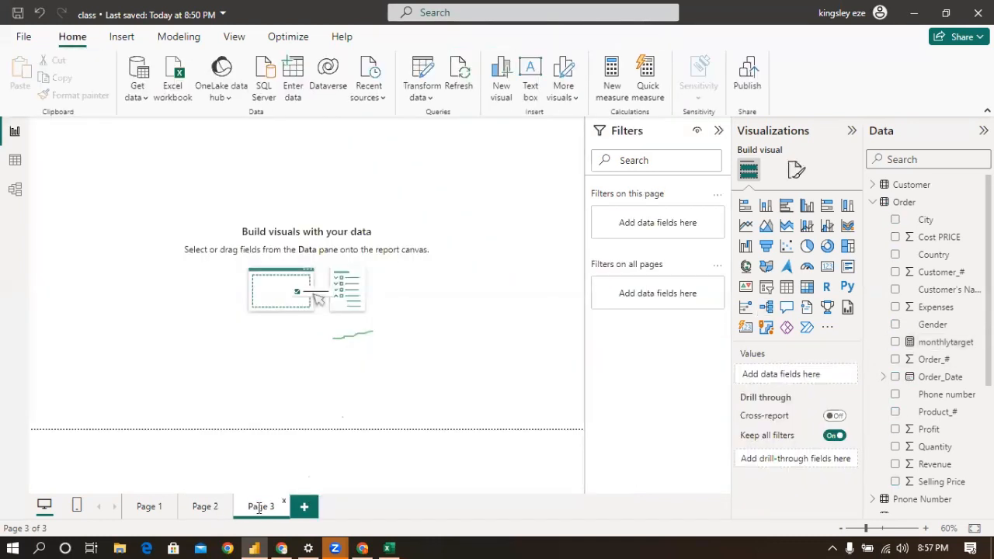
double_click(259, 508)
key("BackSpace")
type("target")
key("Return")
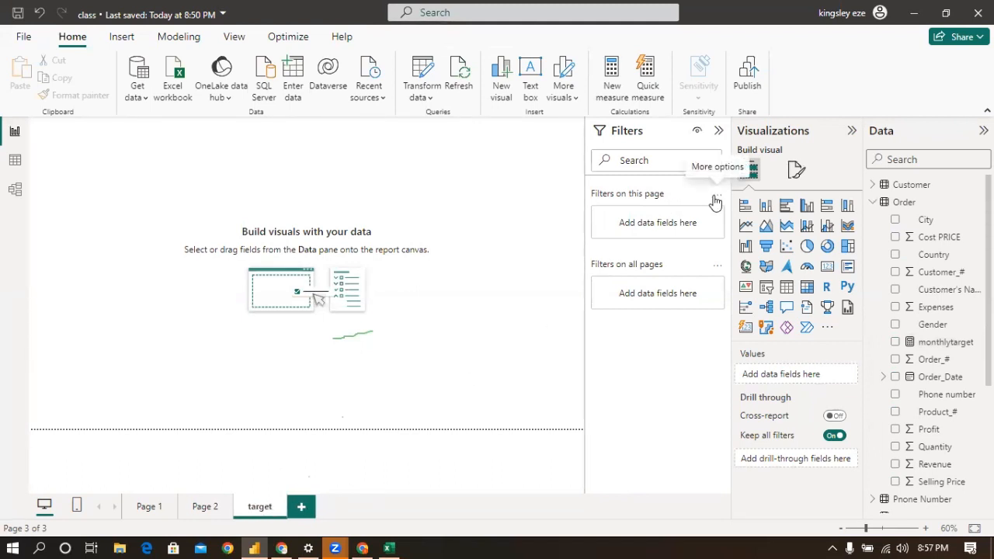
- Insert a KPI visual on the target page and enlarge it to about half the page's width
left_click(746, 289)
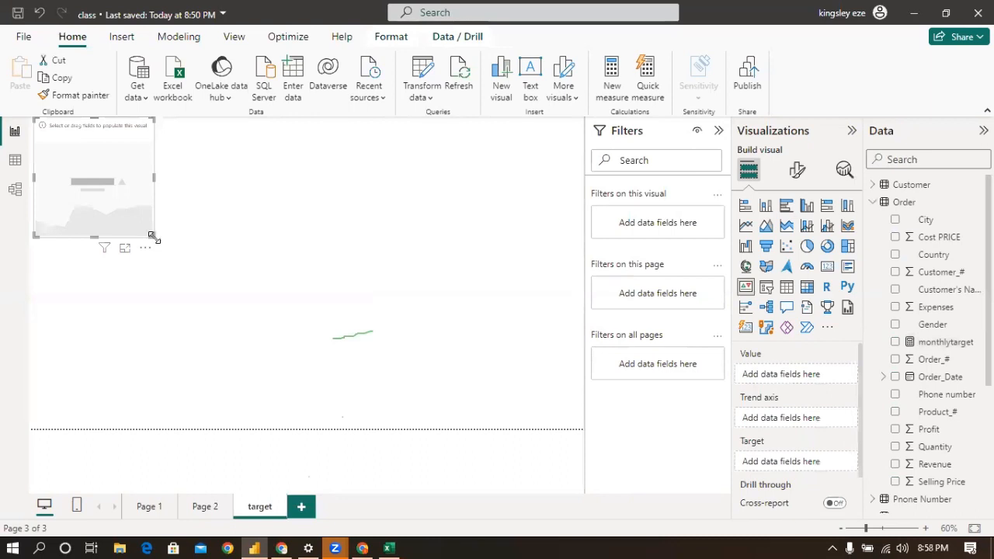
left_click(177, 249)
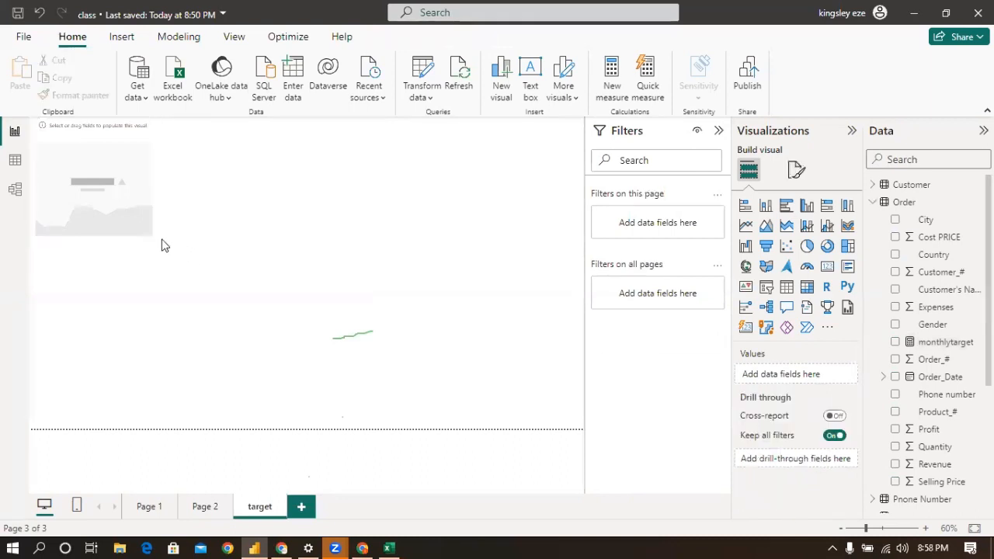
left_click(153, 243)
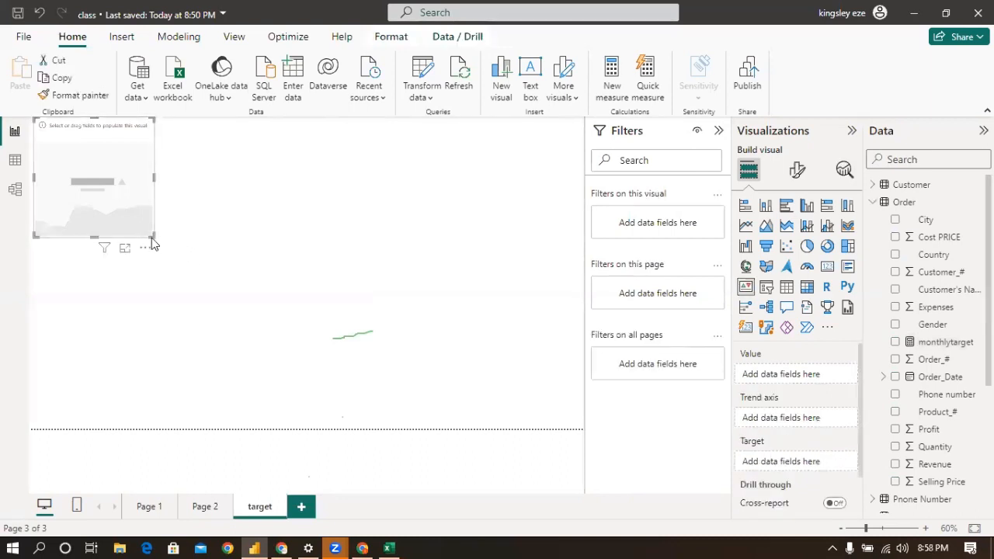
left_click_drag(189, 269, 327, 329)
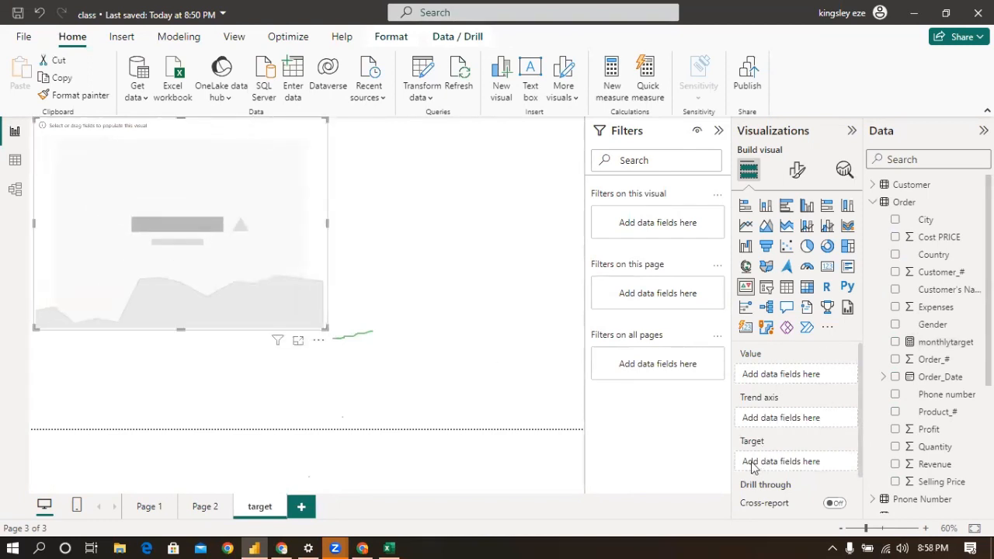
- Add the Profit field from the Order table as the value of the KPI visual
right_click(895, 433)
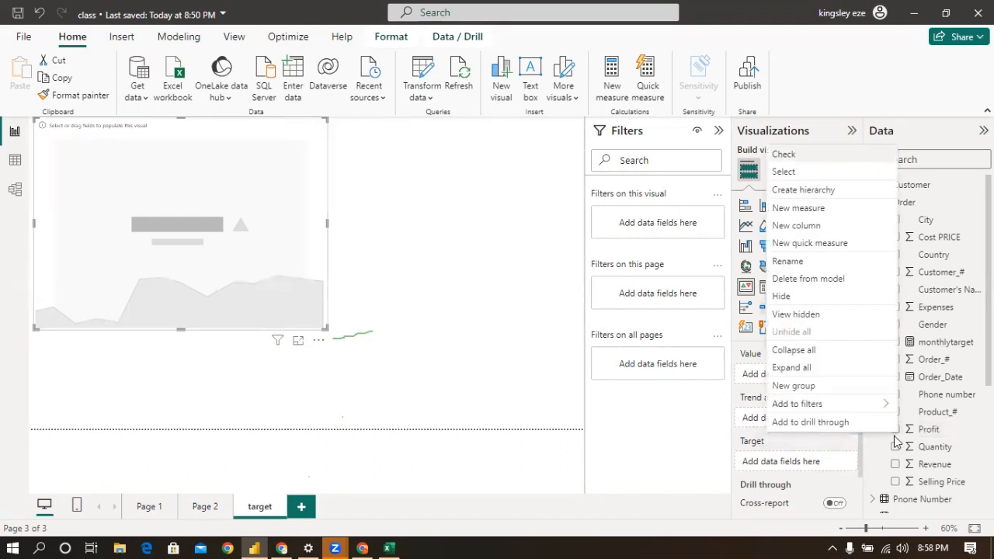
left_click(896, 433)
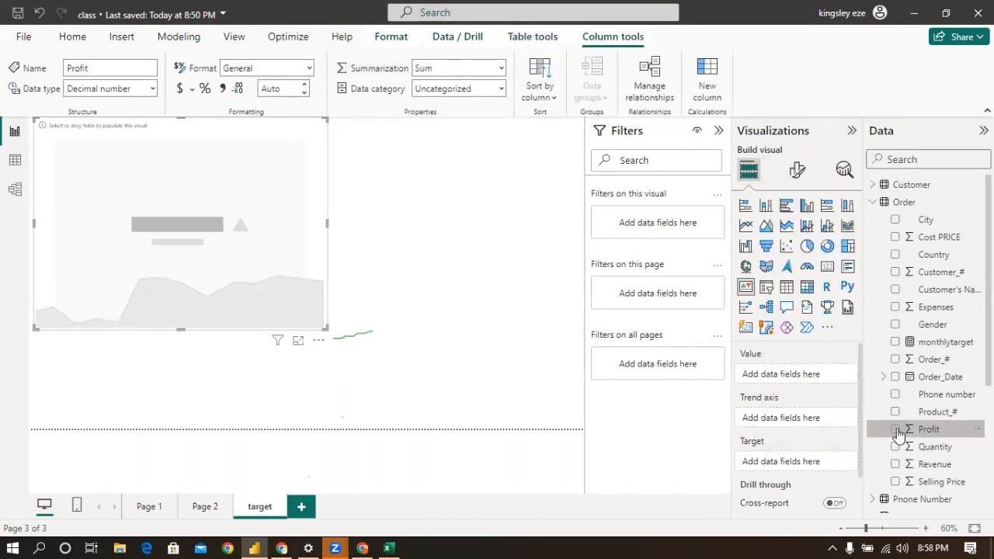
right_click(894, 433)
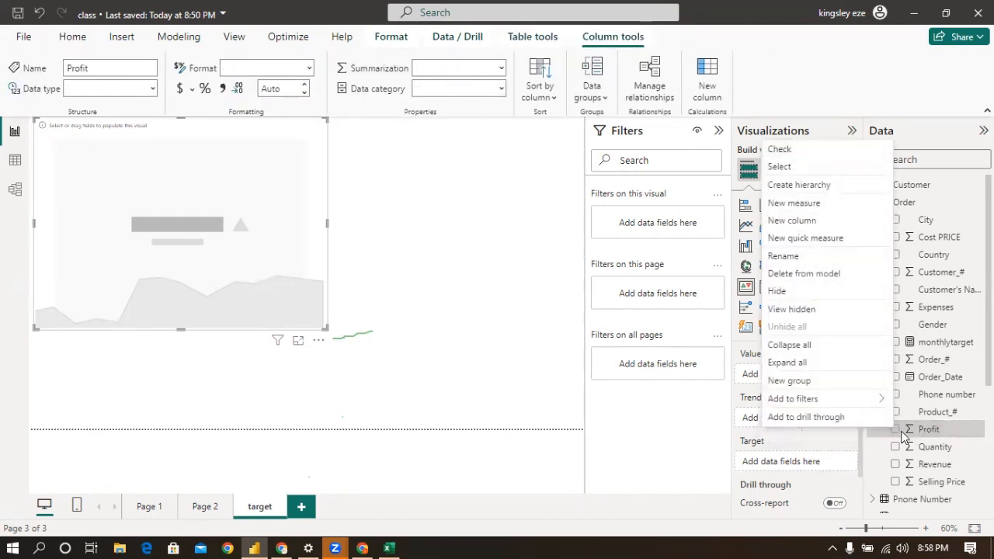
left_click(901, 437)
left_click(897, 431)
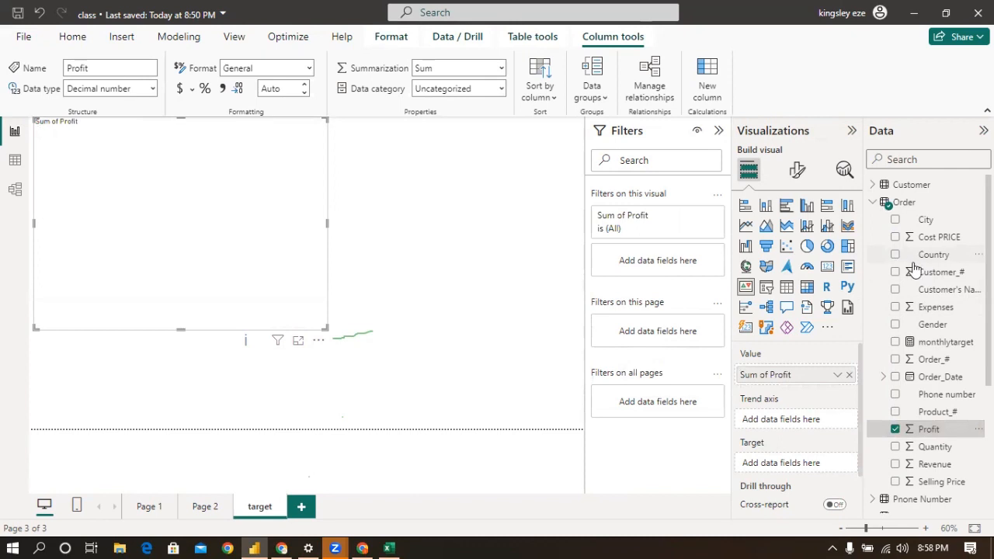
- Try Order_Date as the KPI visual's trend axis and remove it again
left_click(896, 378)
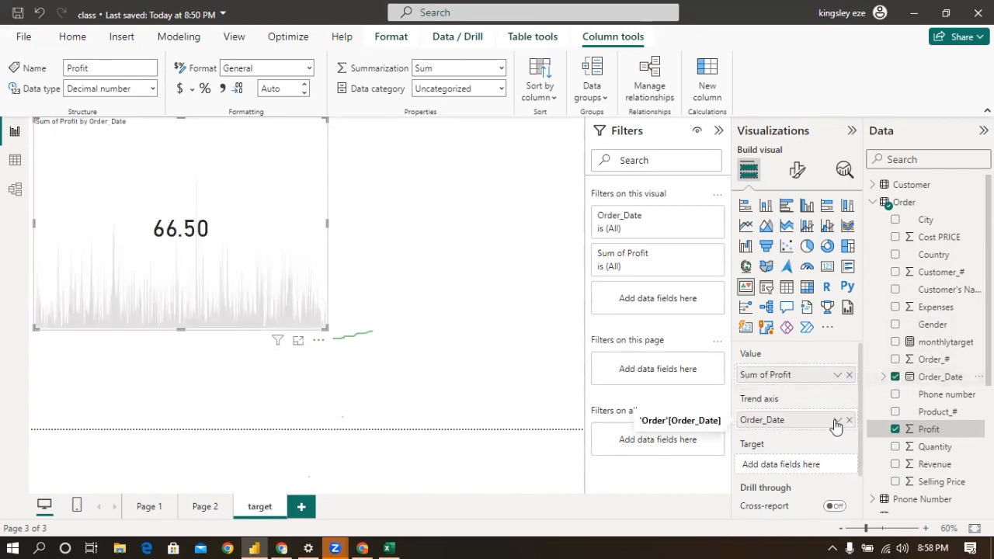
left_click(838, 422)
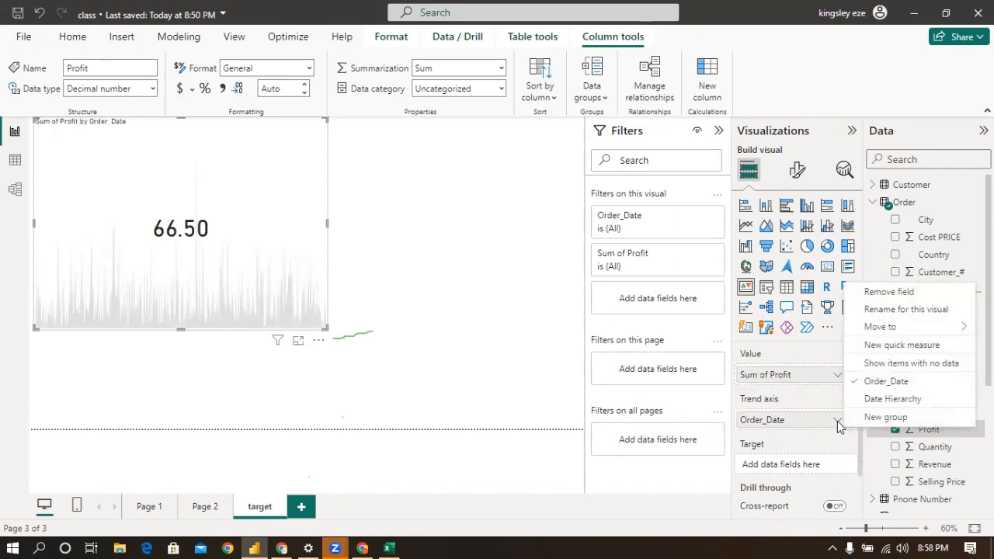
left_click(856, 429)
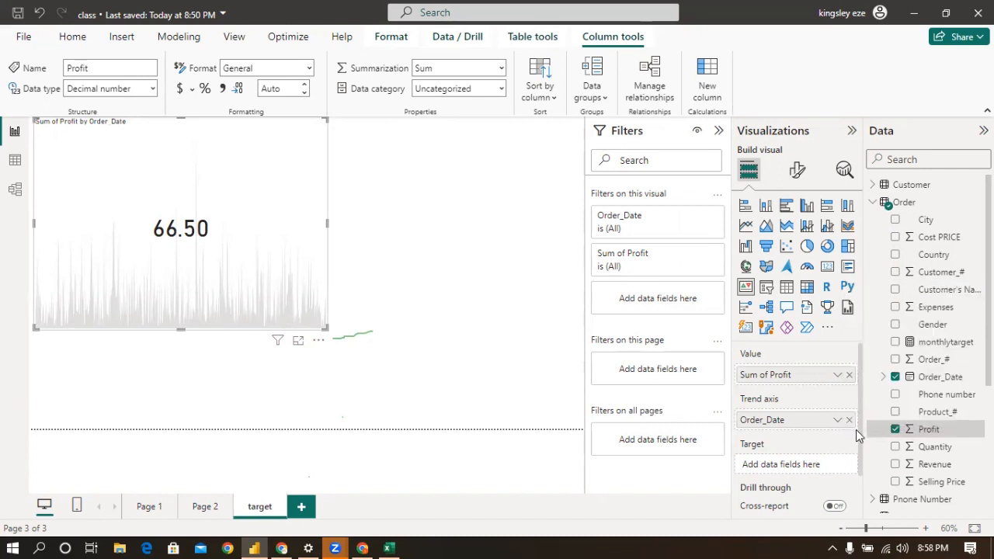
left_click(848, 419)
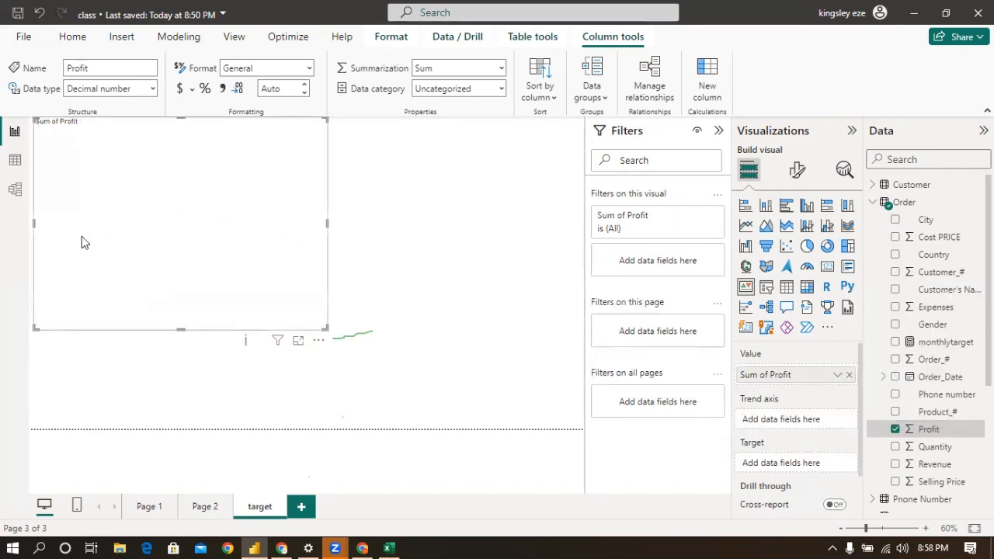
- Create a calculated column in the Order table in Table view and name it monthname
left_click(14, 159)
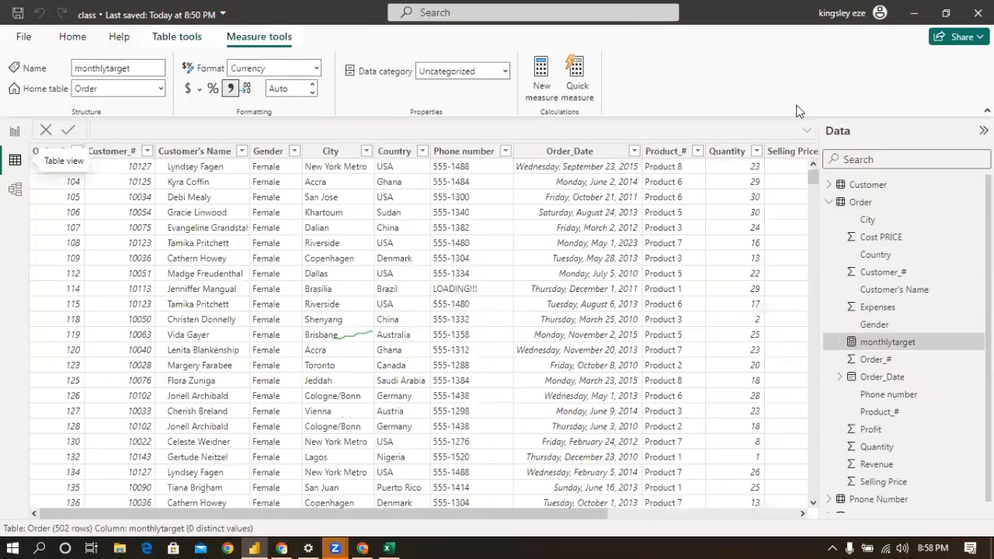
right_click(724, 157)
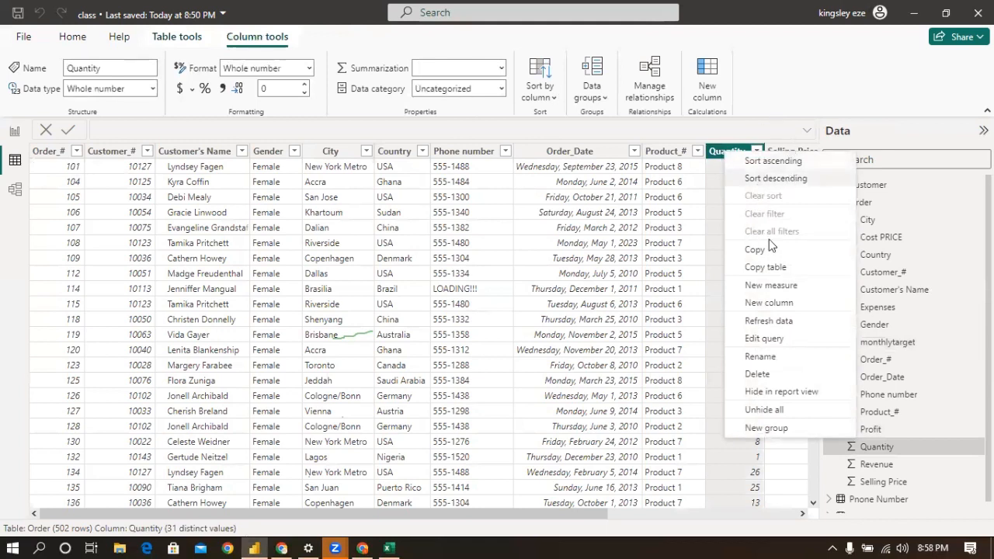
left_click(777, 306)
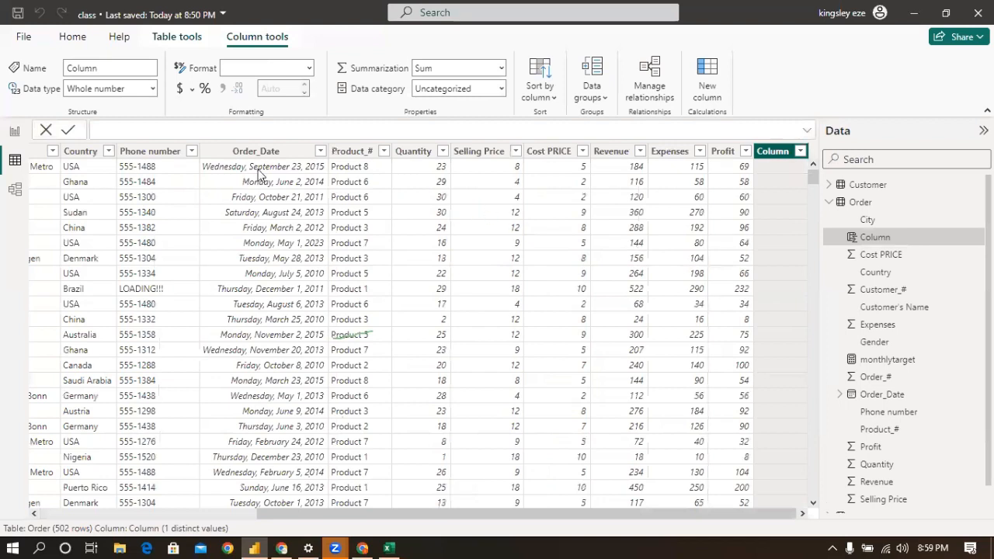
double_click(126, 130)
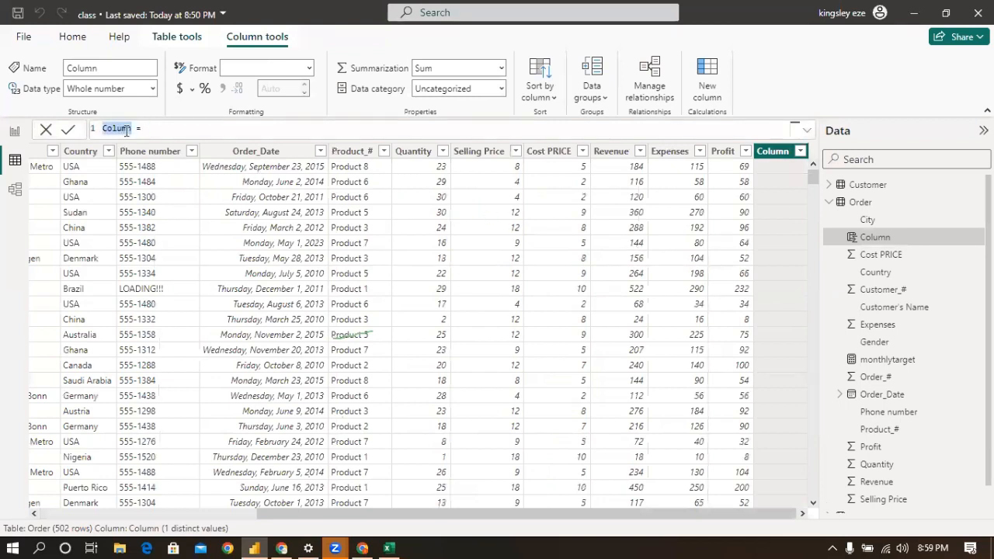
type("month")
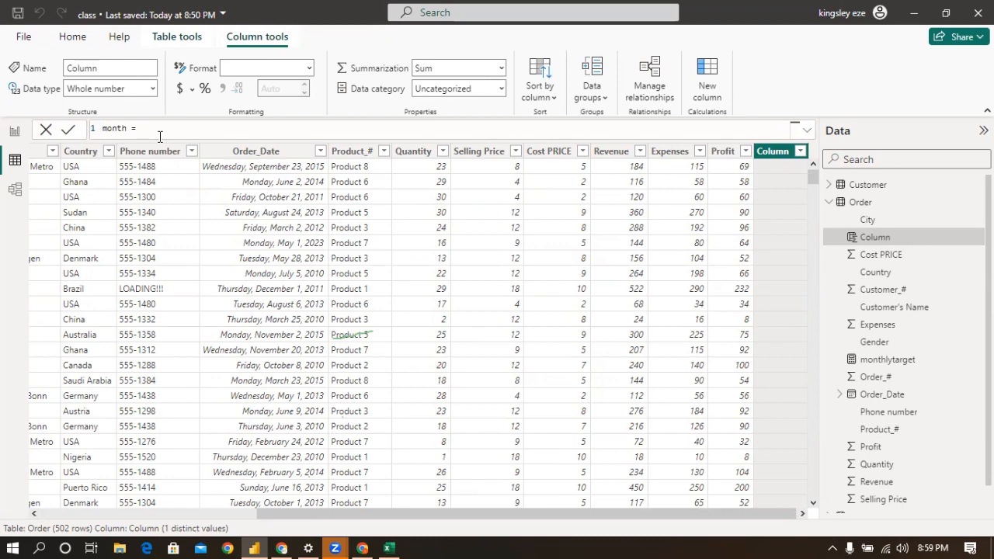
left_click(128, 127)
type("sam")
type("e")
type("format")
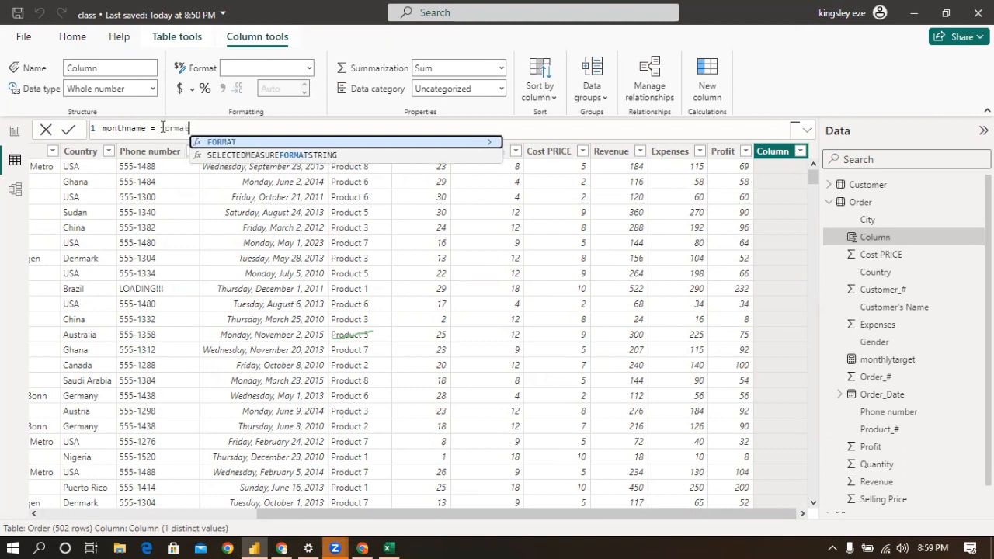
- Define the monthname column as FORMAT('Order'[Order_Date],"mmmM")
key("Tab")
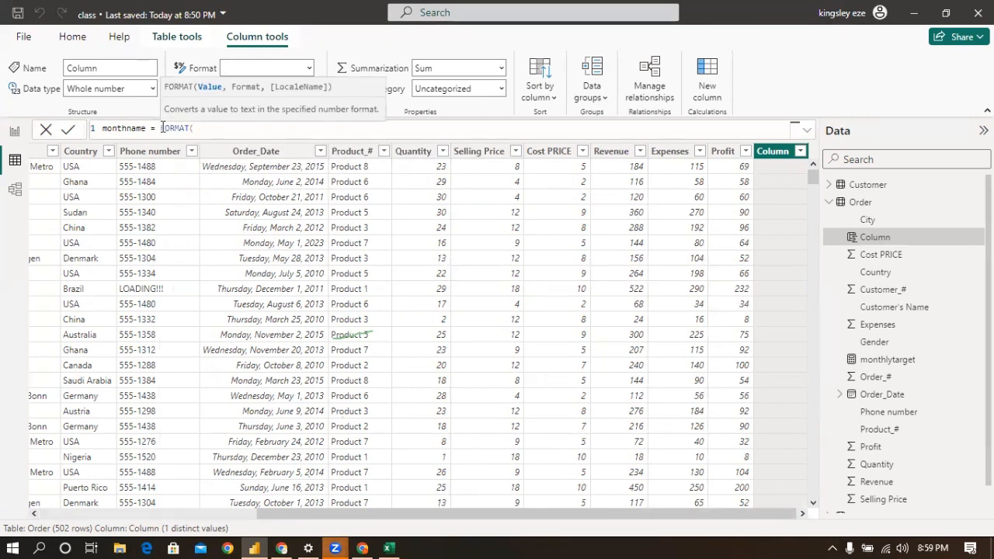
type("ord")
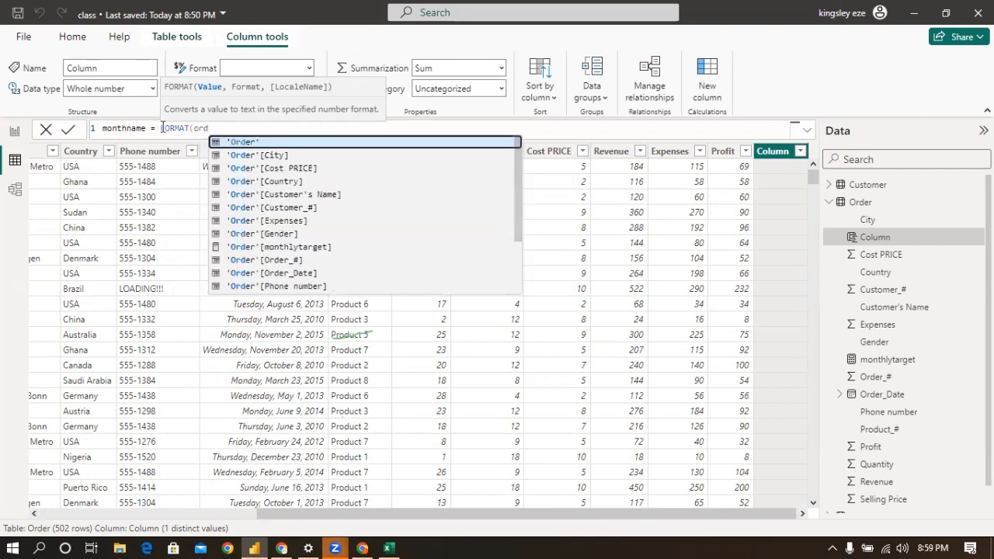
key("Down")
key("Down")
key("Down")
key("Down")
key("Down")
key("Down")
key("Down")
key("Down")
key("Down")
key("Down")
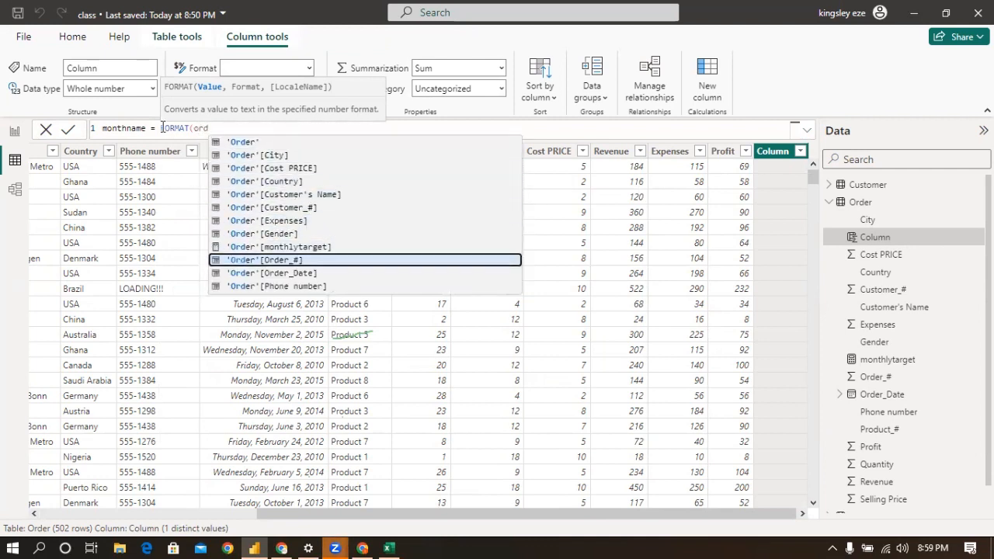
key("Tab")
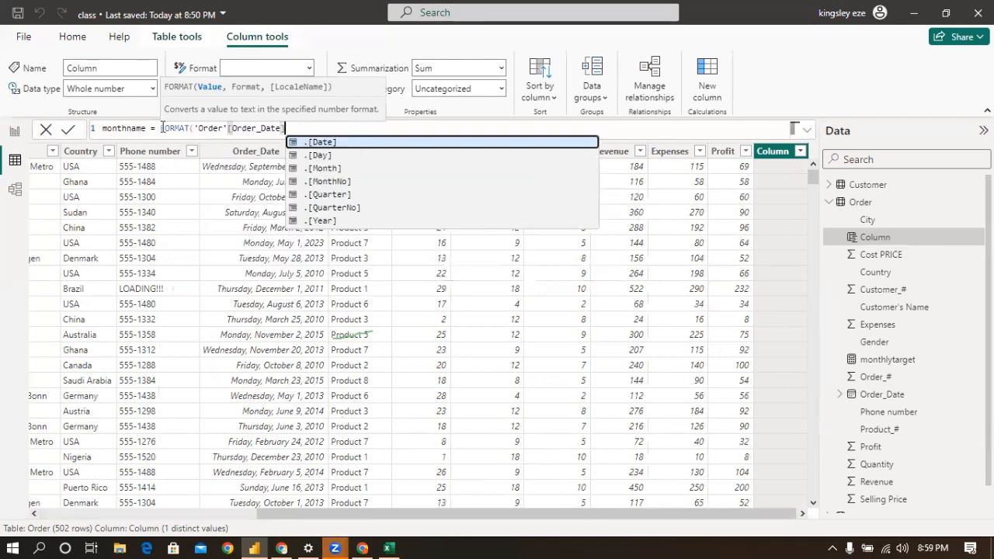
type(",")
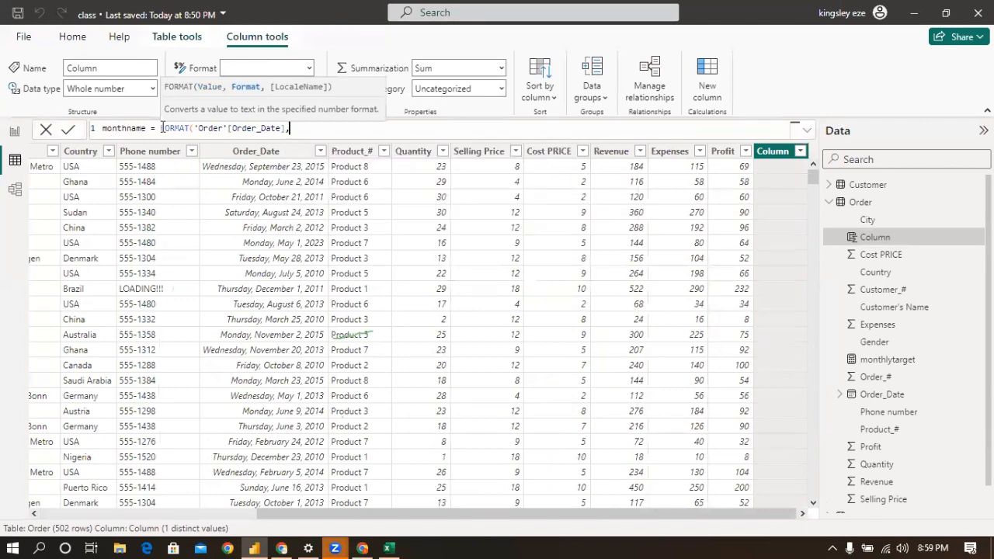
type("\"mmmM")
left_click(161, 128)
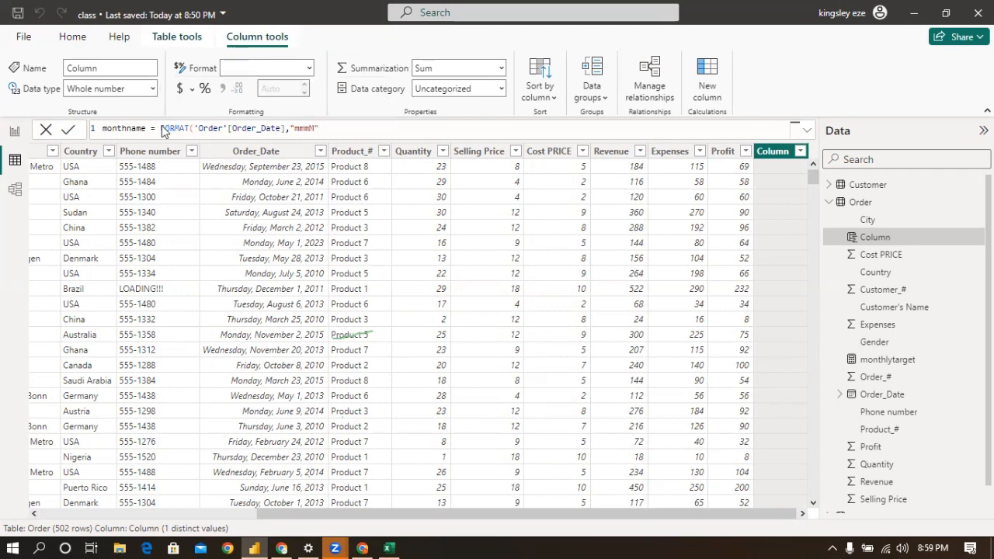
key("Return")
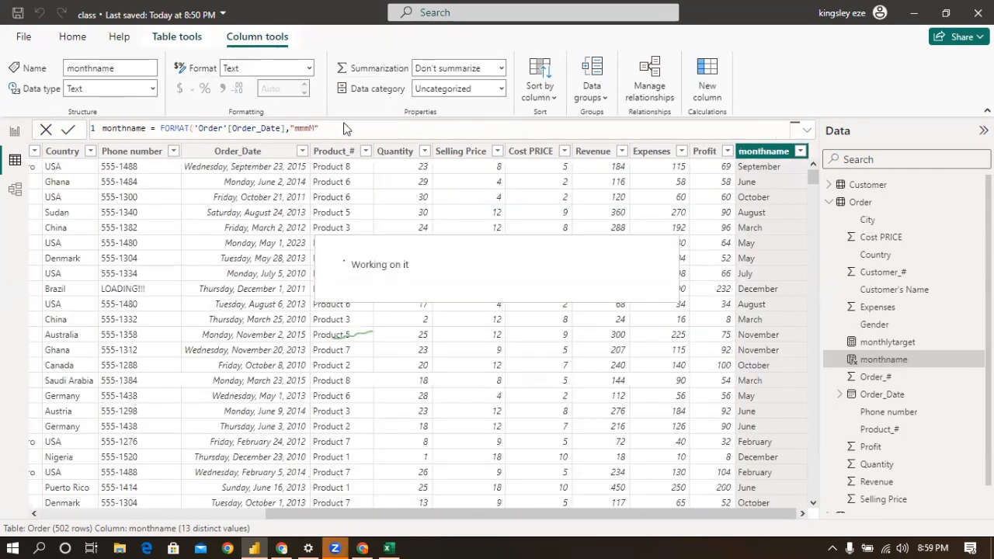
left_click(342, 129)
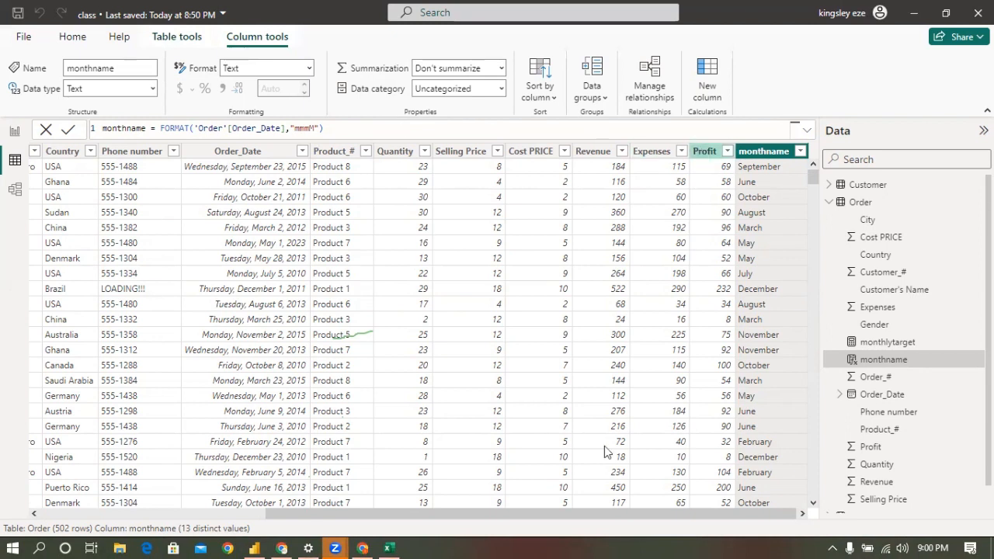
- Set monthname as the trend axis and monthlytarget as the target of the KPI visual on the target page
left_click(15, 134)
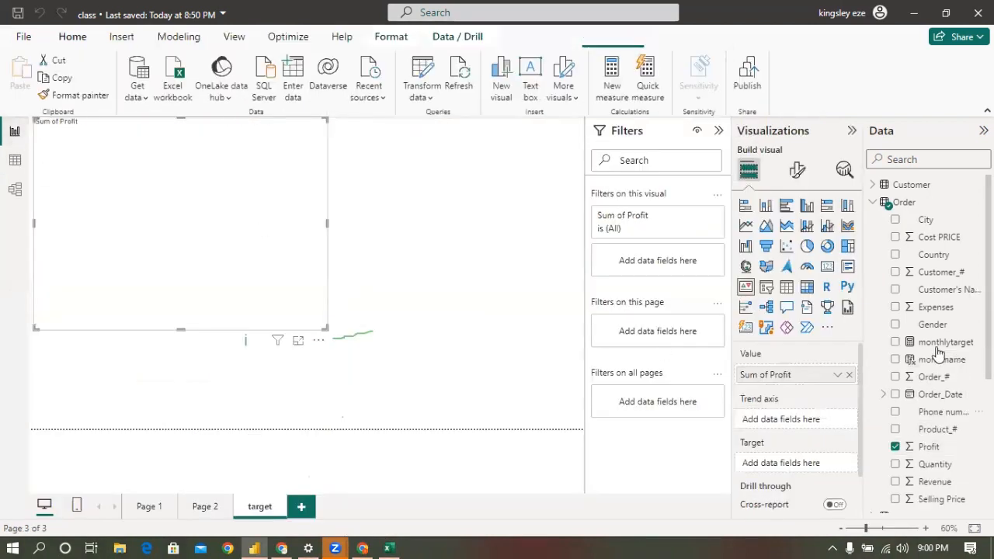
left_click(894, 360)
left_click(895, 361)
left_click(894, 360)
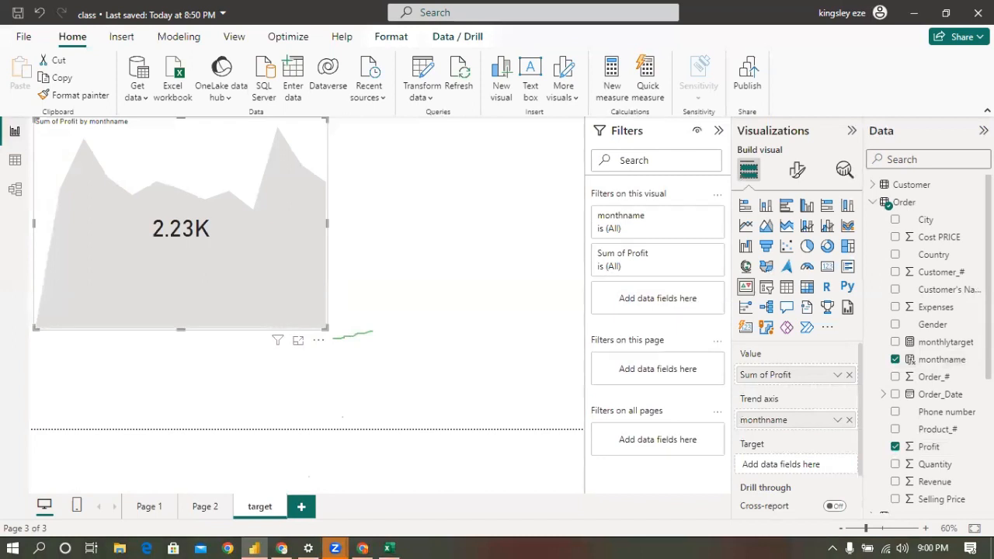
scroll(932, 350, "down", 2)
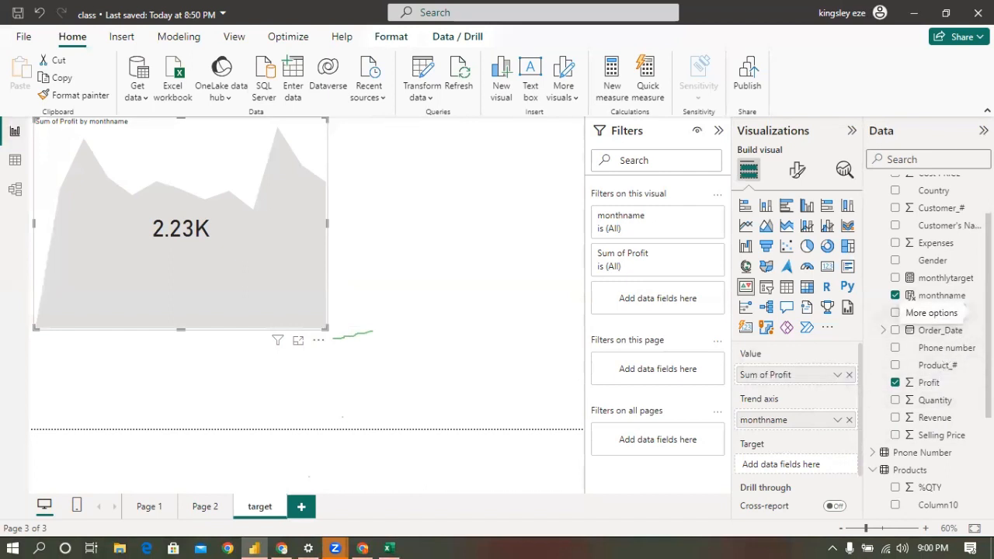
left_click_drag(936, 279, 895, 280)
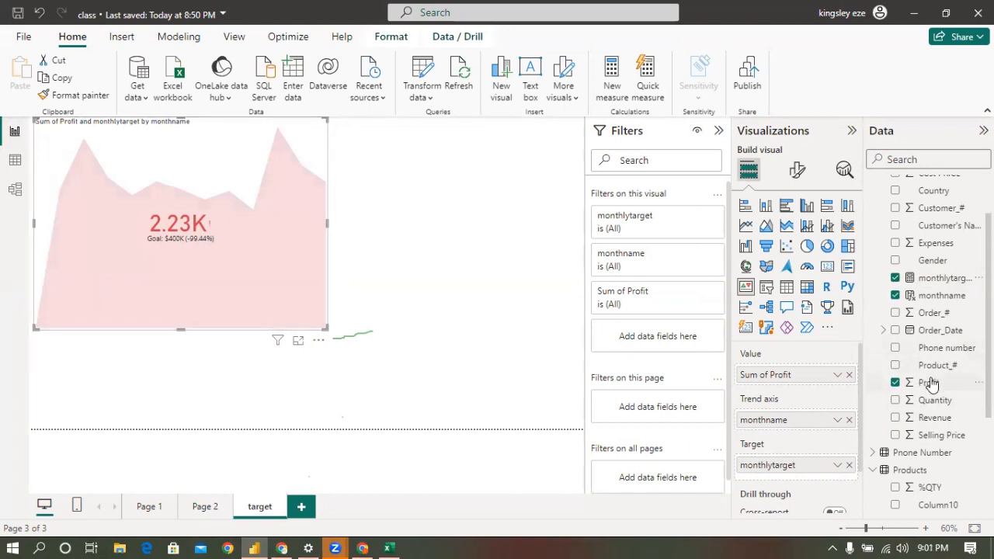
- Change the monthlytarget measure's formula to 4000
left_click(938, 281)
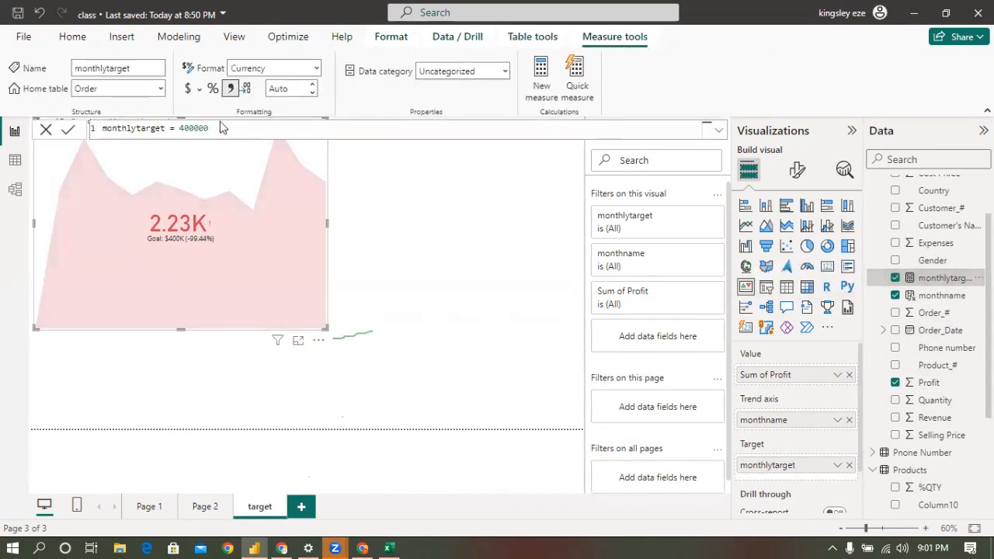
left_click(220, 128)
key("BackSpace")
key("BackSpace")
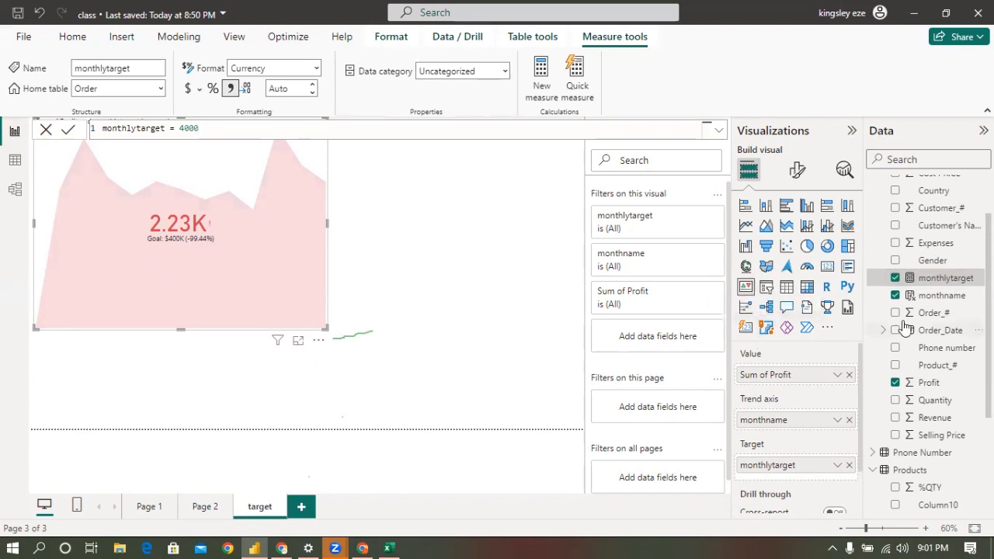
key("Return")
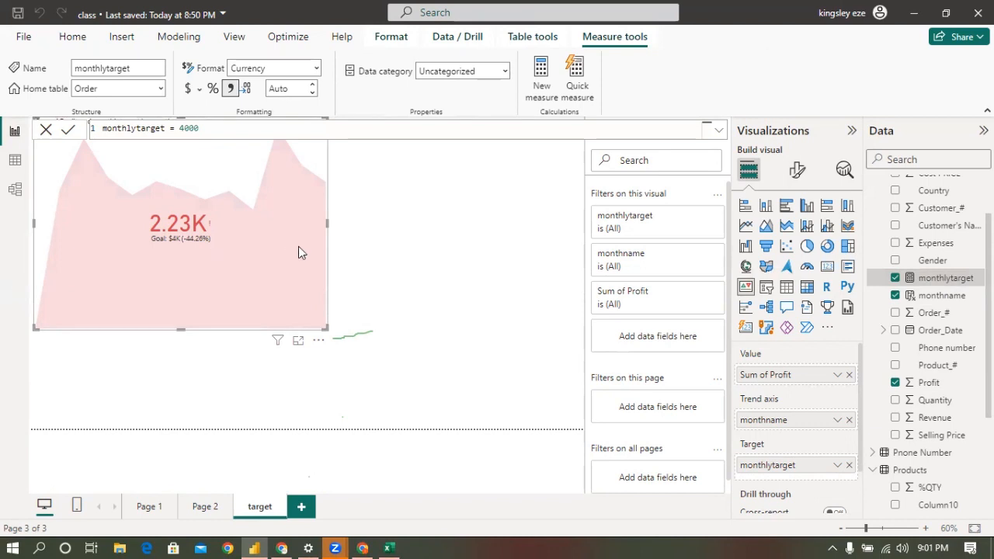
- Add a second monthlytarget filter to the KPI visual and look through its comparison conditions
left_click_drag(952, 282, 676, 338)
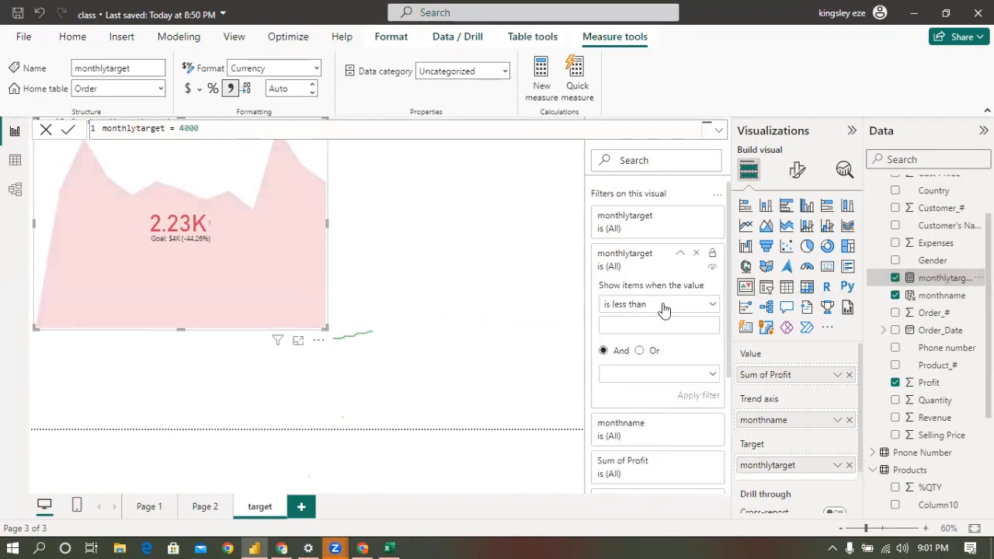
left_click(663, 309)
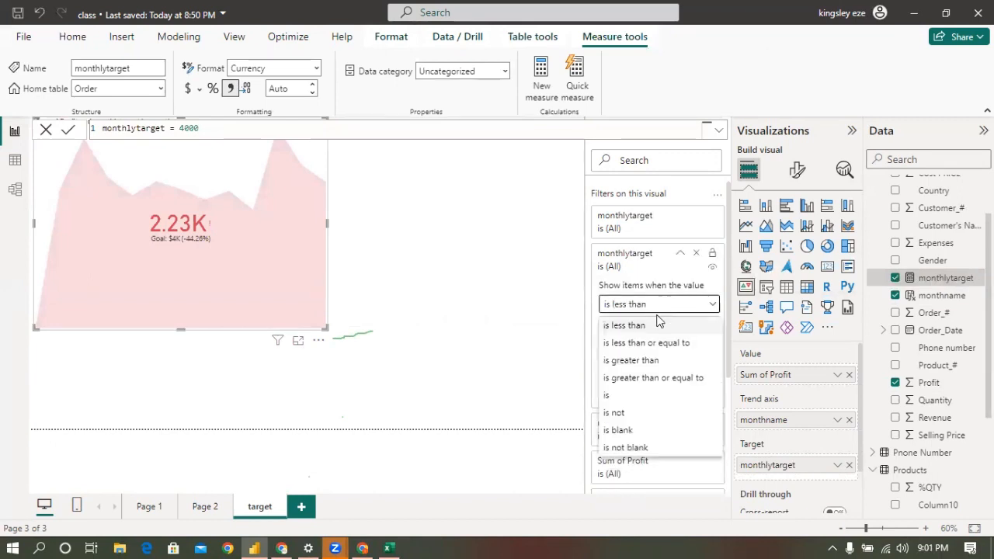
left_click(554, 352)
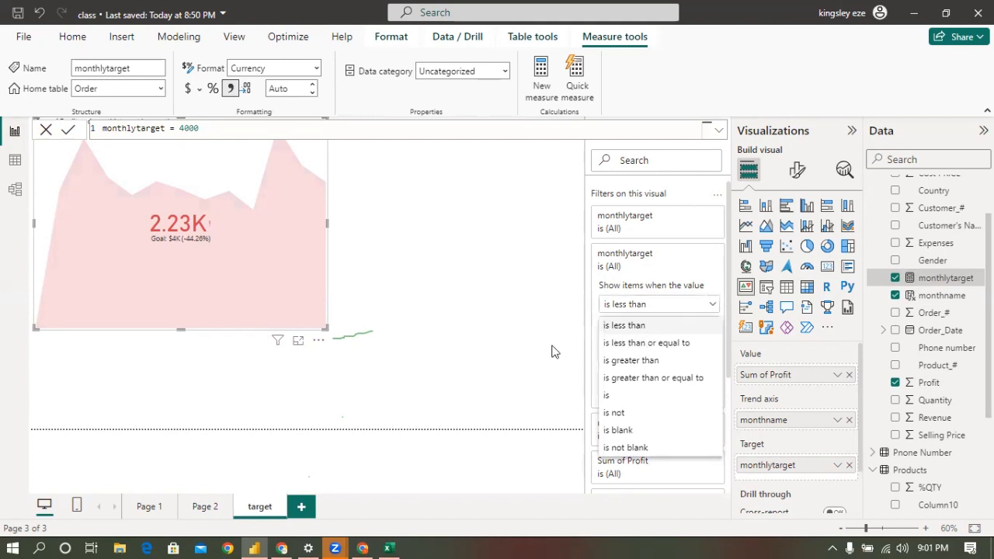
- Expand the KPI visual's first monthlytarget filter and examine its available comparison conditions
left_click(683, 223)
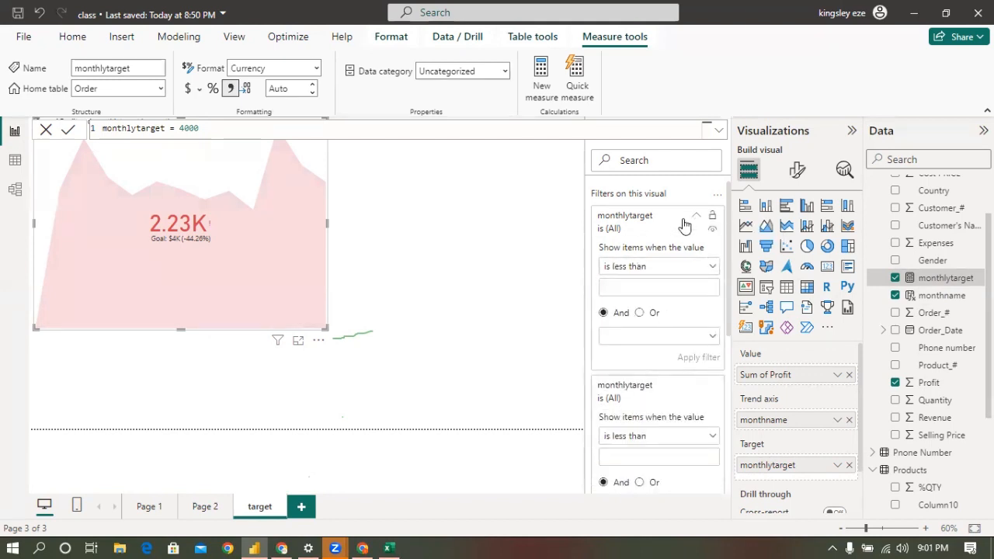
left_click(709, 271)
left_click(711, 272)
left_click(711, 271)
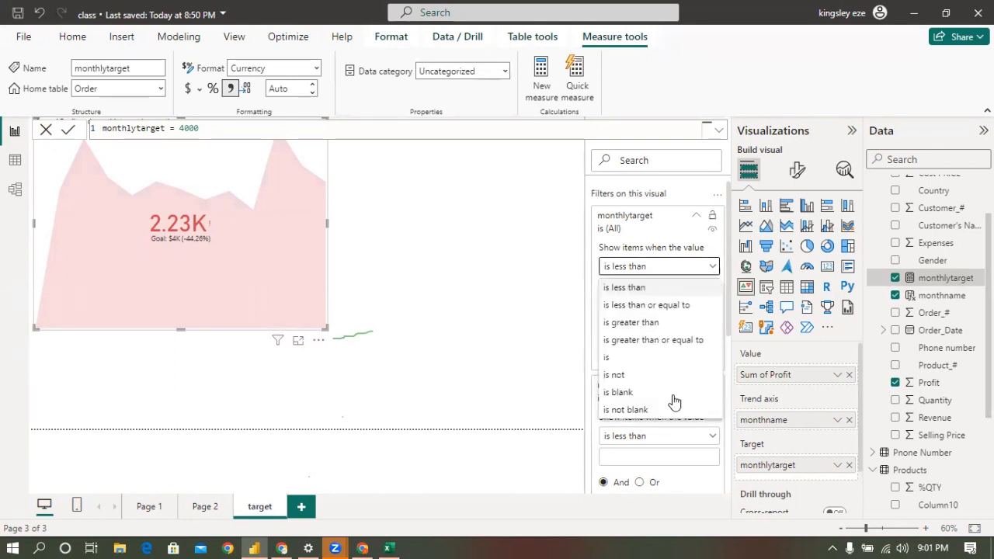
left_click(511, 384)
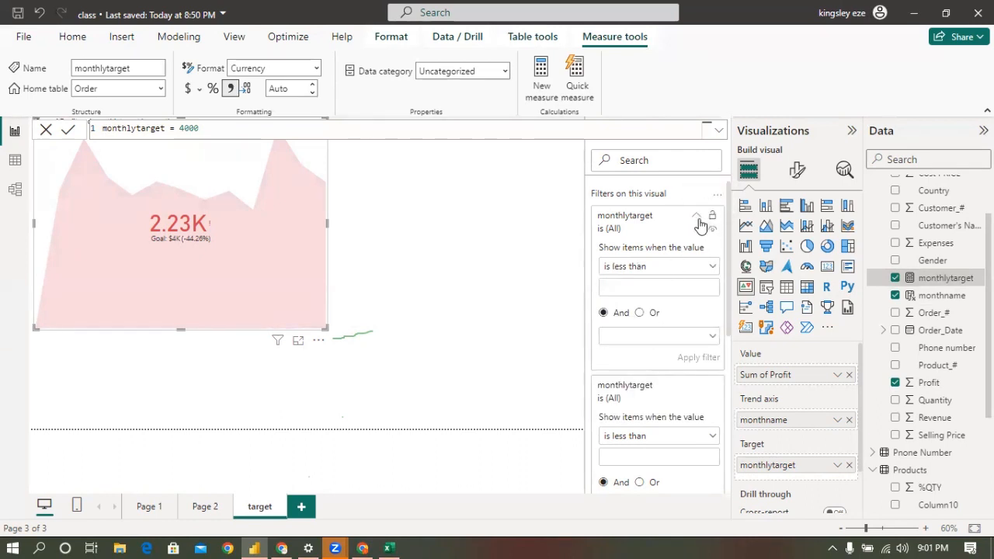
left_click(698, 221)
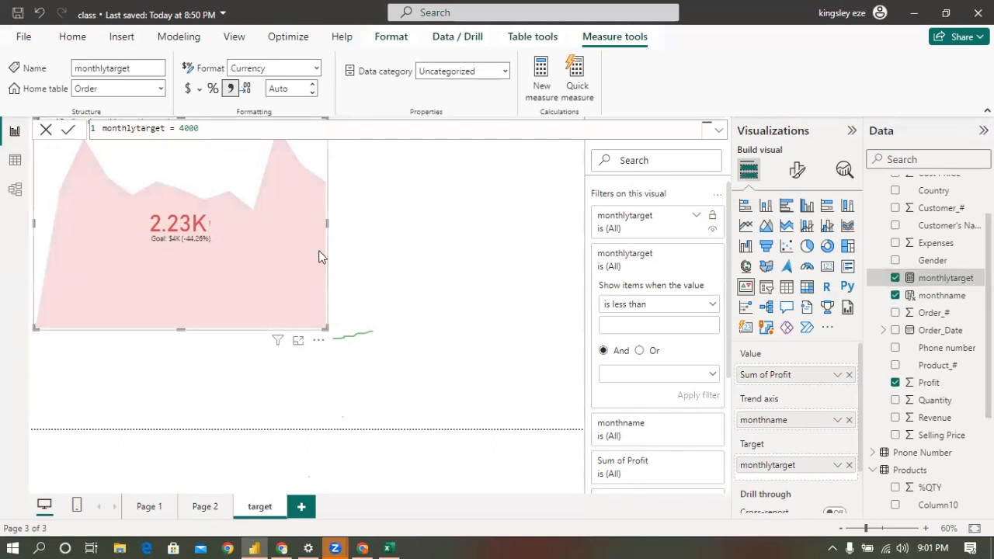
left_click(379, 264)
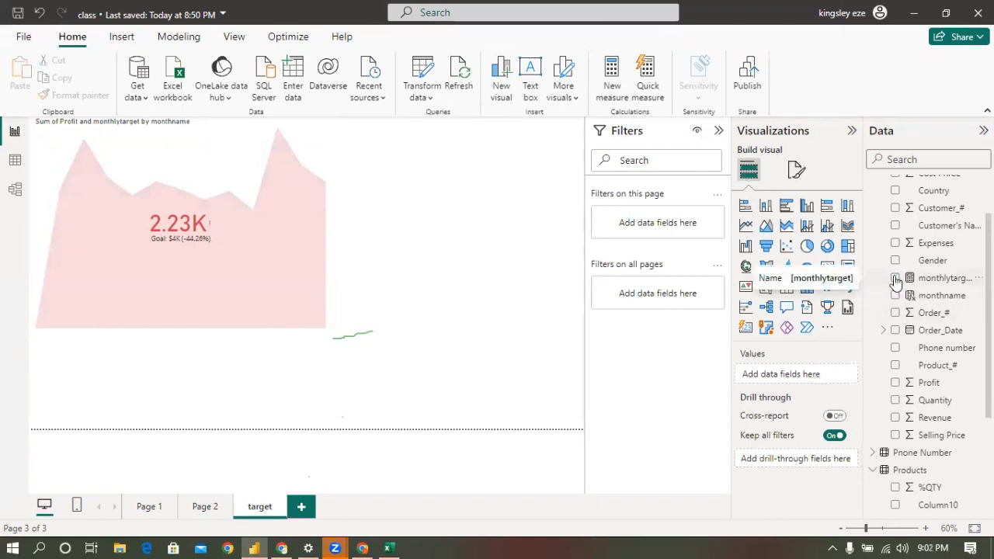
left_click(896, 278)
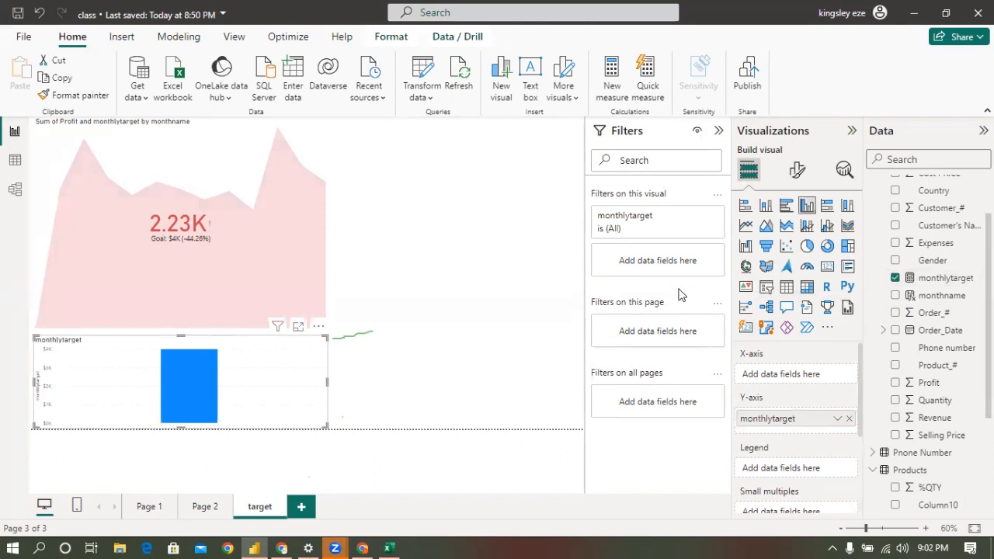
key("Delete")
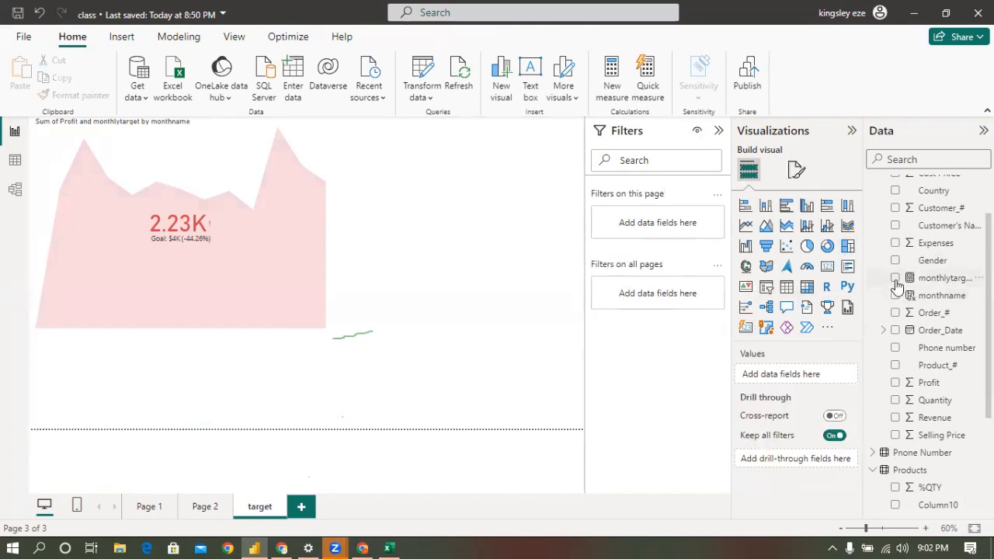
left_click_drag(897, 286, 635, 234)
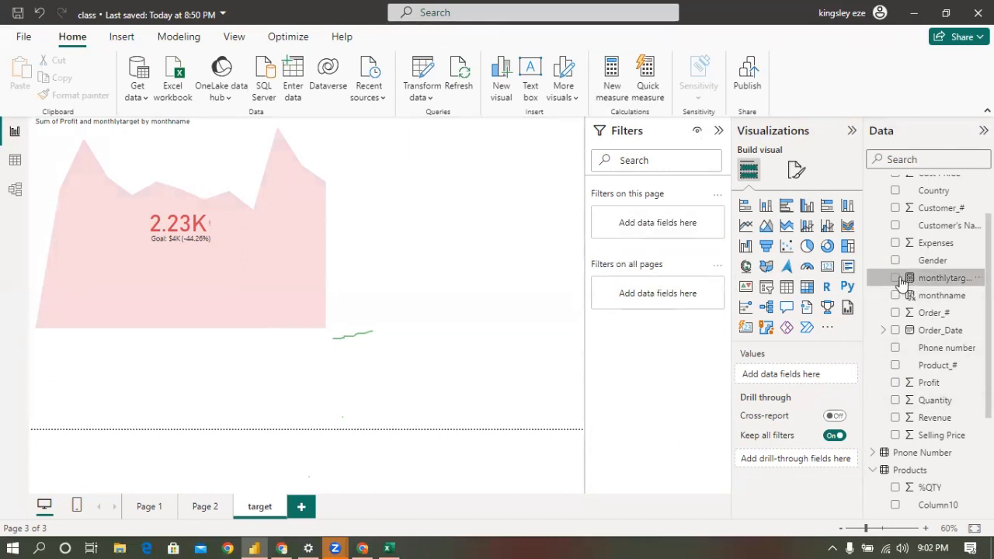
- Add monthname as a page-level filter on the target page and look through its list of months
left_click_drag(900, 297, 639, 225)
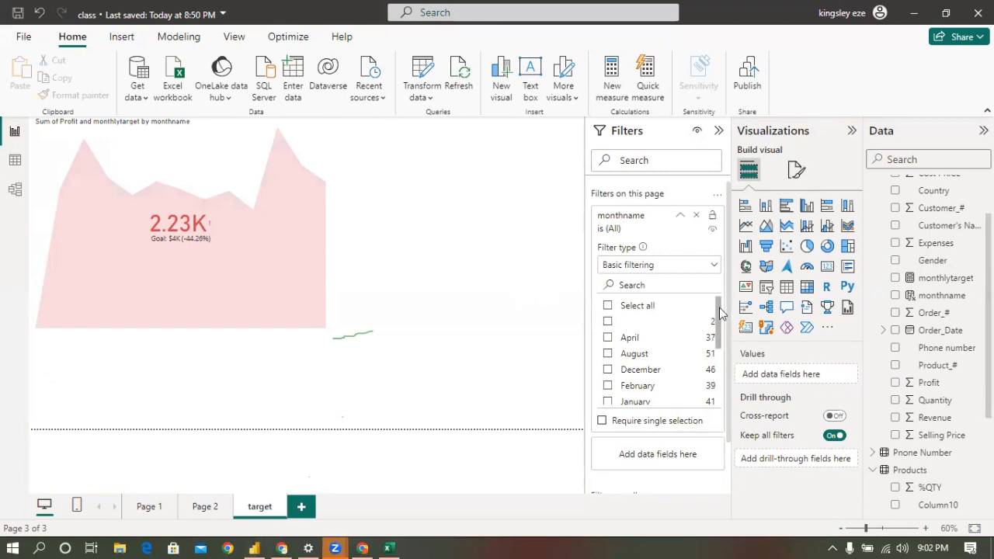
scroll(721, 333, "down", 3)
scroll(721, 310, "up", 3)
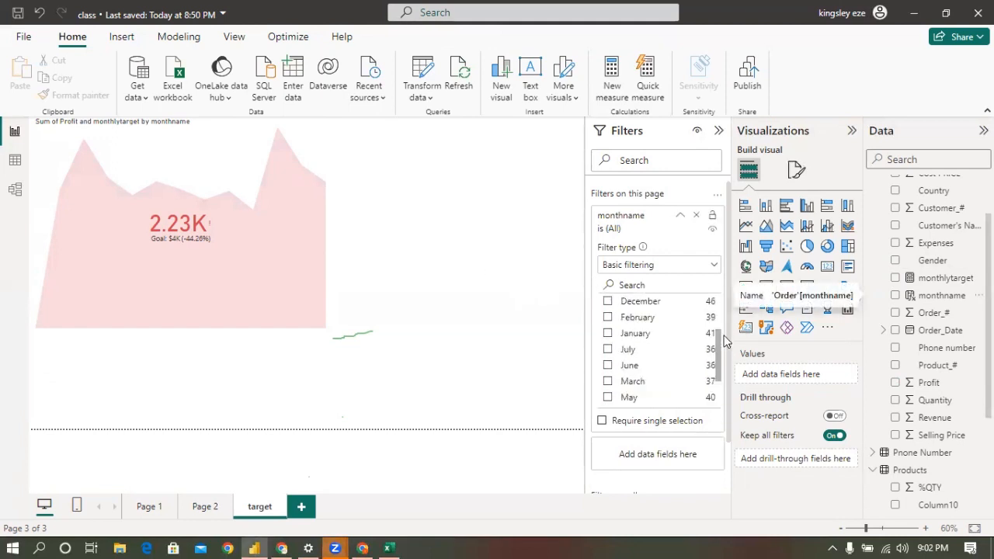
left_click_drag(720, 304, 712, 382)
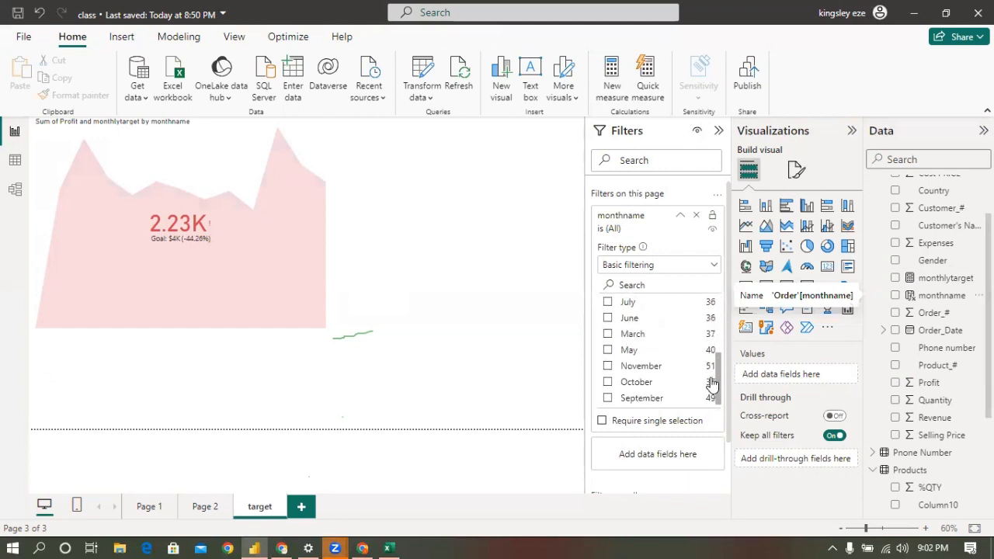
scroll(644, 381, "up", 5)
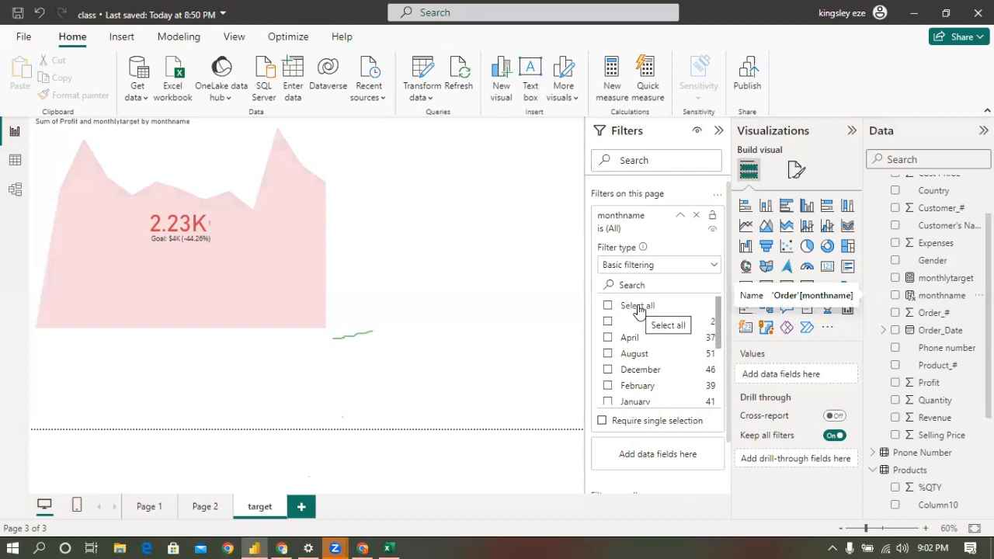
- Filter the target page to April, and switch the monthname page filter to August only
left_click(608, 338)
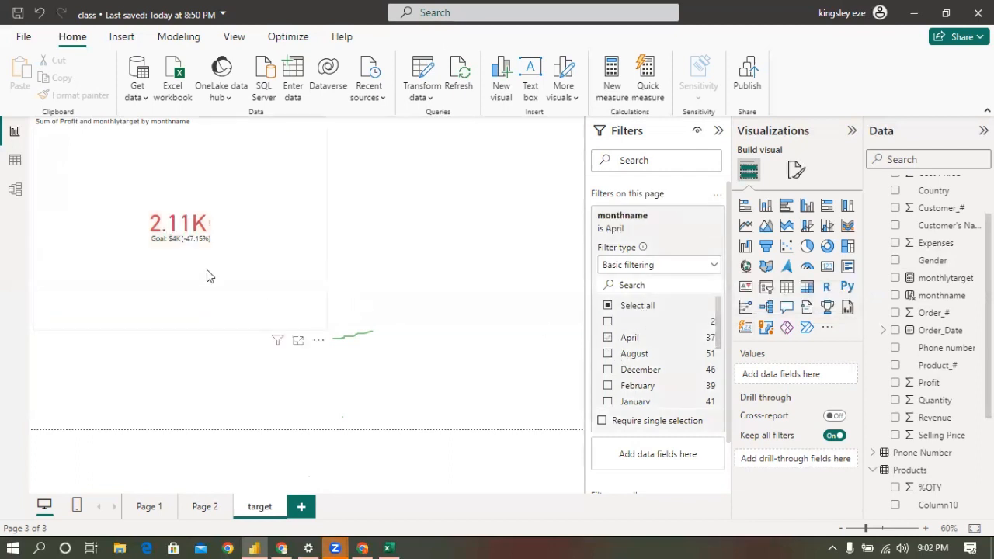
left_click(608, 354)
left_click(607, 340)
left_click(221, 283)
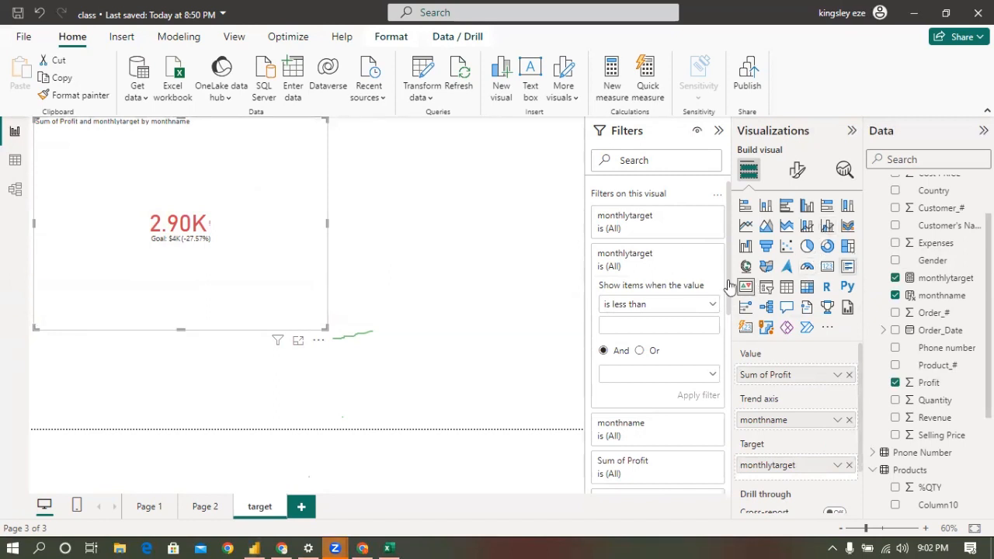
left_click_drag(587, 309, 545, 313)
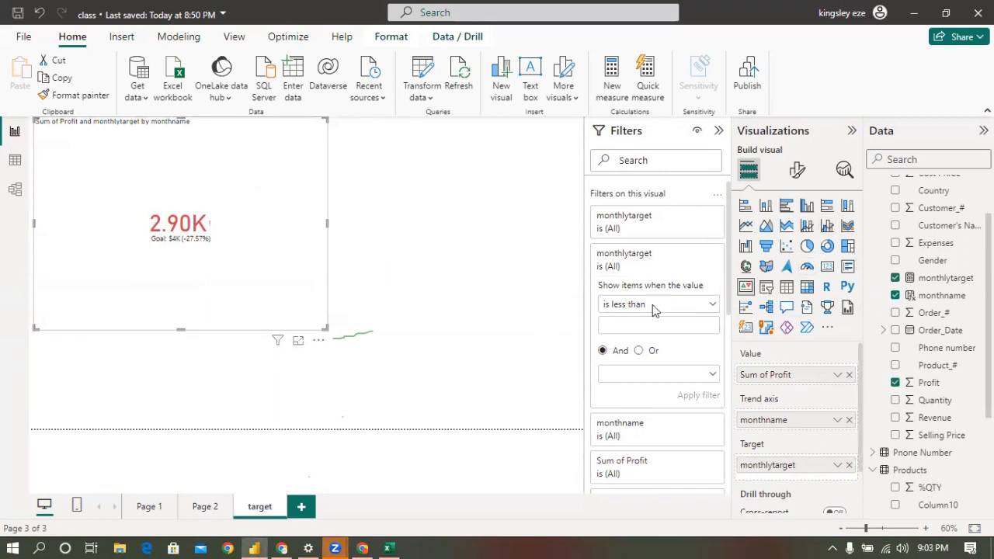
- Add a monthname slicer below the KPI visual and clear August from the page-level monthname filter
left_click(769, 292)
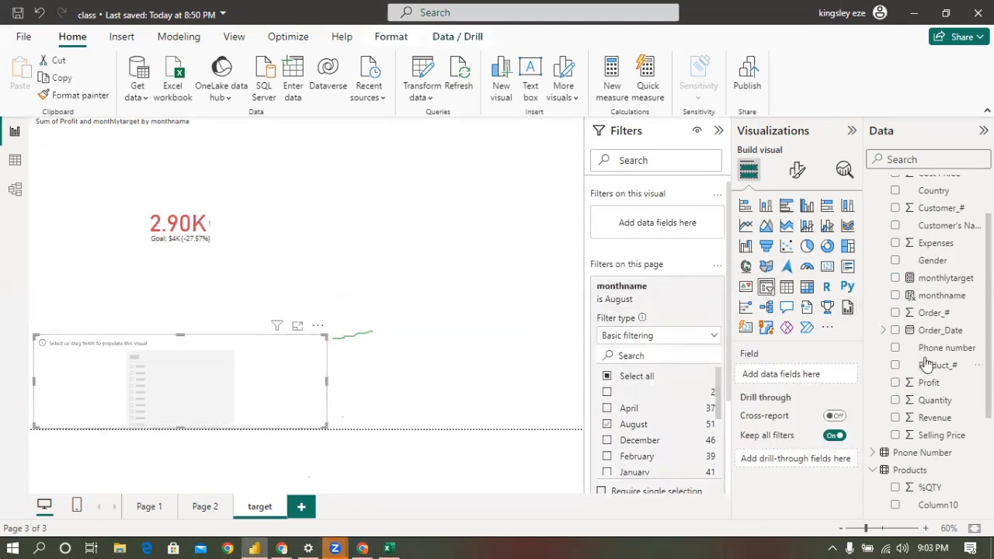
left_click(895, 296)
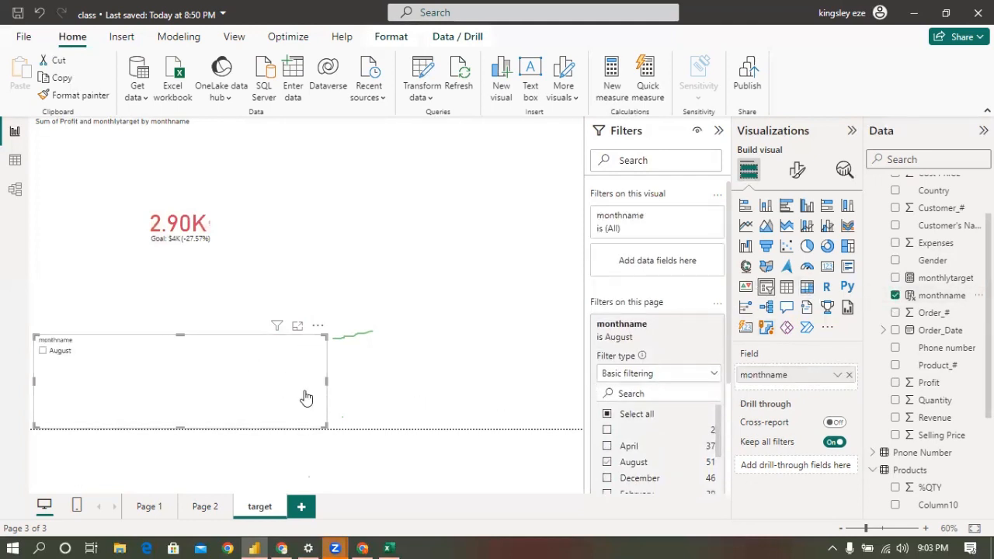
left_click(608, 462)
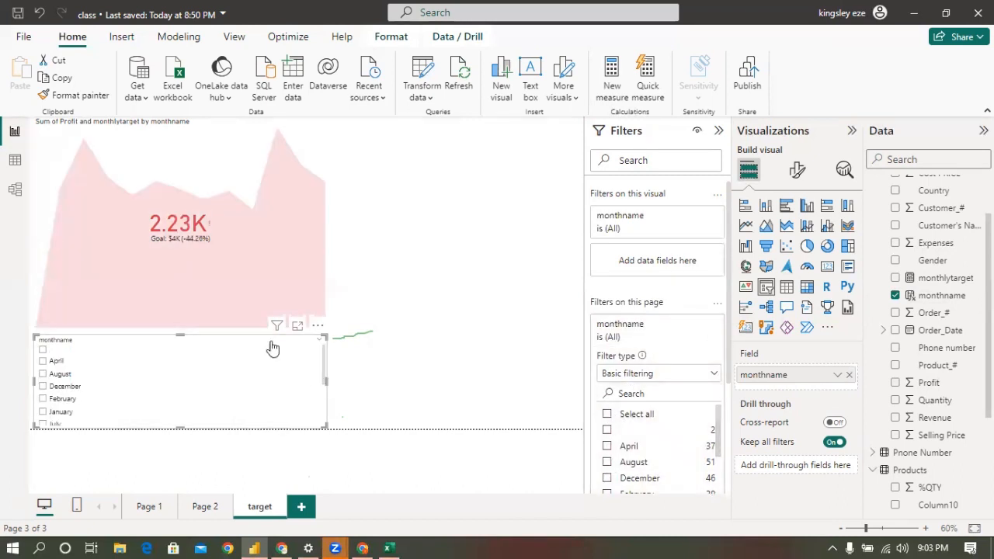
- Examine the KPI for April, August, December and February by selecting each month in the monthname slicer
left_click(43, 362)
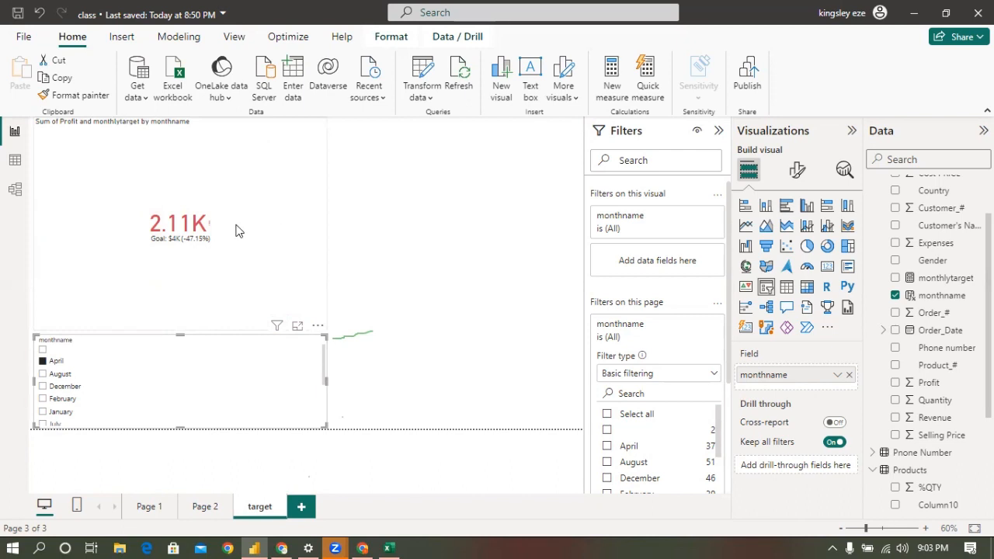
left_click(43, 375)
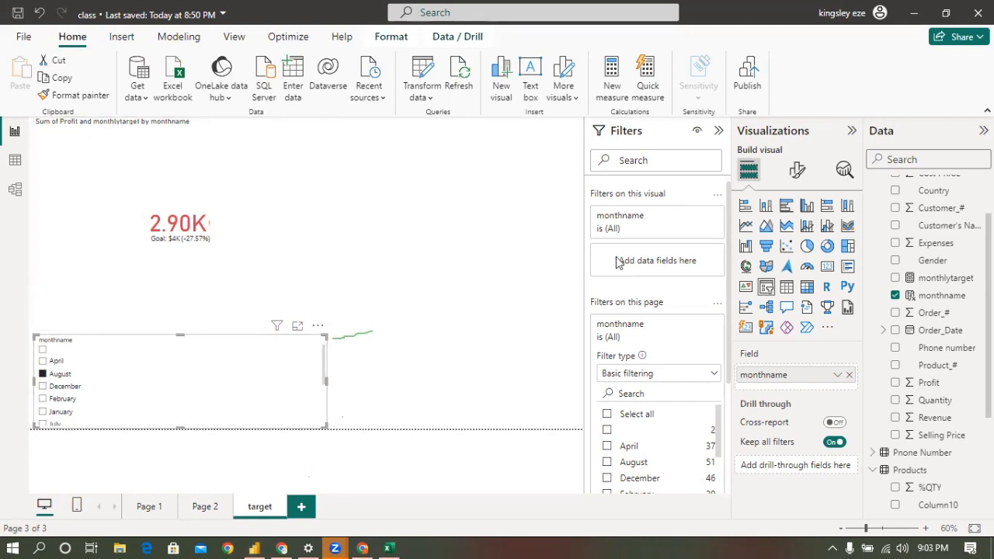
left_click(43, 387)
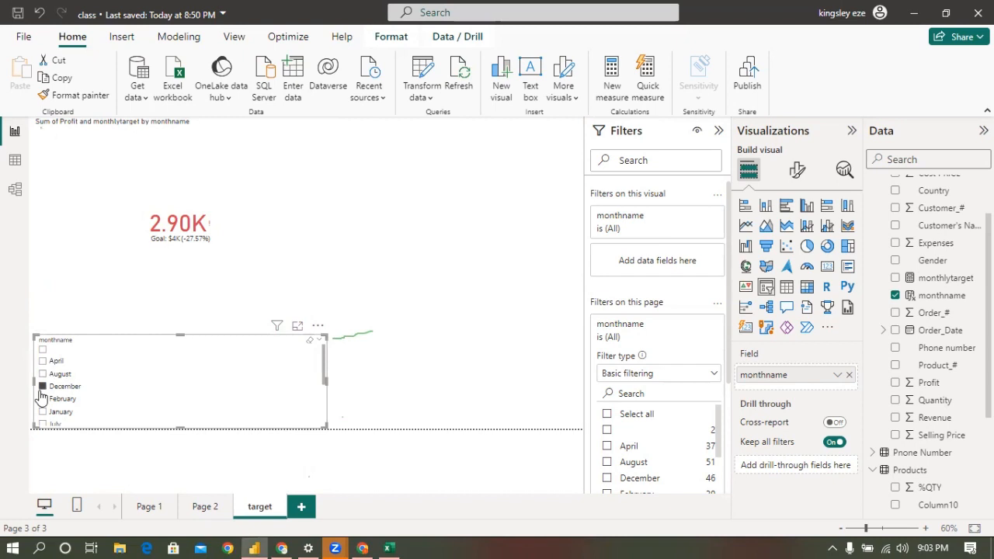
left_click(48, 401)
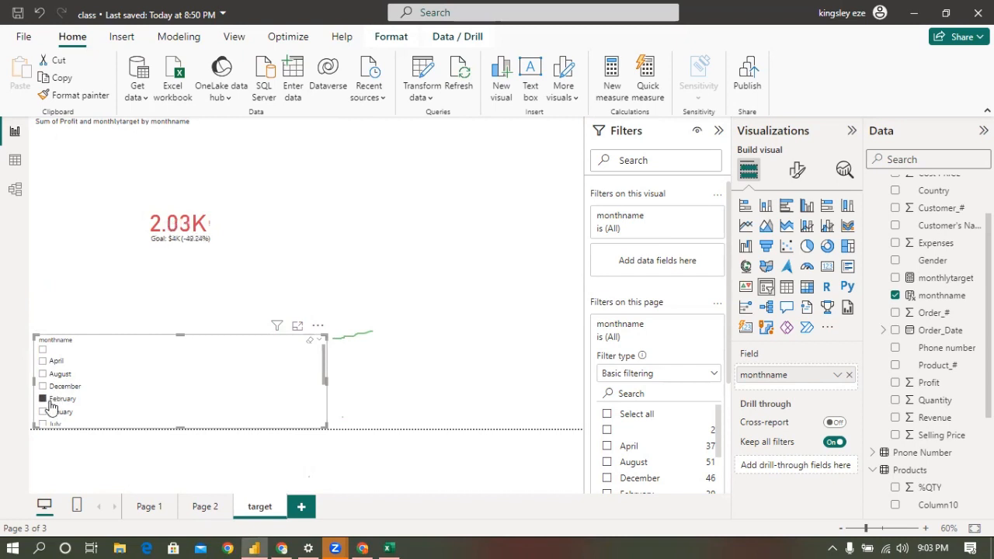
- Change the monthlytarget measure's formula to 2000
left_click(944, 278)
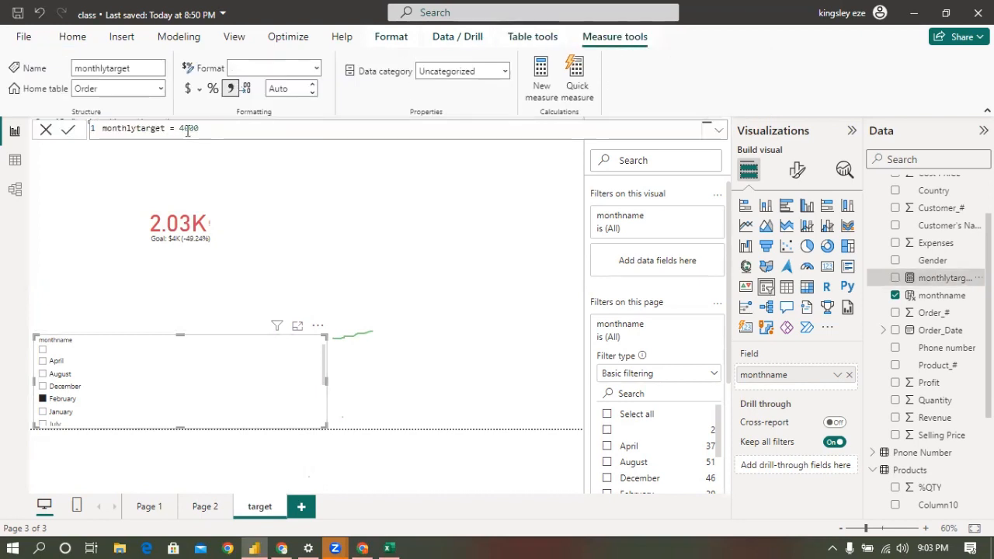
left_click(186, 130)
key("BackSpace")
type("2")
left_click(371, 349)
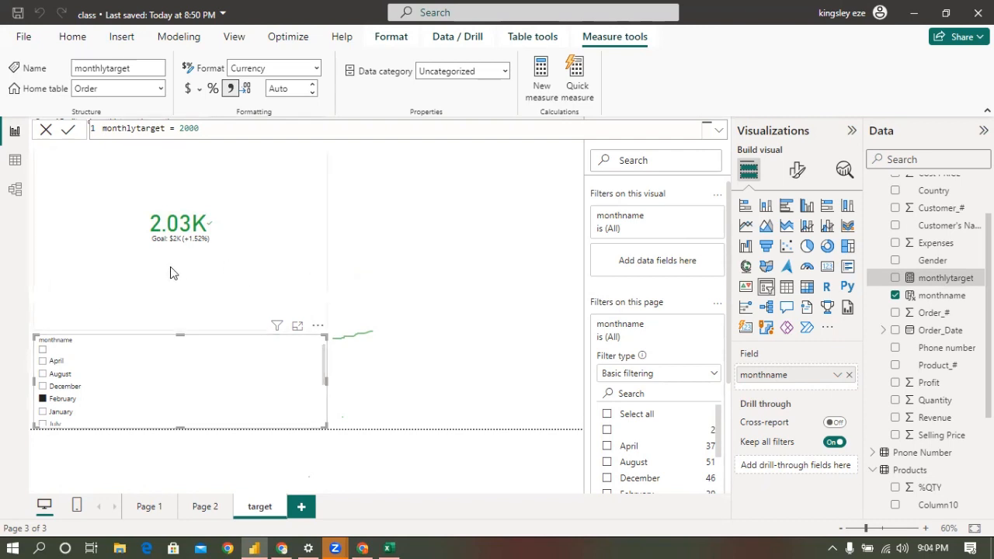
left_click(458, 278)
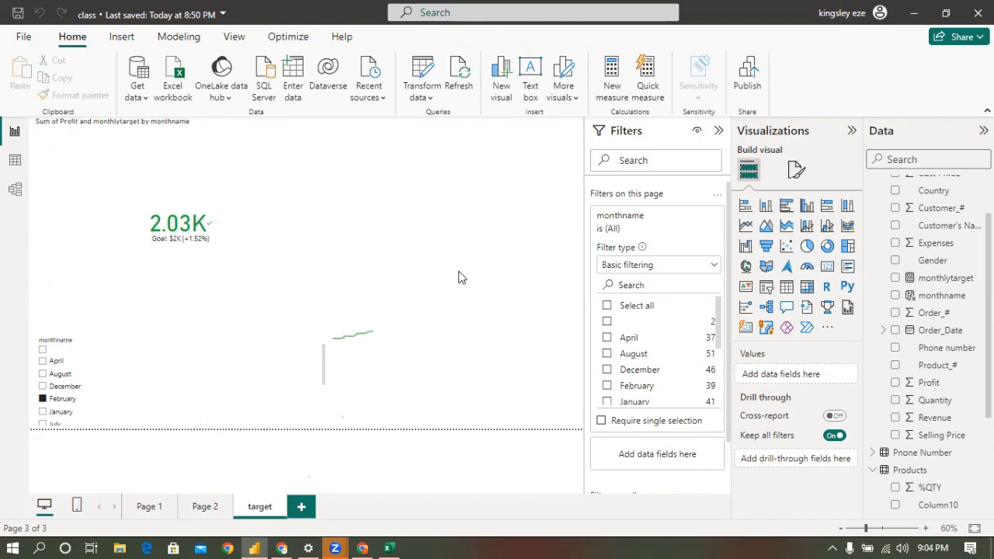
- Add a second KPI visual beside the first, with Profit as value, monthlytarget as target and monthname as trend axis
left_click(964, 285)
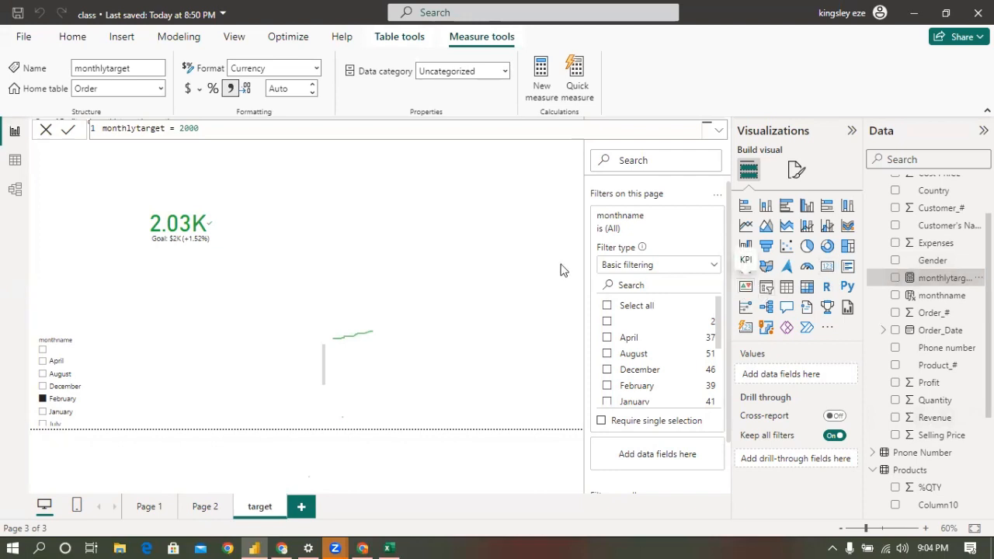
left_click(745, 289)
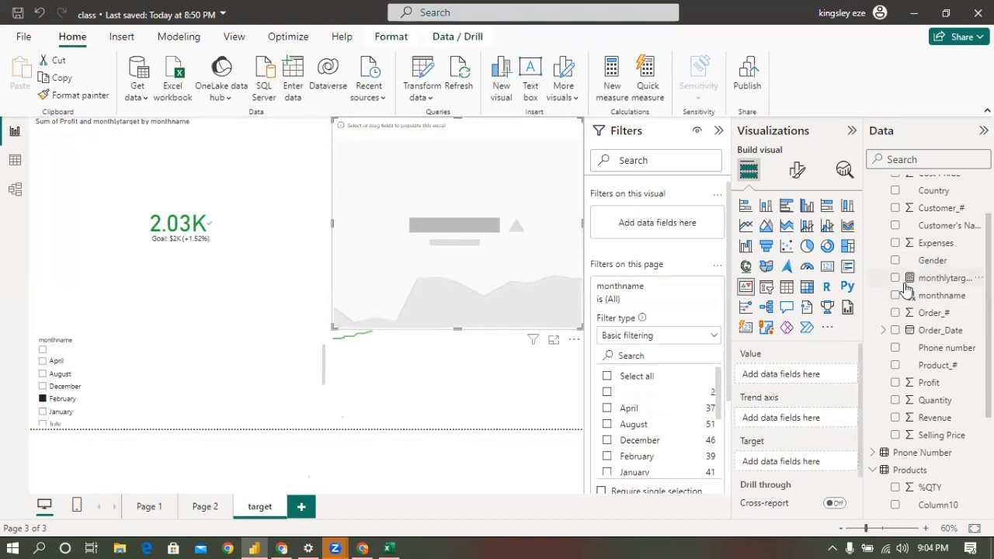
left_click(896, 382)
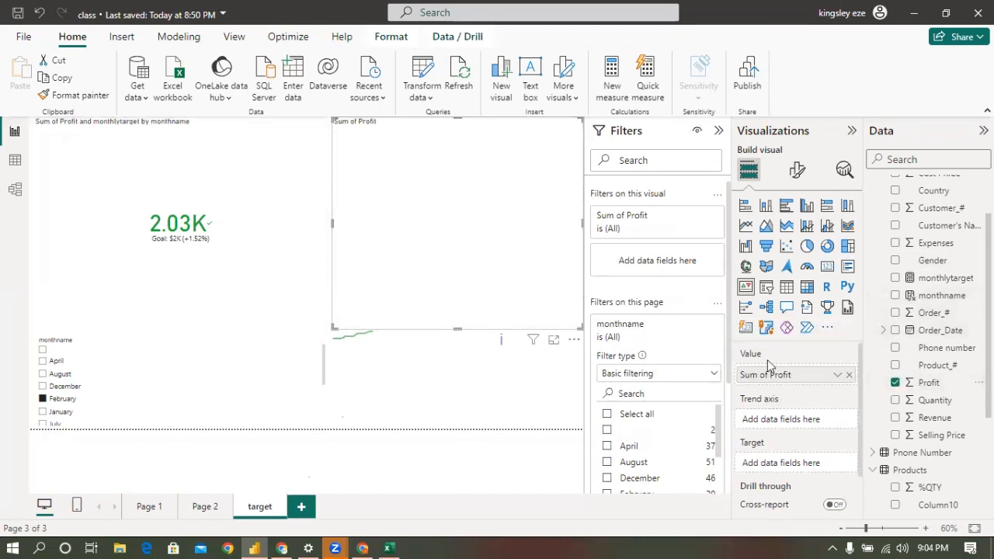
left_click(896, 278)
left_click(895, 278)
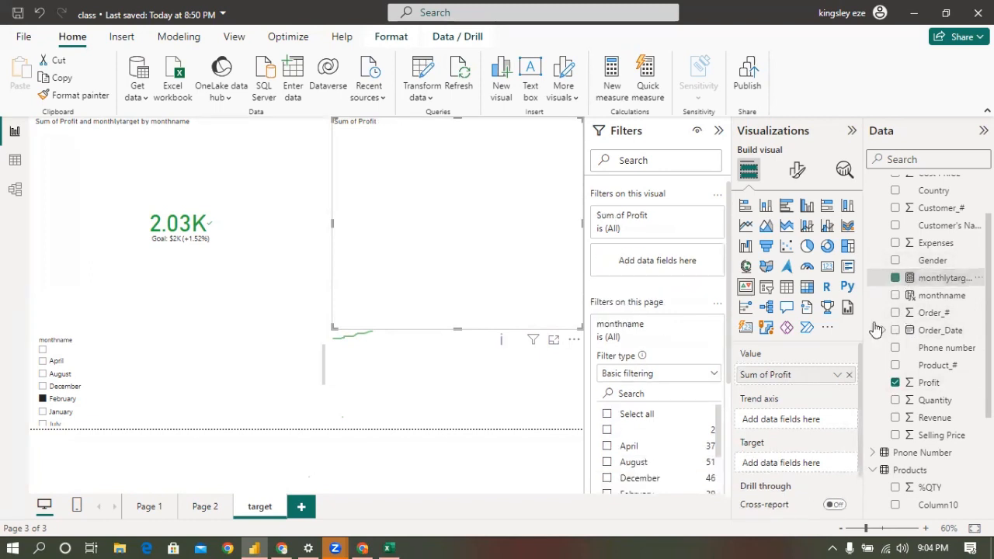
left_click(895, 278)
left_click(895, 296)
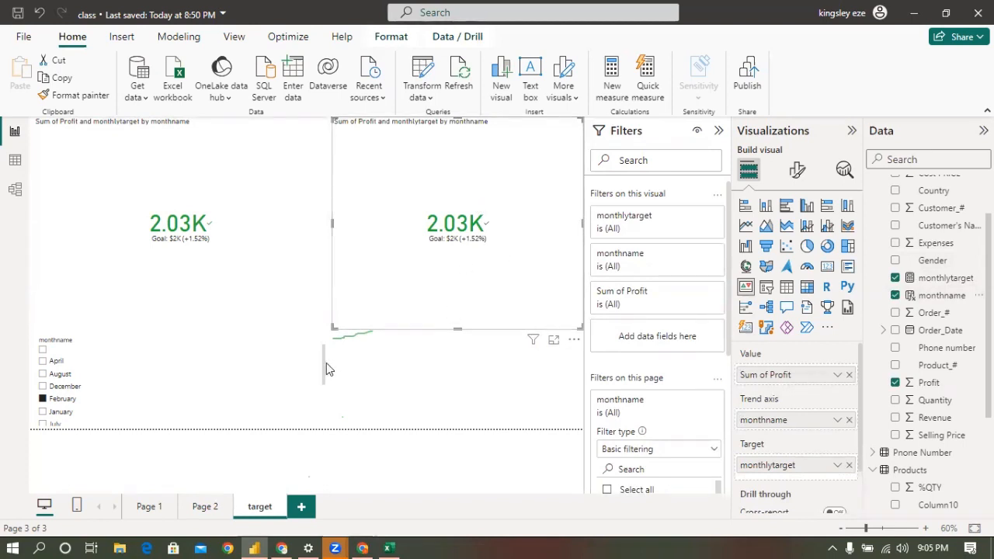
- Select July in the monthname slicer to check both KPI visuals, and delete the slicer
left_click_drag(323, 369, 322, 381)
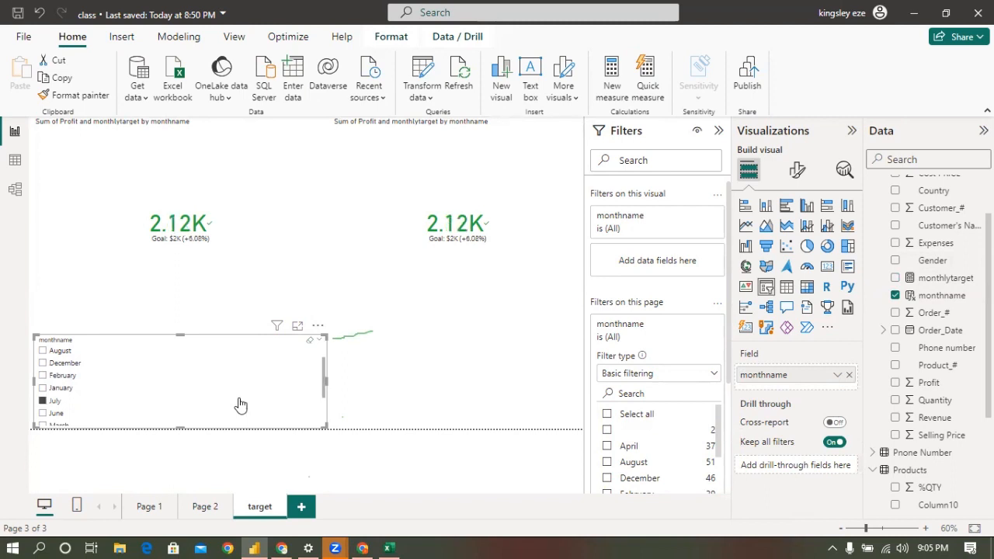
key("Delete")
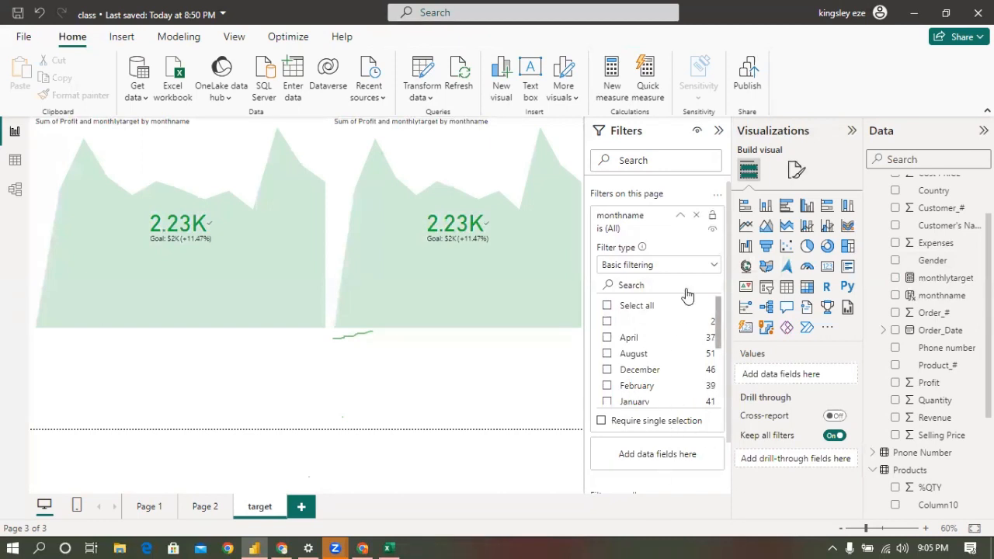
left_click(718, 194)
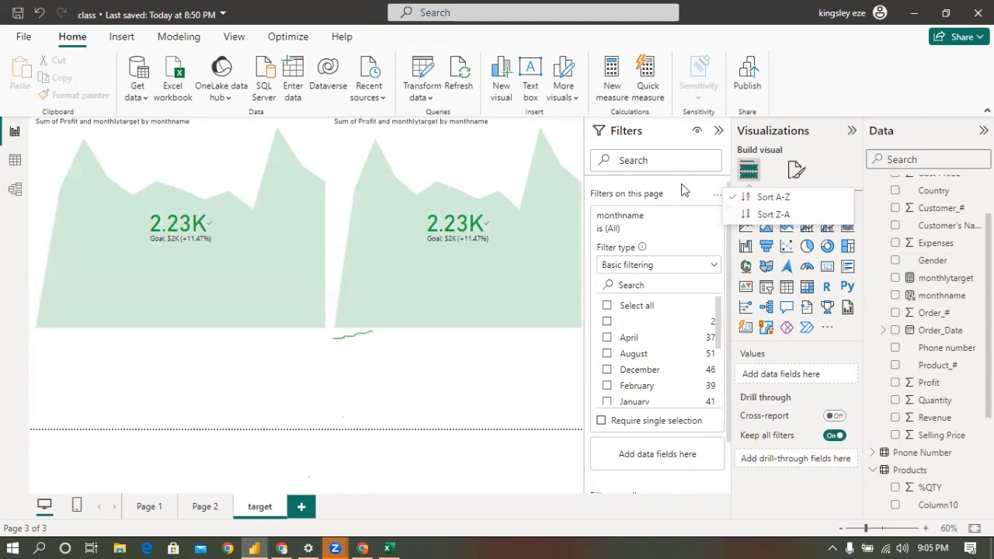
left_click(683, 189)
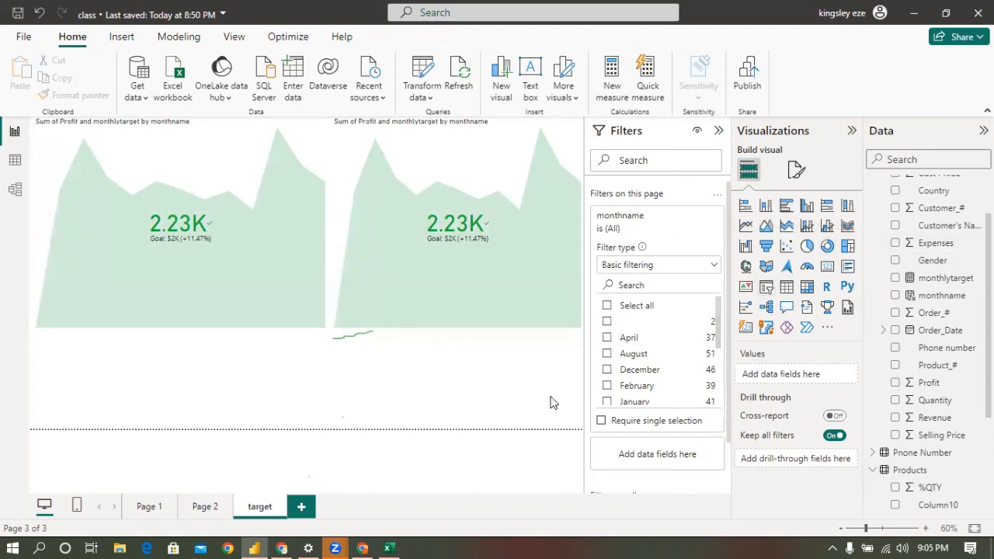
- Add a new slicer below the first KPI visual with monthname as its field
left_click(763, 289)
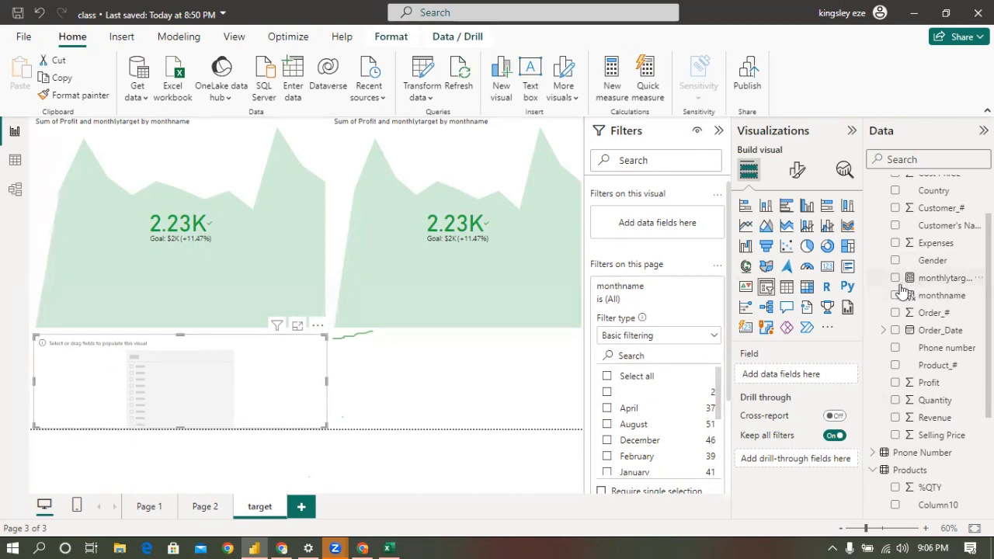
left_click_drag(901, 297, 782, 374)
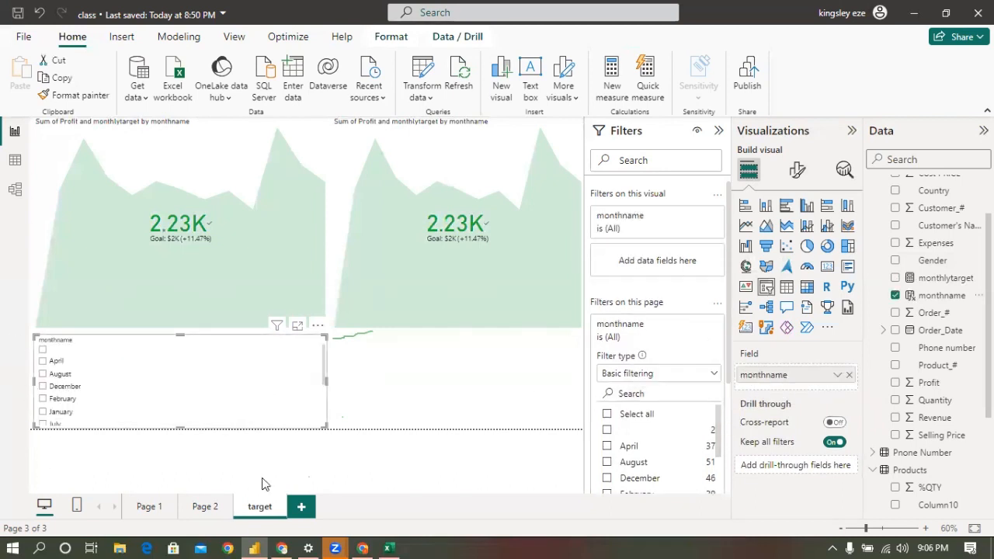
- Narrow the first KPI visual to about half its width and move it next to the second KPI visual
left_click(175, 272)
left_click_drag(326, 223, 180, 233)
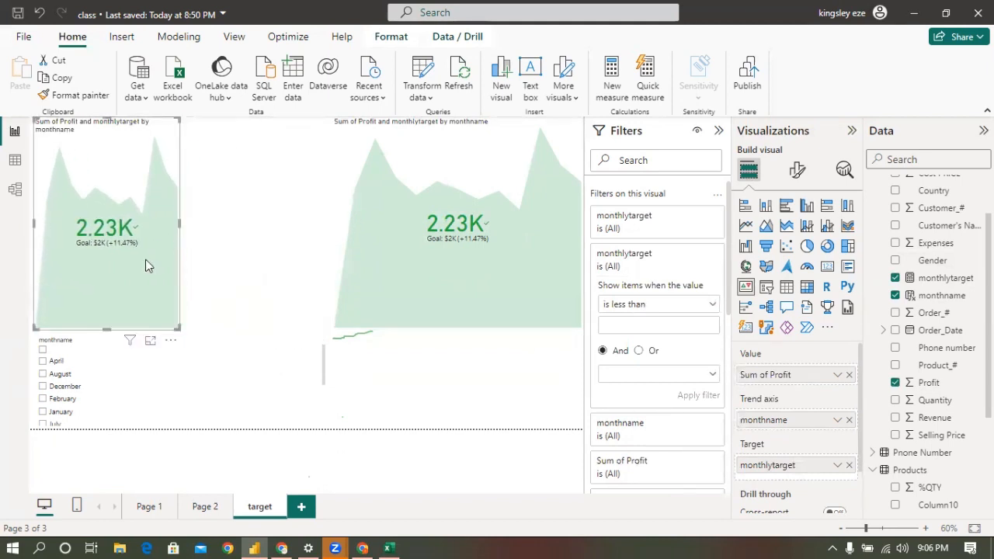
left_click_drag(148, 262, 279, 262)
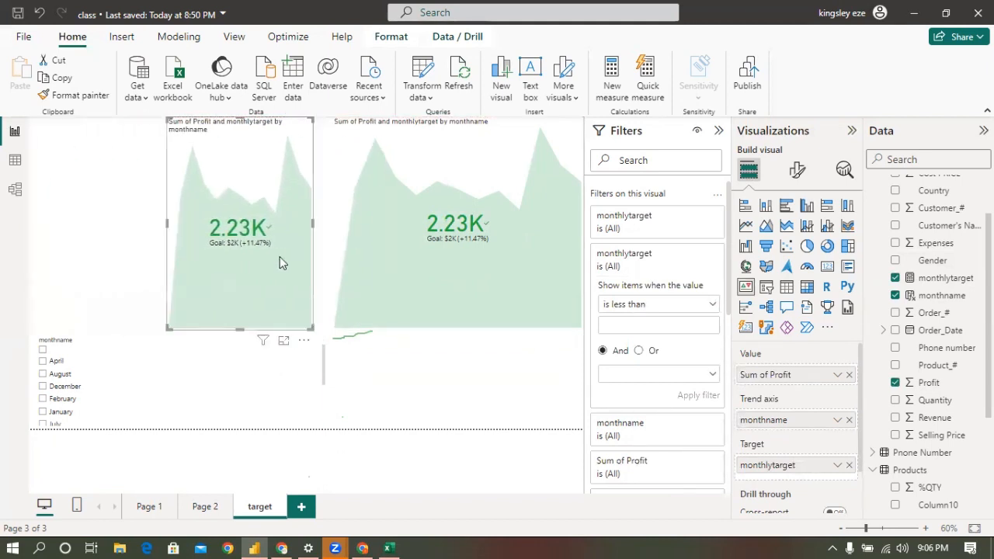
- Delete the narrow first KPI visual and stretch the monthname slicer upward to fill the space beside the remaining KPI
key("Delete")
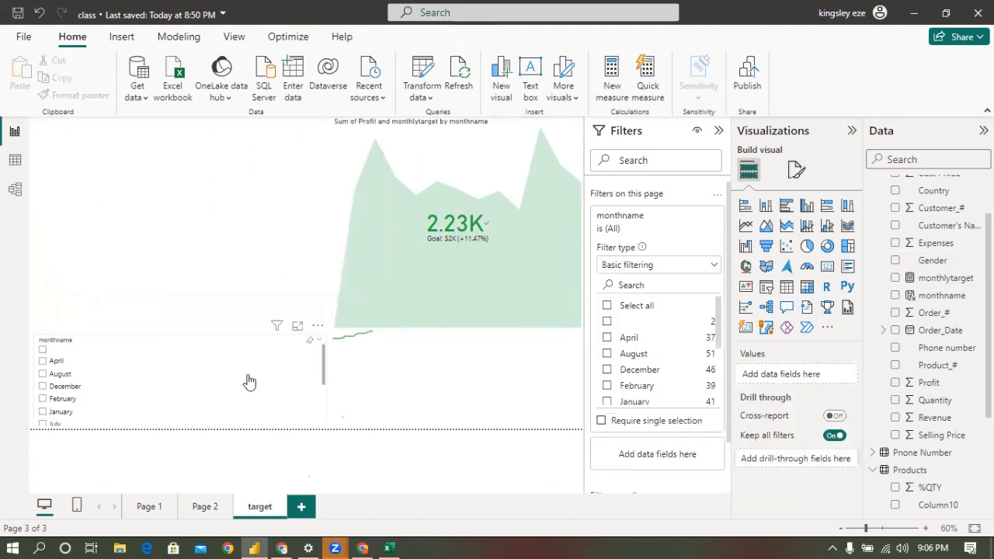
left_click(193, 351)
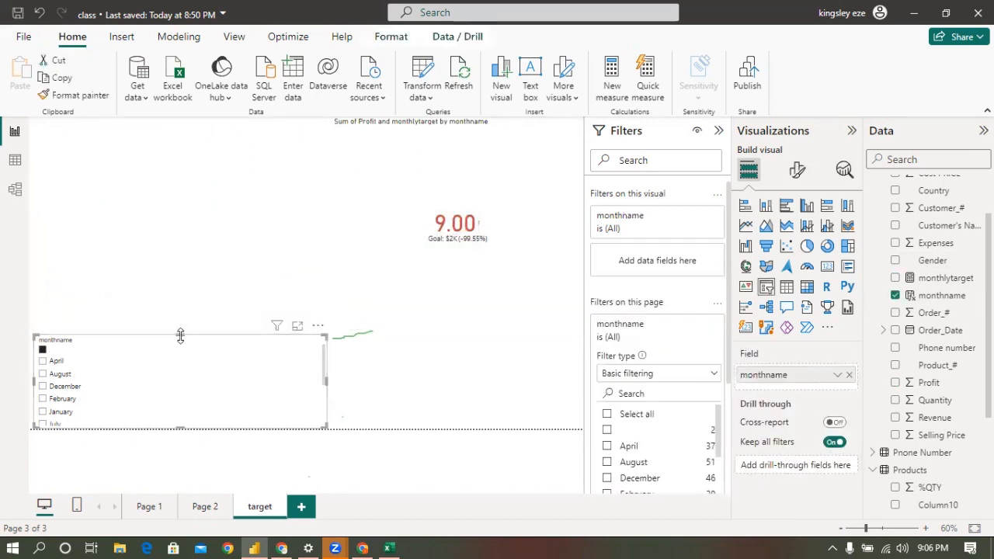
left_click_drag(180, 335, 192, 124)
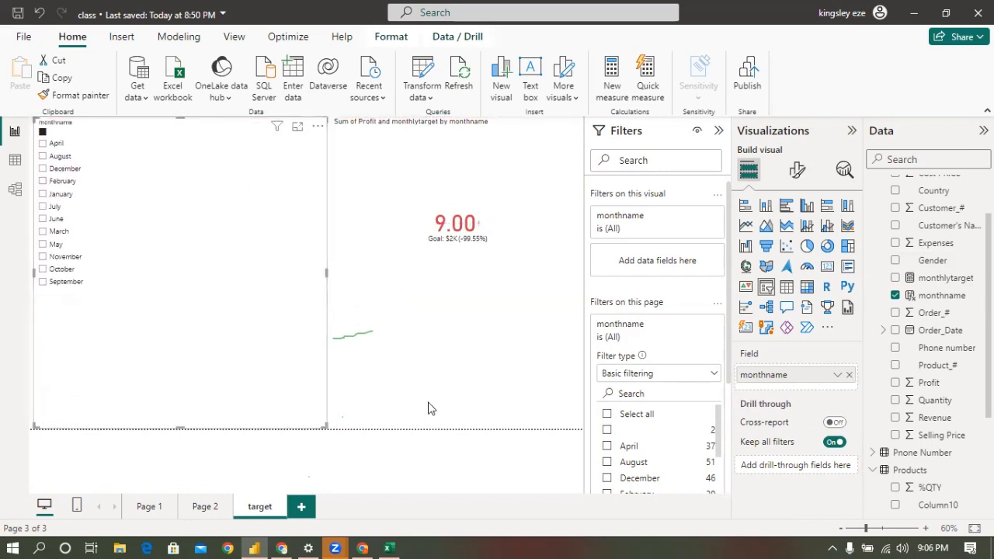
left_click(468, 259)
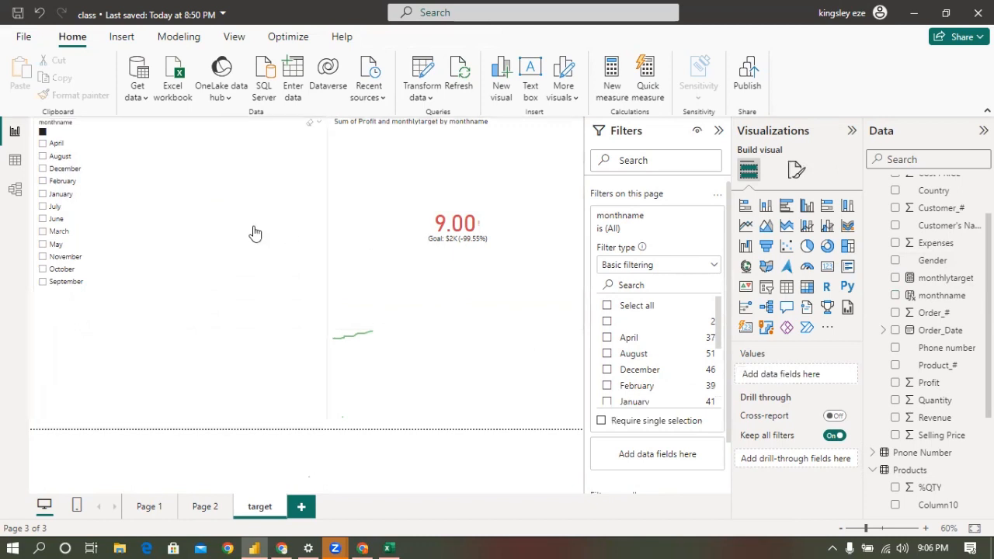
- Check the KPI against its target for April, August, December, February, January, July, June, the blank entry and September using the slicer
left_click(44, 145)
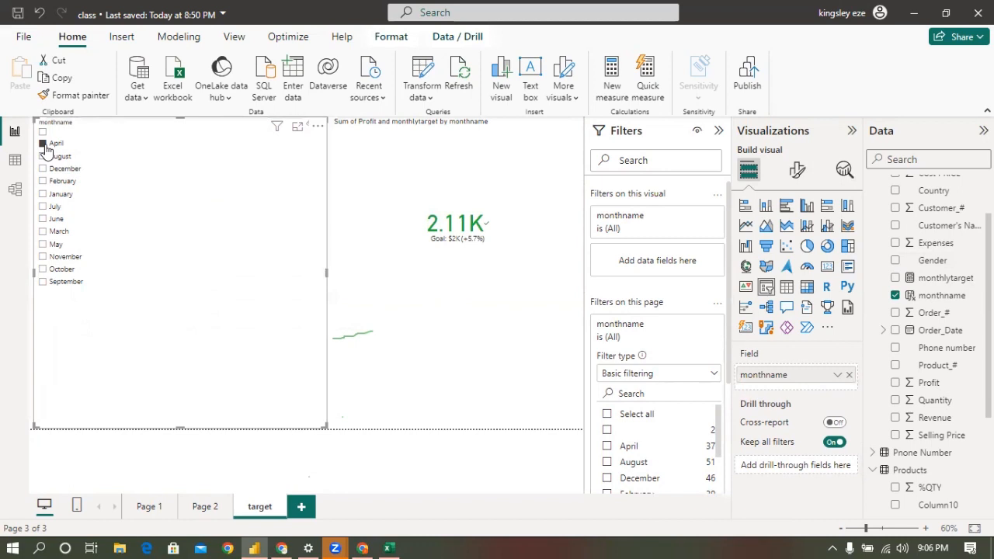
left_click(441, 219)
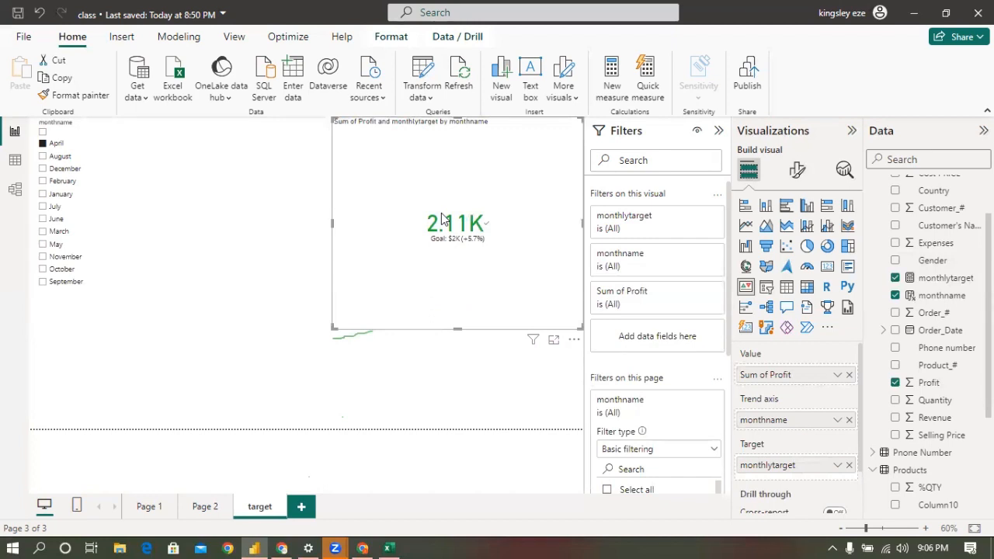
left_click(44, 156)
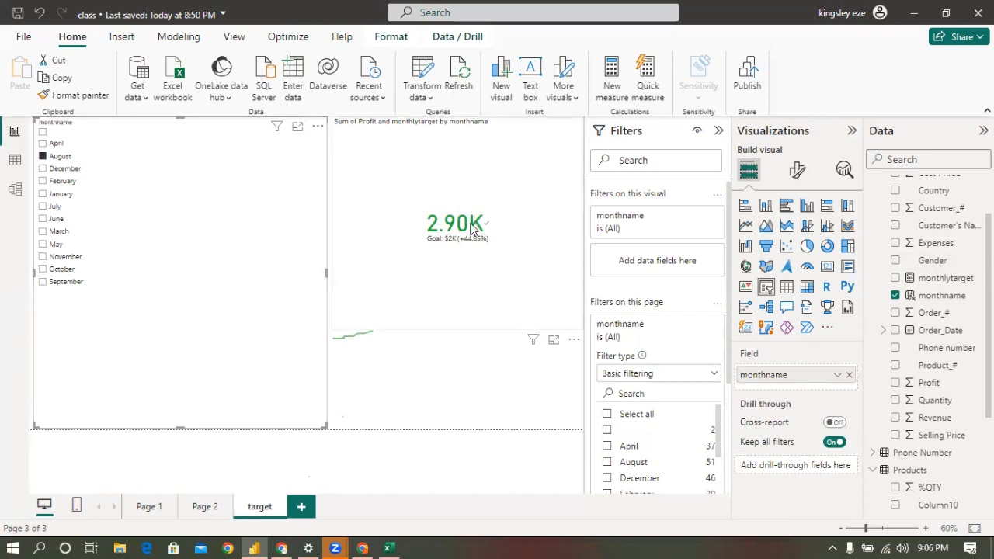
left_click(42, 169)
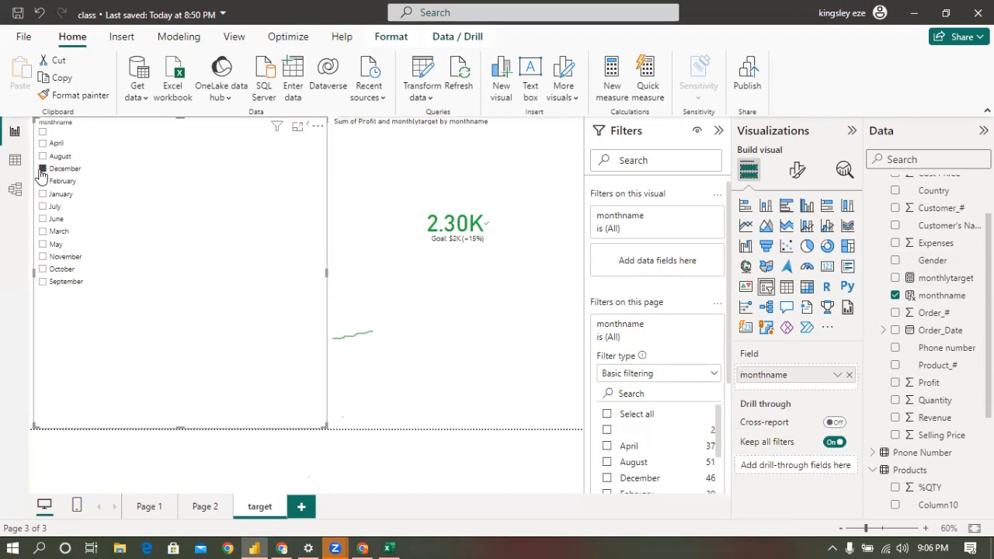
left_click(43, 181)
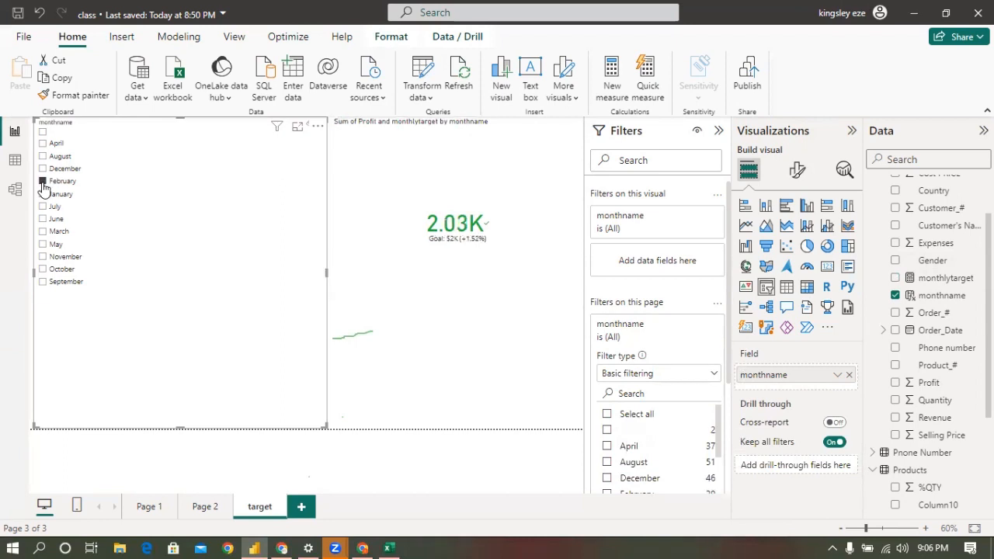
left_click(43, 194)
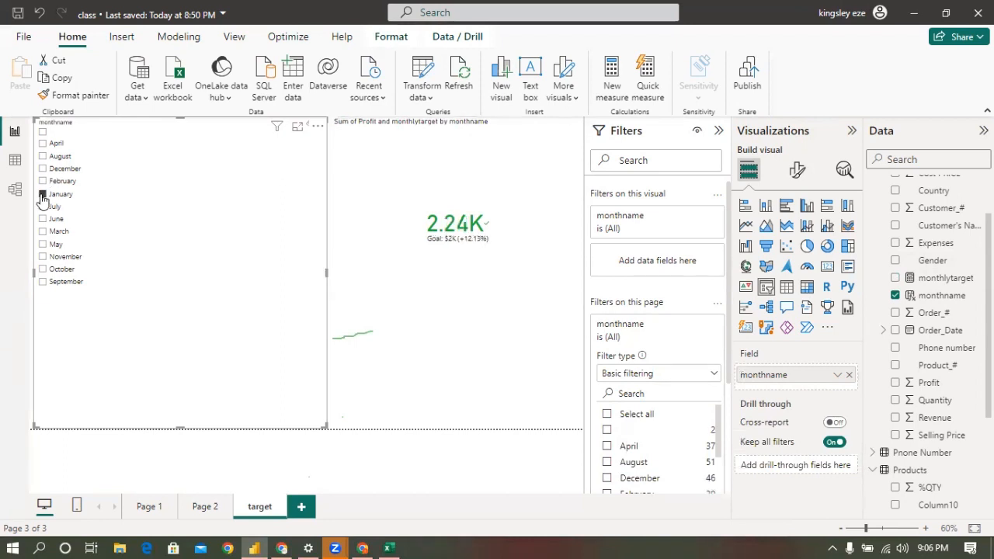
left_click(43, 207)
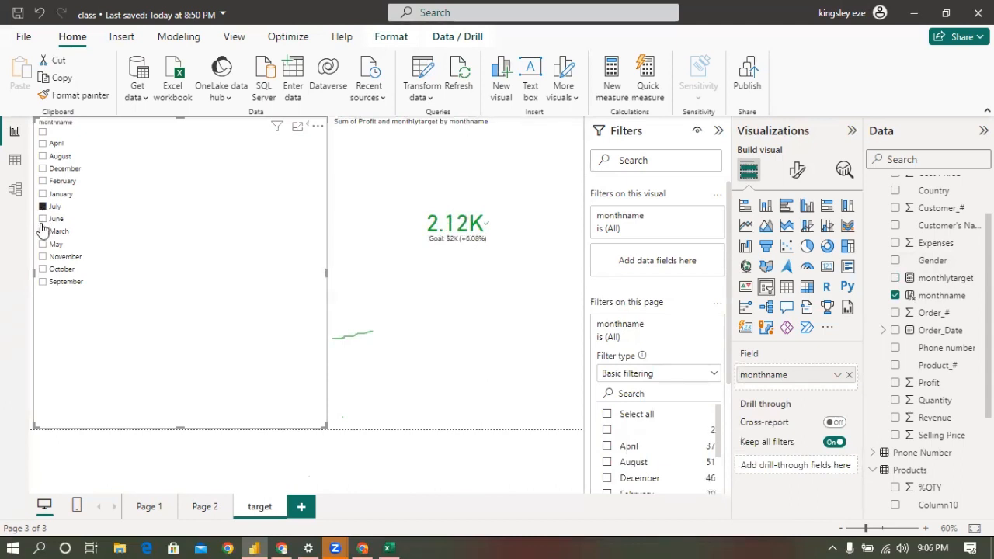
left_click(43, 219)
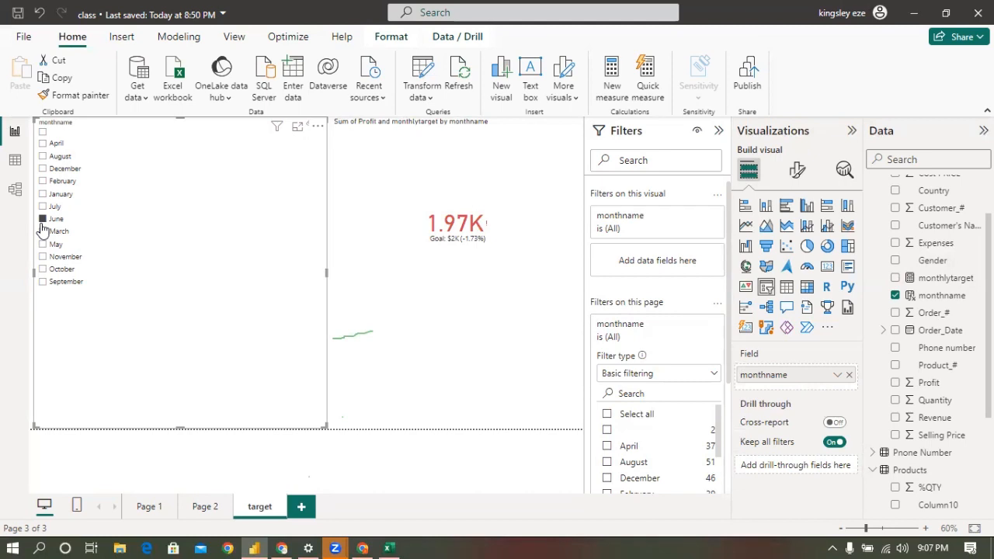
left_click(44, 132)
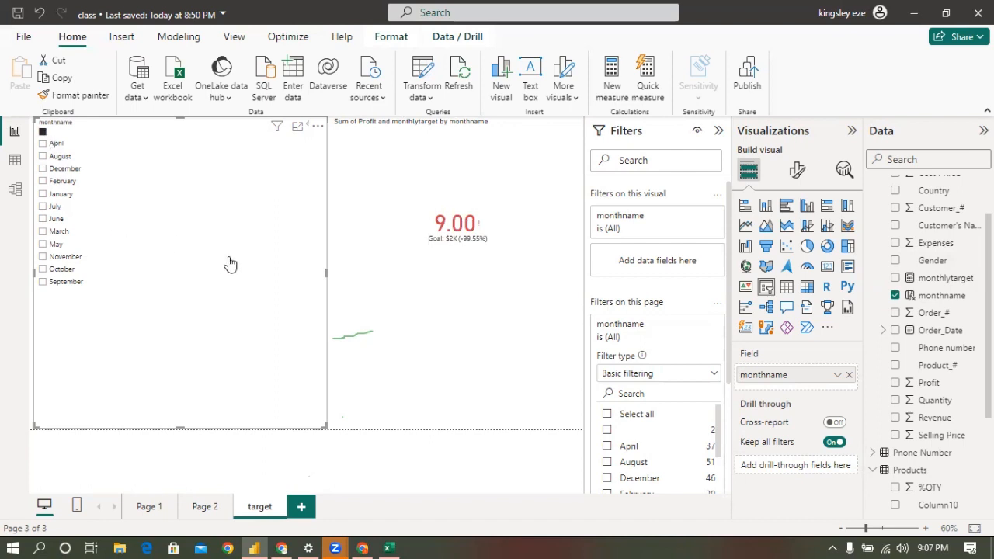
left_click(259, 281)
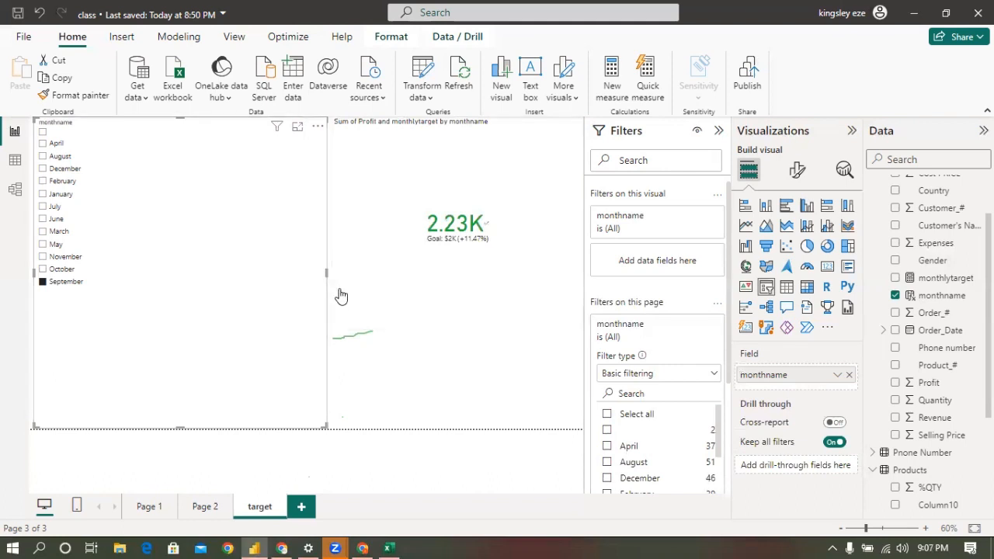
- Set the monthname slicer's background color to bright blue, after trying dark blue
left_click(800, 172)
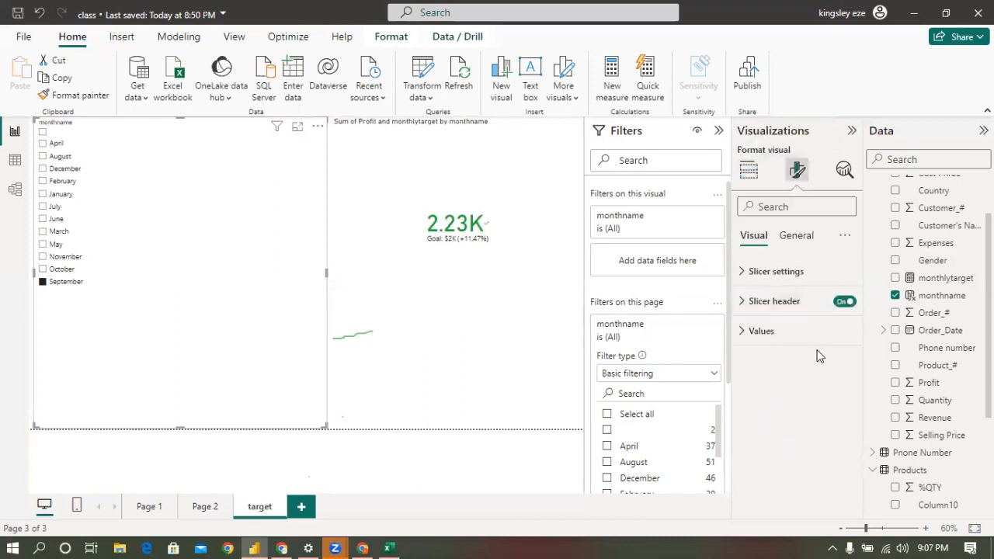
left_click(795, 235)
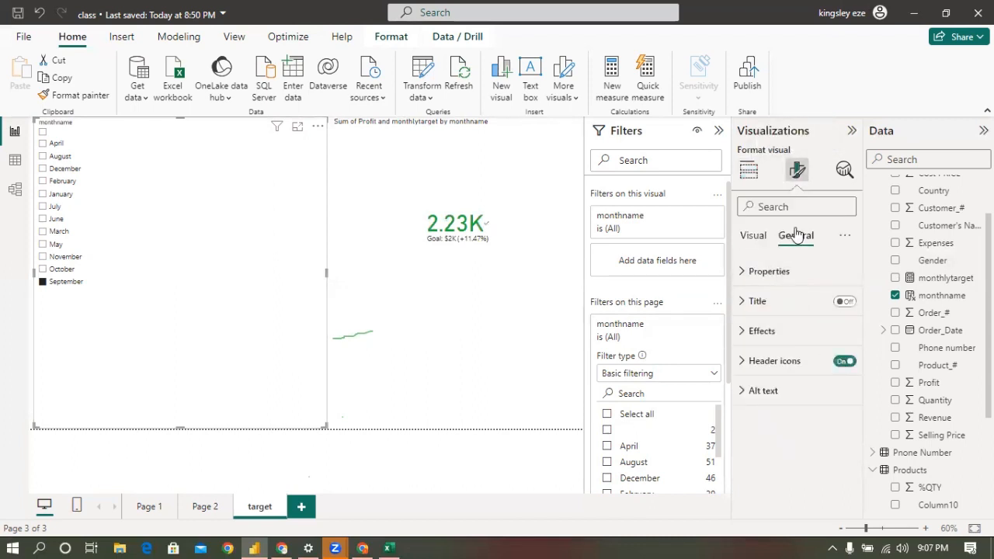
left_click(782, 330)
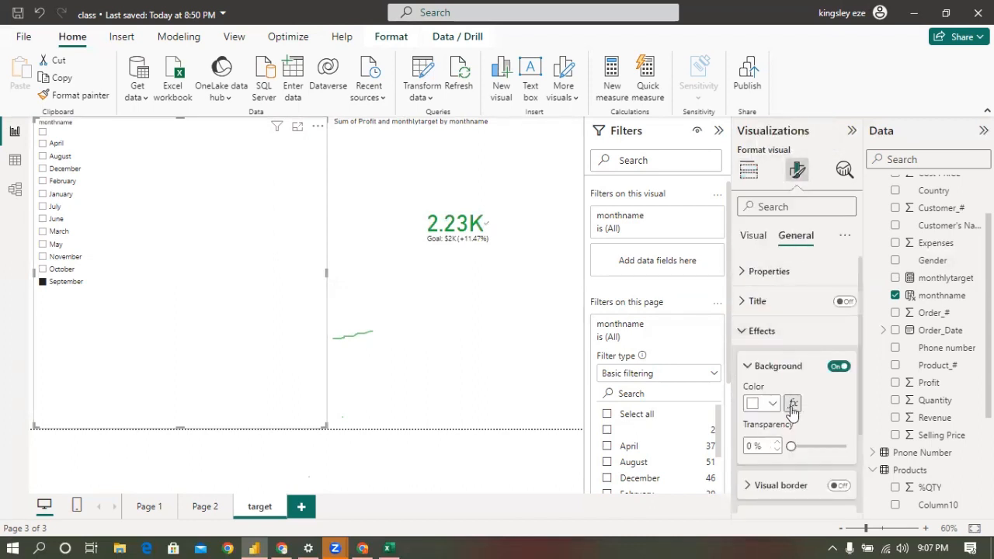
left_click(774, 405)
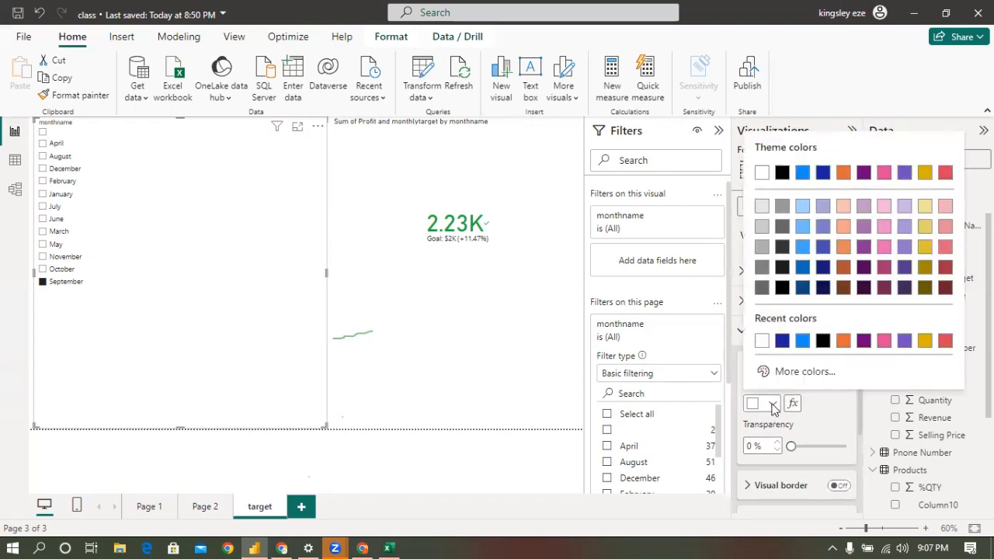
left_click(783, 343)
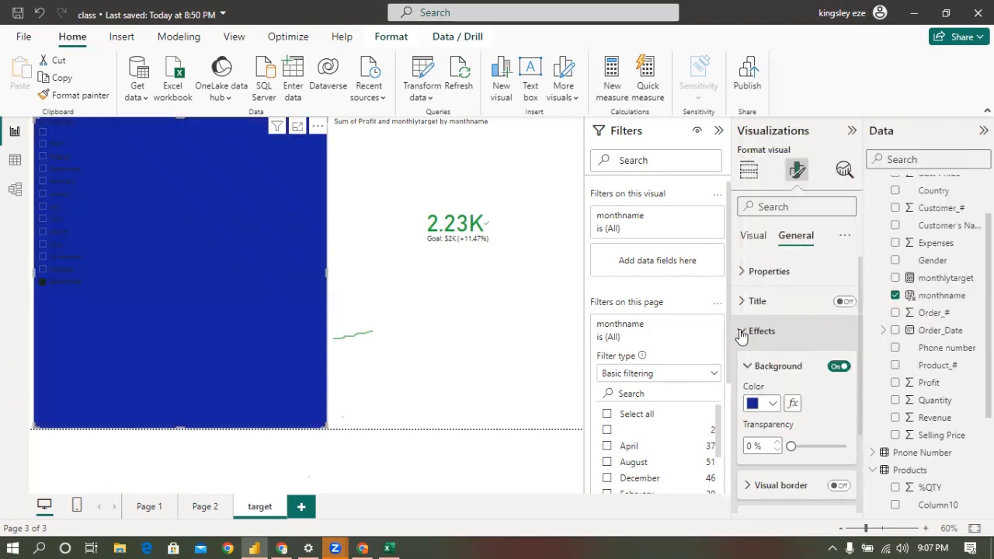
left_click(773, 404)
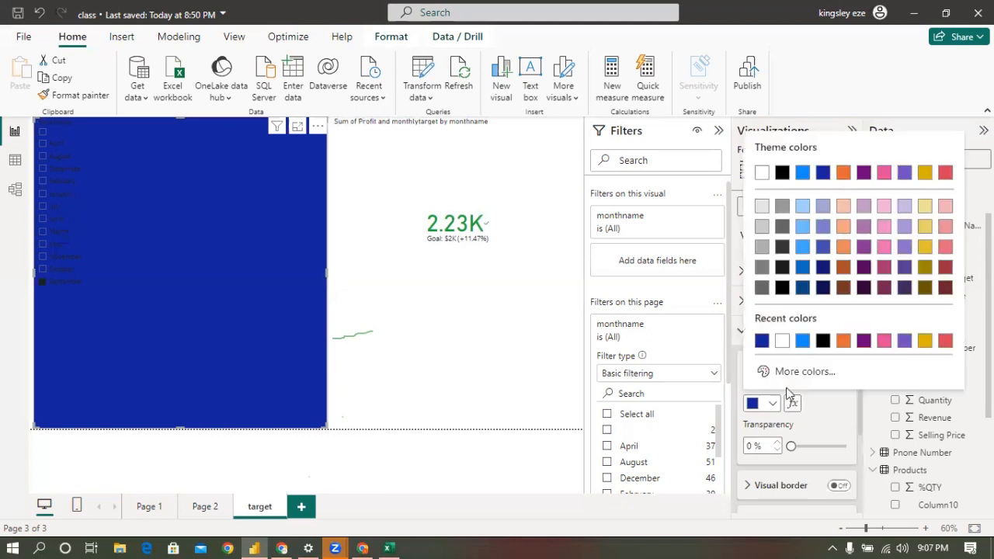
left_click(802, 341)
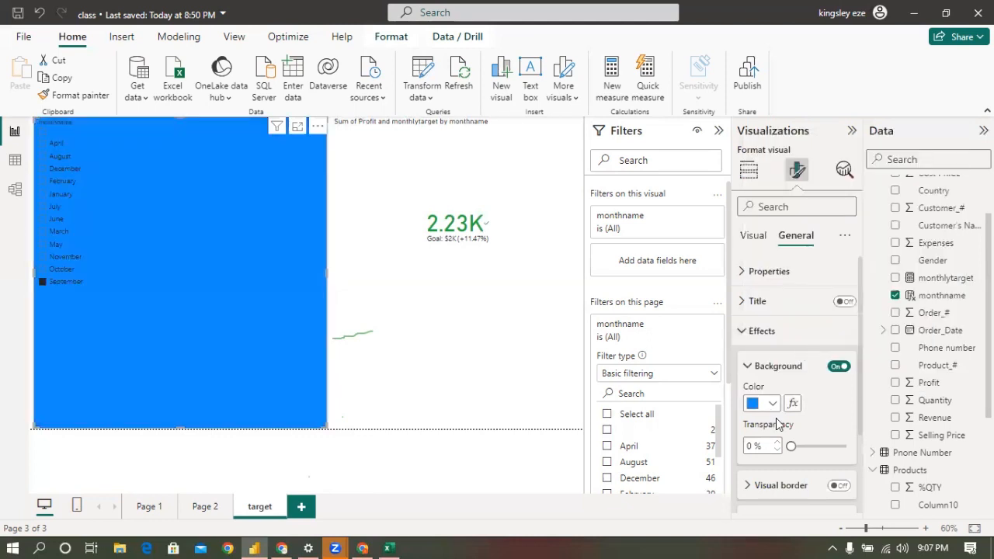
left_click(385, 343)
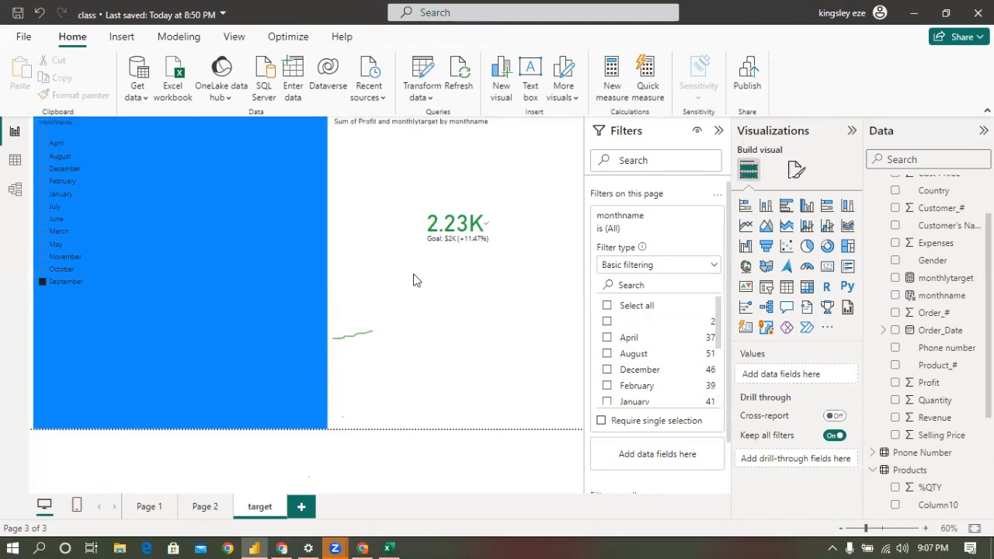
- Extend the KPI visual down to the page's lower edge and open its formatting options
left_click(457, 257)
left_click_drag(458, 330, 457, 429)
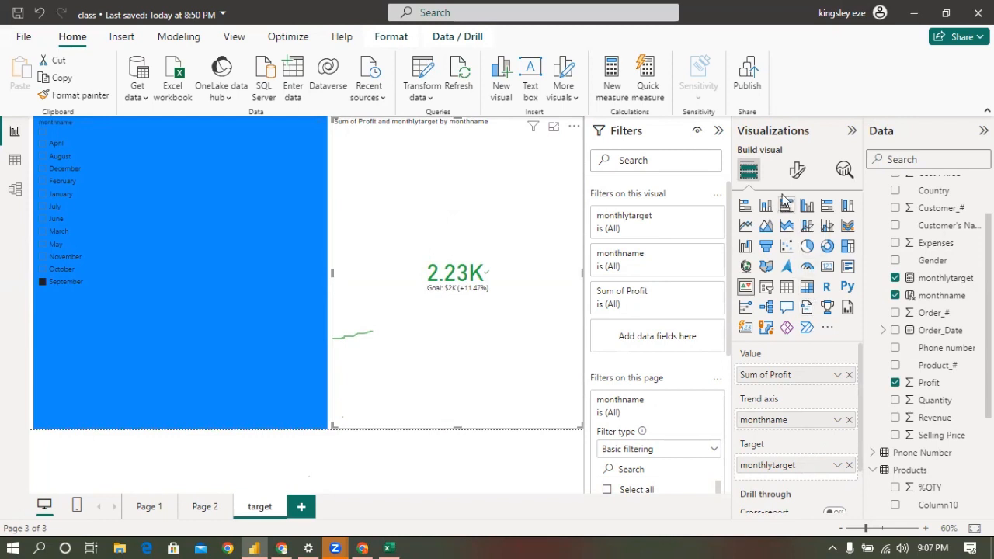
left_click(800, 174)
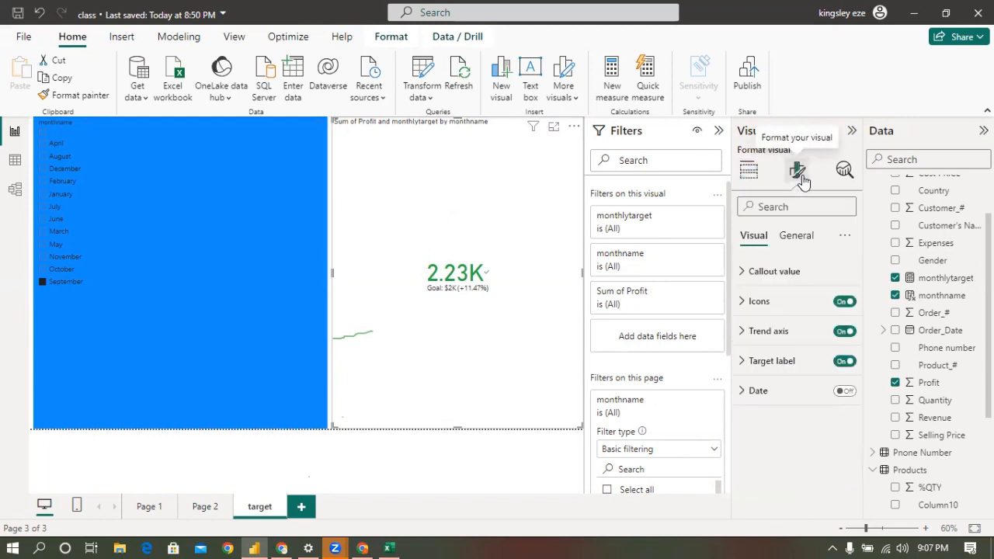
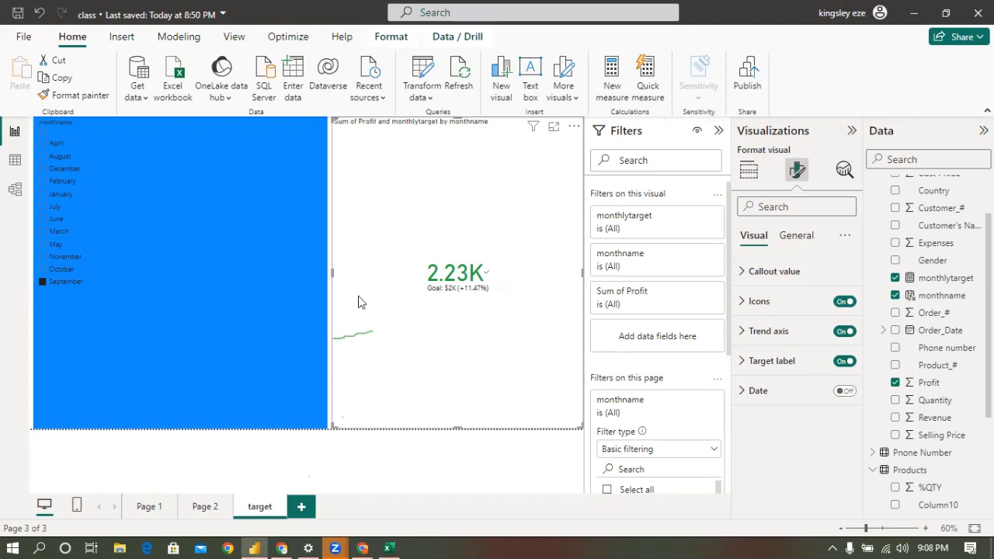
- Delete the KPI visual and the blue monthname slicer from the target page
key("Delete")
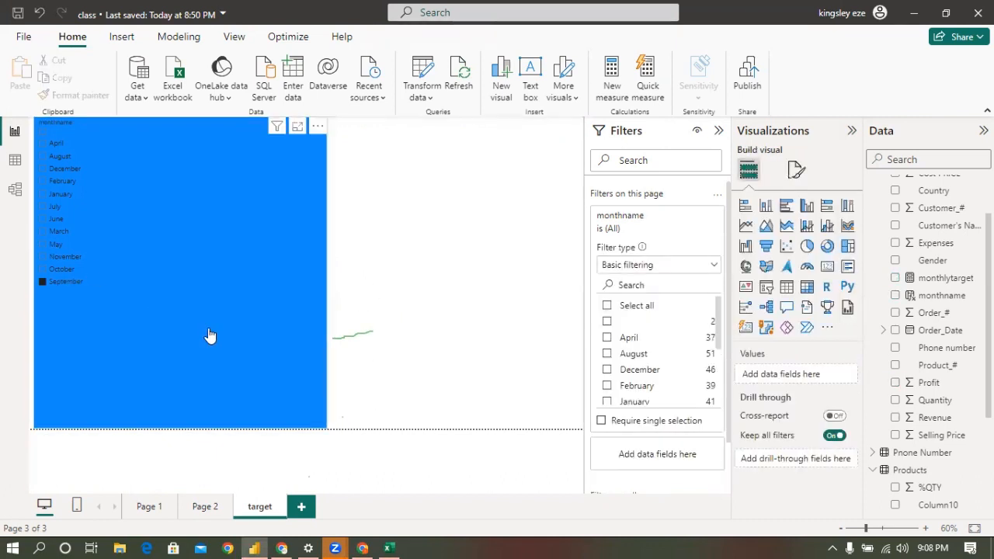
left_click(210, 336)
key("Delete")
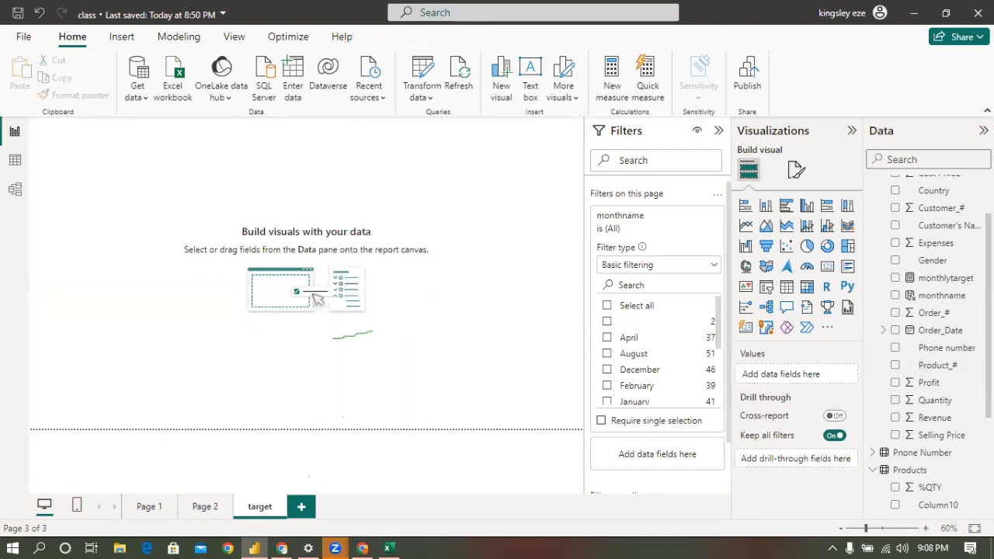
- Add an empty KPI visual to the target page and enlarge it down to the page's lower edge
left_click(956, 286)
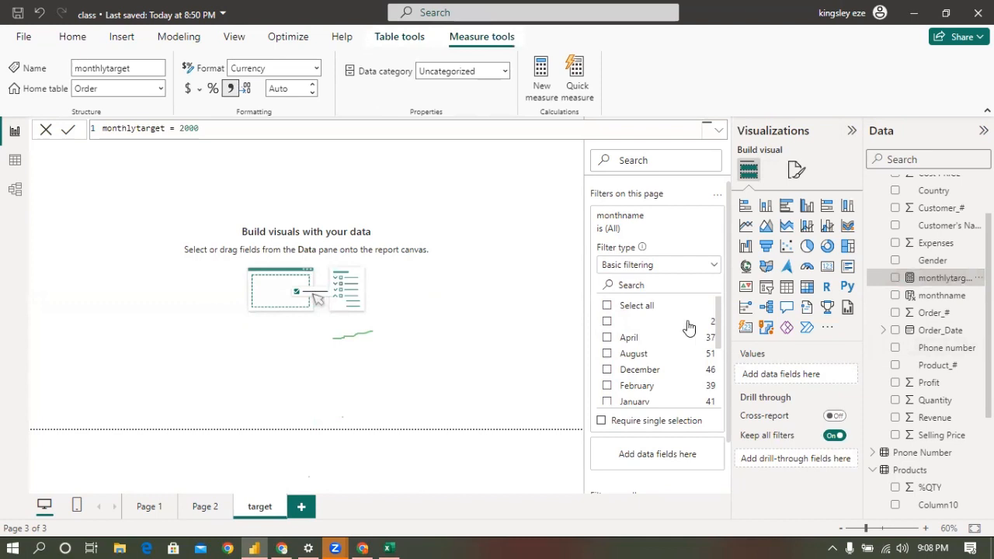
left_click(746, 290)
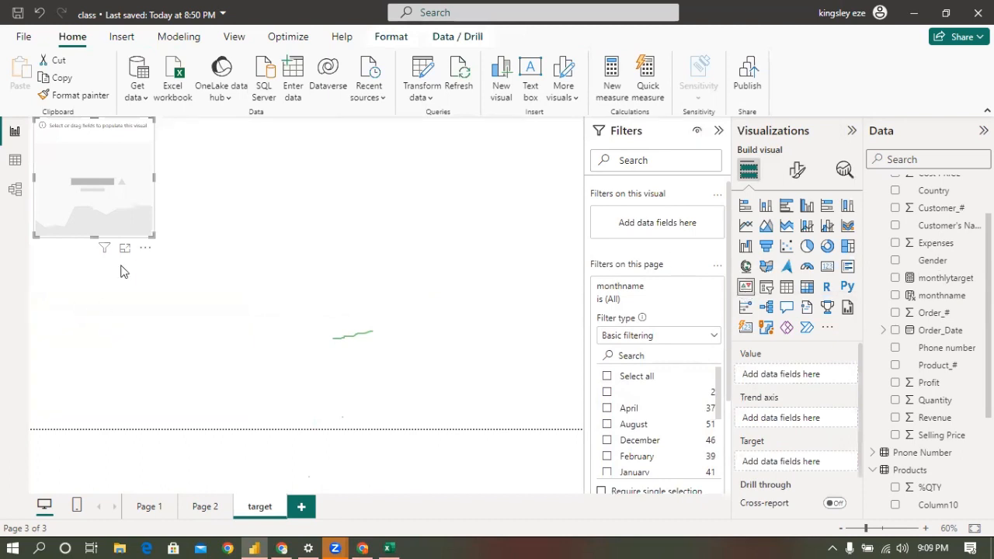
left_click_drag(153, 235, 263, 441)
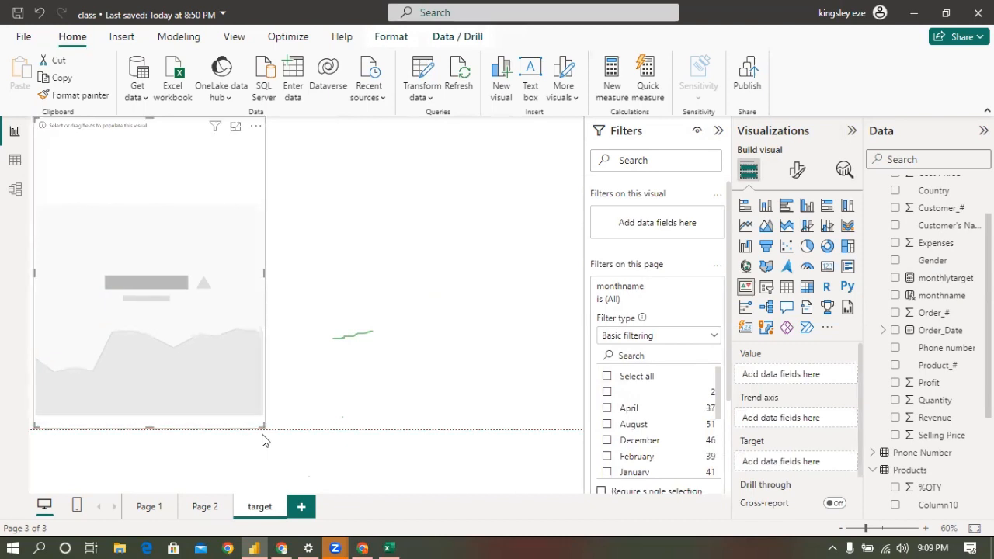
- Populate the KPI with Profit as the value, monthname as the trend axis and monthlytarget as the target
left_click(895, 383)
left_click(896, 383)
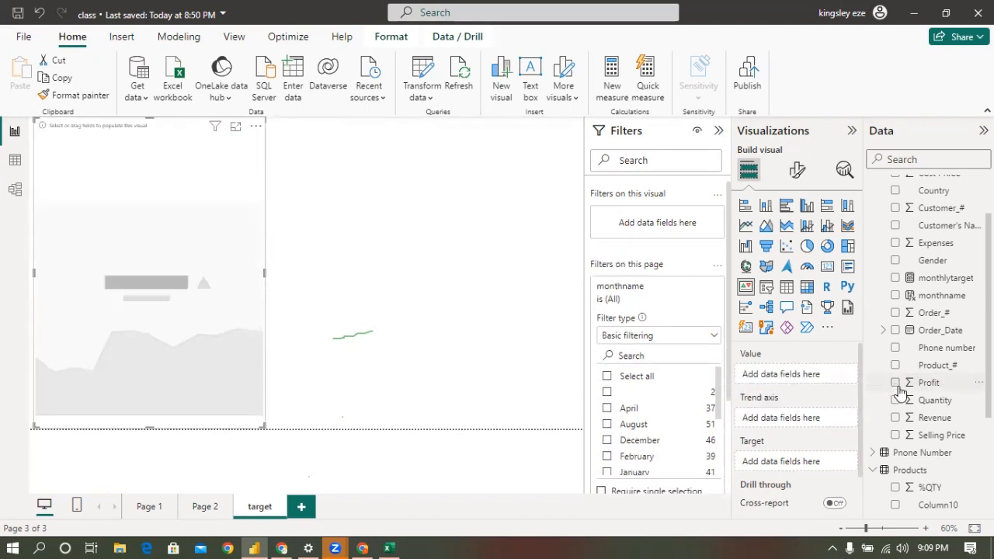
left_click(895, 383)
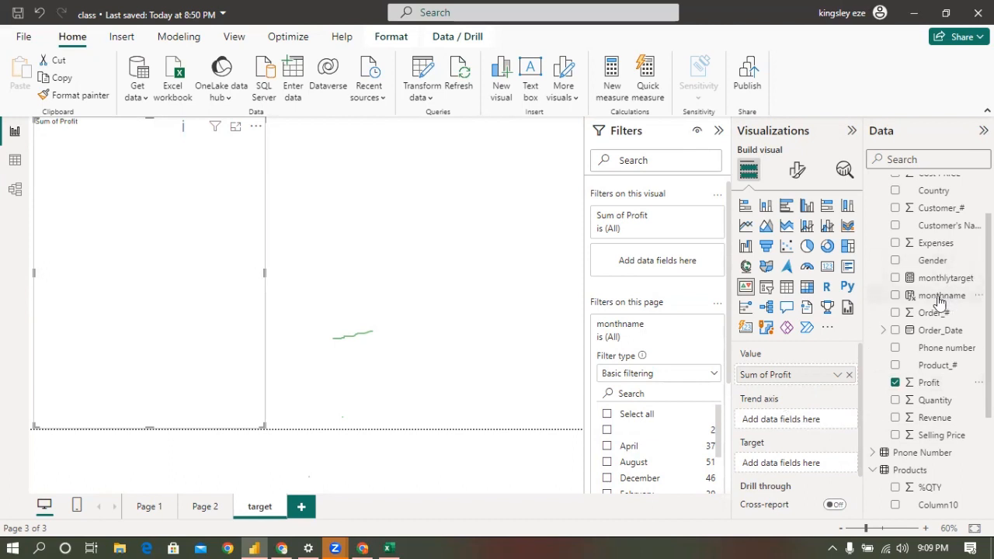
left_click(894, 296)
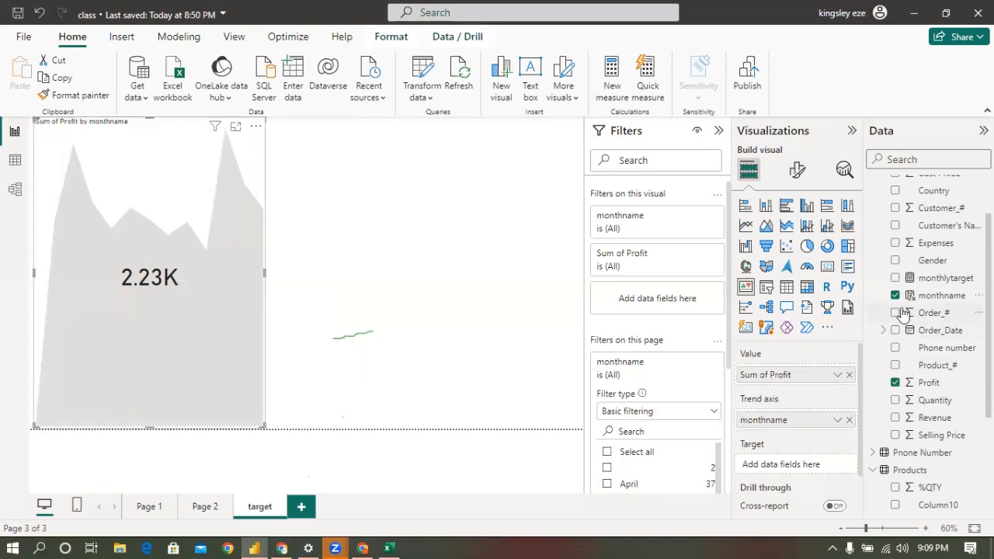
left_click(895, 278)
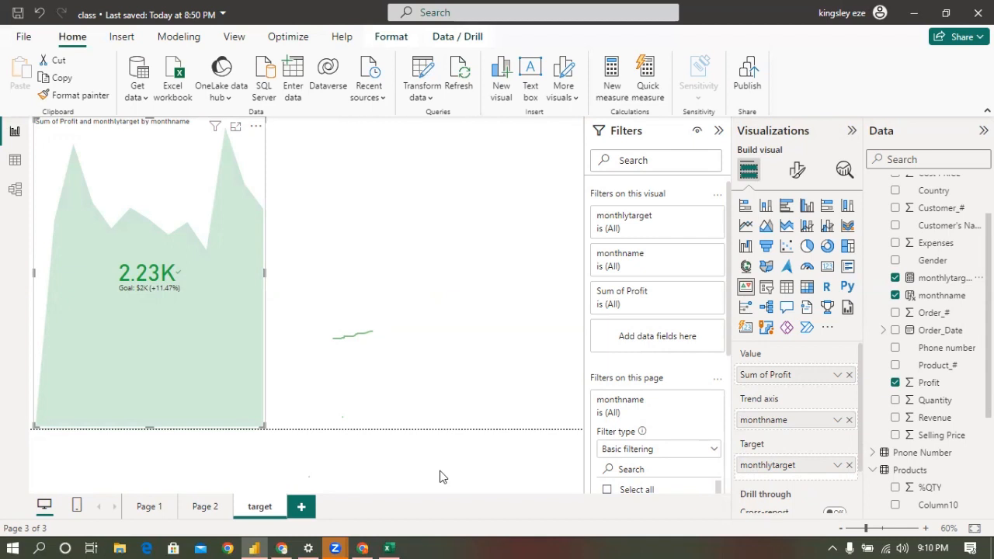
- Add a monthname slicer beside the KPI and widen it to the page's right edge
left_click(435, 313)
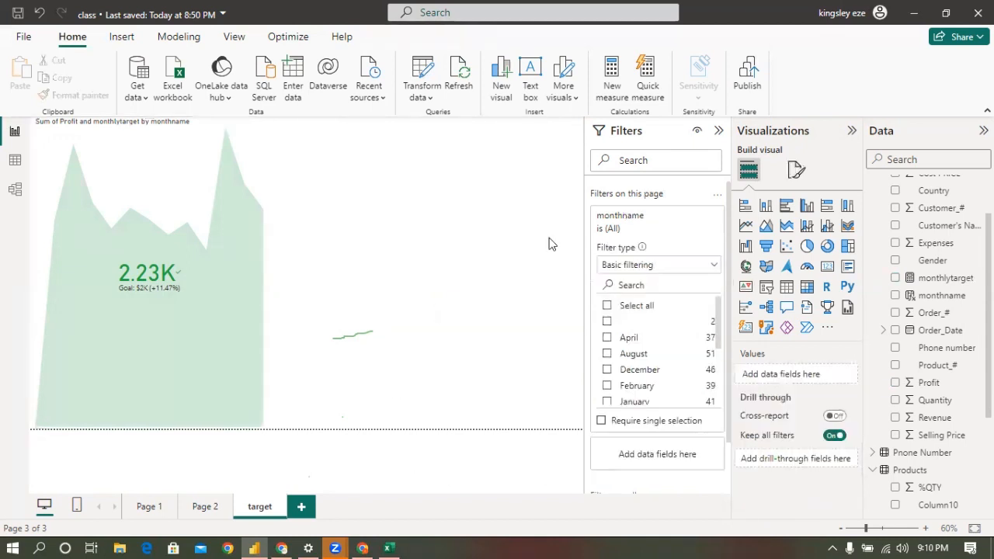
left_click(766, 287)
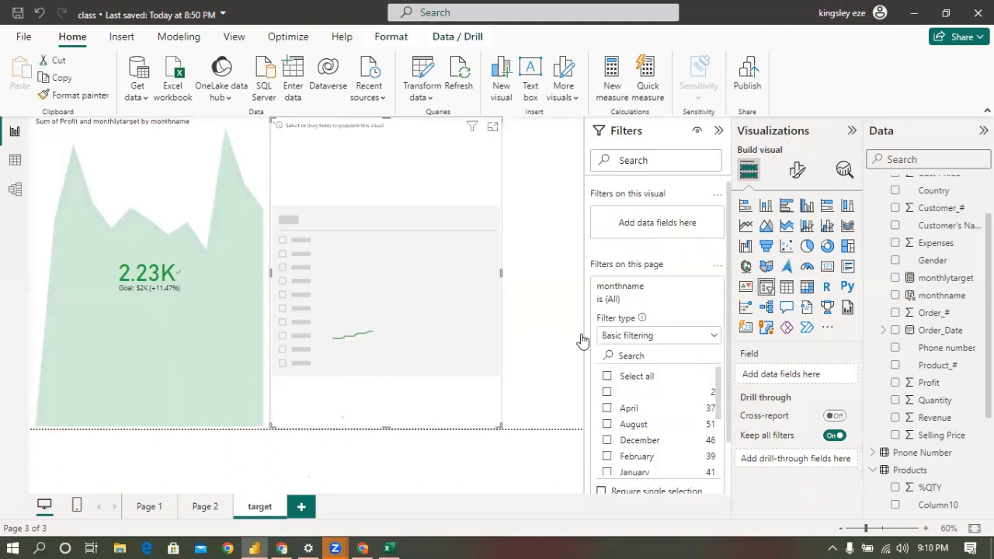
left_click(505, 283)
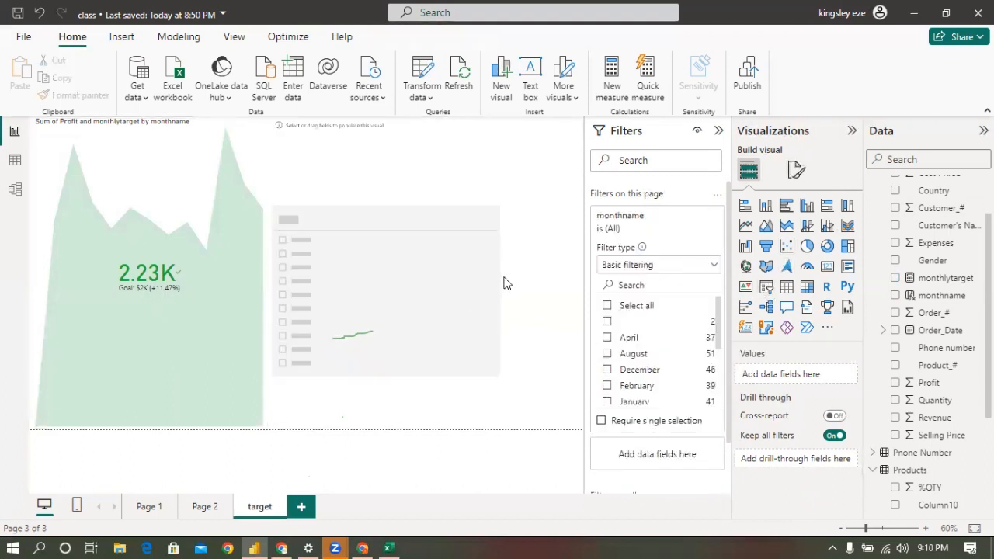
left_click(501, 280)
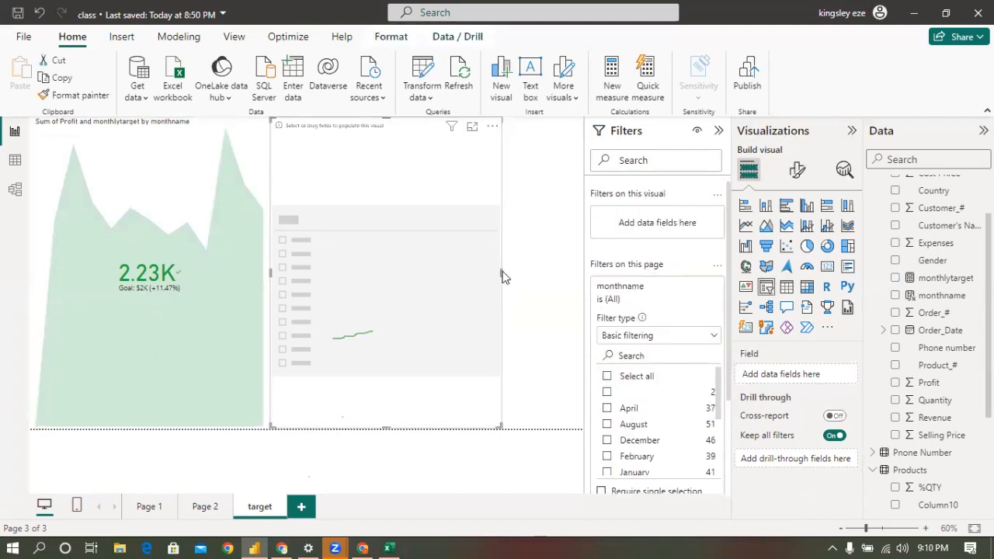
left_click(503, 277)
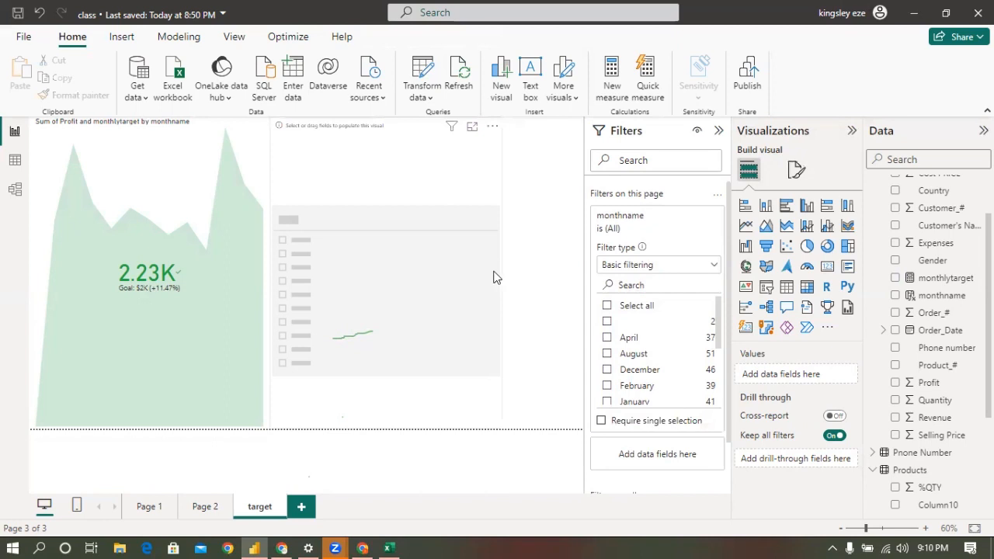
left_click(497, 277)
left_click_drag(500, 273, 595, 278)
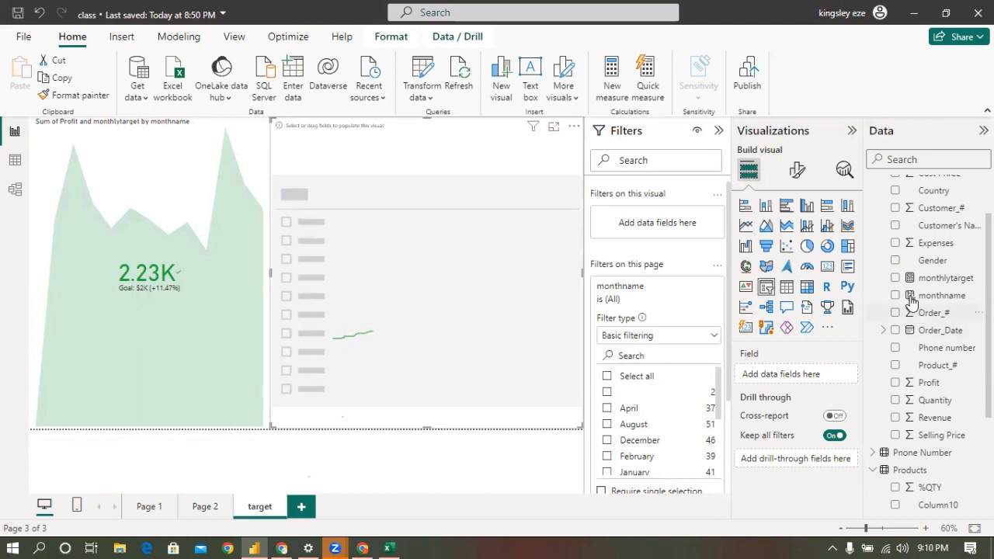
left_click_drag(900, 301, 780, 376)
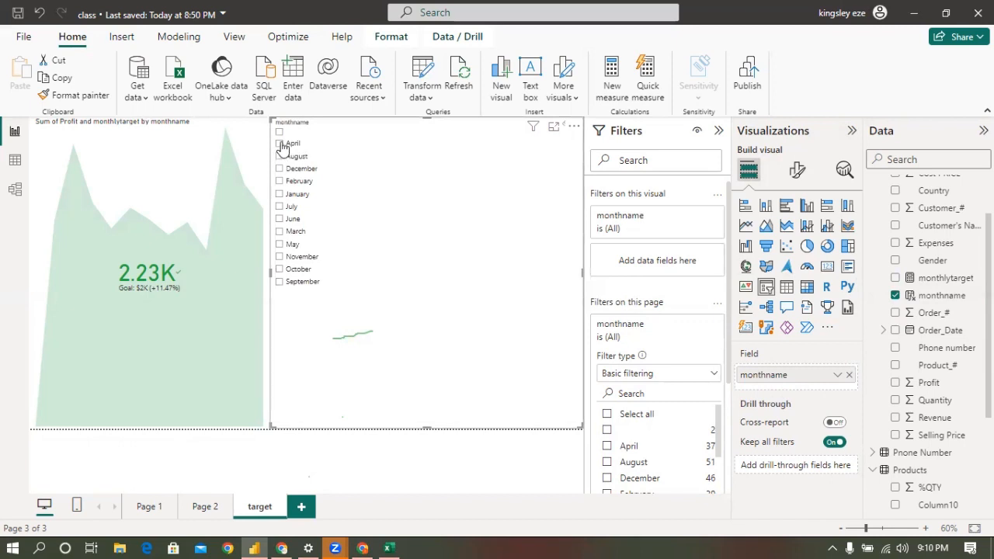
- Check the KPI against its target for April, August, December and February using the slicer
left_click(279, 145)
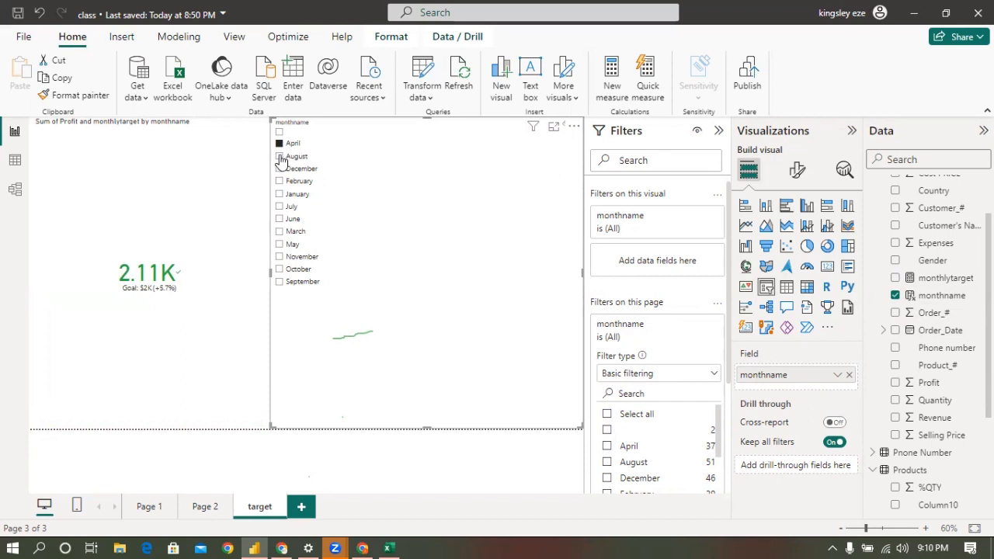
left_click(279, 157)
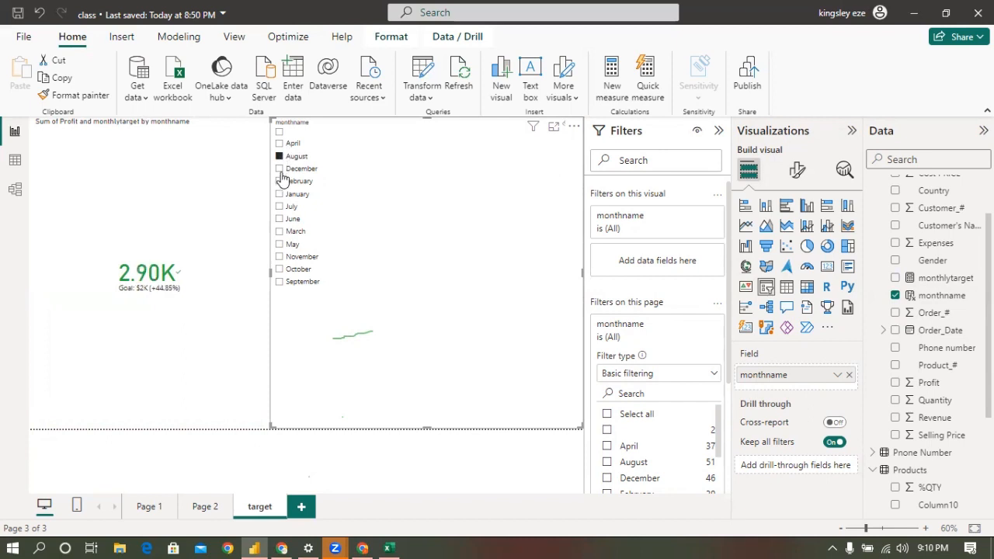
left_click(280, 170)
left_click(280, 181)
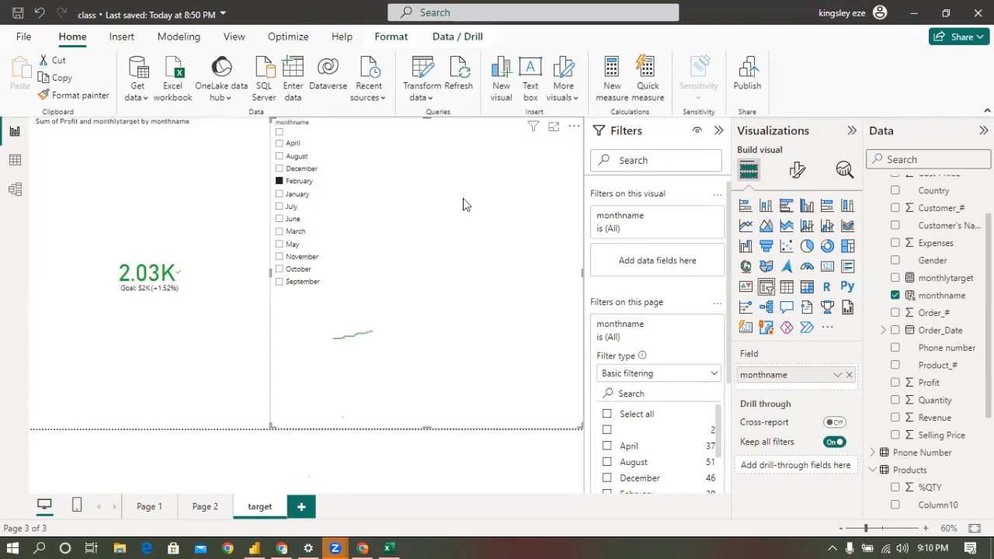
- Sort the monthname slicer in ascending order and delete the slicer
left_click(574, 129)
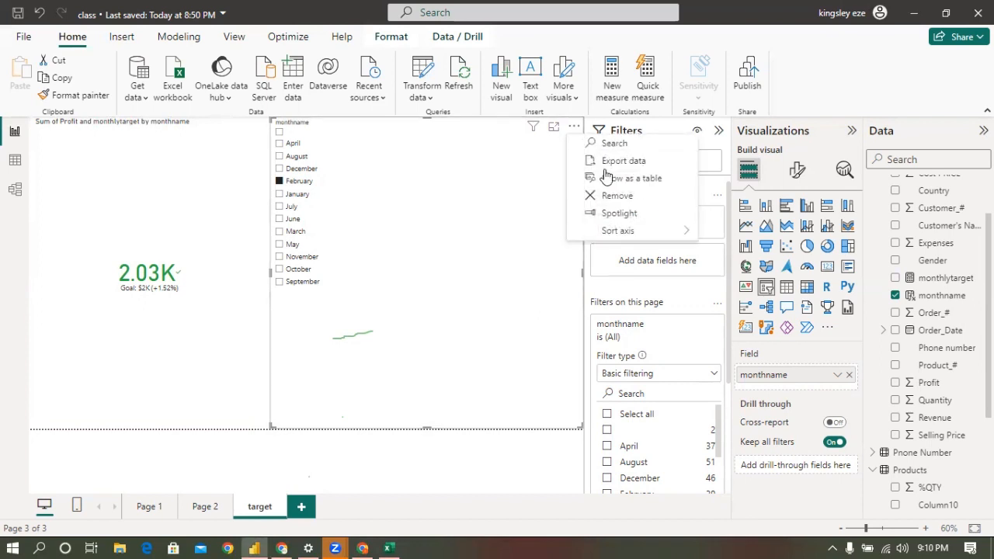
mouse_move(639, 232)
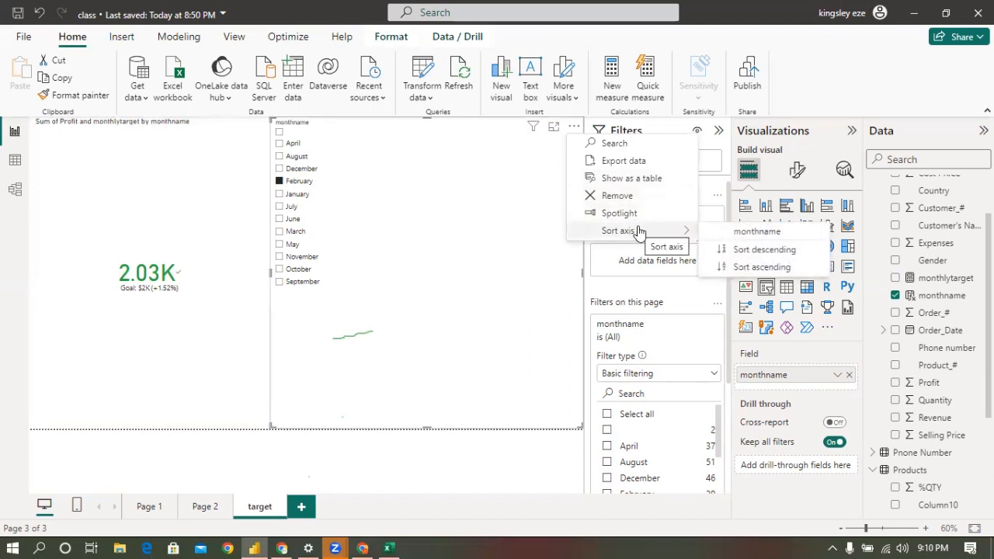
left_click(726, 267)
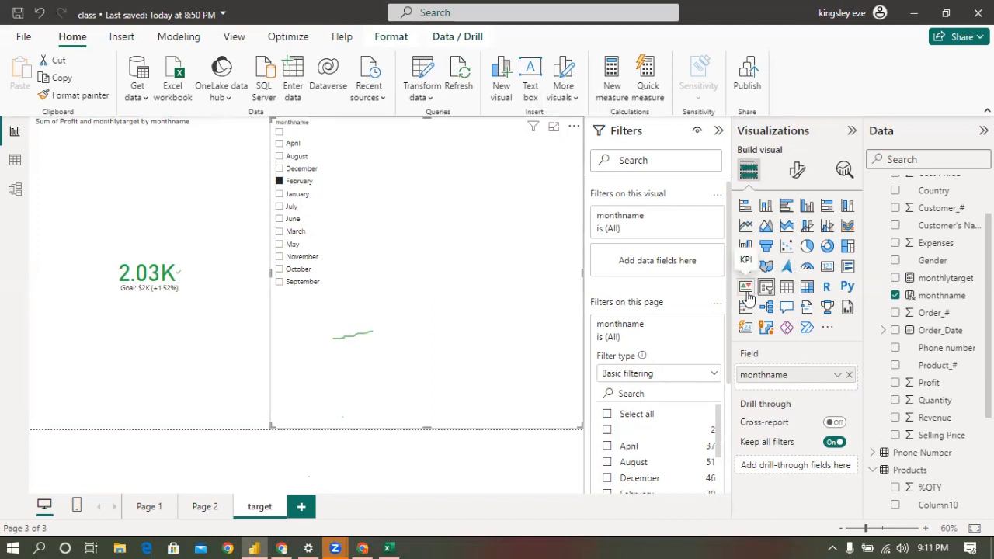
key("Delete")
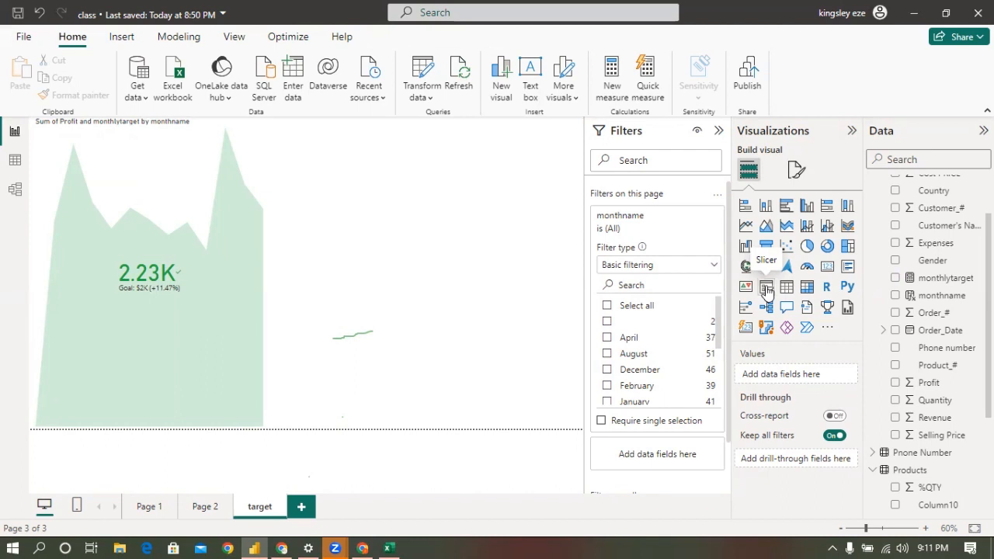
- Add a new slicer beside the KPI, widen it to the page's right edge, and use monthname as its field
left_click(766, 288)
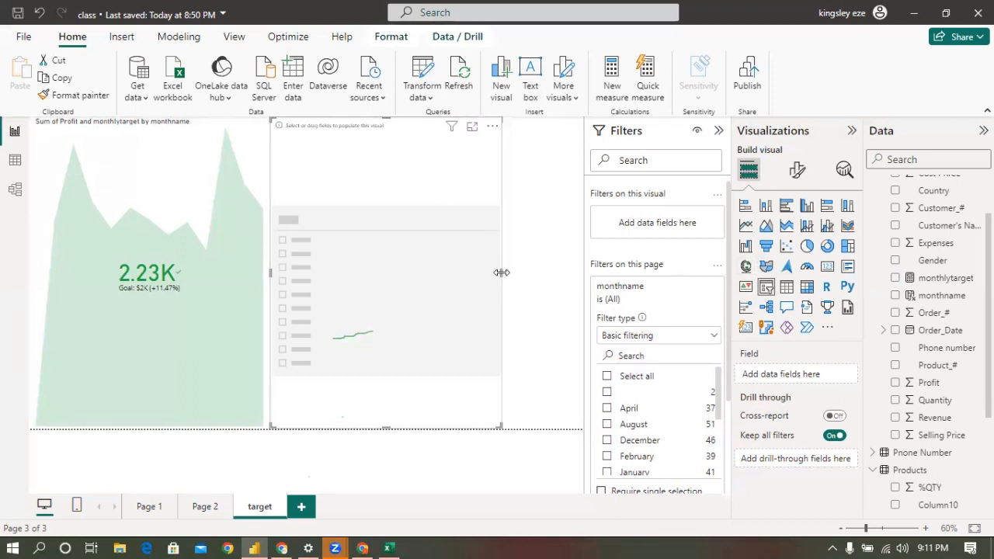
left_click_drag(501, 273, 583, 281)
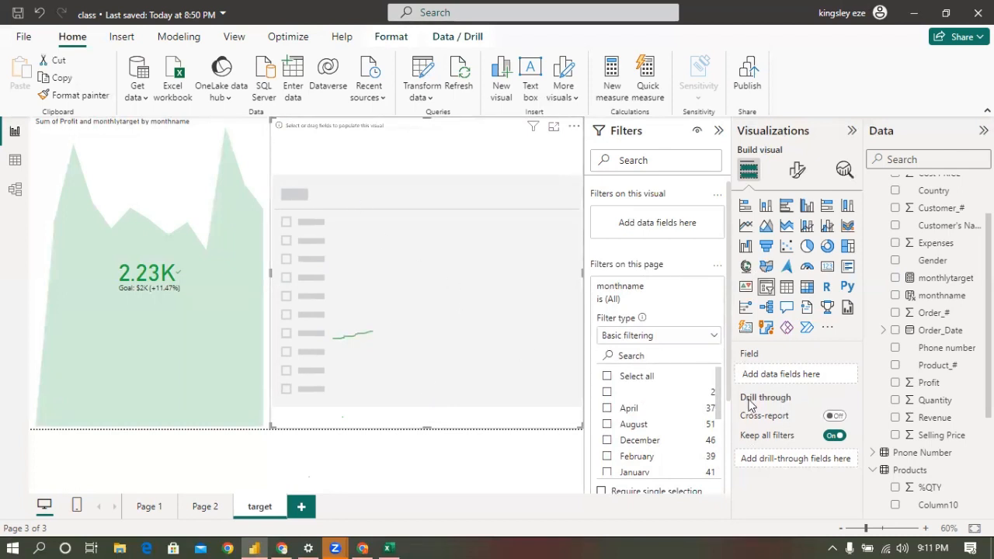
left_click(894, 297)
left_click_drag(895, 300, 767, 379)
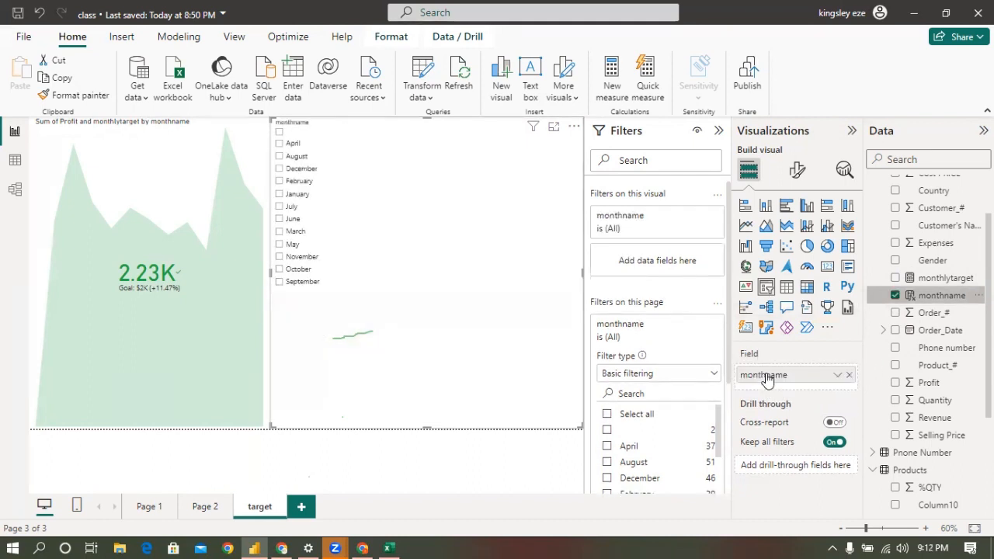
- Check the KPI against its target for April, August, December, February, January, July, March and June using the slicer
left_click(280, 144)
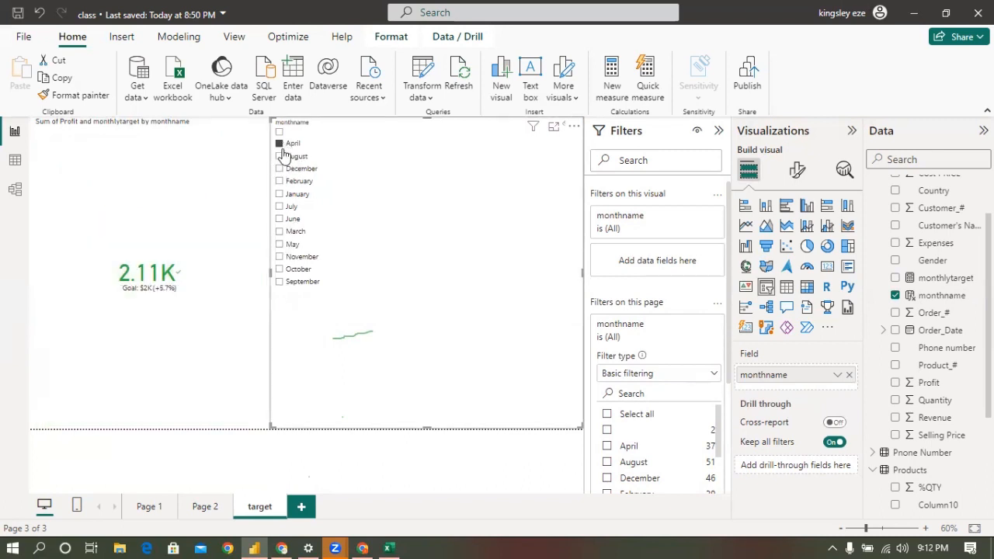
left_click(278, 157)
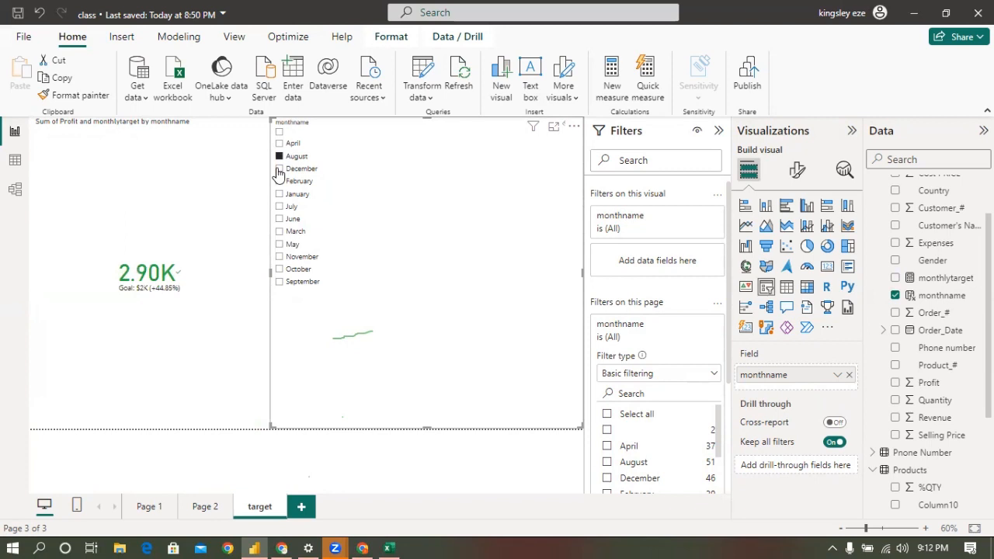
left_click(279, 169)
left_click(279, 181)
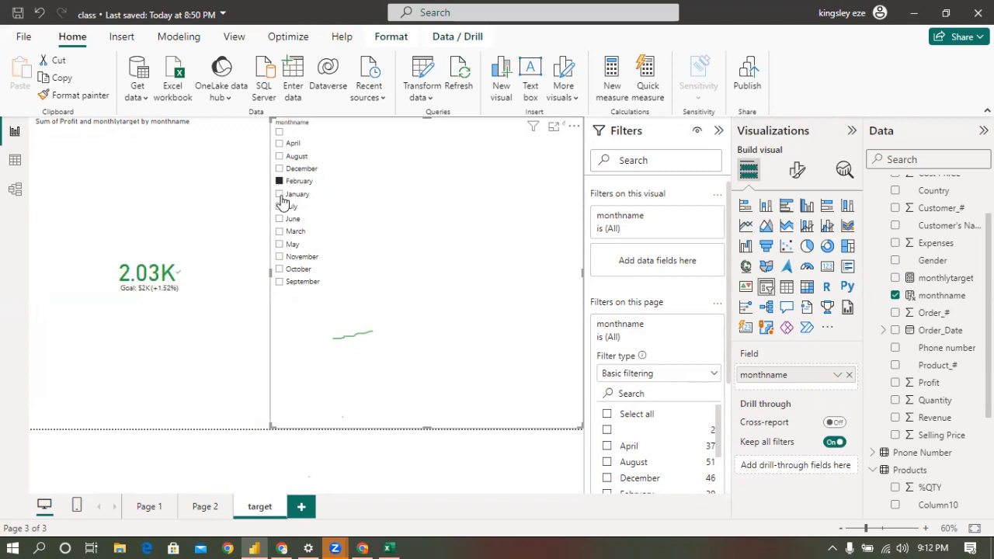
left_click(280, 194)
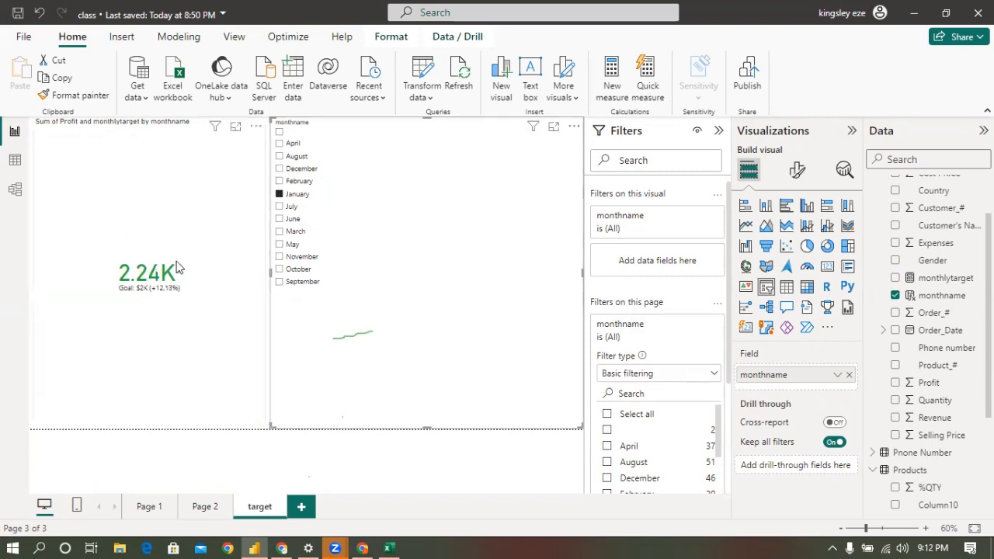
left_click(280, 206)
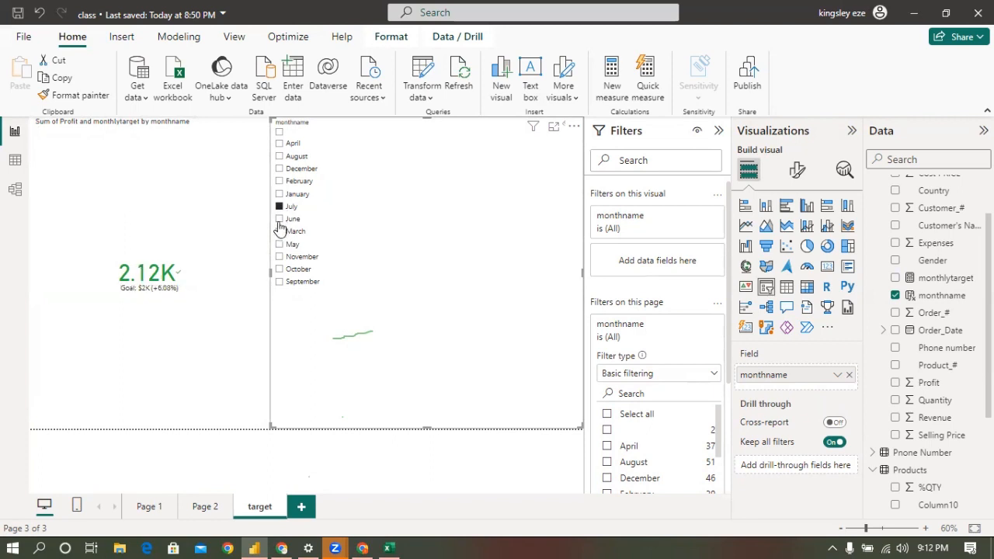
left_click(280, 219)
left_click(279, 231)
left_click(280, 219)
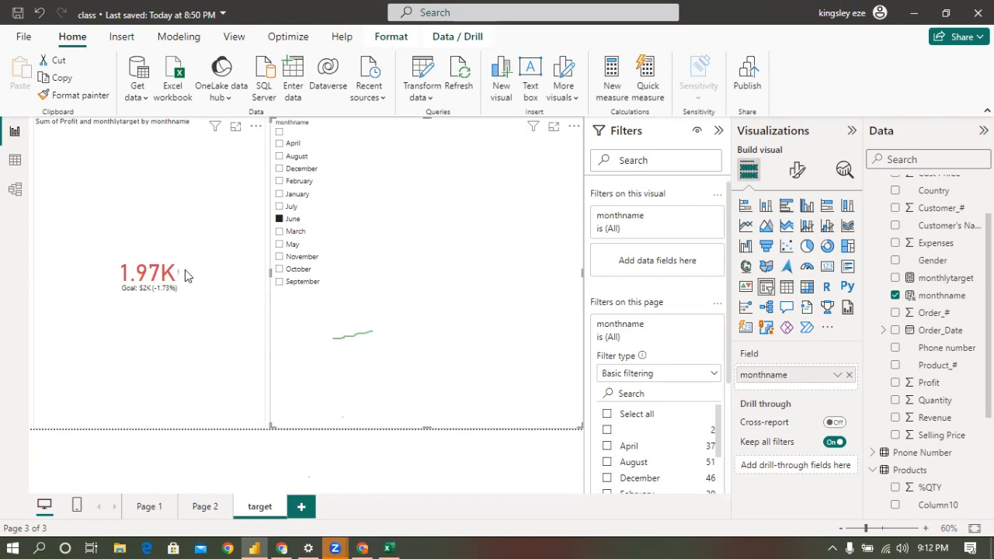
- Go to Page 1, refresh the report's data from its sources, and dismiss the refresh summary
left_click(206, 510)
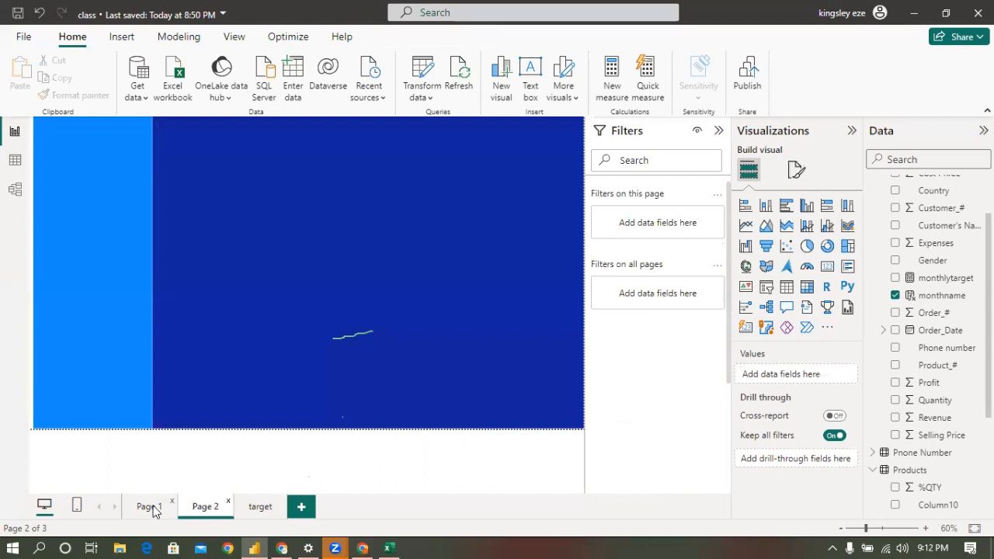
left_click(150, 507)
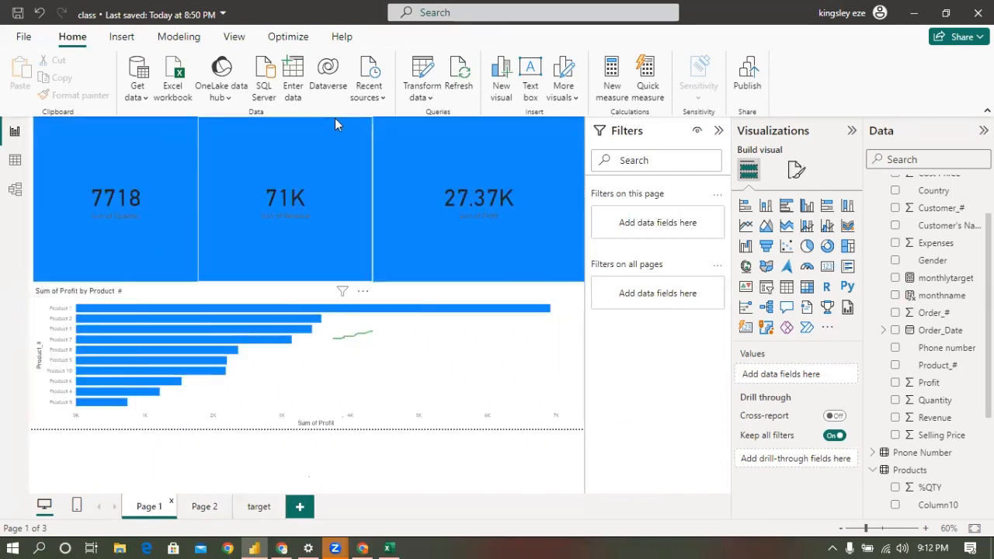
left_click(461, 87)
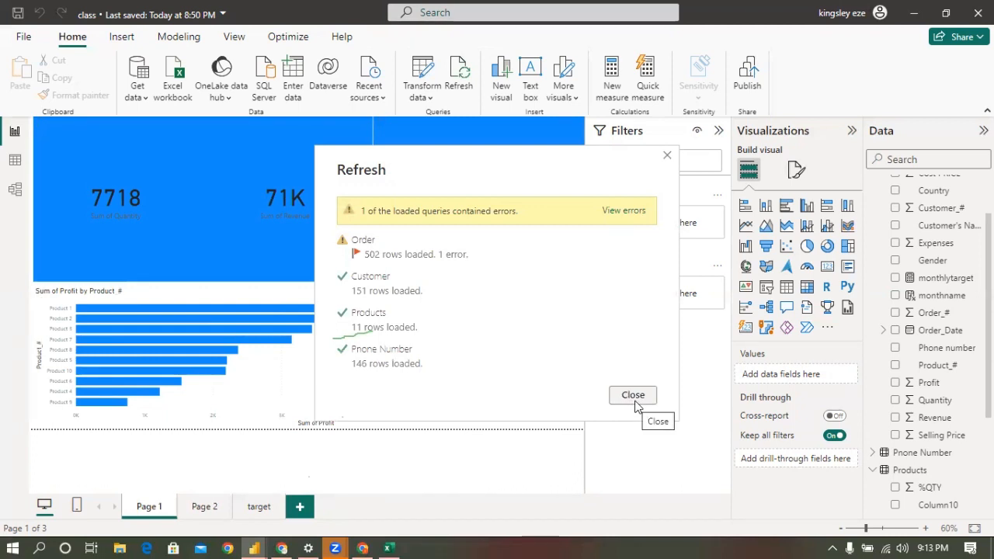
left_click(632, 397)
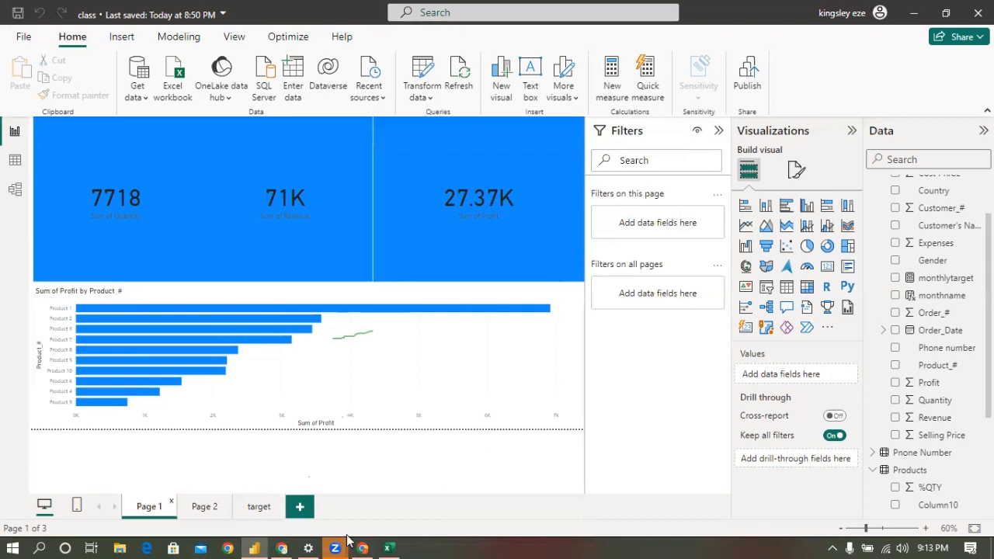
- Switch to the Power BI service in Chrome, reload the published class report, and open the digitalworld workspace
left_click(261, 542)
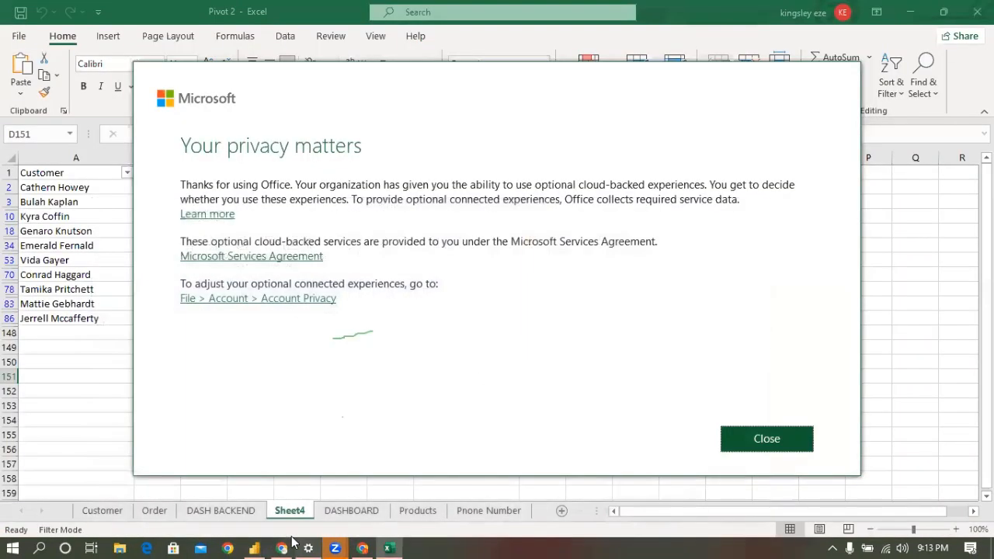
left_click(285, 542)
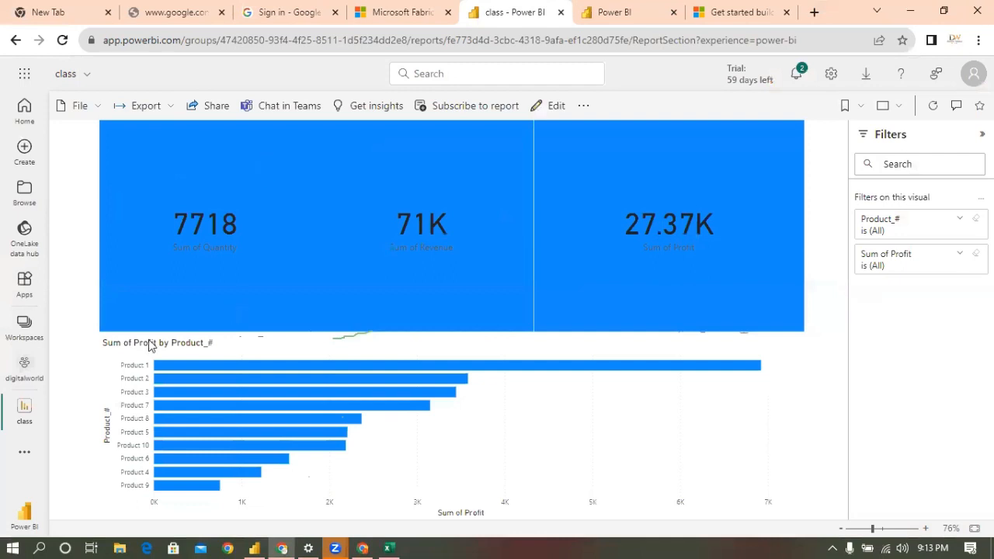
left_click(64, 41)
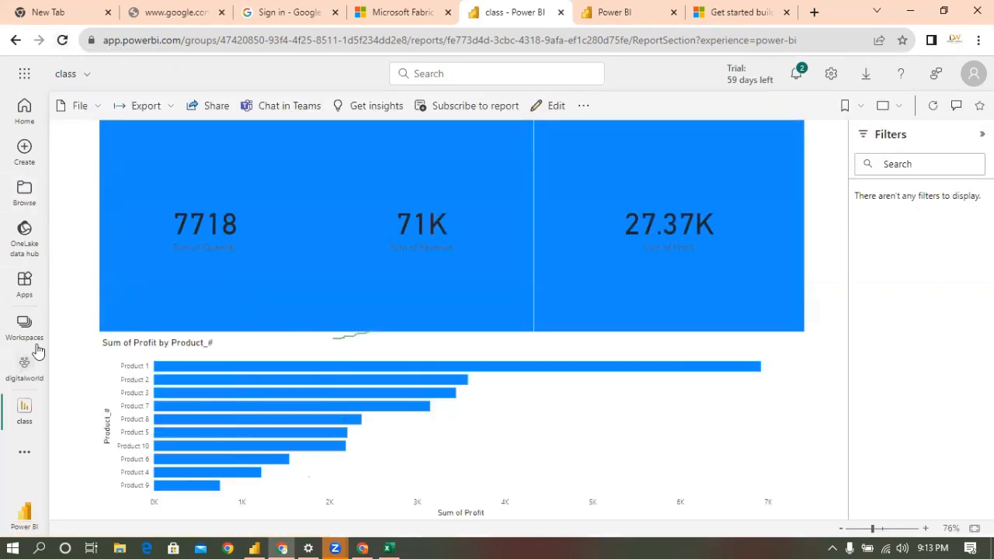
left_click(25, 384)
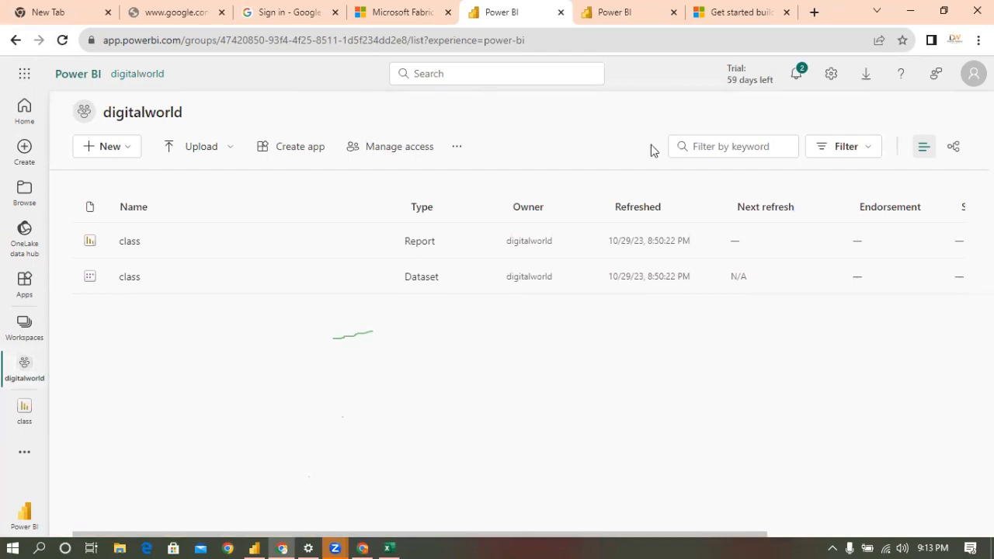
- Switch to Power BI Desktop, start publishing the class report, and save its pending changes
left_click(255, 548)
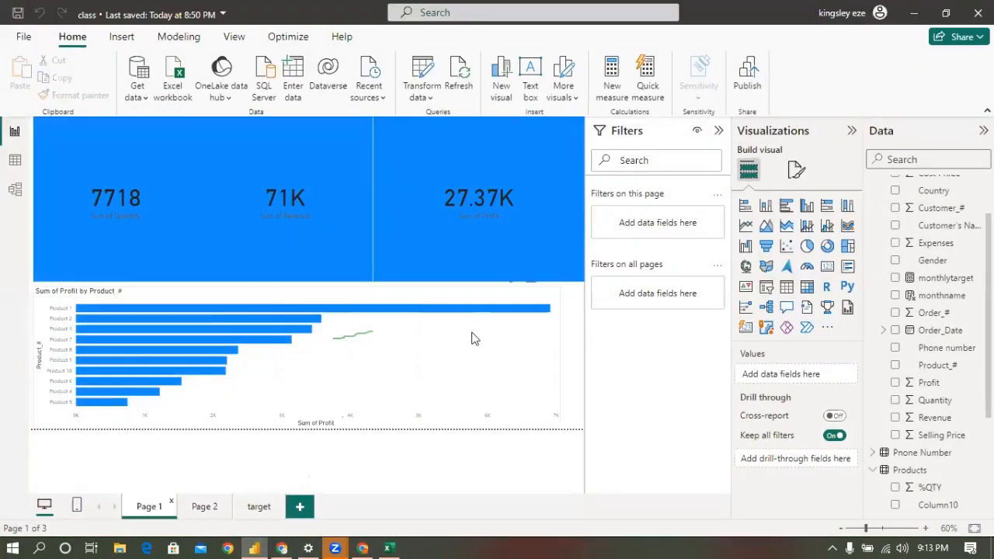
left_click(747, 77)
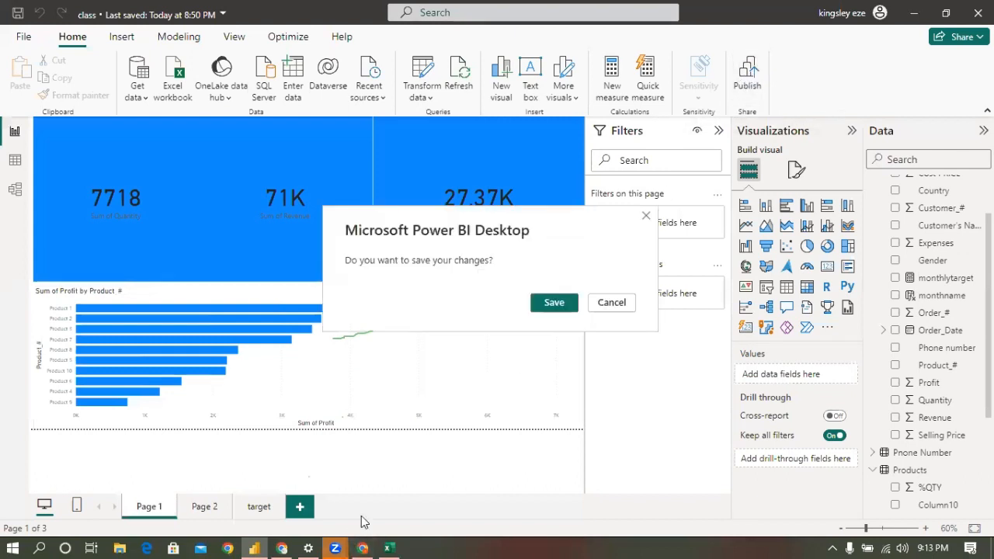
left_click(546, 307)
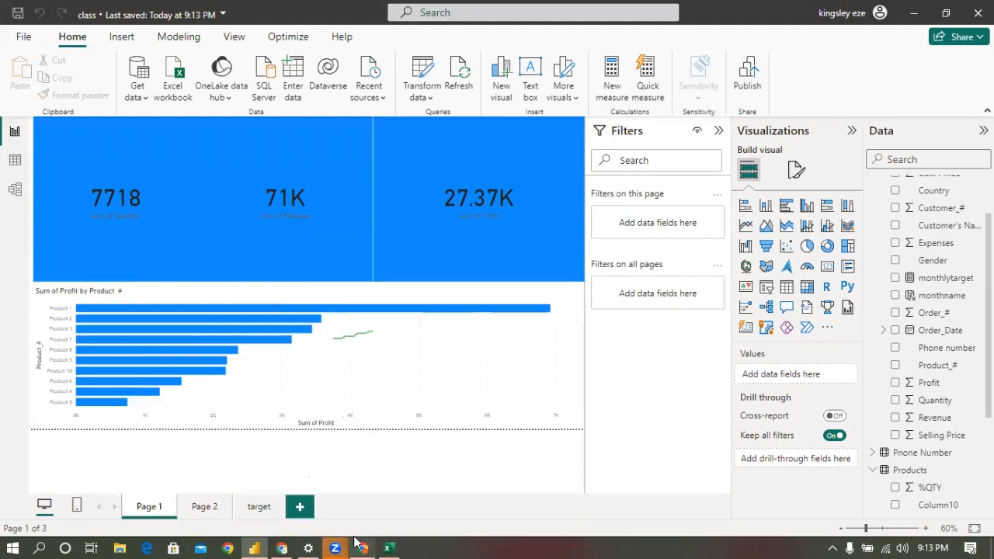
- Switch to Chrome, view the online class report from the digitalworld workspace, and return to the workspace's item list
left_click(280, 543)
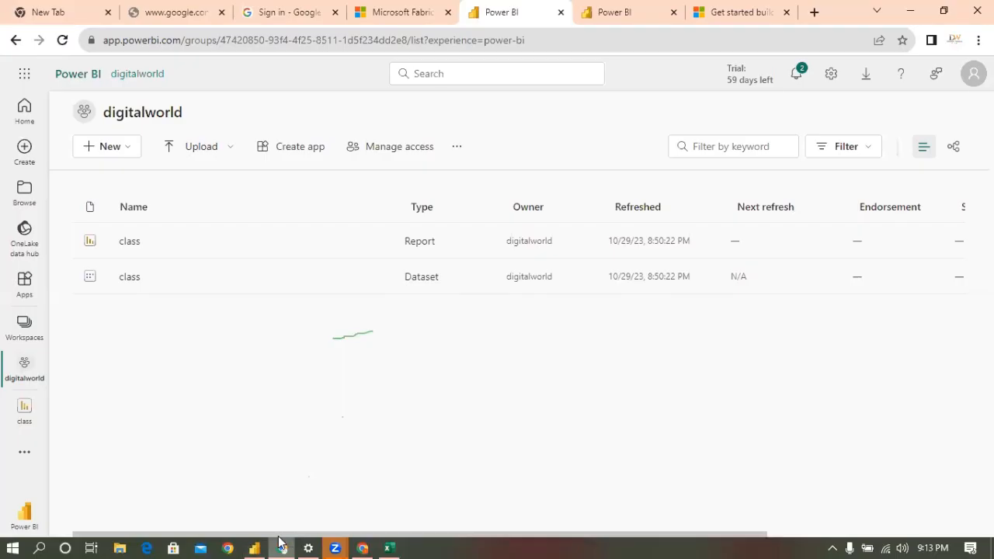
left_click(362, 546)
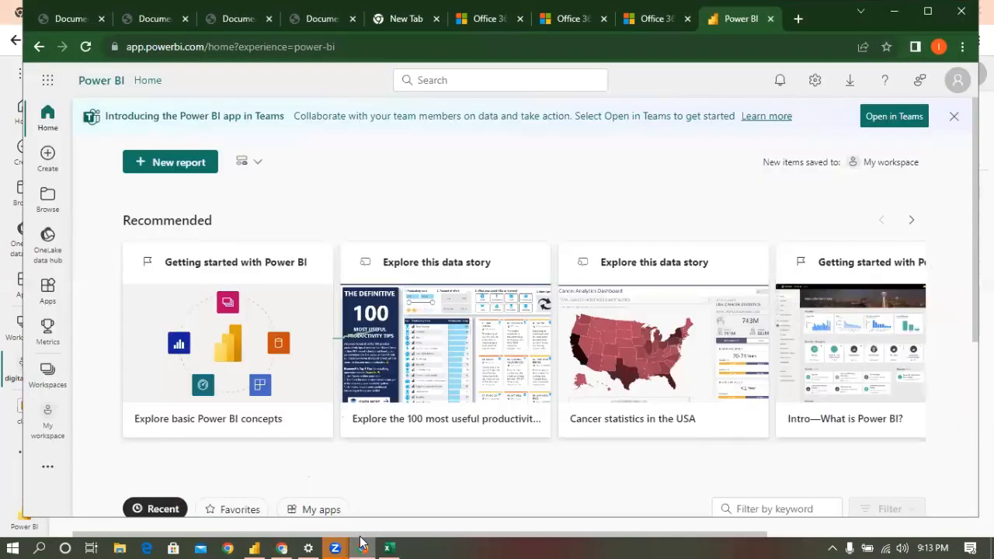
left_click(281, 548)
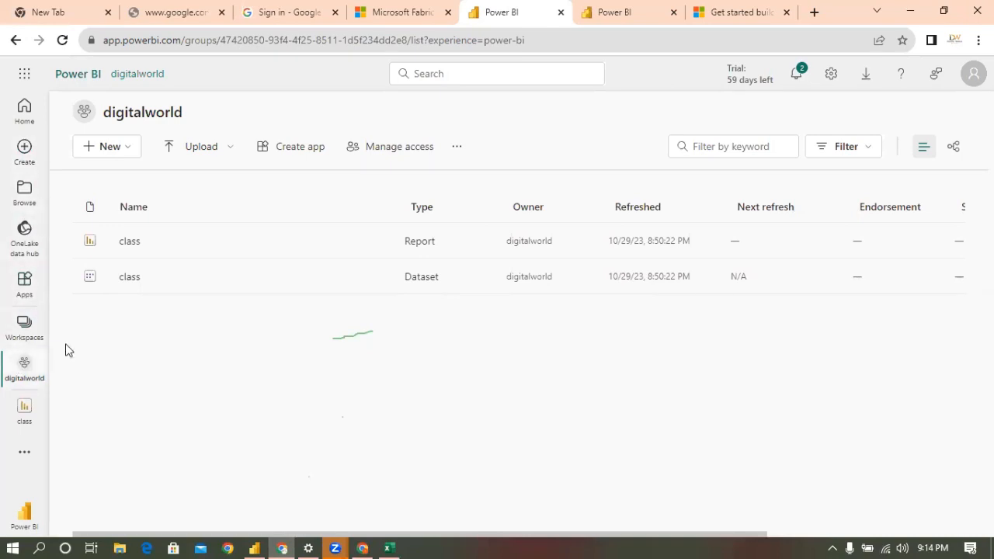
left_click(129, 242)
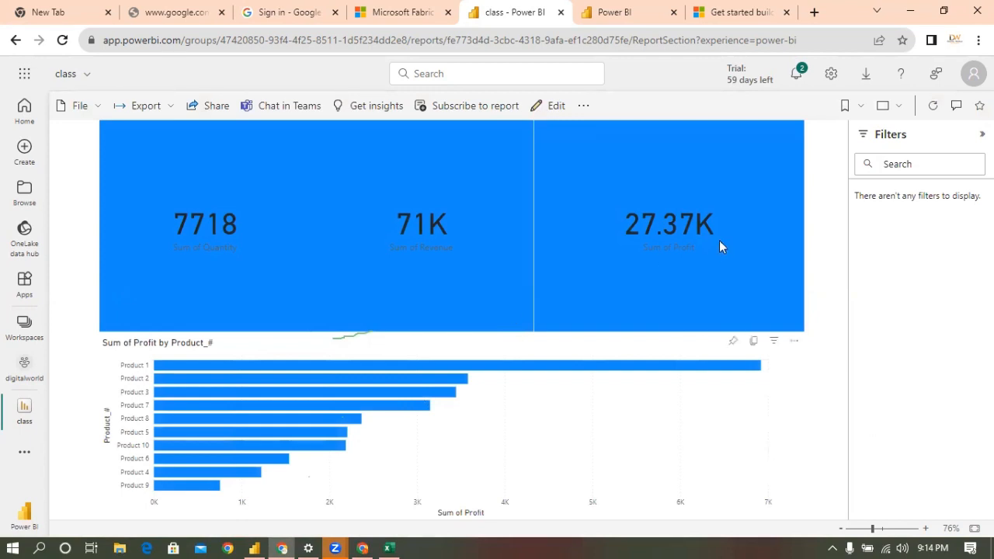
double_click(921, 195)
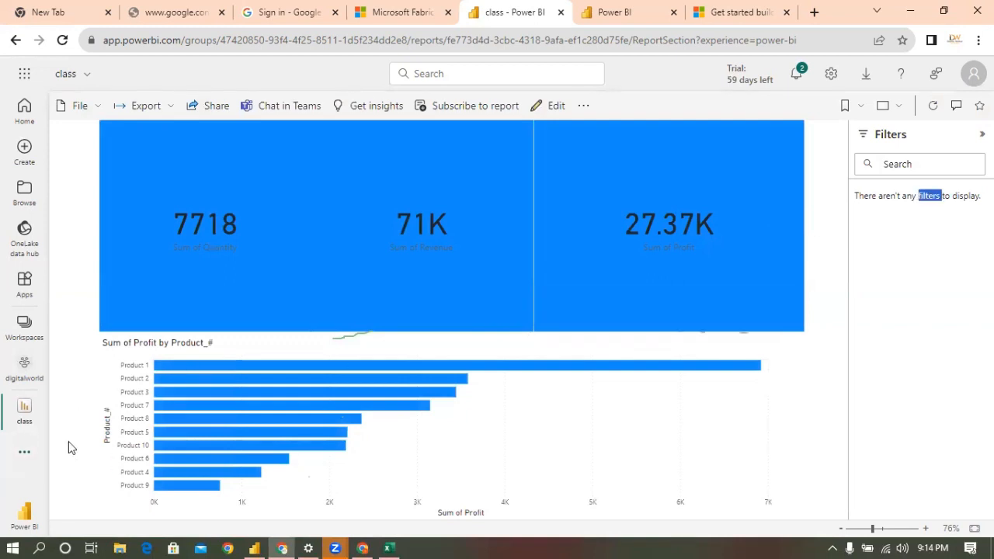
left_click(22, 384)
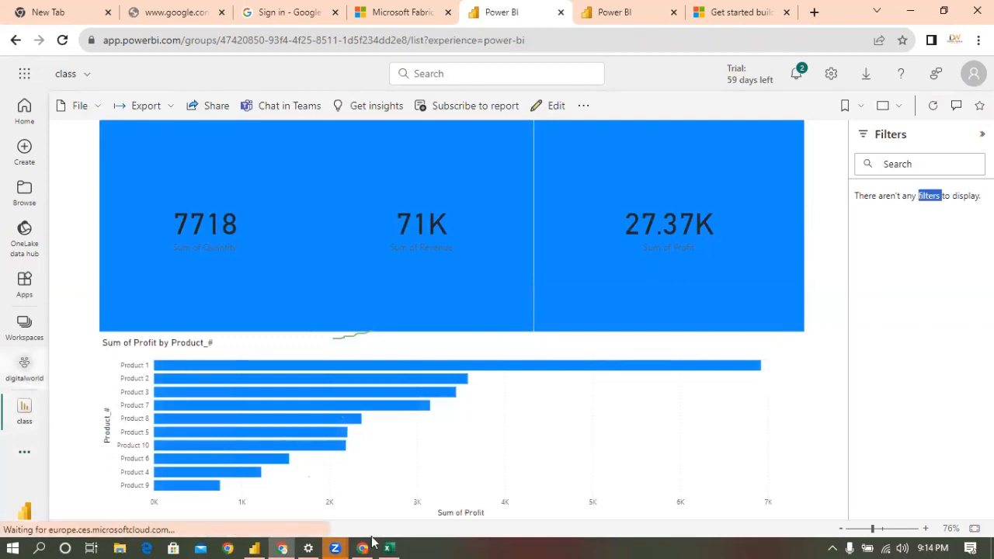
- Switch to Power BI Desktop and publish the report to the digitalworld workspace, replacing the existing class dataset
left_click(254, 549)
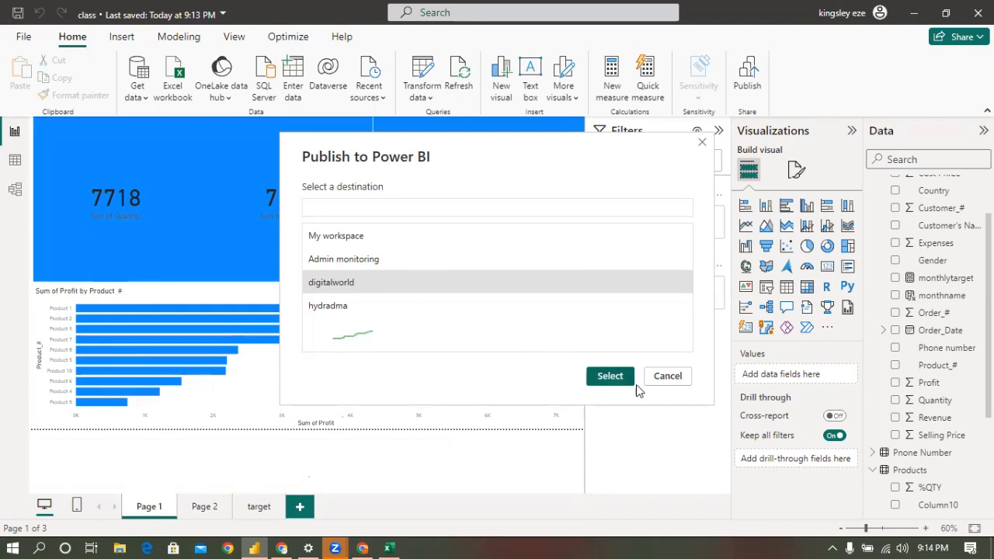
left_click(612, 377)
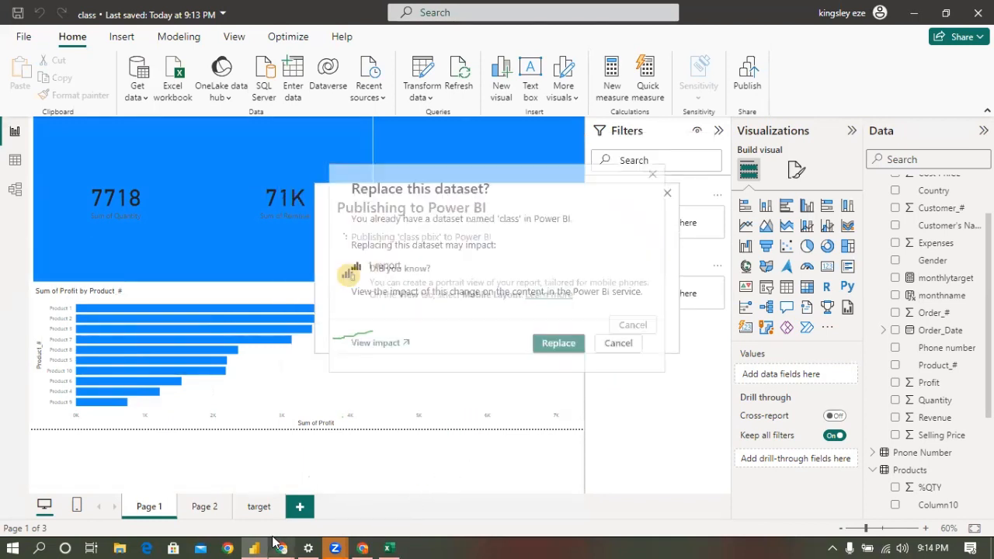
left_click(564, 346)
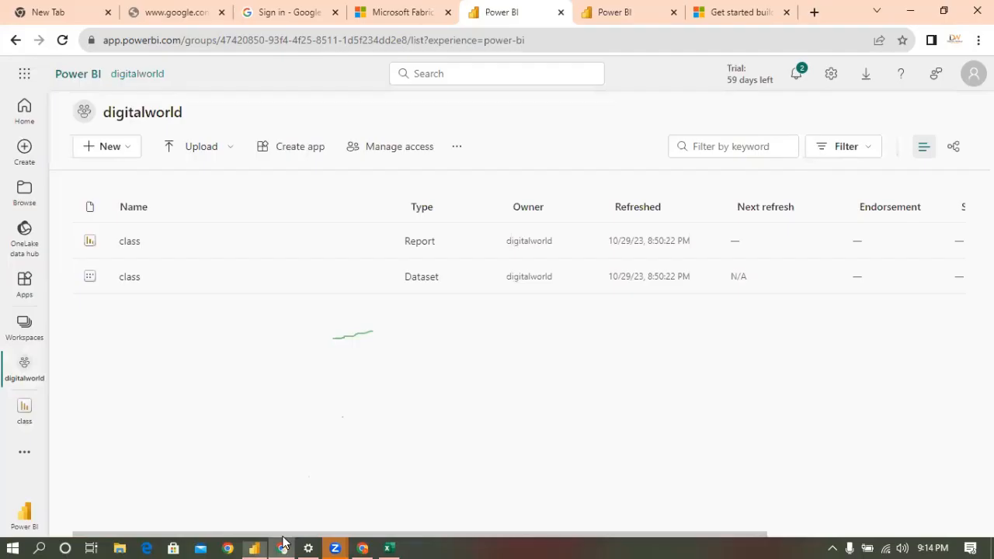
- Switch to Chrome, reload the digitalworld workspace, and open the class report
left_click(283, 546)
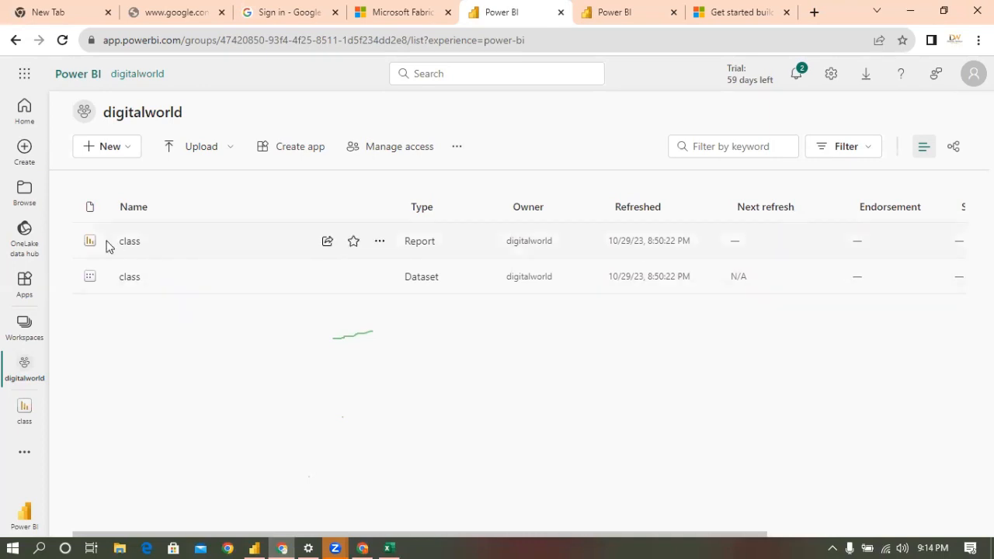
left_click(61, 45)
left_click(132, 249)
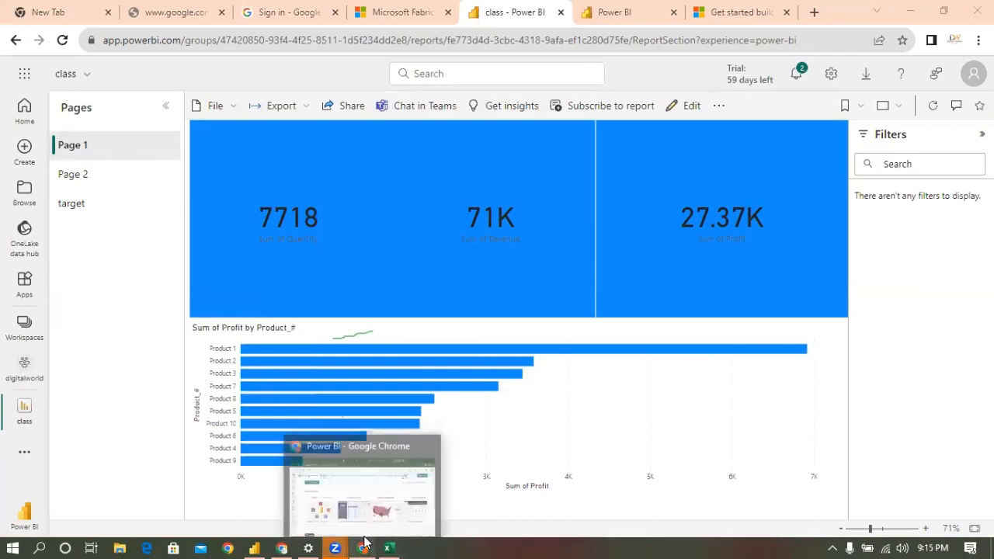
- Switch to Power BI Desktop and dismiss the publishing confirmation
left_click(268, 540)
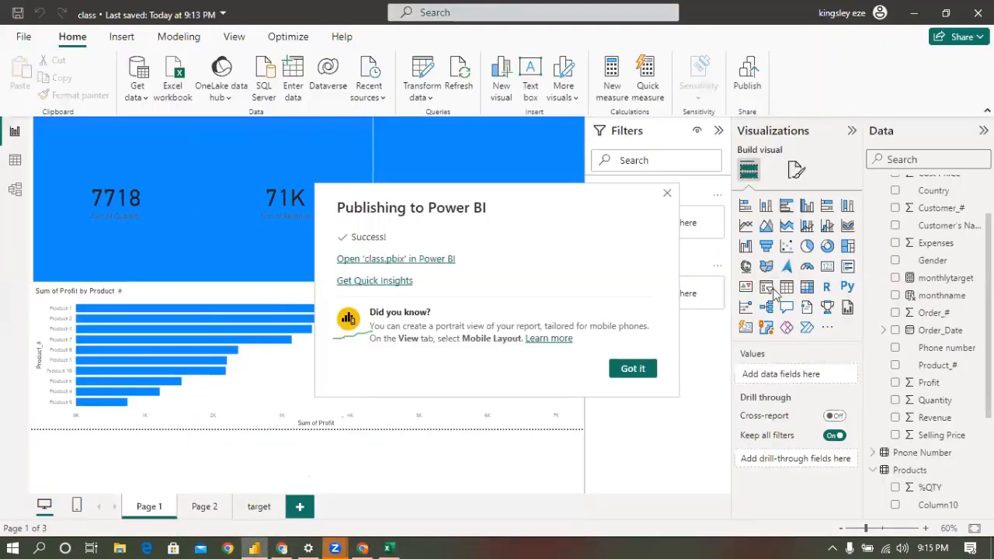
left_click(633, 369)
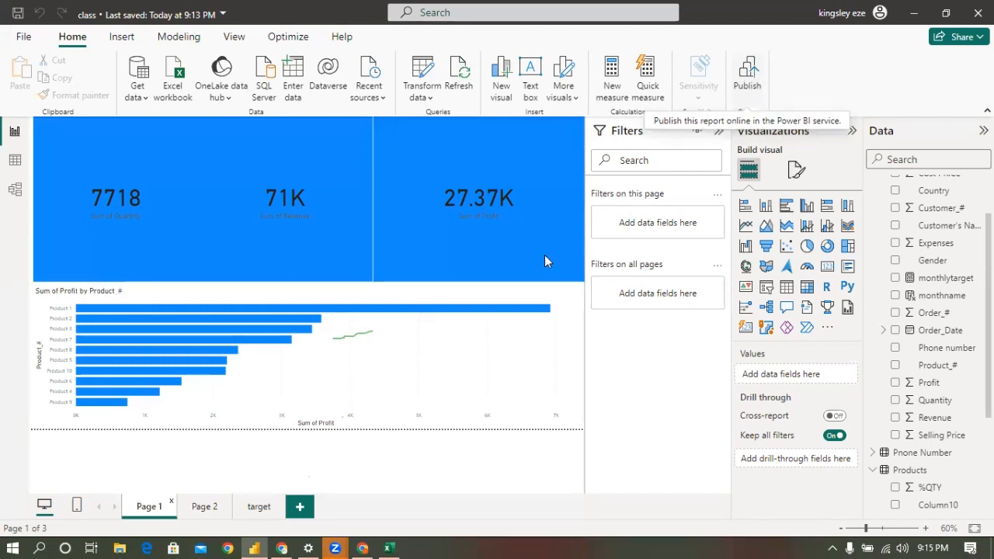
left_click(299, 546)
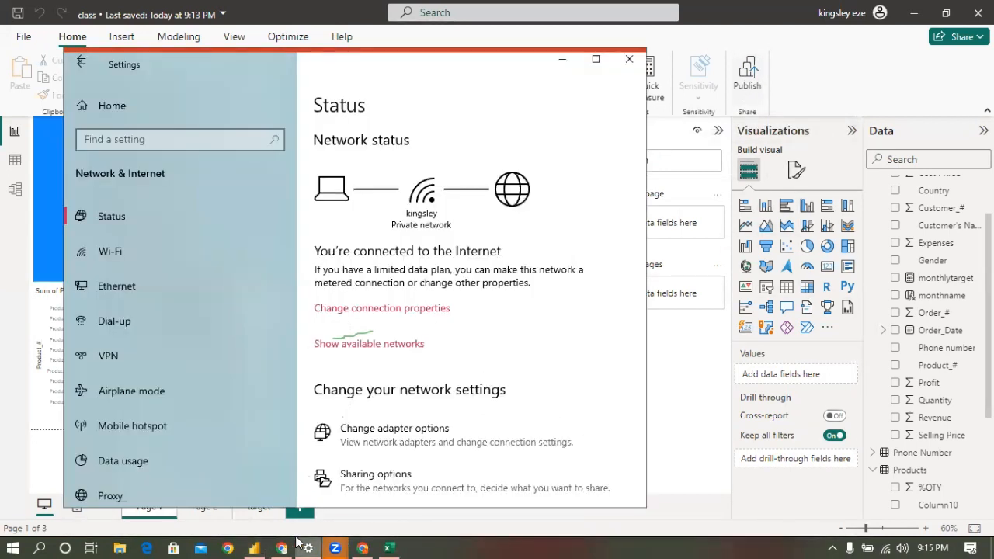
left_click(282, 546)
left_click(256, 547)
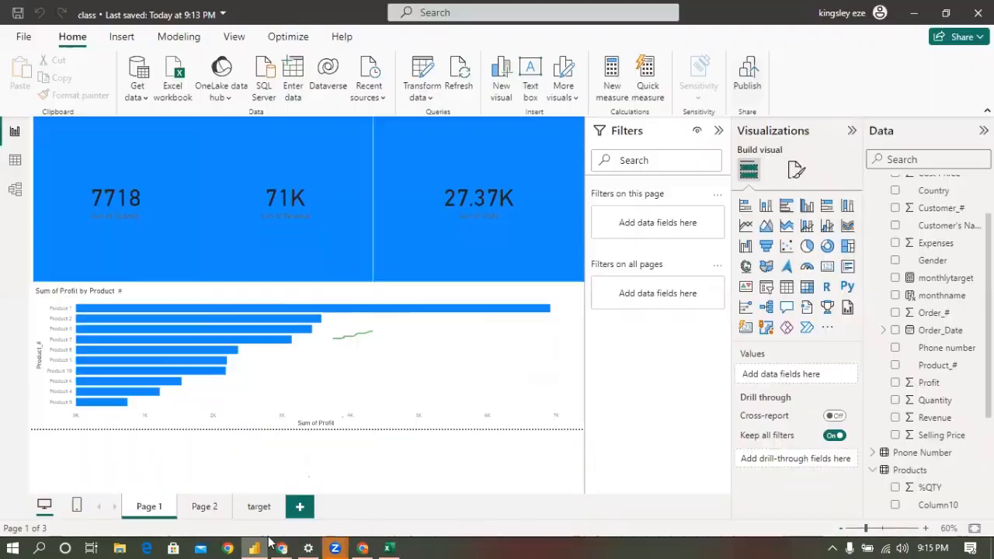
- Switch to Chrome and view Page 2 and the target page of the published class report
left_click(282, 548)
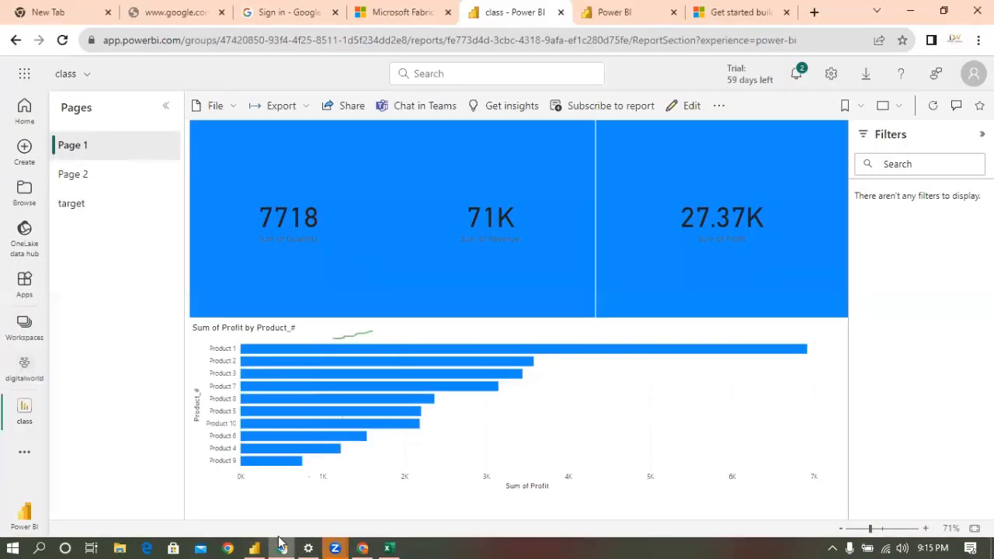
left_click(82, 174)
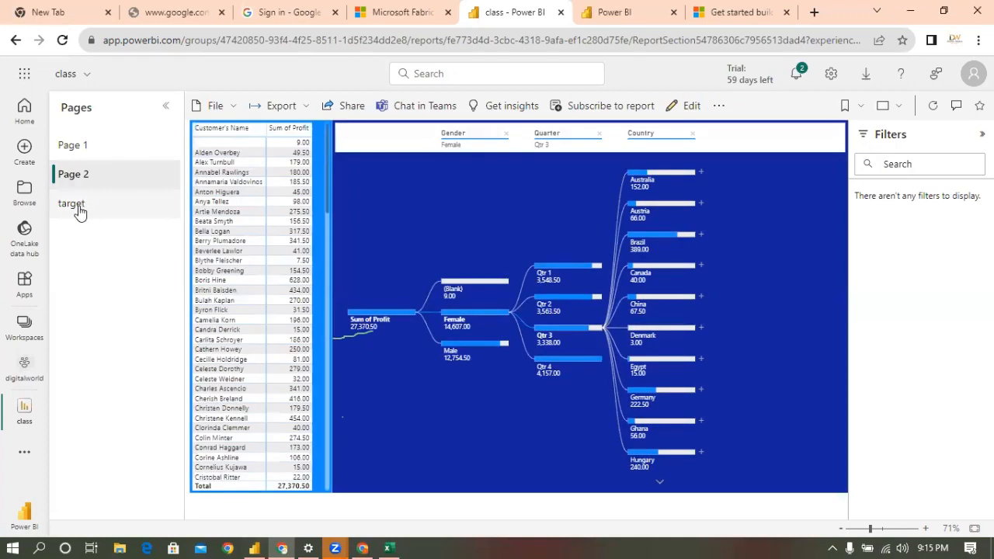
left_click(80, 211)
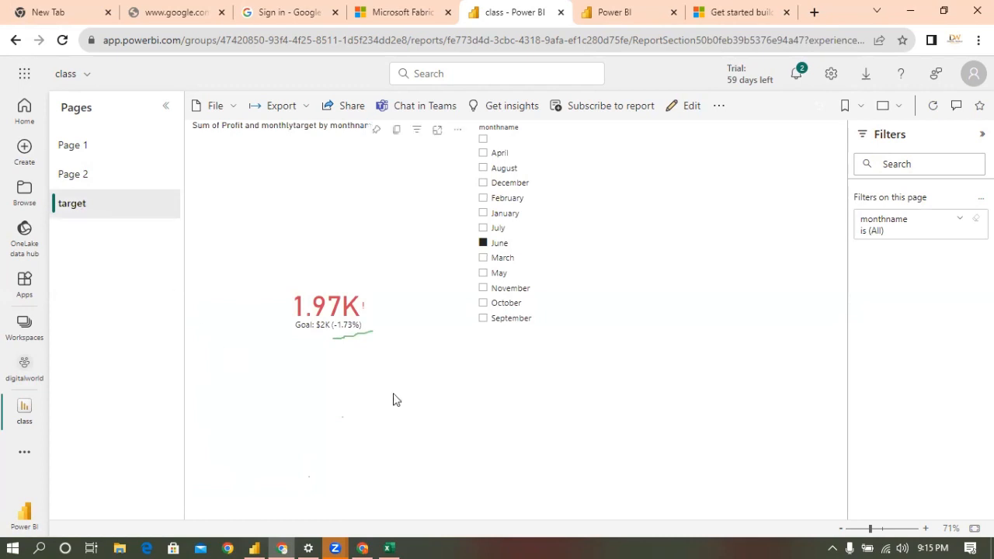
left_click(462, 413)
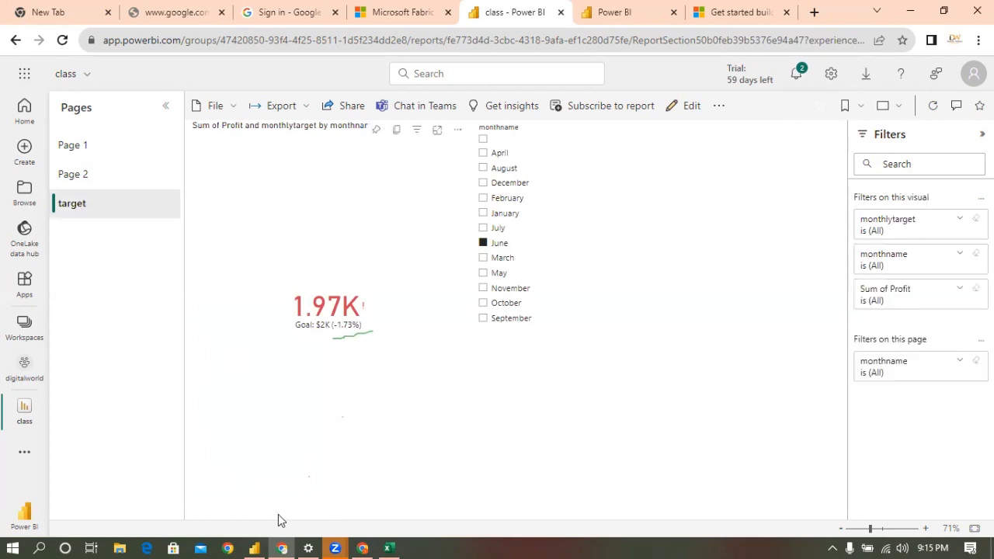
- Switch to Power BI Desktop and set the background of the target page's monthname slicer to the bright blue recent color
left_click(256, 545)
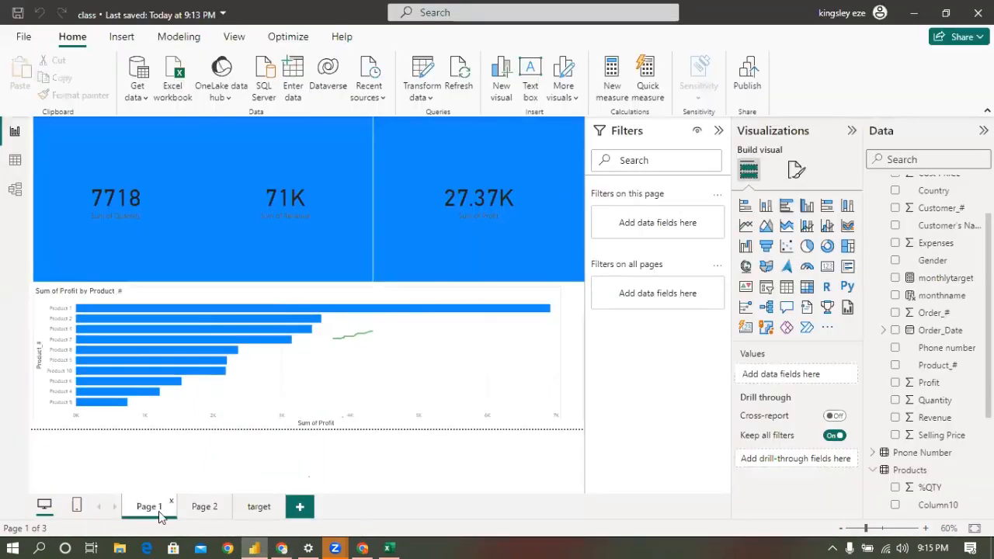
left_click(270, 505)
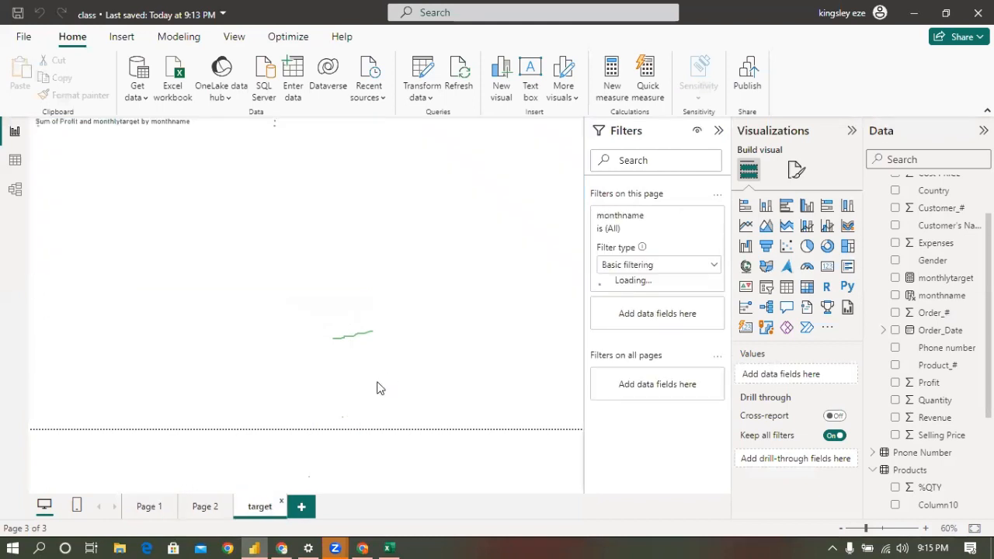
left_click(333, 345)
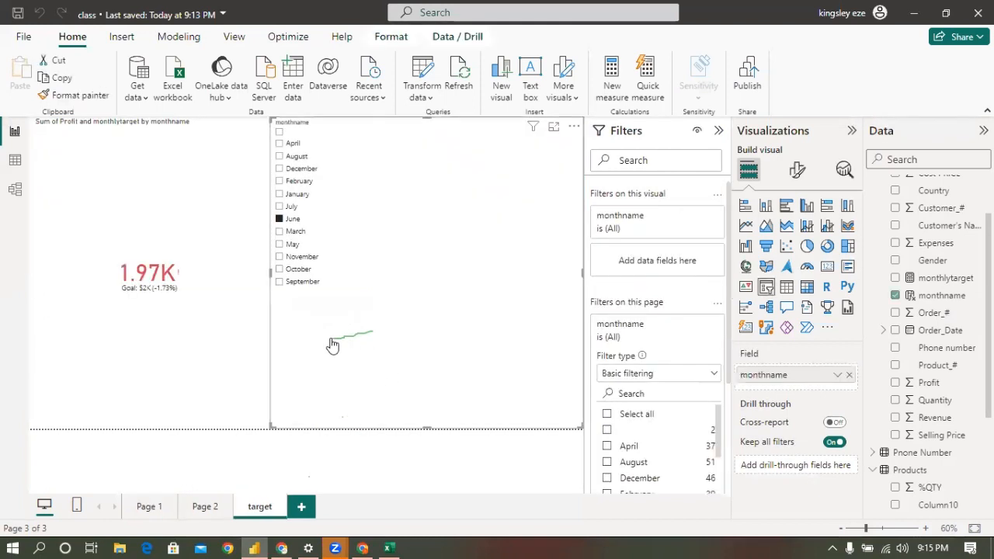
left_click(798, 170)
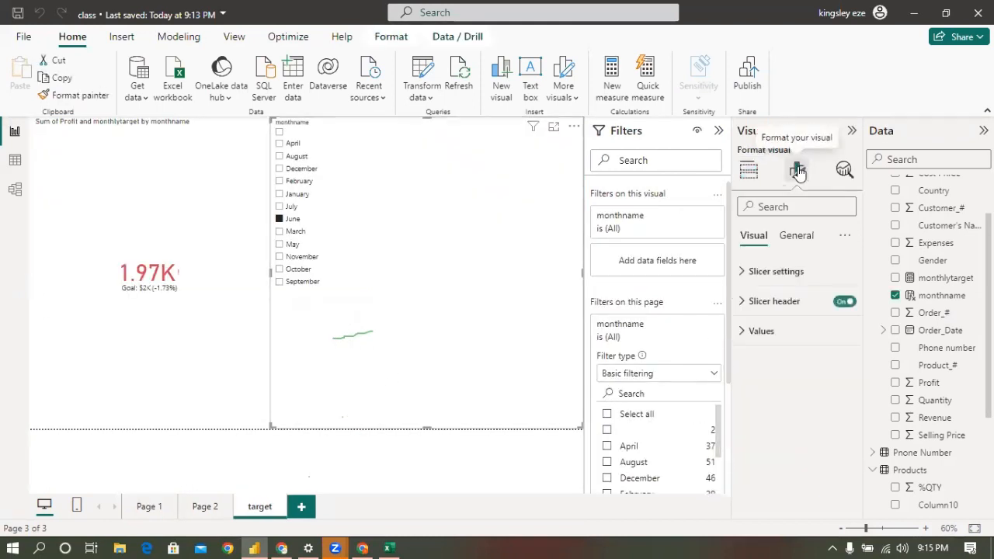
left_click(752, 331)
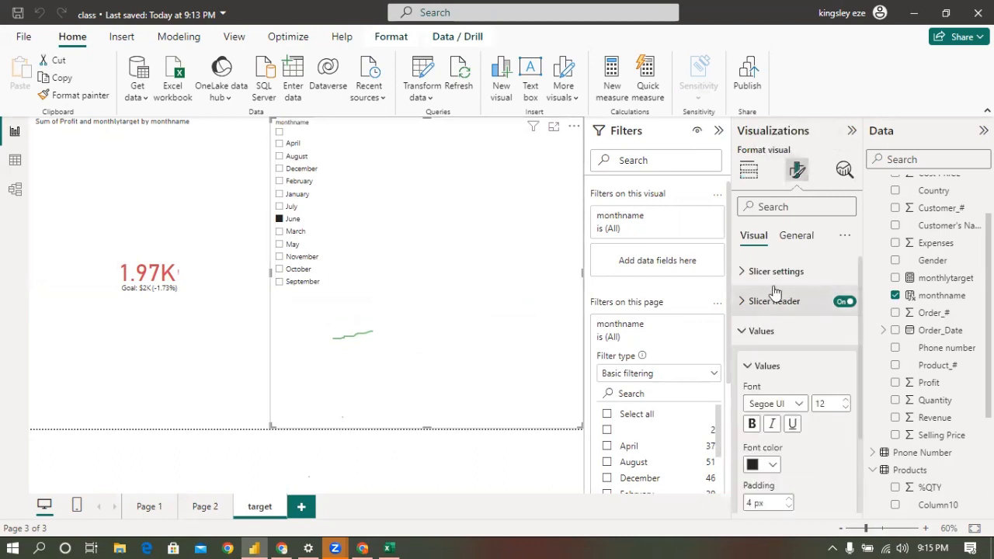
left_click(796, 235)
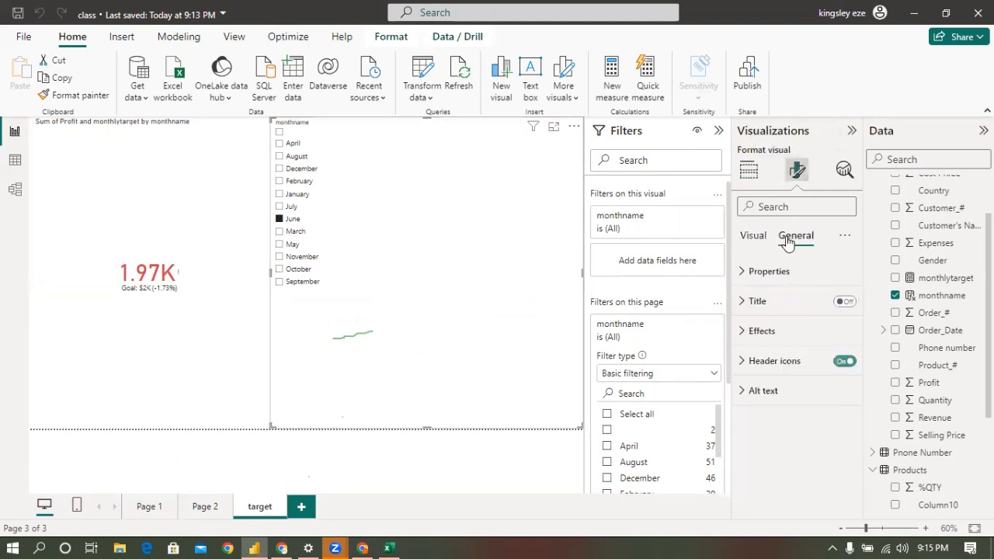
left_click(757, 334)
left_click(773, 405)
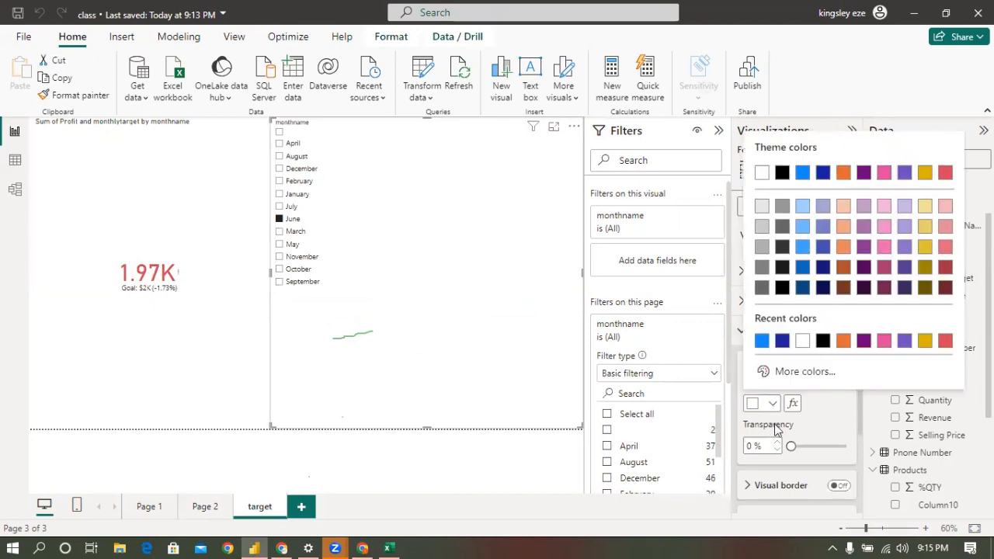
left_click(762, 342)
- Set the background of the target page's KPI visual to the bright blue recent color and save the report
left_click(239, 366)
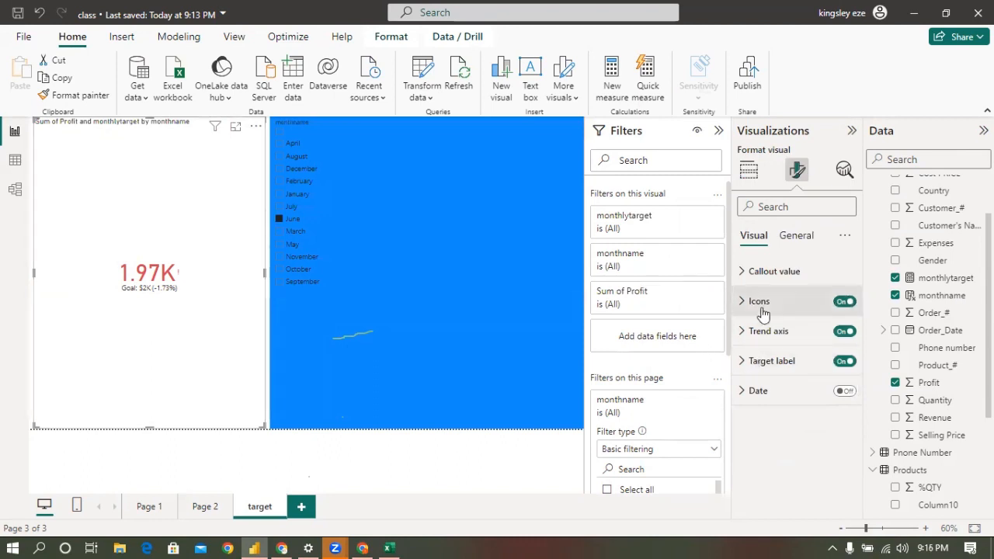
left_click(798, 237)
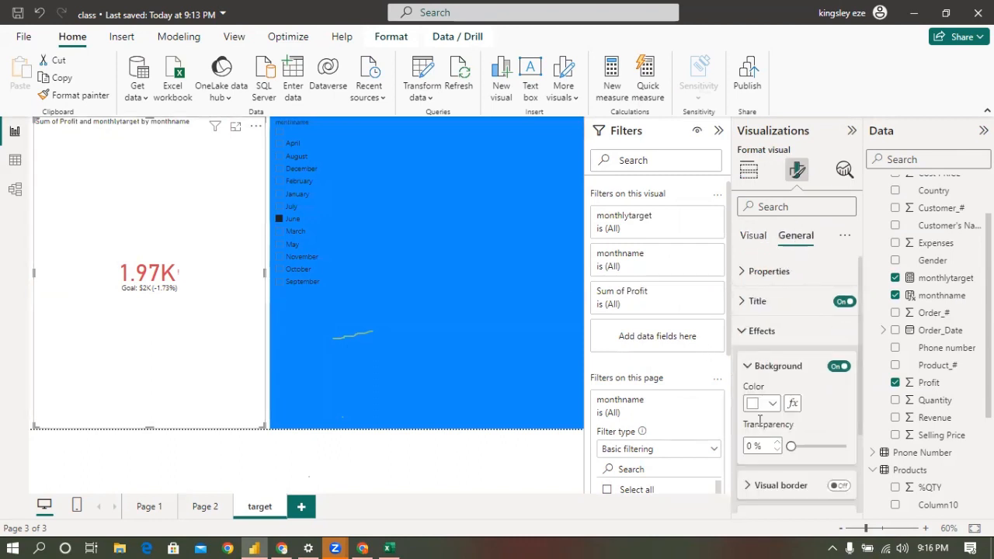
left_click(773, 404)
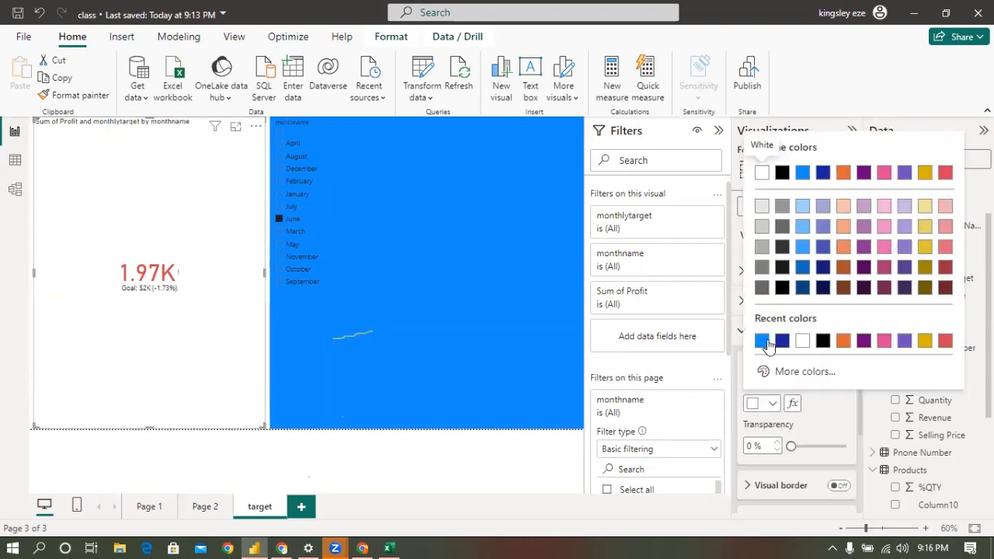
left_click(762, 340)
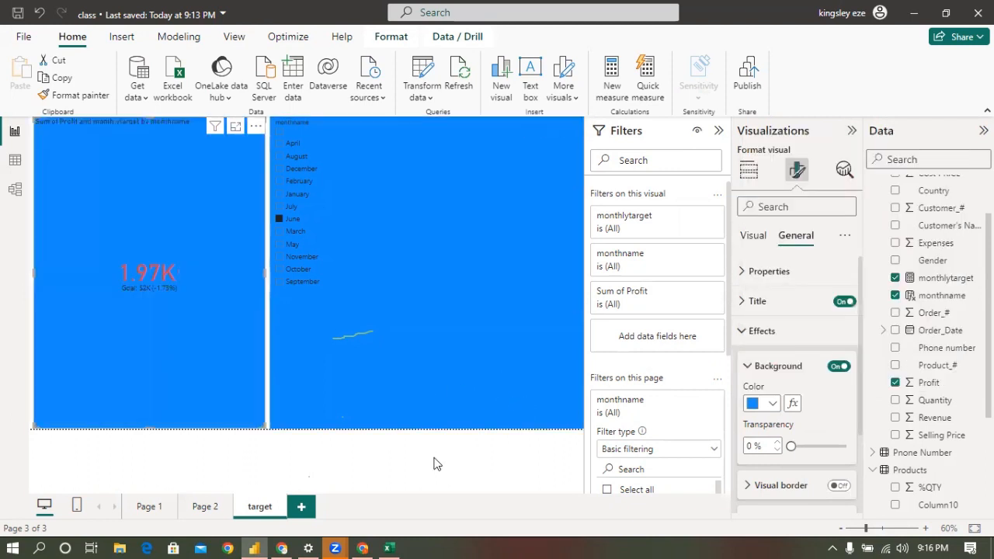
left_click(433, 464)
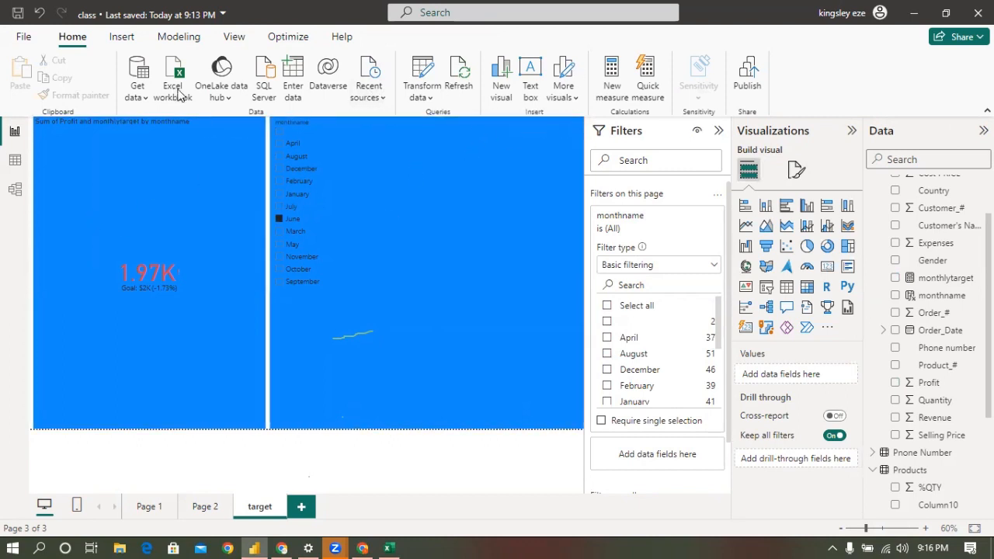
left_click(29, 37)
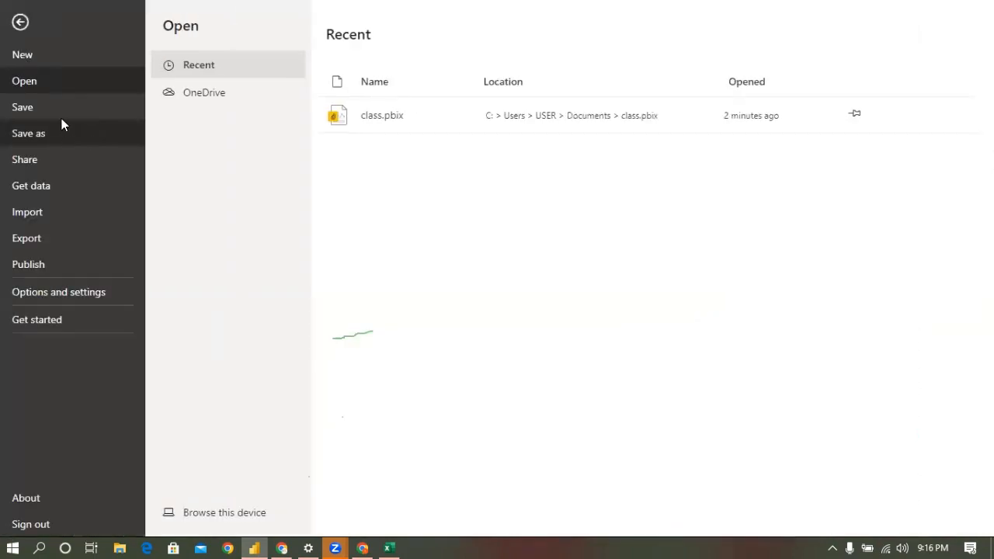
left_click(62, 111)
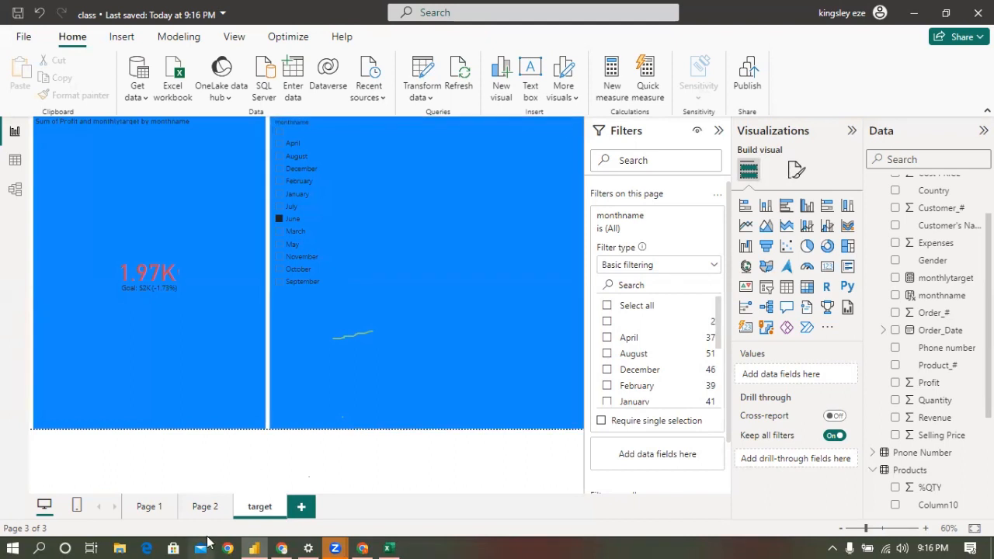
- Switch to Chrome and reload the published class report on its target page
left_click(284, 545)
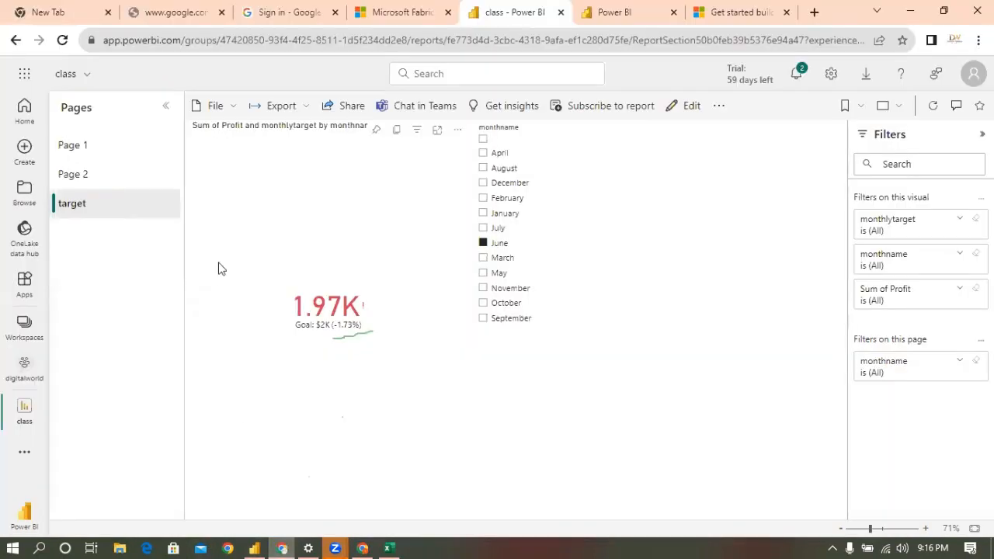
left_click(67, 39)
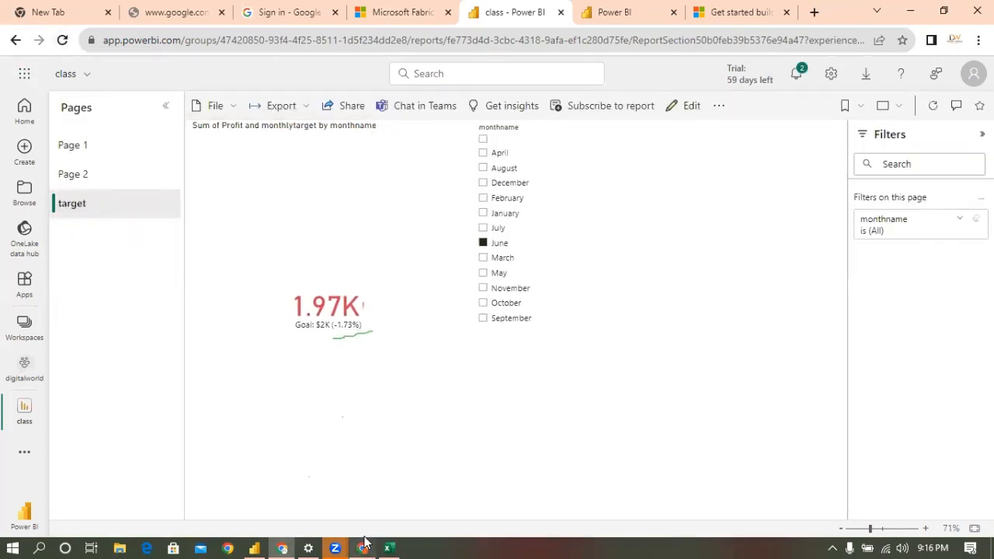
- Switch to Power BI Desktop and refresh the data of all the report's tables
left_click(254, 545)
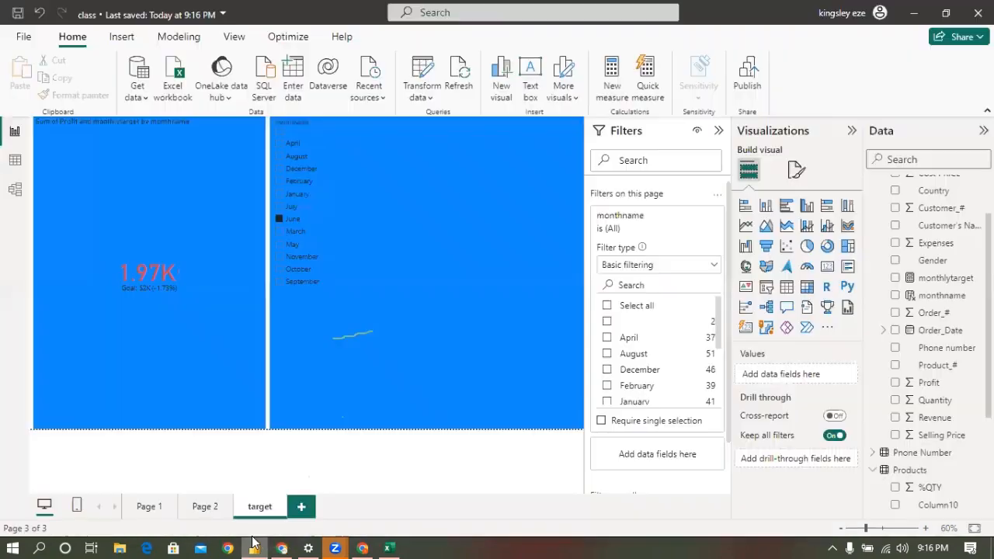
left_click(28, 38)
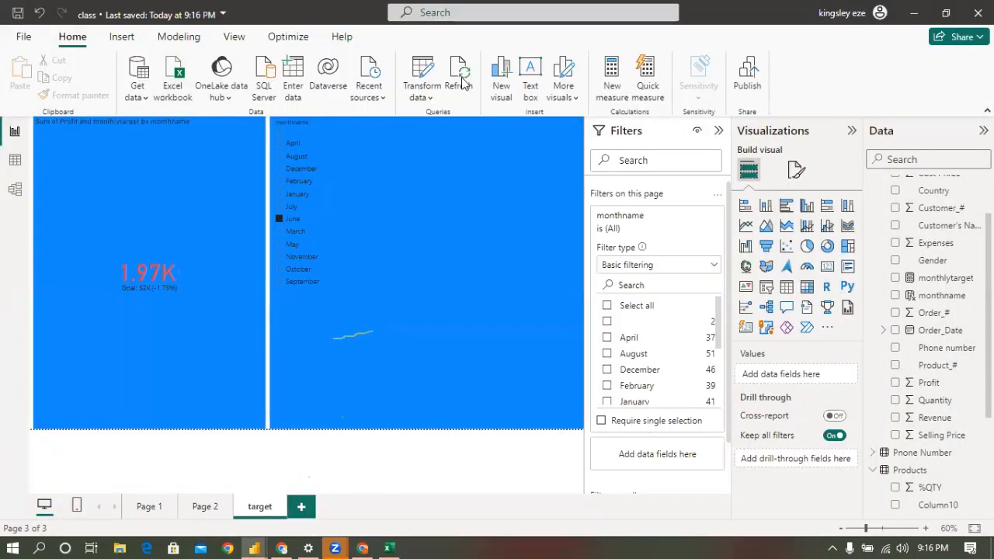
mouse_move(388, 544)
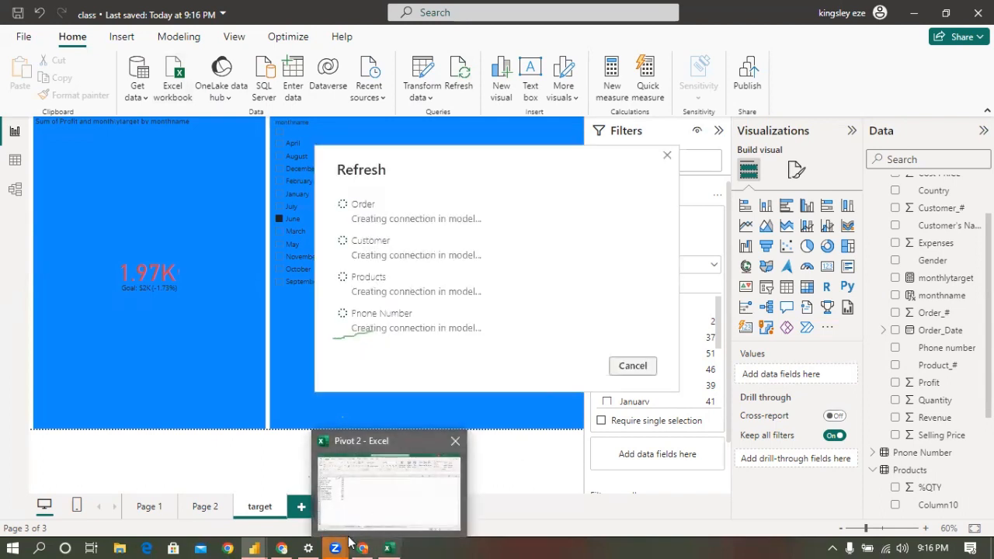
- Switch to Chrome, reload the published class report, and check Page 2, Page 1 and the target page
left_click(289, 541)
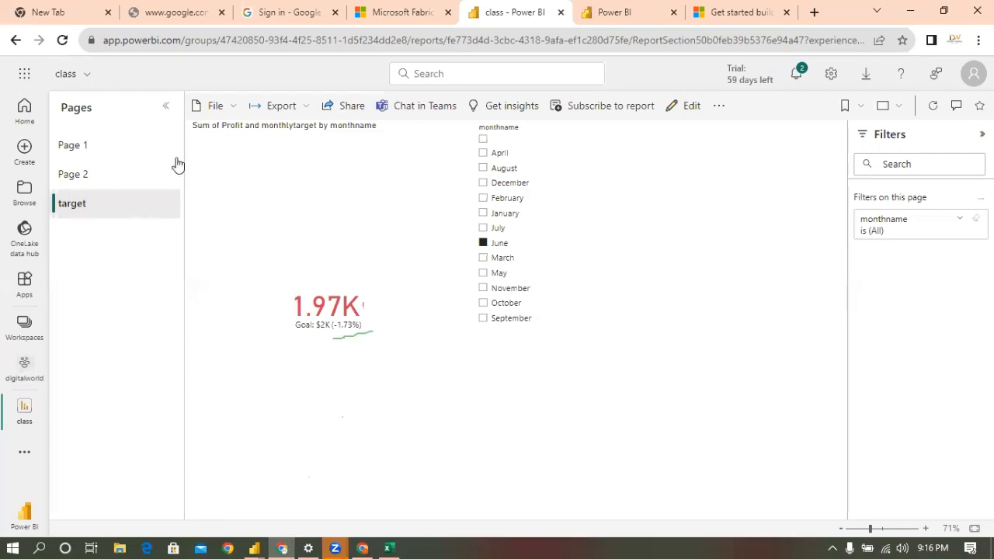
left_click(62, 39)
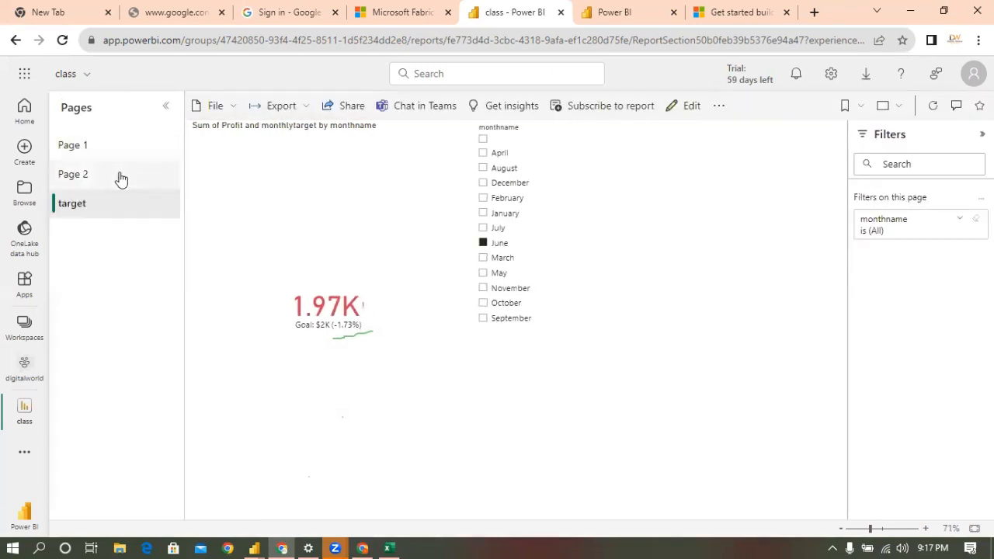
left_click(118, 178)
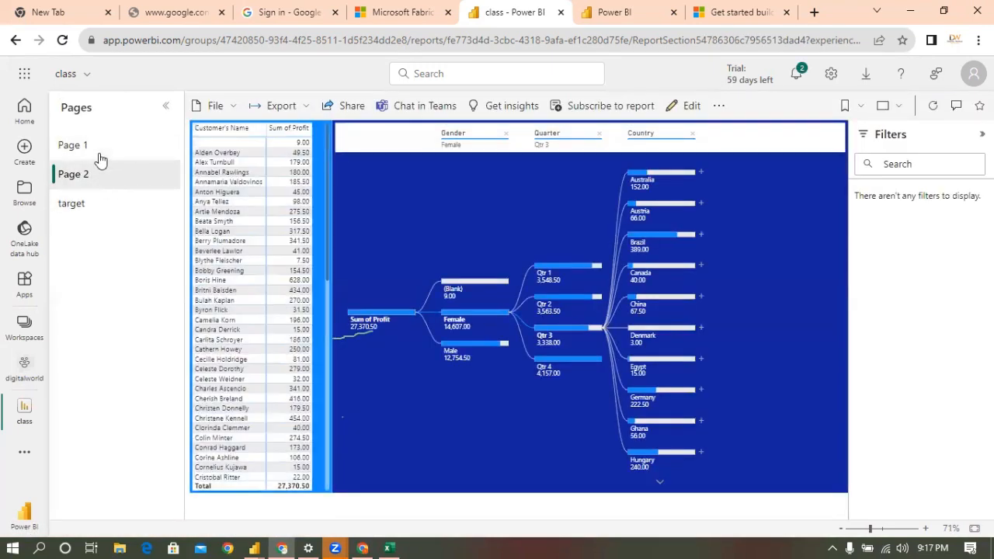
left_click(101, 159)
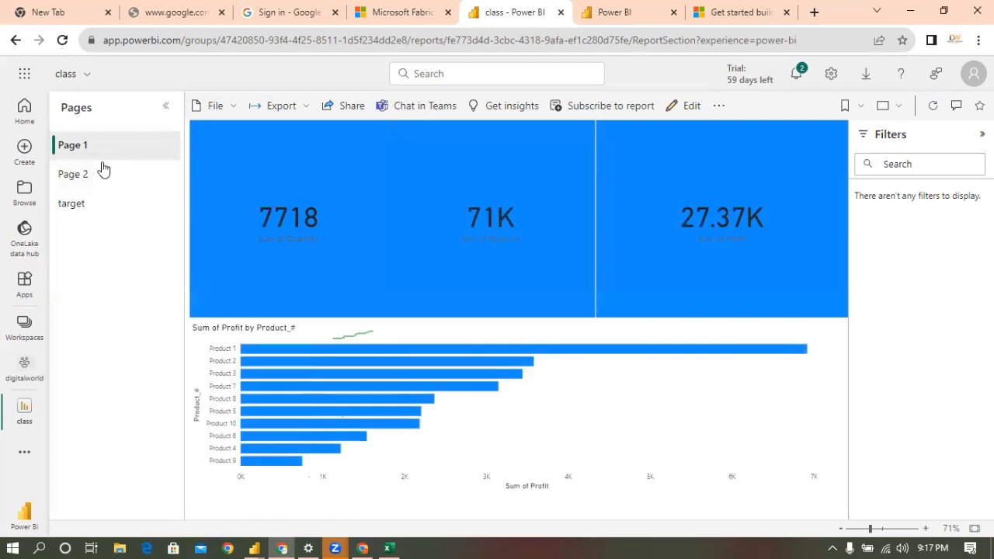
left_click(102, 211)
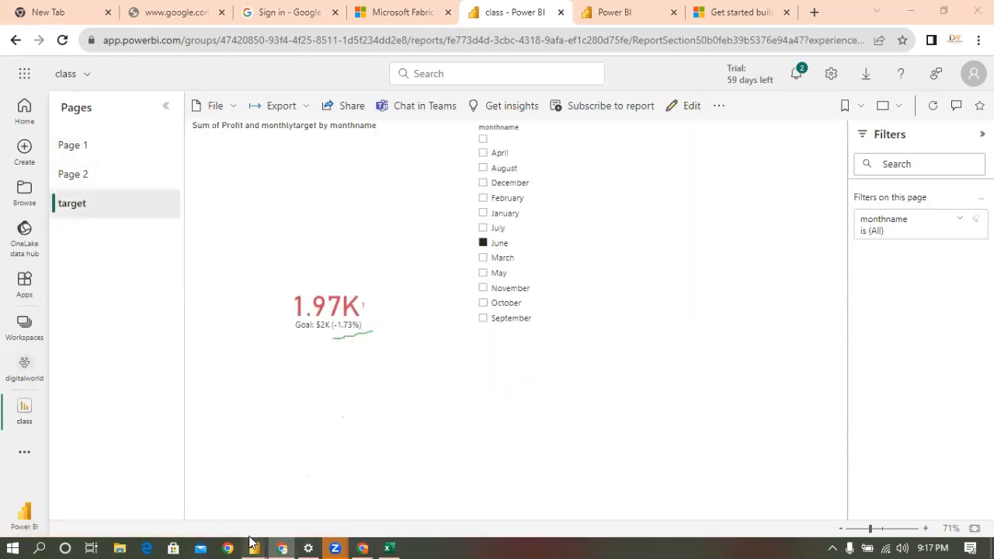
- Switch to Power BI Desktop, dismiss the data refresh results, and save the report's changes
mouse_move(254, 547)
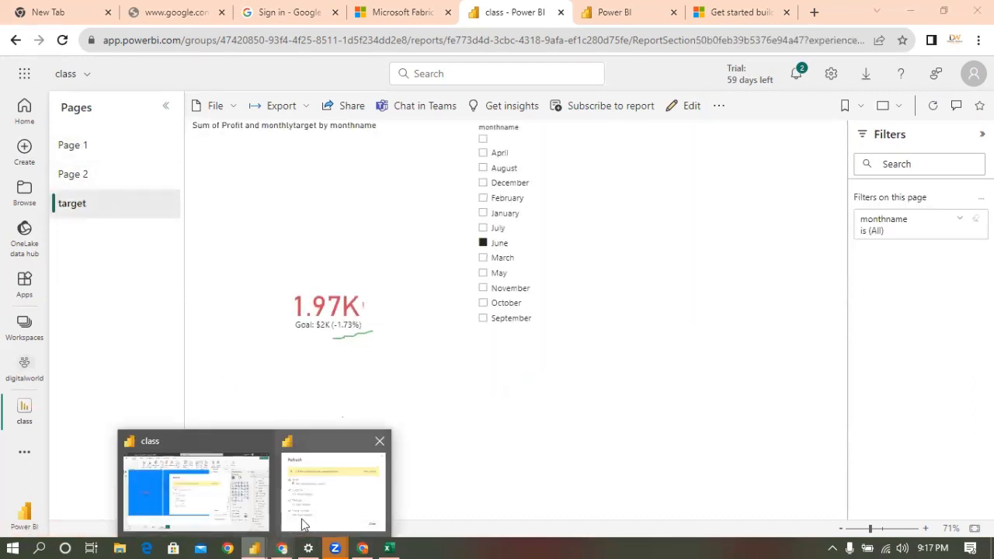
left_click(340, 478)
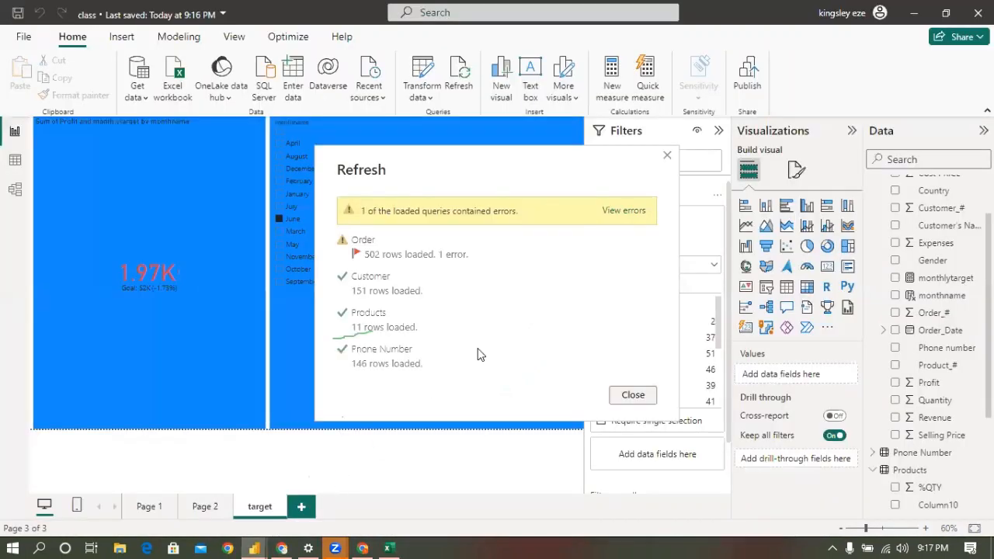
left_click(631, 396)
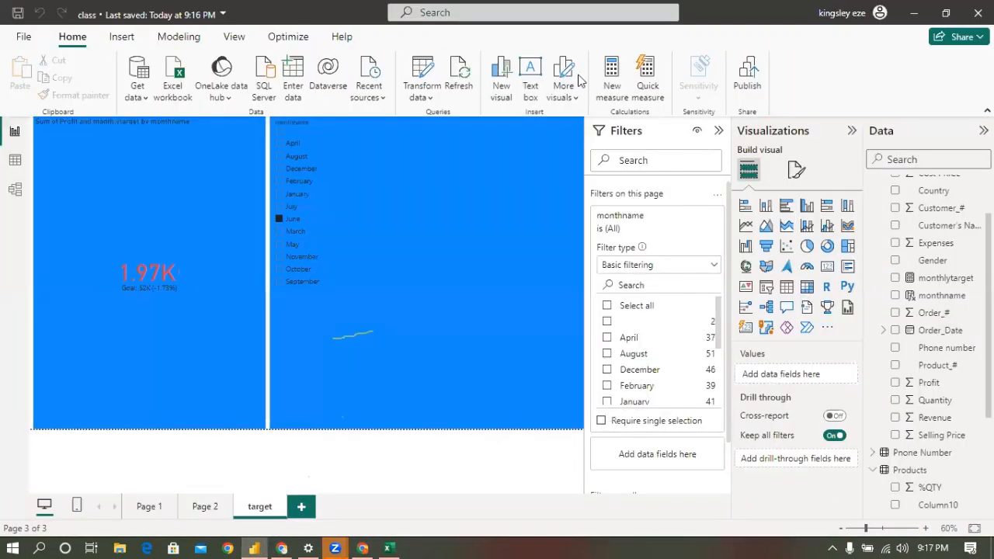
left_click(742, 77)
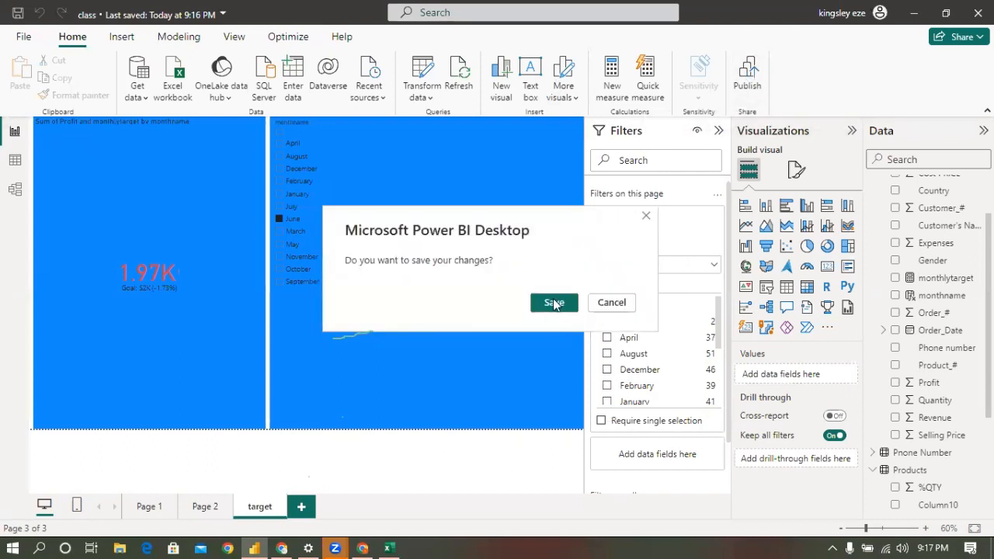
left_click(605, 303)
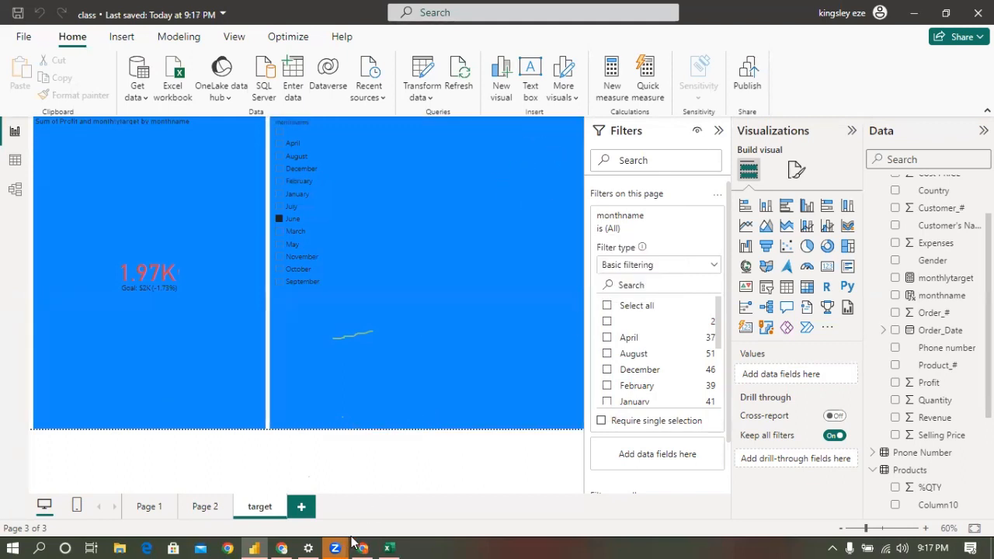
- Switch to Chrome and reload the class report to check its target page for the new background colors
left_click(281, 549)
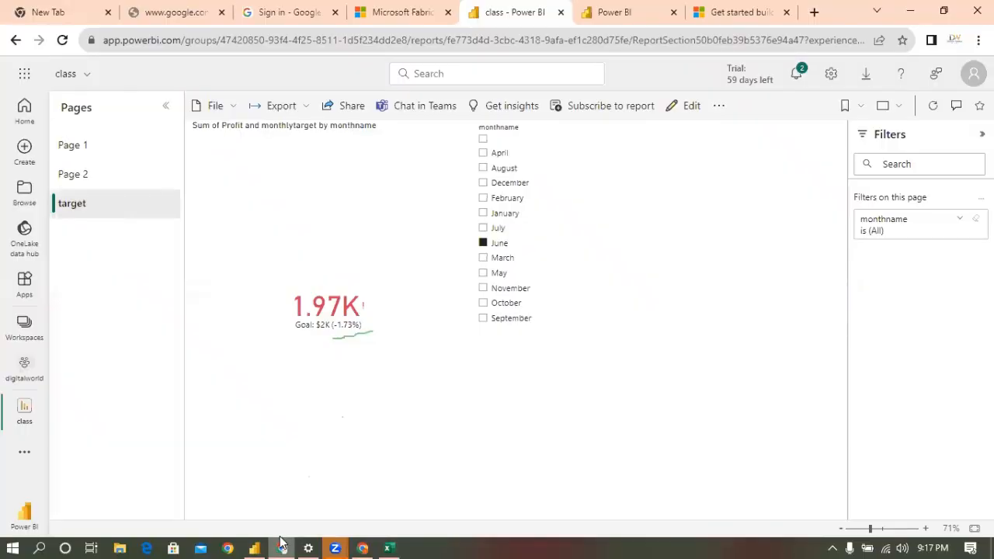
left_click(63, 41)
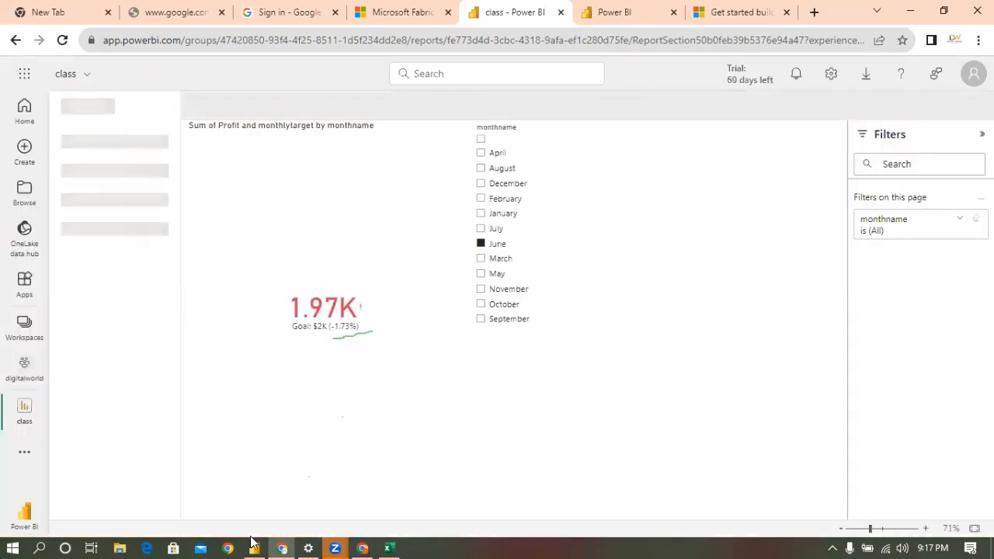
- Switch to Power BI Desktop, save the changes, and publish the report to the digitalworld workspace, replacing the existing class dataset
left_click(259, 545)
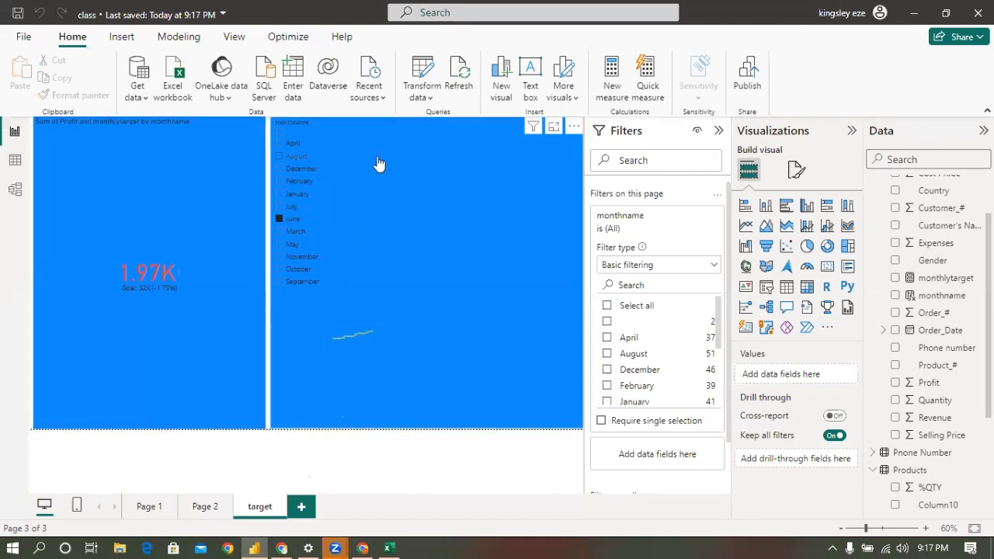
left_click(742, 84)
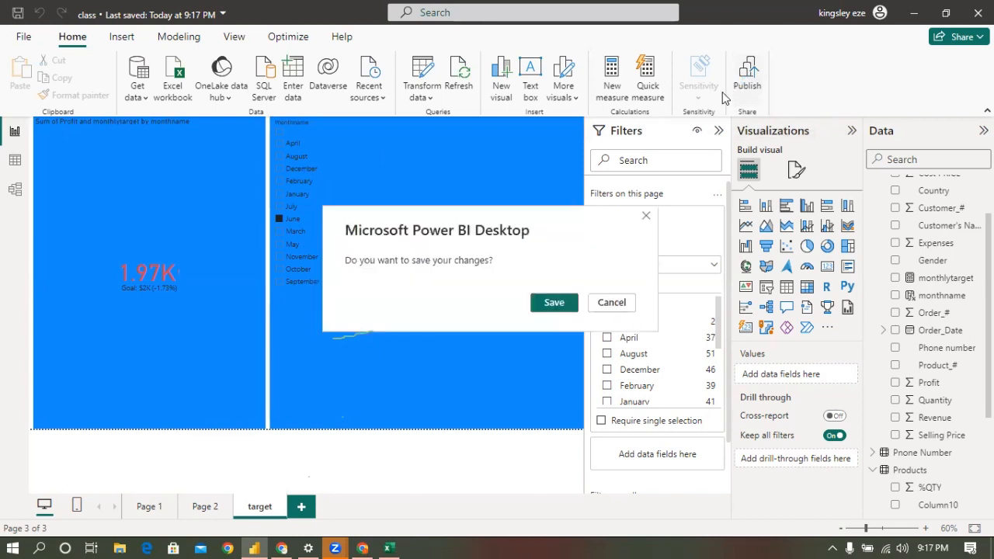
left_click(556, 302)
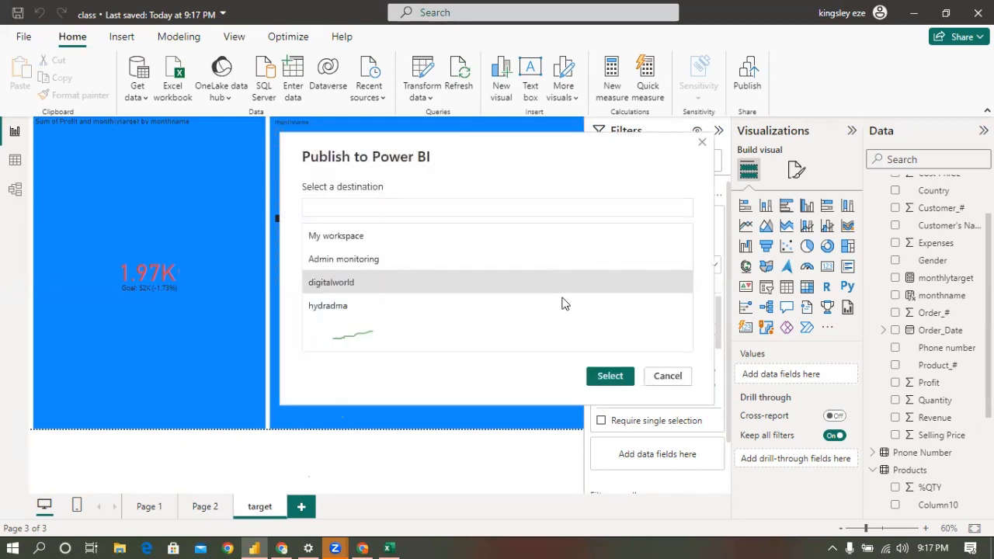
left_click(610, 379)
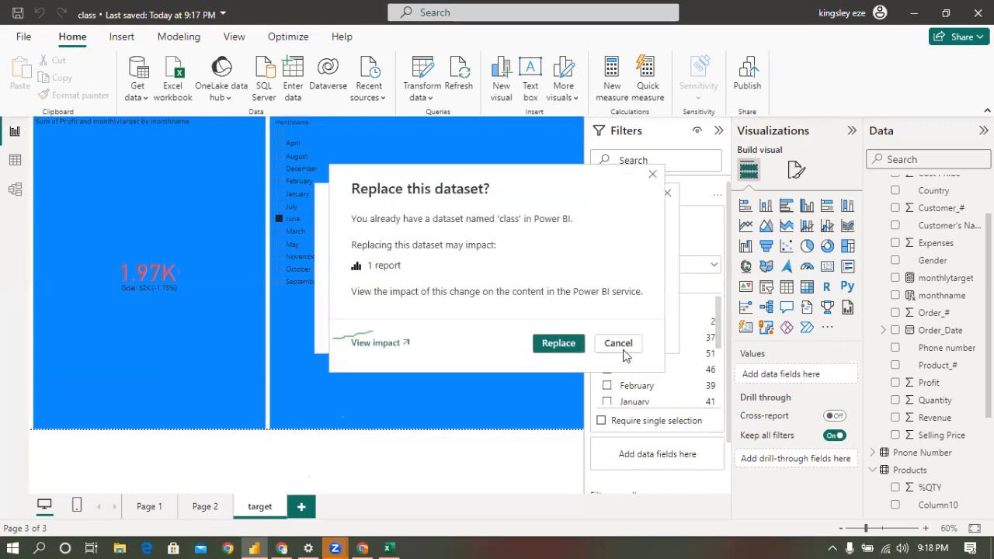
left_click(558, 343)
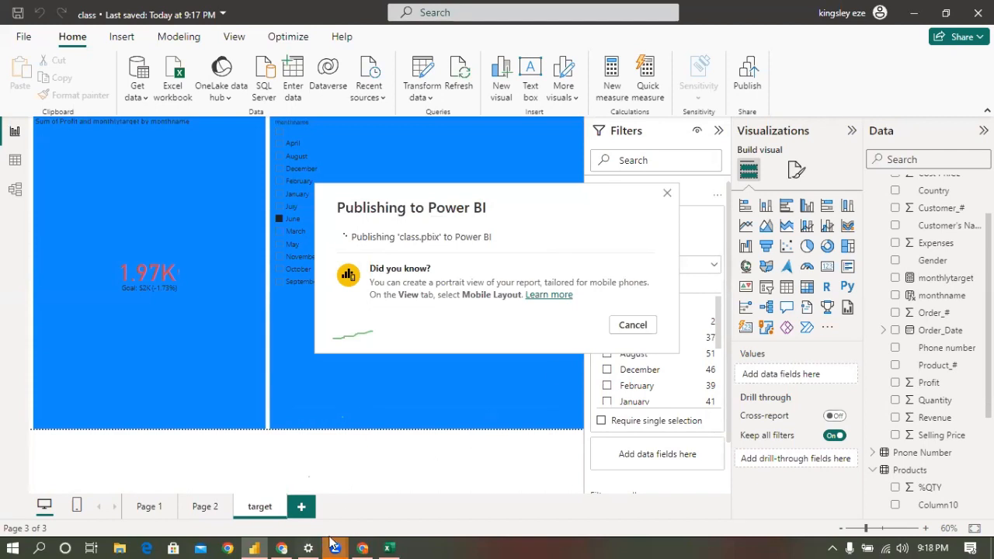
- Switch to Chrome, reload the republished class report, and view its target page and Page 1
left_click(280, 544)
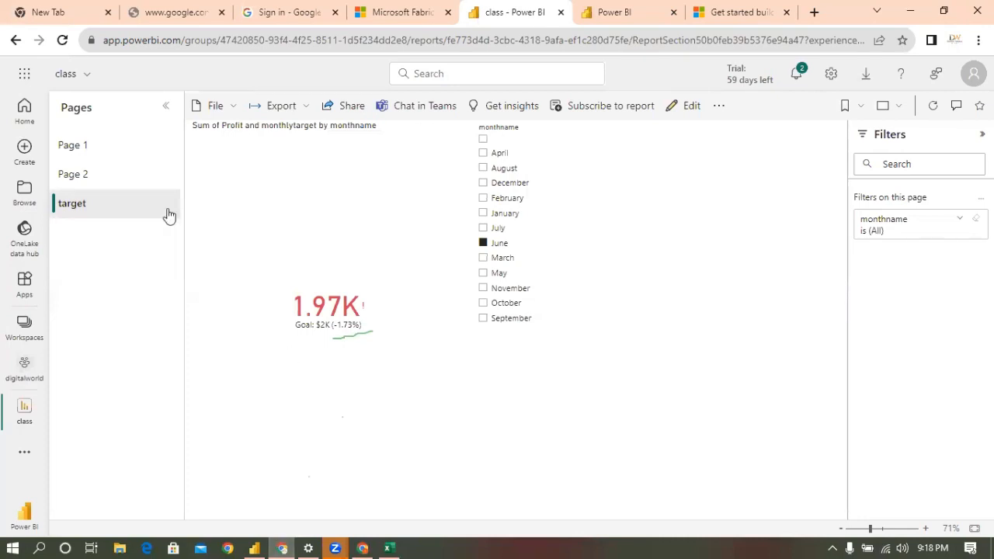
left_click(65, 40)
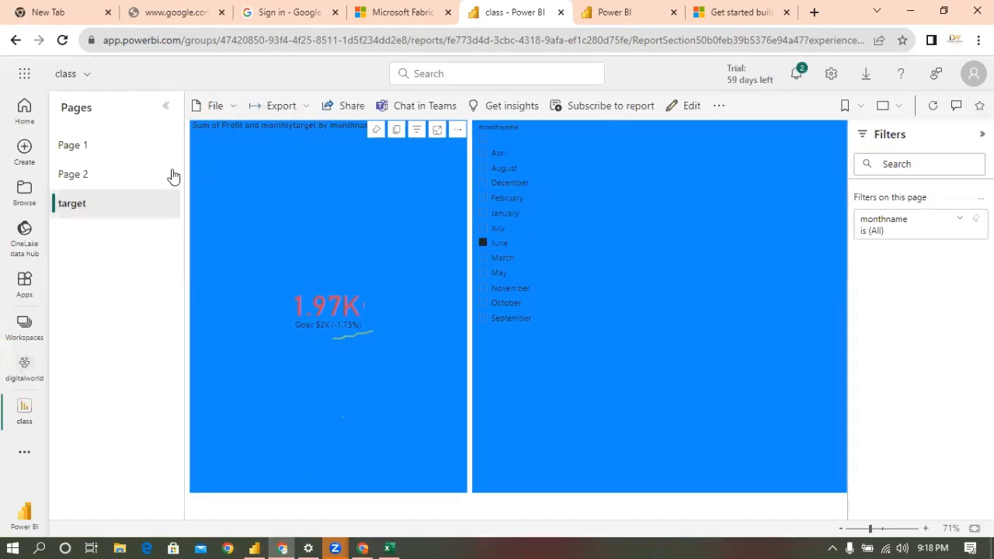
left_click(97, 160)
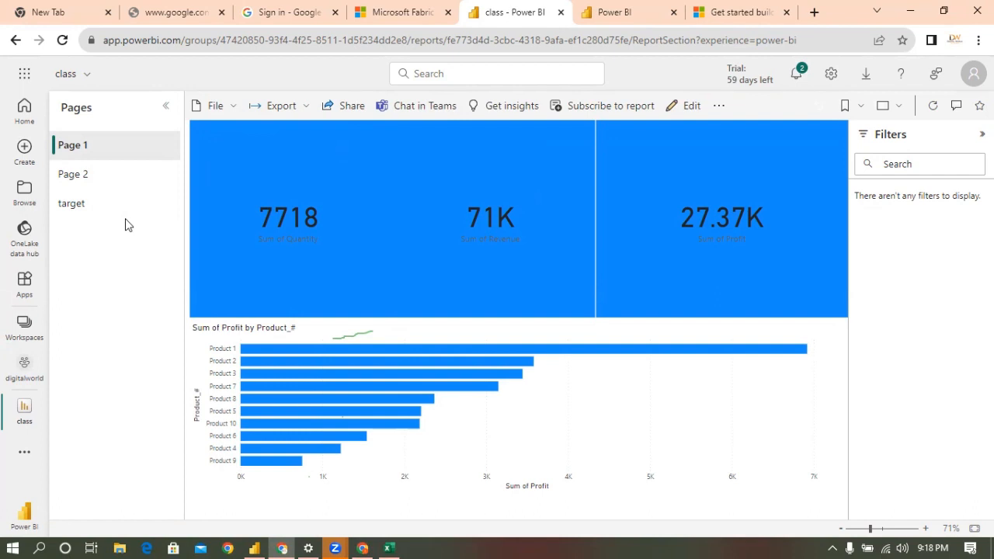
- Generate the secure website or portal embed code for the class report and select its embed link
left_click(225, 115)
mouse_move(258, 239)
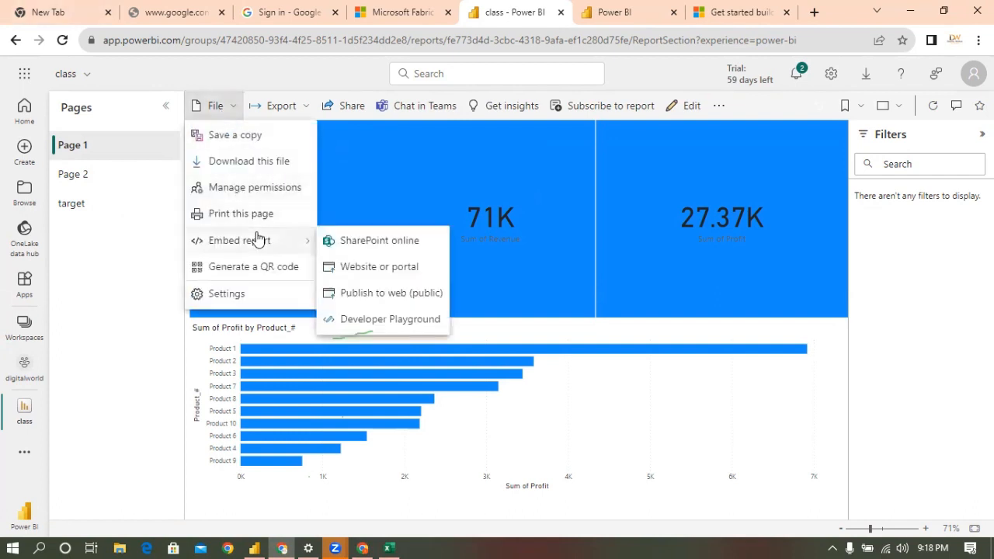
left_click(417, 275)
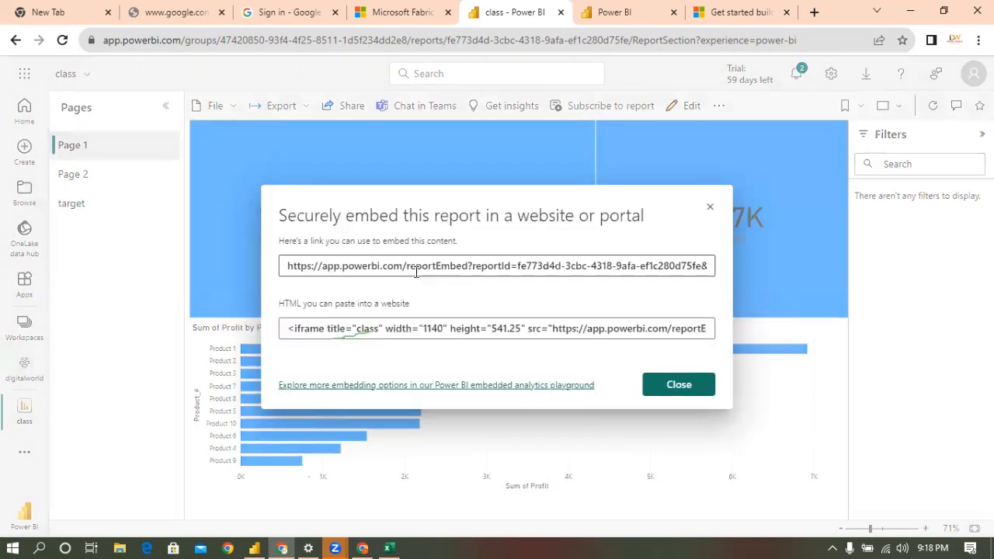
left_click(439, 275)
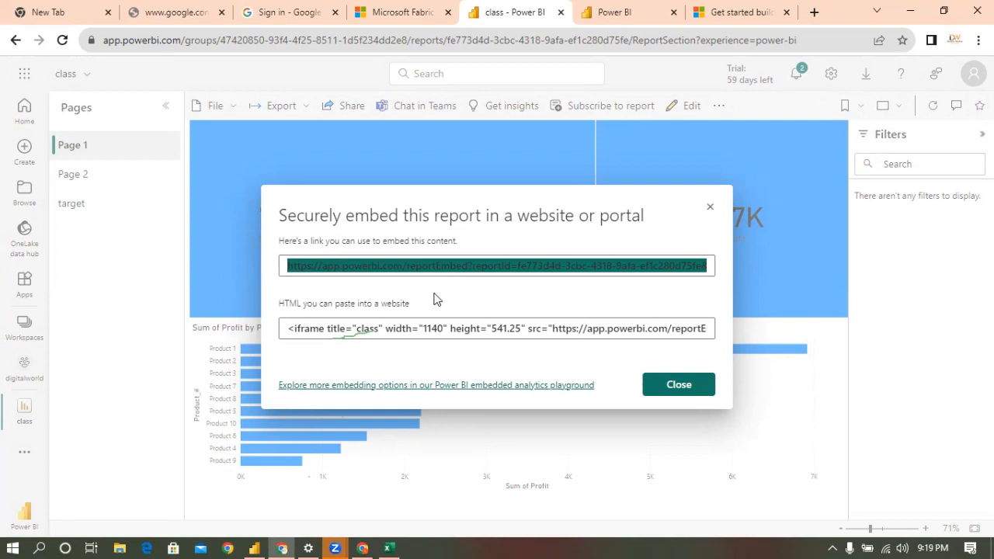
- Select the HTML iframe code and the embed link in turn, and close the secure embed dialog
left_click(407, 328)
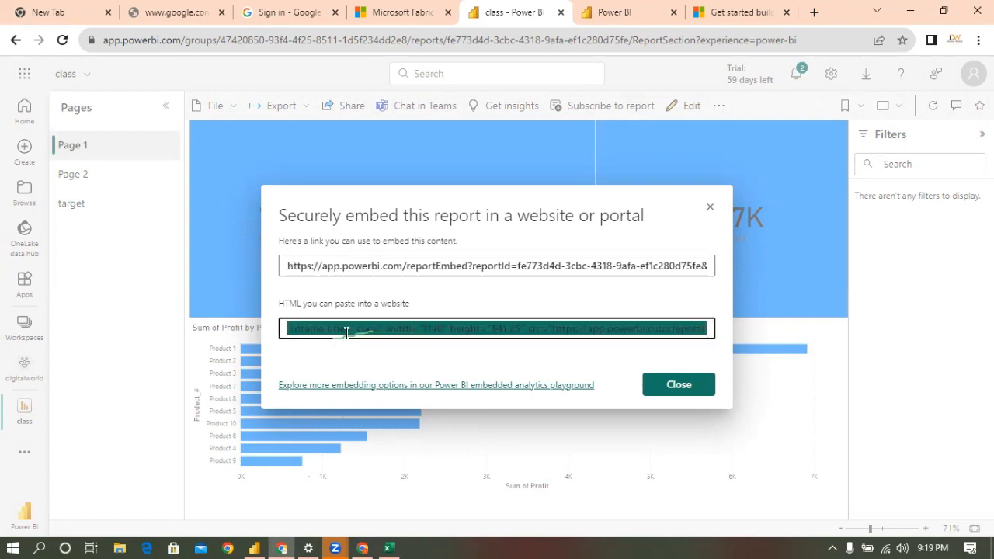
left_click(420, 266)
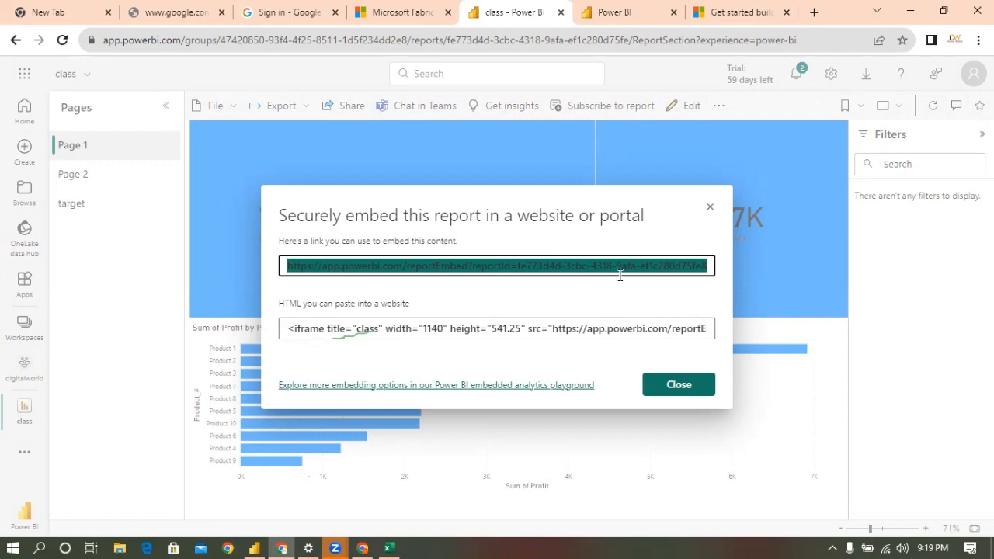
left_click(630, 331)
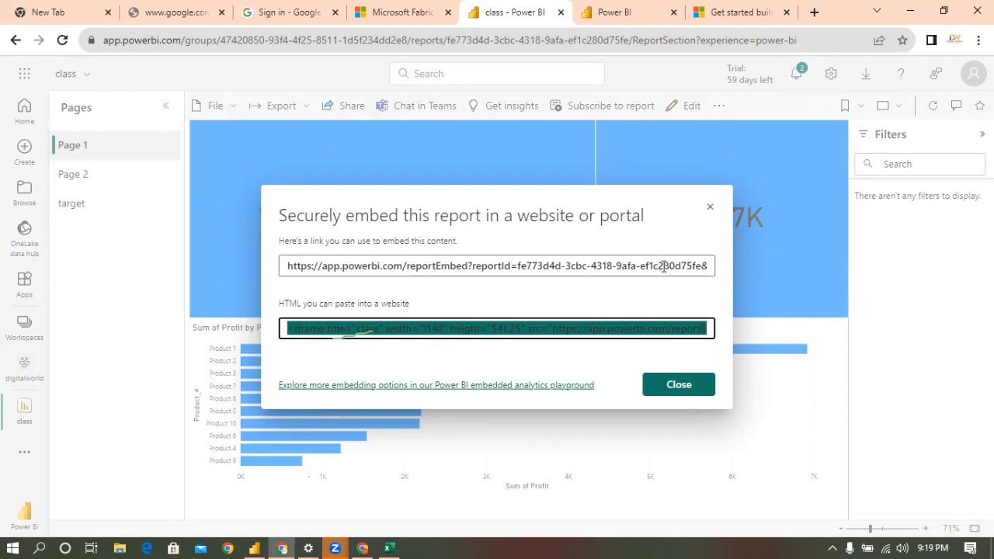
left_click(708, 208)
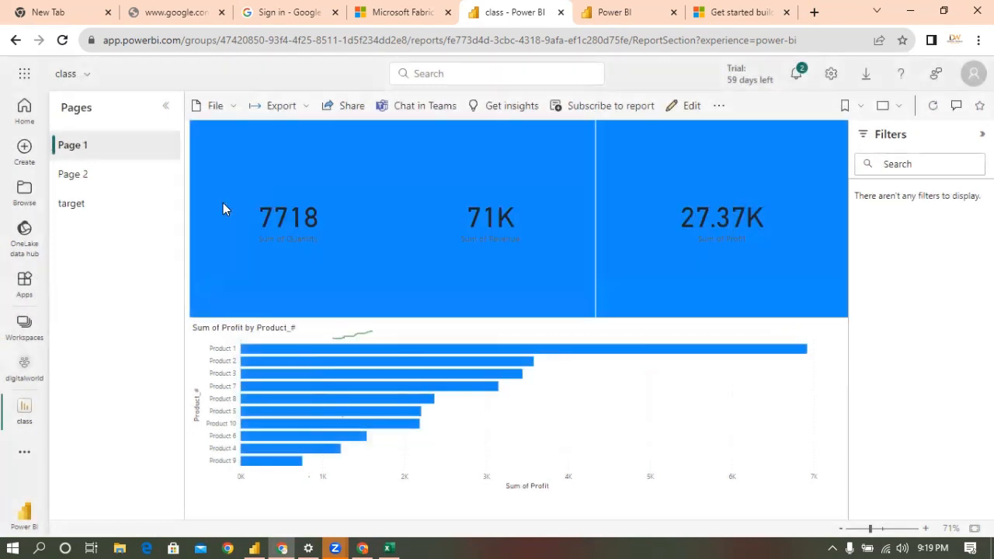
- Generate a QR code for the class report, view it, and close it without downloading
left_click(283, 109)
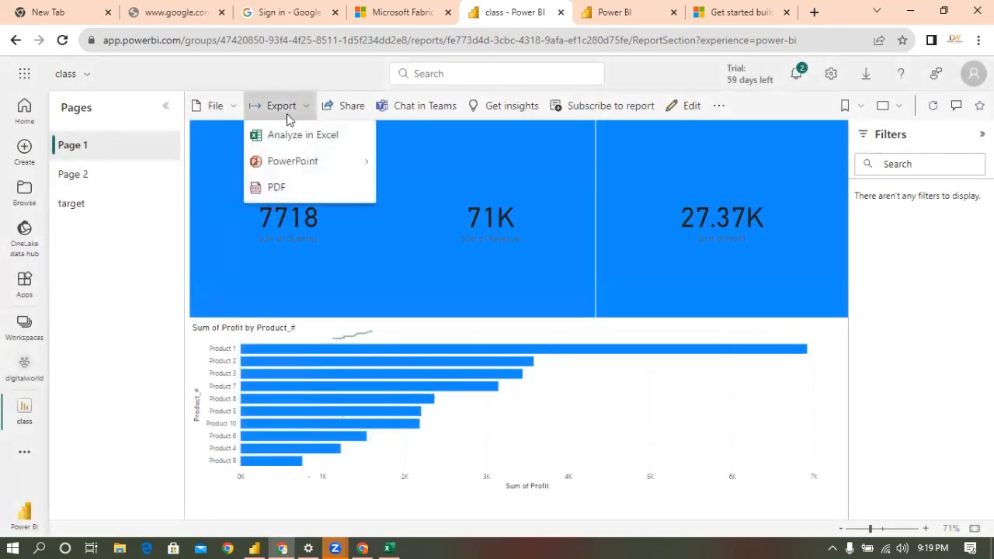
left_click(239, 104)
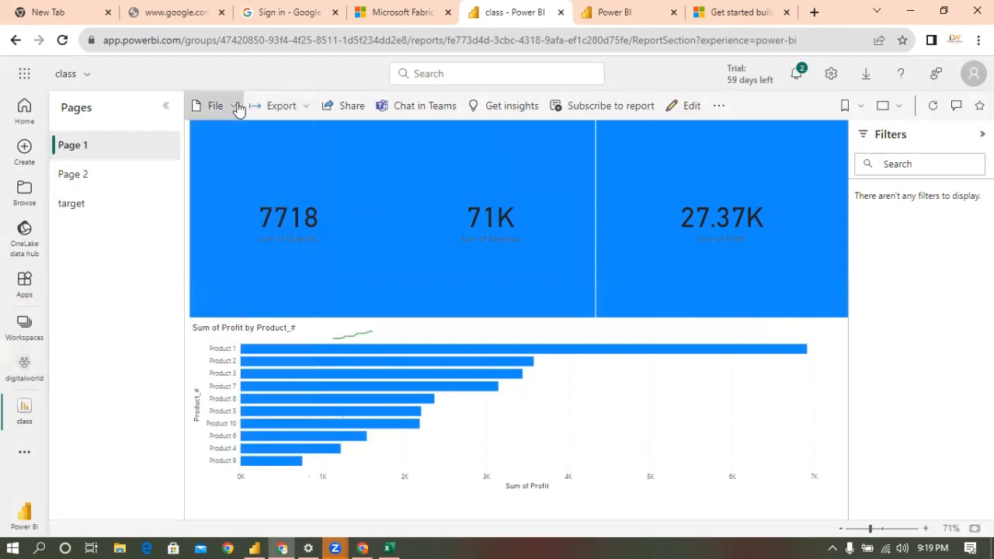
left_click(238, 106)
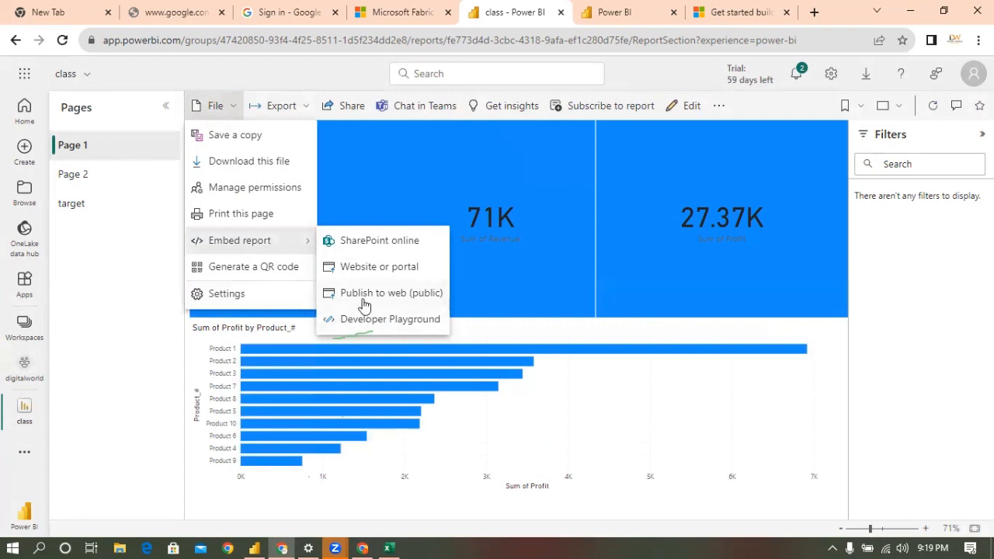
left_click(260, 268)
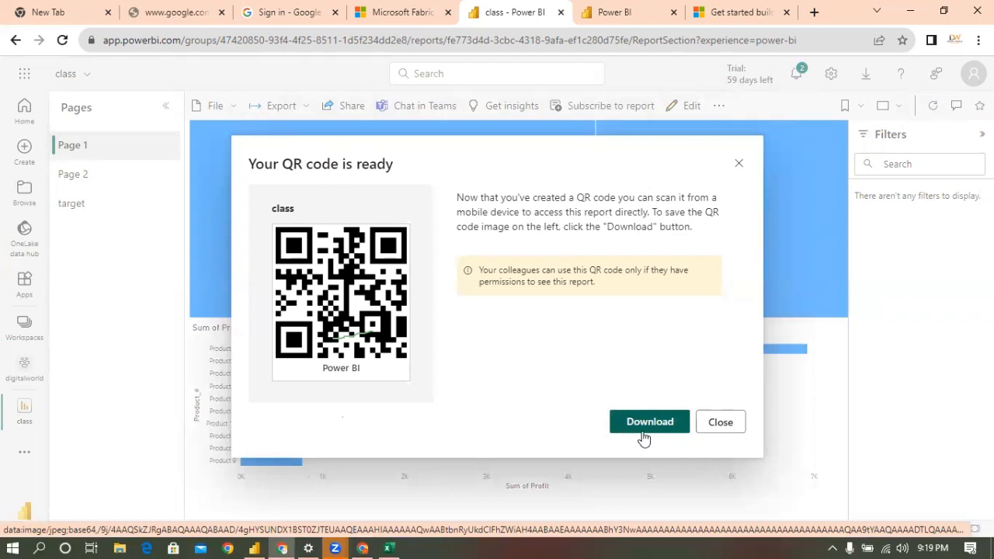
left_click(720, 422)
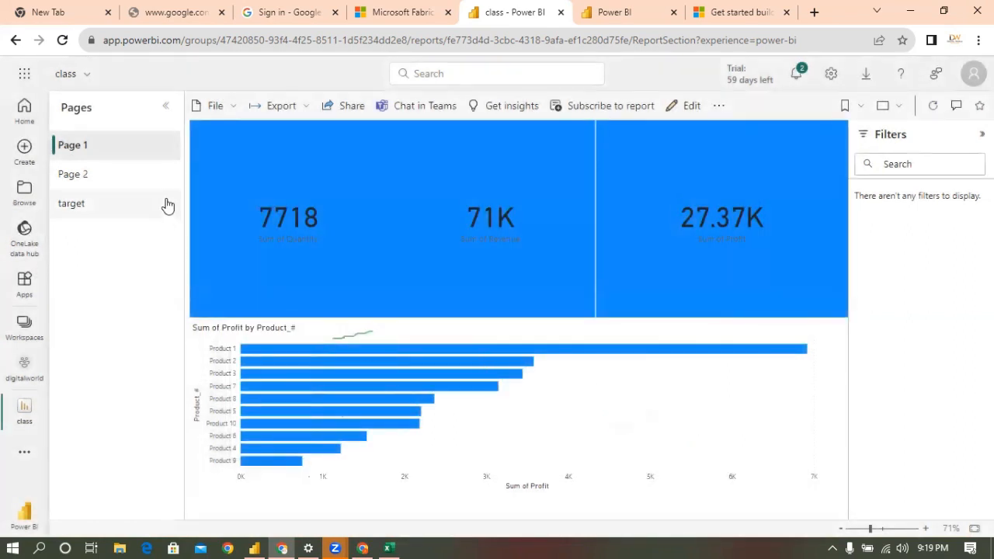
- Try to publish the class report to the web as a public embed
left_click(223, 114)
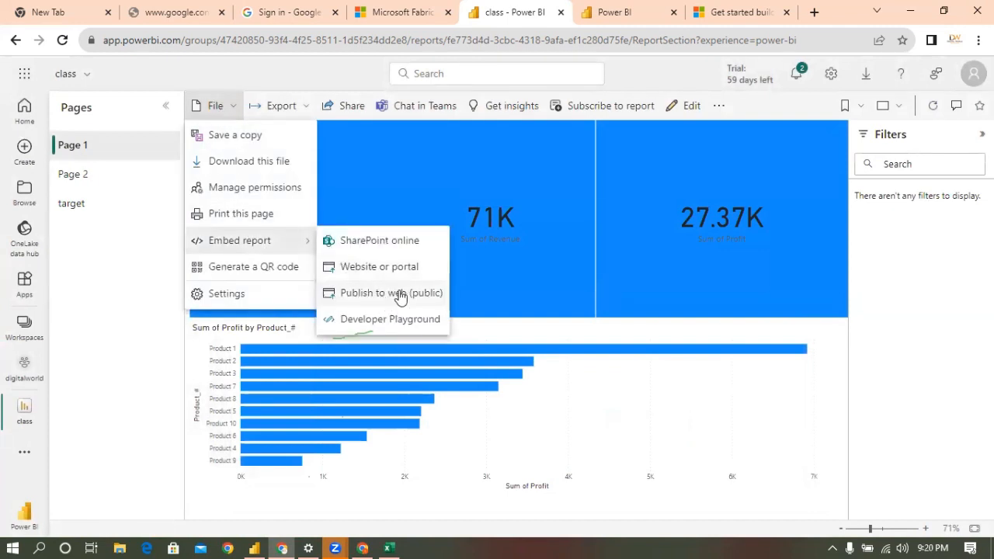
left_click(400, 295)
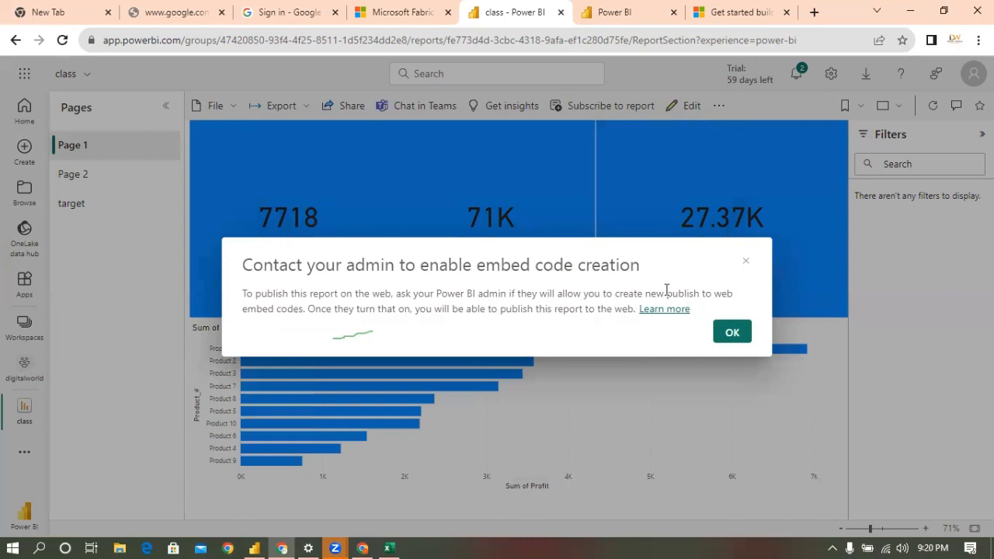
left_click(744, 330)
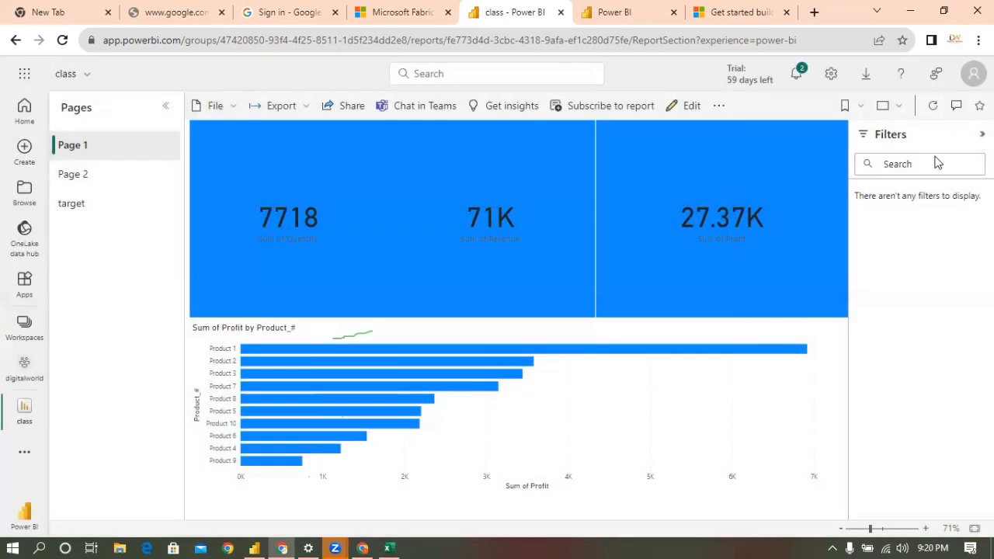
- Open the tenant settings of the Admin portal and dismiss the domains tip
left_click(831, 73)
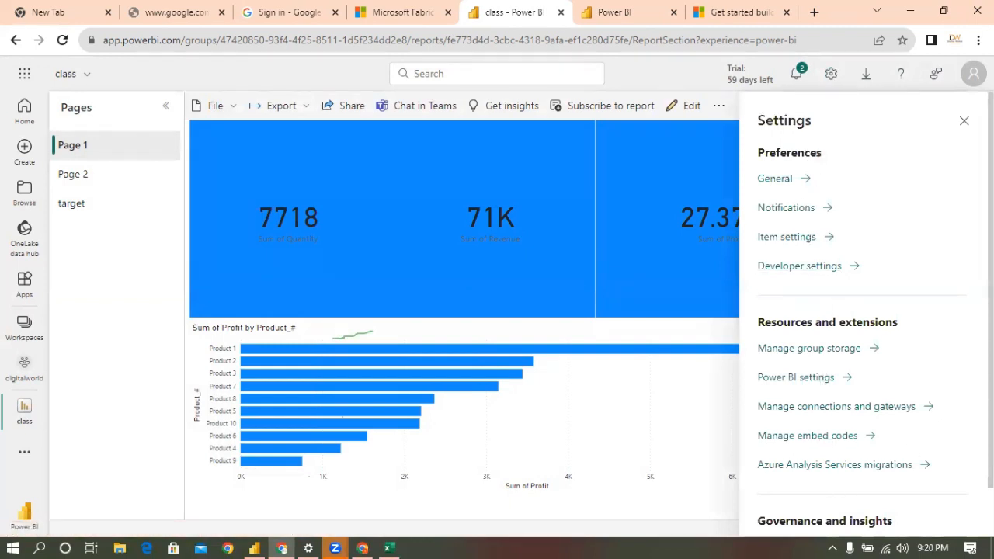
scroll(839, 472, "down", 2)
scroll(803, 495, "up", 2)
scroll(938, 525, "down", 2)
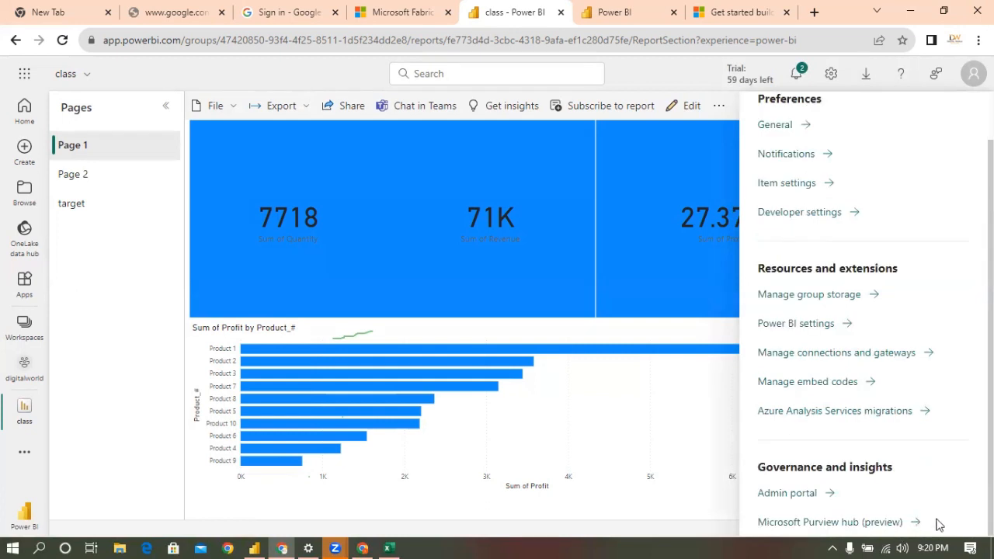
left_click(796, 496)
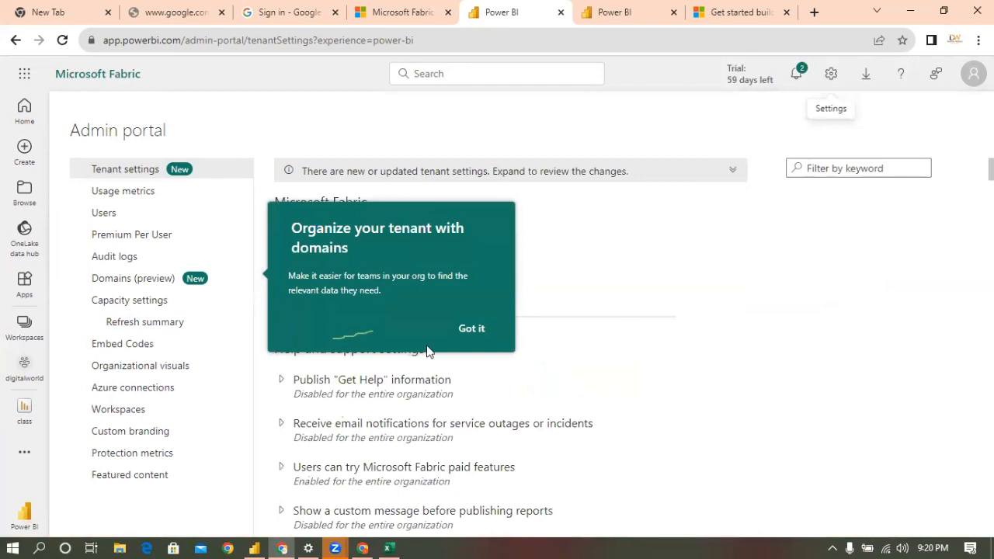
left_click(470, 330)
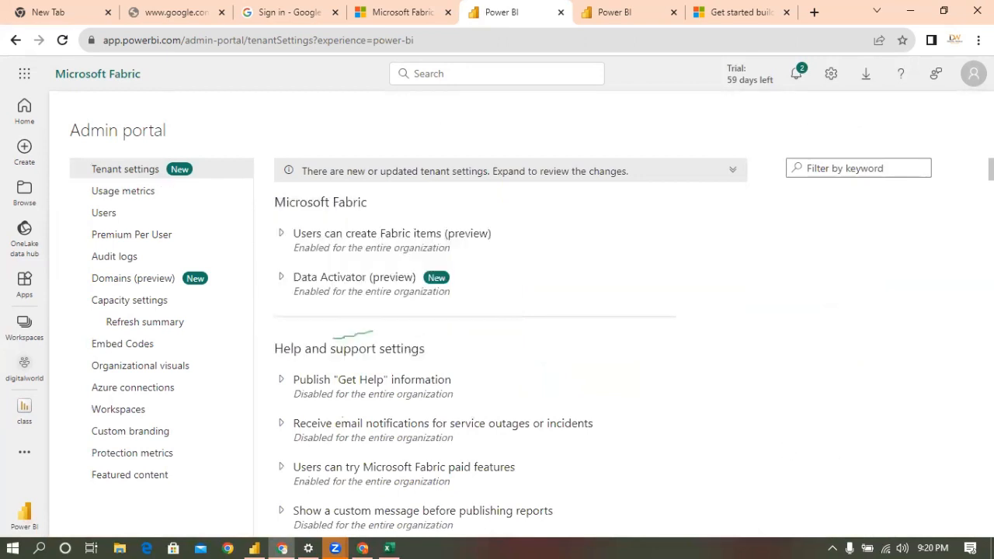
- Allow users to create new embed codes in the Publish to web tenant setting, and apply the change for the entire organization
scroll(474, 341, "down", 7)
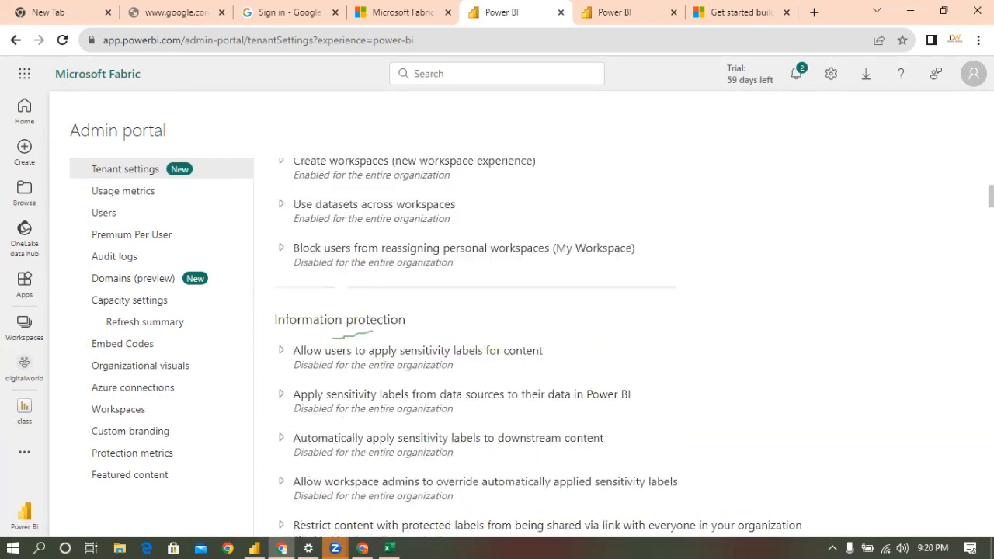
scroll(473, 342, "down", 2)
scroll(473, 342, "down", 2)
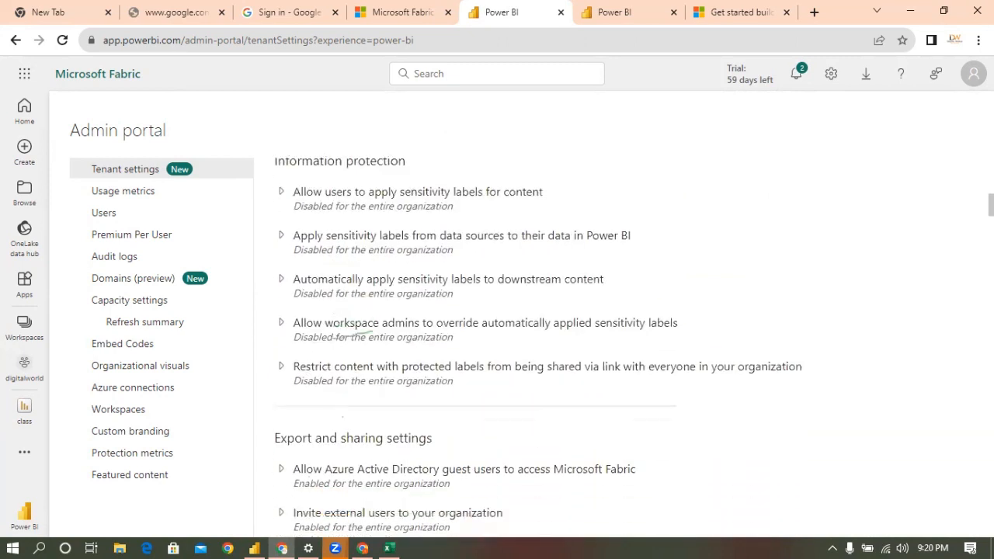
scroll(474, 341, "down", 1)
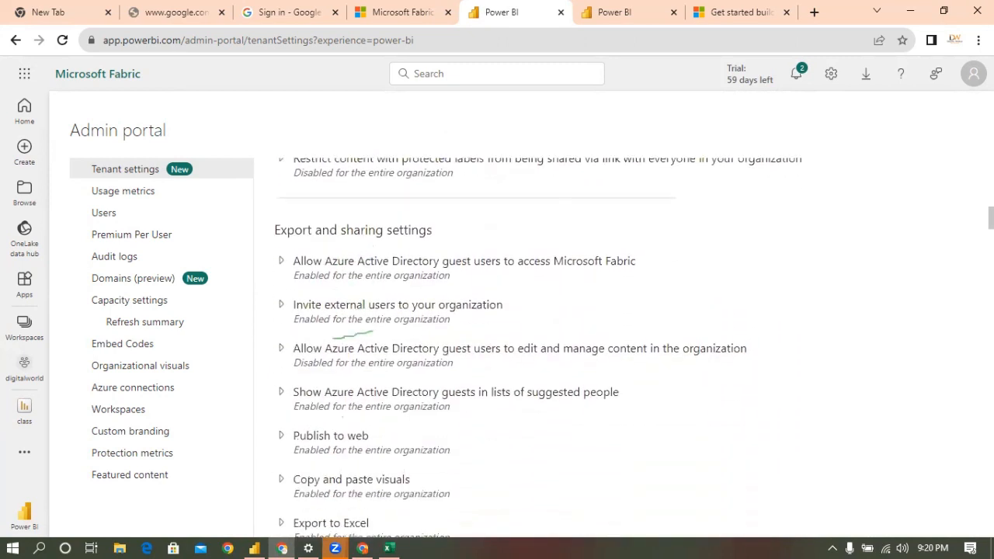
left_click(289, 439)
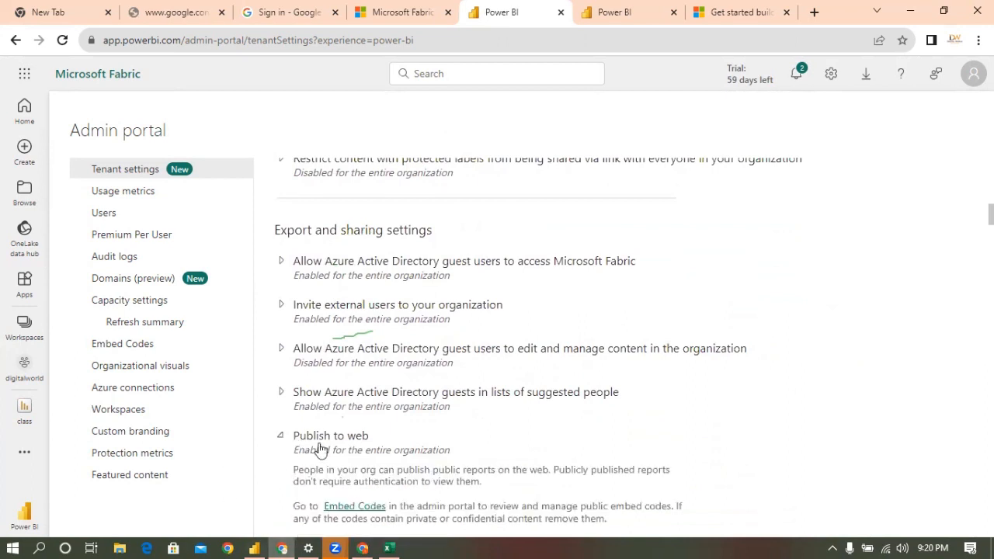
scroll(497, 342, "down", 2)
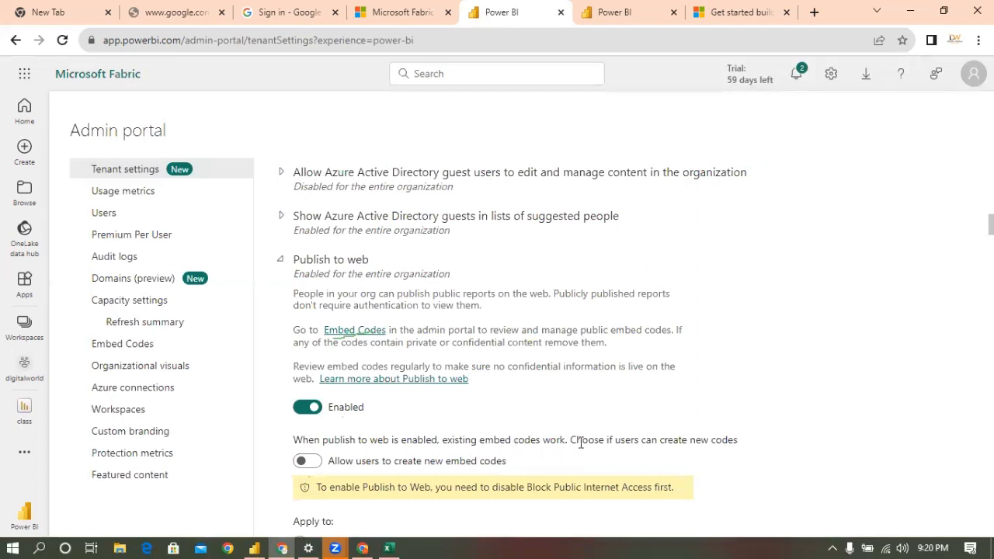
left_click(305, 462)
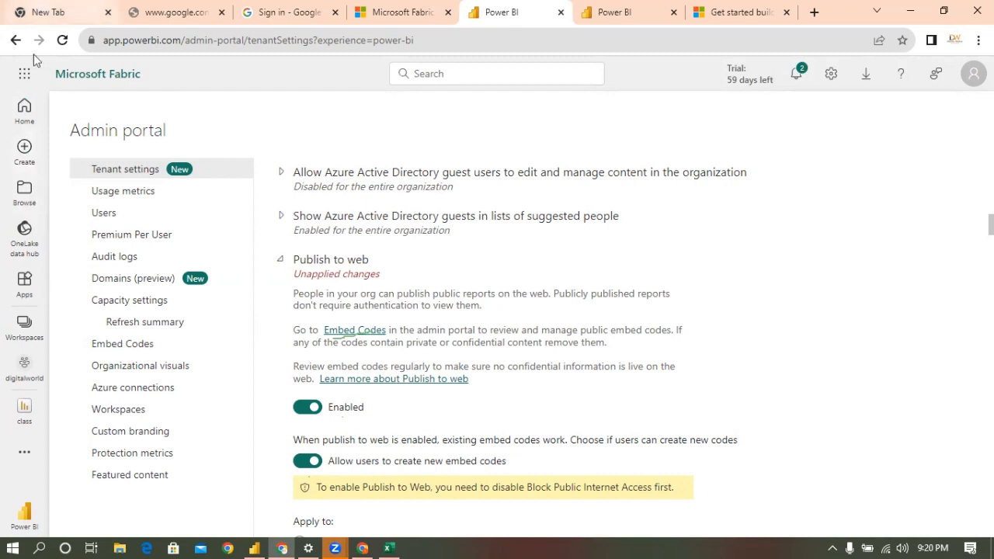
left_click(24, 411)
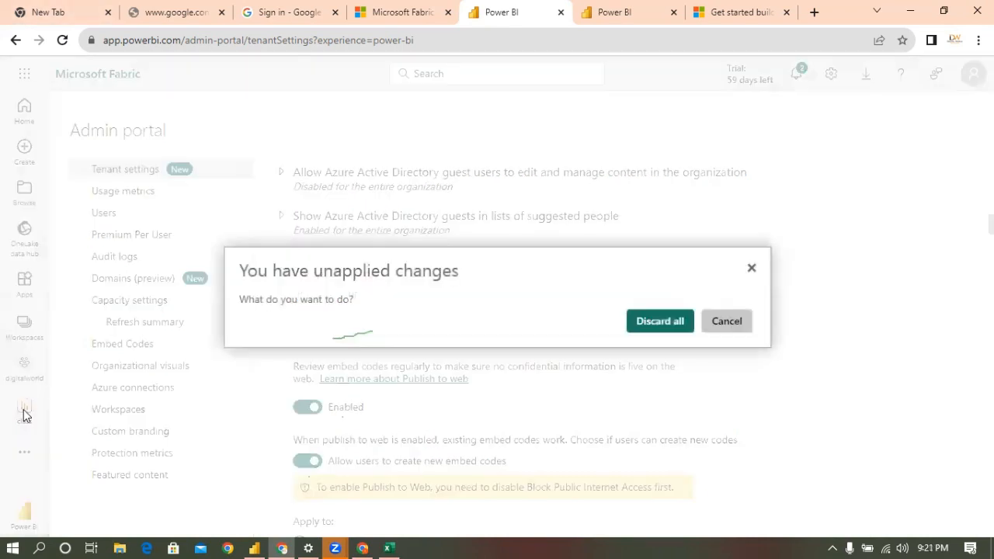
left_click(727, 326)
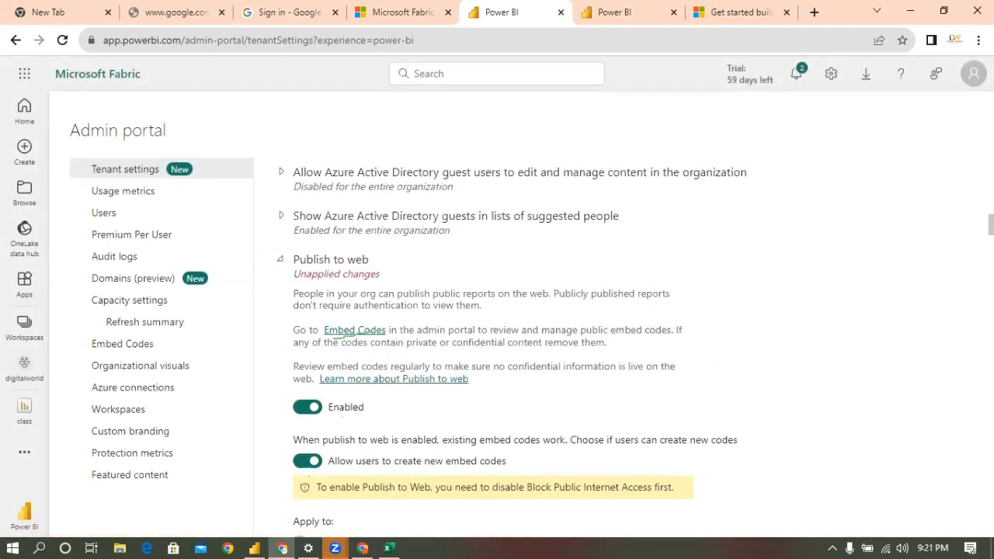
scroll(614, 388, "down", 2)
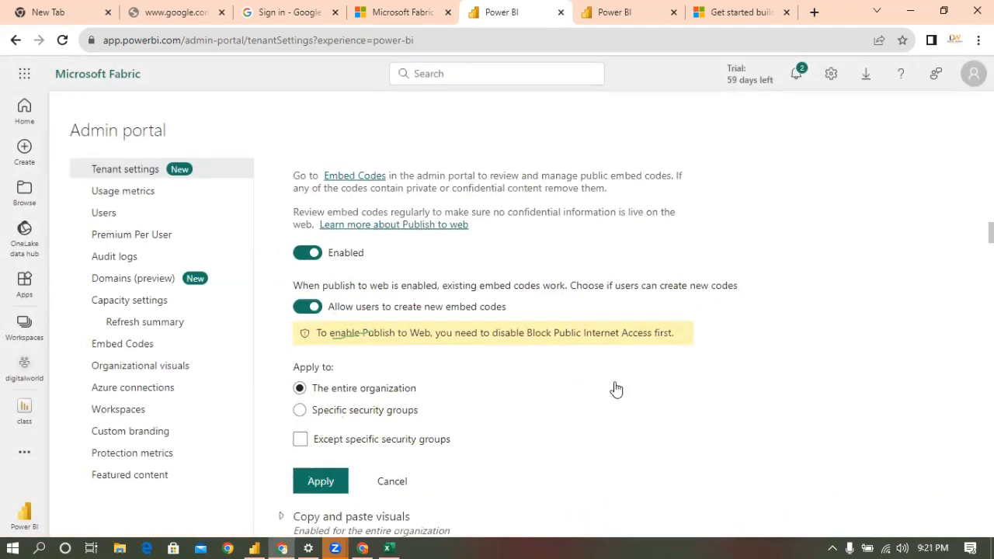
left_click(310, 487)
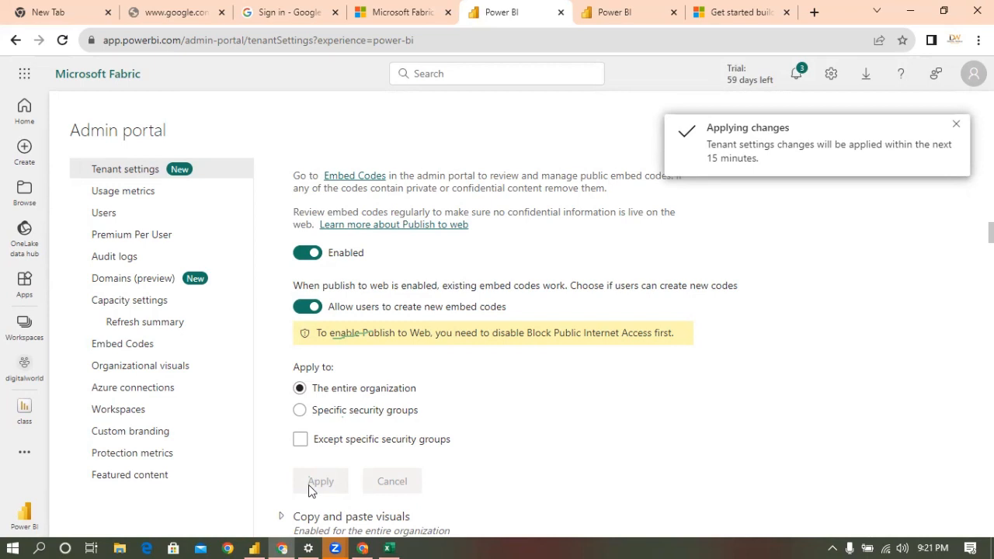
- Return to the class report and publish it to the web as a public embed
left_click(26, 425)
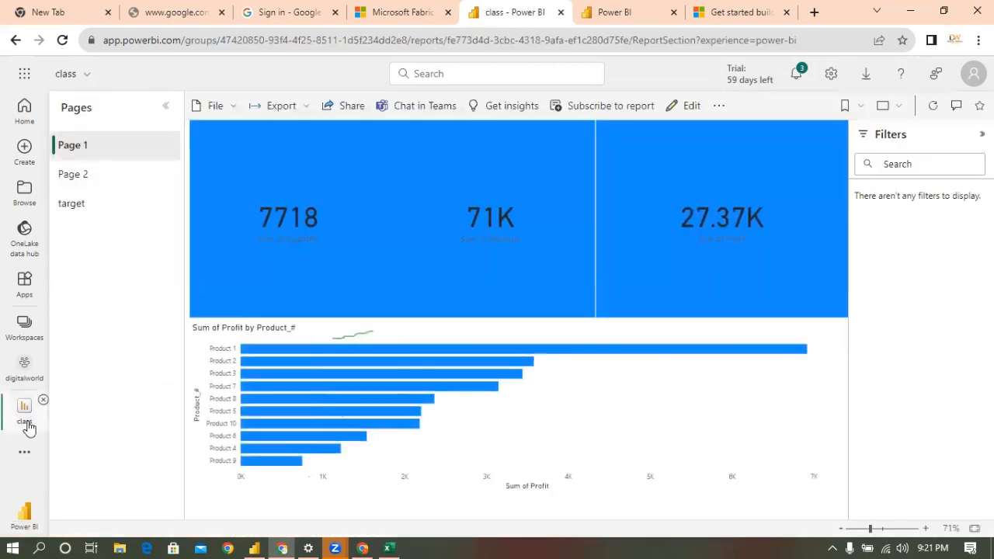
left_click(231, 108)
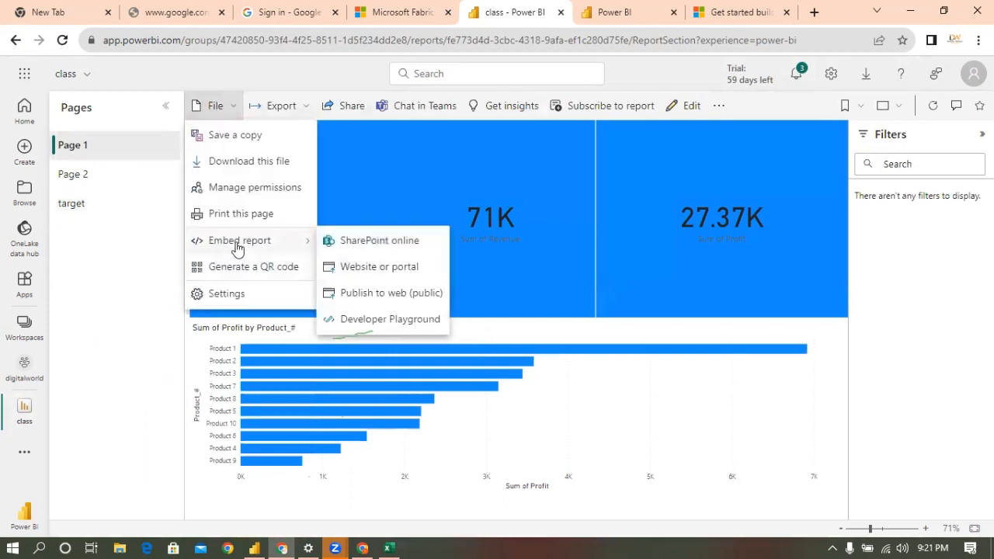
left_click(395, 292)
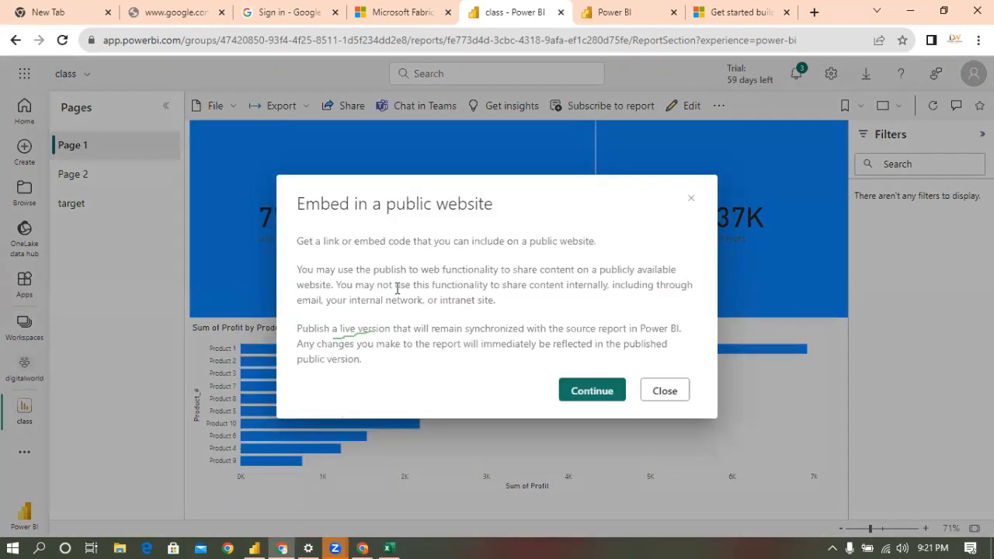
left_click(590, 393)
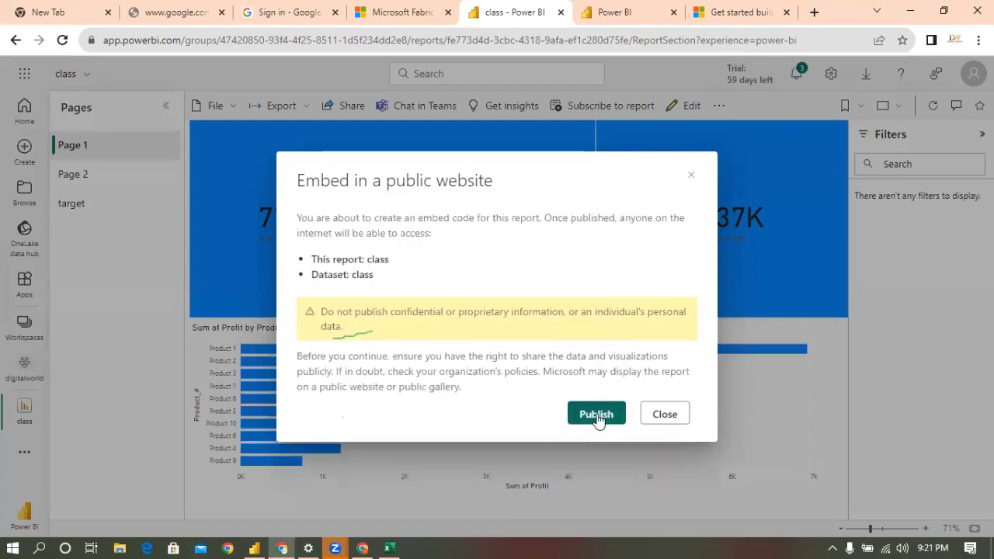
left_click(596, 415)
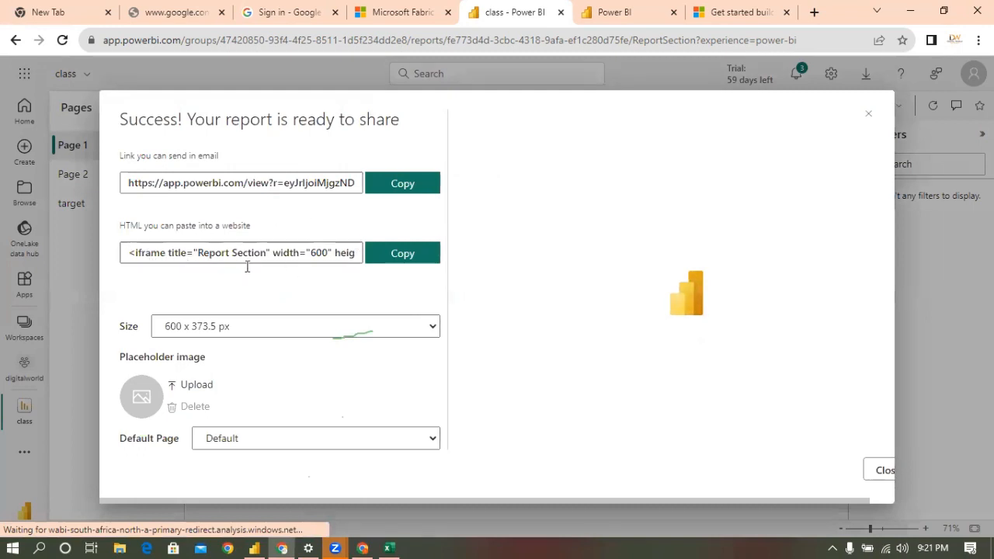
- Copy the class report's public link and open it in a new browser tab
left_click(390, 181)
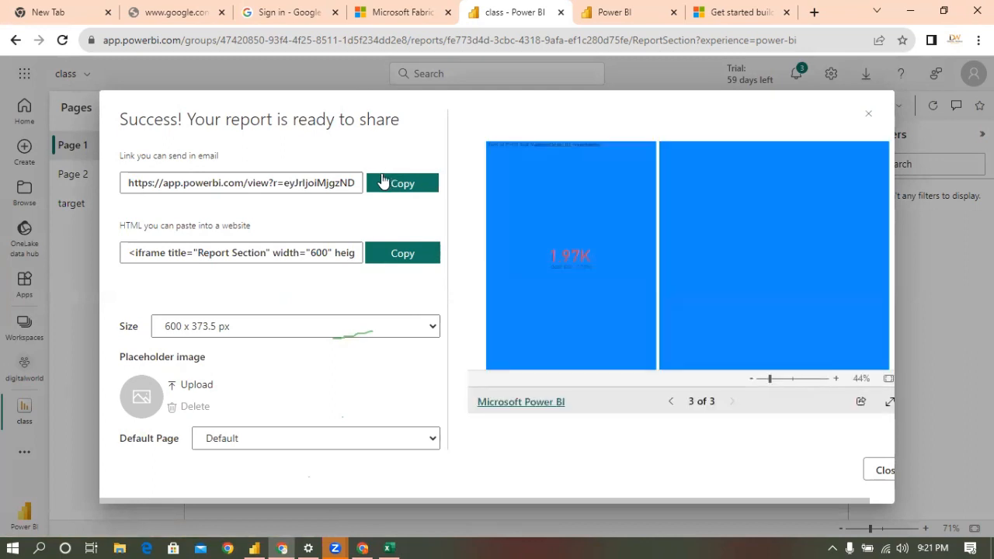
left_click(395, 181)
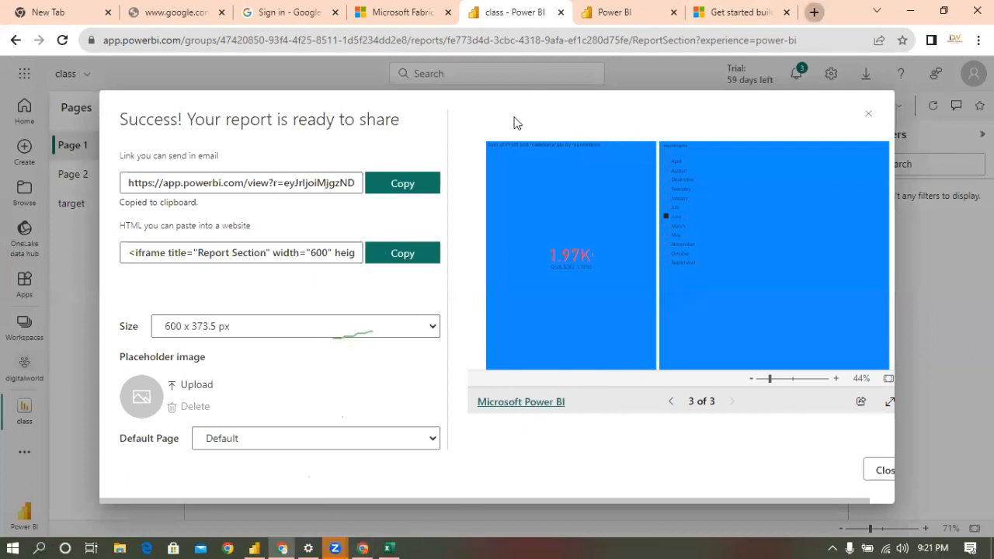
key("ctrl+t")
key("ctrl+t")
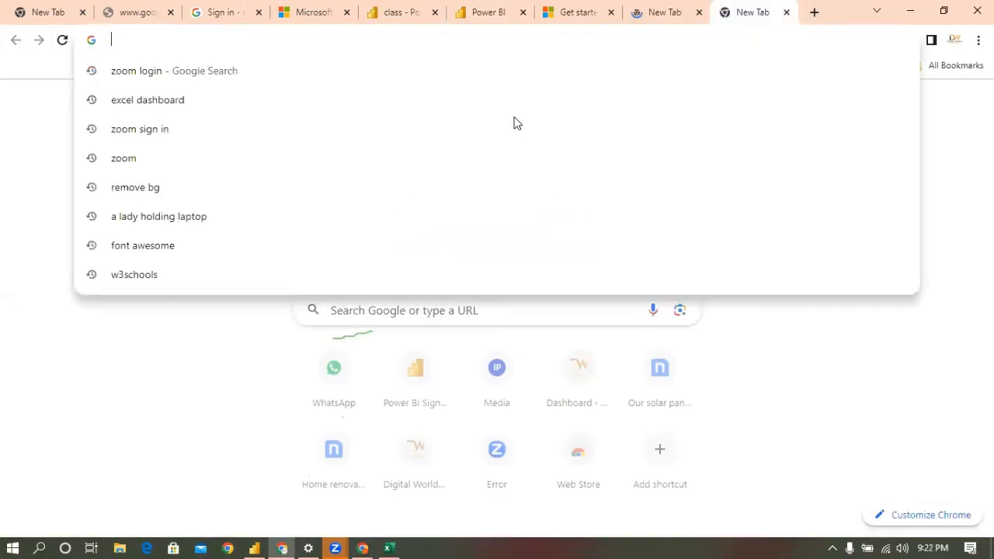
key("ctrl+v")
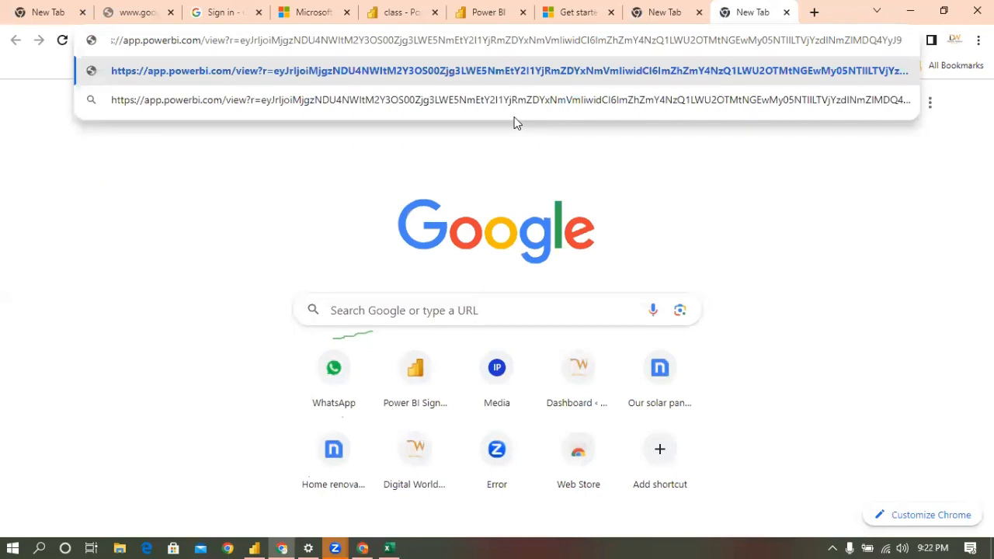
key("Return")
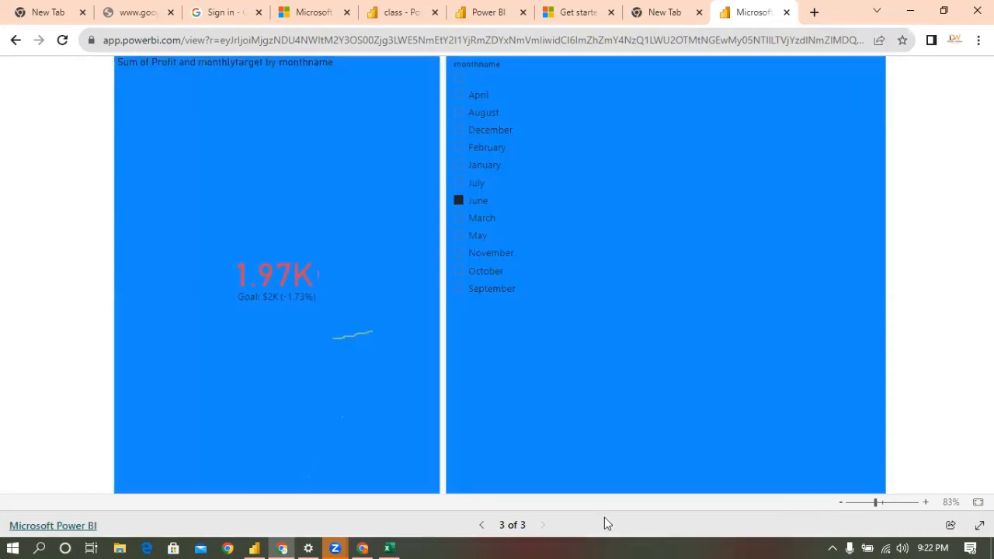
- Go back to page 1 of the public report and test cross-filtering with the Product 1, Product 2 and Product 3 bars, ending with no selection
left_click(485, 528)
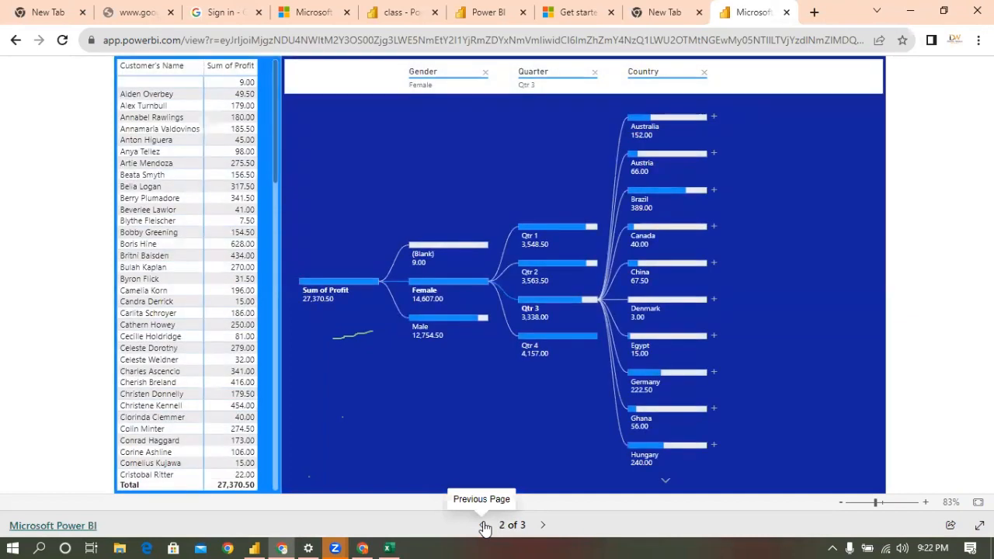
left_click(482, 525)
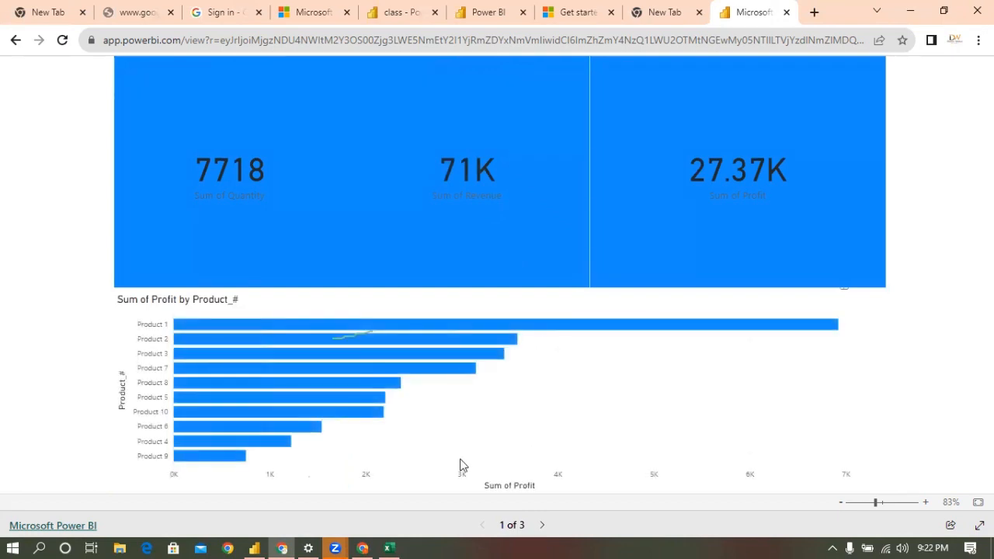
left_click(411, 327)
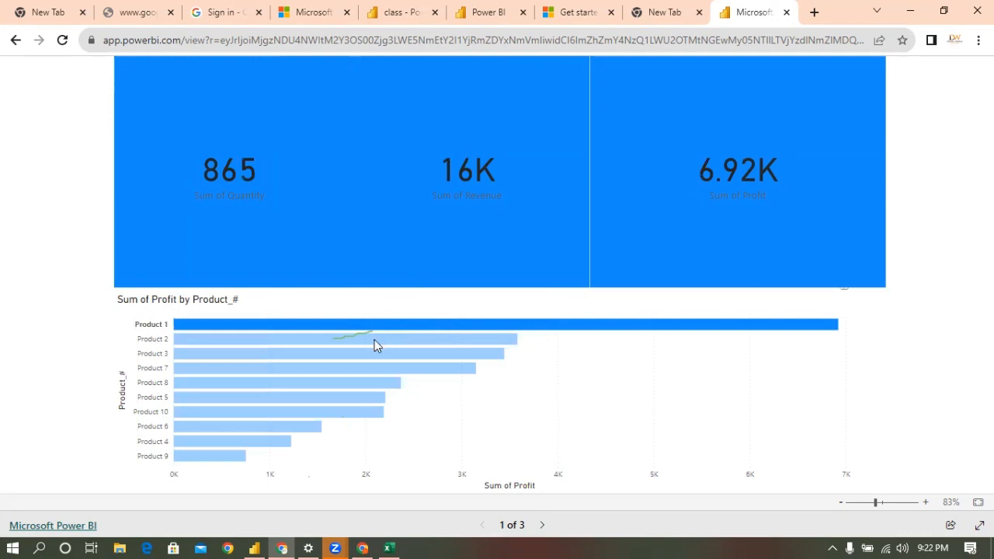
left_click(375, 340)
left_click(347, 356)
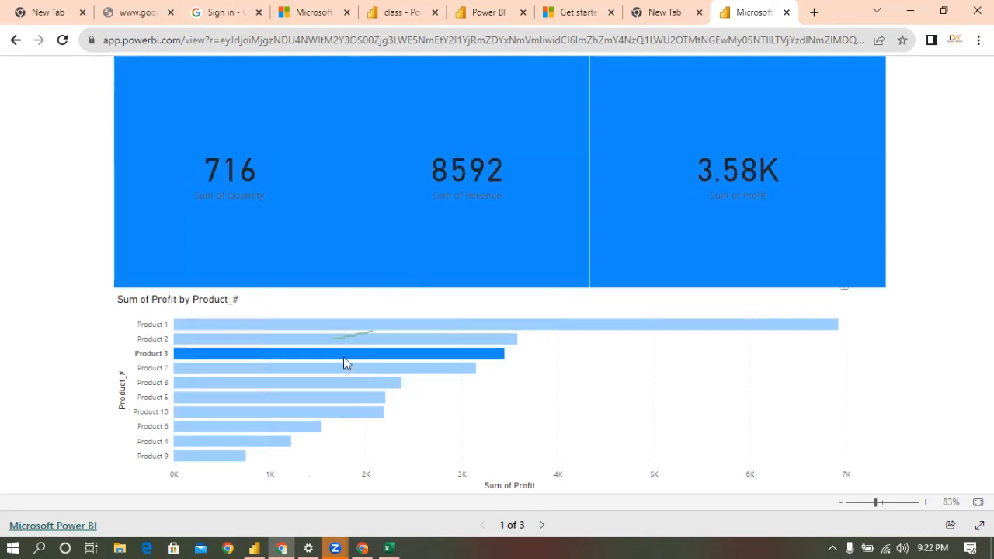
left_click(336, 368)
left_click(304, 391)
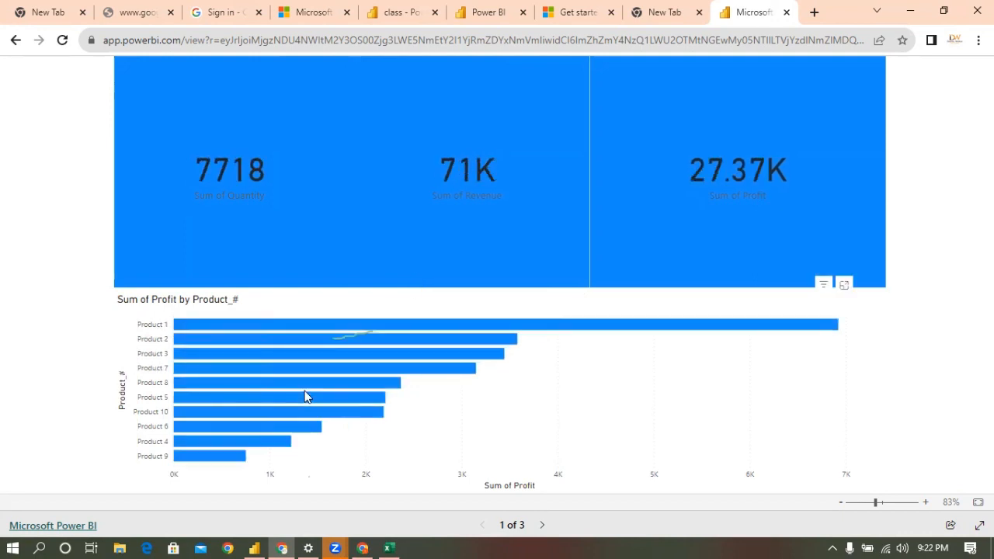
- Go to page 2 of the public report, cross-filter the decomposition tree by one customer's profit row, and clear the selection
left_click(543, 526)
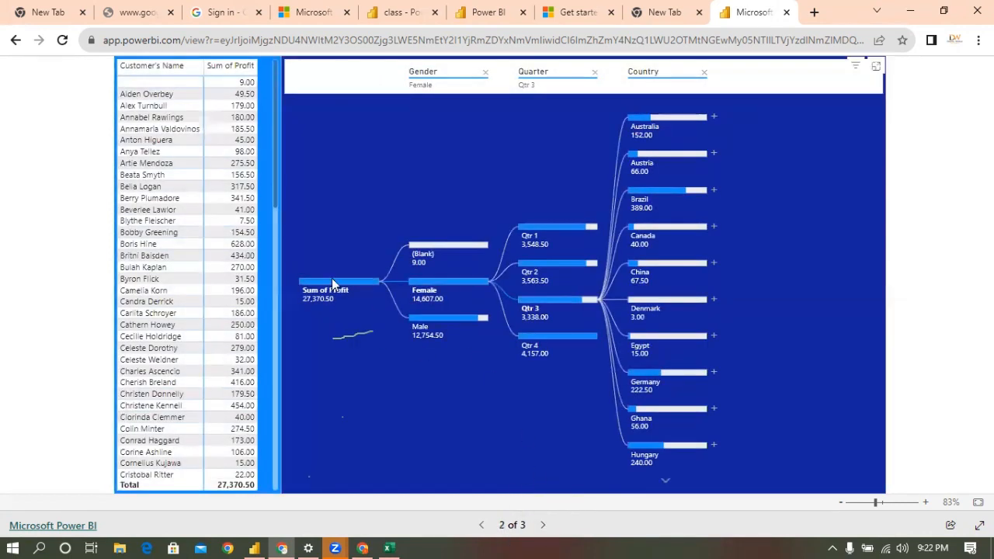
left_click(212, 256)
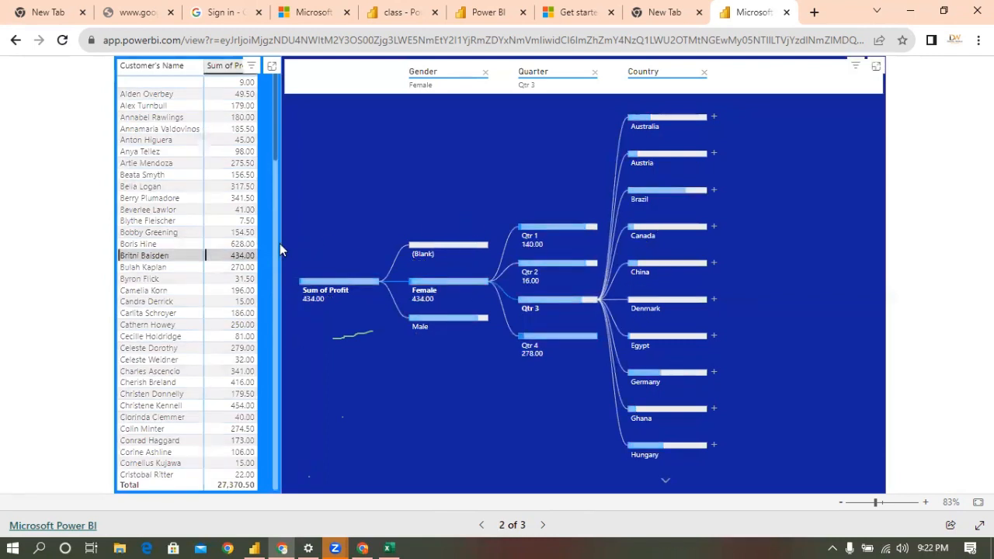
left_click(233, 255)
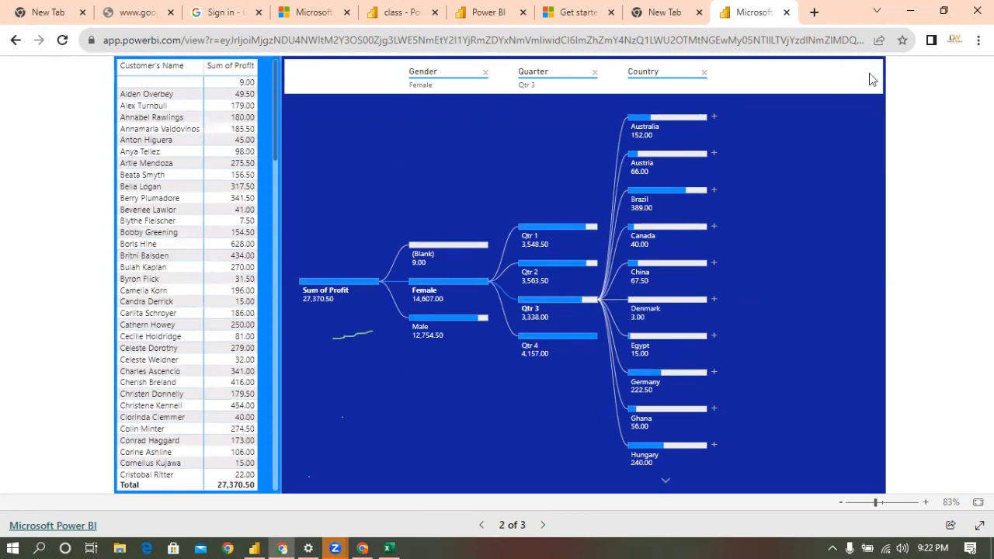
- Switch to Power BI Desktop and dismiss the publishing success message for the class report
key("ctrl+t")
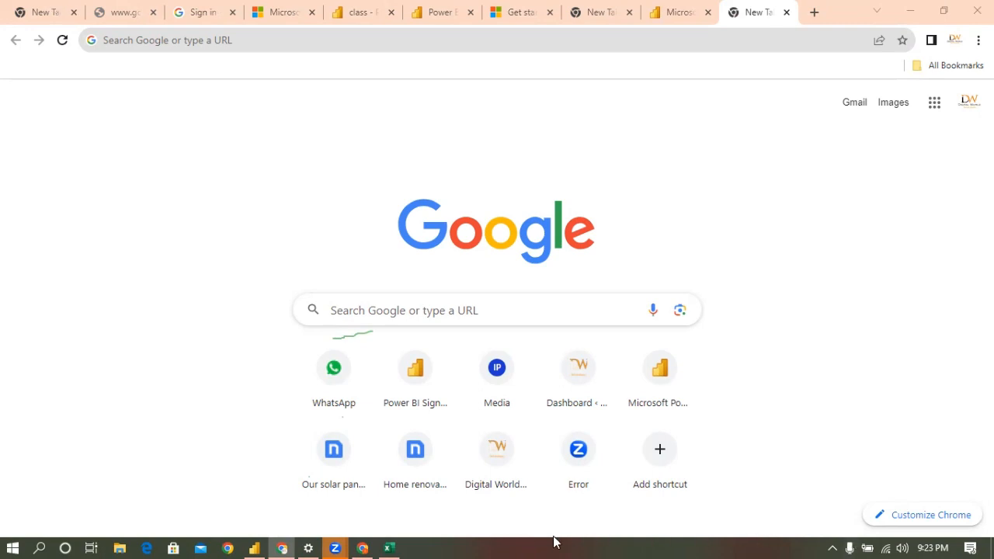
key("ctrl+shift+Tab")
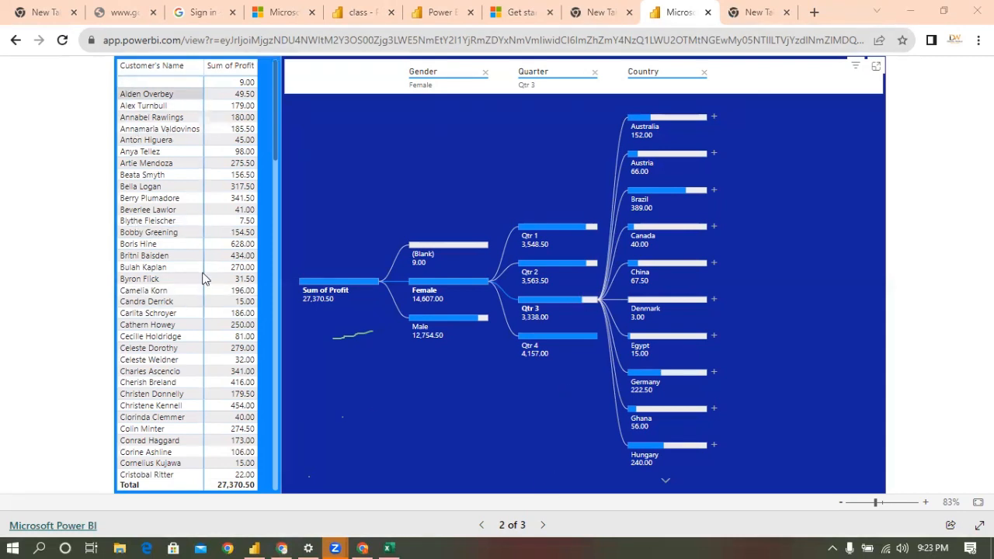
left_click(254, 548)
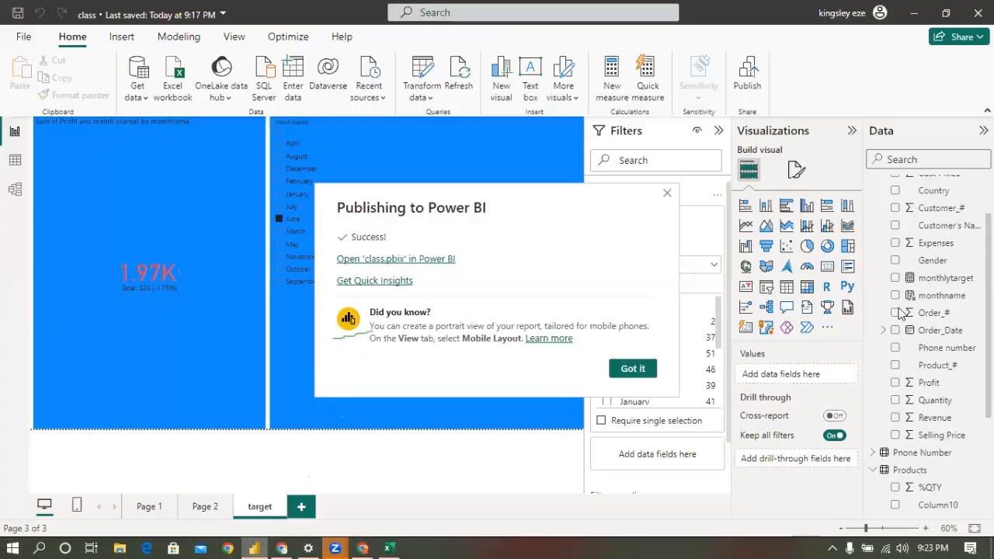
left_click(651, 372)
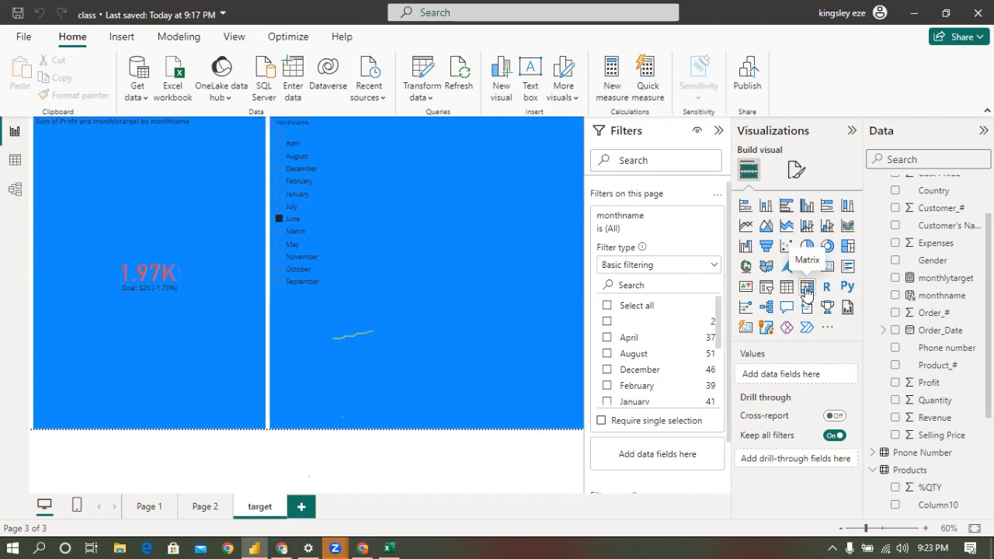
- Switch back to Chrome and return to the tab showing the public report
left_click(362, 545)
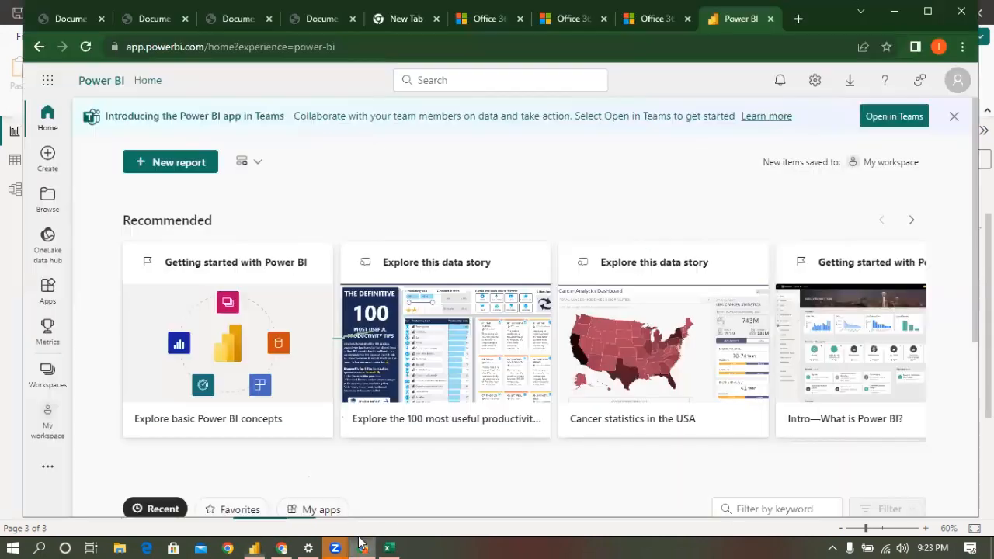
left_click(284, 547)
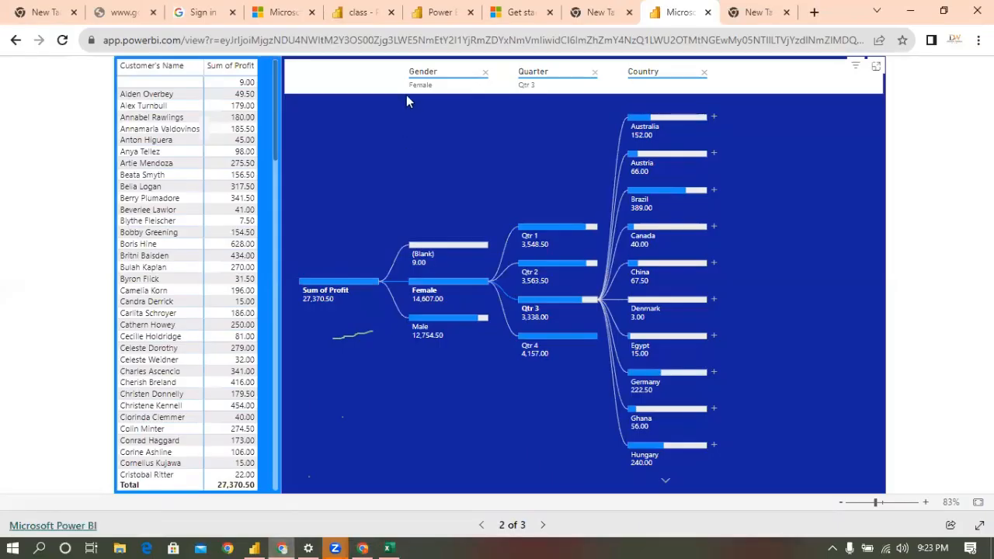
left_click(441, 12)
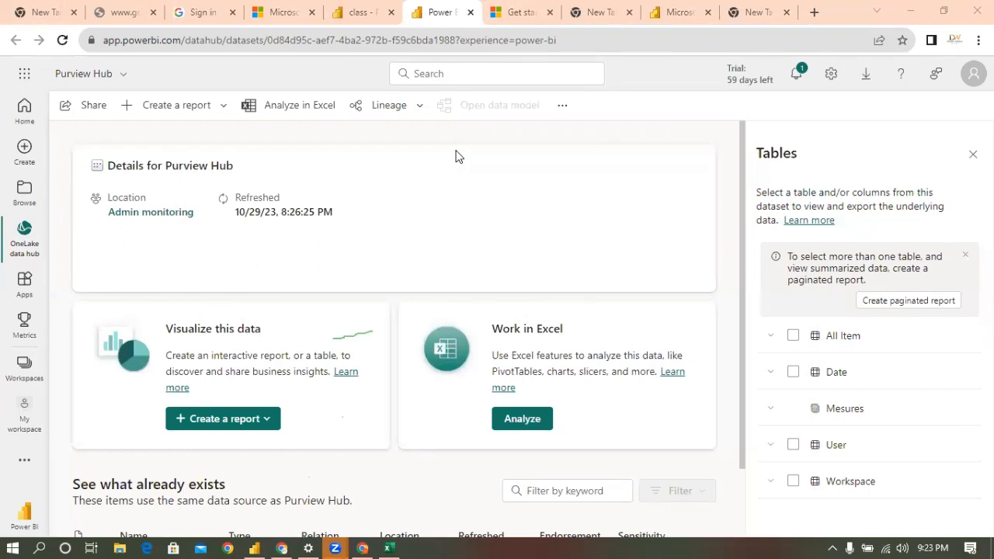
left_click(705, 6)
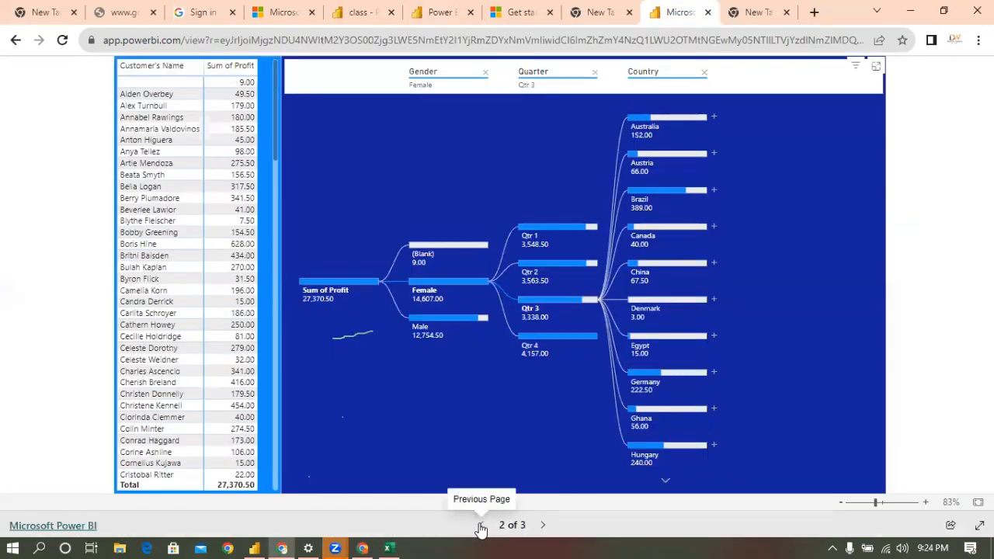
- On page 1, examine how the quantity, revenue and profit cards respond to individual products in the profit bar chart, and clear the selection
left_click(482, 527)
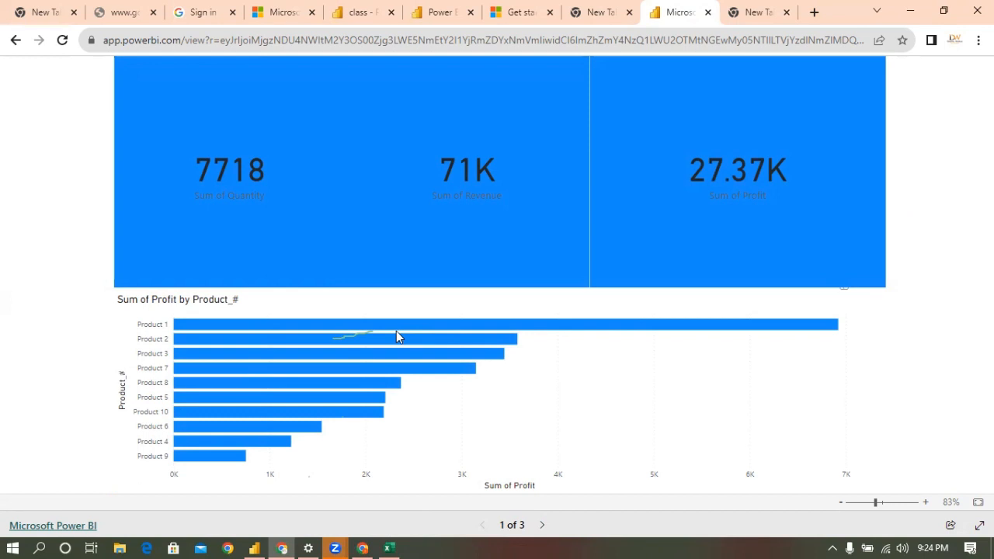
mouse_move(387, 329)
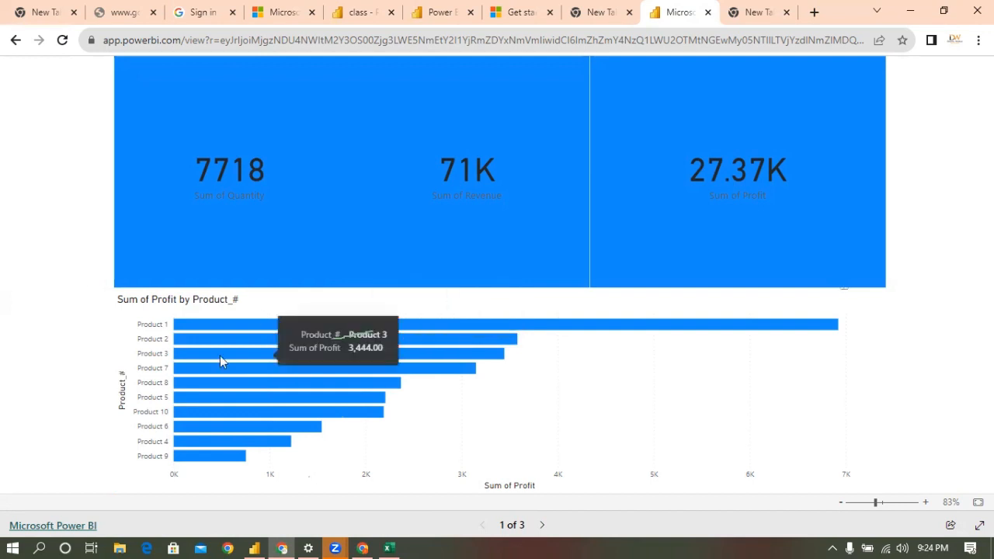
left_click(223, 323)
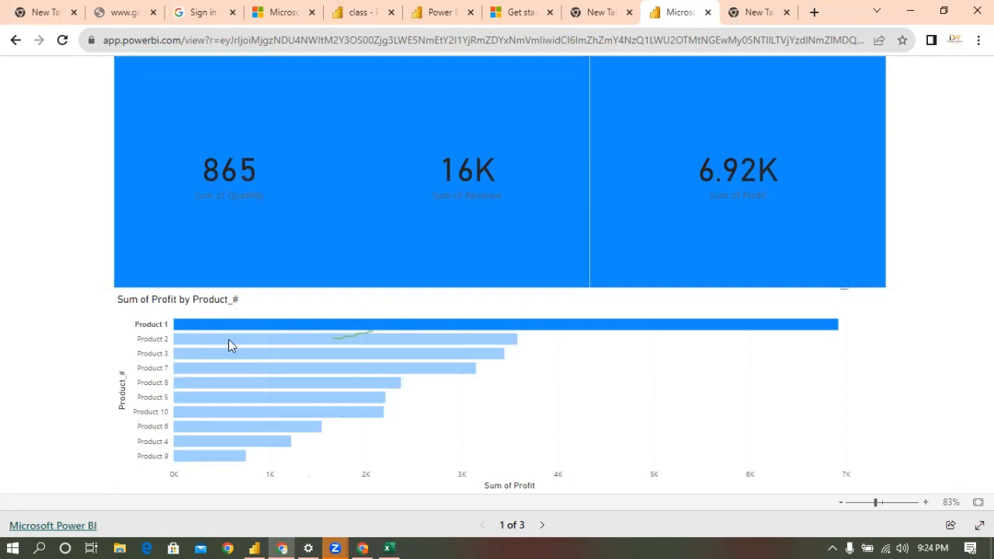
left_click(228, 341)
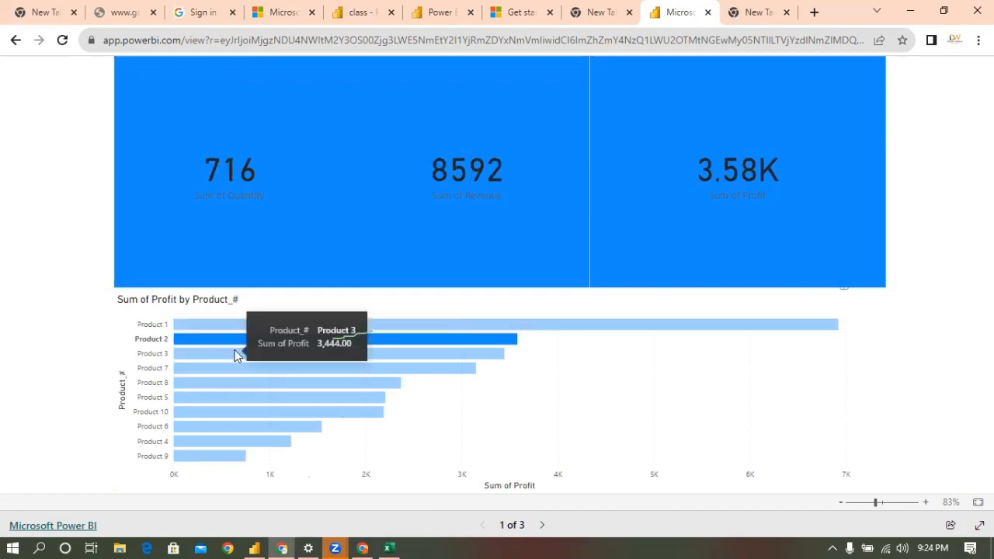
left_click(236, 354)
left_click(240, 375)
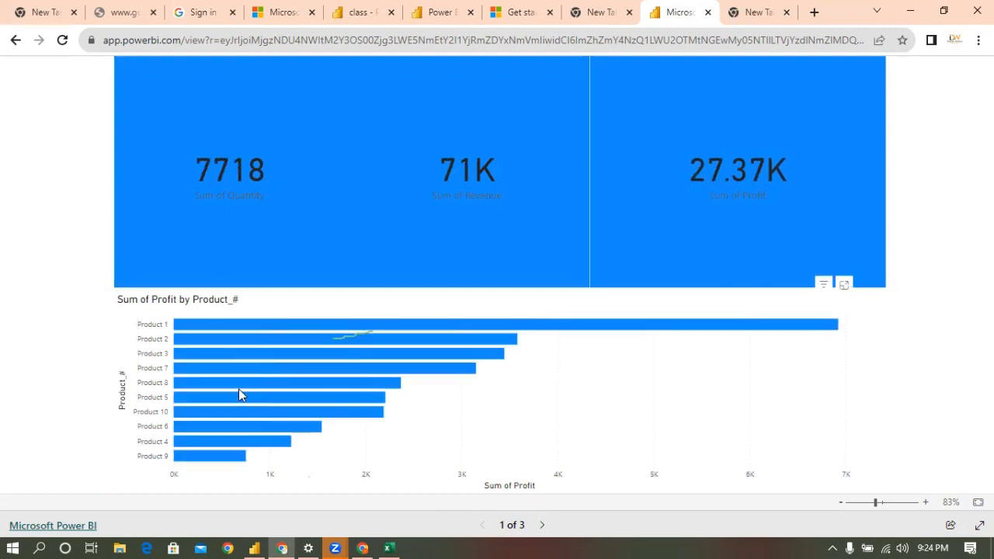
left_click(222, 455)
left_click(226, 441)
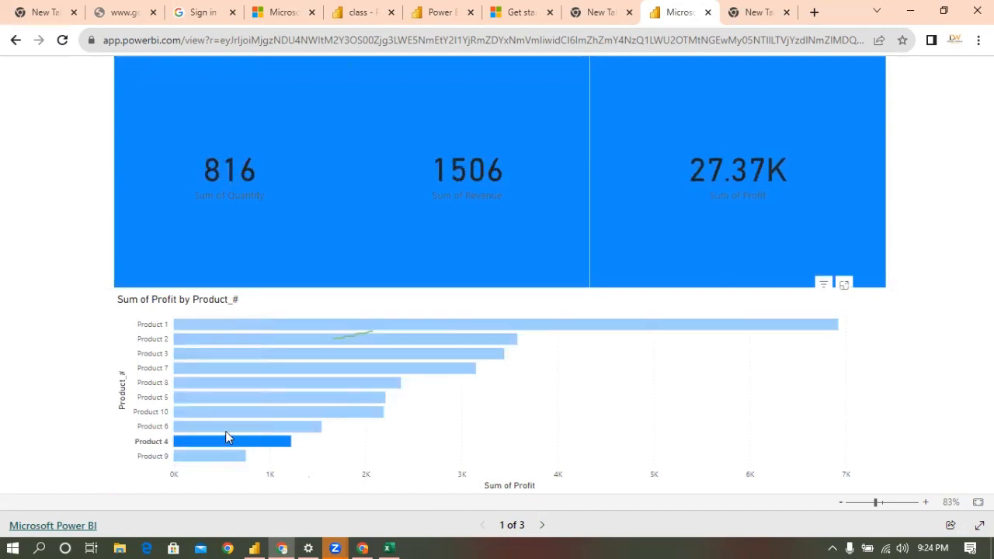
left_click(222, 427)
left_click(217, 410)
left_click(216, 396)
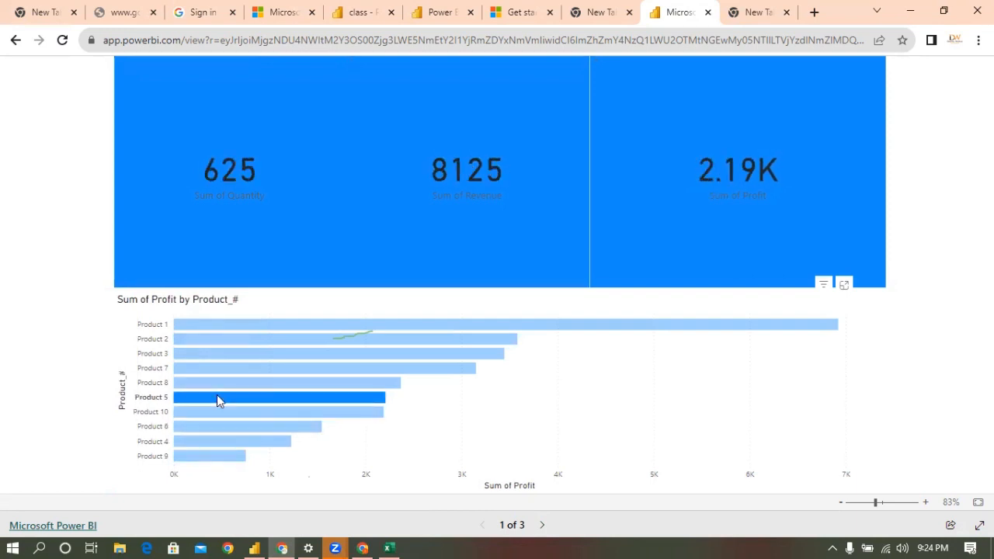
left_click(216, 398)
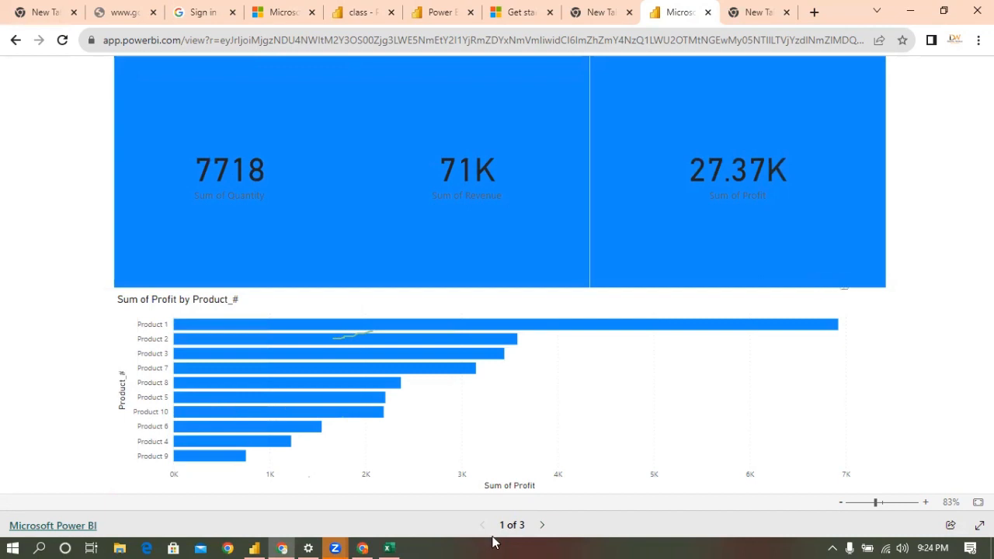
- Go to page 3 of the public report and filter the profit KPI by the blank monthname entry
left_click(544, 525)
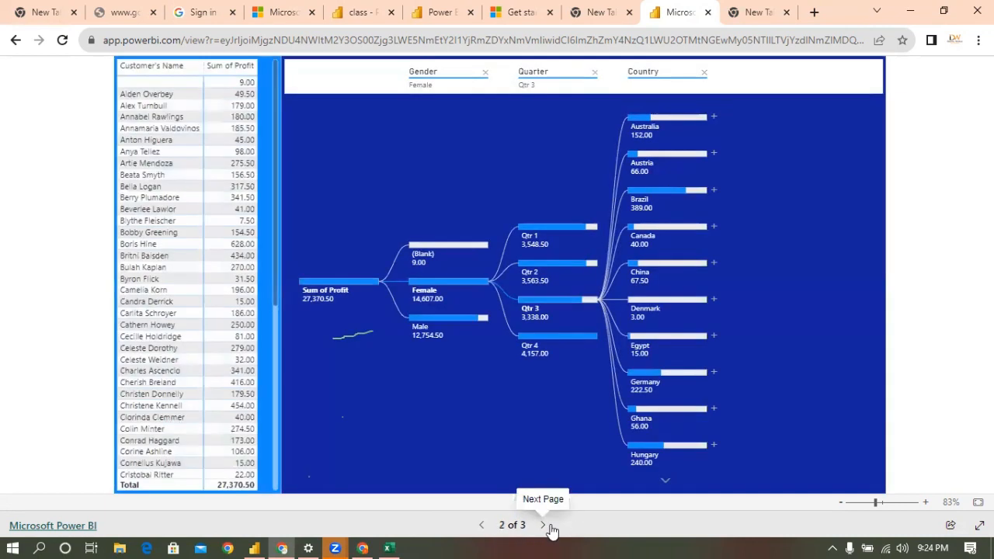
left_click(542, 526)
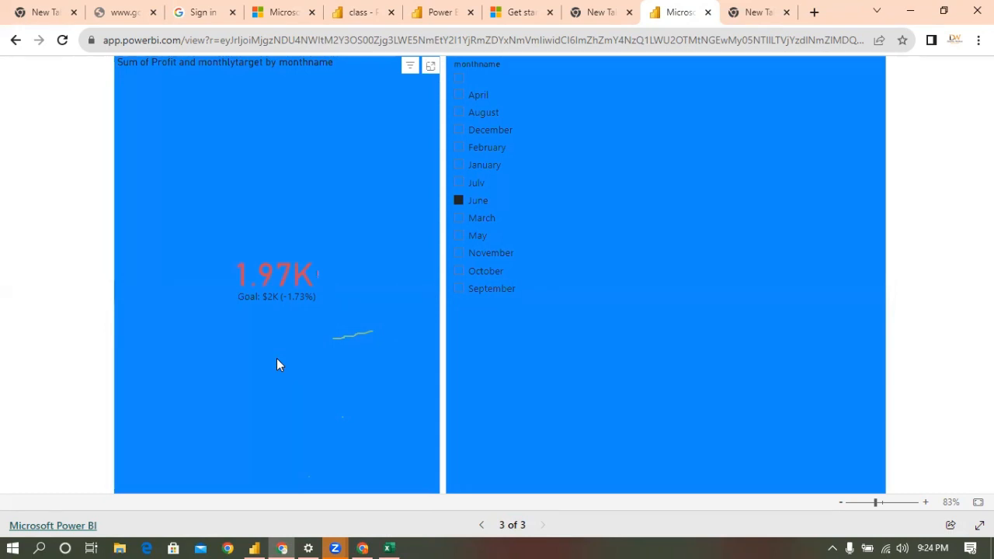
left_click(458, 77)
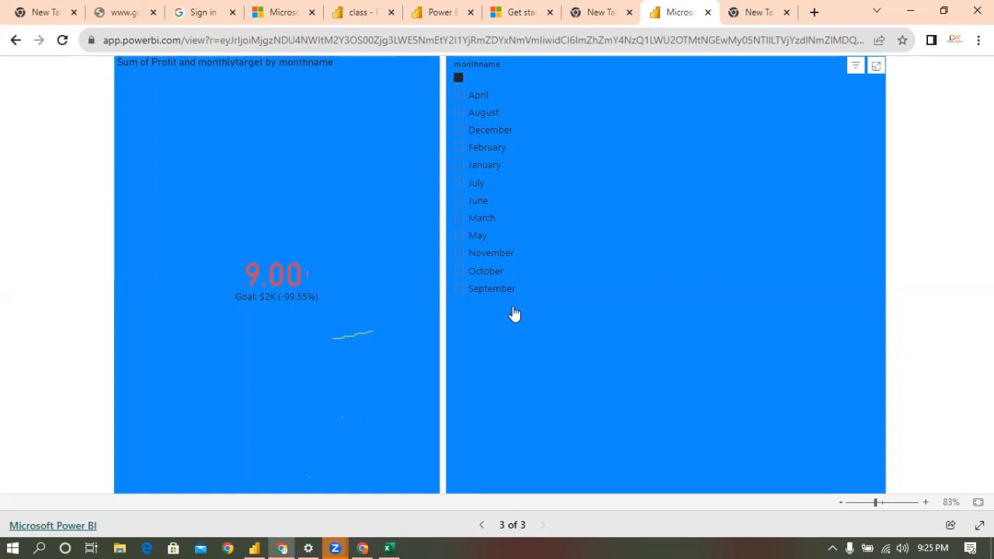
- Return to page 1 of the public report and filter the summary cards by Product 1
left_click(484, 526)
left_click(484, 526)
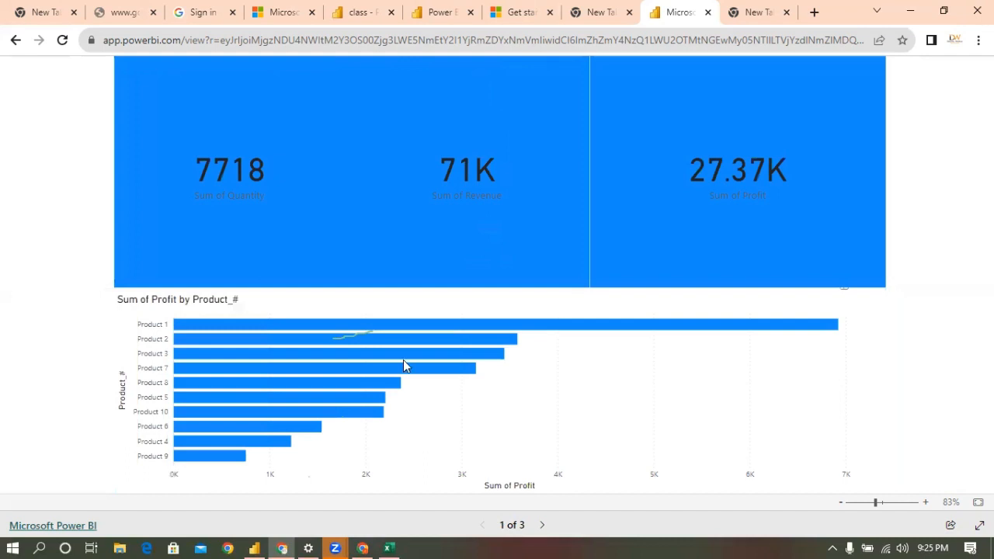
left_click(388, 327)
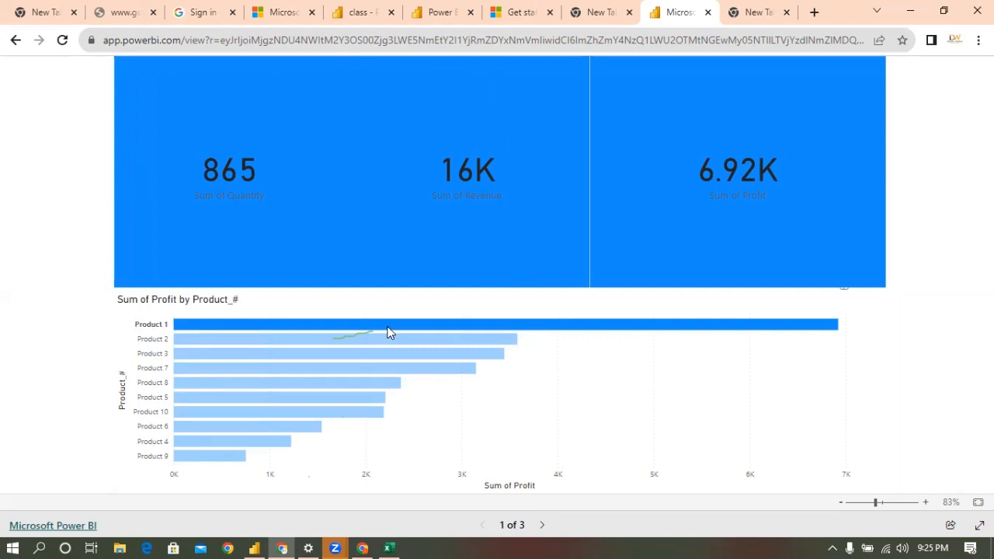
mouse_move(381, 340)
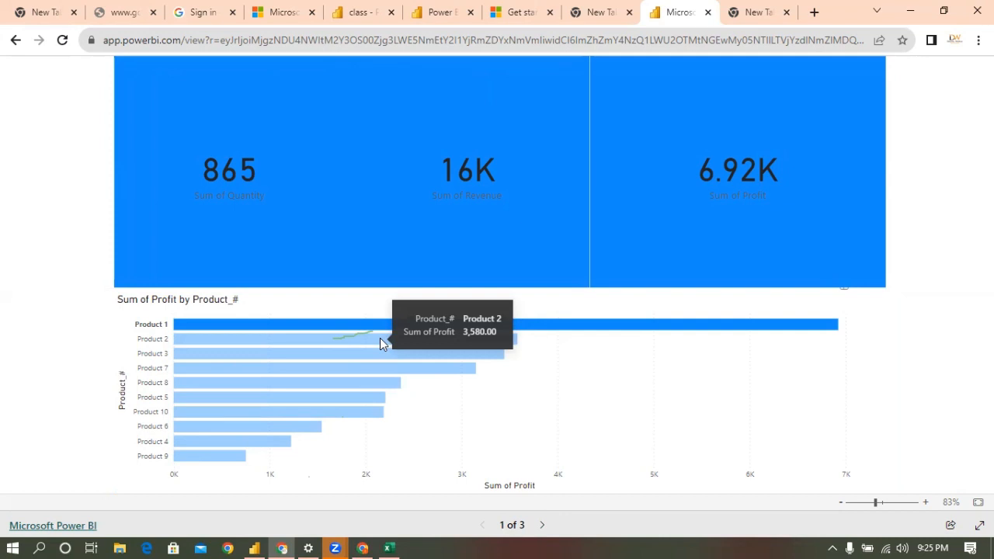
- Filter the quantity, revenue and profit cards by Product 2 to check their response, and clear the selection
left_click(353, 345)
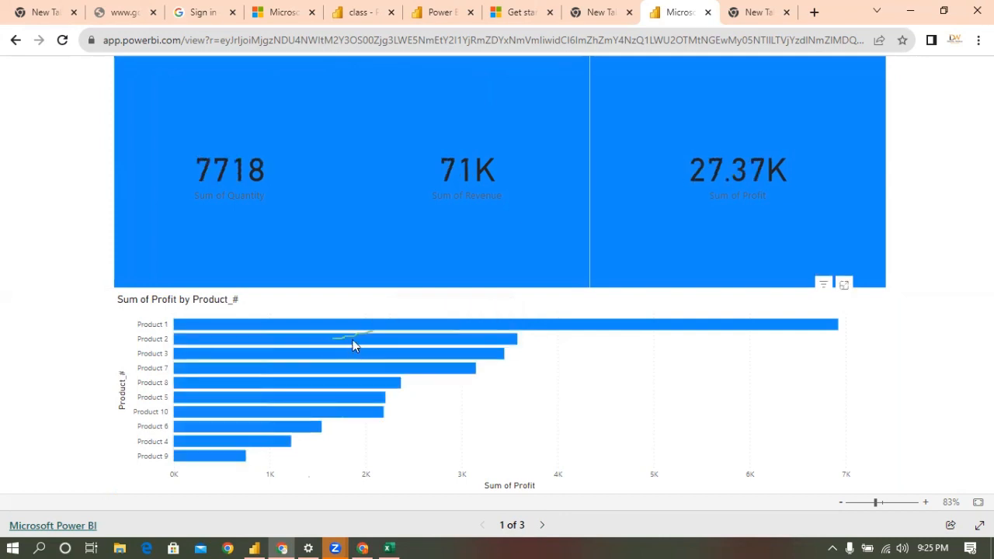
left_click(352, 339)
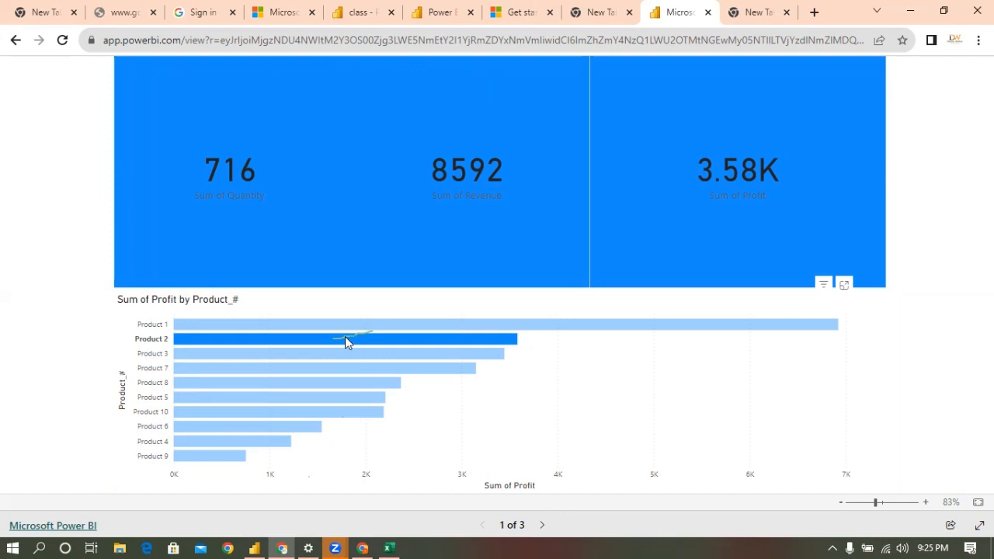
left_click(345, 339)
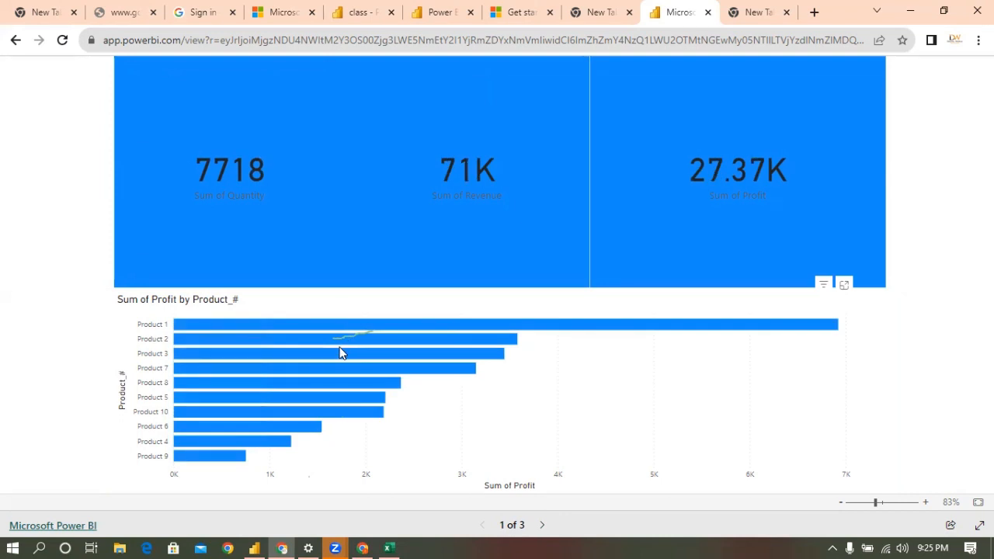
- Return to the class report in the Power BI service and dismiss the dialog with its public sharing link
left_click(433, 22)
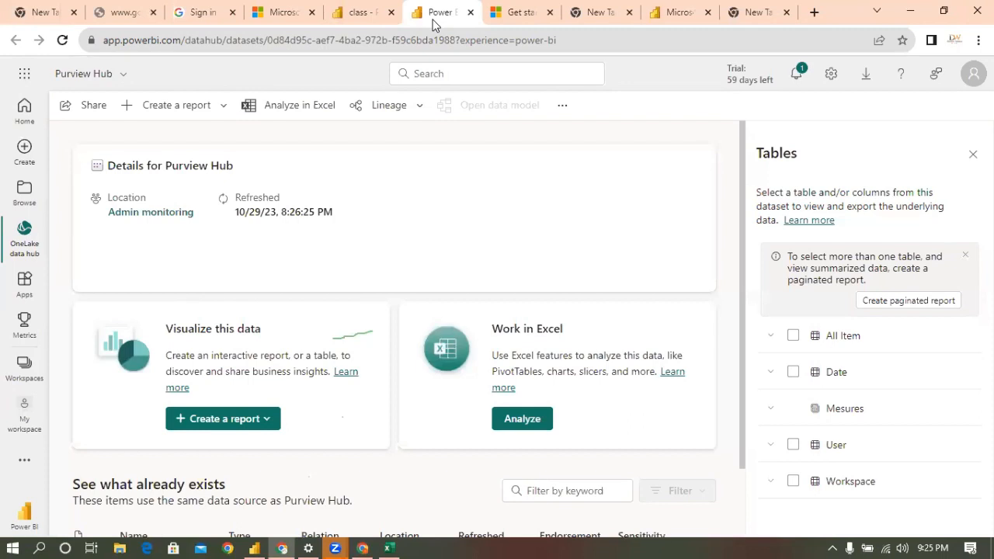
left_click(381, 15)
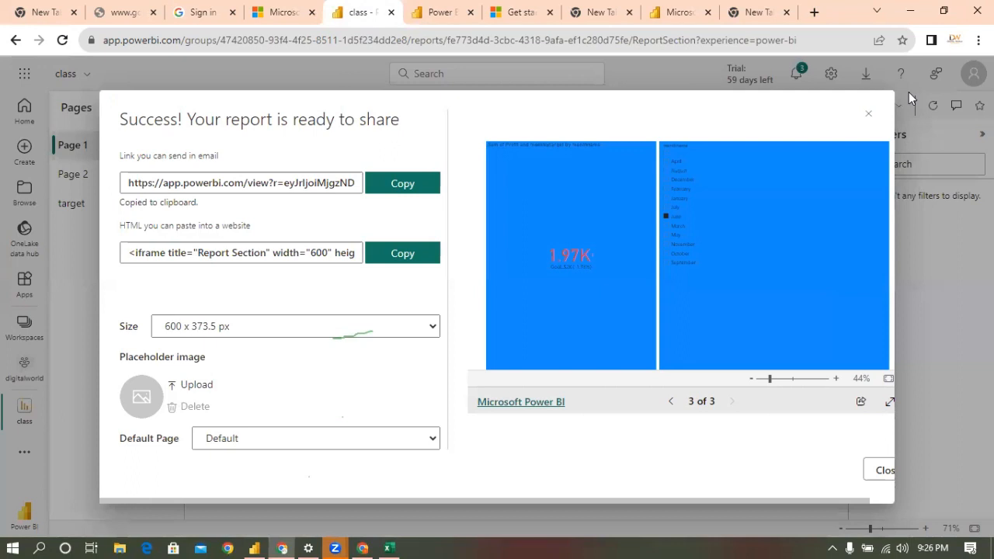
left_click(868, 114)
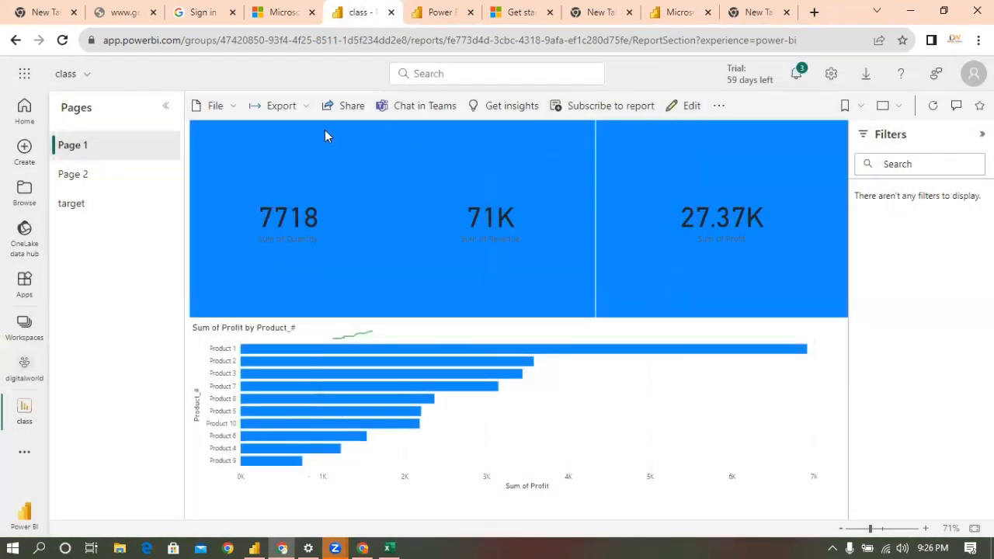
- Export the class report to PowerPoint as embedded live data with the selected data filters, and open it in PowerPoint
left_click(259, 114)
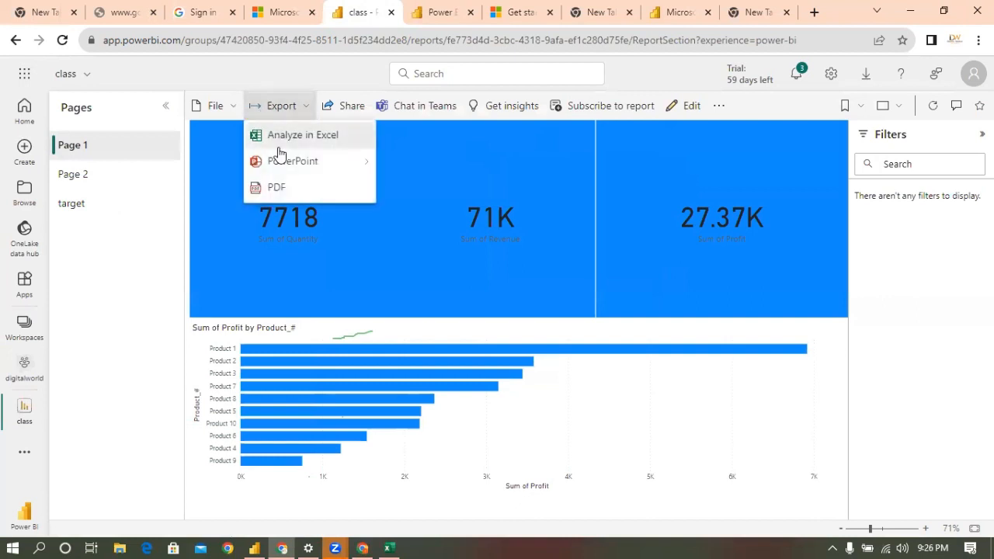
mouse_move(275, 164)
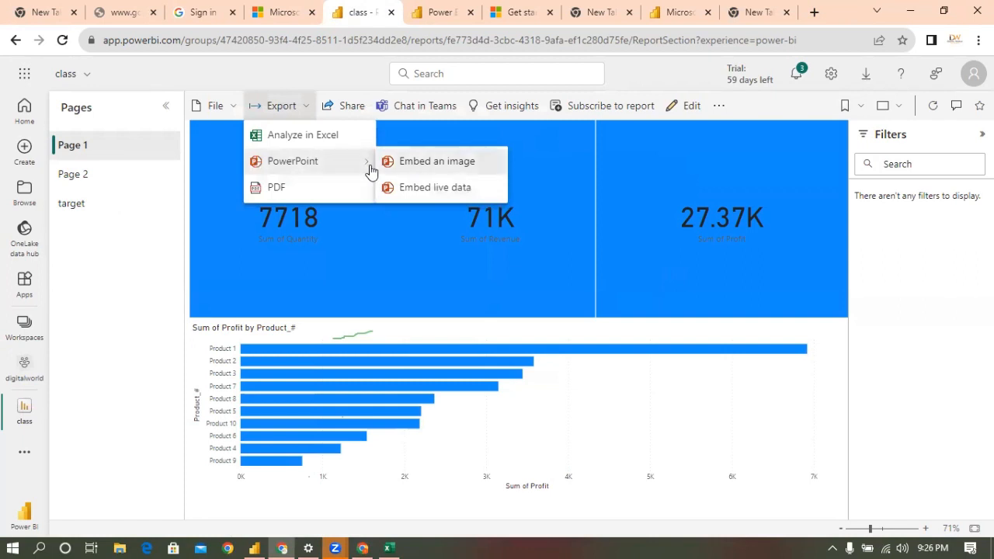
key("Escape")
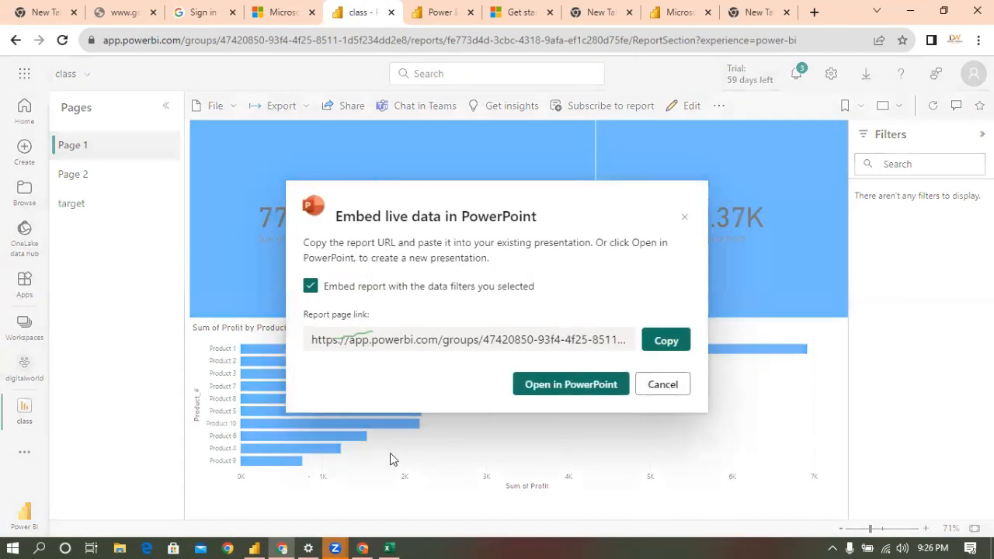
left_click(553, 389)
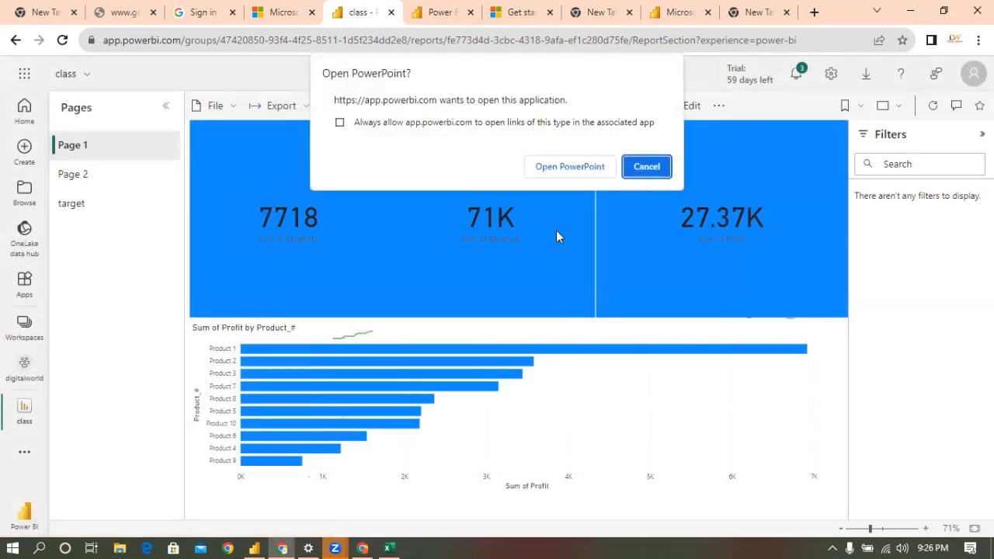
left_click(558, 167)
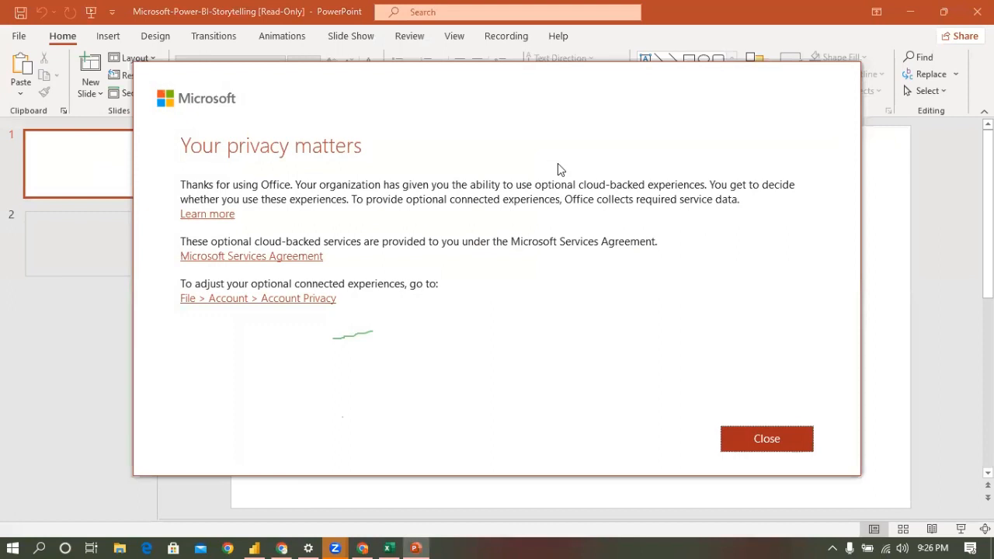
- Dismiss the Office privacy notice and trust the Power BI add-in on the first slide
left_click(767, 439)
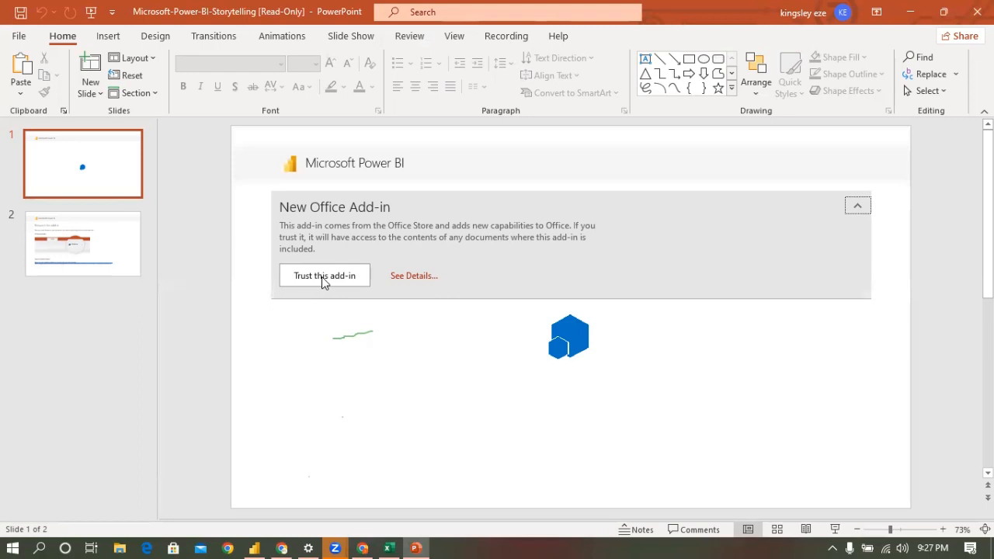
left_click(323, 278)
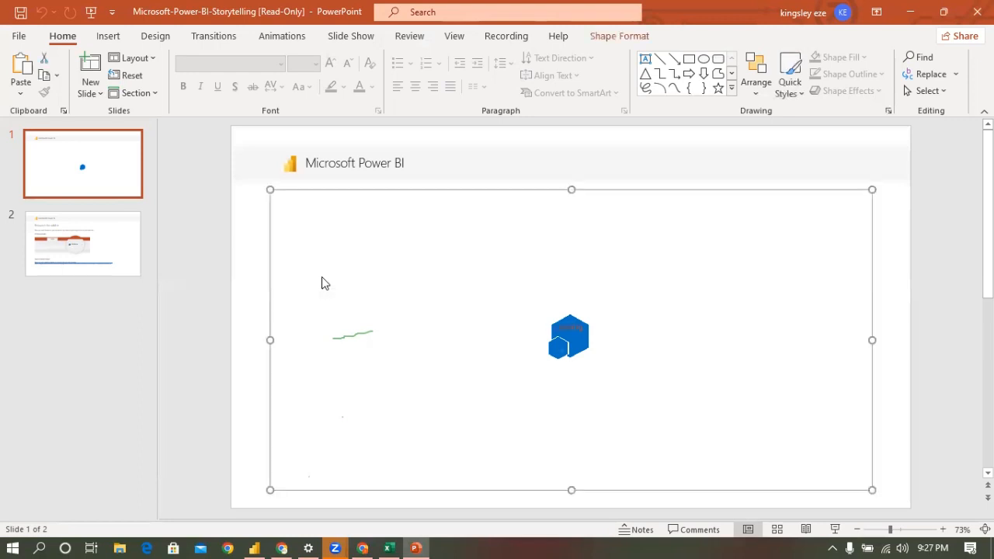
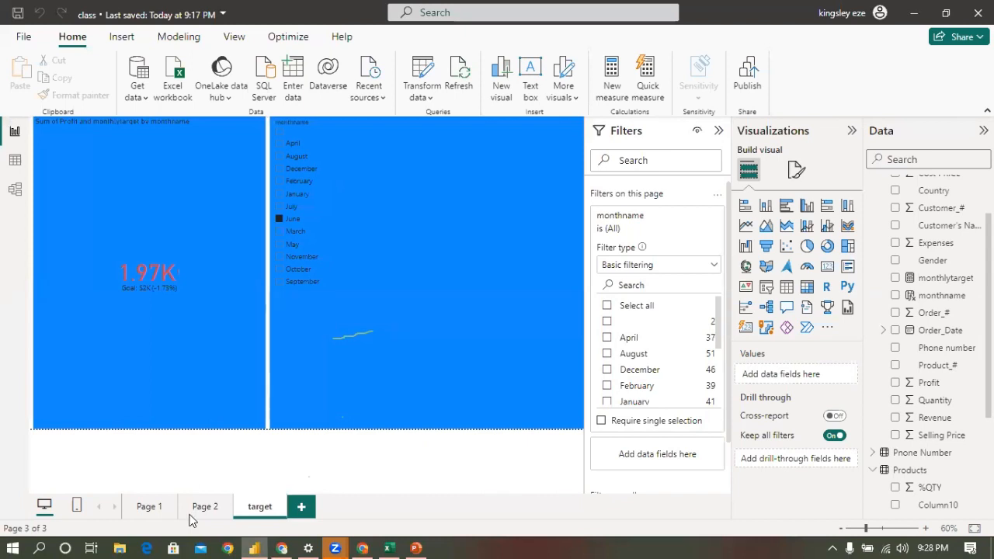
- Review Page 1 in the report, then switch to PowerPoint and open the source link of the embedded class report
left_click(140, 512)
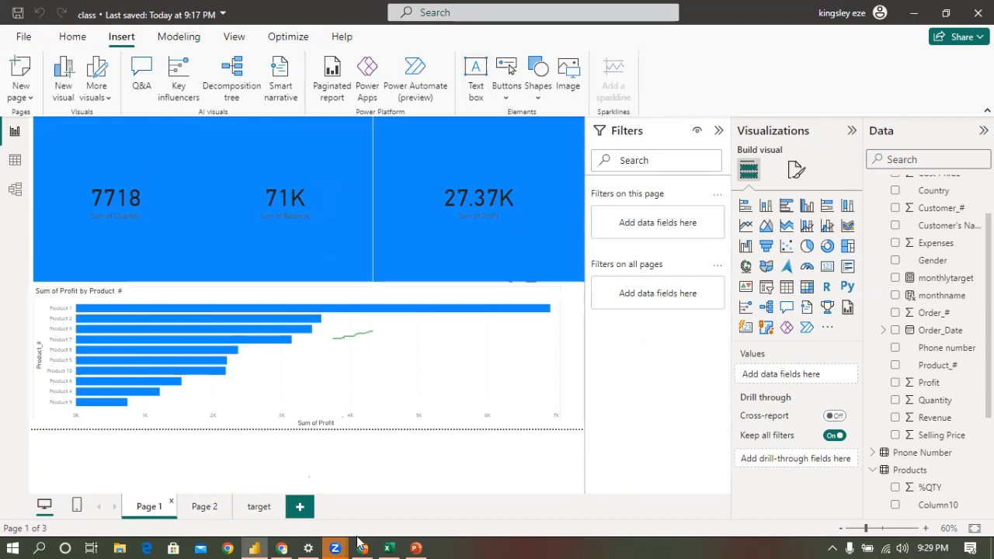
key("alt+Tab")
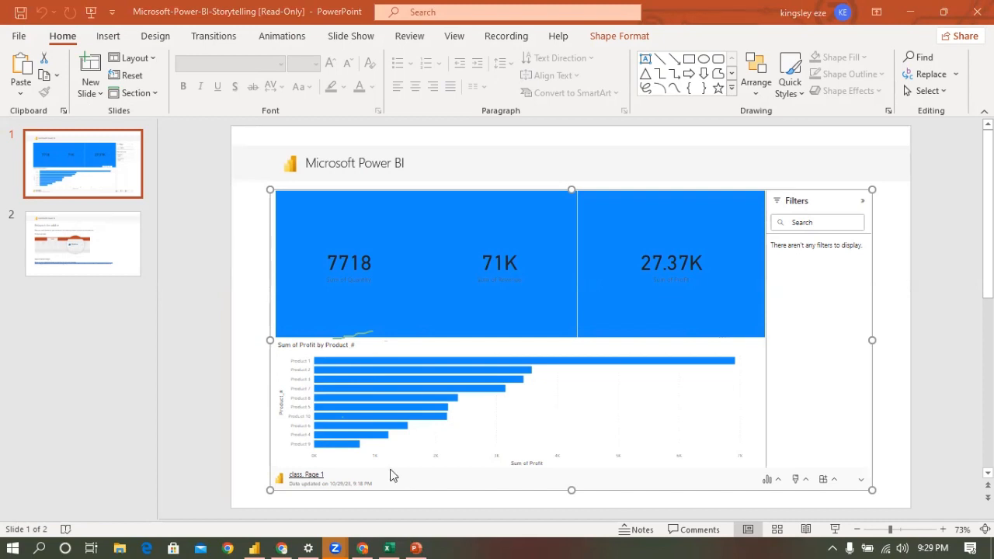
left_click(318, 476)
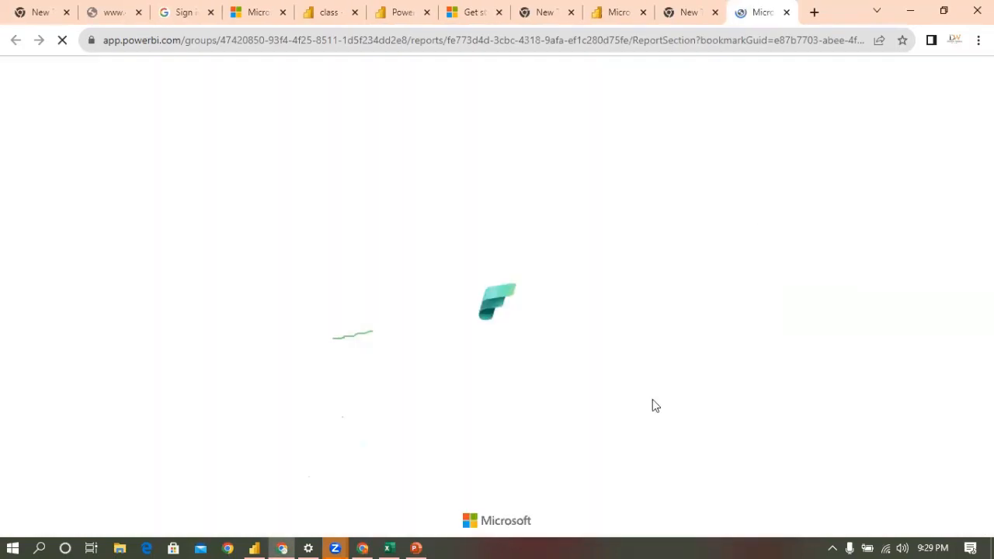
left_click(905, 10)
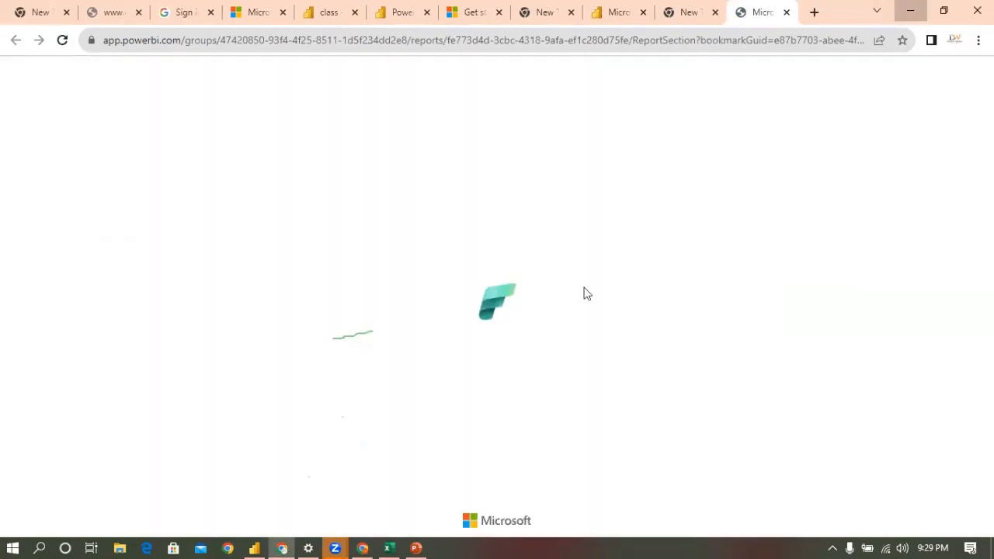
- In Power BI Desktop, add a page navigator along the lower edge of Page 1 and shorten the profit bar chart to sit above it
left_click(256, 547)
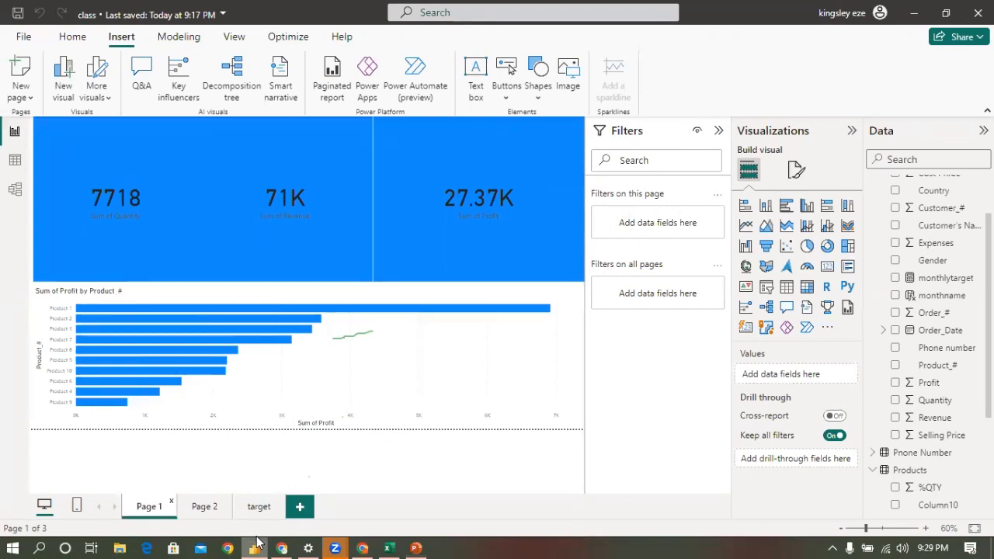
left_click(505, 91)
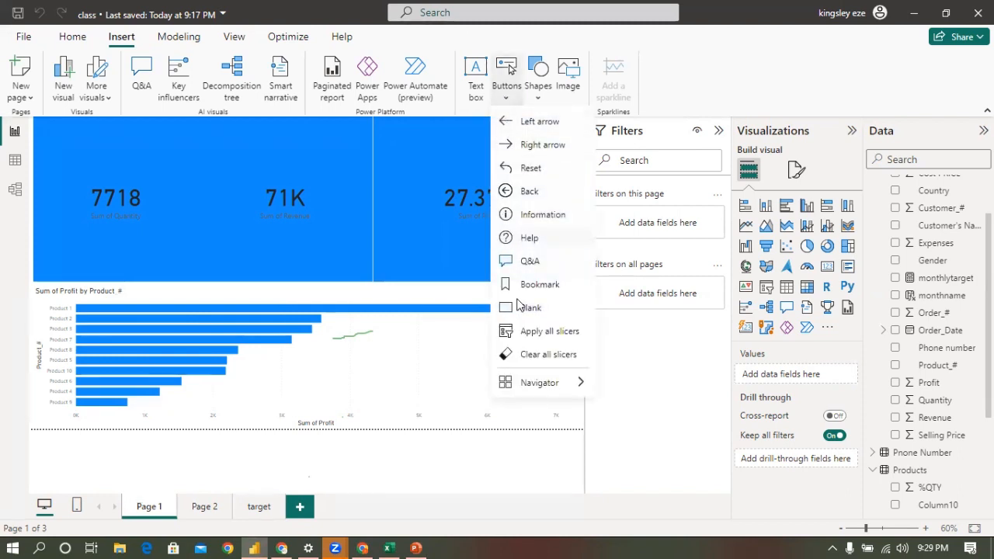
mouse_move(526, 382)
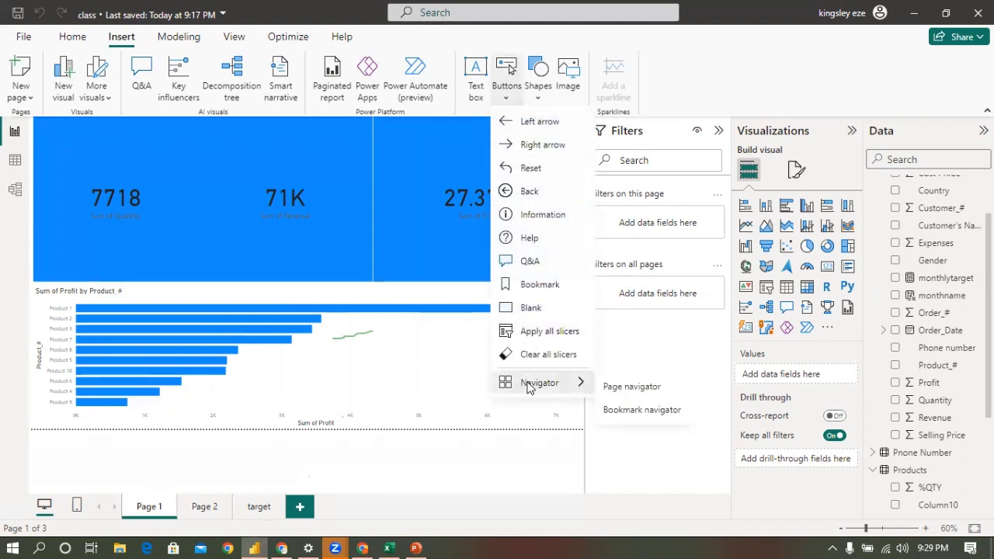
left_click(622, 394)
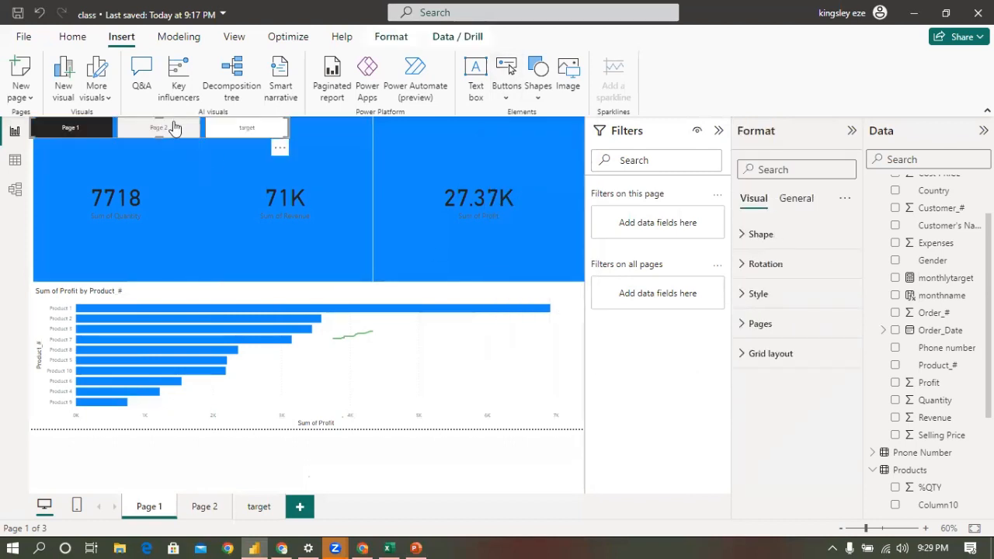
left_click_drag(164, 126, 133, 432)
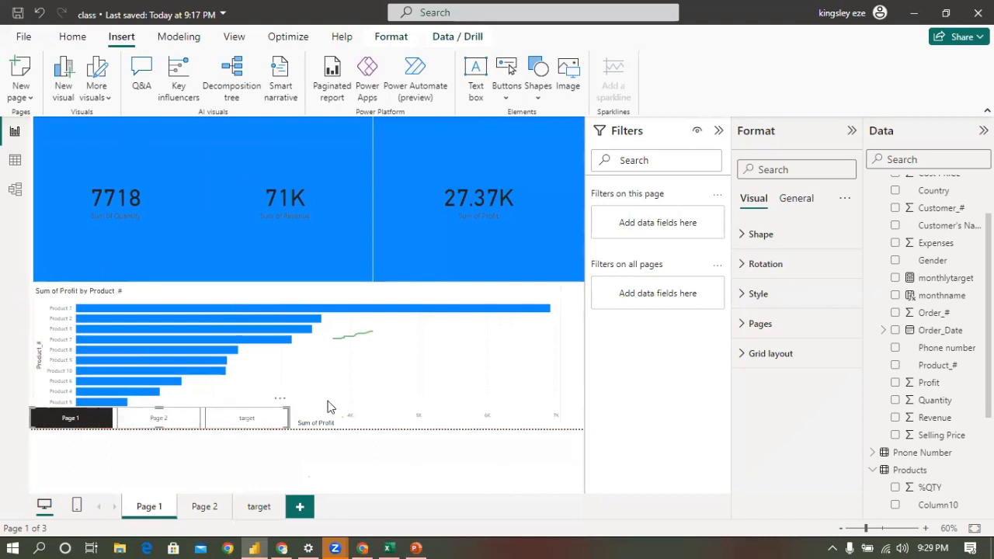
left_click(329, 429)
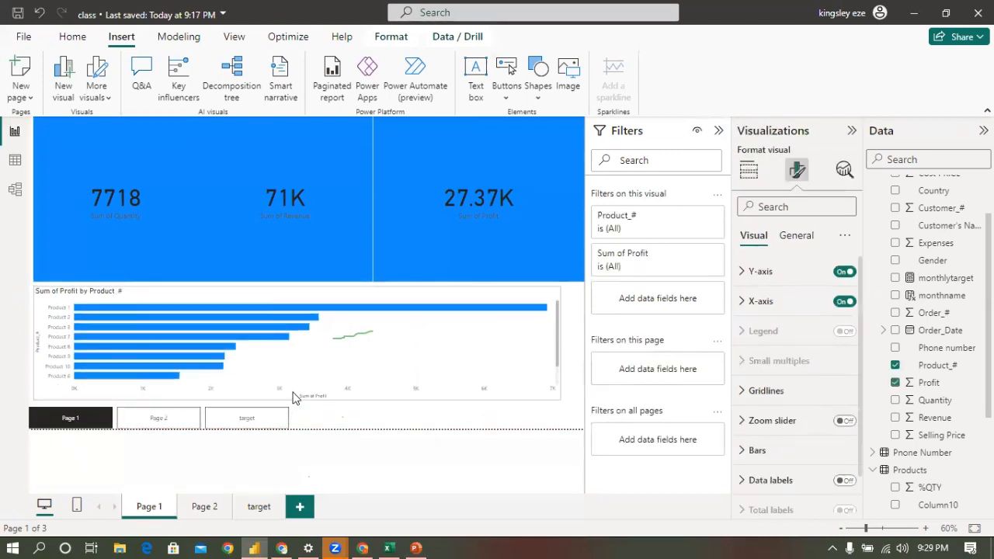
left_click_drag(287, 409, 288, 409)
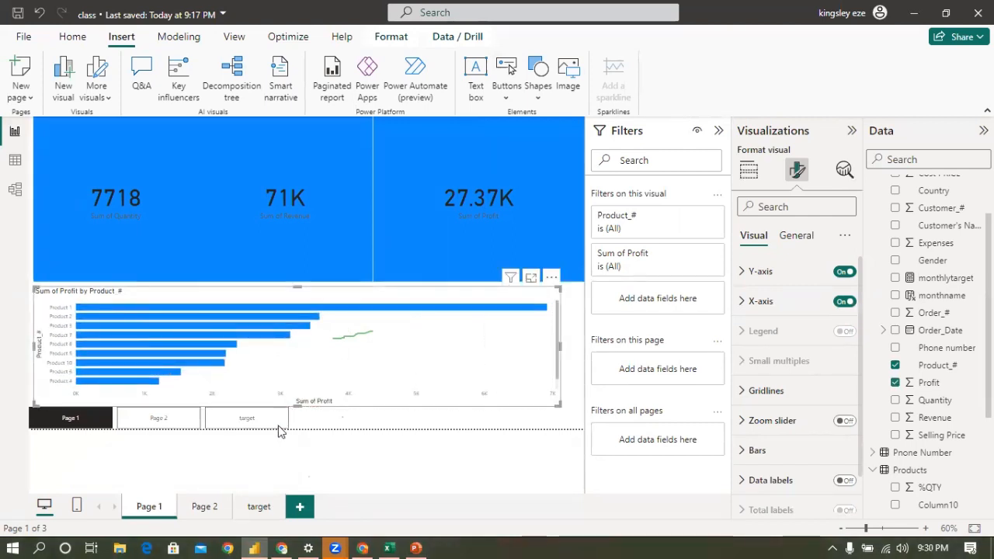
- Add a page navigator along the lower edge of Page 2, below the decomposition tree, and test its link to Page 1 and back
left_click(204, 507)
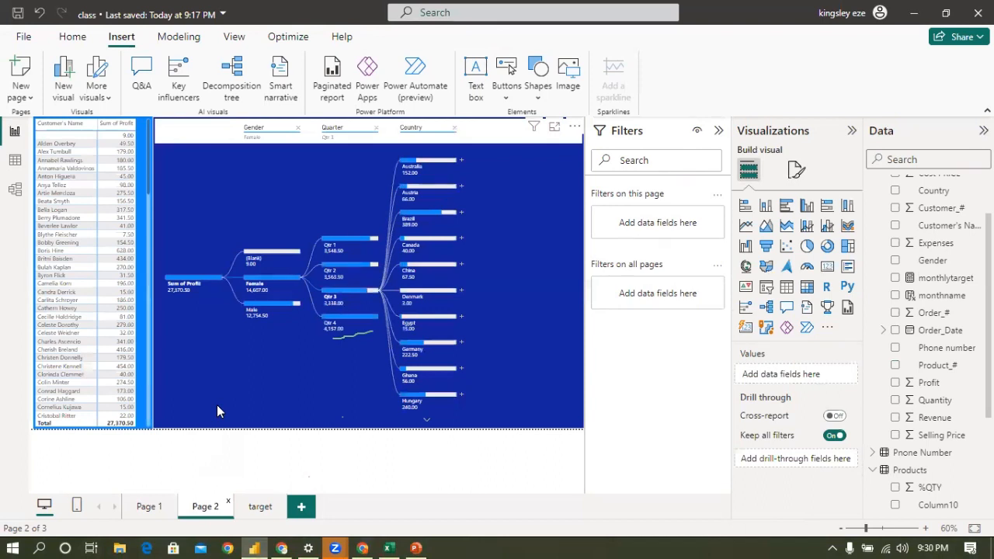
key("ctrl+v")
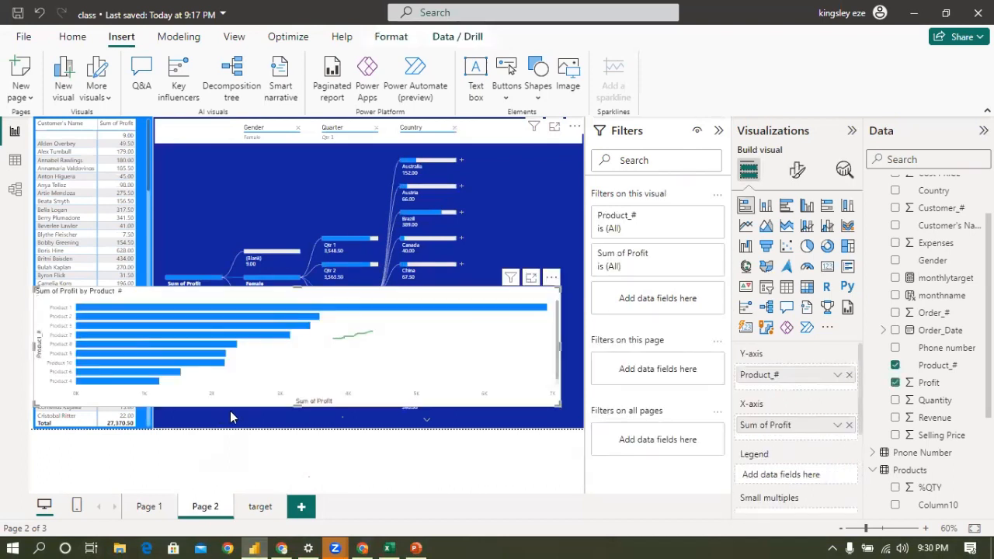
key("Delete")
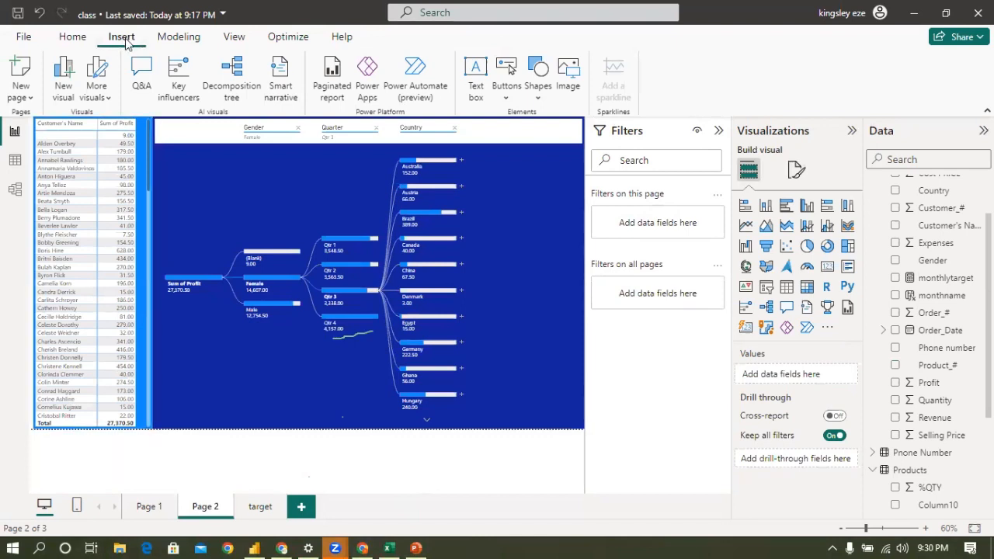
left_click(503, 92)
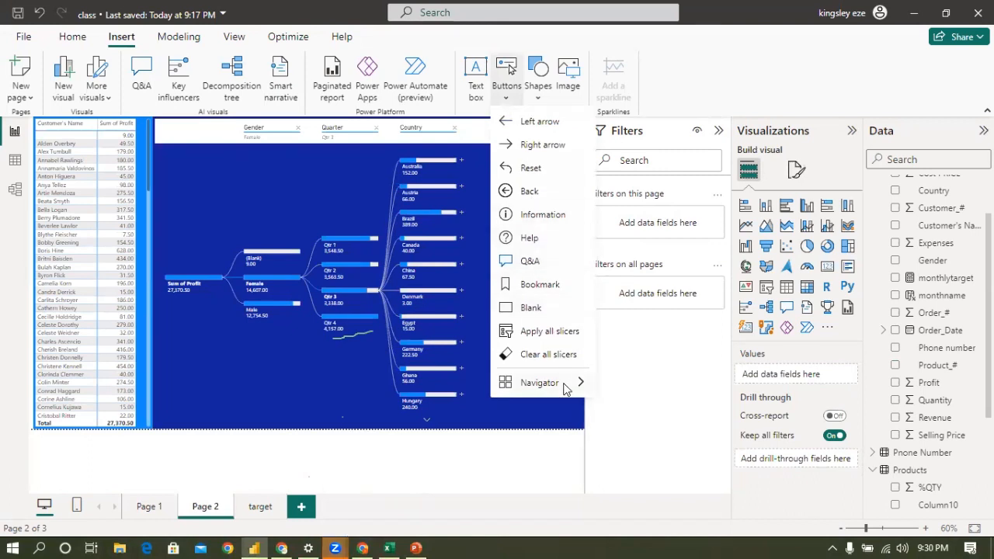
mouse_move(553, 381)
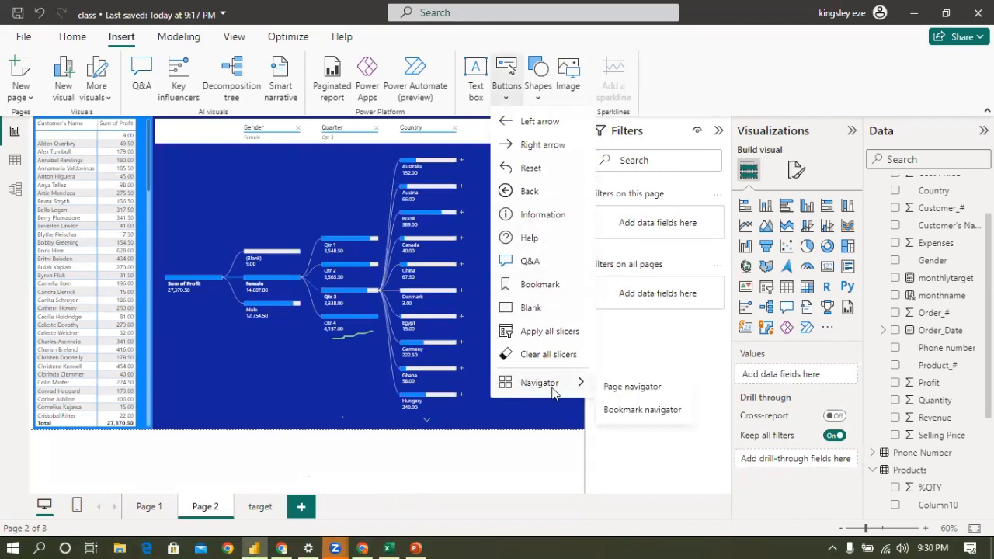
left_click(632, 386)
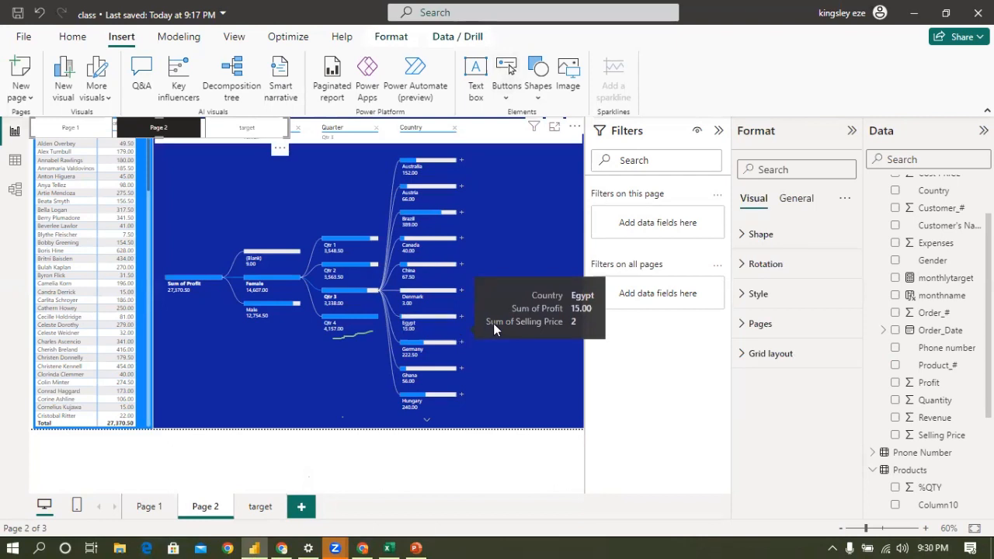
left_click_drag(229, 128, 346, 421)
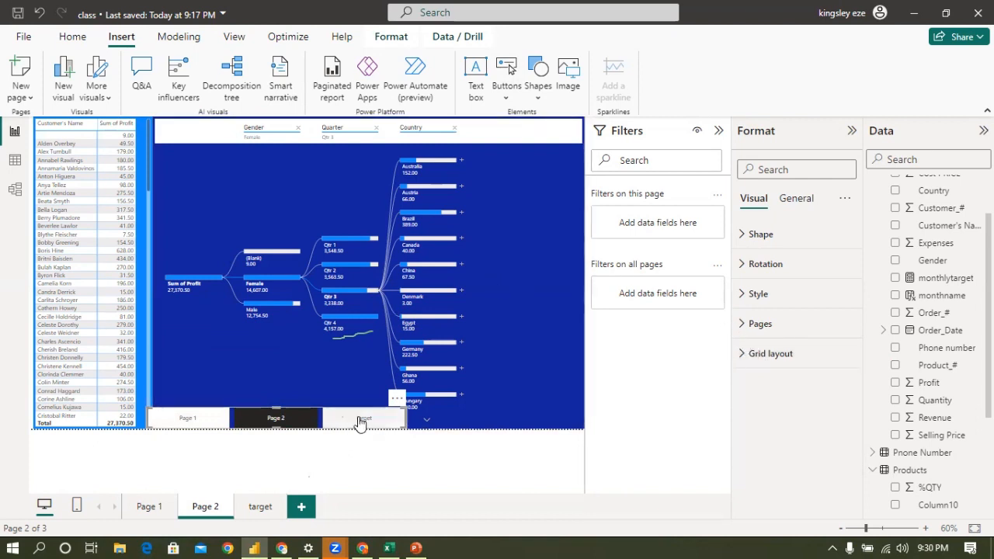
left_click(208, 419, "ctrl")
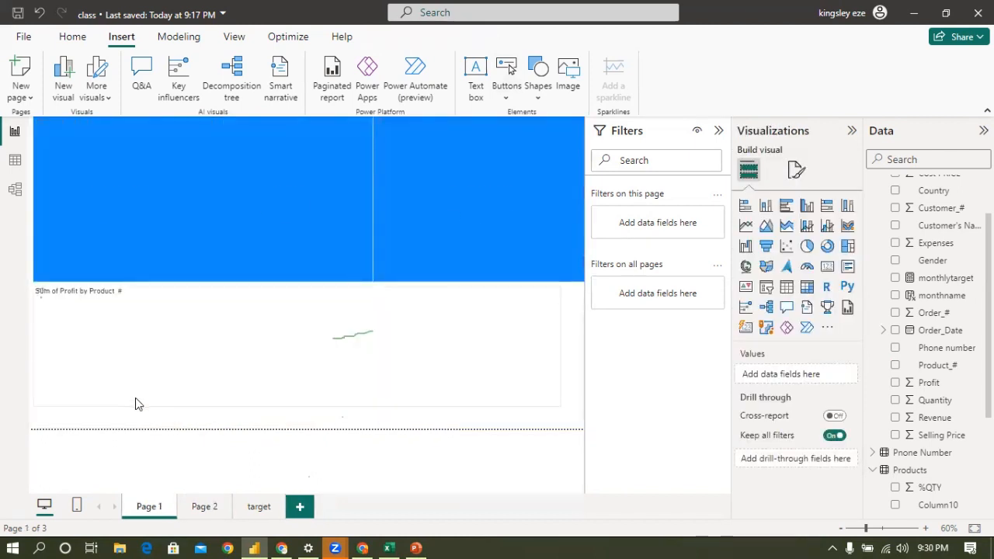
left_click(144, 420, "ctrl")
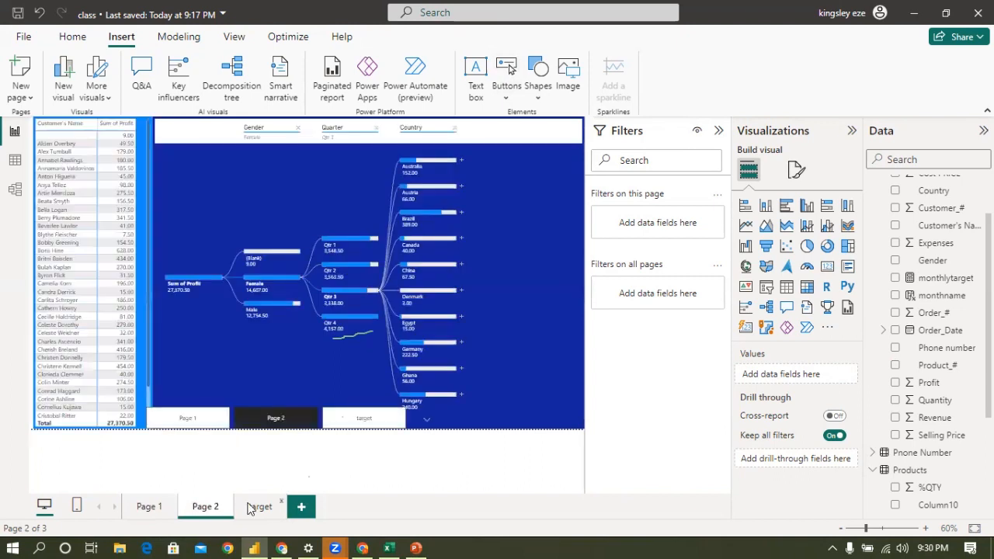
- Add a page navigator to the target page and place it at the lower edge of the month slicer
left_click(260, 507)
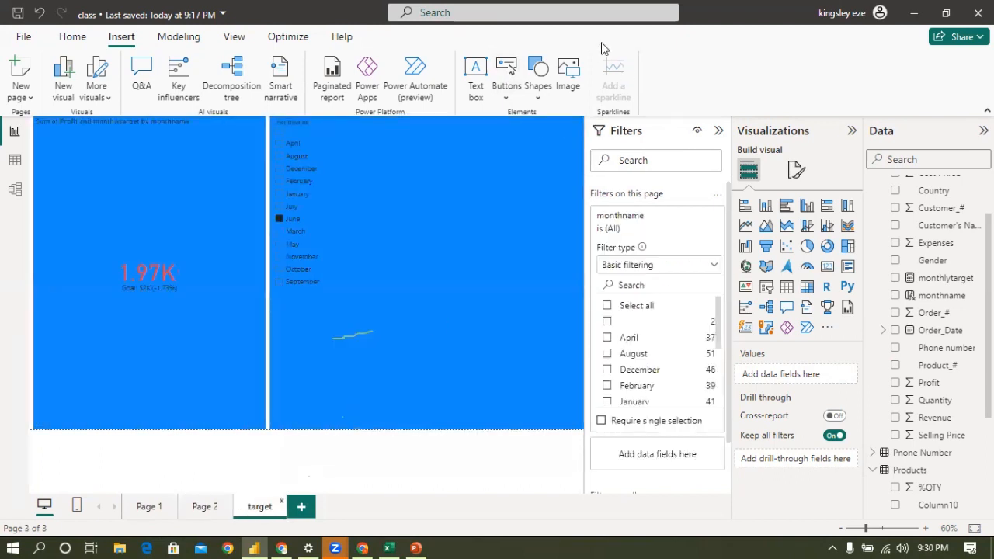
left_click(505, 90)
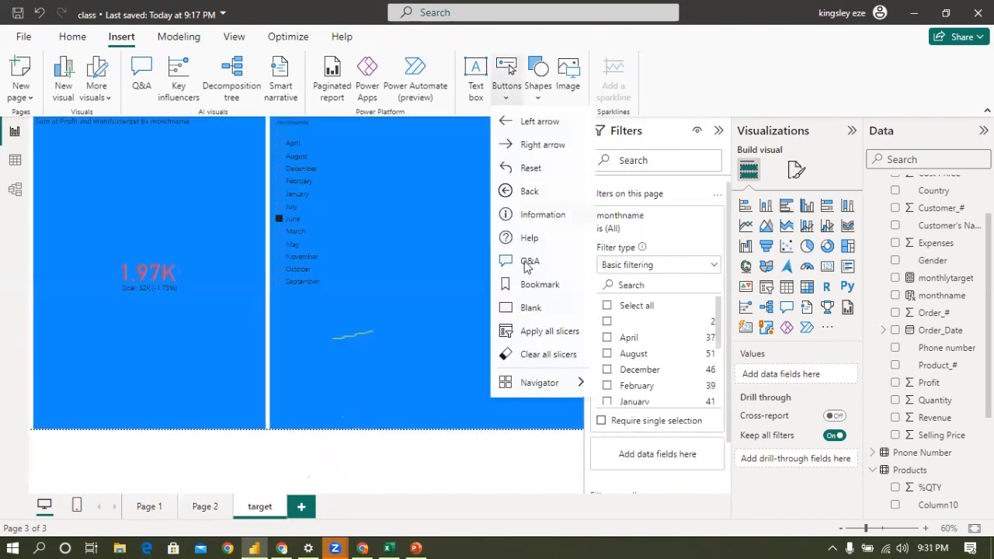
mouse_move(571, 383)
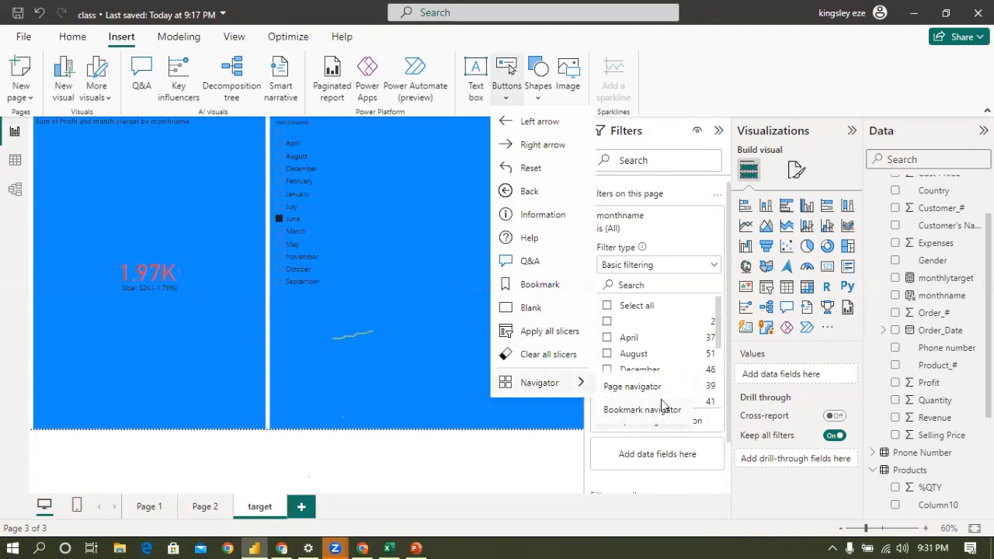
left_click(653, 389)
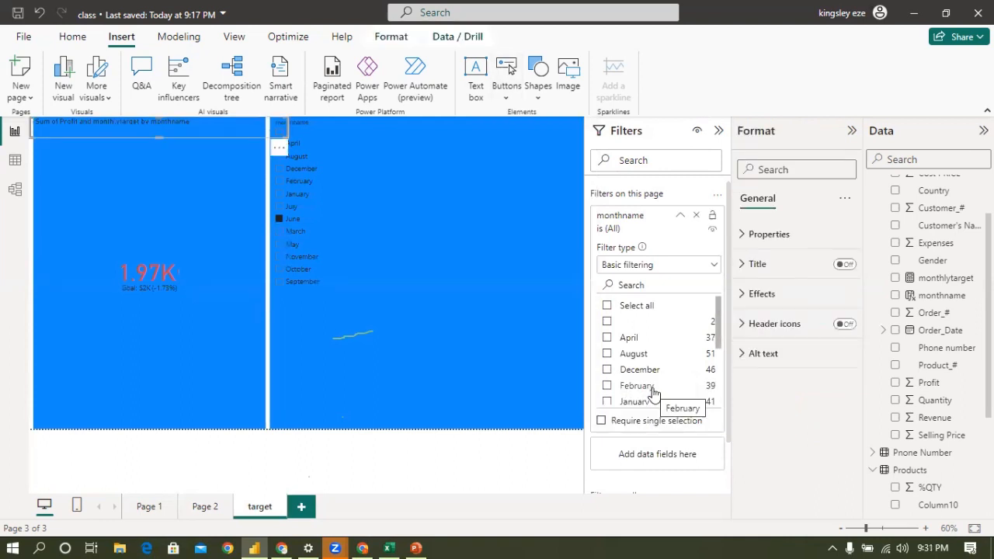
left_click_drag(155, 131, 450, 428)
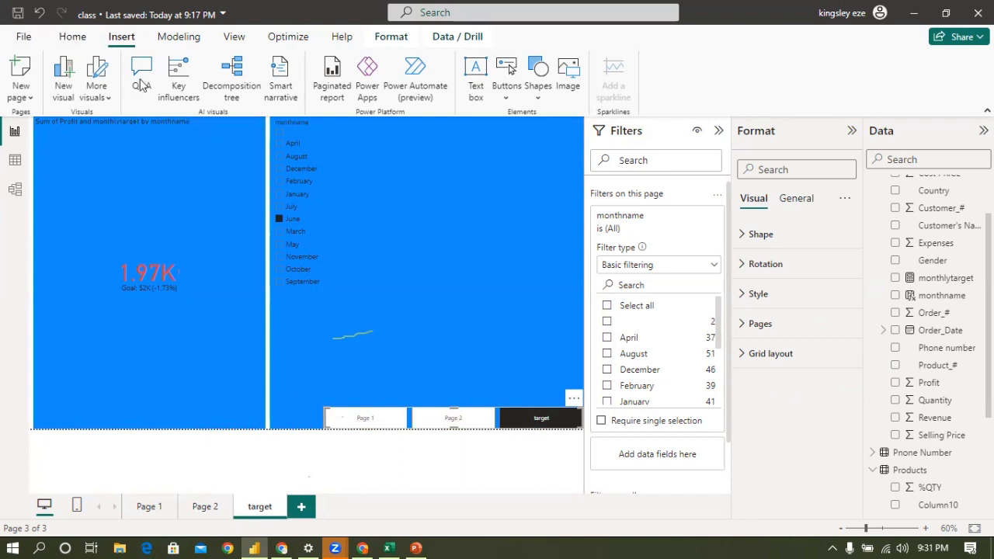
- Save the changes and republish the report to the digitalworld workspace, replacing the existing class dataset
left_click(72, 39)
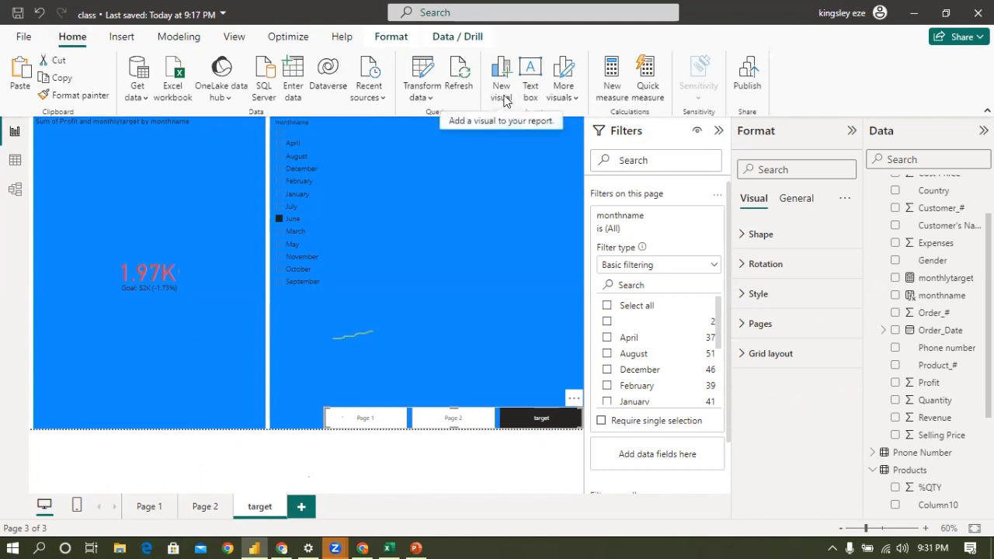
left_click(759, 70)
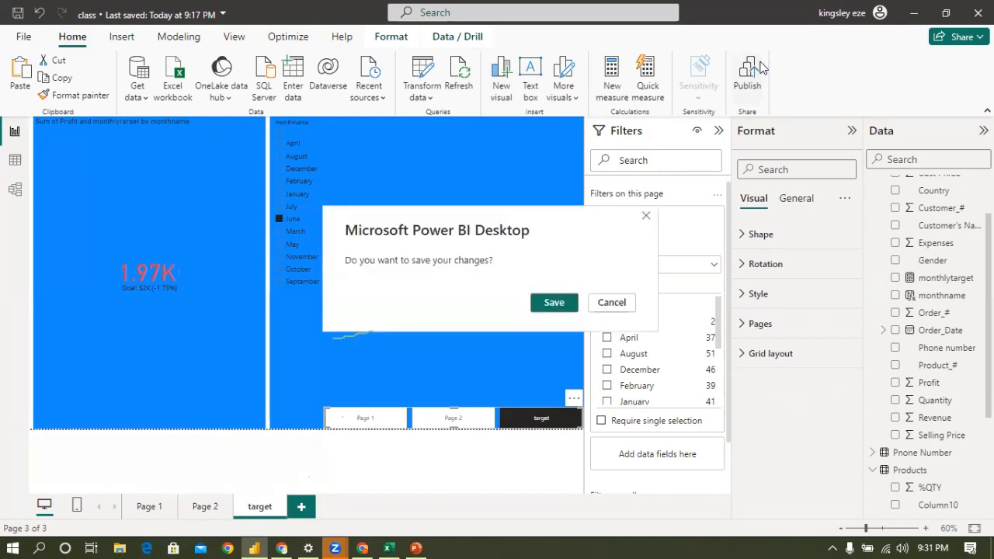
left_click(554, 302)
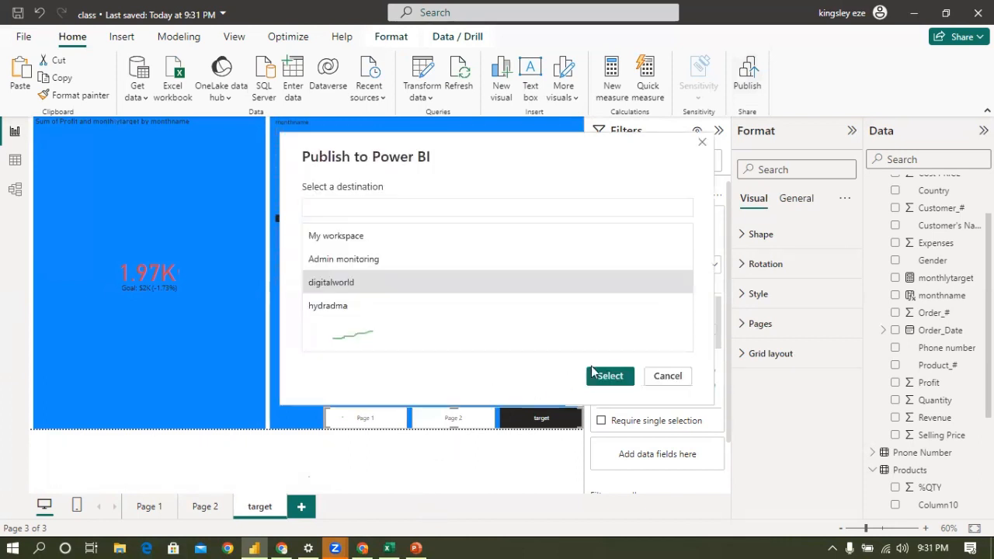
left_click(606, 375)
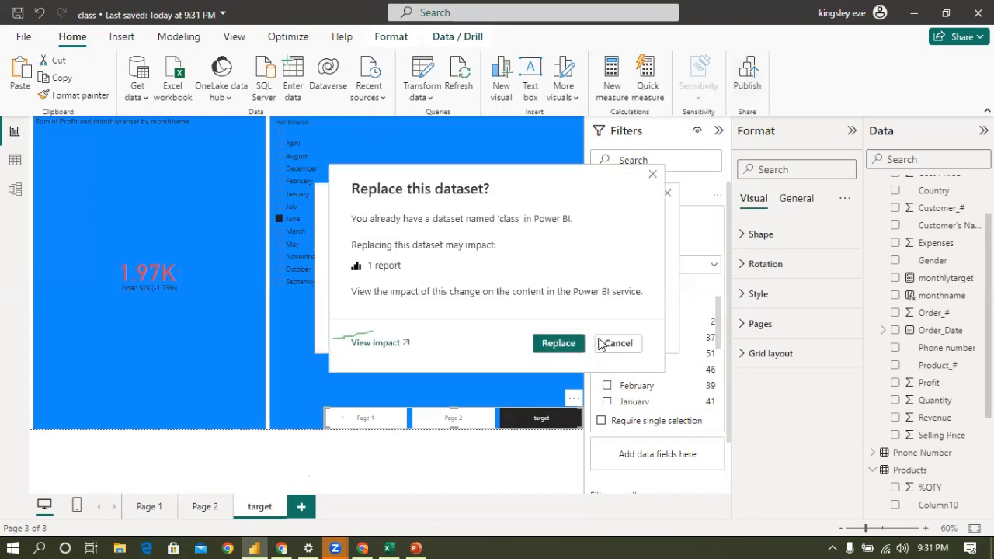
left_click(576, 347)
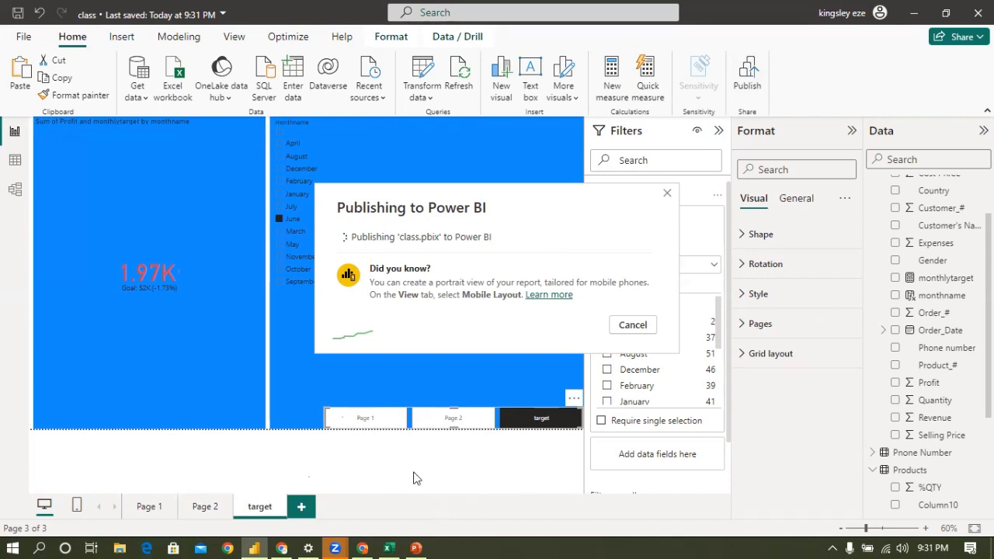
- Open the embedded report's source link from the PowerPoint slide and view the republished Page 1 in the Power BI service
left_click(314, 483)
left_click(313, 477)
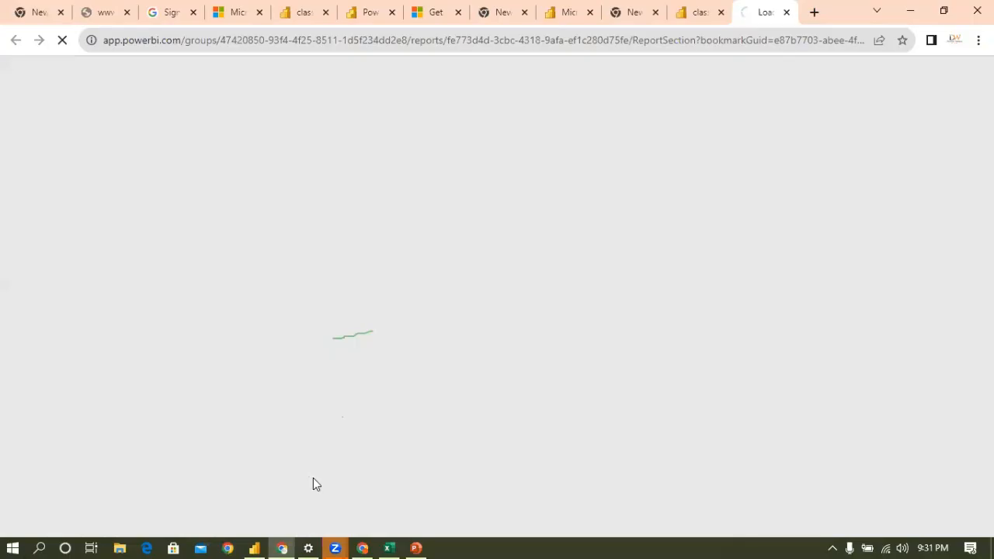
left_click(911, 10)
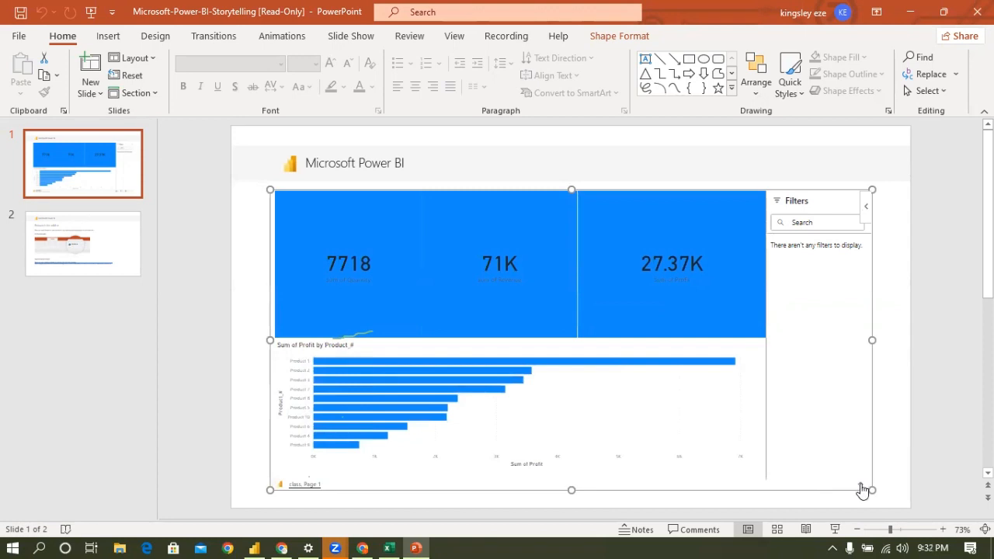
left_click(861, 479)
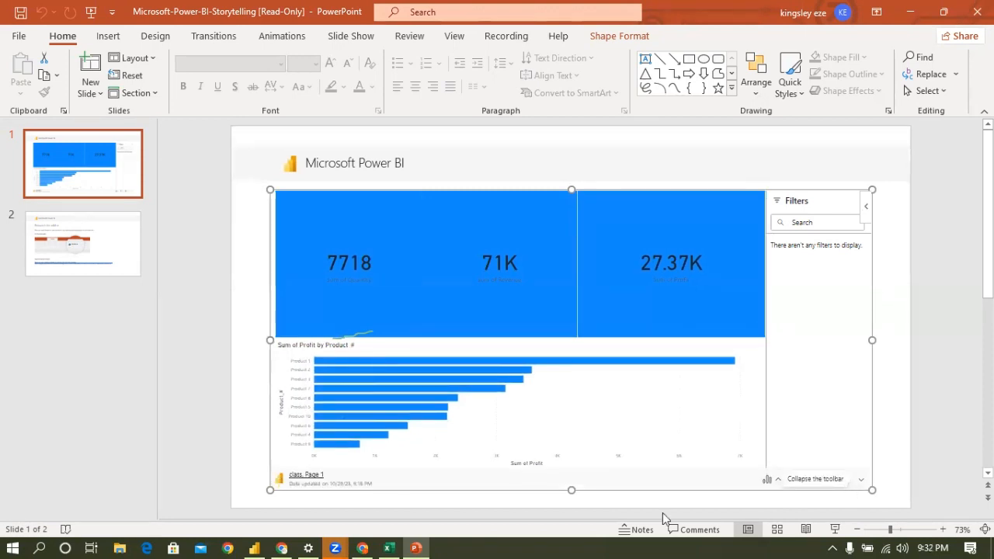
left_click(359, 545)
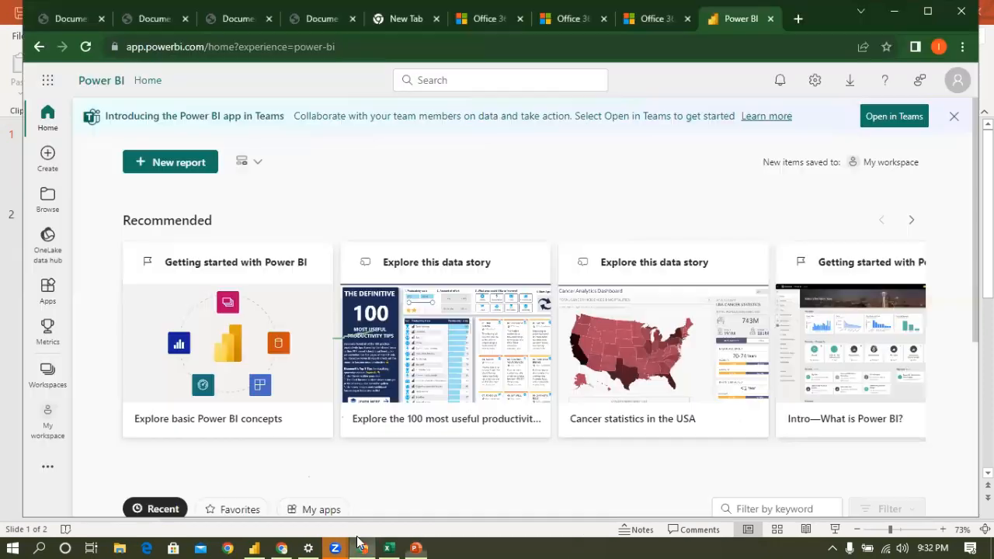
left_click(281, 546)
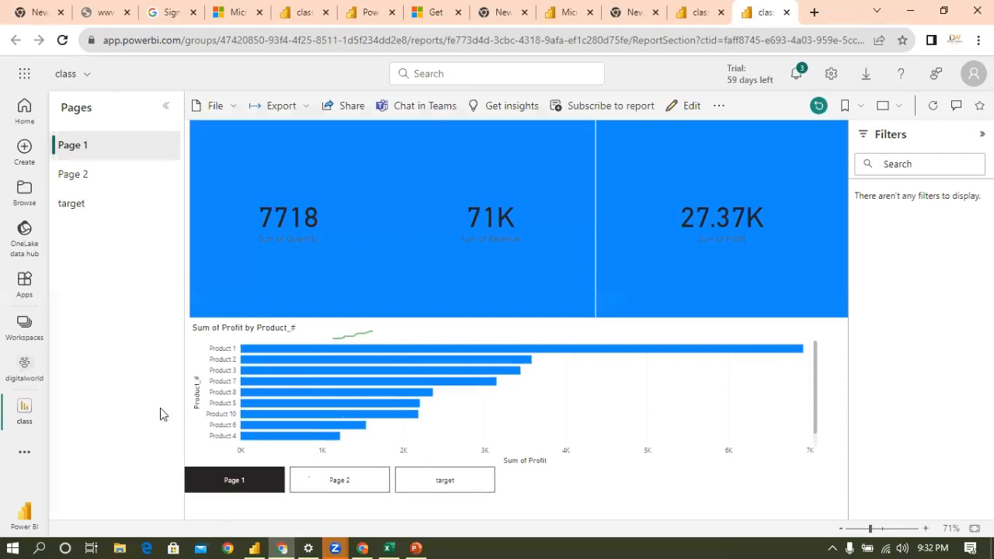
- Test the published report's page navigation by opening Page 2 and returning to Page 1
left_click(339, 481)
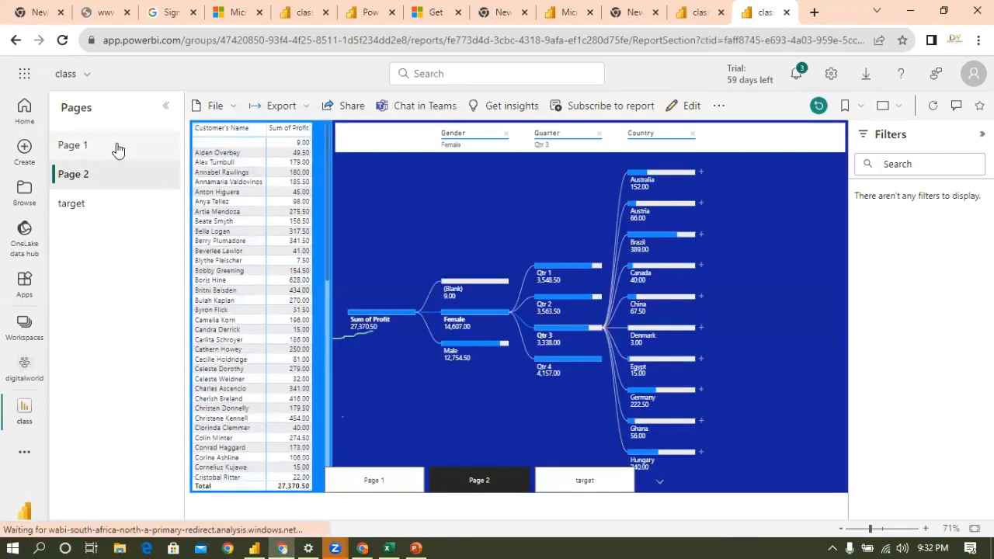
left_click(117, 147)
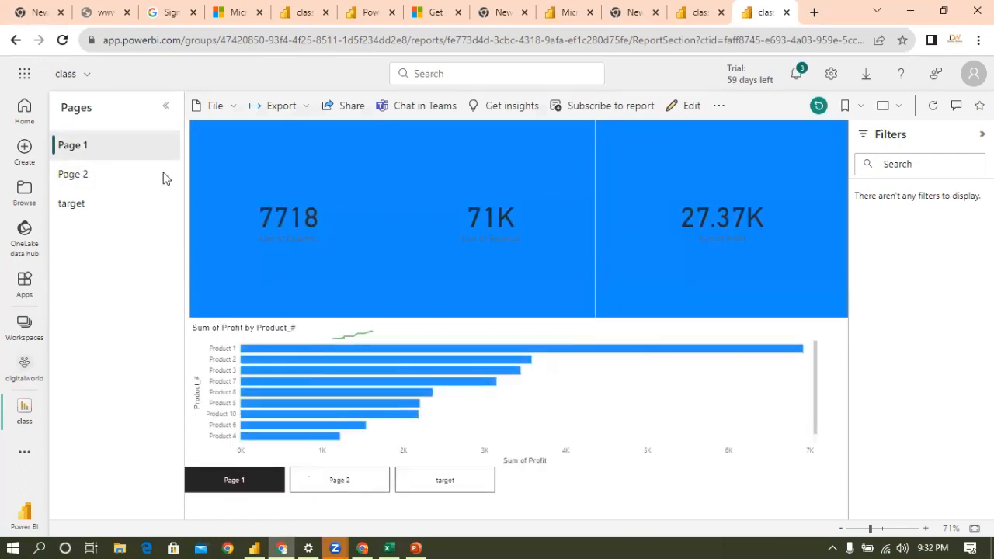
key("alt+Tab")
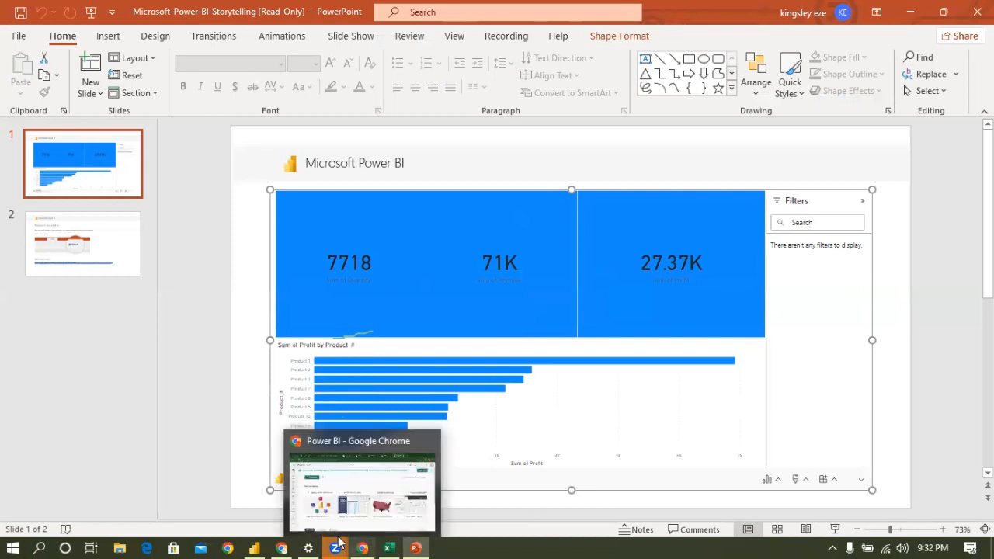
mouse_move(337, 541)
left_click(282, 548)
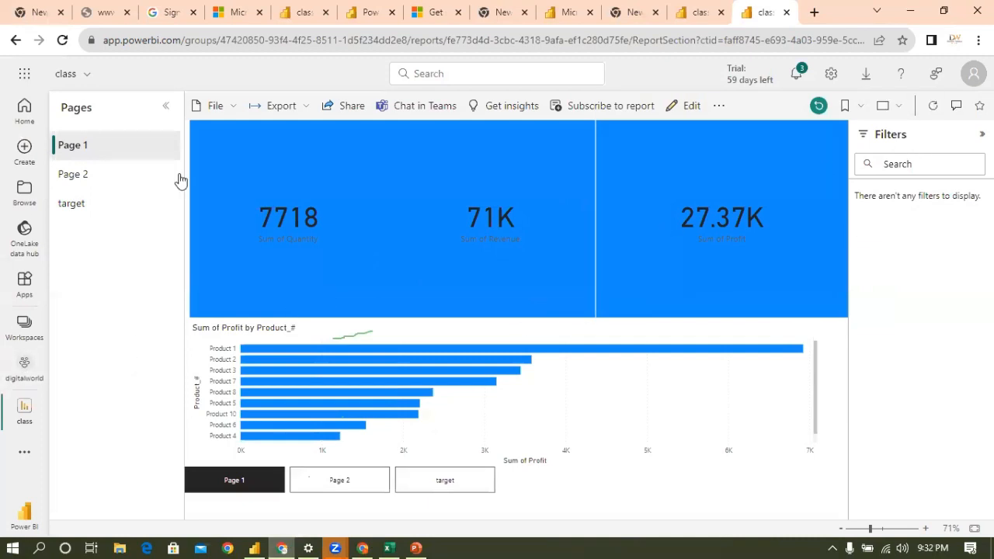
- Export the report to PowerPoint as embedded live data with the selected data filters and open it in a new presentation
left_click(237, 106)
left_click(295, 105)
left_click(281, 106)
mouse_move(324, 163)
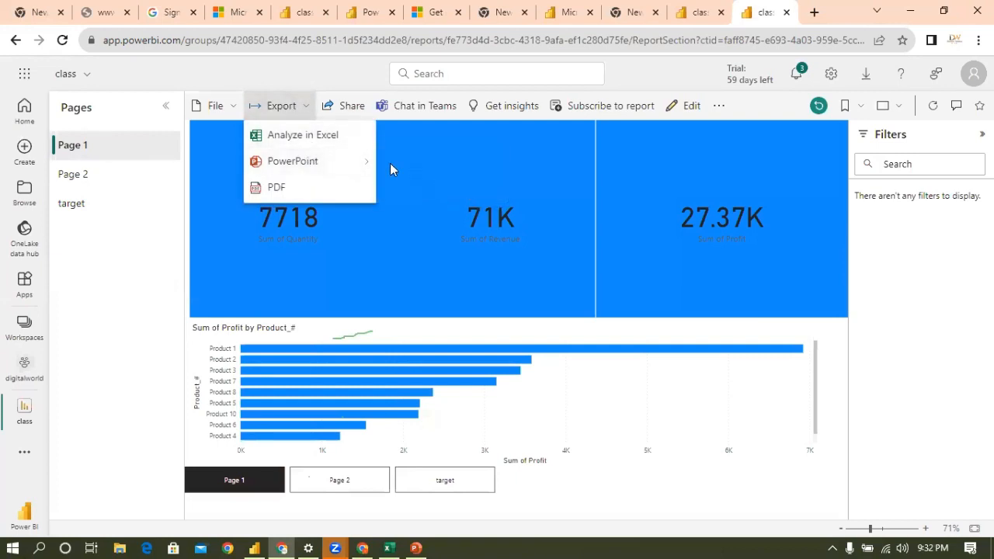
left_click(427, 187)
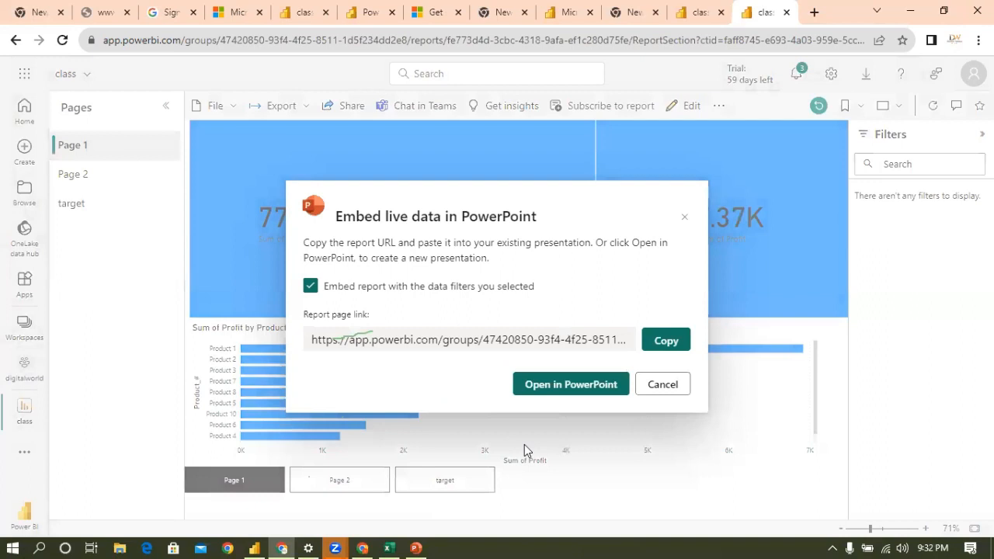
left_click(541, 391)
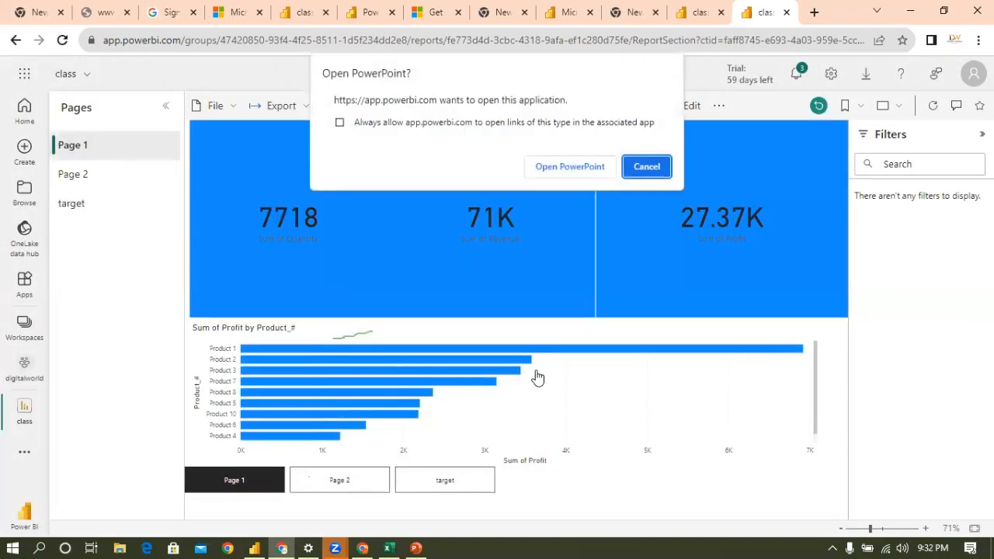
left_click(564, 167)
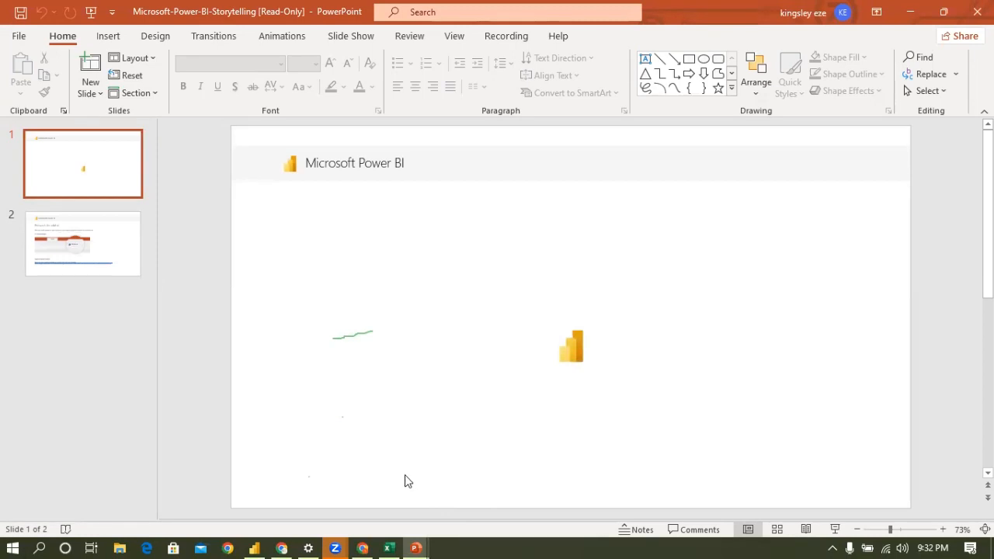
- Cross-filter the earlier embedded report by the Product 5 bar in the profit chart and clear the selection
mouse_move(413, 543)
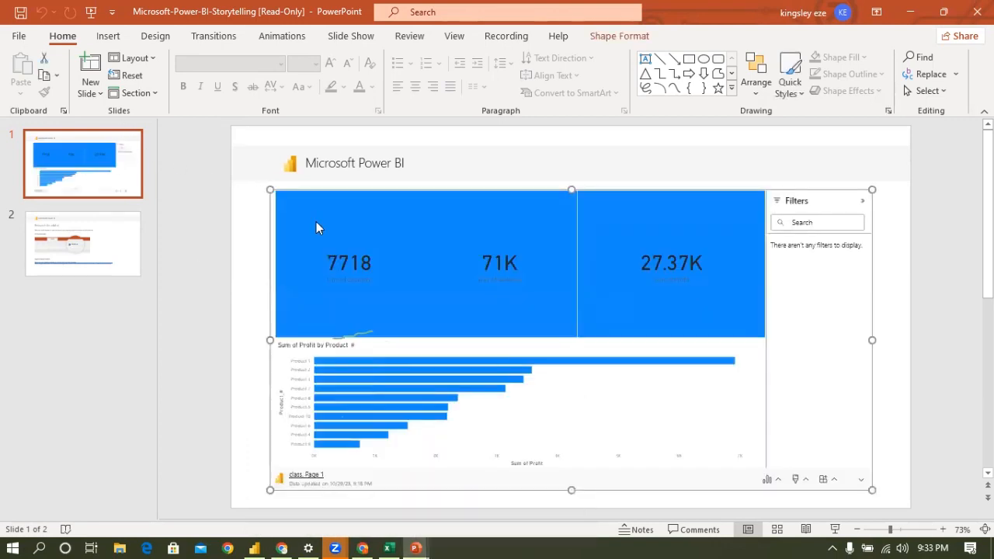
left_click(436, 405)
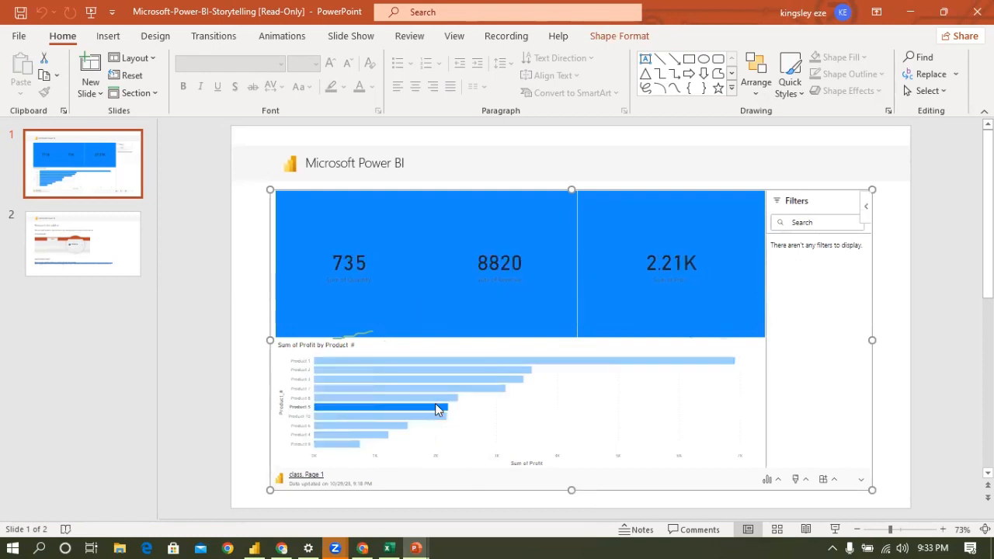
left_click(435, 405)
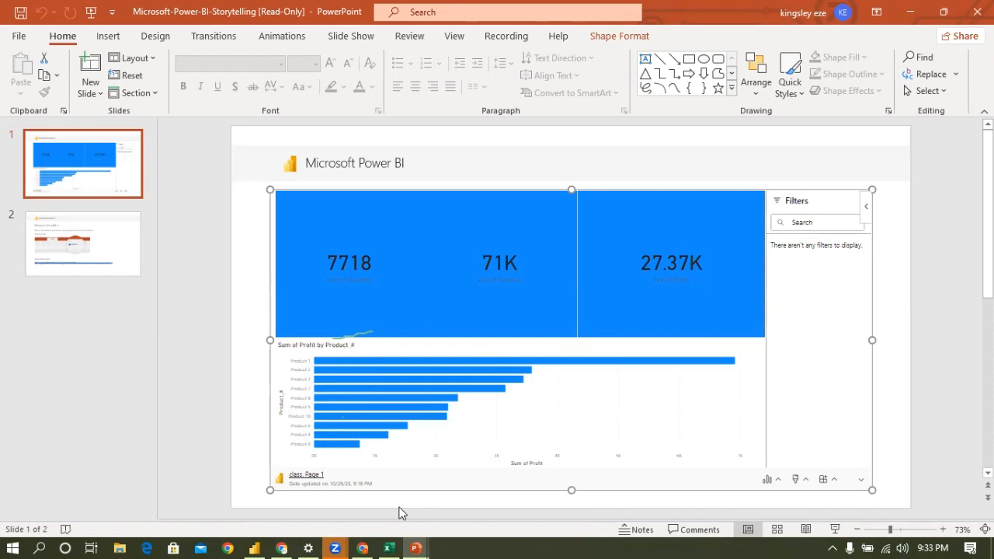
- Switch to the new presentation and test the embedded report's page navigator through Page 2, target and back to Page 1
left_click(420, 542)
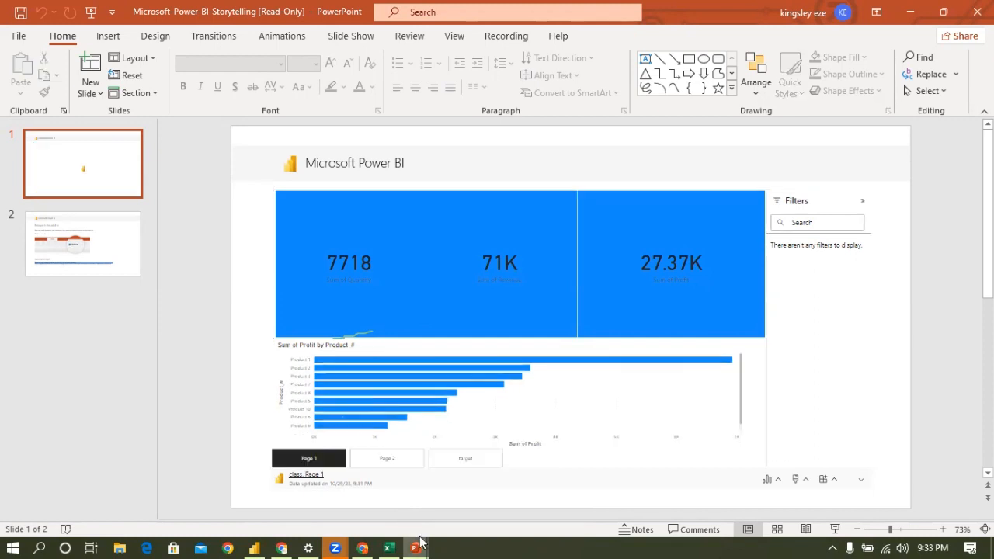
left_click(386, 460)
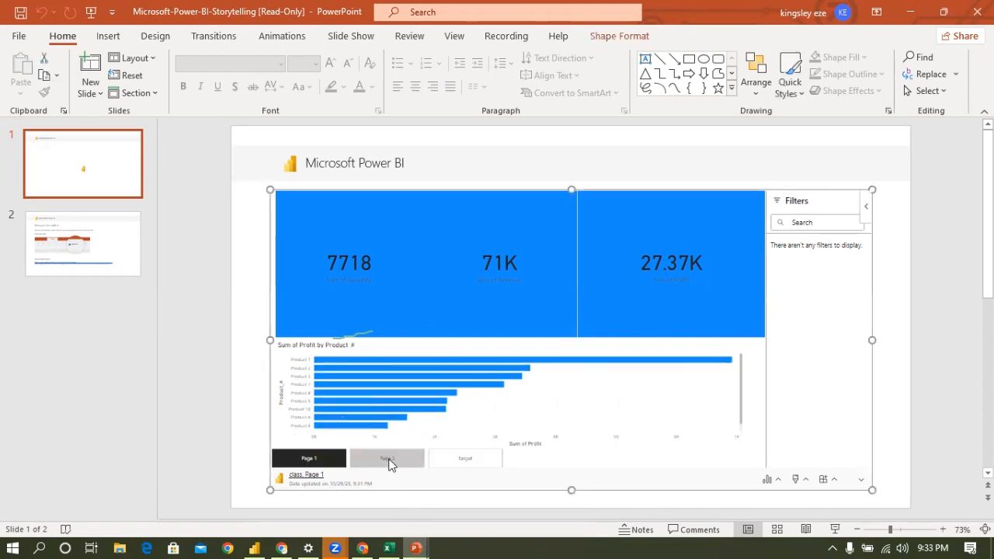
left_click(561, 461)
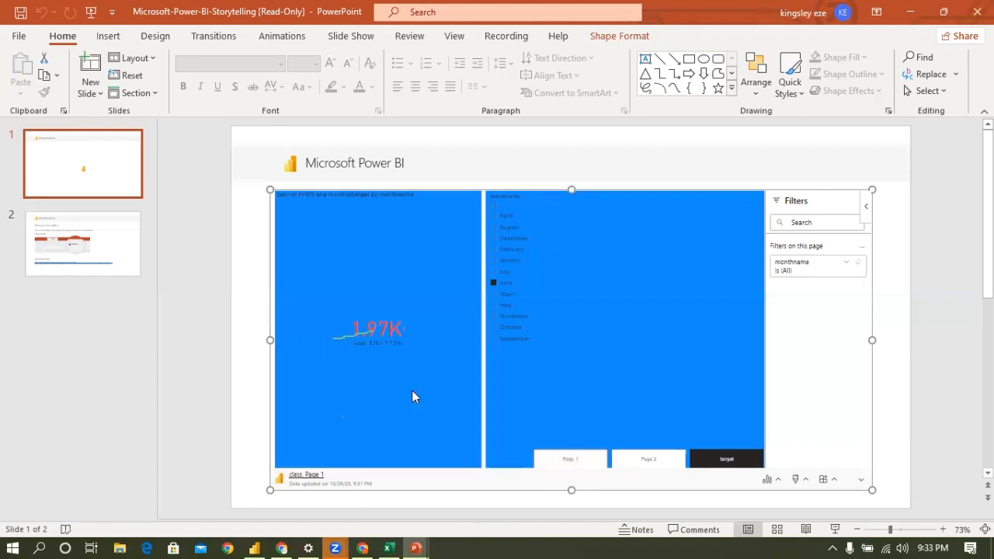
left_click(621, 460)
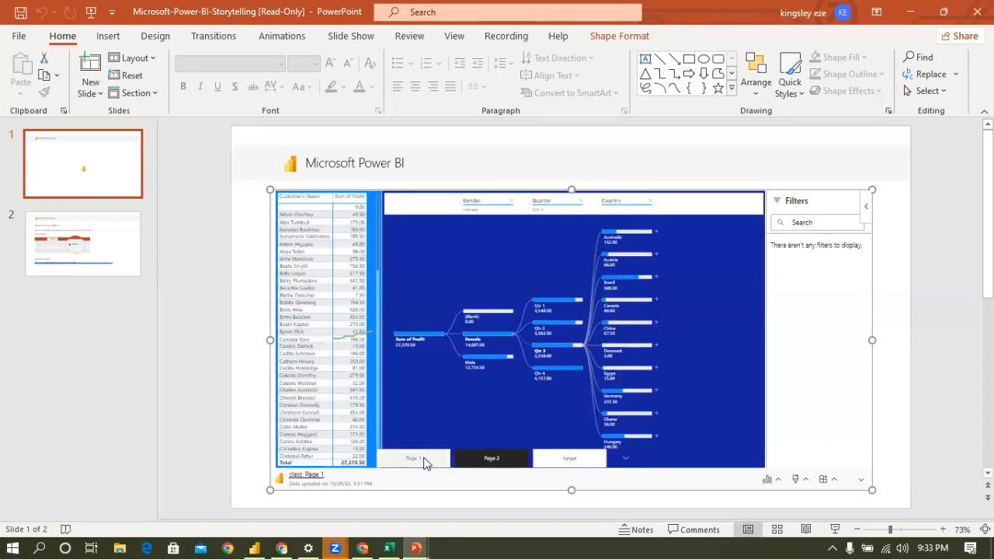
left_click(425, 460)
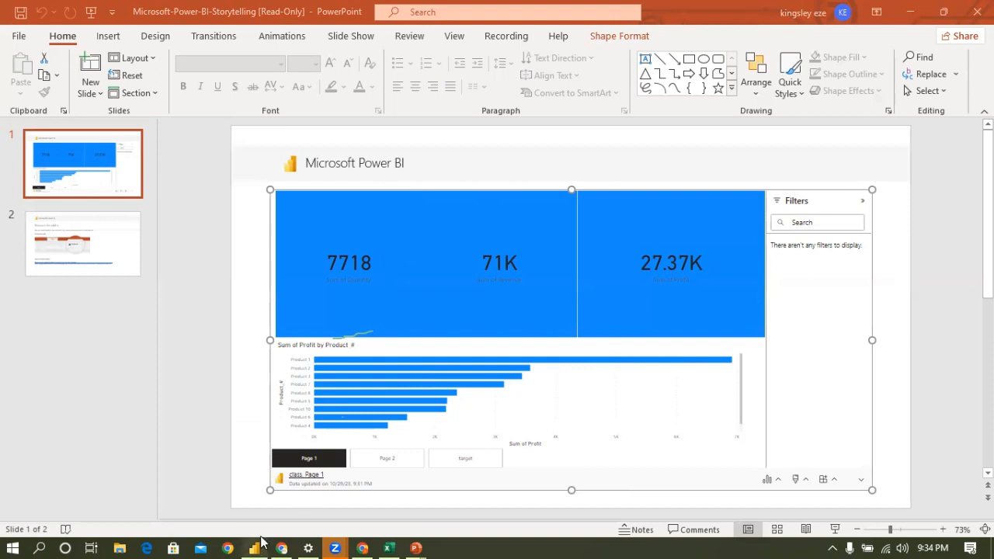
- Switch to Power BI Desktop, dismiss the publishing message and add a left arrow button to the target page
mouse_move(262, 542)
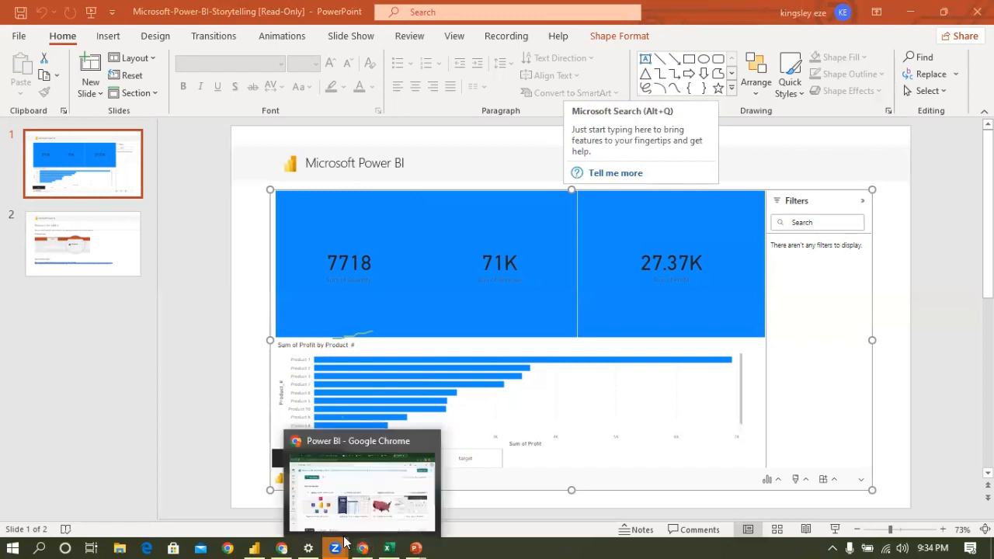
left_click(250, 544)
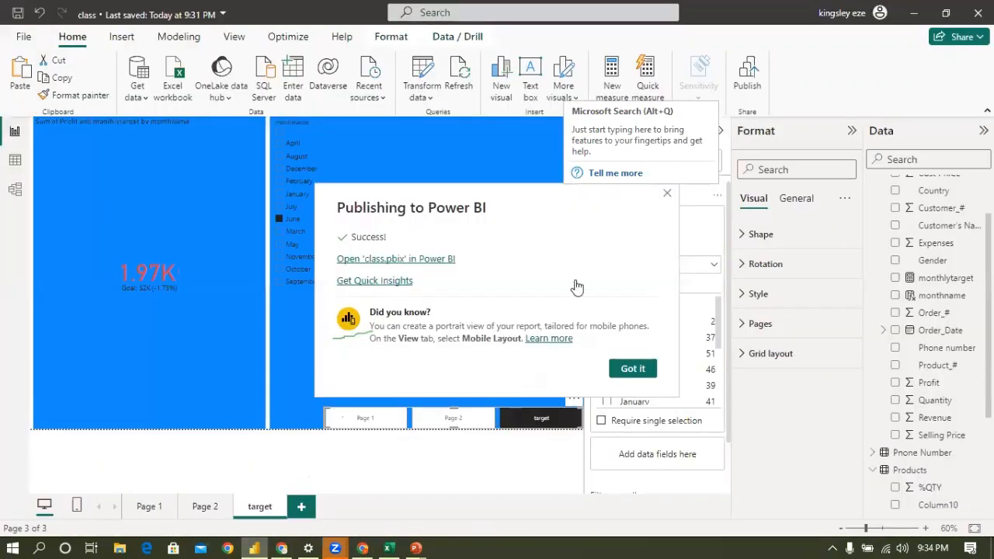
left_click(666, 199)
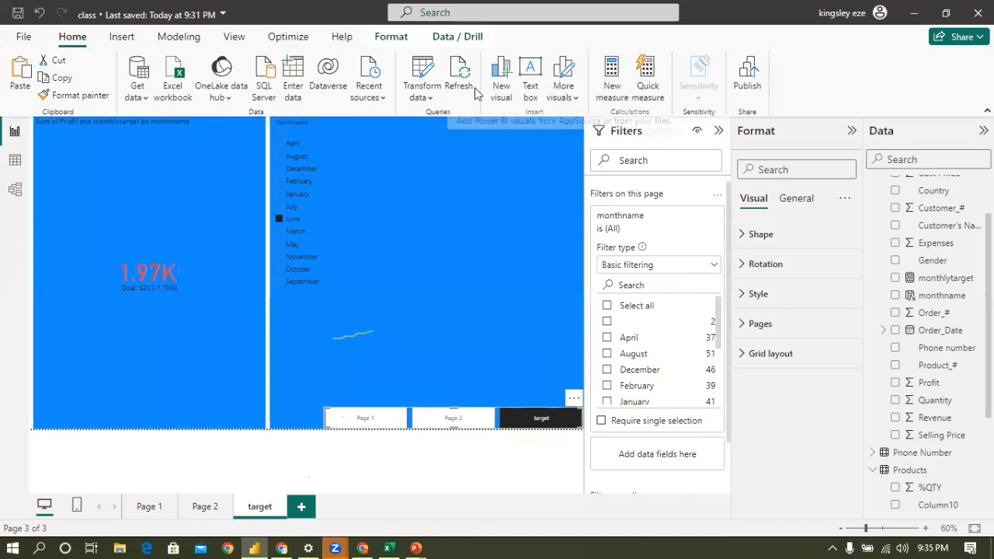
left_click(121, 36)
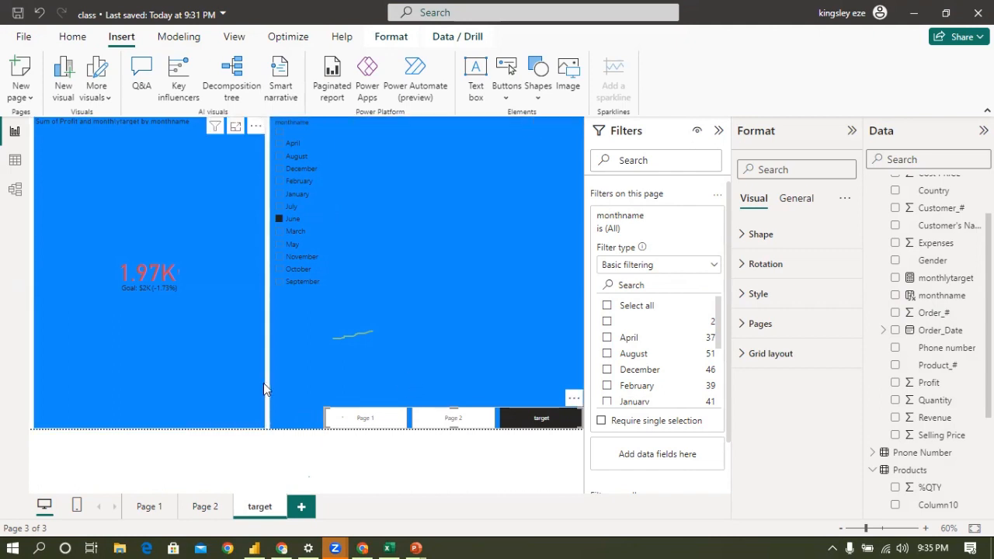
left_click(507, 95)
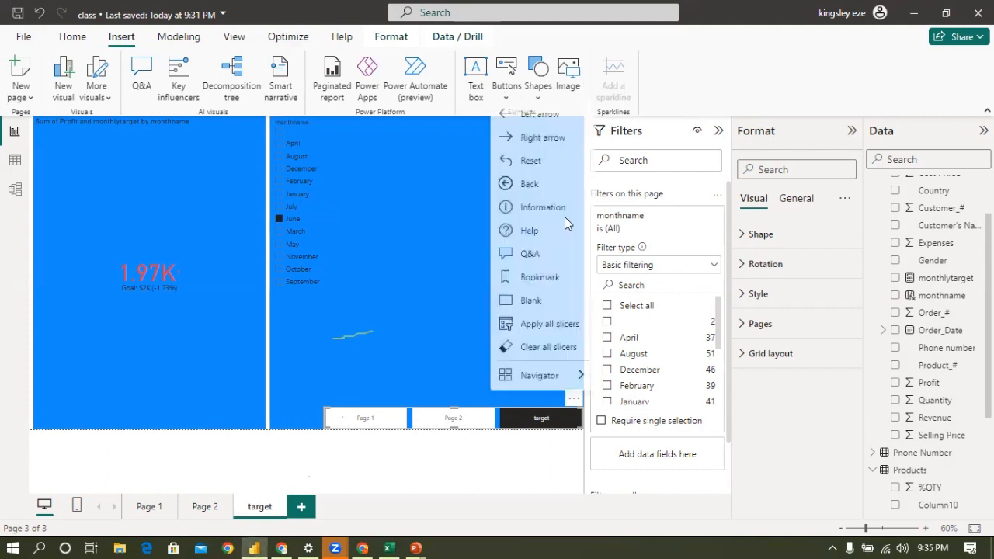
left_click(526, 130)
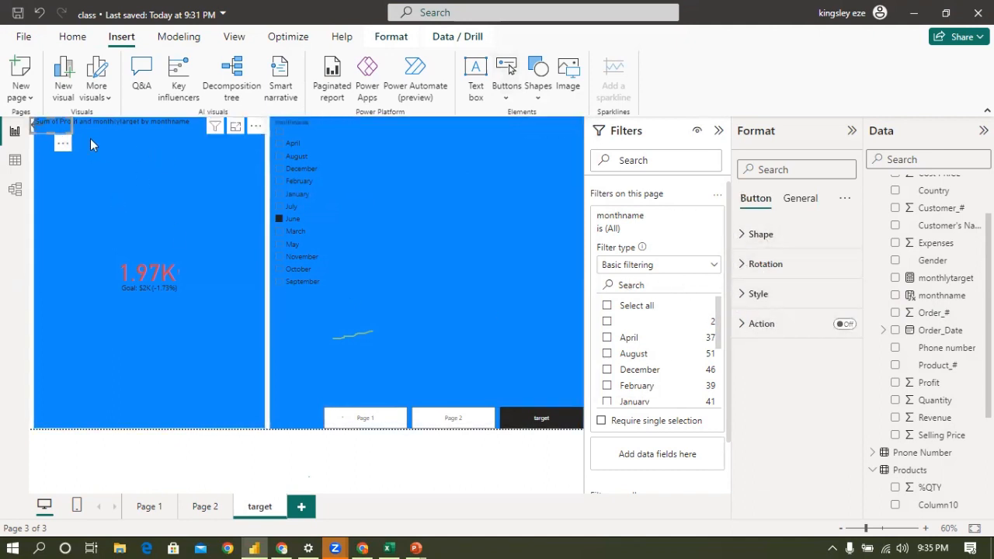
- Turn on the left arrow button's action with the type Back and test the button
left_click(844, 325)
left_click(773, 327)
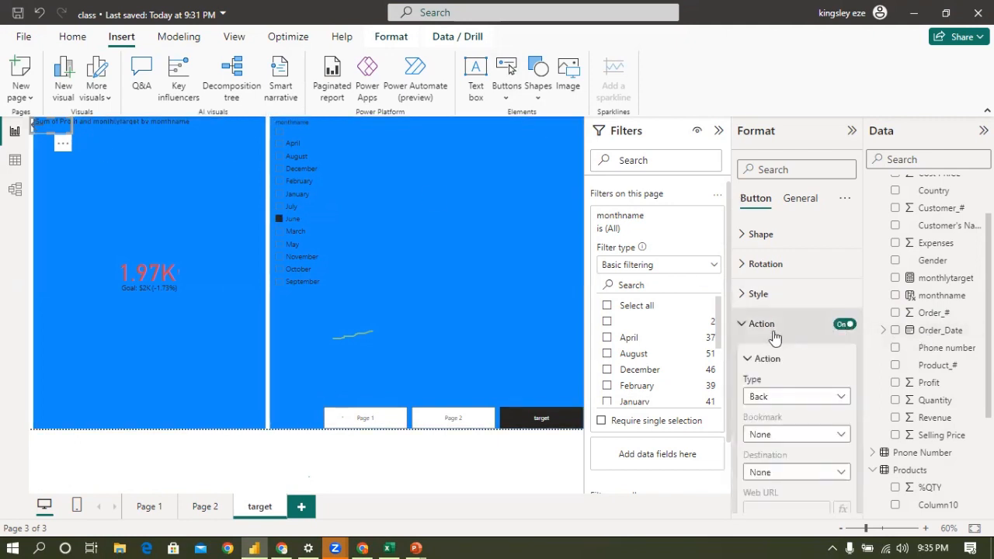
left_click(802, 397)
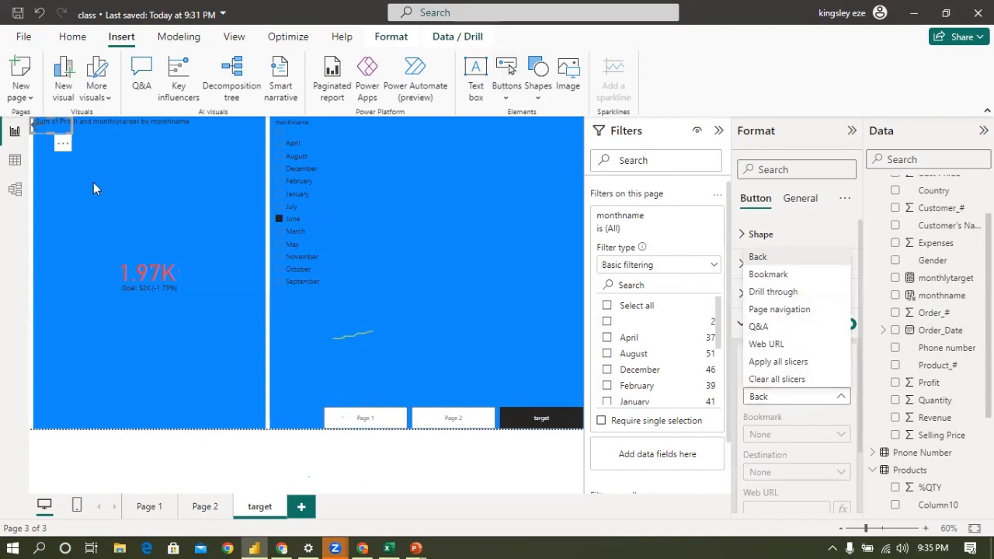
left_click(46, 131)
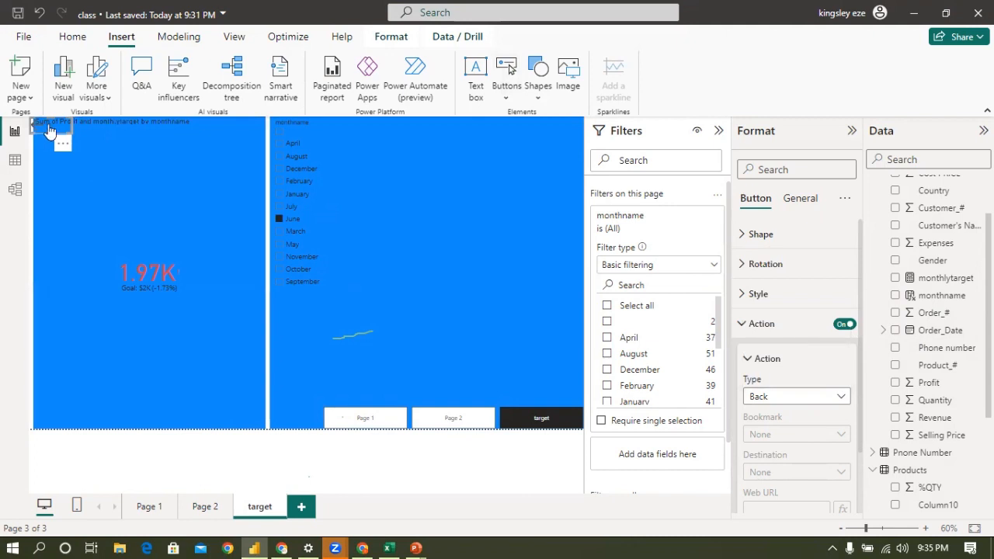
left_click(48, 130, "ctrl")
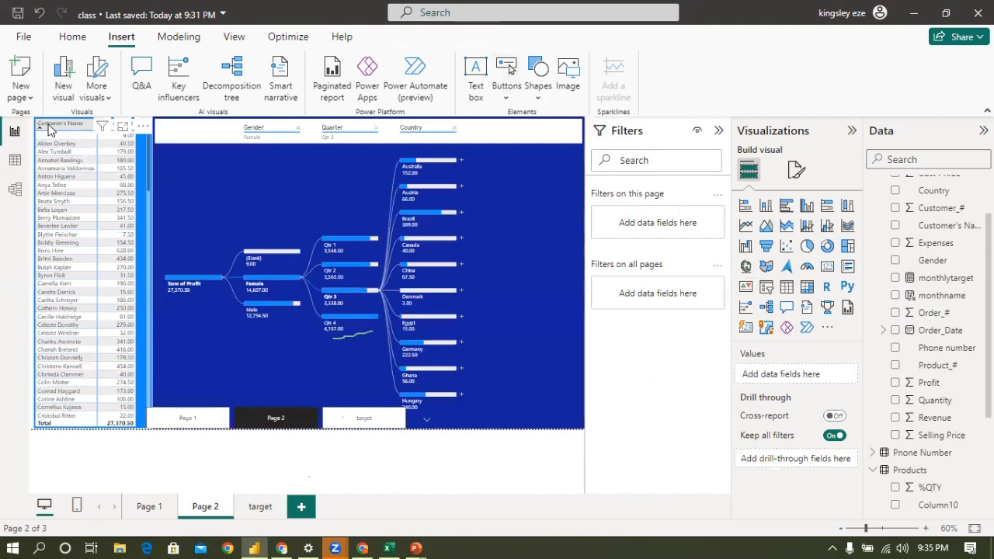
- Add a right arrow button to Page 1 and place it in the upper-right corner of the report page
left_click(144, 506)
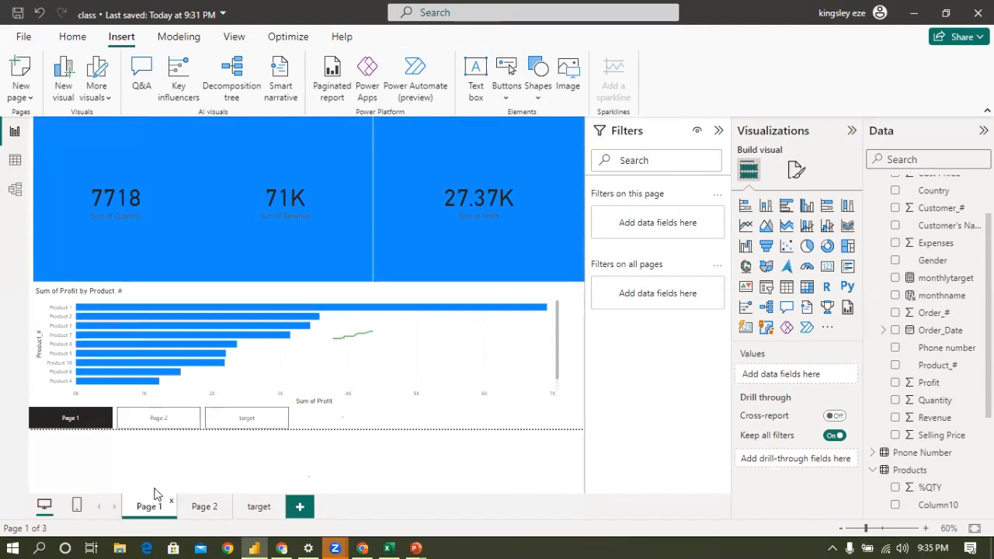
left_click(509, 92)
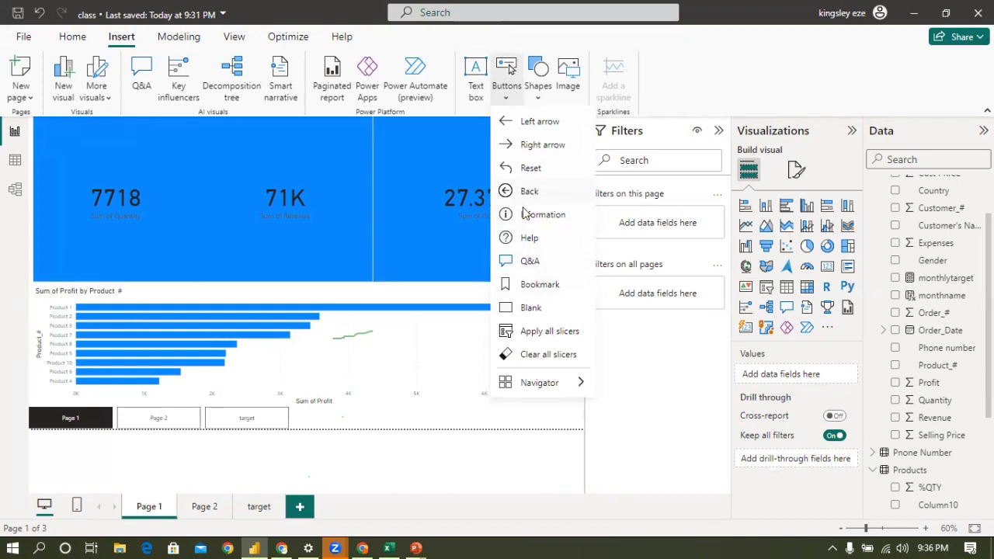
left_click(501, 148)
left_click_drag(499, 149, 66, 137)
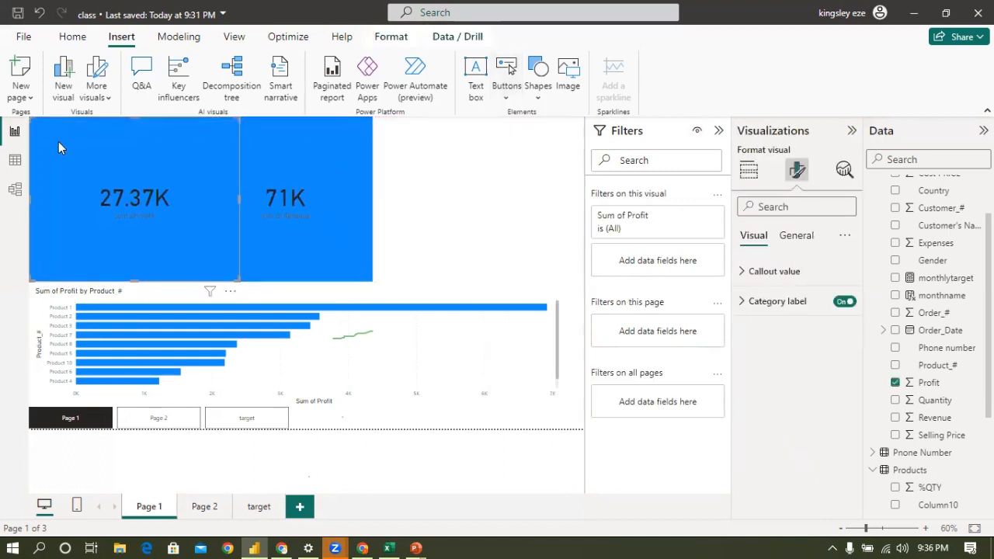
key("ctrl+z")
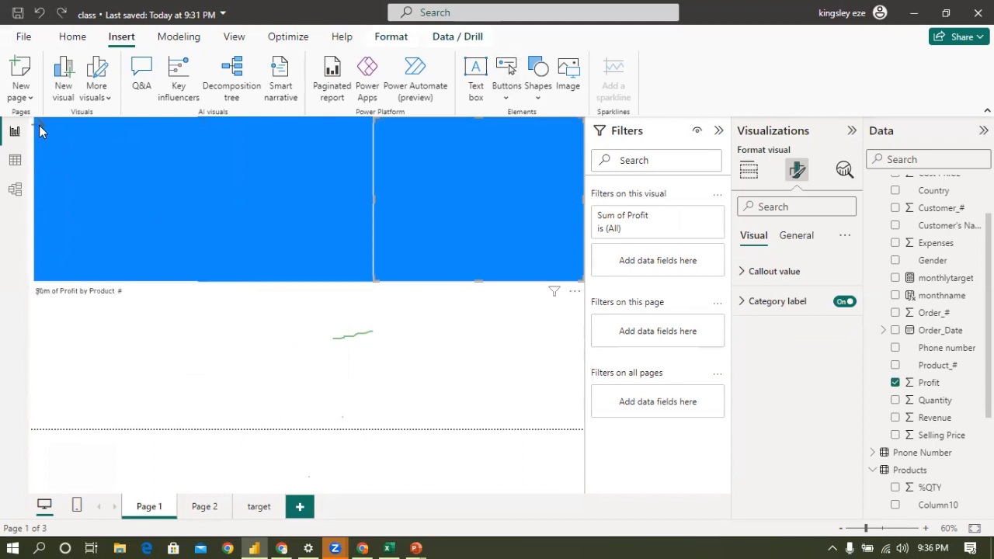
left_click(38, 125)
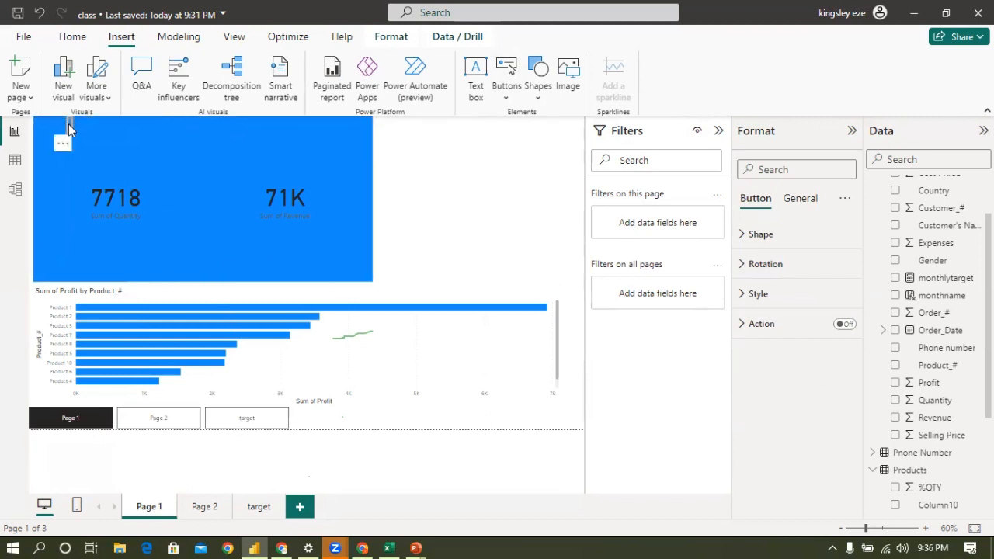
left_click_drag(116, 137, 569, 129)
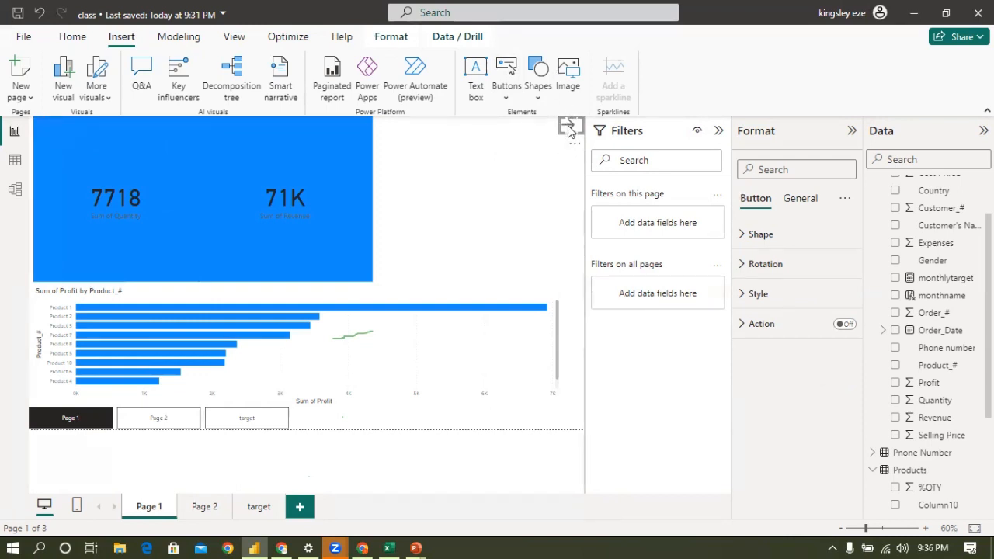
- Turn on the action of Page 1's right arrow button and test the button
left_click(845, 329)
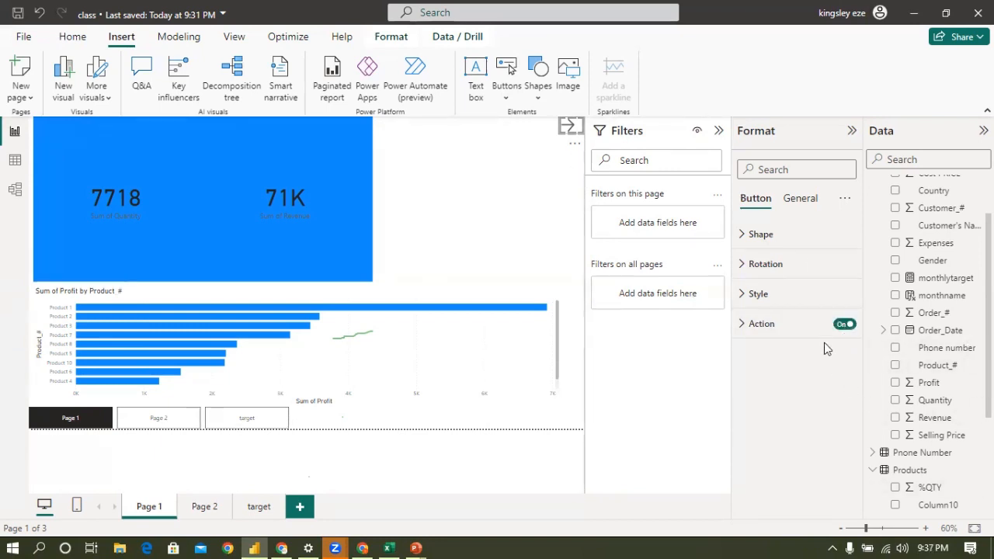
left_click(845, 326)
left_click(844, 326)
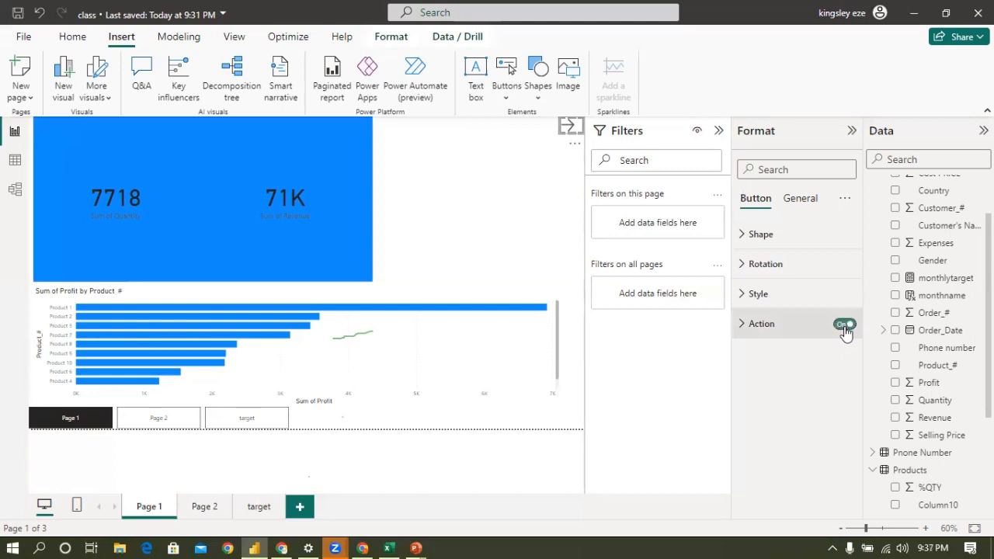
left_click(575, 129, "ctrl")
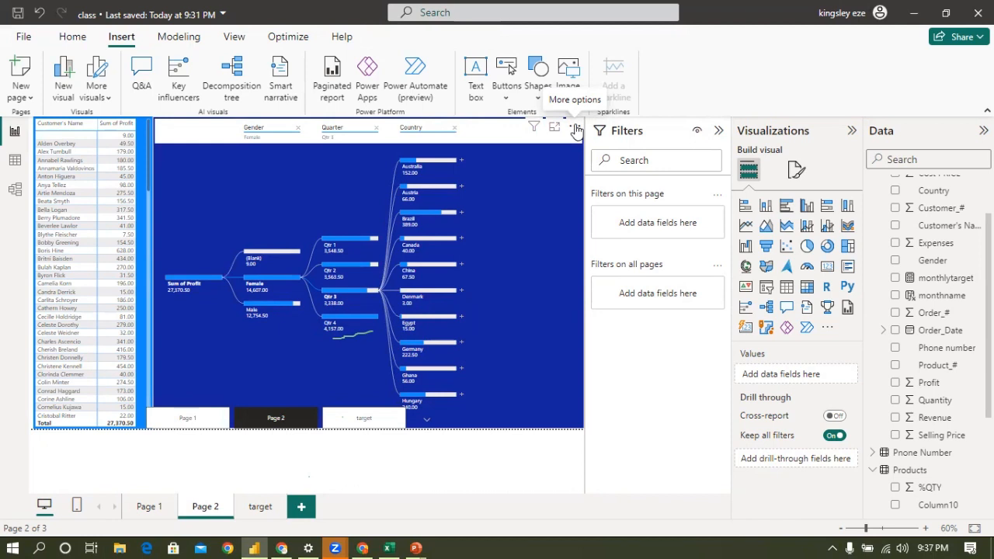
- Add a blank button to Page 2 and turn on its action with the type Q&A
left_click(264, 516)
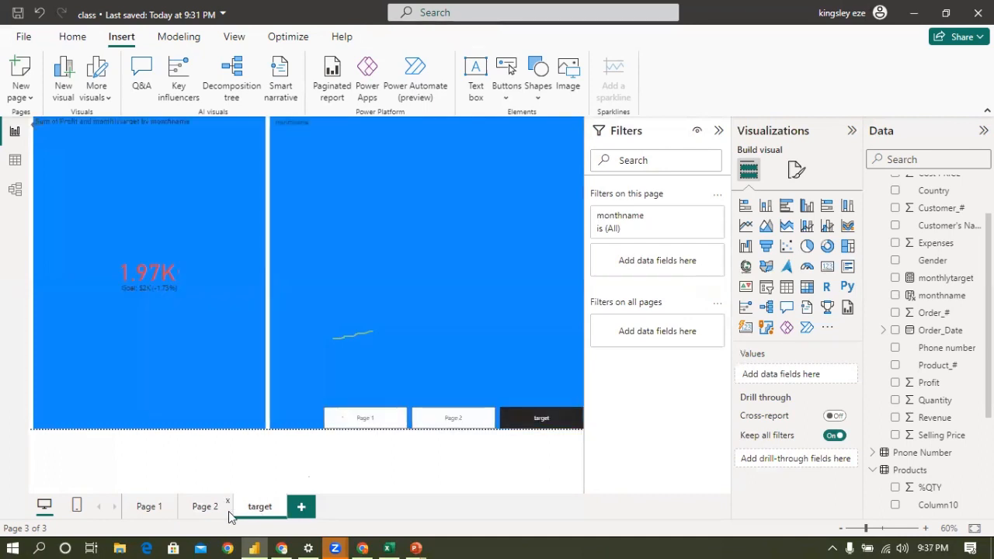
left_click(229, 511)
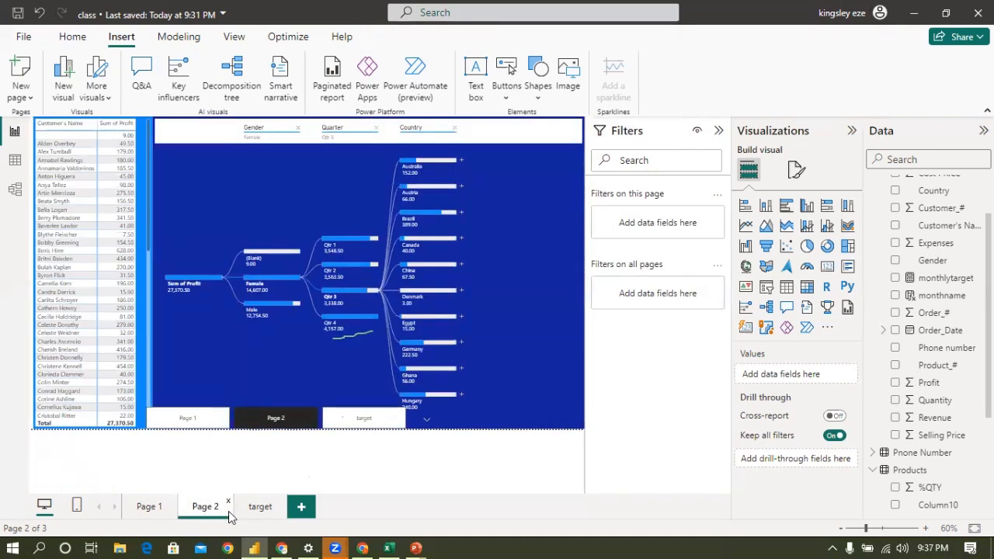
left_click(506, 94)
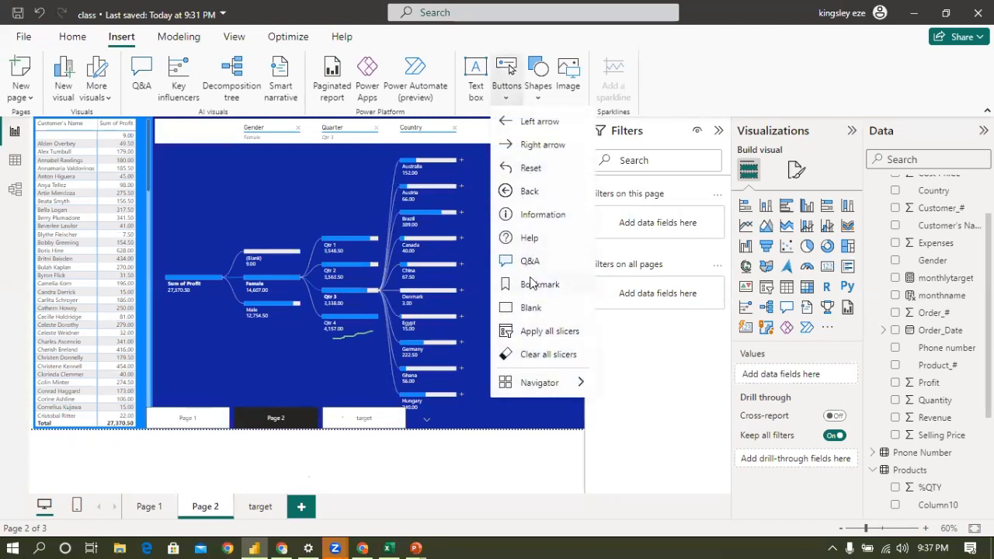
left_click(522, 309)
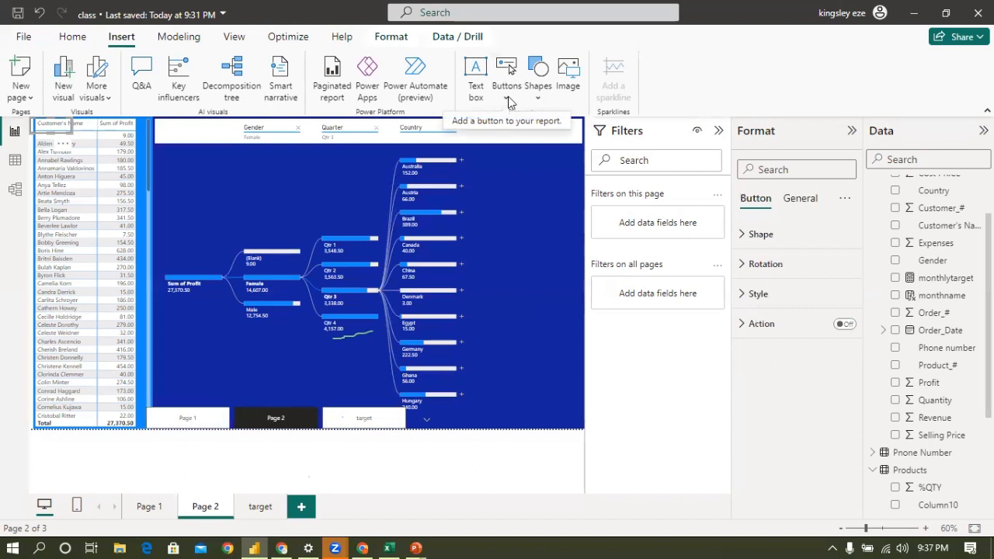
left_click(838, 324)
left_click(743, 324)
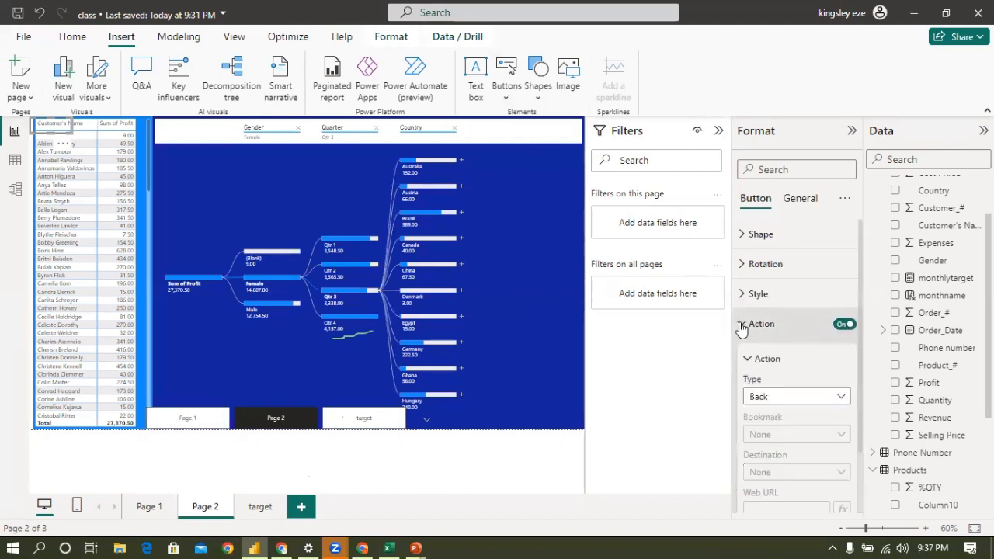
left_click(786, 399)
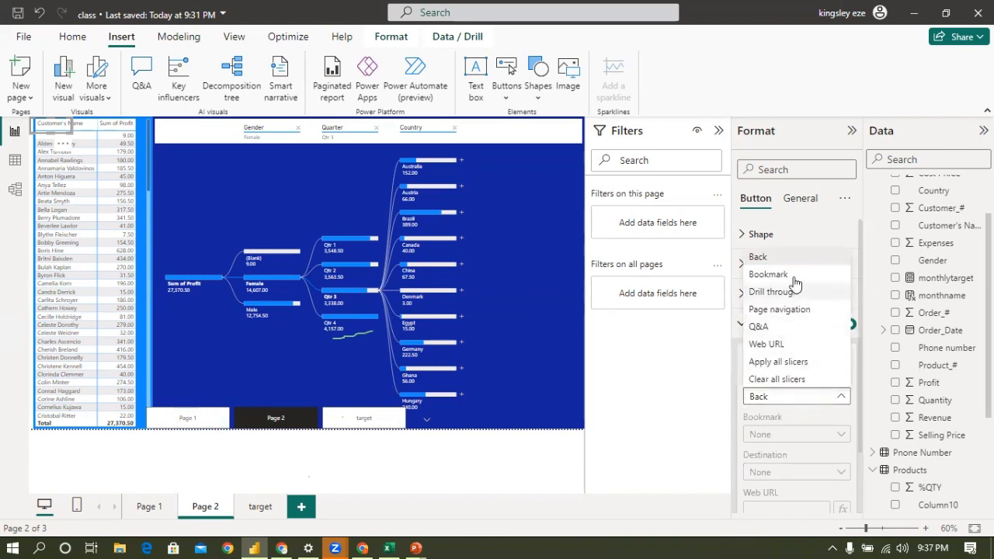
left_click(768, 329)
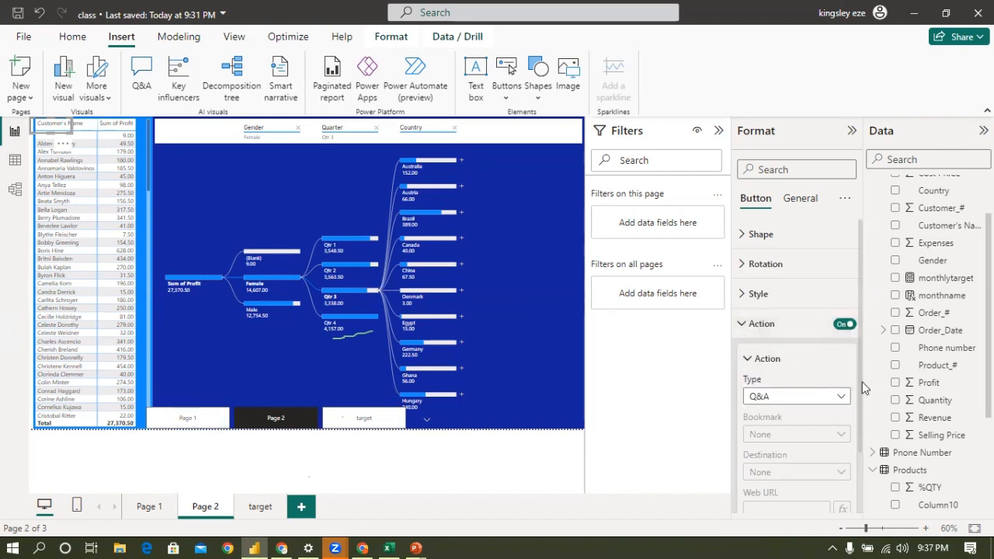
- Move the blank button into the empty area beside the decomposition tree's country branches
left_click_drag(861, 378, 861, 473)
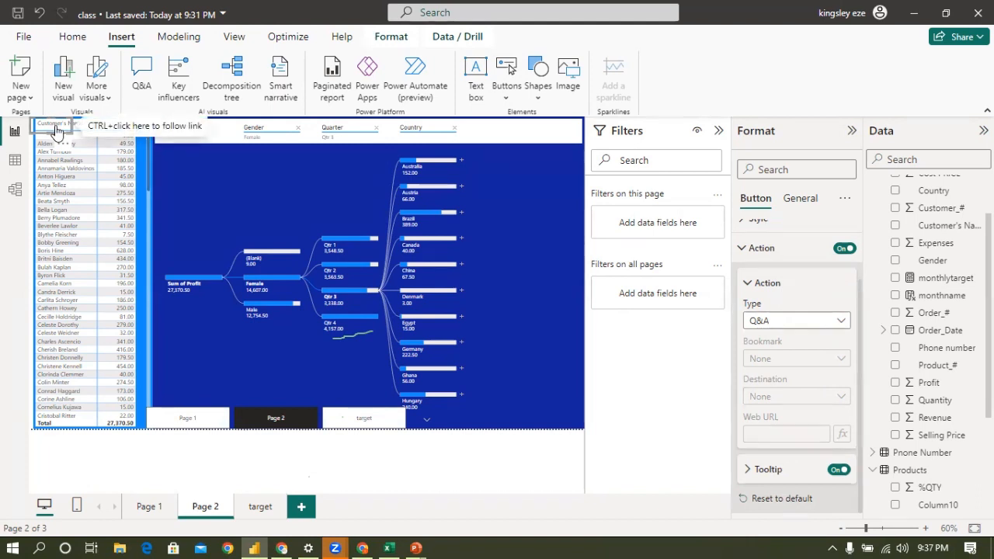
left_click_drag(55, 129, 512, 298)
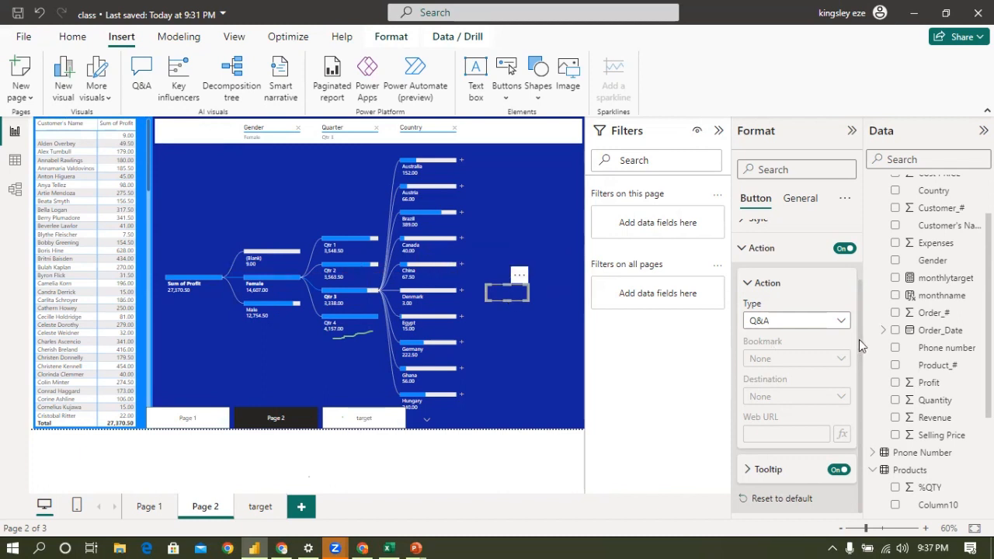
left_click_drag(858, 339, 848, 237)
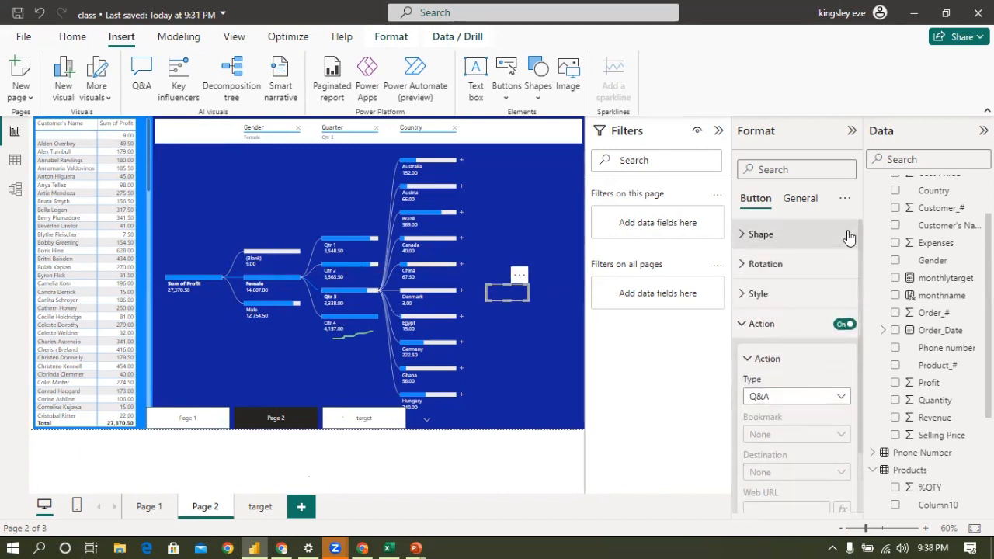
left_click(743, 325)
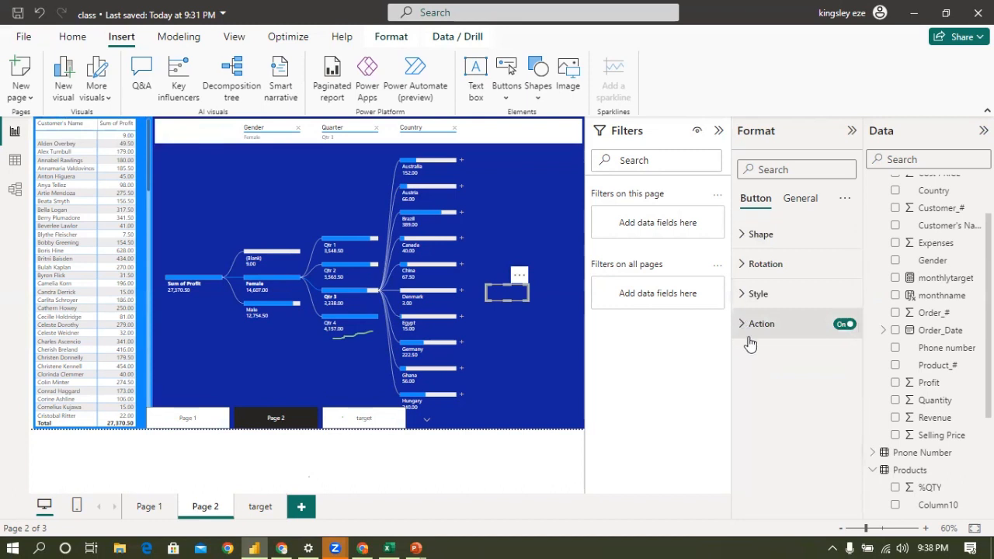
right_click(512, 292)
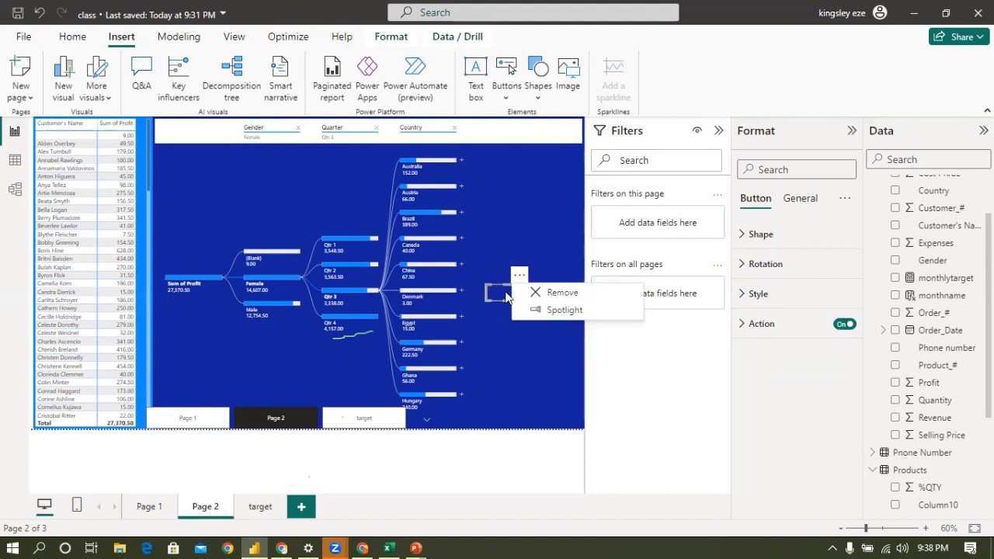
left_click(507, 299)
right_click(507, 299)
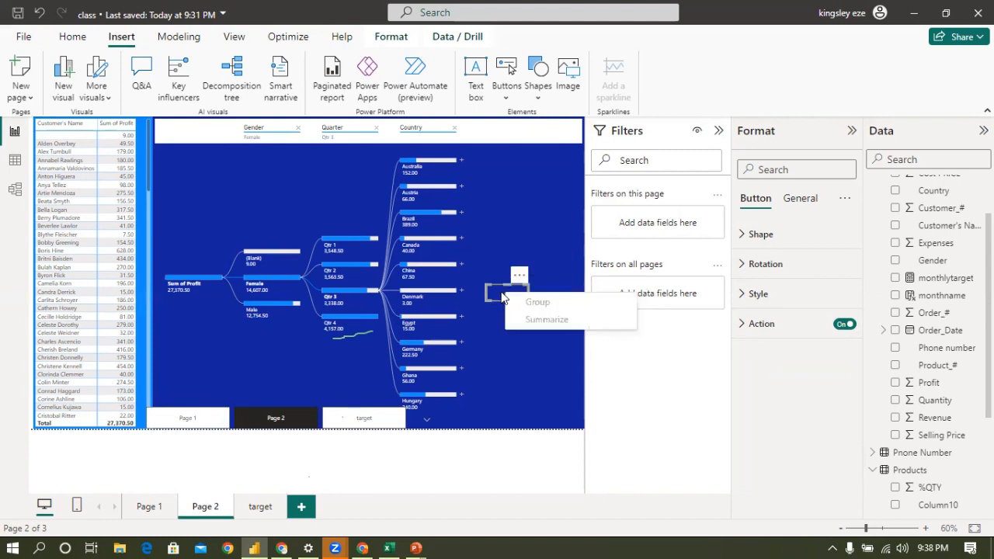
left_click(502, 299)
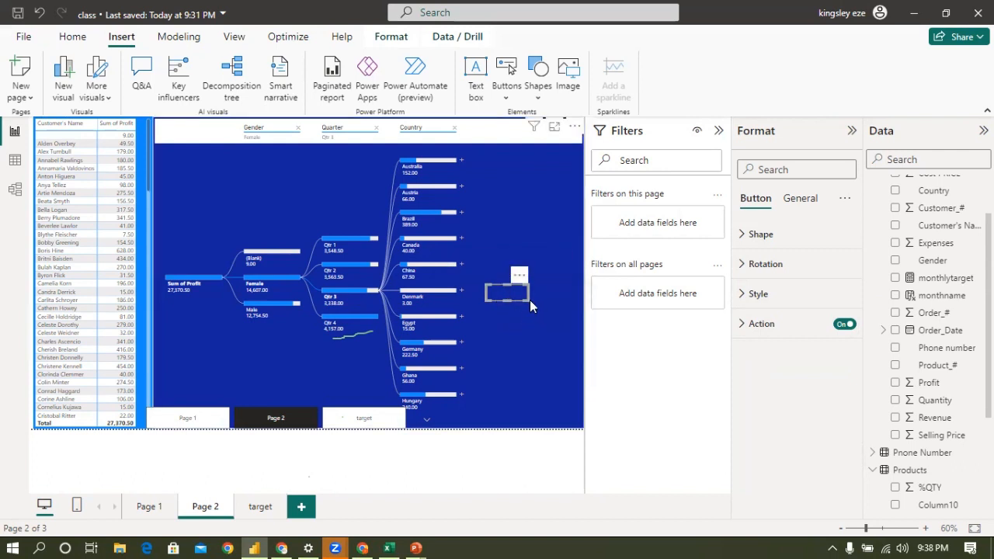
left_click(747, 231)
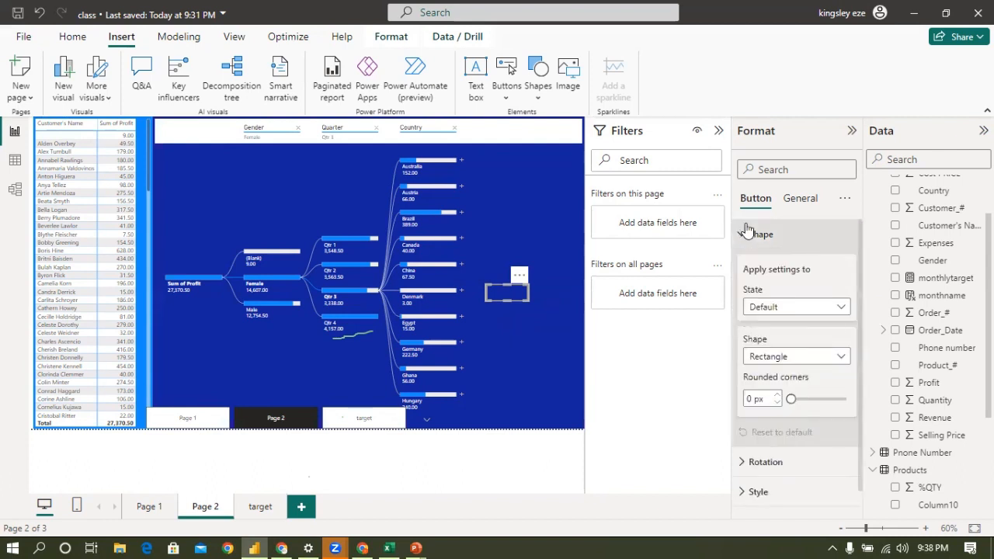
left_click(747, 232)
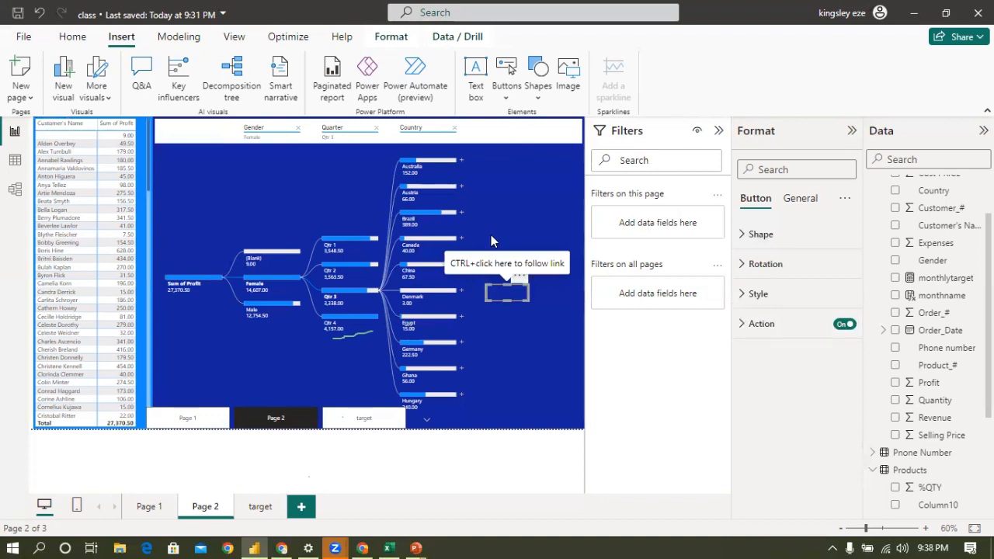
- Remove the blank button from Page 2 and add a new blank button in its place
left_click(527, 278)
left_click(506, 87)
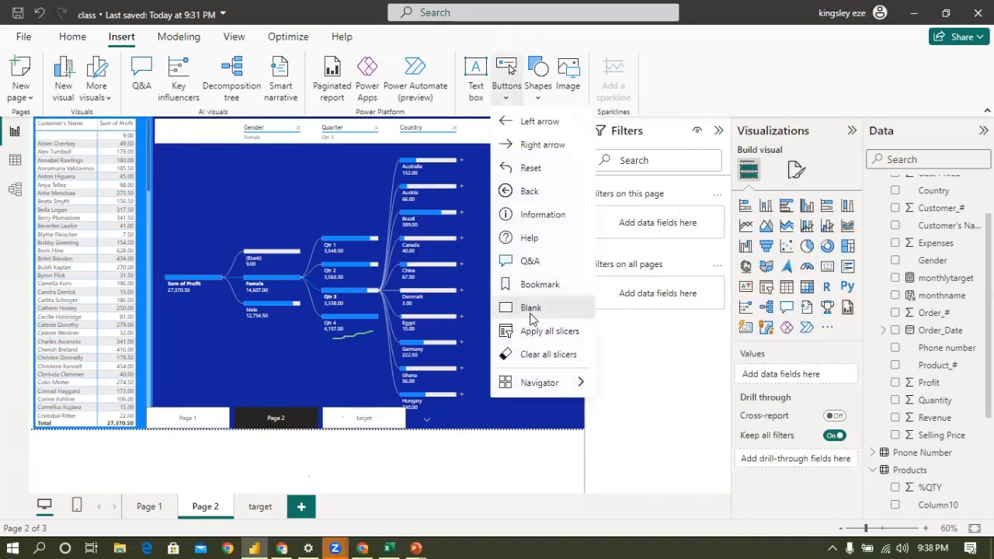
left_click(531, 310)
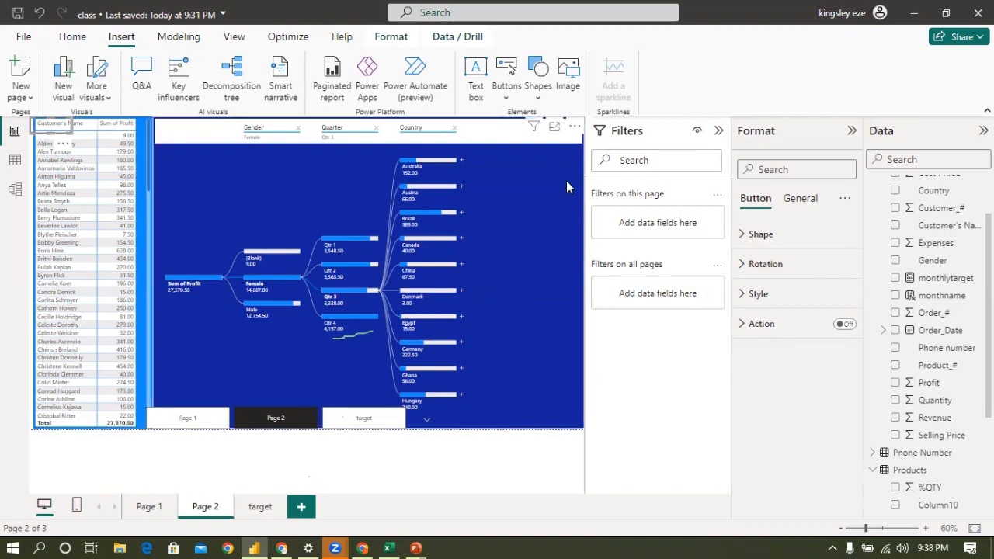
- Turn on the new blank button's title and set the title text to Q&A
left_click(800, 204)
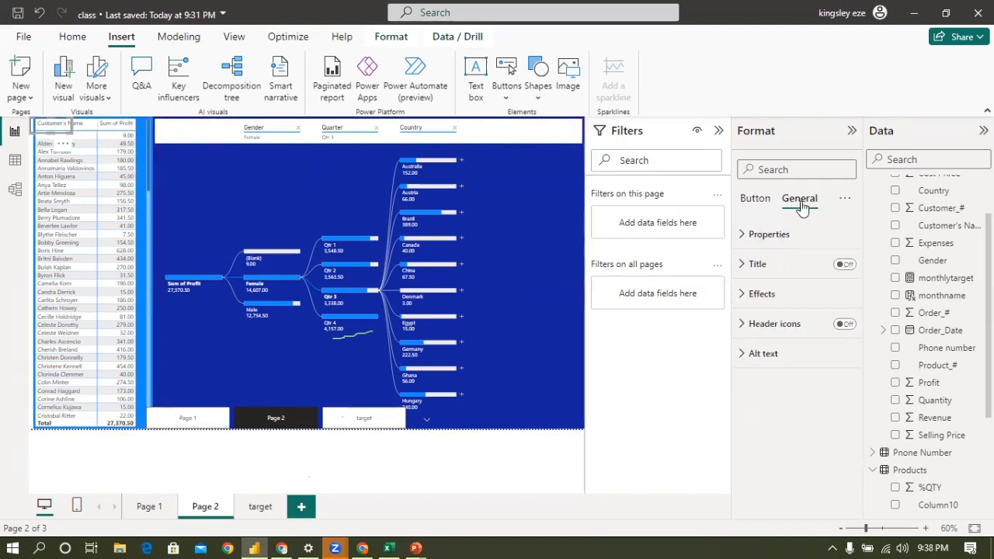
left_click(845, 266)
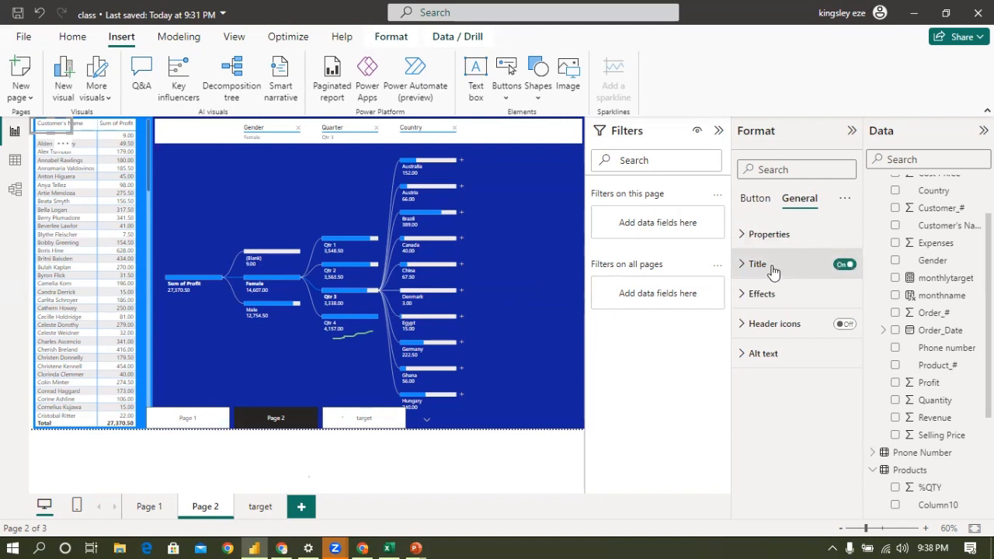
left_click(742, 266)
left_click(766, 335)
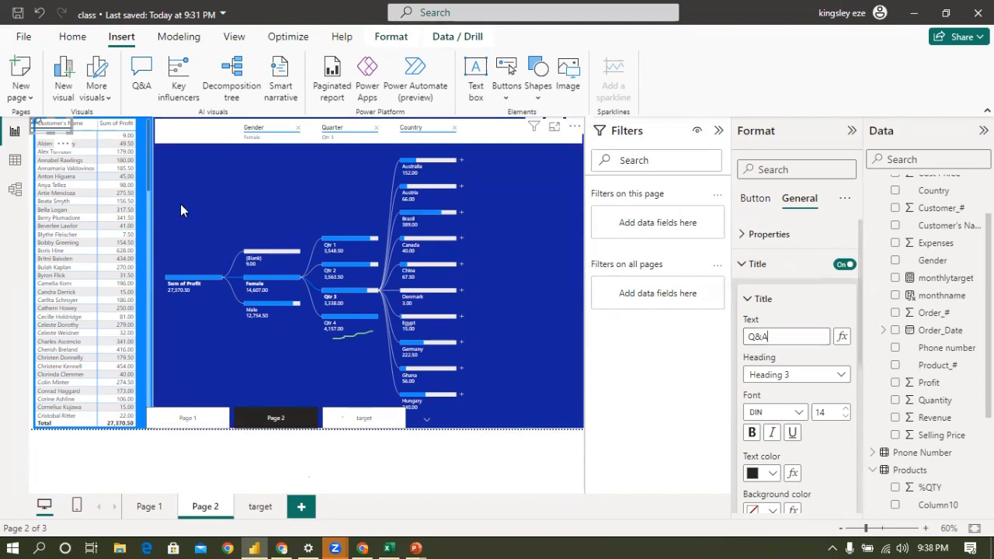
- Move the Q&A button into the empty area beside the decomposition tree's country branches and center its title horizontally
left_click_drag(56, 132, 511, 299)
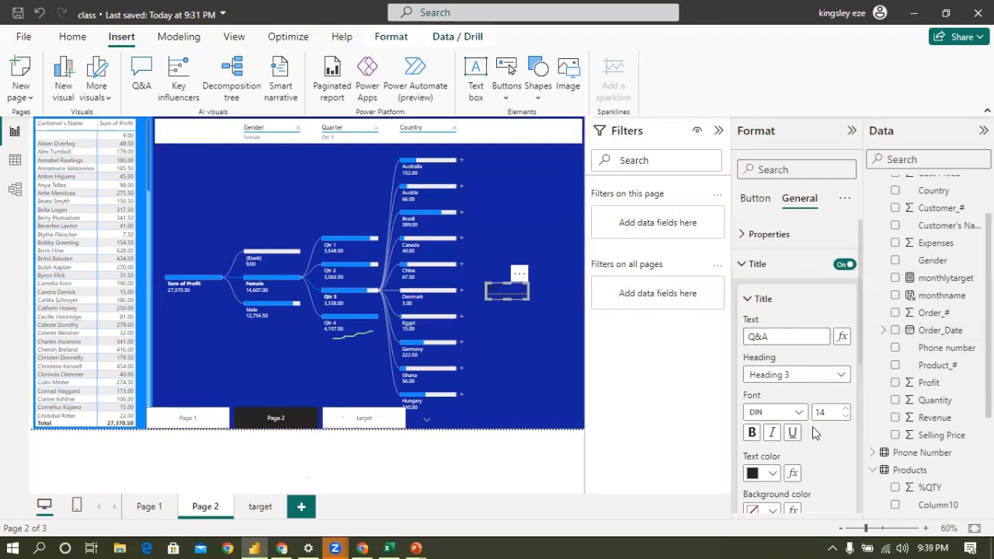
left_click_drag(862, 356, 857, 399)
left_click(772, 463)
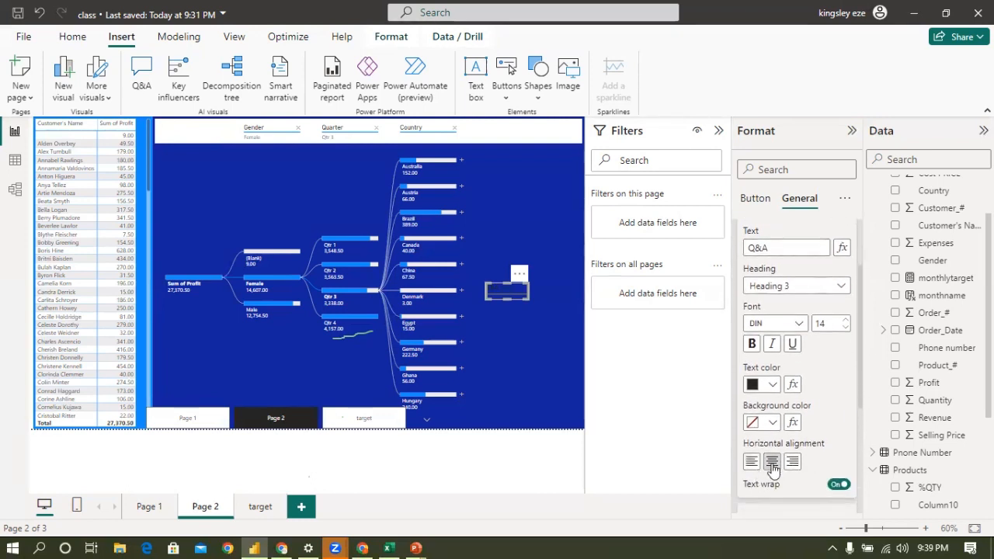
- Set the Q&A button's title text color to white and its title background color to blue (#118DFF)
left_click(772, 422)
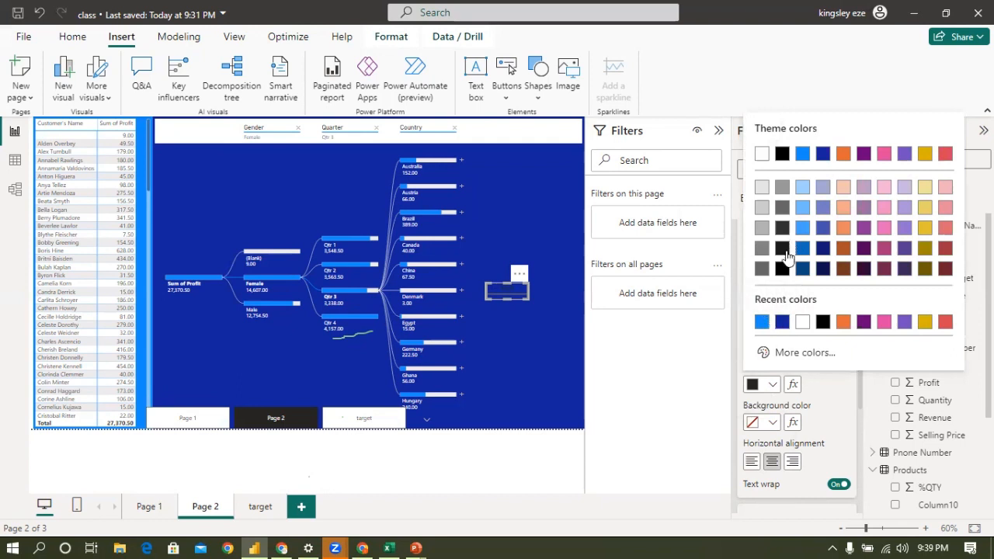
left_click(761, 158)
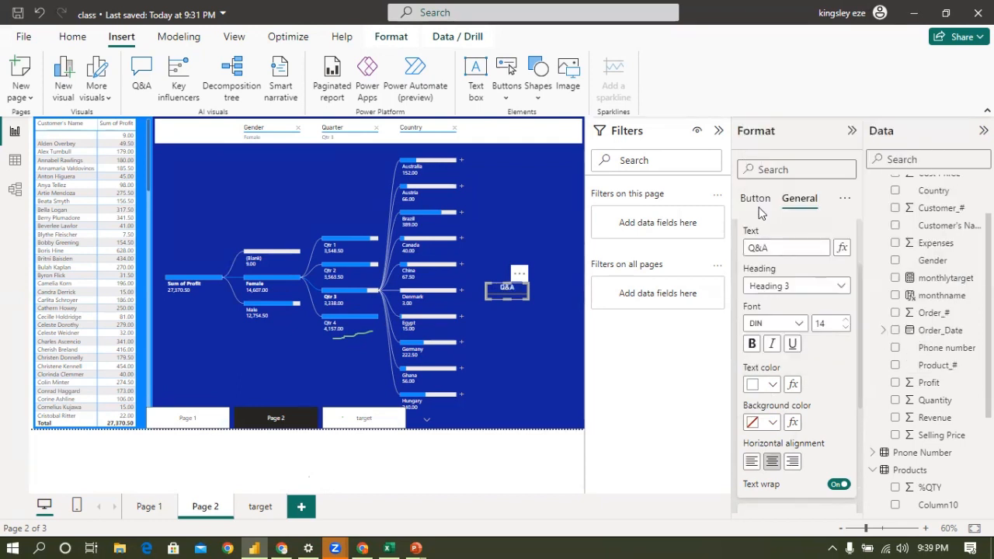
left_click(778, 426)
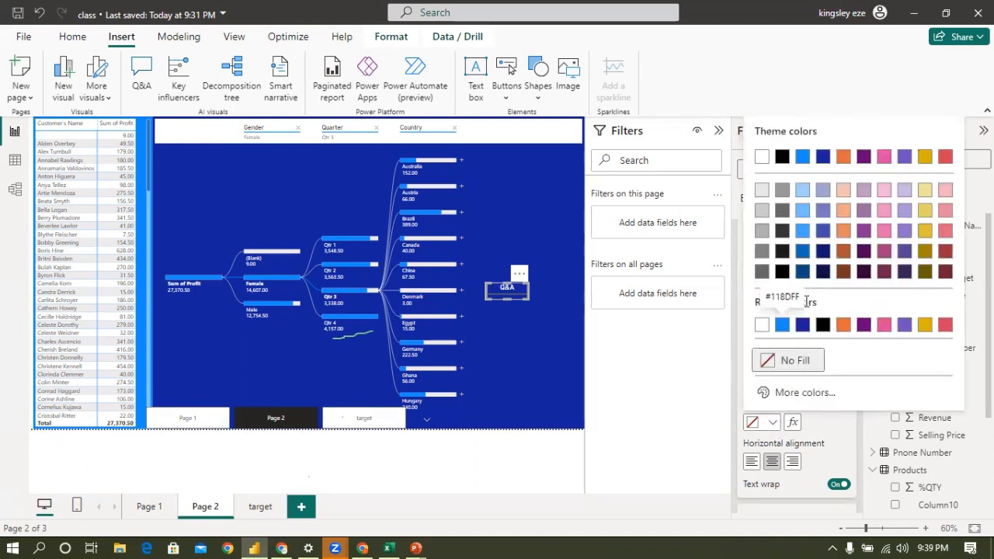
left_click(782, 325)
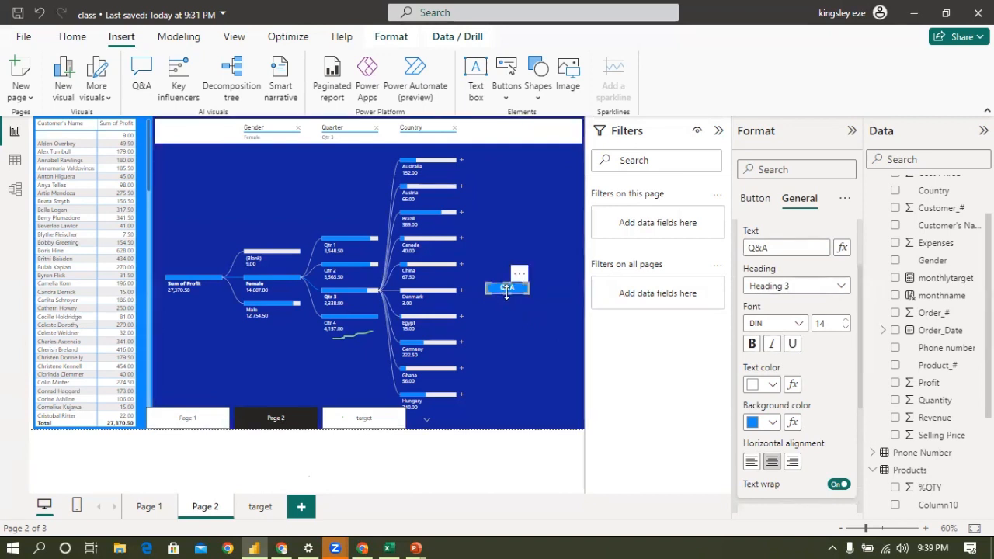
- Widen the Q&A button and turn on its background effect with the same blue as its title background
mouse_move(530, 293)
left_mouse_down()
mouse_move(572, 319)
mouse_move(561, 290)
mouse_move(524, 264)
mouse_move(521, 286)
left_mouse_up()
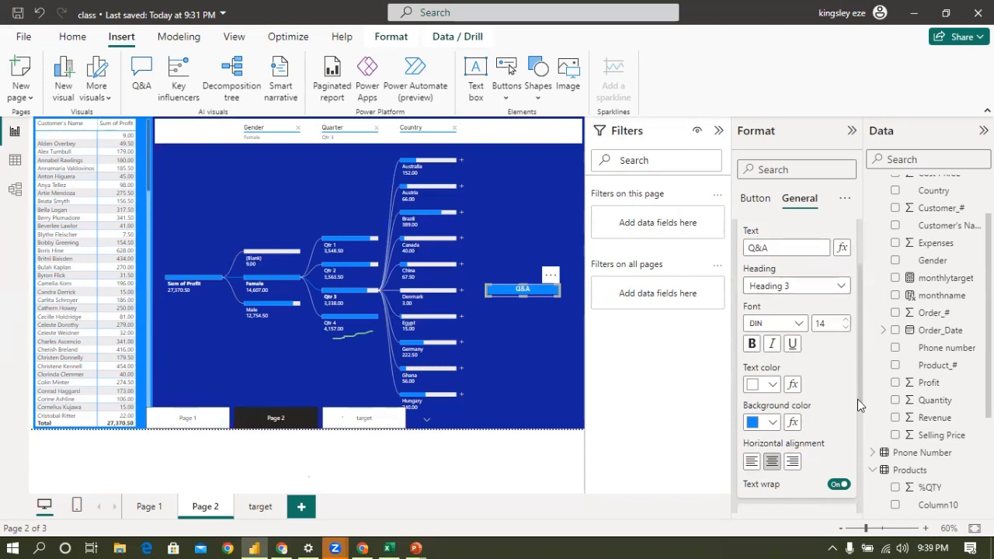
scroll(857, 389, "down", 2)
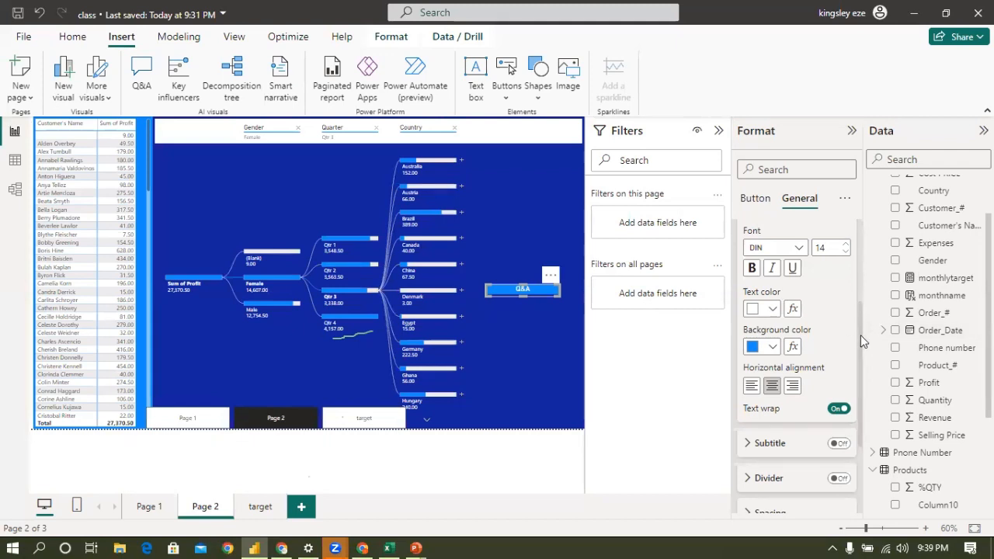
left_click_drag(857, 319, 852, 218)
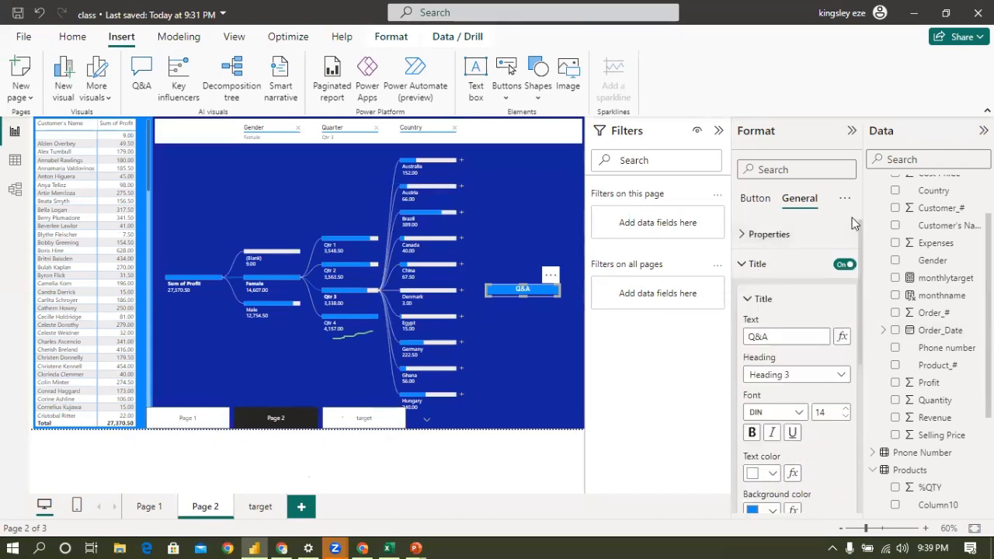
left_click(751, 265)
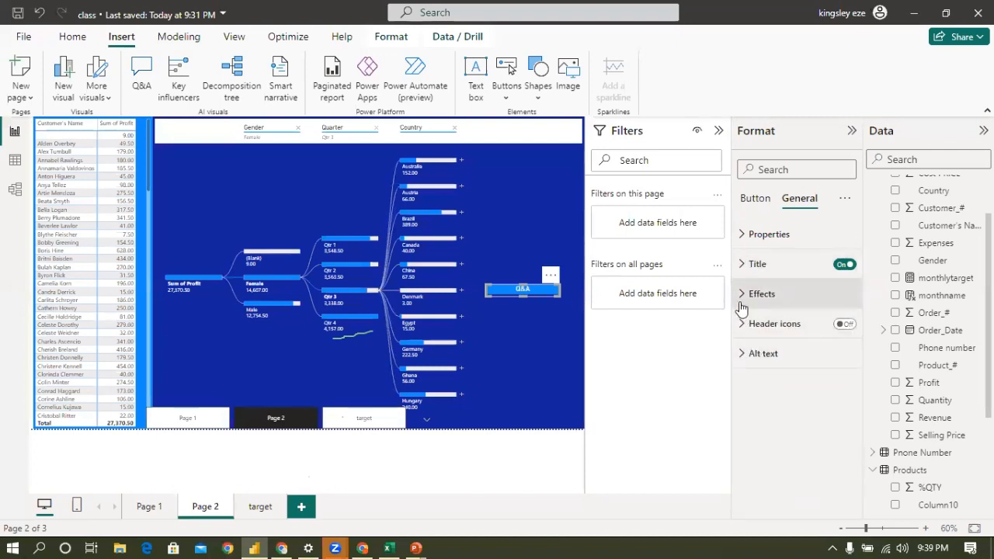
left_click(742, 294)
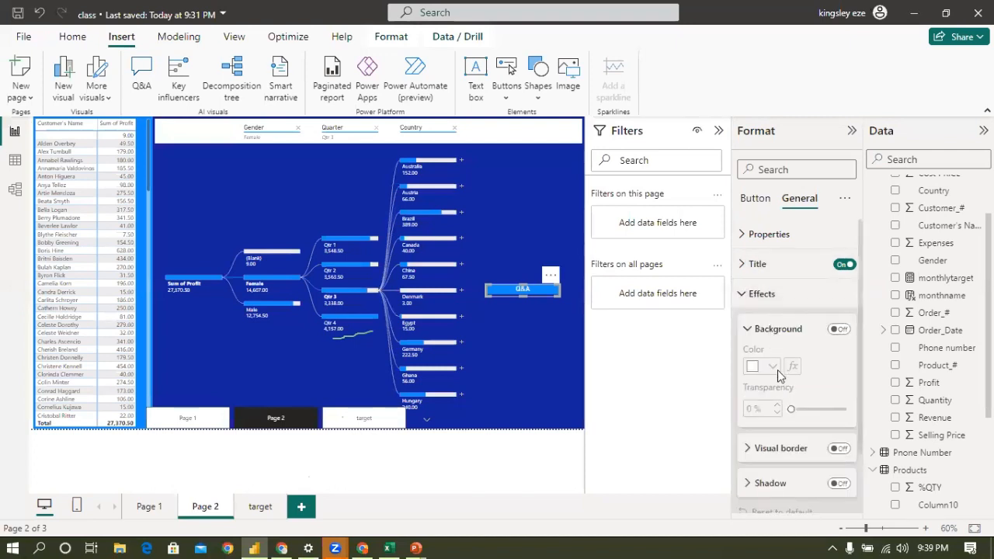
left_click(835, 330)
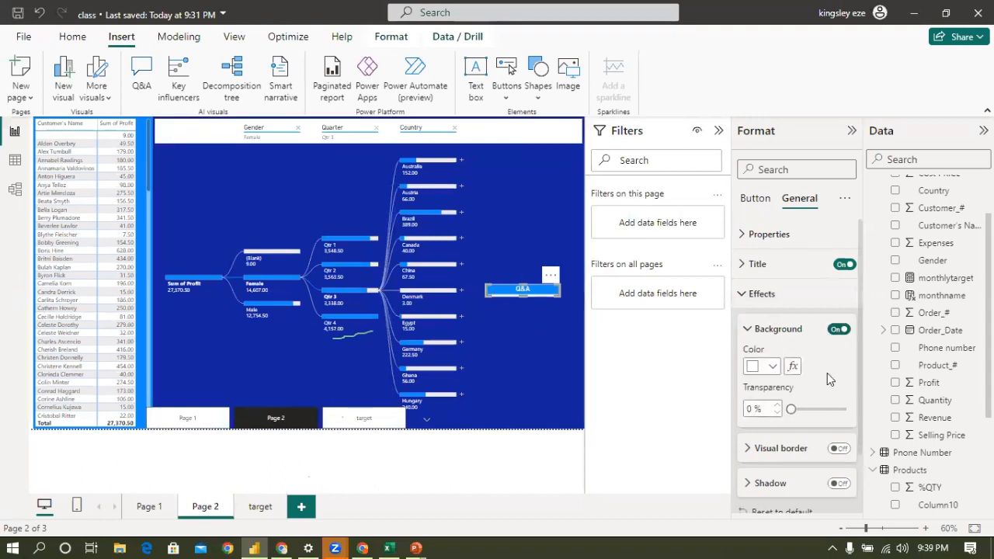
left_click(772, 372)
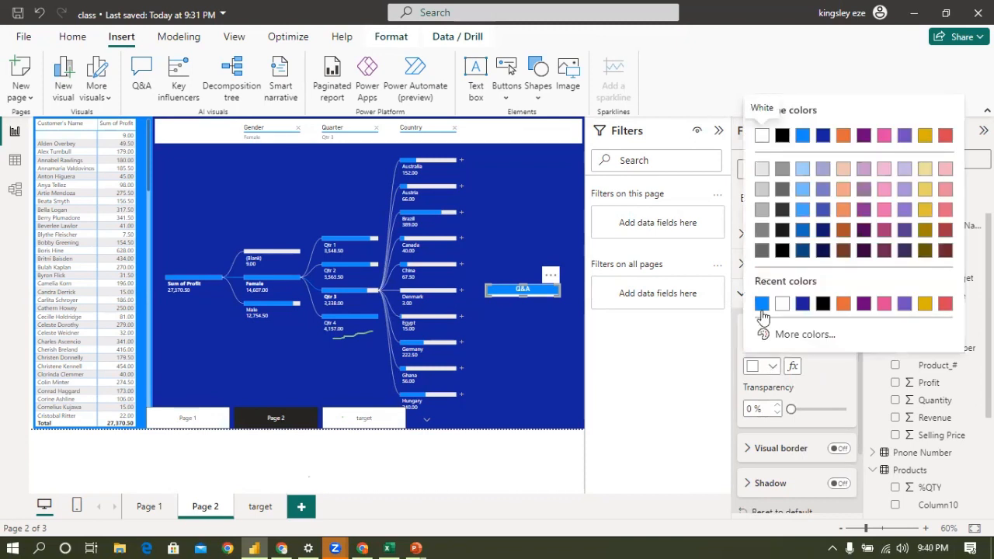
left_click(761, 314)
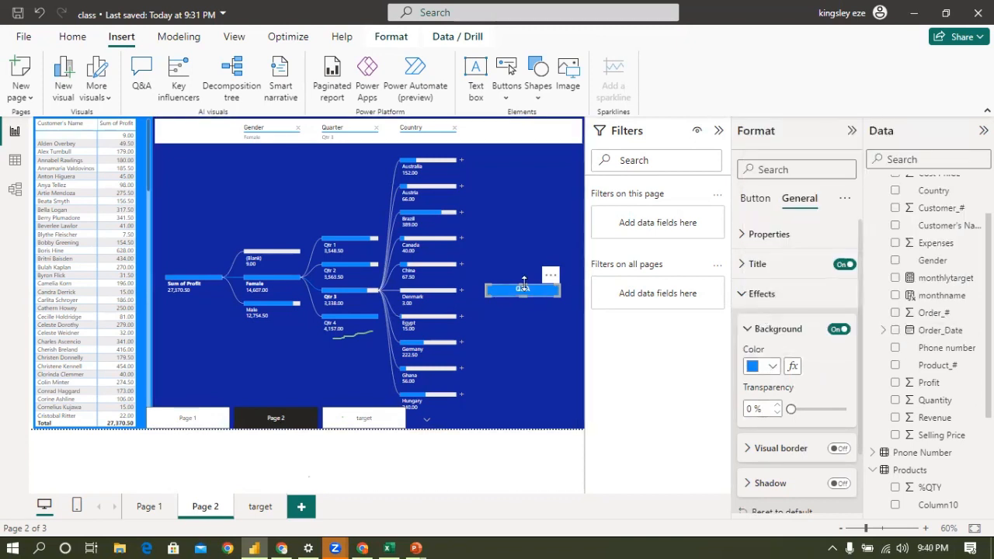
- Shrink the Q&A button to a small rectangle and move it to the decomposition tree's outer edge, level with the Germany and Ghana branches
left_click_drag(523, 284, 523, 262)
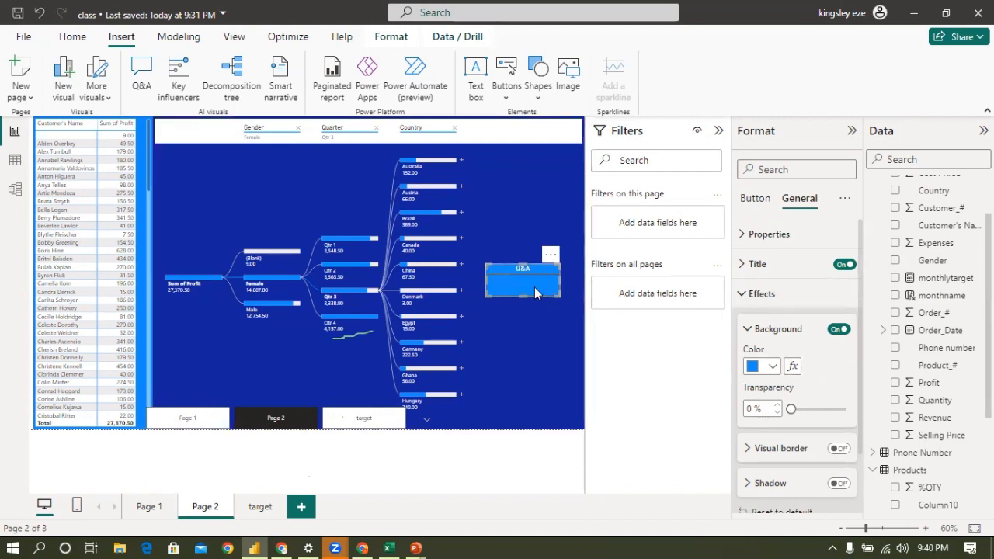
left_click_drag(526, 295, 520, 275)
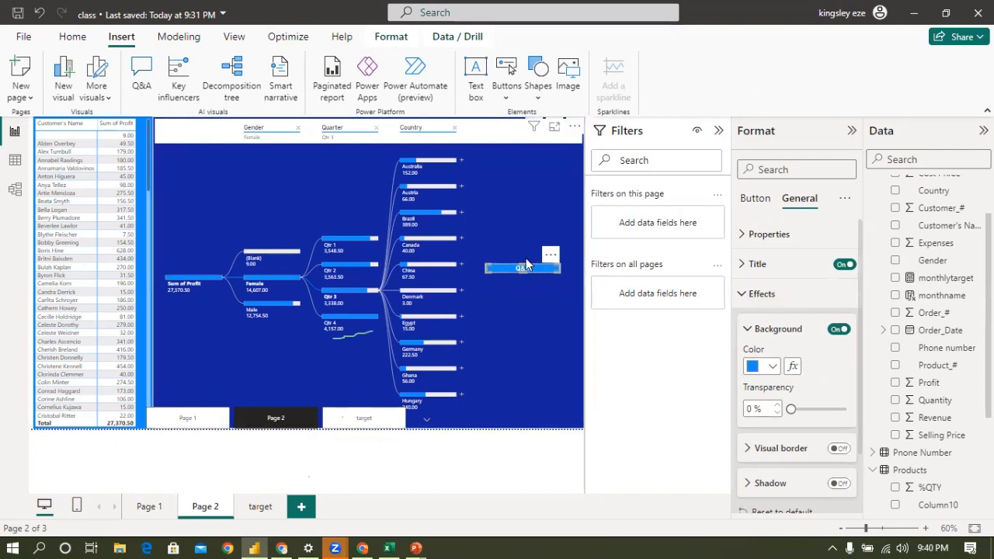
mouse_move(523, 262)
left_mouse_down()
mouse_move(534, 273)
mouse_move(518, 262)
left_mouse_up()
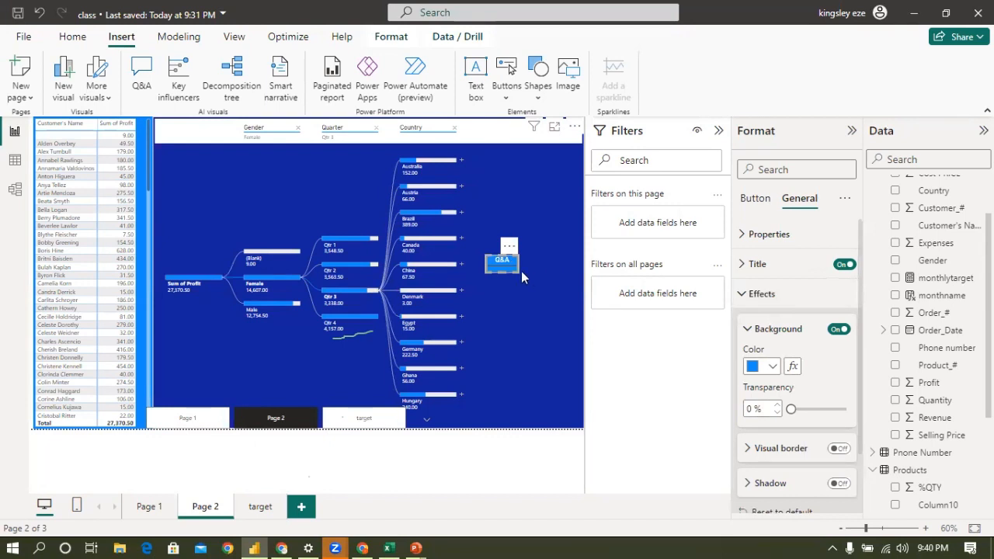
left_click(504, 250)
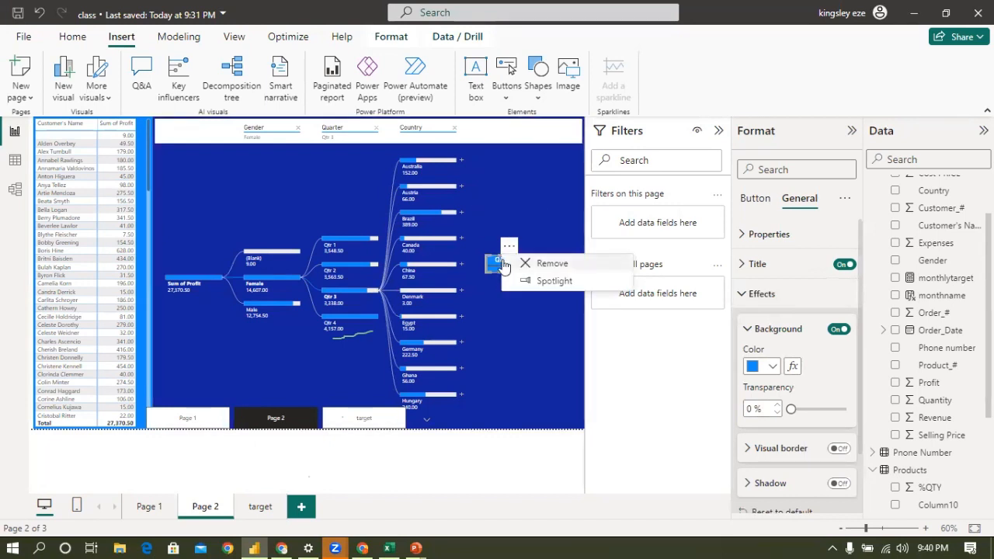
left_click_drag(504, 261, 636, 365)
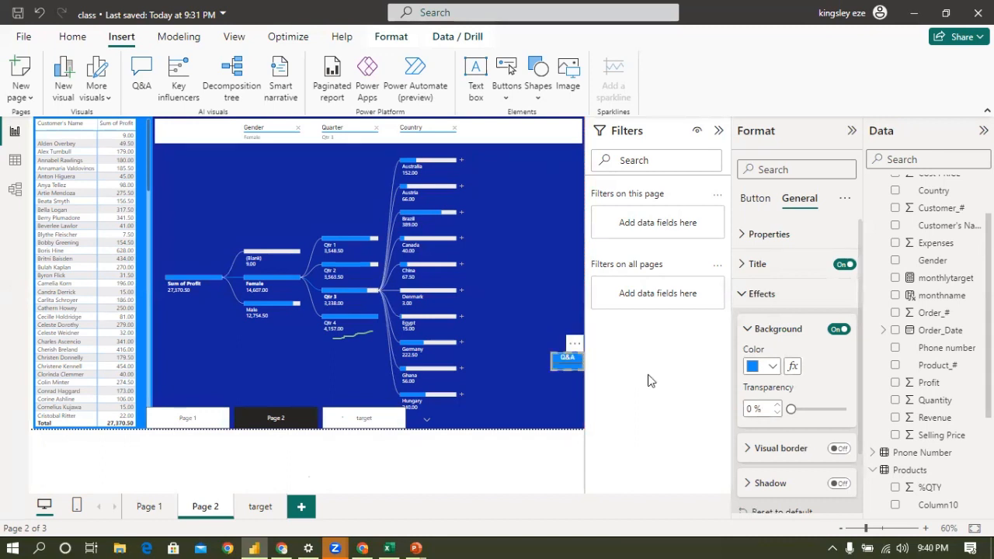
- Turn on the Q&A button's action and set the action type to Q&A
left_click(739, 297)
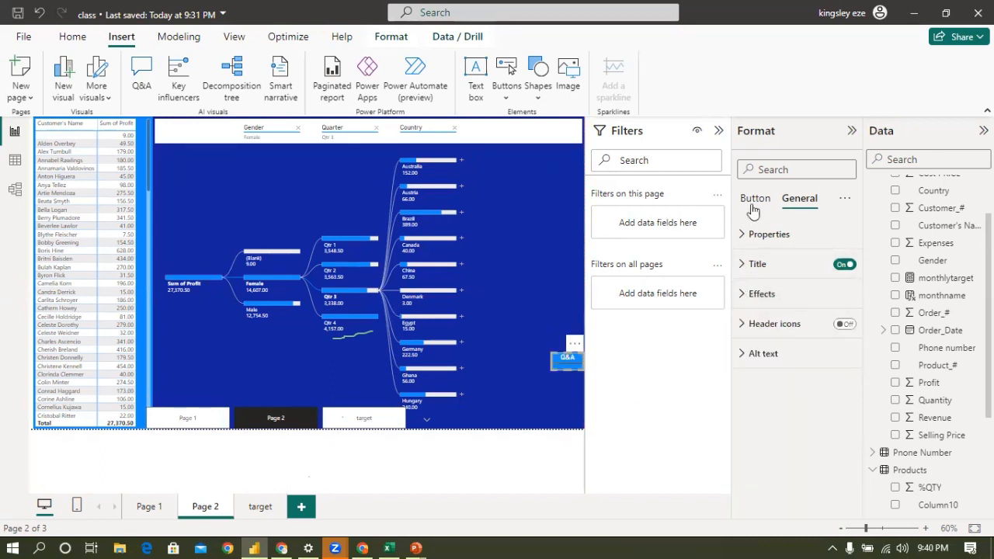
left_click(755, 200)
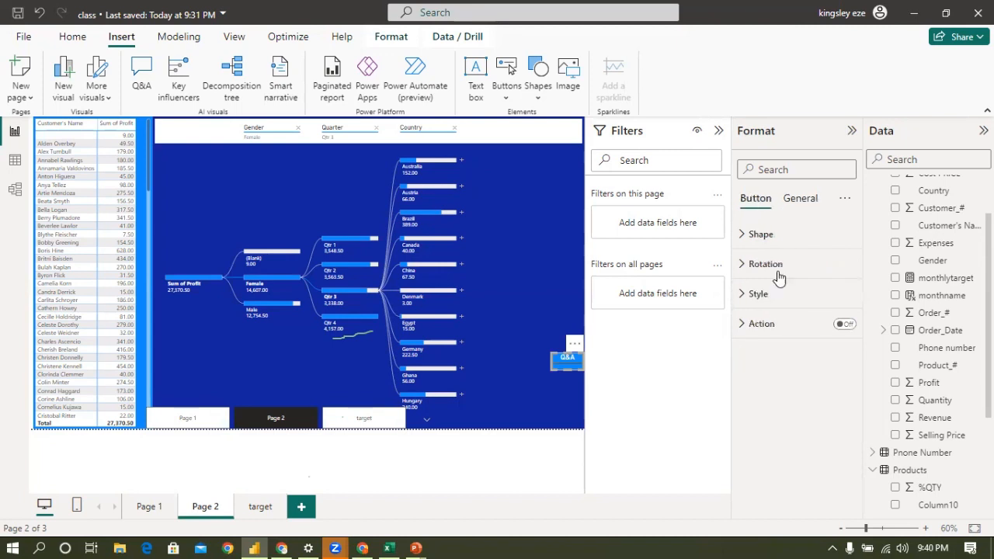
left_click(844, 324)
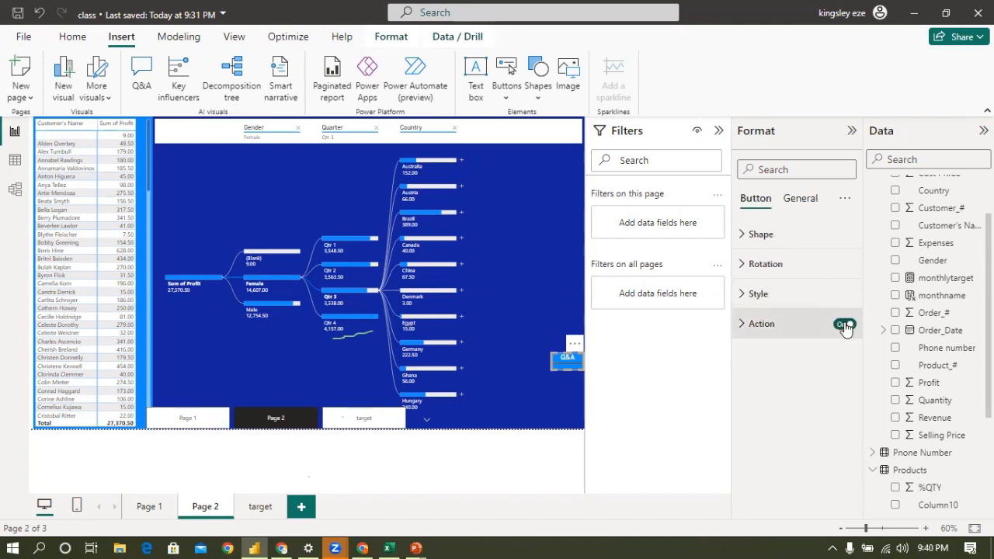
left_click(741, 326)
left_click(744, 330)
left_click(743, 328)
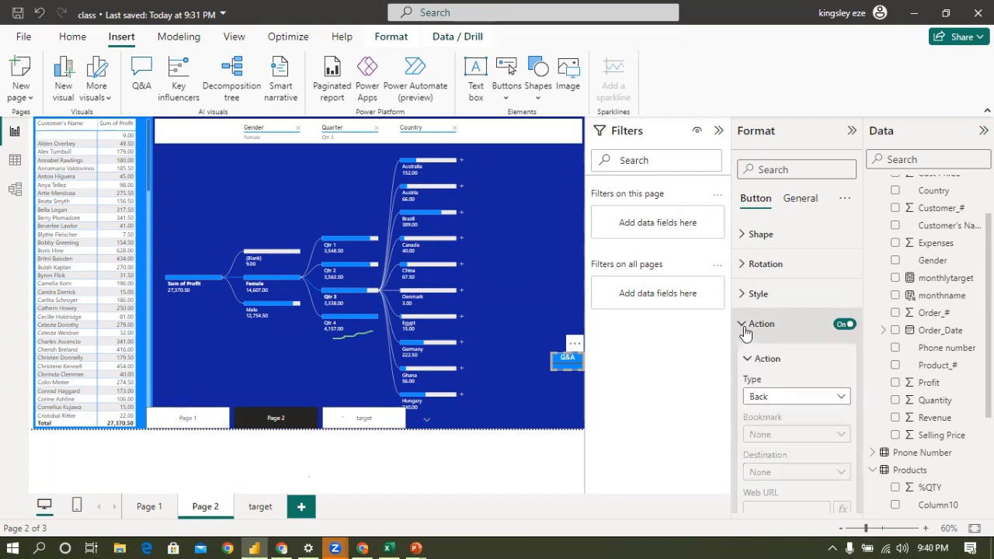
left_click(796, 398)
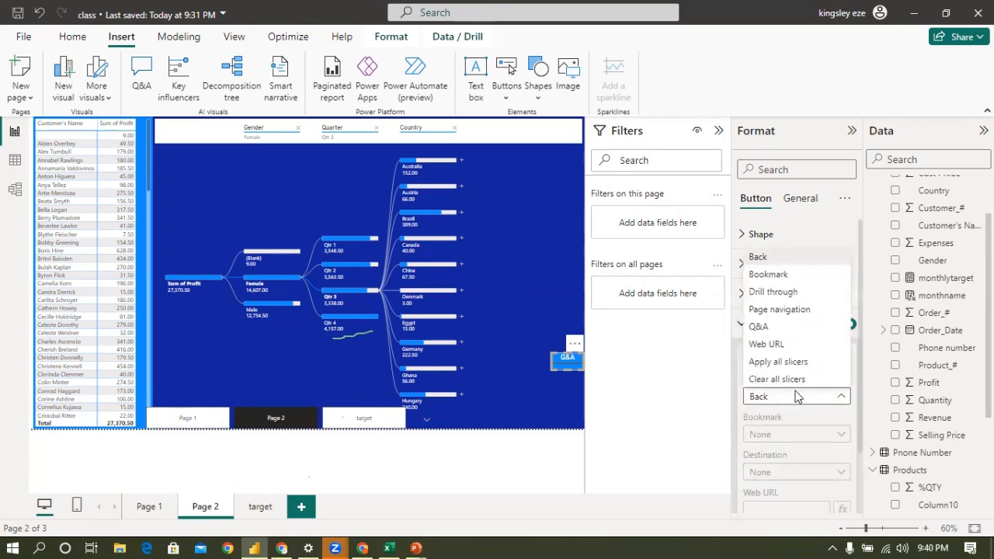
left_click(769, 327)
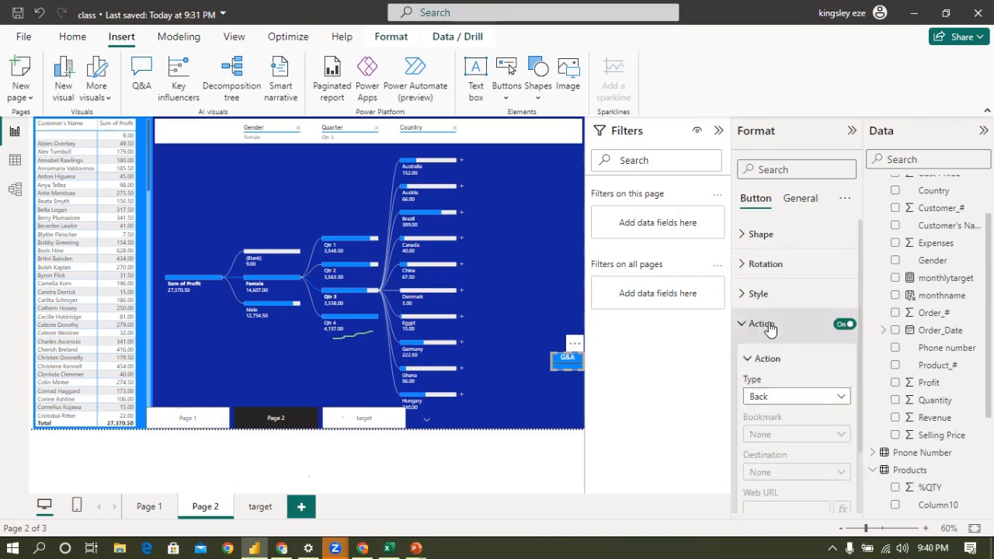
- Test the Q&A button by following its link, close the Q&A window and delete the button from Page 2
left_click(564, 362, "ctrl")
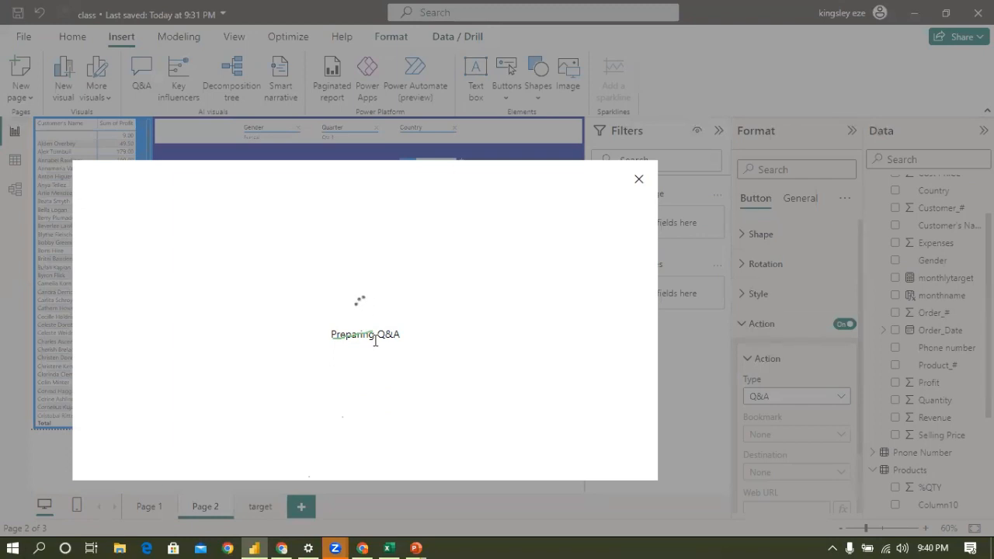
left_click(638, 183)
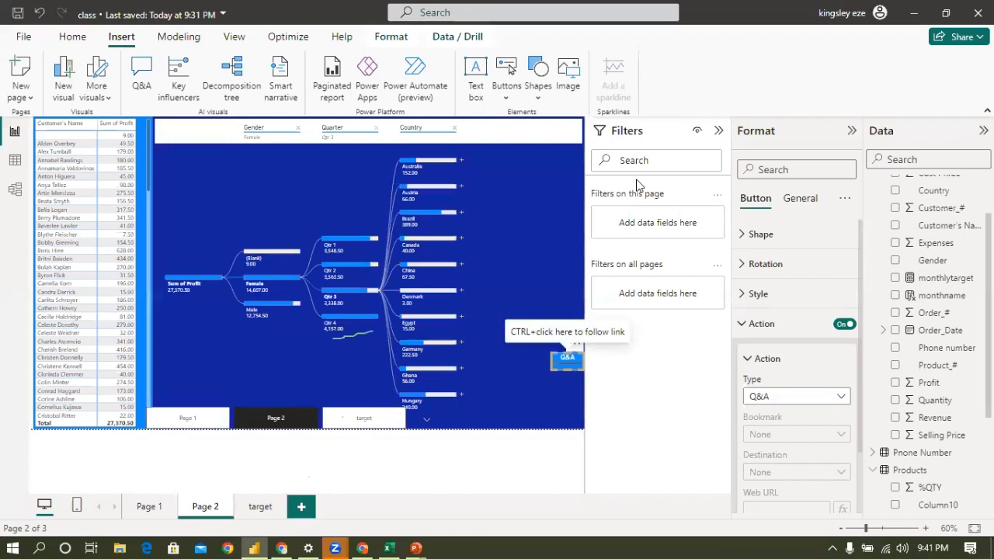
key("Delete")
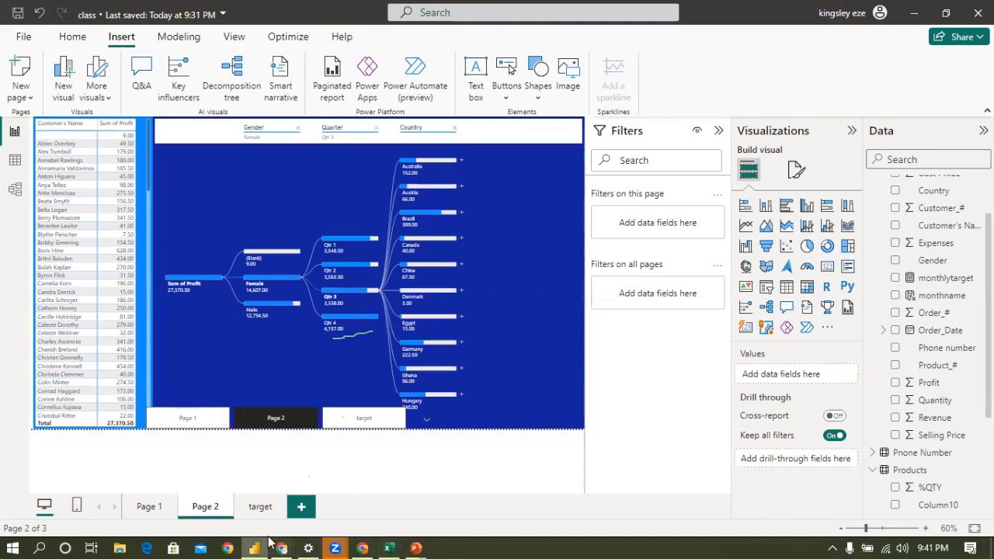
- Switch to the PowerPoint presentation with the embedded report, and from there to the published class report in Chrome
mouse_move(348, 542)
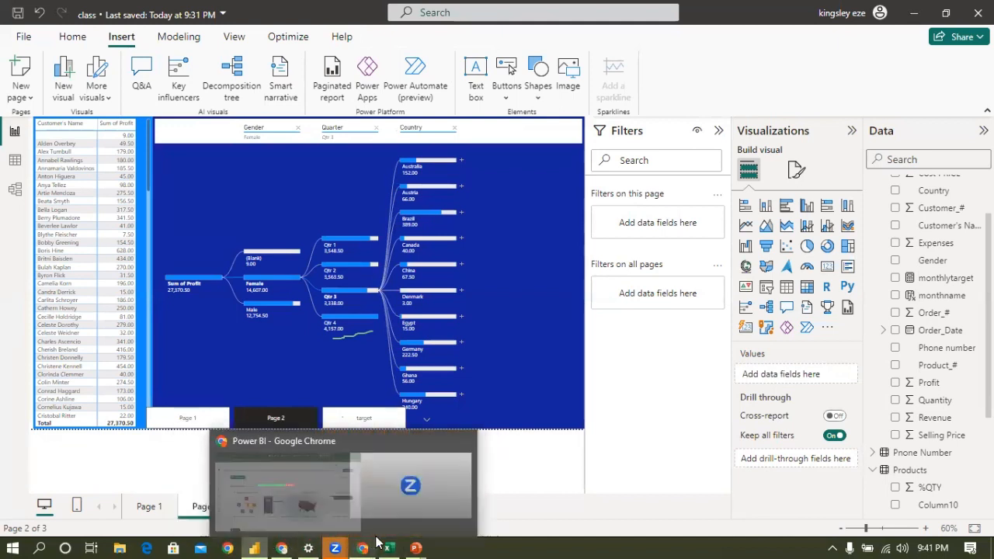
mouse_move(425, 543)
left_click(479, 503)
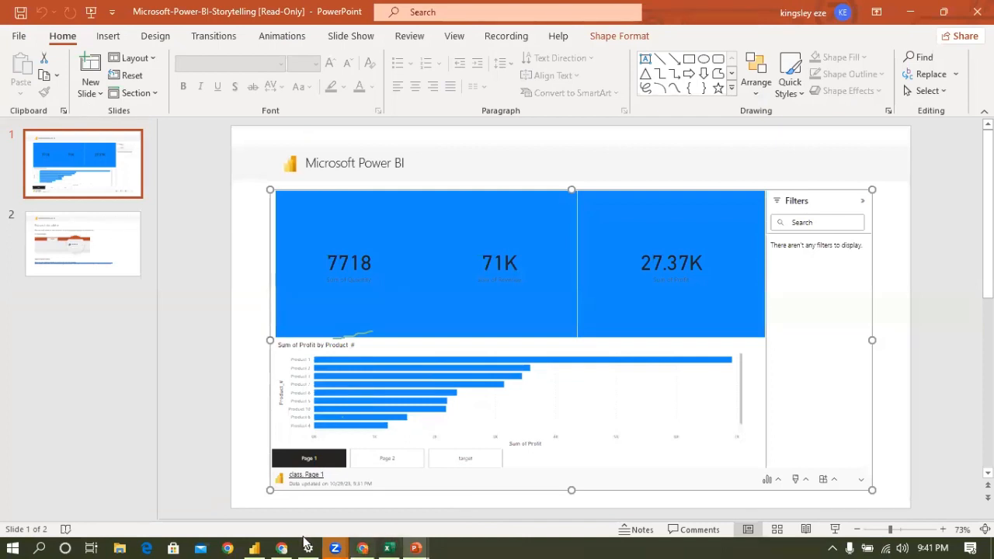
left_click(278, 542)
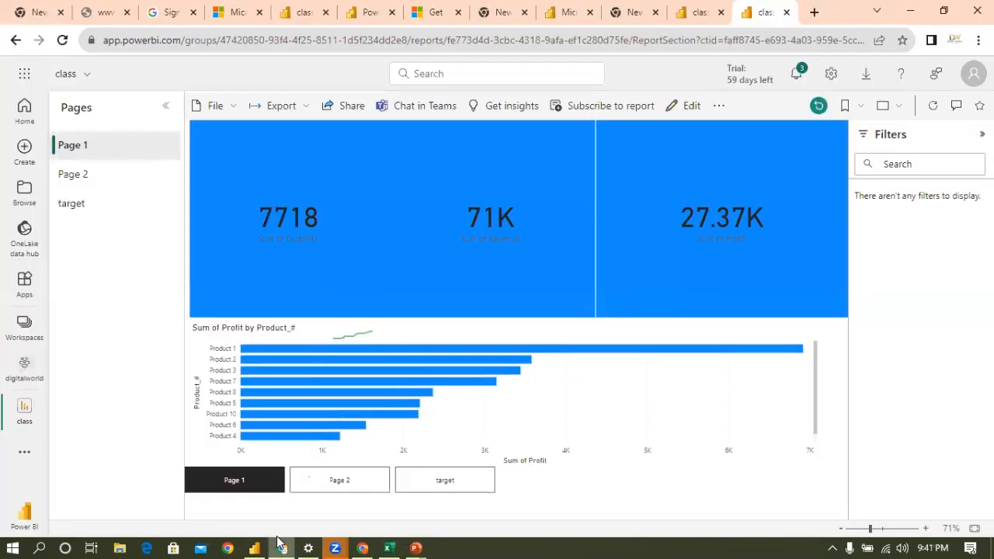
- Examine the published report's export formats, including the options for embedding an image or live data in PowerPoint
left_click(305, 115)
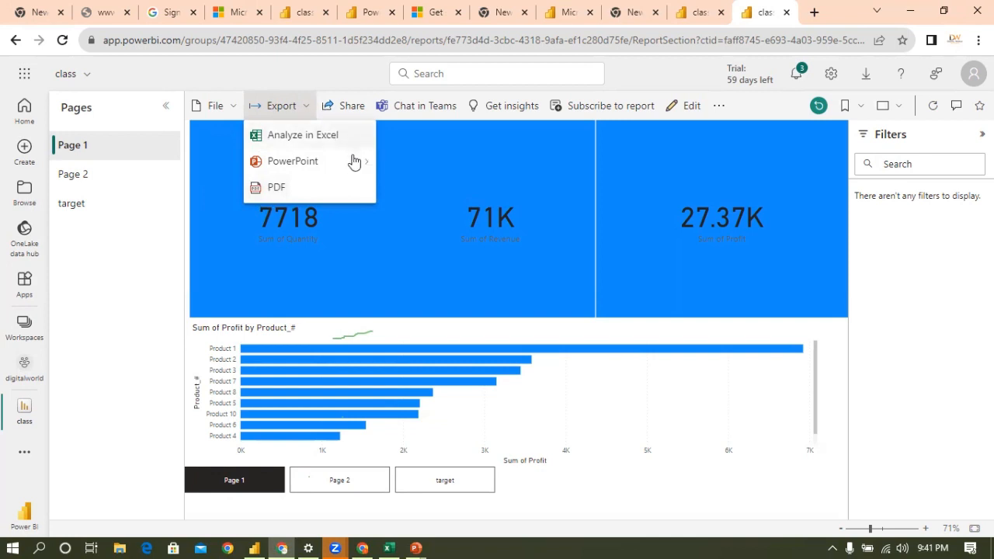
mouse_move(355, 160)
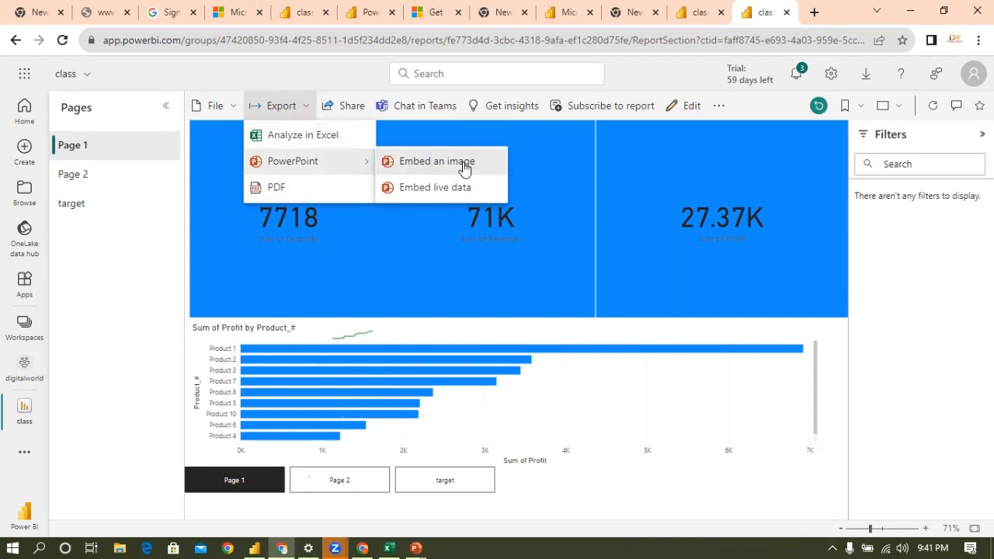
left_click(217, 107)
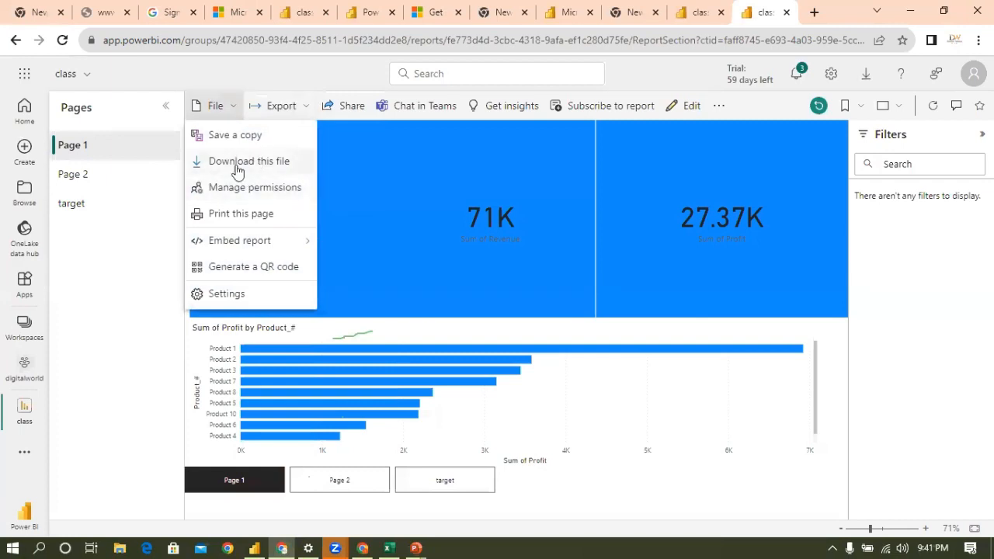
left_click(281, 106)
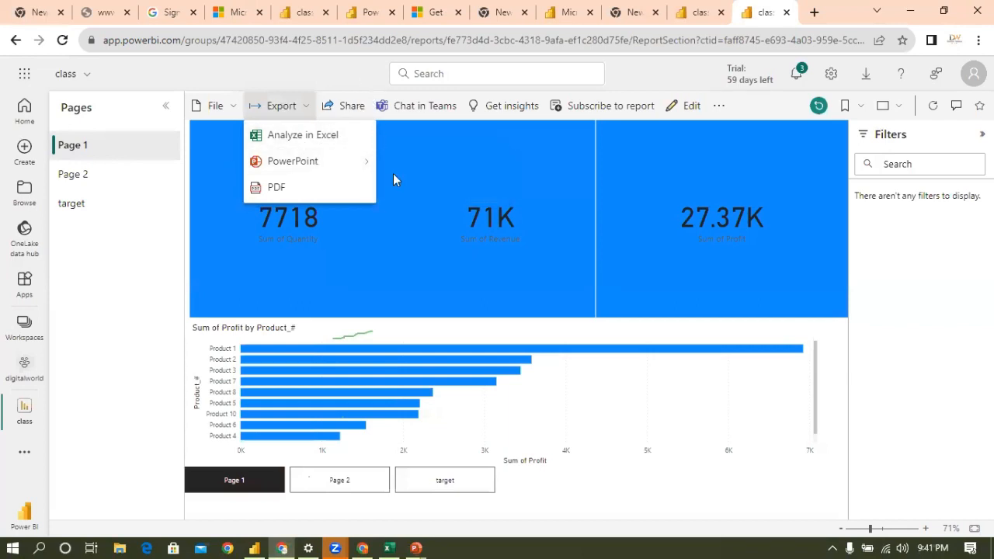
left_click(435, 228)
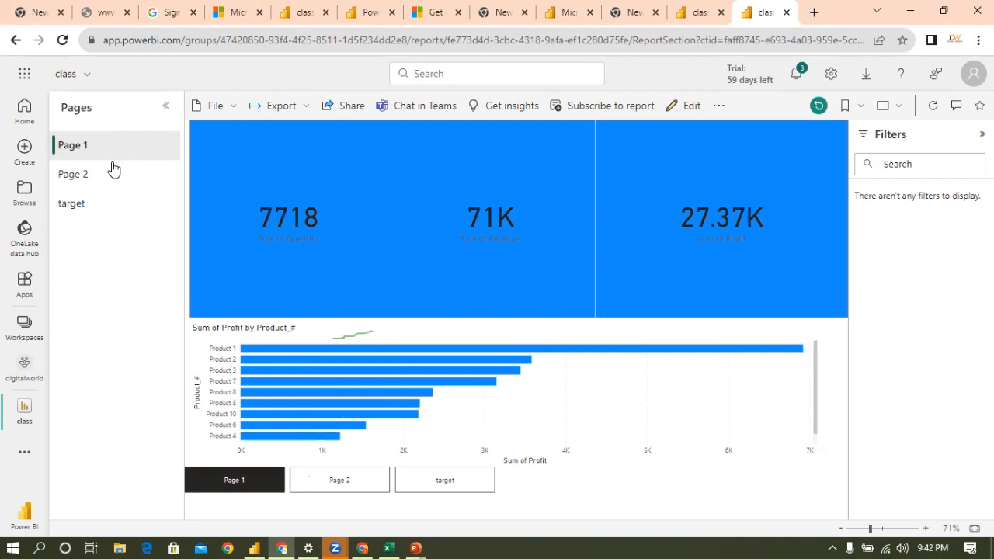
- Compare the audience choices for the class report's share link and apply Specific people, with recipients allowed to share the report
left_click(341, 106)
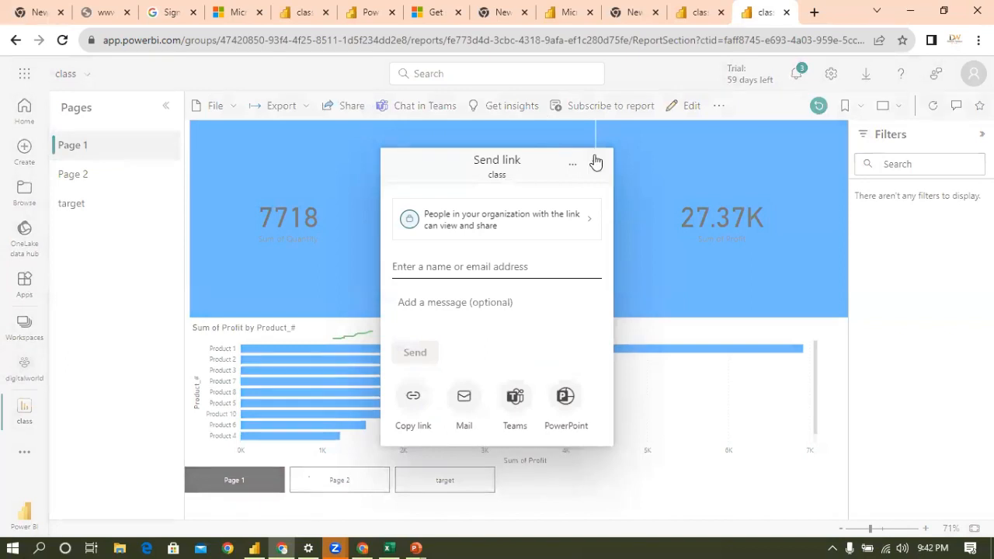
left_click(596, 166)
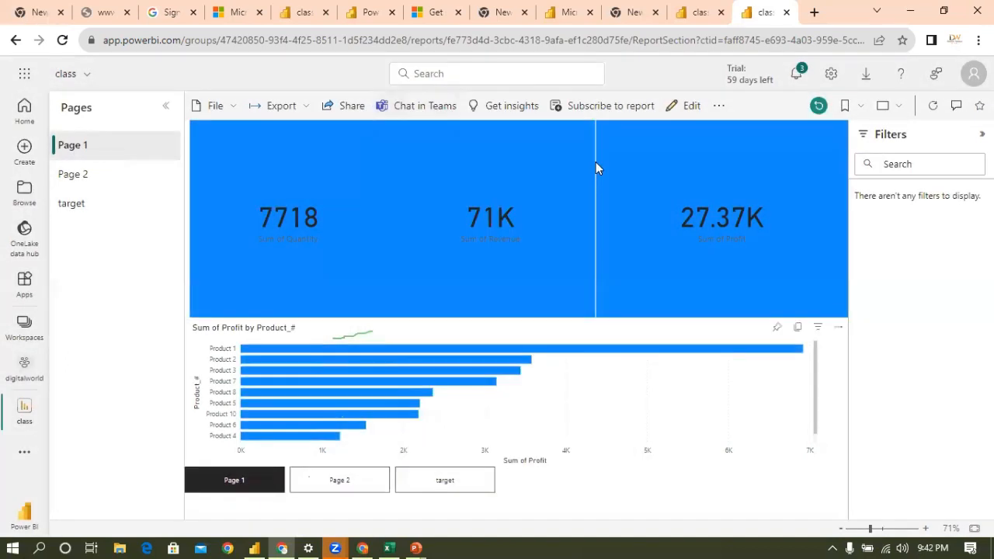
left_click(344, 108)
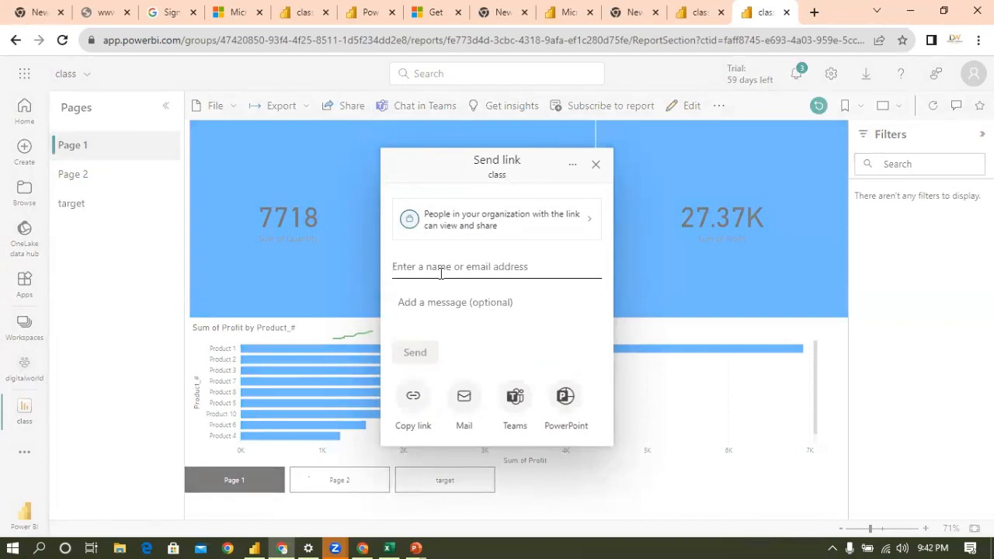
left_click(554, 225)
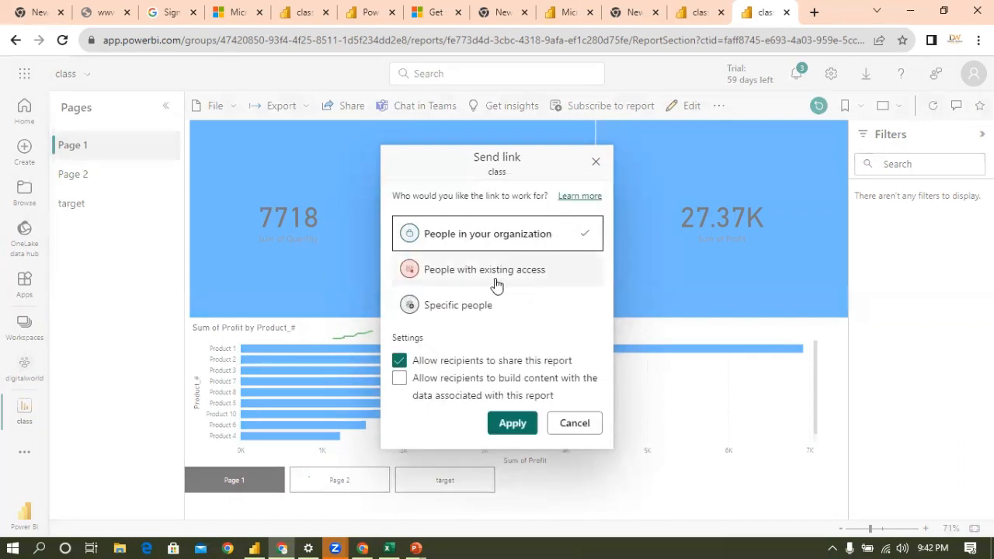
left_click(467, 281)
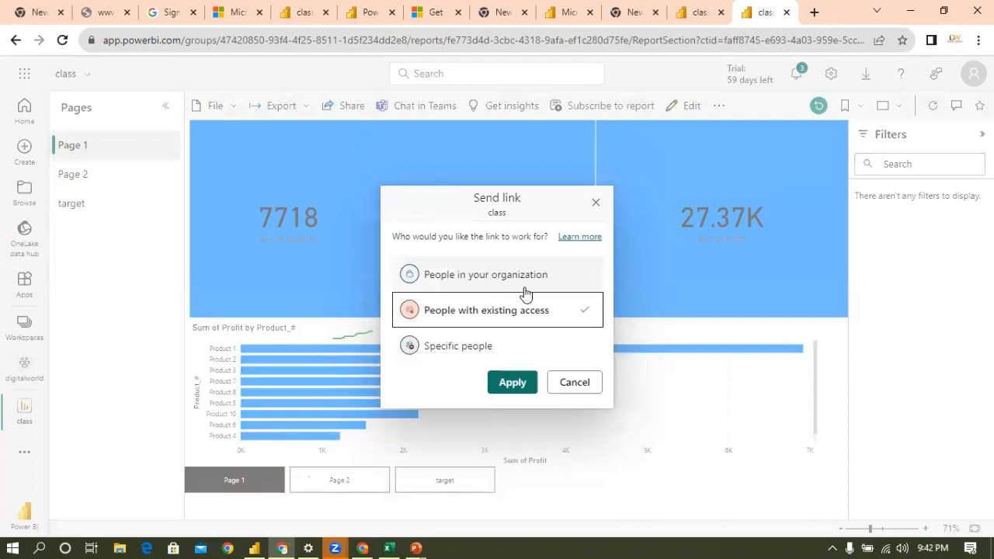
left_click(494, 348)
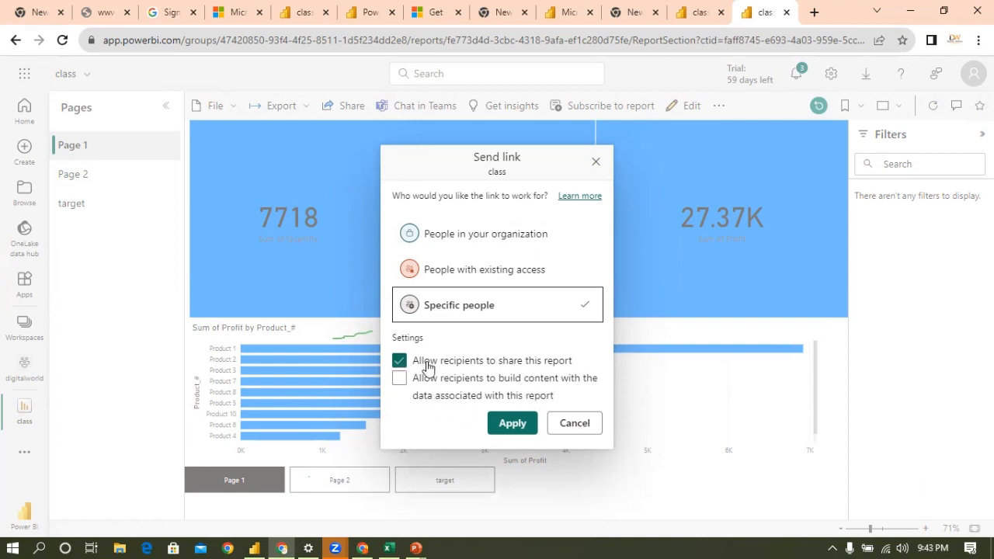
left_click(463, 272)
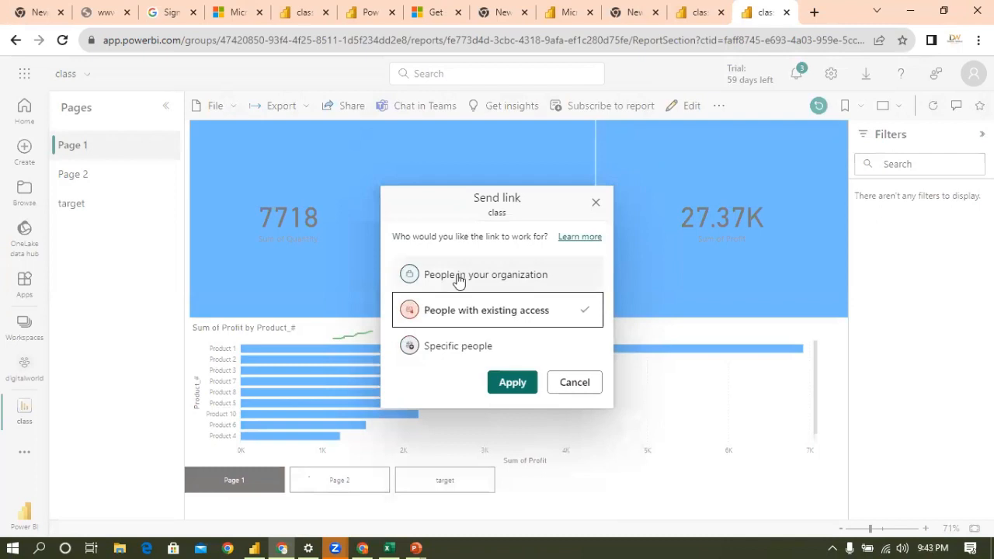
left_click(458, 278)
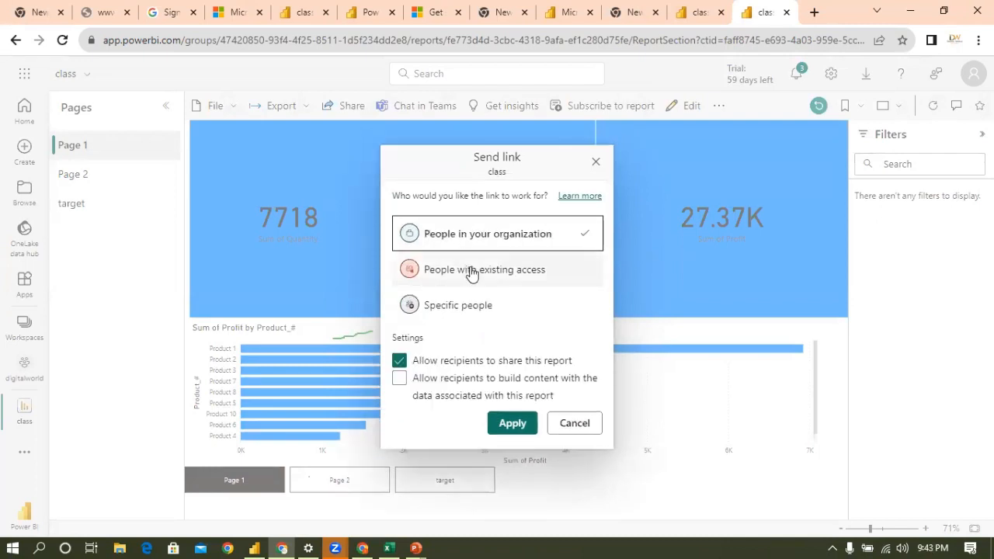
left_click(481, 313)
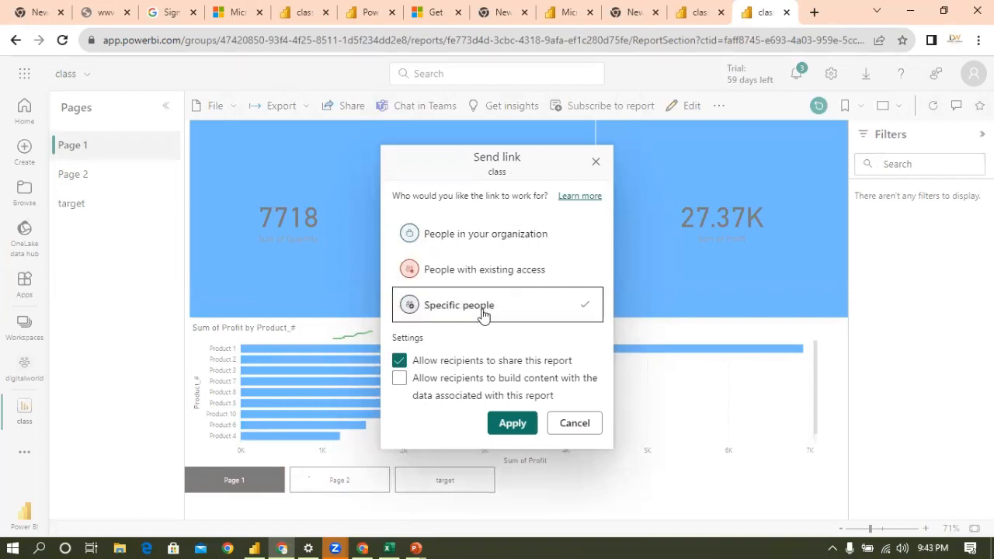
left_click(509, 423)
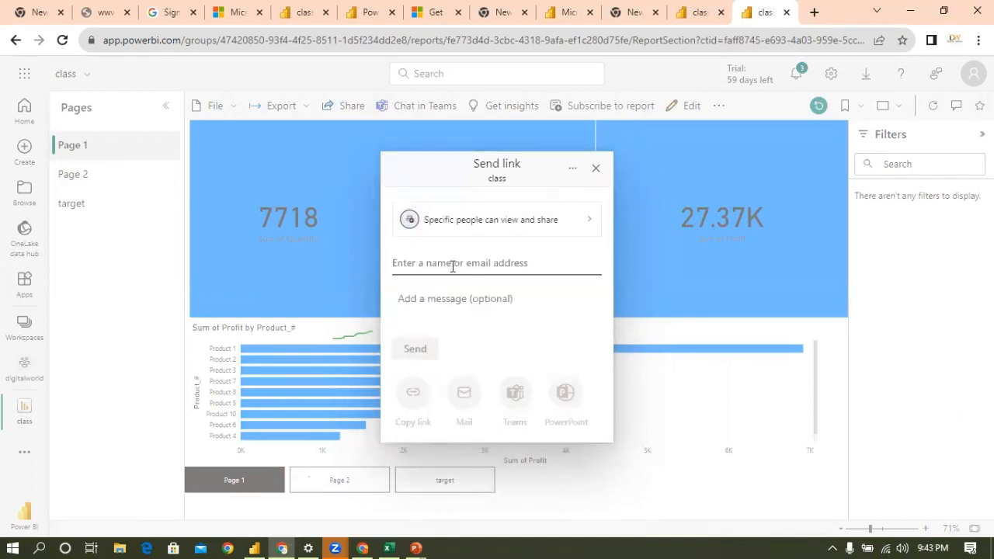
- Add a recipient by name to the share link and close the sharing dialog without sending
type("king")
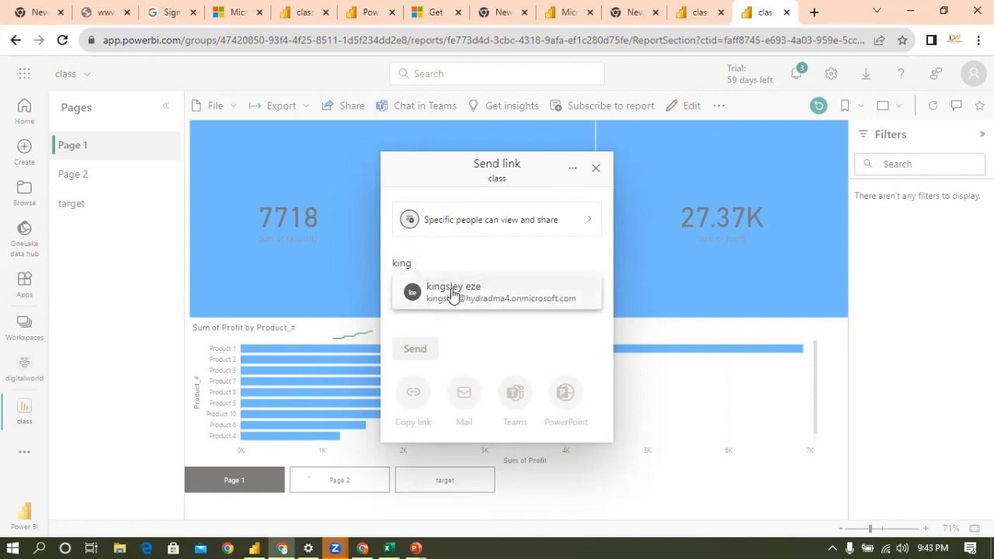
left_click(453, 293)
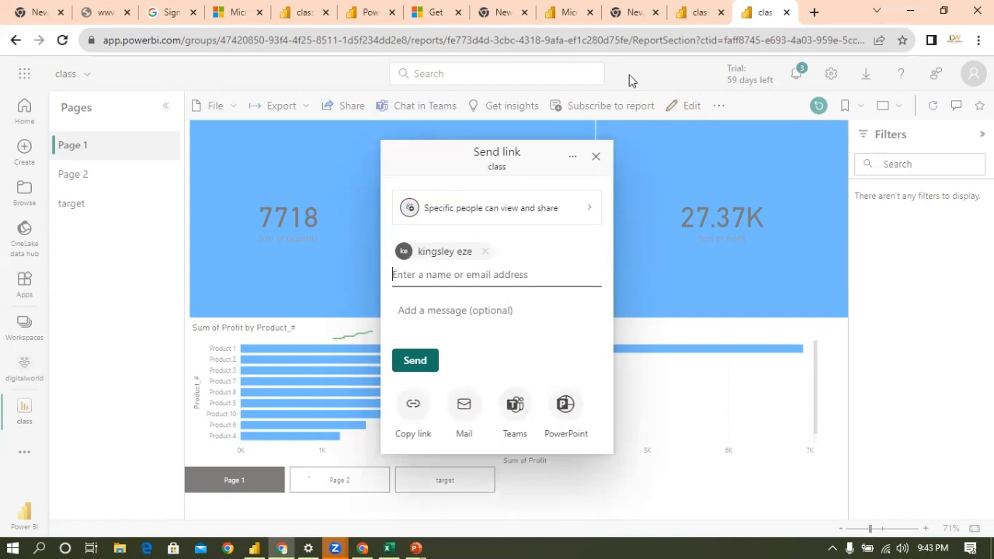
left_click(597, 160)
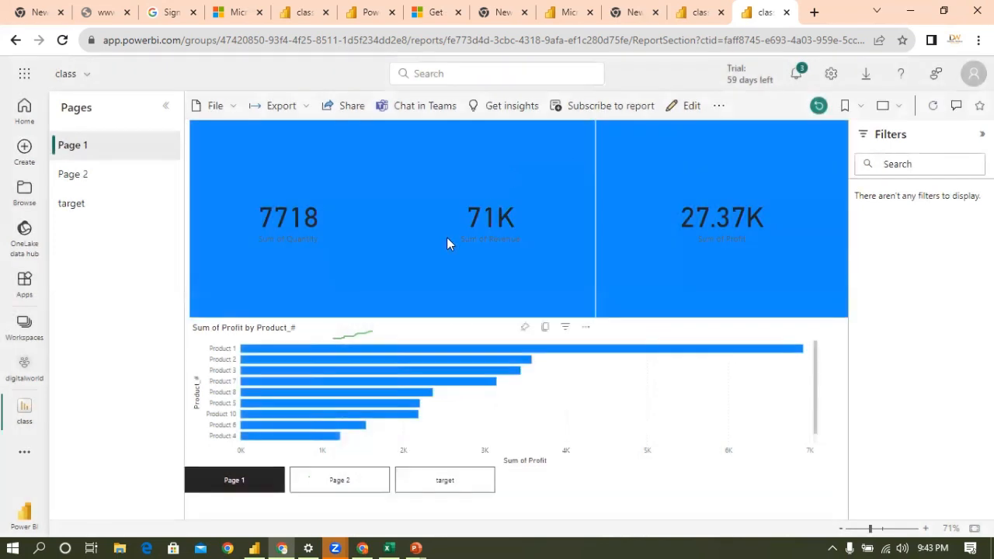